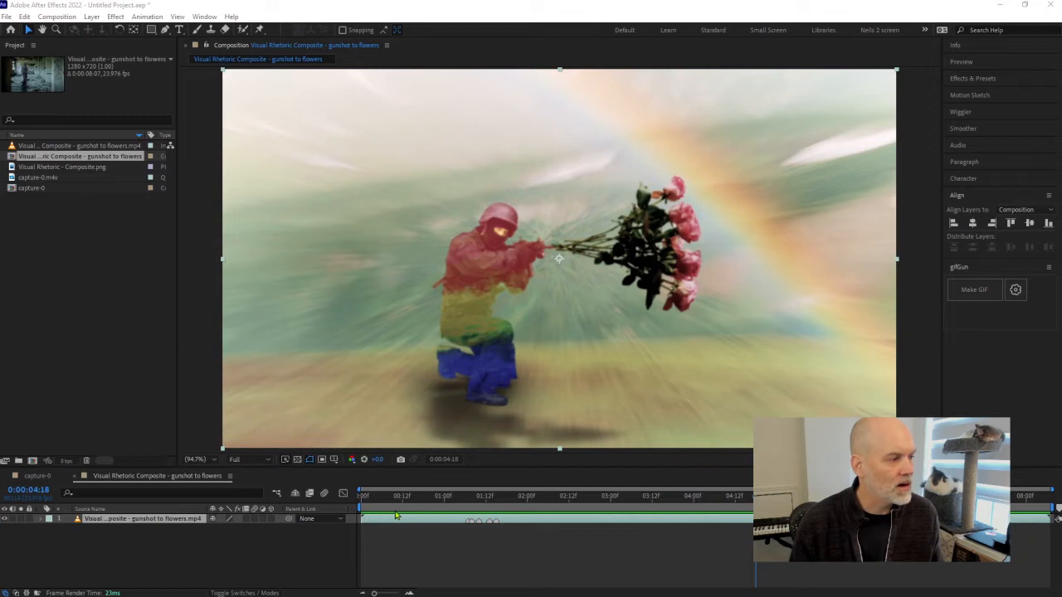
- Switch to the After Effects project with the imported footage, and widen the Project panel and its Name column
{"action": "key", "text": "alt+Tab"}
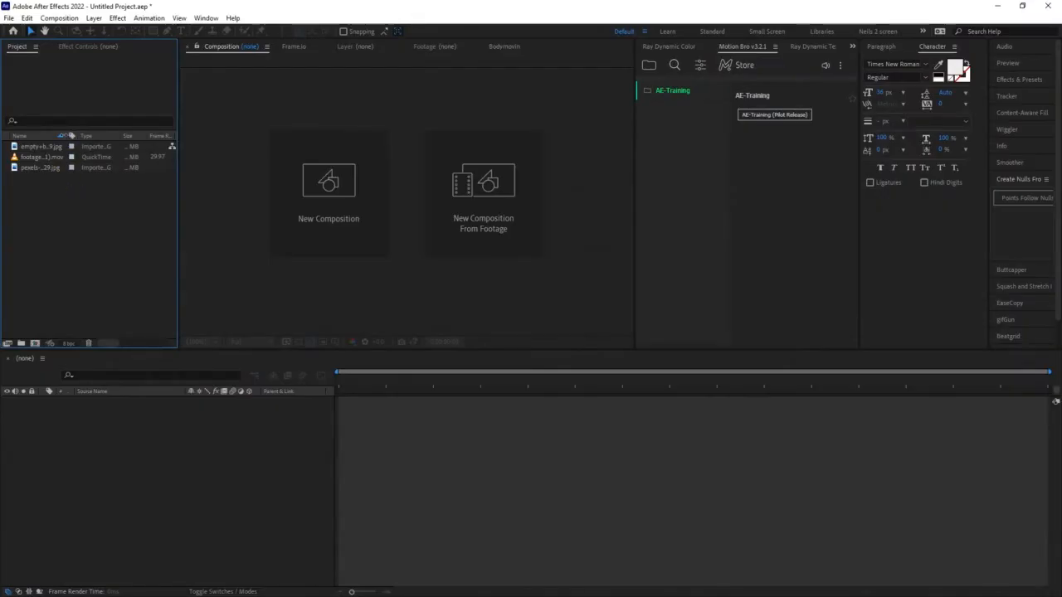
{"action": "left_click_drag", "start_coordinate": [67, 136], "coordinate": [114, 137]}
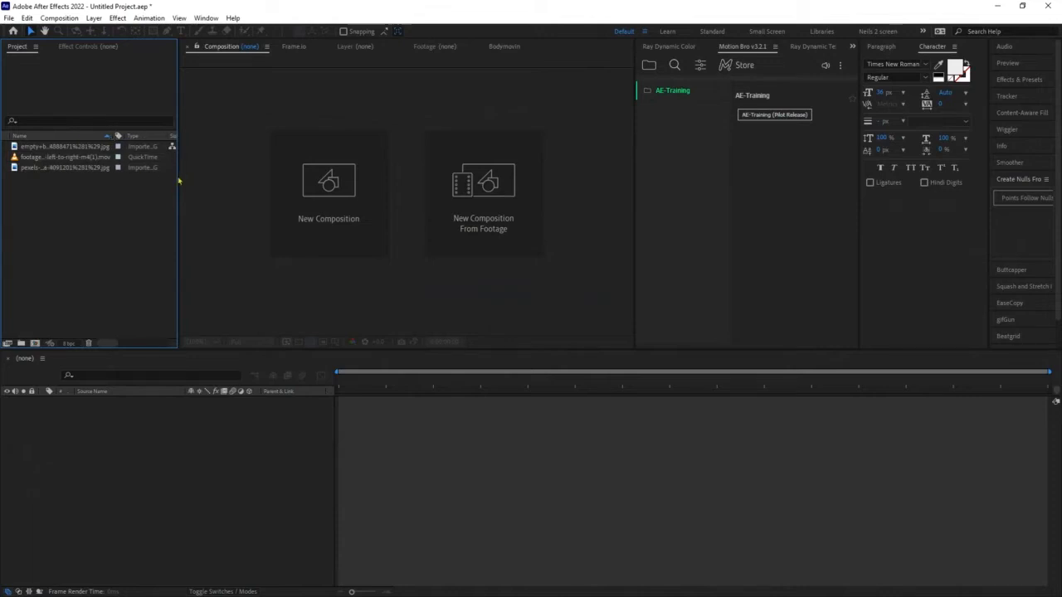
{"action": "left_click_drag", "start_coordinate": [178, 178], "coordinate": [205, 178]}
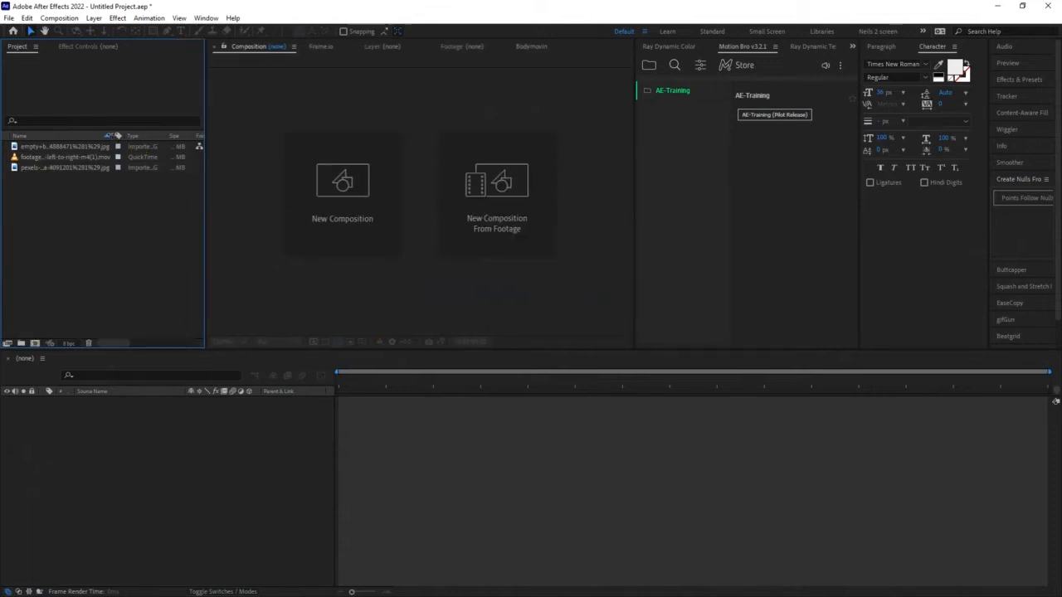
{"action": "left_click_drag", "start_coordinate": [113, 136], "coordinate": [136, 136]}
- Preview the thumbnails of the soldier footage, the rainbow landscape photo and the empty building photo in the project
{"action": "left_click", "coordinate": [88, 159]}
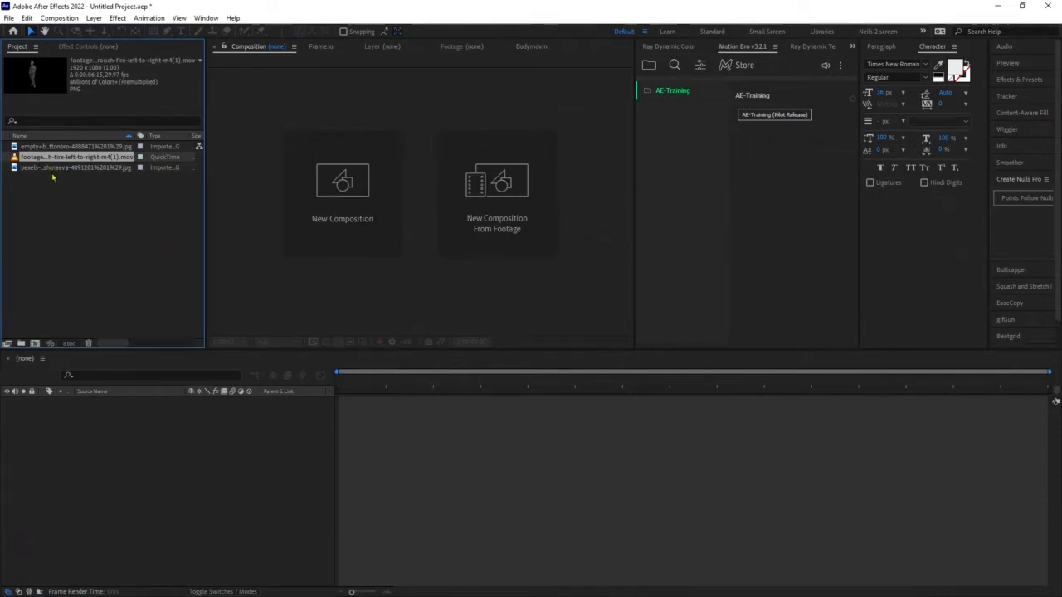
{"action": "right_click", "coordinate": [49, 158]}
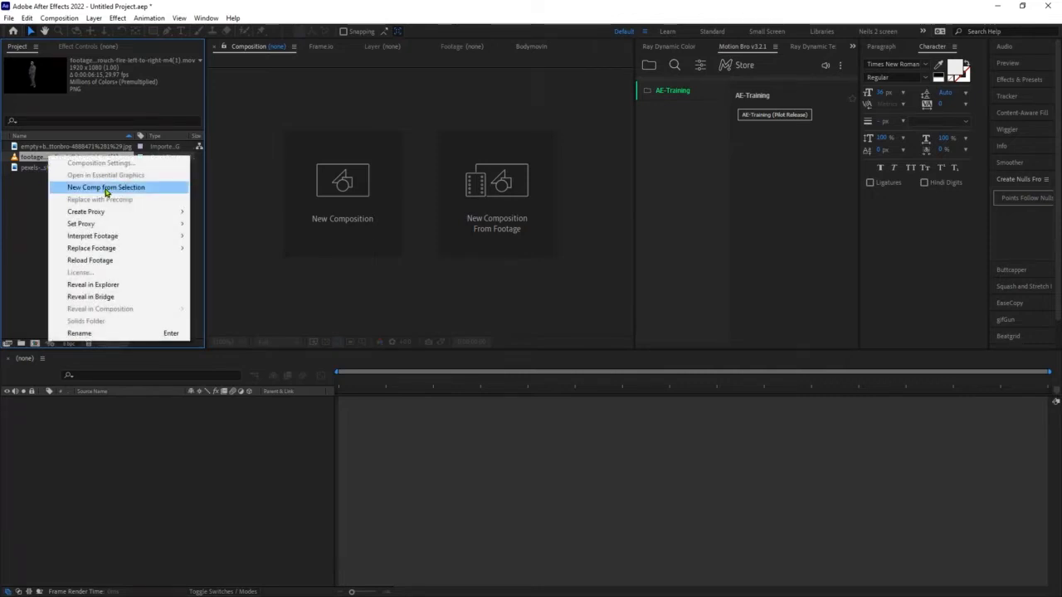
{"action": "left_click", "coordinate": [38, 195]}
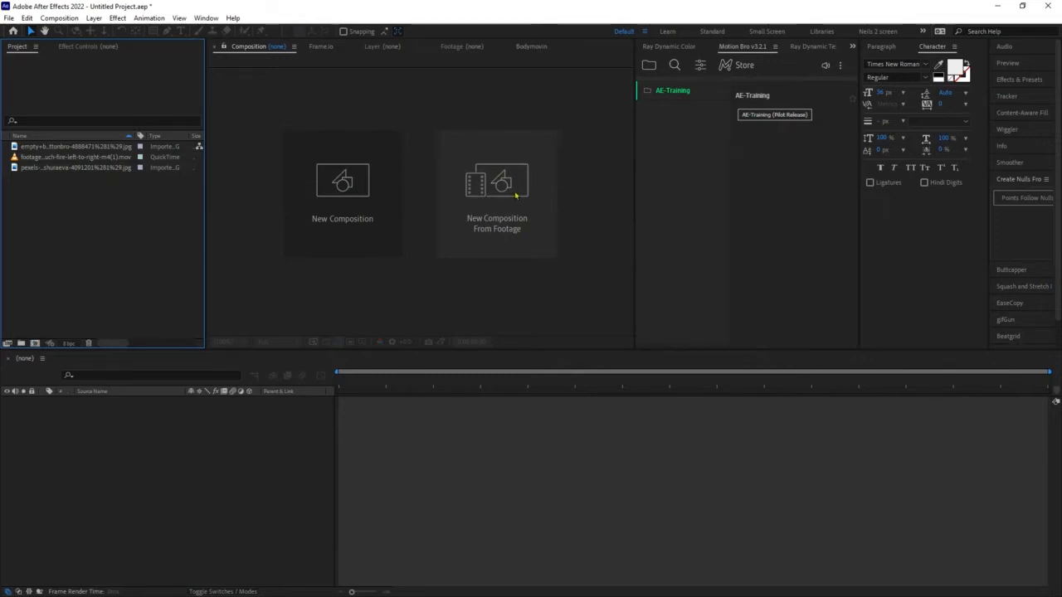
{"action": "left_click", "coordinate": [78, 167]}
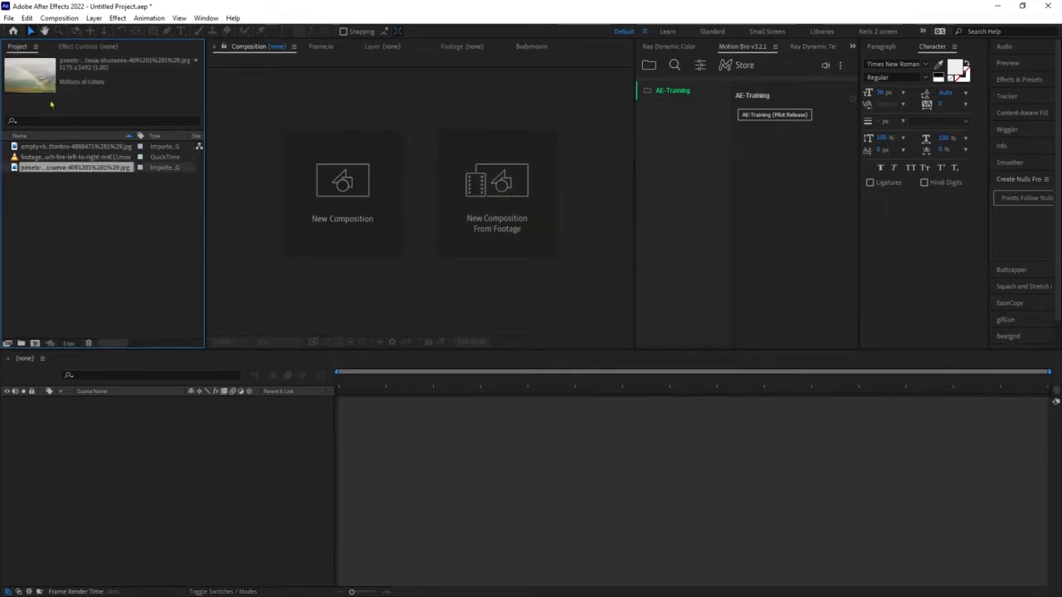
{"action": "left_click", "coordinate": [63, 148]}
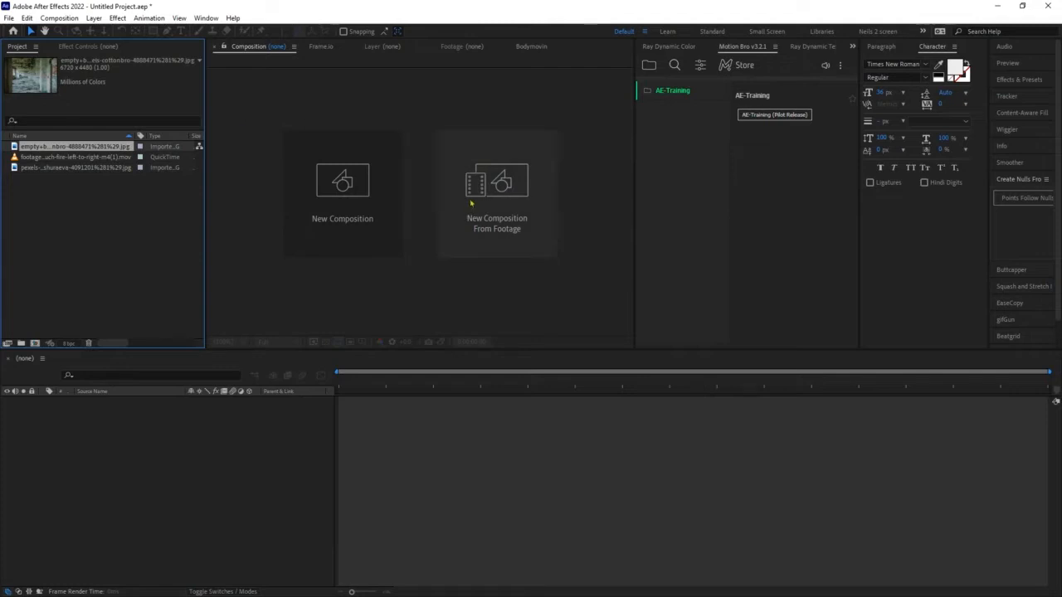
- Start a new 1920 x 1080 composition with a frame rate of 24 frames per second
{"action": "left_click", "coordinate": [346, 192]}
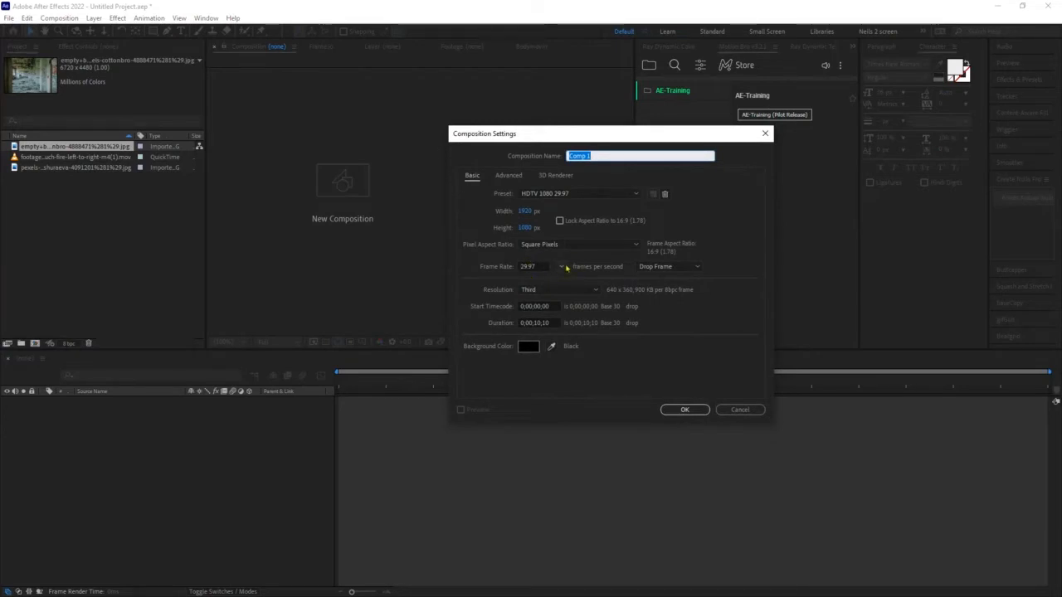
{"action": "left_click", "coordinate": [562, 267]}
{"action": "left_click", "coordinate": [579, 330]}
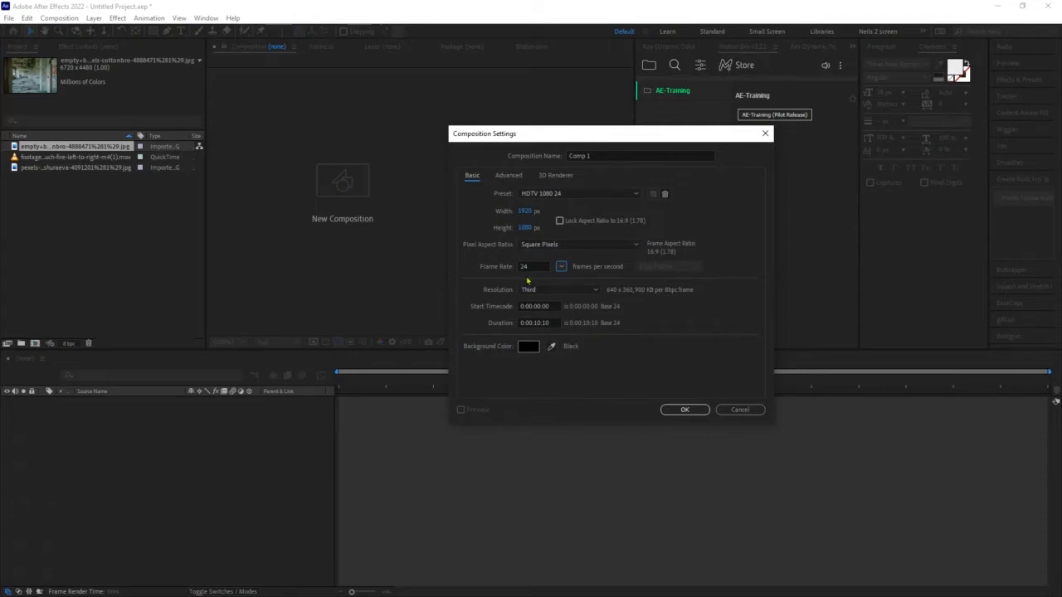
- Name the composition A2_VisualRhetoric, followed by an underscore, the author's name and _v01
{"action": "left_click", "coordinate": [599, 156]}
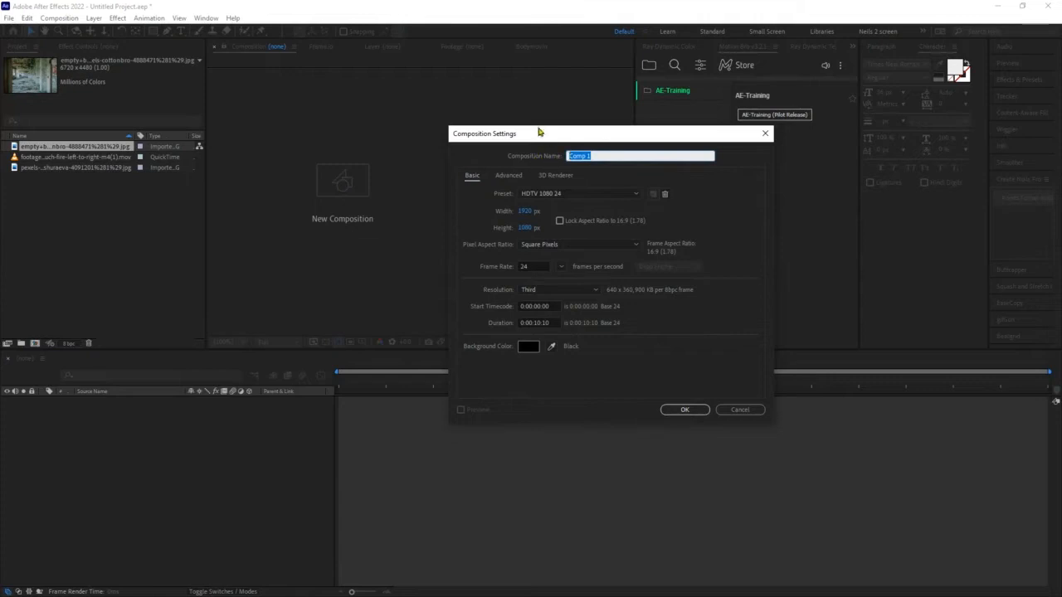
{"action": "left_click_drag", "start_coordinate": [545, 135], "coordinate": [552, 102]}
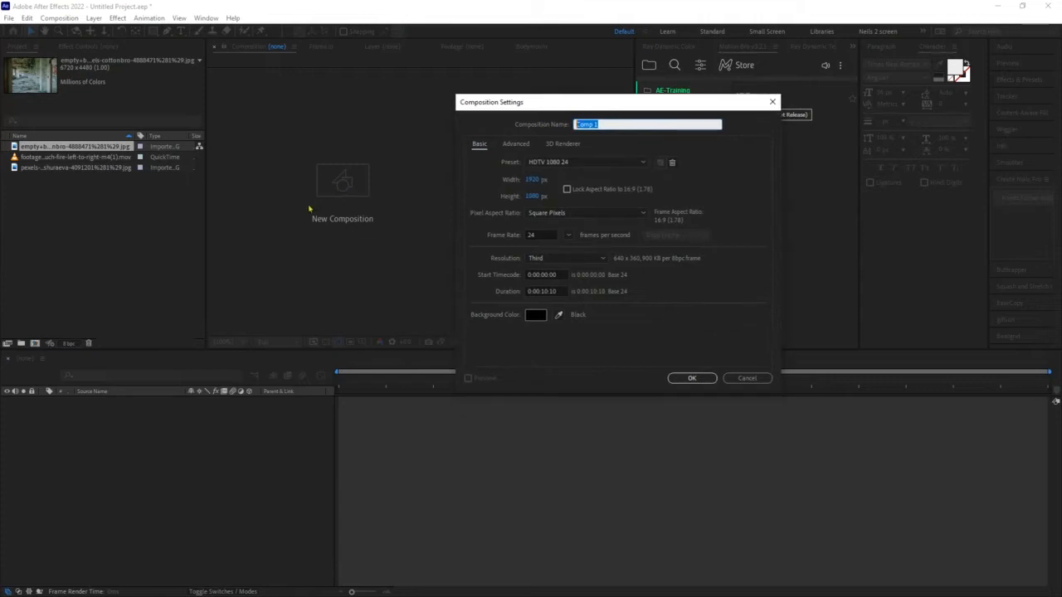
{"action": "type", "text": "A2_VRhetoric"}
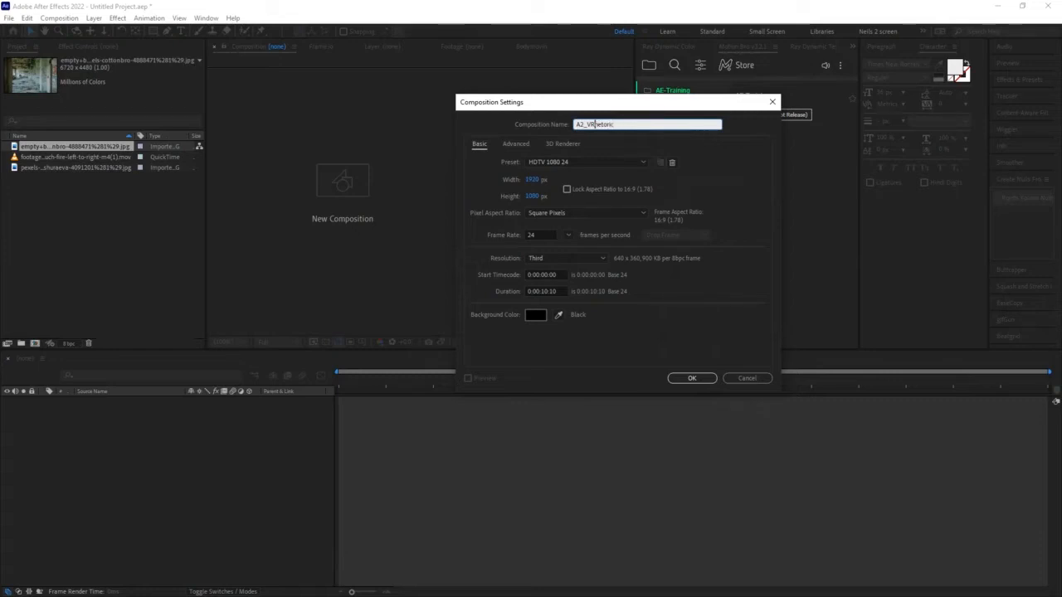
{"action": "left_click", "coordinate": [586, 125]}
{"action": "key", "text": "Delete"}
{"action": "key", "text": "Delete"}
{"action": "type", "text": "VisualR"}
{"action": "key", "text": "End"}
{"action": "type", "text": "_NeilvdK_v01"}
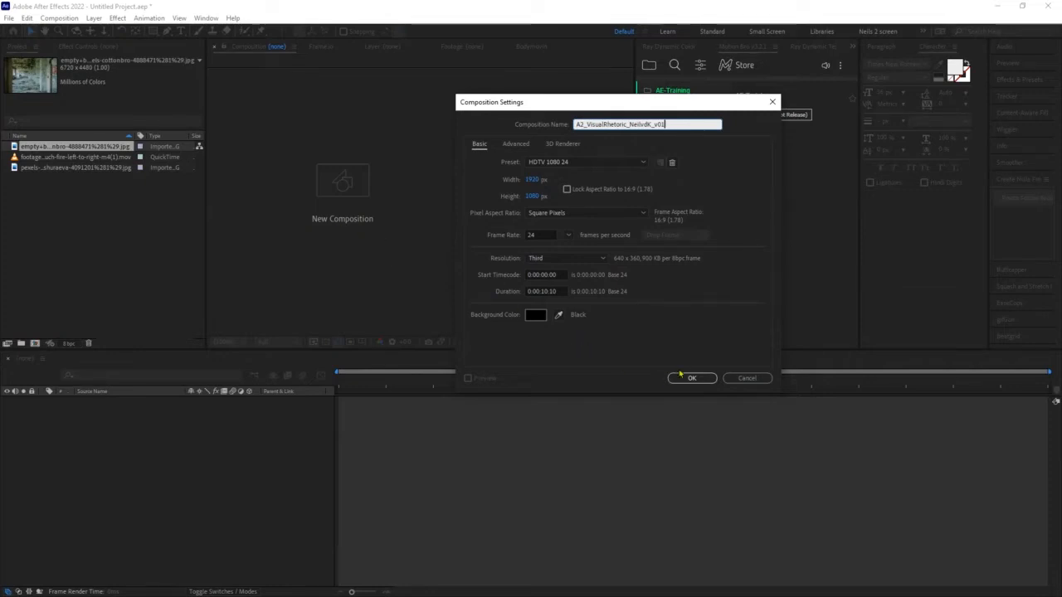
{"action": "left_click_drag", "start_coordinate": [687, 124], "coordinate": [542, 143]}
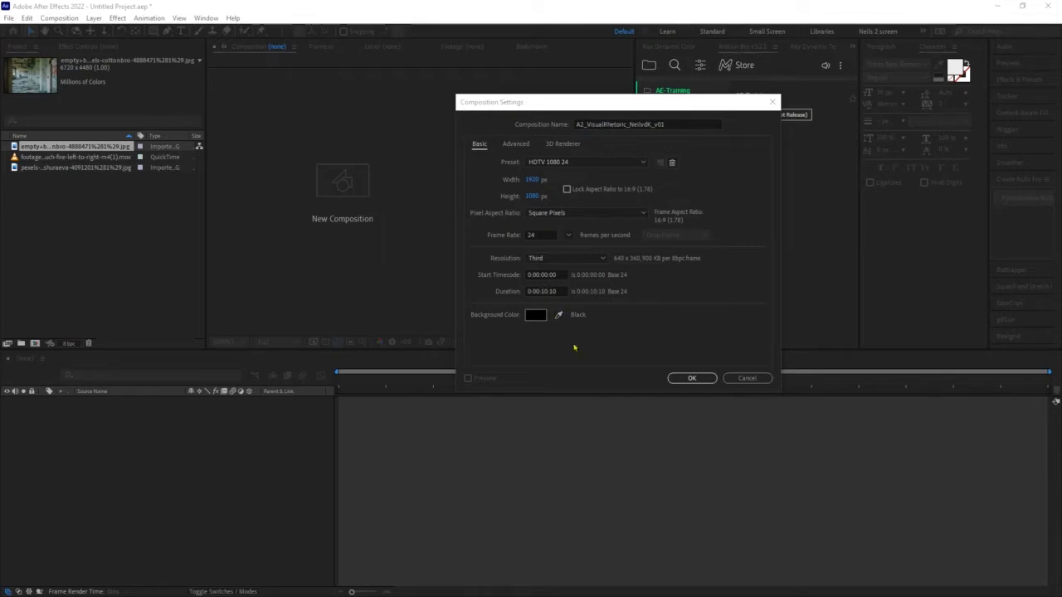
- Set the composition's duration to 0:00:19:10 and create the composition
{"action": "left_click", "coordinate": [543, 291]}
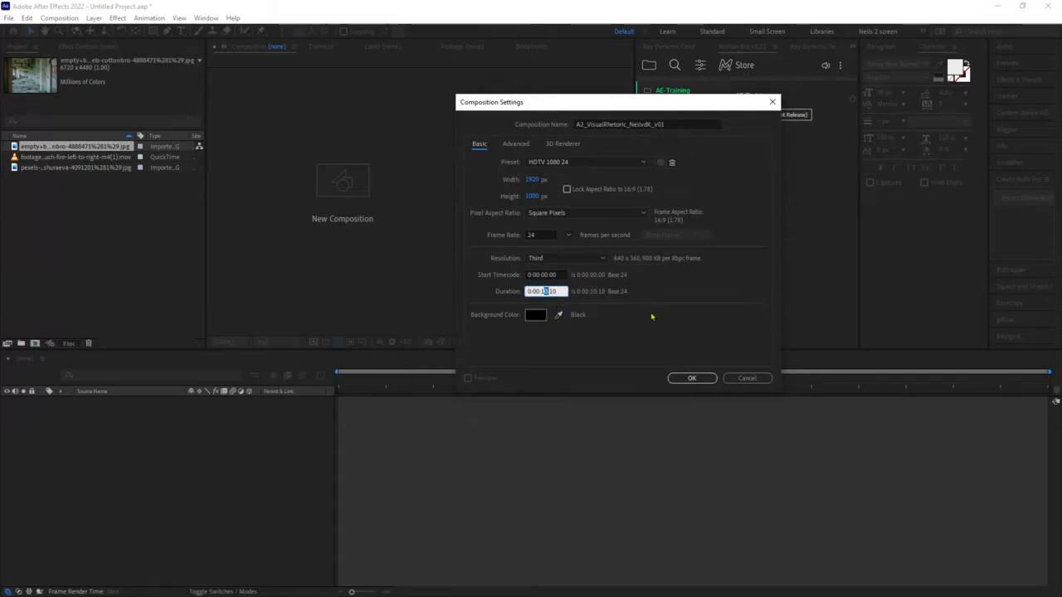
{"action": "type", "text": "9"}
{"action": "left_click", "coordinate": [691, 378]}
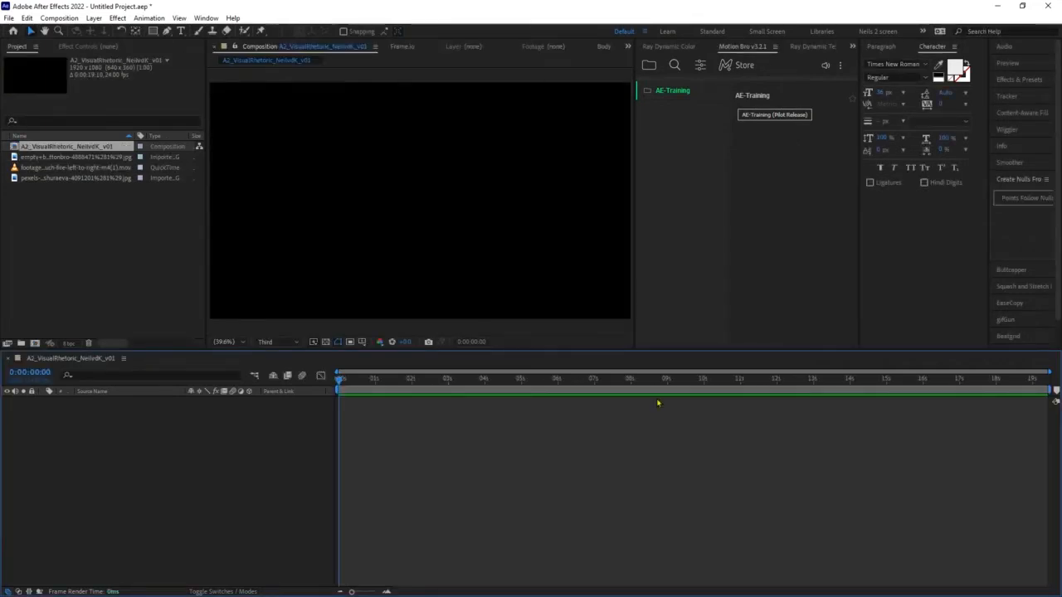
- Add the empty building photo to the new composition as a layer
{"action": "left_click", "coordinate": [83, 179]}
{"action": "left_click", "coordinate": [75, 158]}
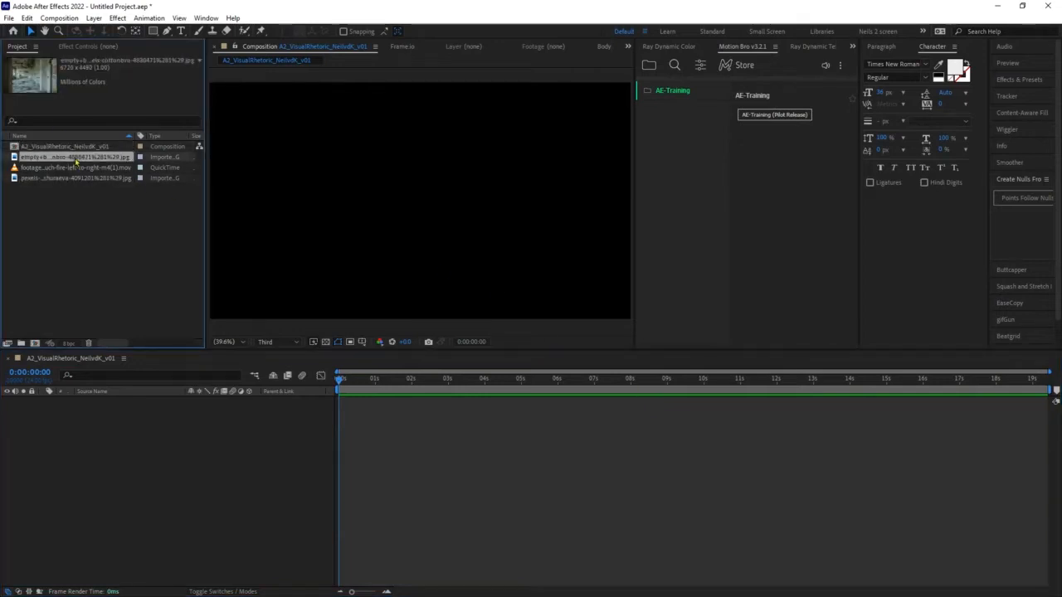
{"action": "left_click_drag", "start_coordinate": [70, 162], "coordinate": [165, 497]}
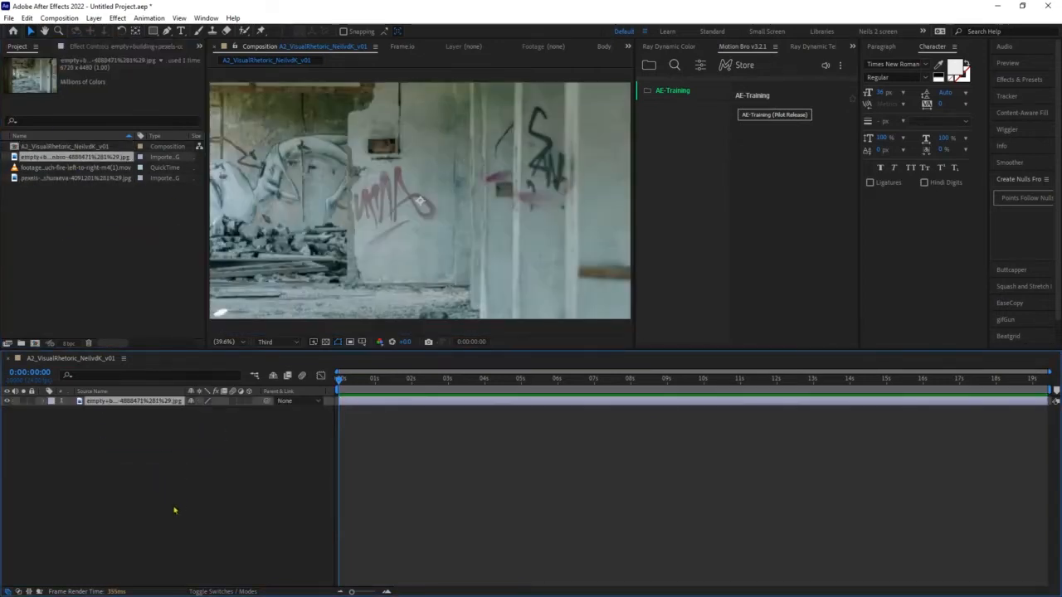
- Scale the building photo layer down to 28% and shift it slightly downward to cover the bottom of the frame
{"action": "key", "text": "s"}
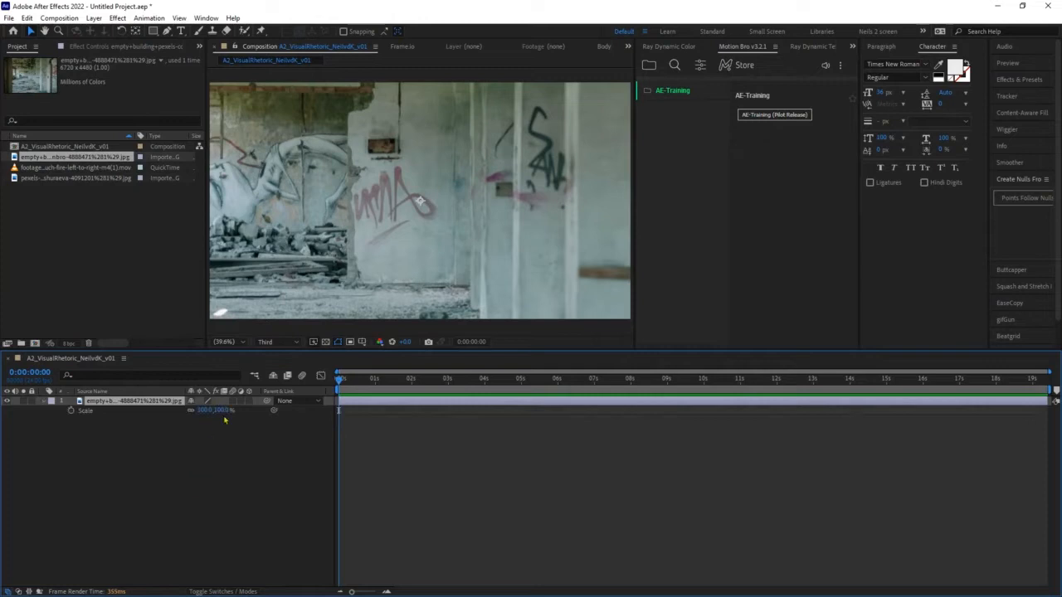
{"action": "left_click_drag", "start_coordinate": [213, 410], "coordinate": [192, 412]}
{"action": "left_click", "coordinate": [354, 247]}
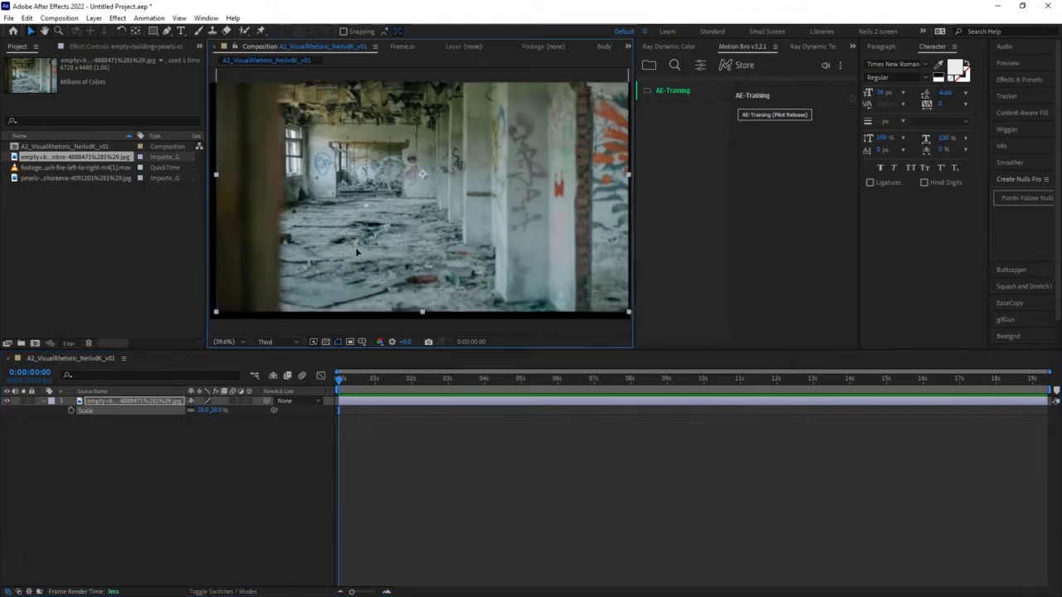
{"action": "left_click_drag", "start_coordinate": [355, 247], "coordinate": [351, 258]}
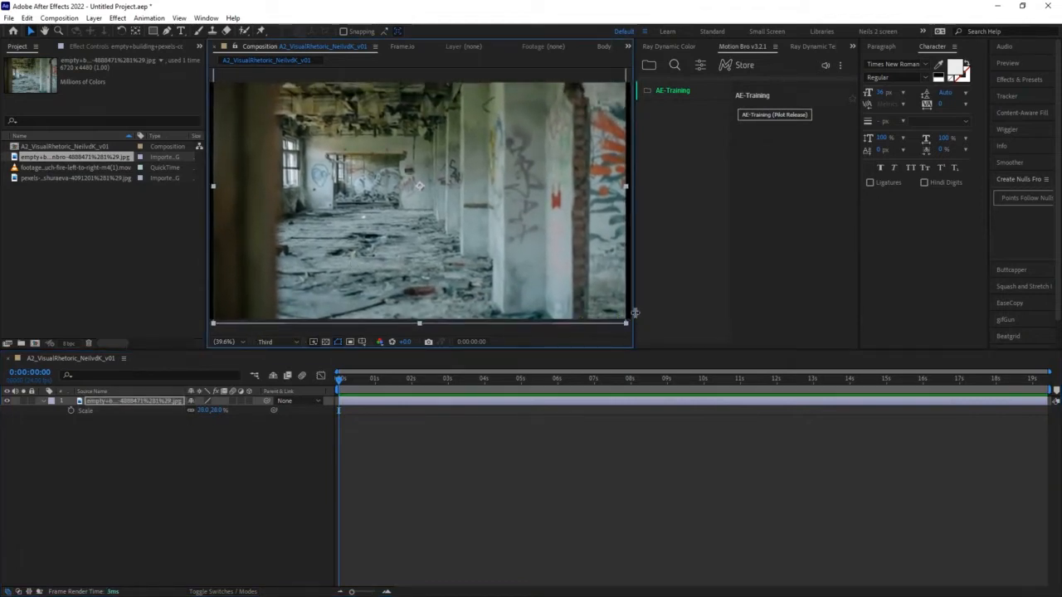
- Widen the composition viewer and set its preview resolution to Full
{"action": "left_click_drag", "start_coordinate": [633, 313], "coordinate": [764, 325]}
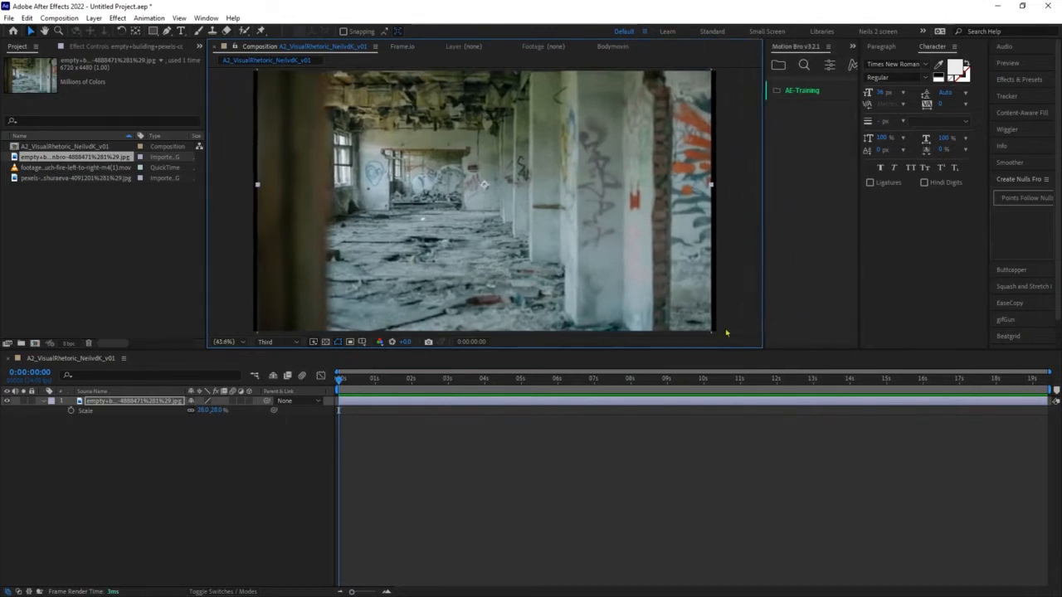
{"action": "left_click", "coordinate": [278, 341]}
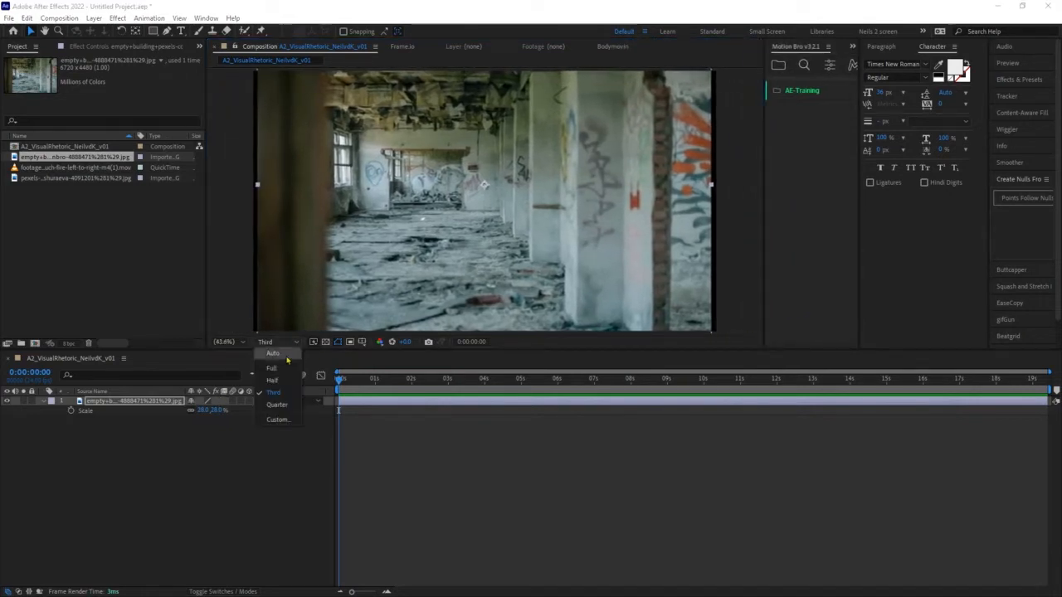
{"action": "left_click", "coordinate": [274, 368]}
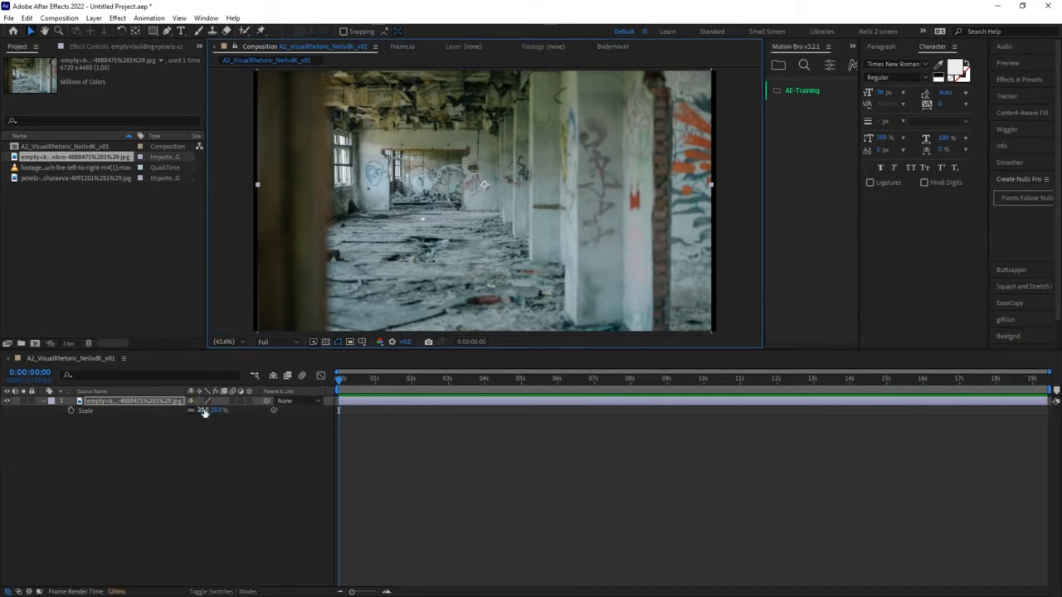
- Set the building photo's scale to 29% and nudge it horizontally so it fills the composition frame
{"action": "left_click", "coordinate": [207, 409]}
{"action": "key", "text": "Up"}
{"action": "key", "text": "Up"}
{"action": "key", "text": "Up"}
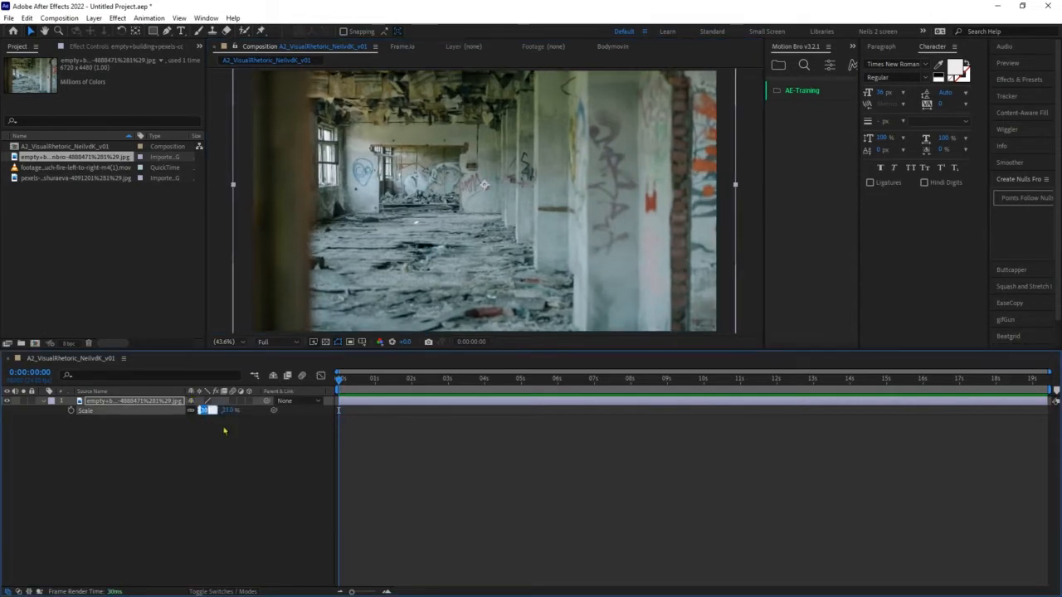
{"action": "key", "text": "Down"}
{"action": "key", "text": "Down"}
{"action": "key", "text": "comma"}
{"action": "key", "text": "comma"}
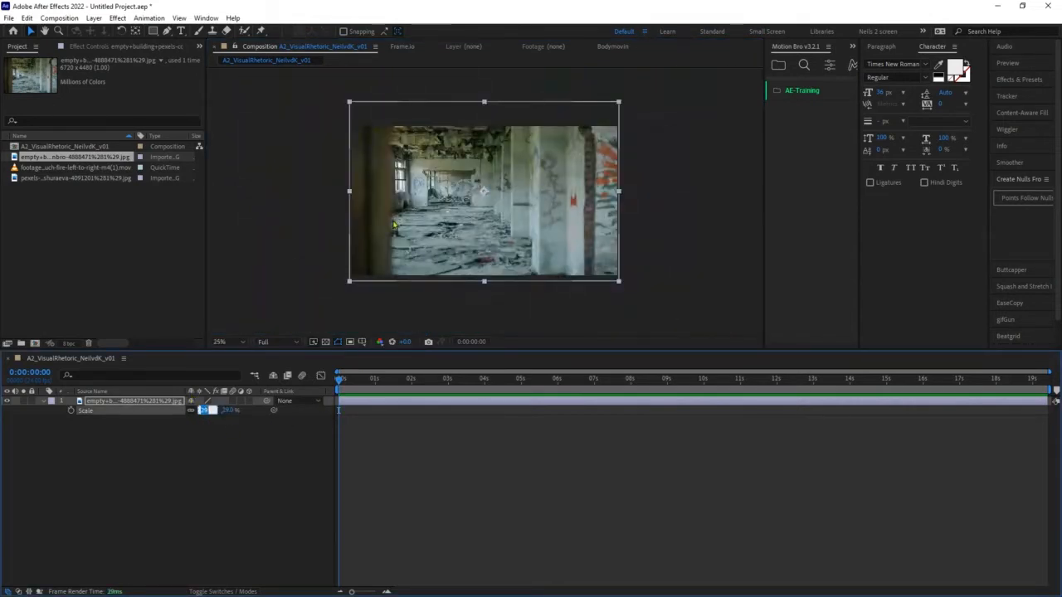
{"action": "mouse_move", "coordinate": [416, 242]}
{"action": "left_mouse_down"}
{"action": "mouse_move", "coordinate": [418, 262]}
{"action": "mouse_move", "coordinate": [418, 242]}
{"action": "left_mouse_up"}
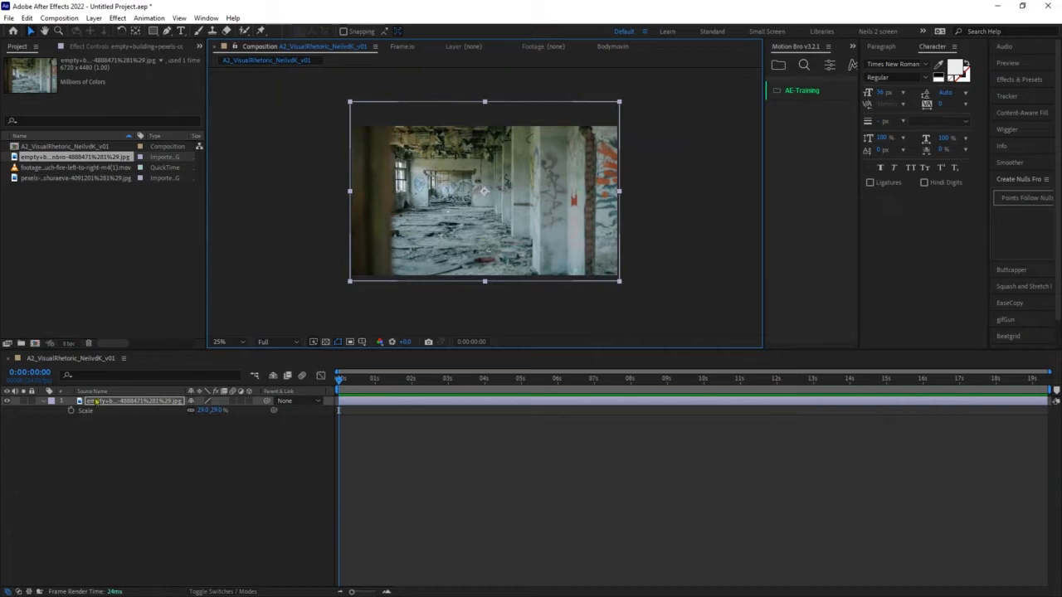
- Add the soldier footage as a layer above the building photo and scrub through its action
{"action": "left_click", "coordinate": [91, 428]}
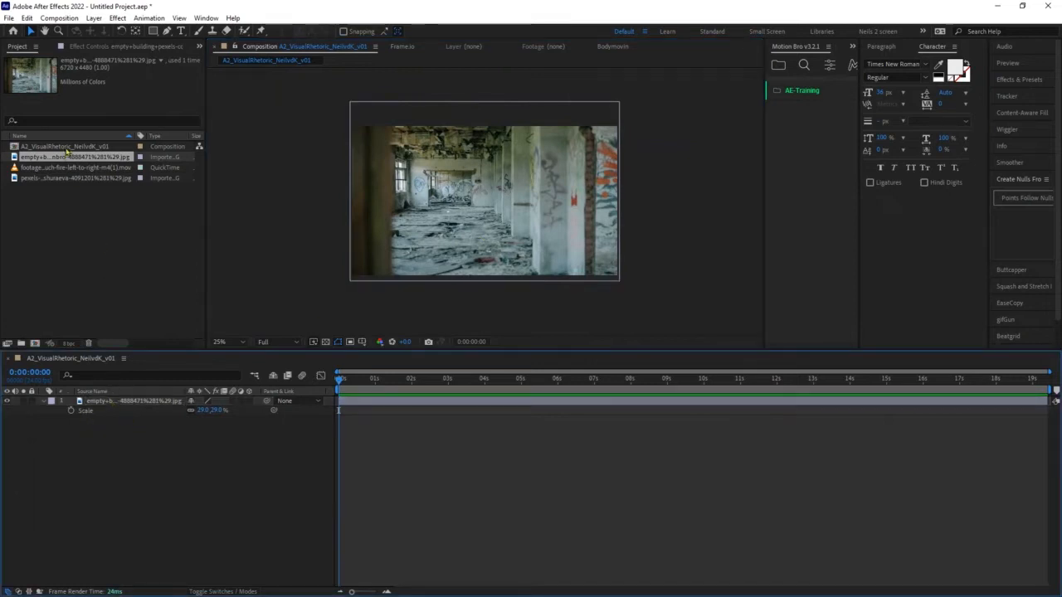
{"action": "left_click_drag", "start_coordinate": [53, 169], "coordinate": [117, 399]}
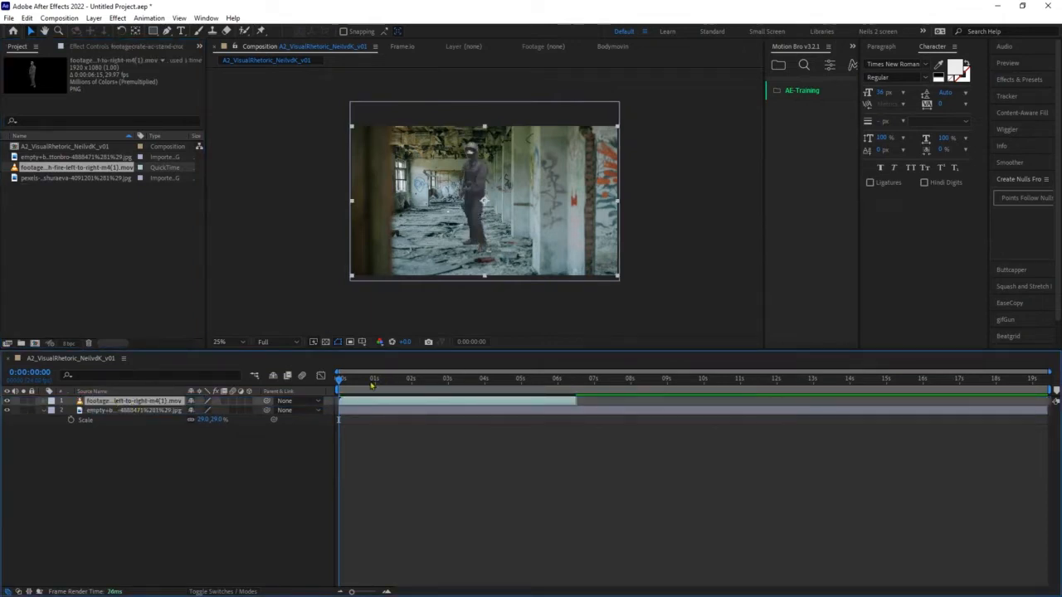
{"action": "left_click_drag", "start_coordinate": [372, 383], "coordinate": [553, 386]}
{"action": "left_click_drag", "start_coordinate": [418, 387], "coordinate": [301, 377]}
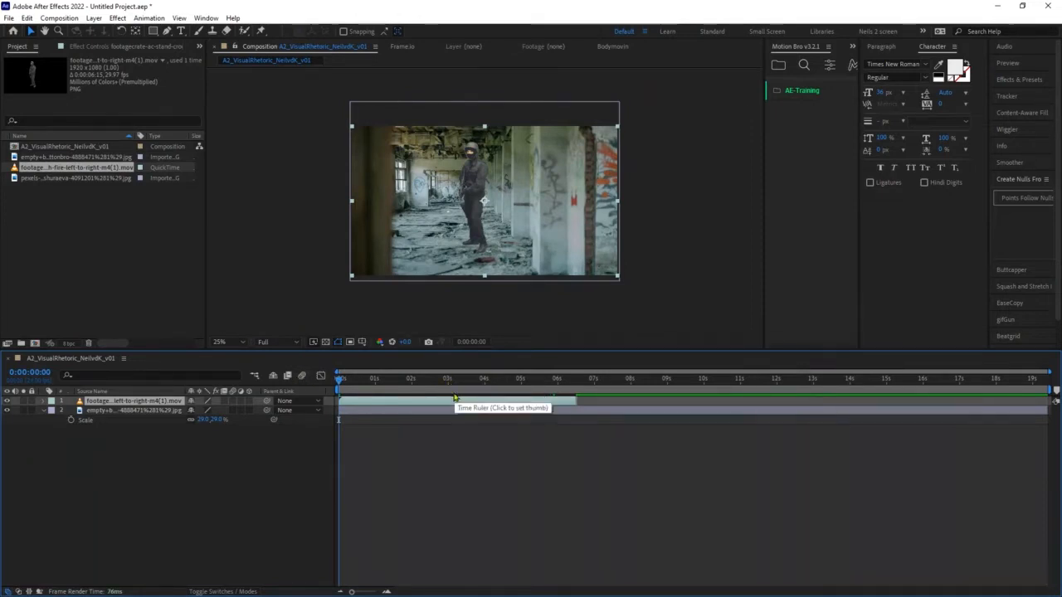
- Scale the soldier footage layer down to 87% and reposition it slightly left so he stands on the building's floor
{"action": "key", "text": "period"}
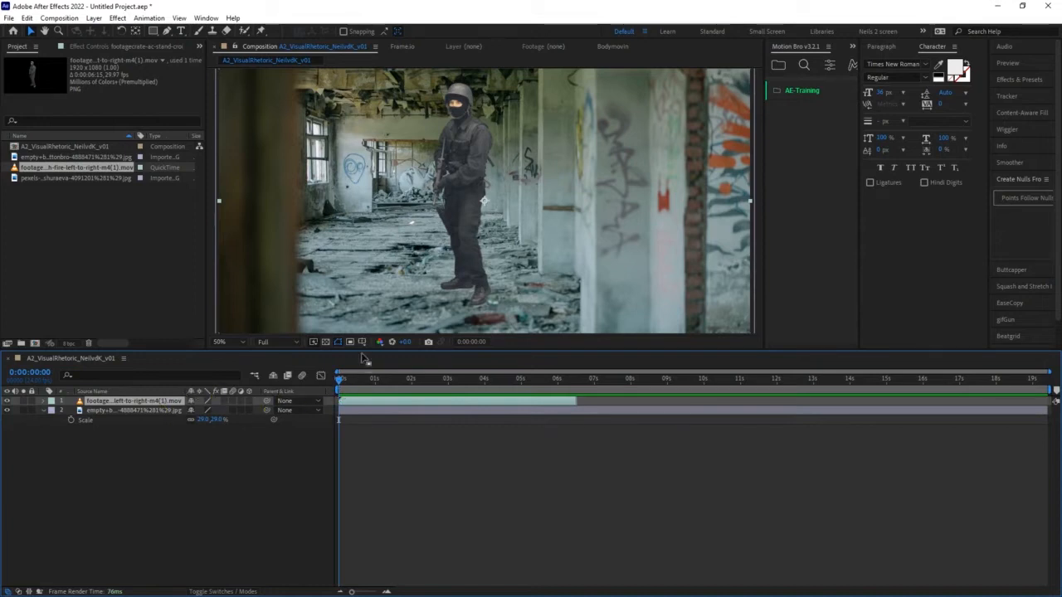
{"action": "scroll", "coordinate": [399, 312], "scroll_direction": "down", "scroll_amount": 2}
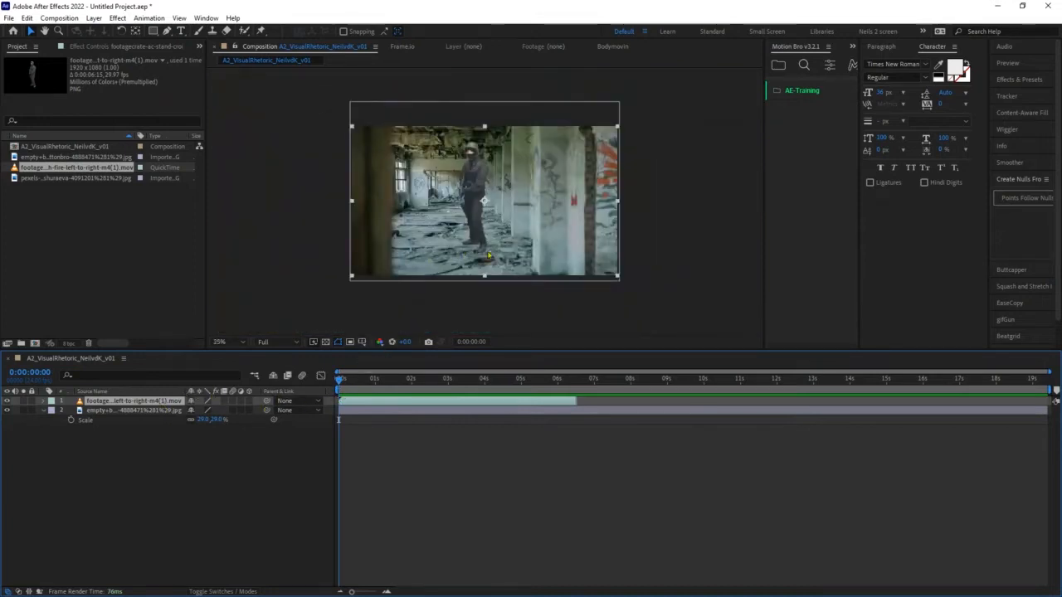
{"action": "mouse_move", "coordinate": [512, 227]}
{"action": "left_mouse_down"}
{"action": "mouse_move", "coordinate": [514, 234]}
{"action": "mouse_move", "coordinate": [493, 230]}
{"action": "left_mouse_up"}
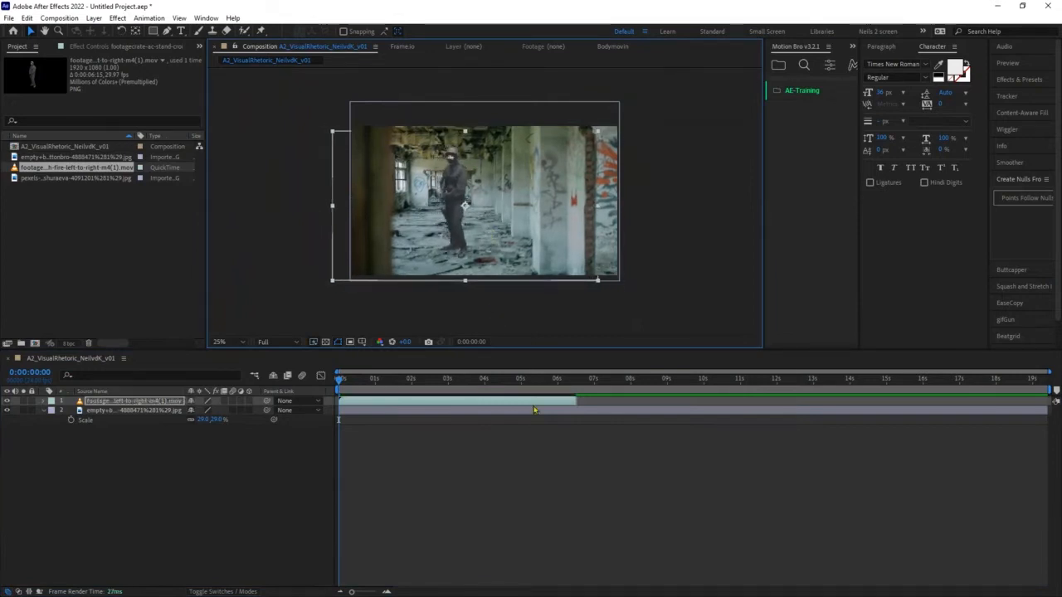
{"action": "key", "text": "shift+s"}
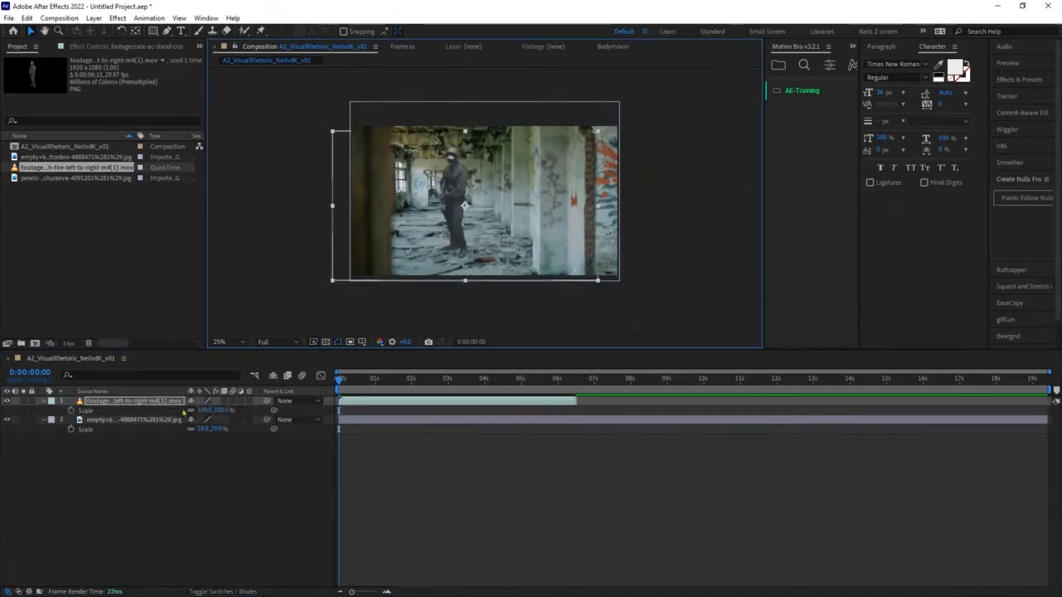
{"action": "left_click_drag", "start_coordinate": [220, 412], "coordinate": [247, 386]}
{"action": "left_click_drag", "start_coordinate": [460, 214], "coordinate": [449, 215]}
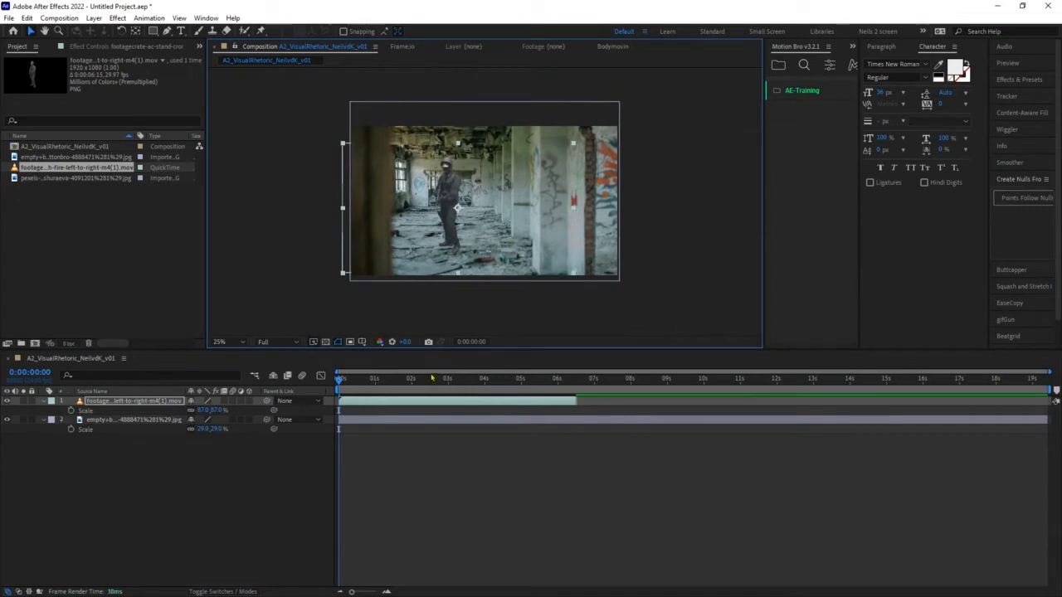
- Scrub through the soldier's kneeling and firing action and inspect up close how he sits against the building floor
{"action": "left_click_drag", "start_coordinate": [392, 384], "coordinate": [510, 390]}
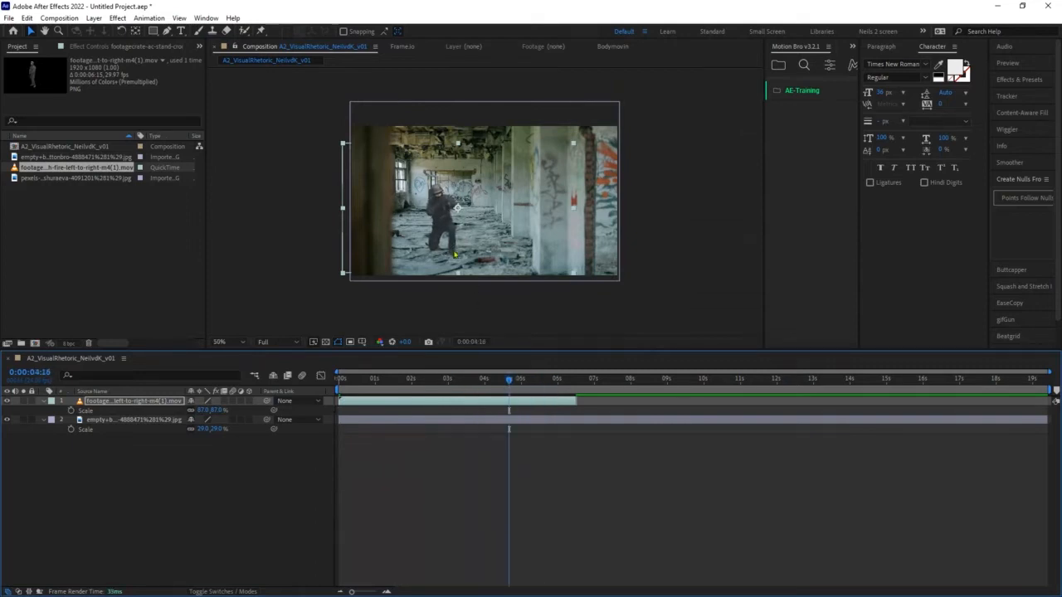
{"action": "scroll", "coordinate": [454, 254], "scroll_direction": "up", "scroll_amount": 2}
{"action": "scroll", "coordinate": [475, 274], "scroll_direction": "up", "scroll_amount": 2}
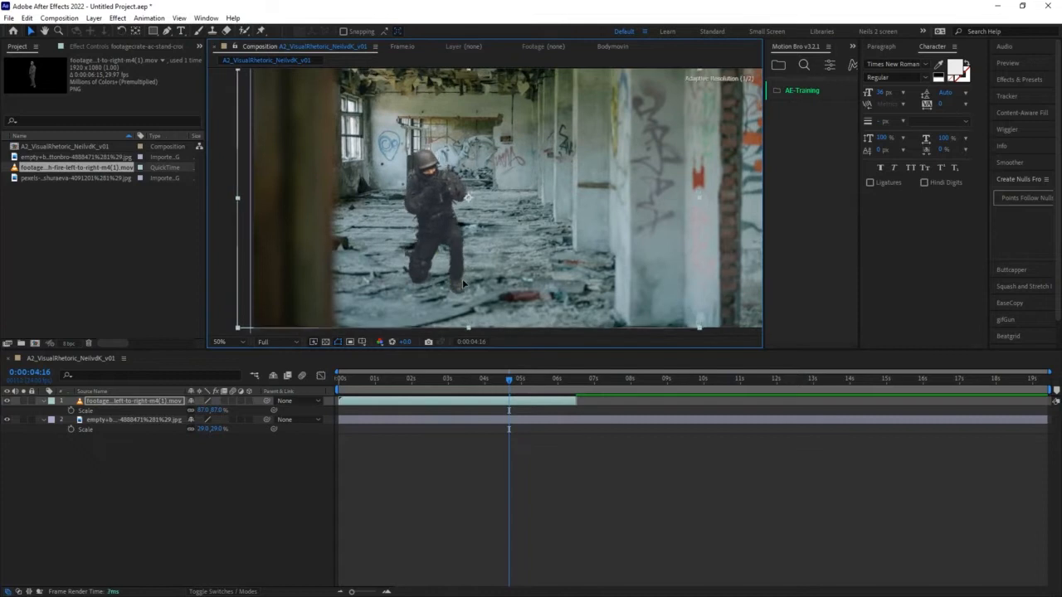
{"action": "mouse_move", "coordinate": [478, 381]}
{"action": "left_mouse_down"}
{"action": "mouse_move", "coordinate": [345, 387]}
{"action": "mouse_move", "coordinate": [583, 385]}
{"action": "mouse_move", "coordinate": [351, 390]}
{"action": "mouse_move", "coordinate": [516, 393]}
{"action": "mouse_move", "coordinate": [476, 388]}
{"action": "left_mouse_up"}
{"action": "scroll", "coordinate": [536, 267], "scroll_direction": "down", "scroll_amount": 3}
{"action": "scroll", "coordinate": [536, 267], "scroll_direction": "up", "scroll_amount": 5}
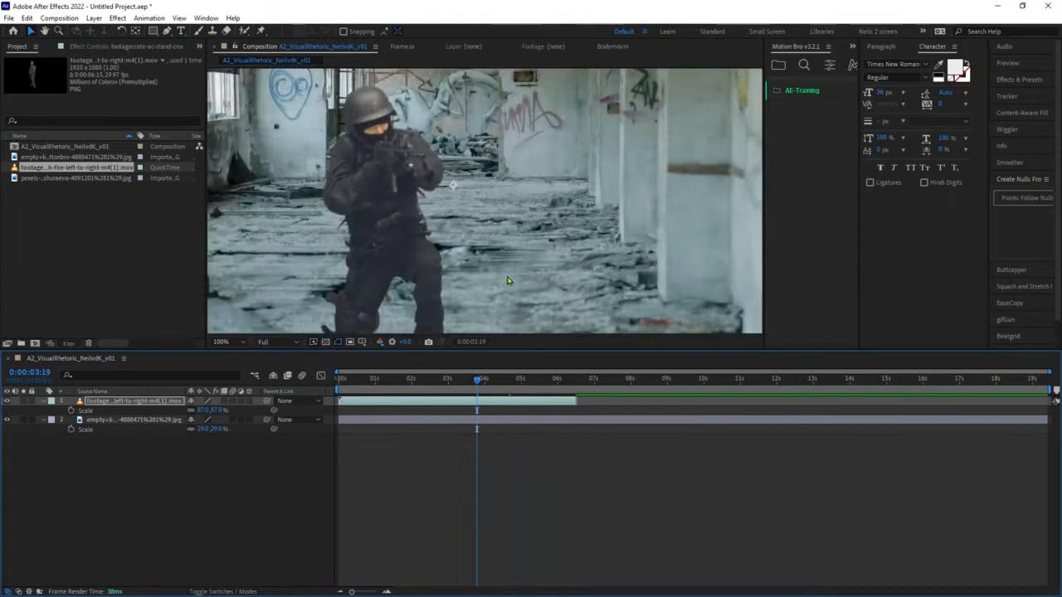
{"action": "scroll", "coordinate": [508, 269], "scroll_direction": "up", "scroll_amount": 1}
{"action": "scroll", "coordinate": [512, 232], "scroll_direction": "down", "scroll_amount": 3}
{"action": "left_click_drag", "start_coordinate": [496, 254], "coordinate": [493, 275]}
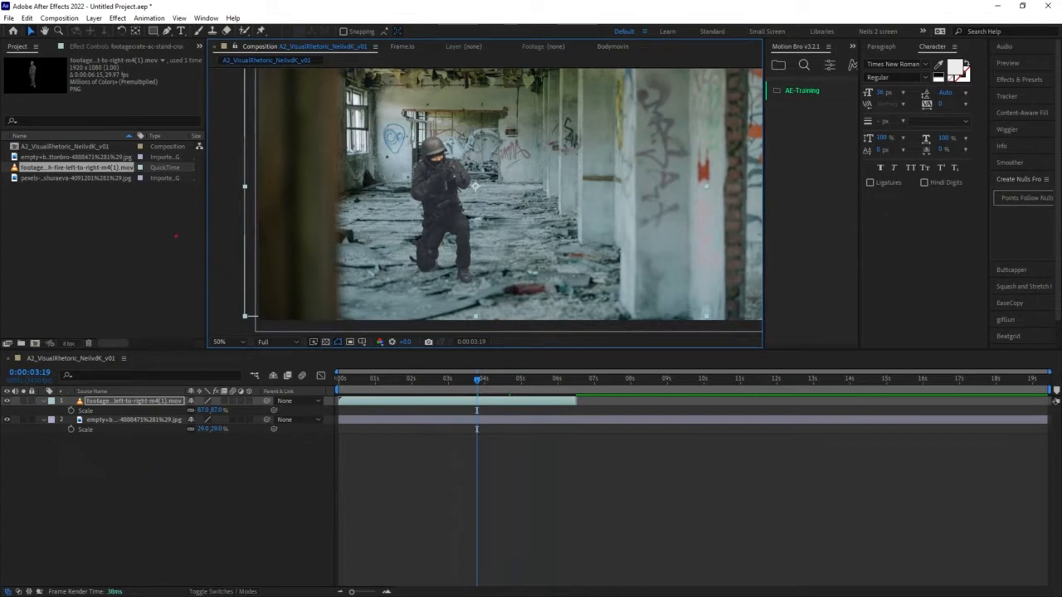
{"action": "mouse_move", "coordinate": [173, 178]}
{"action": "left_mouse_down"}
{"action": "mouse_move", "coordinate": [121, 29]}
{"action": "mouse_move", "coordinate": [151, 31]}
{"action": "mouse_move", "coordinate": [118, 11]}
{"action": "left_mouse_up"}
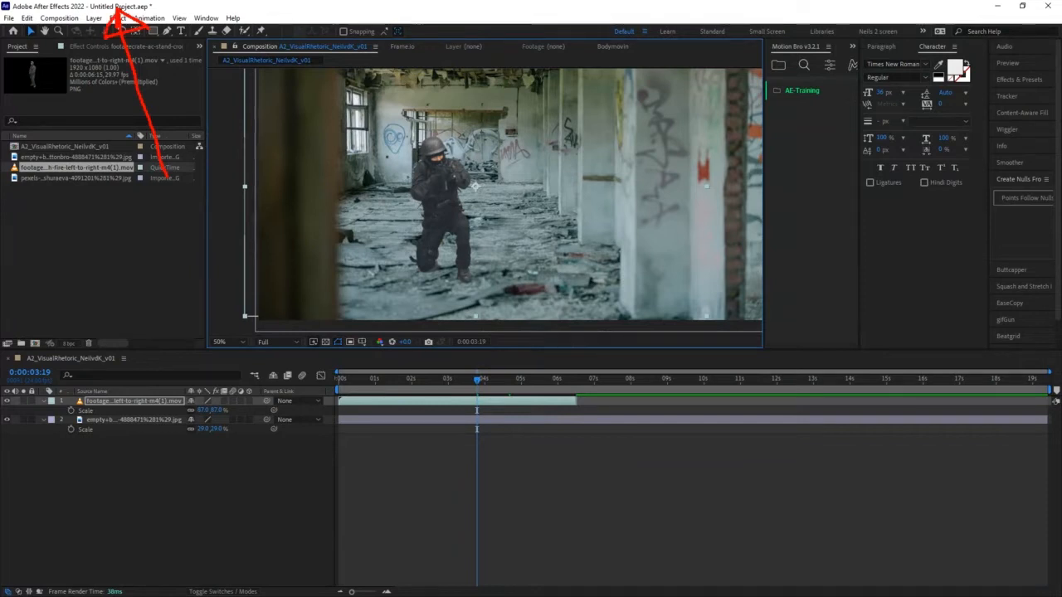
{"action": "key", "text": "Escape"}
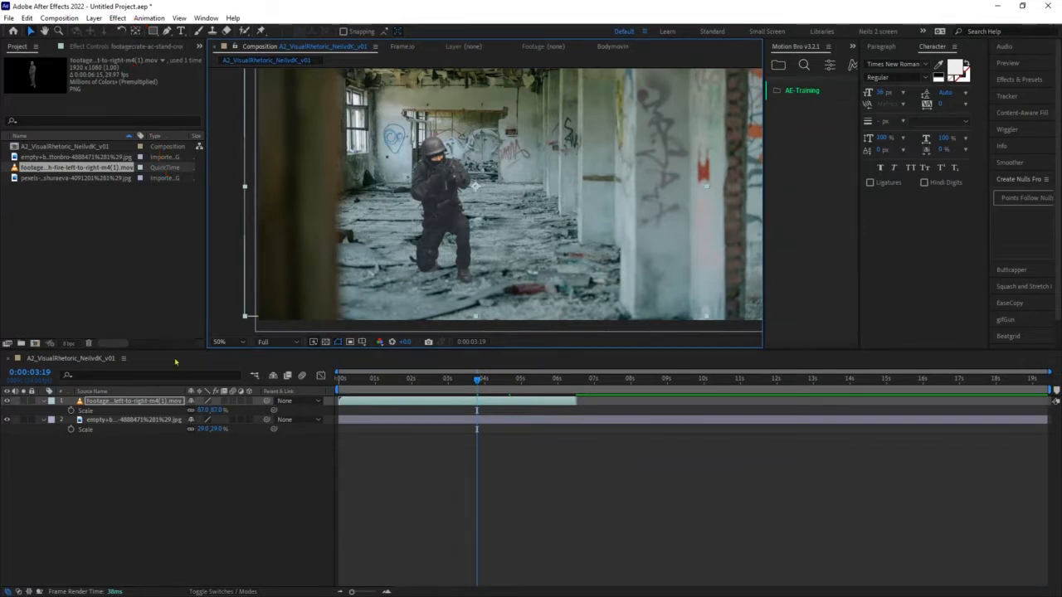
- Save the project to the Desktop as A2_VisualRhetoric_composite_gunshot_v01
{"action": "key", "text": "ctrl+s"}
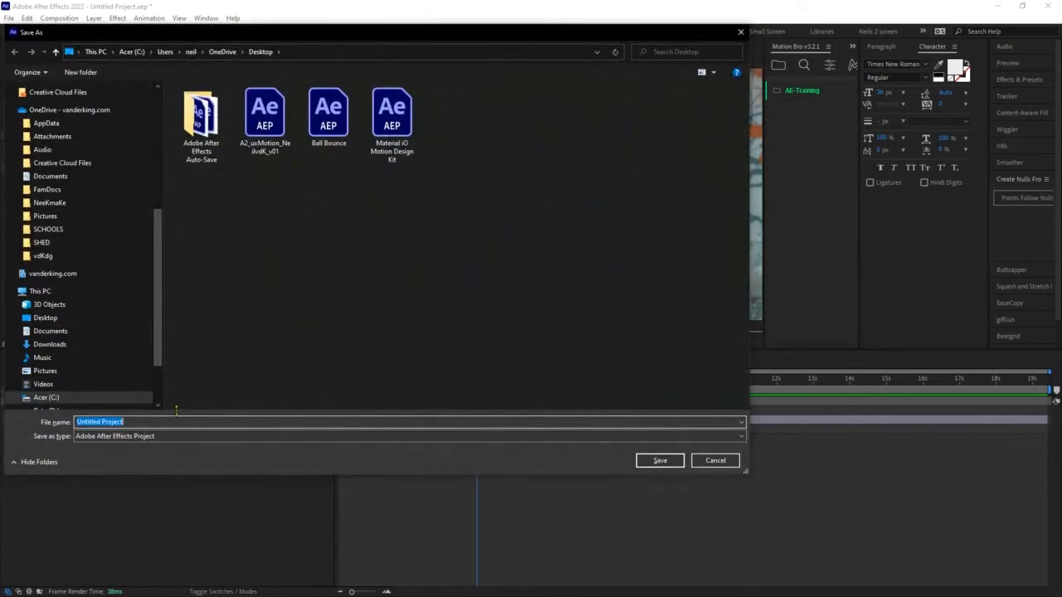
{"action": "type", "text": "A2_VisualRhetoric_NeilvdK_v01"}
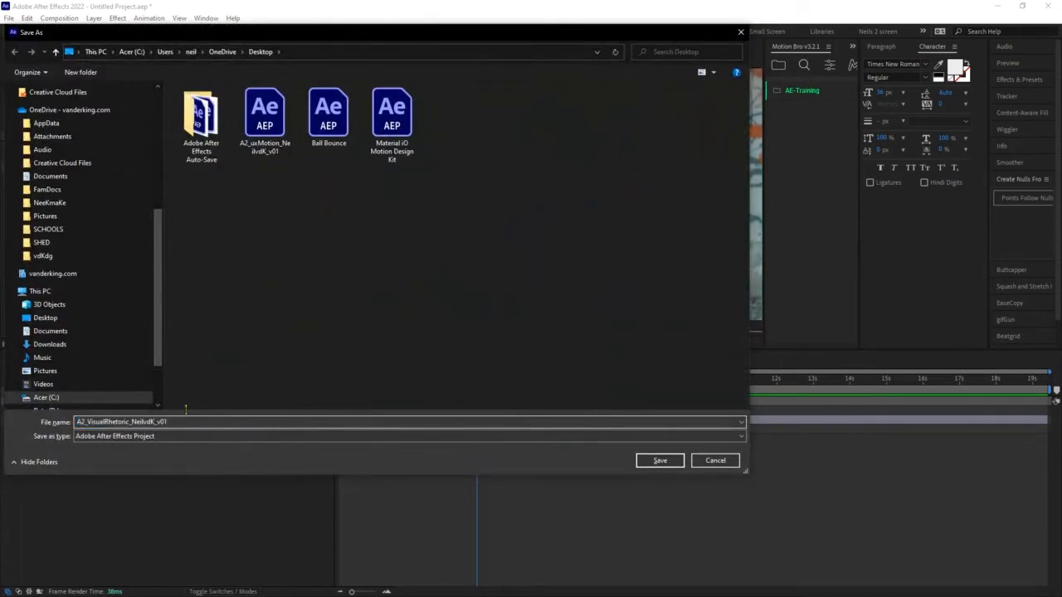
{"action": "left_click_drag", "start_coordinate": [132, 422], "coordinate": [180, 427]}
{"action": "type", "text": "composite_gunshot"}
{"action": "key", "text": "Return"}
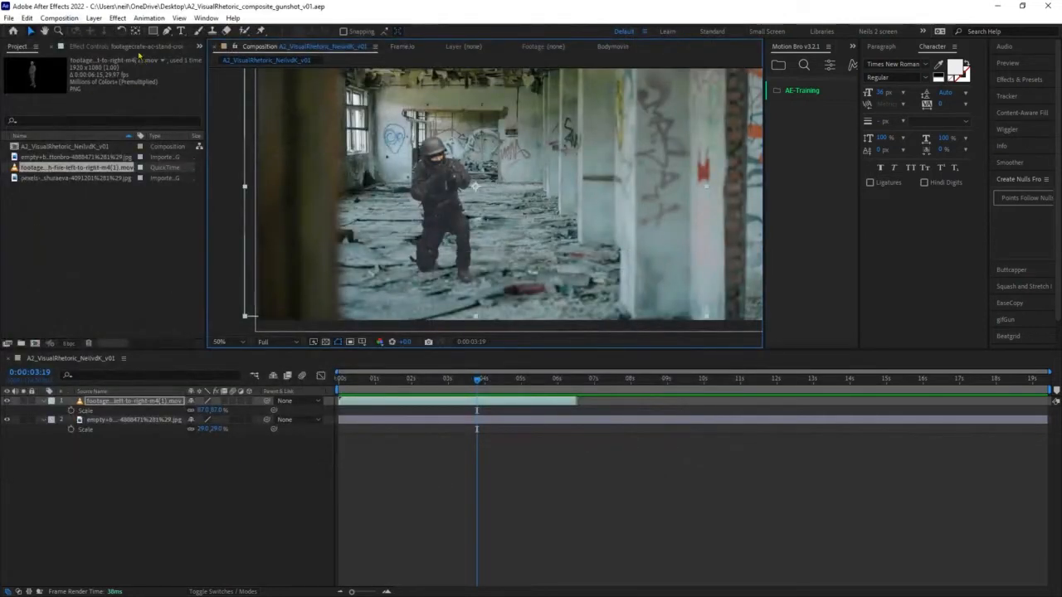
{"action": "left_click", "coordinate": [10, 17]}
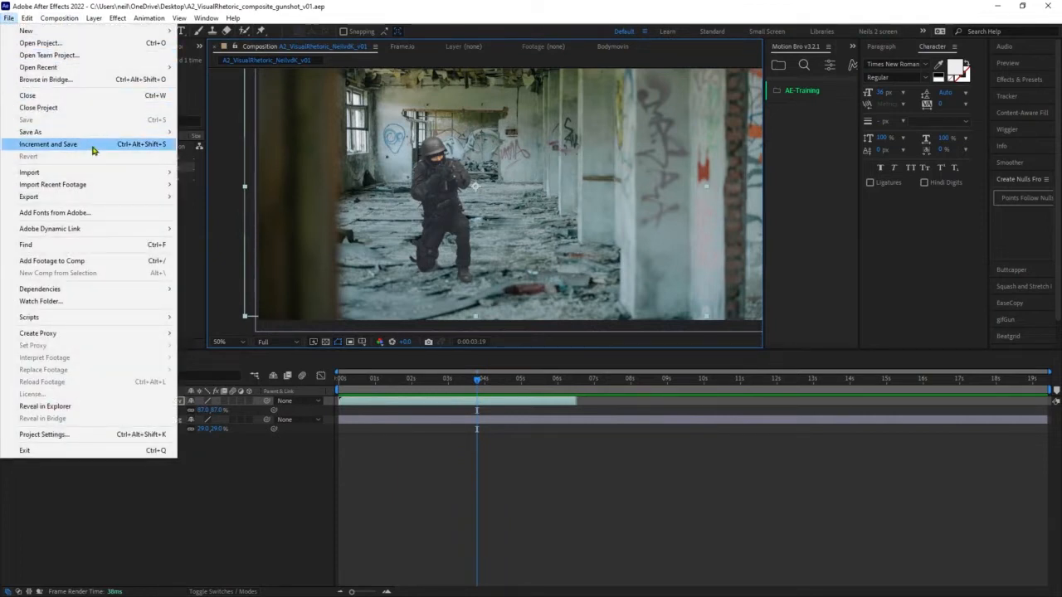
{"action": "left_click", "coordinate": [208, 481]}
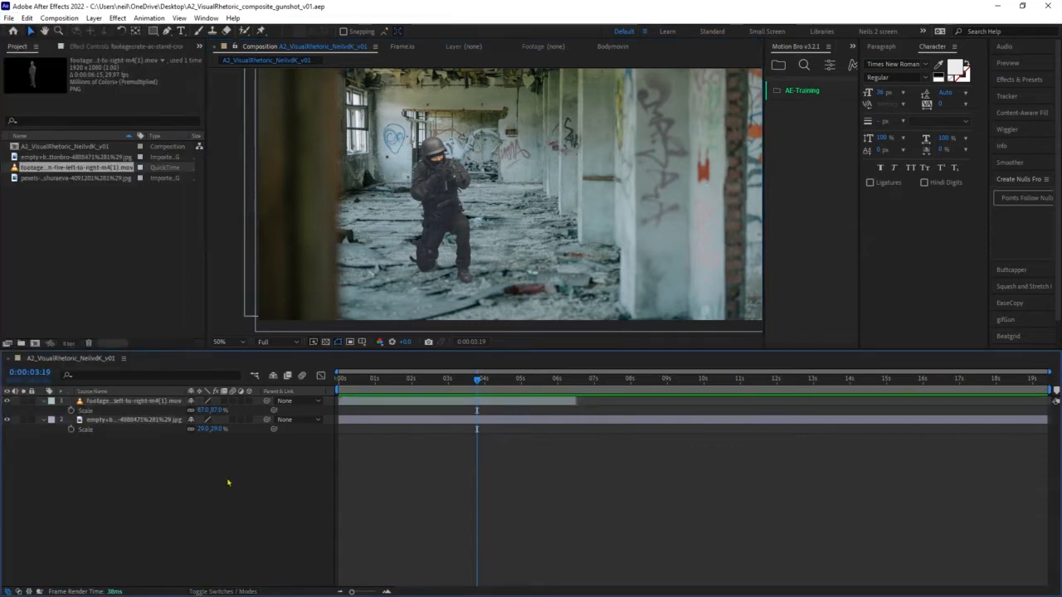
- Rename the soldier footage layer to guy and the building photo layer to bg
{"action": "left_click", "coordinate": [349, 384]}
{"action": "left_click_drag", "start_coordinate": [382, 381], "coordinate": [492, 378]}
{"action": "left_click", "coordinate": [156, 403]}
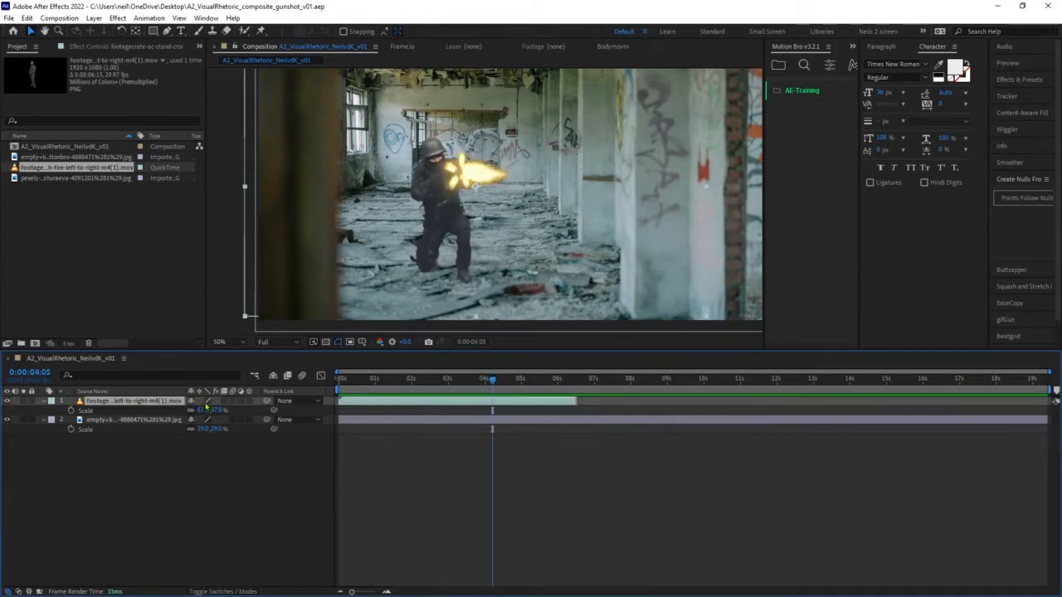
{"action": "key", "text": "Return"}
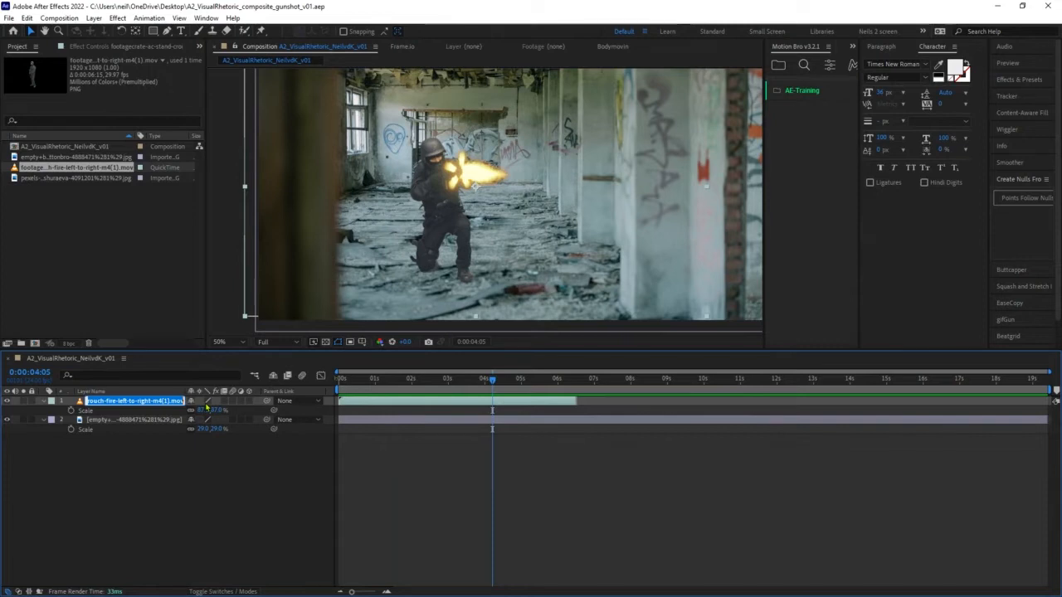
{"action": "type", "text": "guy"}
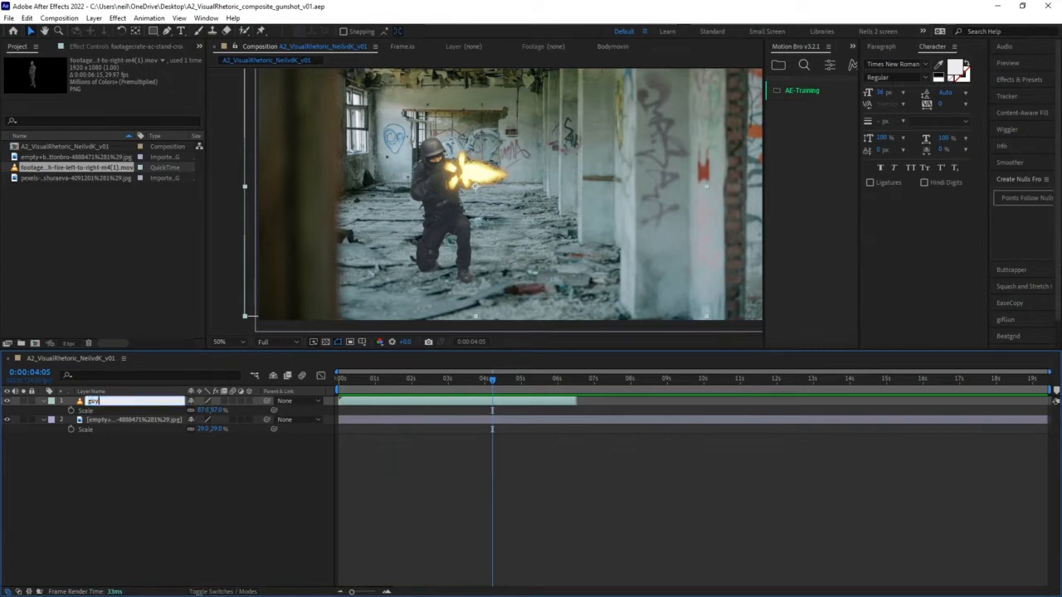
{"action": "key", "text": "Return"}
{"action": "left_click", "coordinate": [183, 420]}
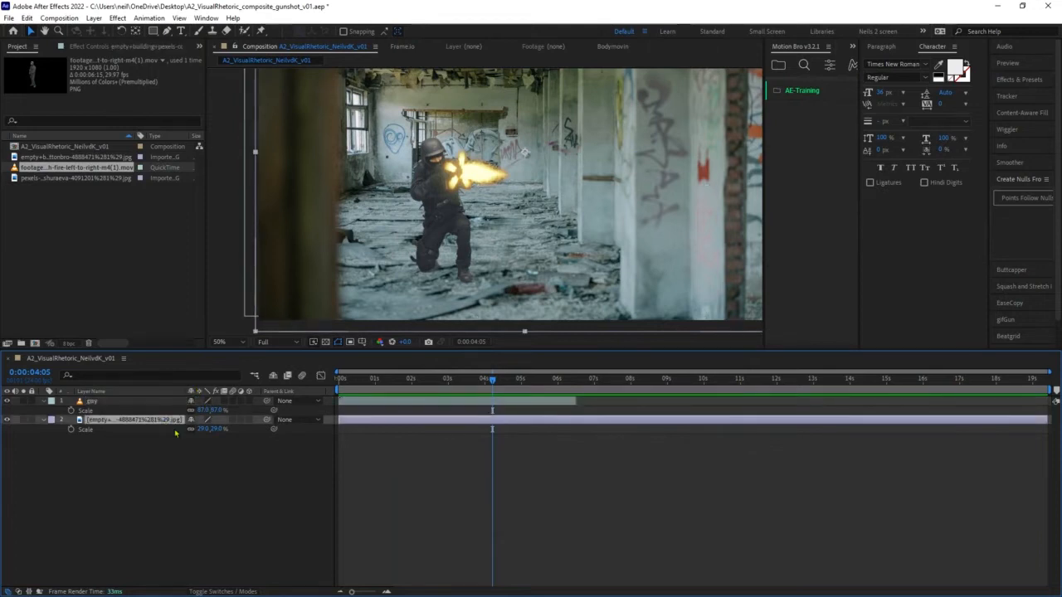
{"action": "key", "text": "Return"}
{"action": "type", "text": "bg"}
{"action": "key", "text": "Return"}
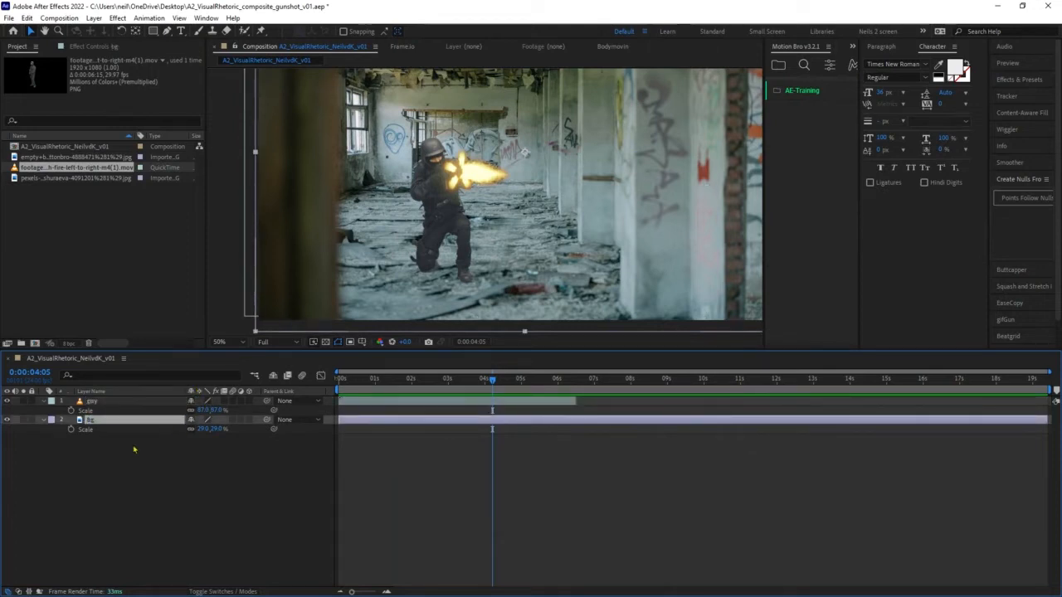
- Set the guy layer's label colour to Red and the bg layer's label colour to Yellow
{"action": "left_click", "coordinate": [51, 400]}
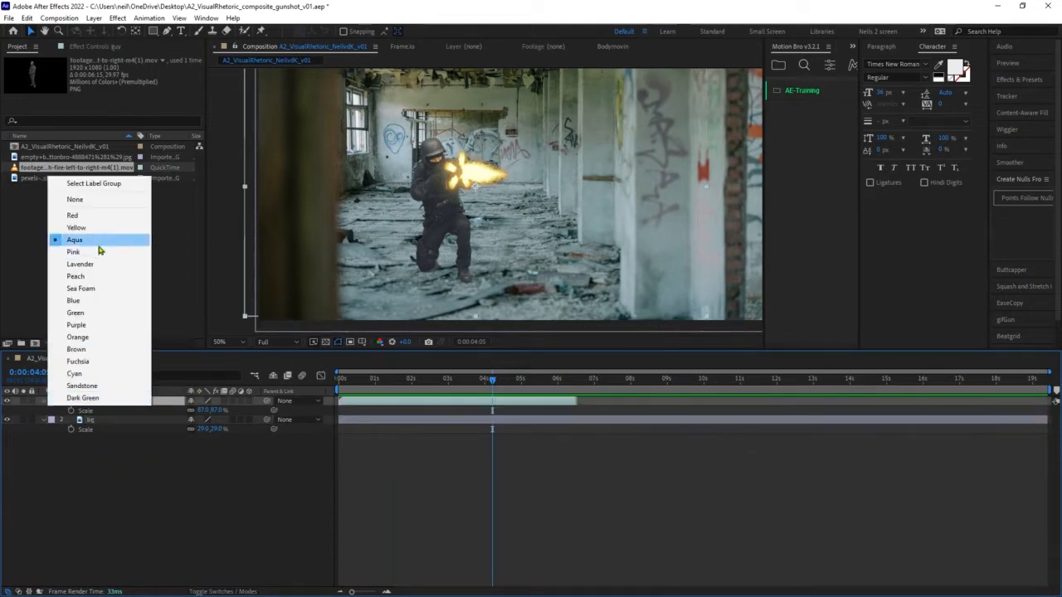
{"action": "left_click", "coordinate": [109, 216]}
{"action": "left_click", "coordinate": [114, 516]}
{"action": "left_click", "coordinate": [106, 421]}
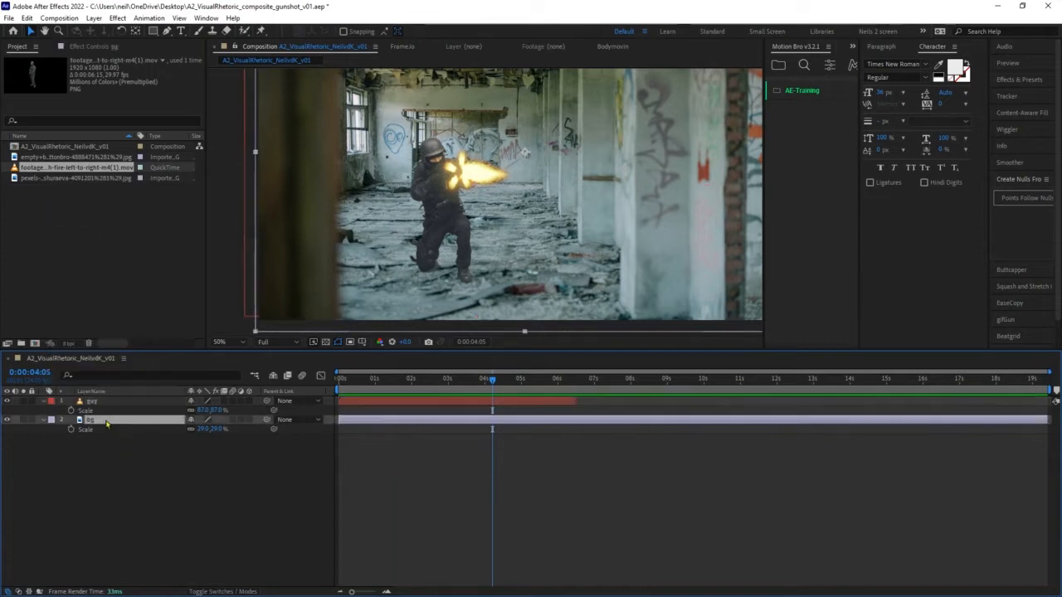
{"action": "left_click", "coordinate": [50, 419]}
{"action": "left_click", "coordinate": [100, 247]}
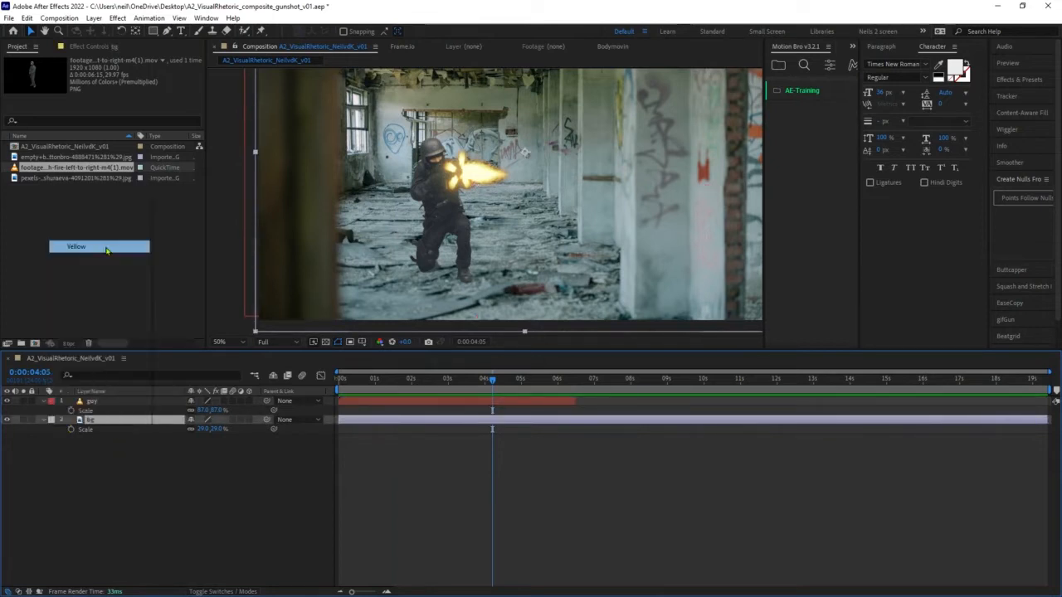
{"action": "left_click", "coordinate": [173, 440]}
- Return to the first frame, apply the Levels color correction effect to the guy layer, and show its settings in a wider panel
{"action": "left_click", "coordinate": [124, 402]}
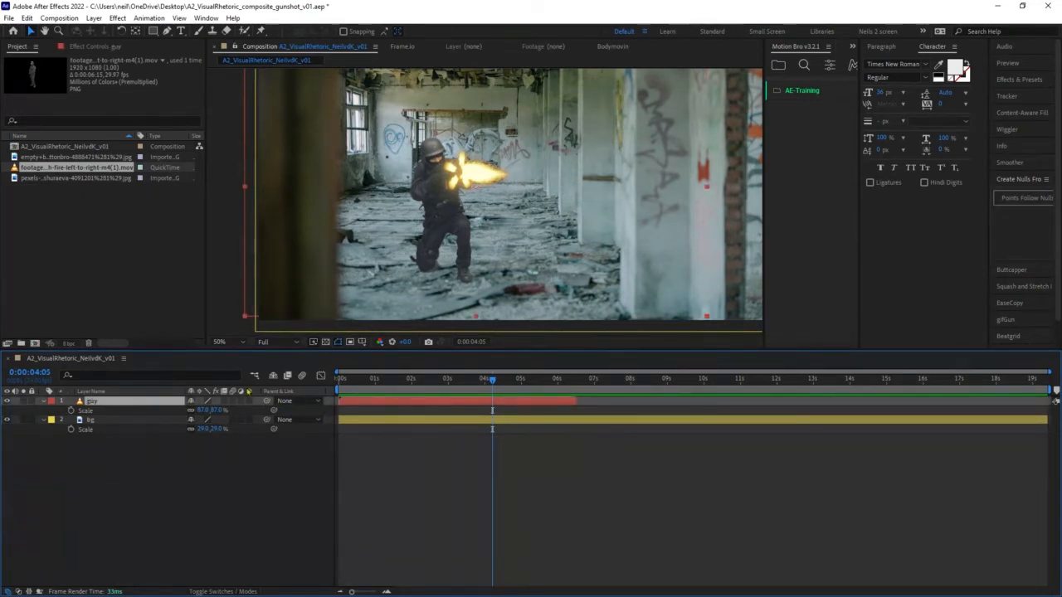
{"action": "left_click_drag", "start_coordinate": [431, 380], "coordinate": [339, 380]}
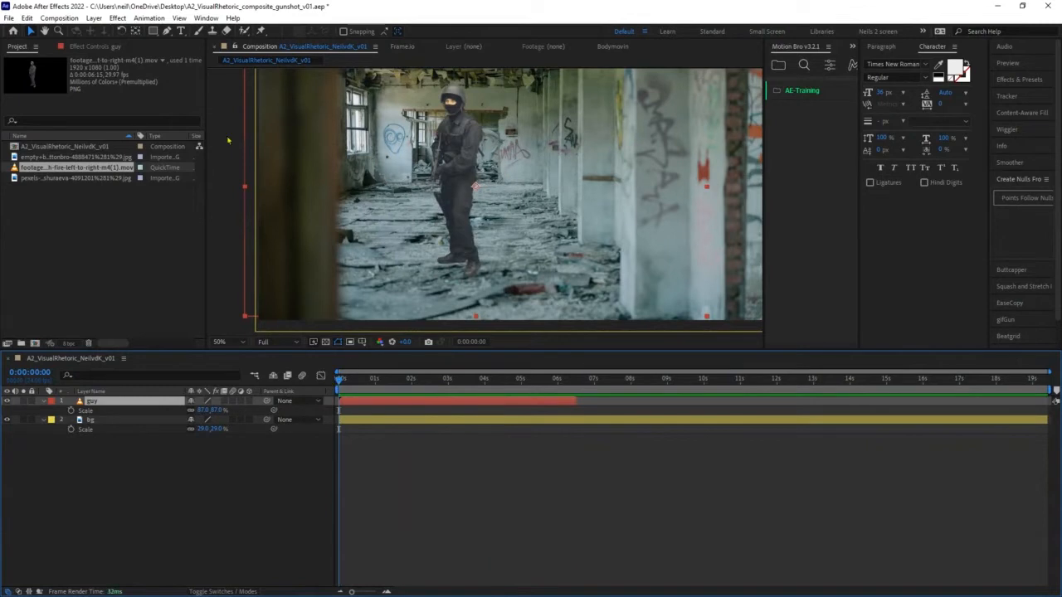
{"action": "scroll", "coordinate": [332, 111], "scroll_direction": "down", "scroll_amount": 2}
{"action": "scroll", "coordinate": [464, 104], "scroll_direction": "up", "scroll_amount": 2}
{"action": "left_click_drag", "start_coordinate": [505, 170], "coordinate": [495, 196]}
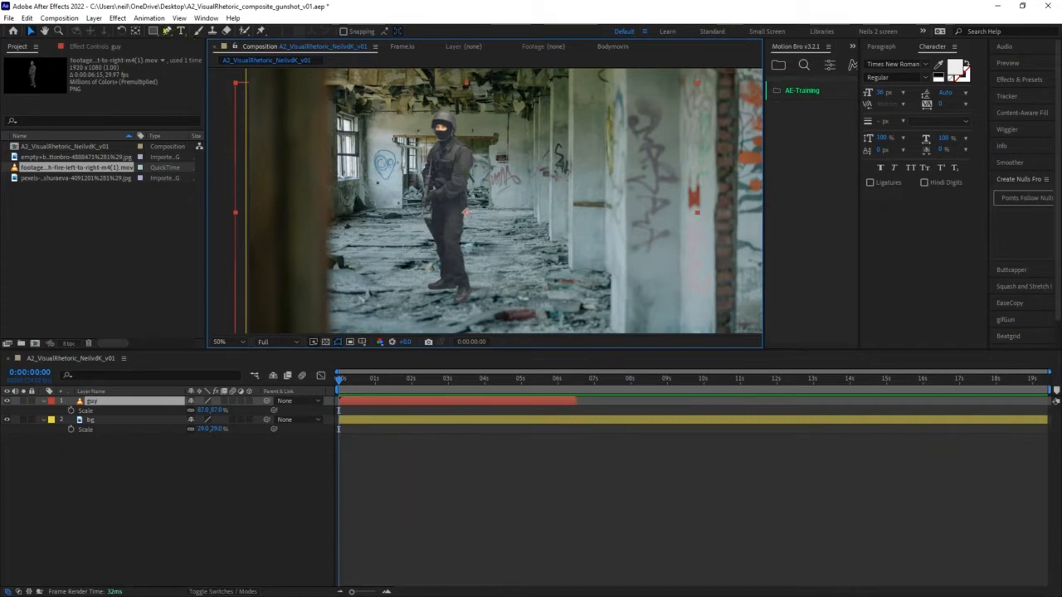
{"action": "left_click", "coordinate": [117, 17]}
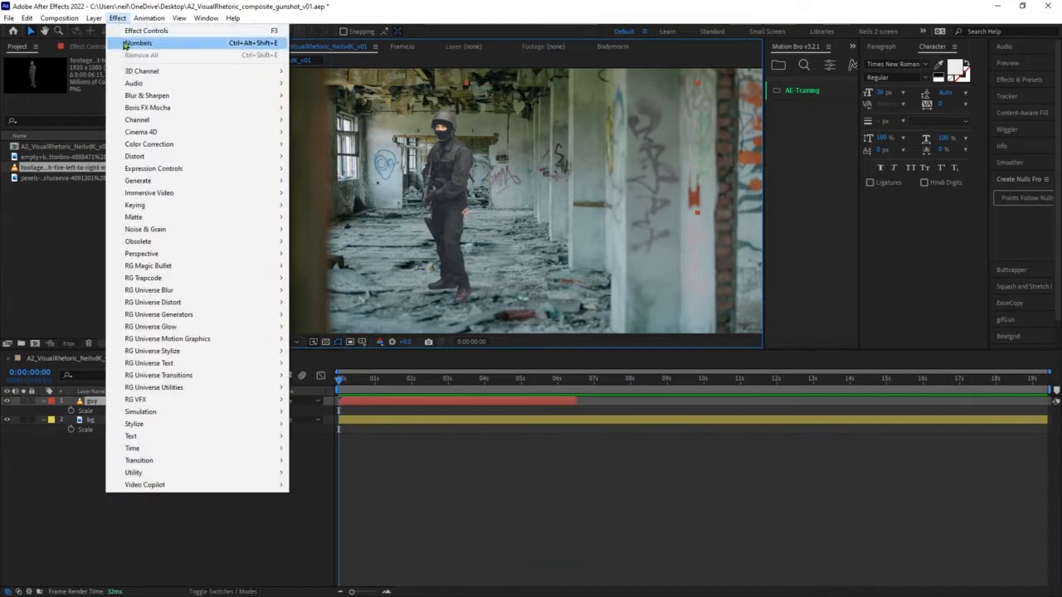
{"action": "mouse_move", "coordinate": [245, 150]}
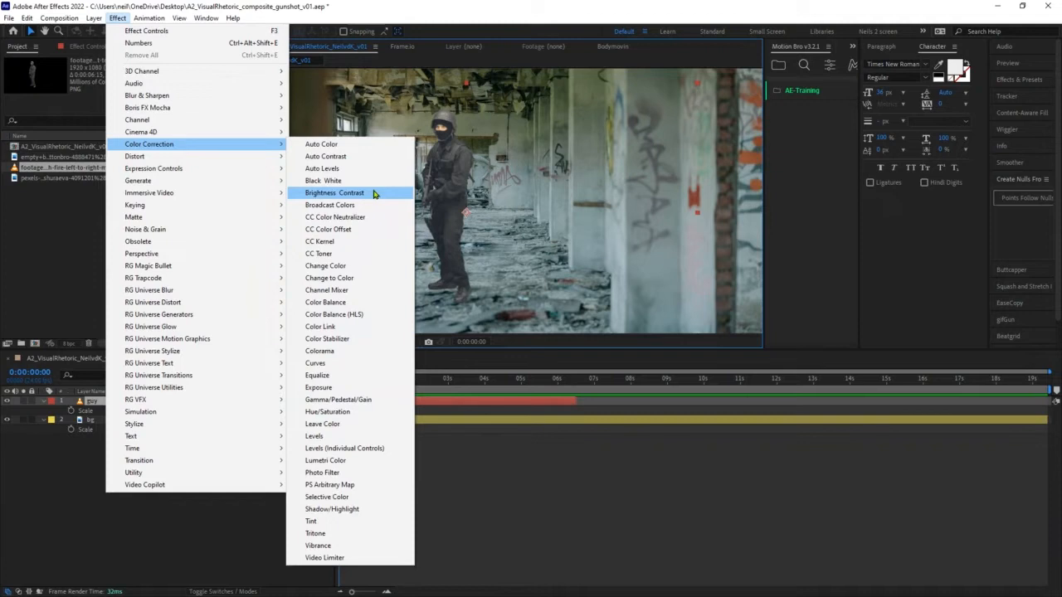
{"action": "left_click", "coordinate": [373, 440]}
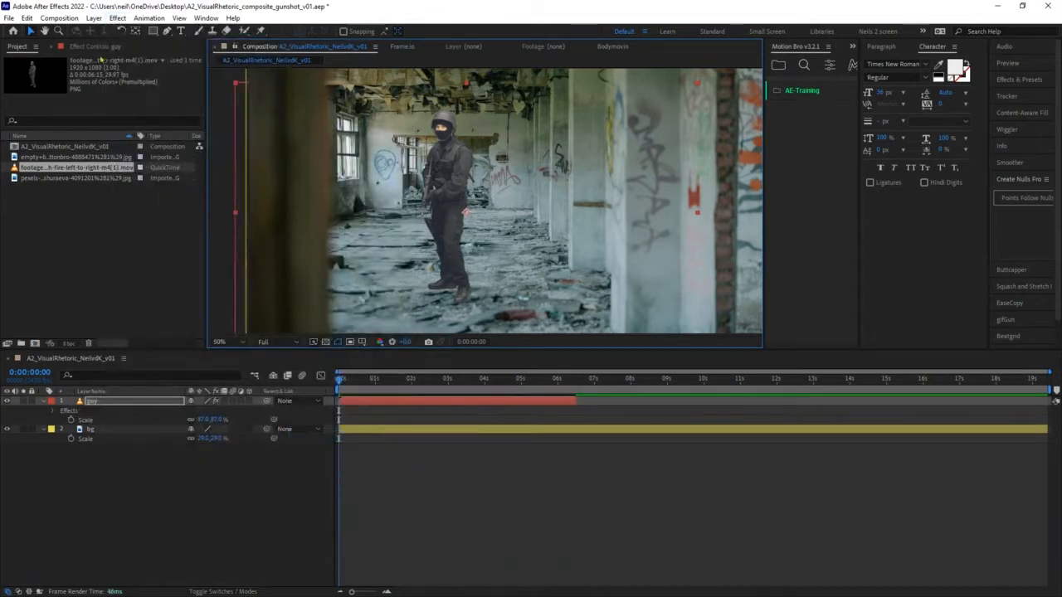
{"action": "left_click", "coordinate": [102, 47]}
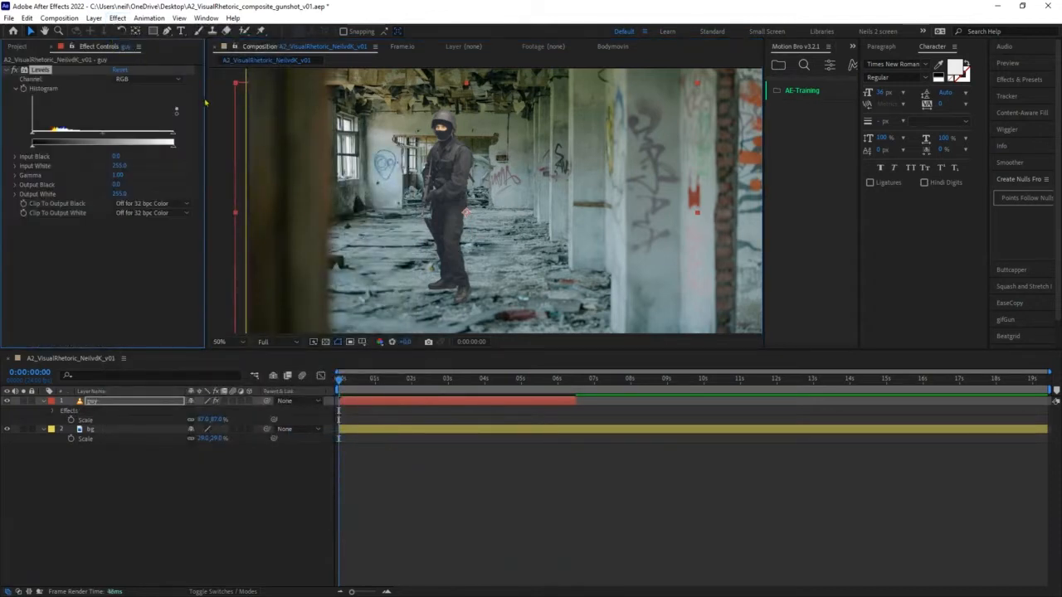
{"action": "left_click_drag", "start_coordinate": [206, 100], "coordinate": [226, 112]}
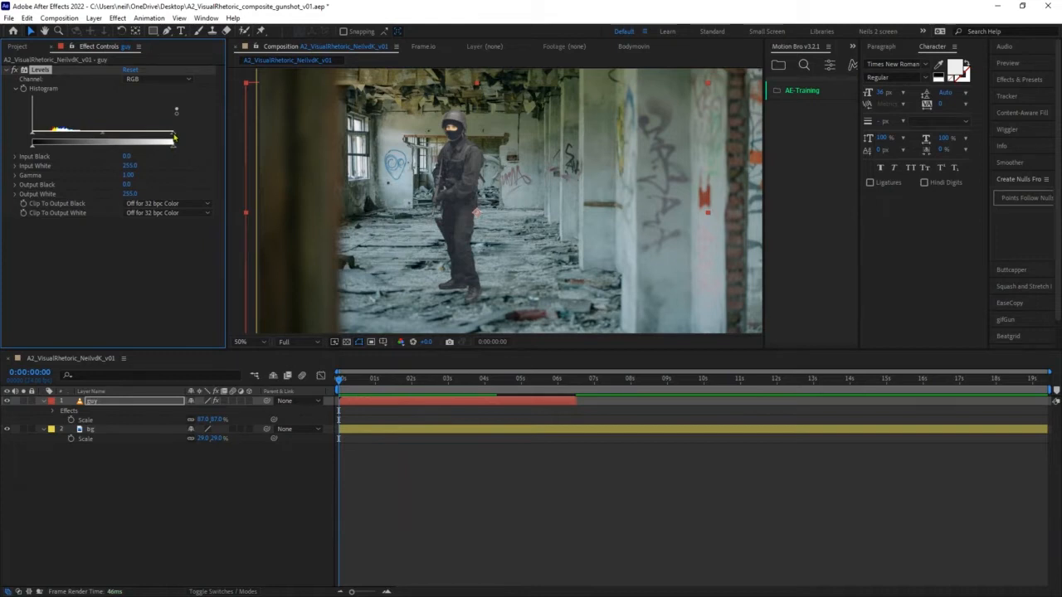
- Set the guy layer's Levels Input Black to 25 and Input White to 247
{"action": "left_click_drag", "start_coordinate": [174, 138], "coordinate": [155, 138]}
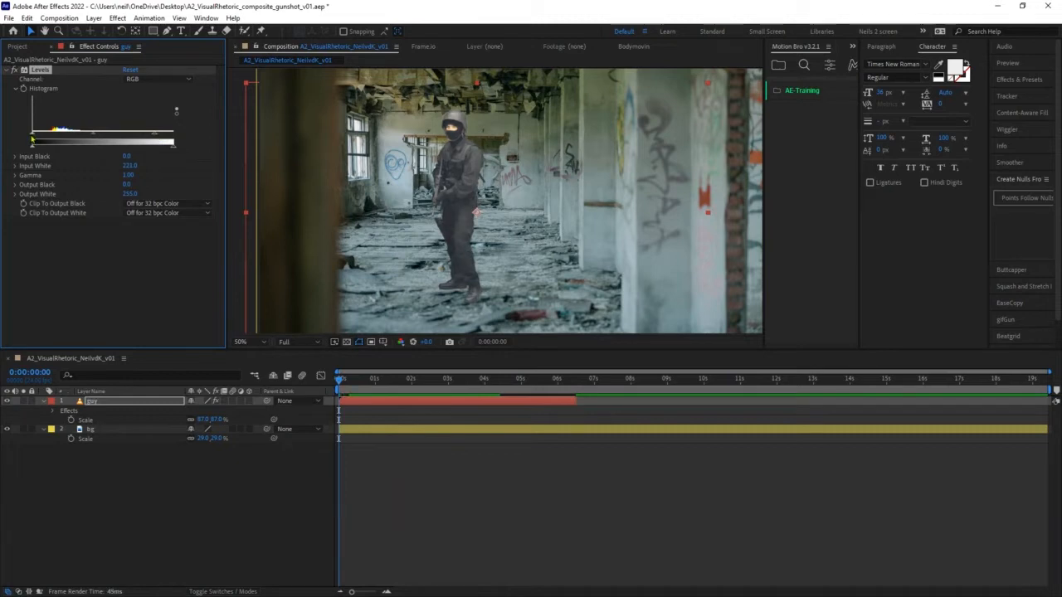
{"action": "left_click_drag", "start_coordinate": [34, 137], "coordinate": [49, 139]}
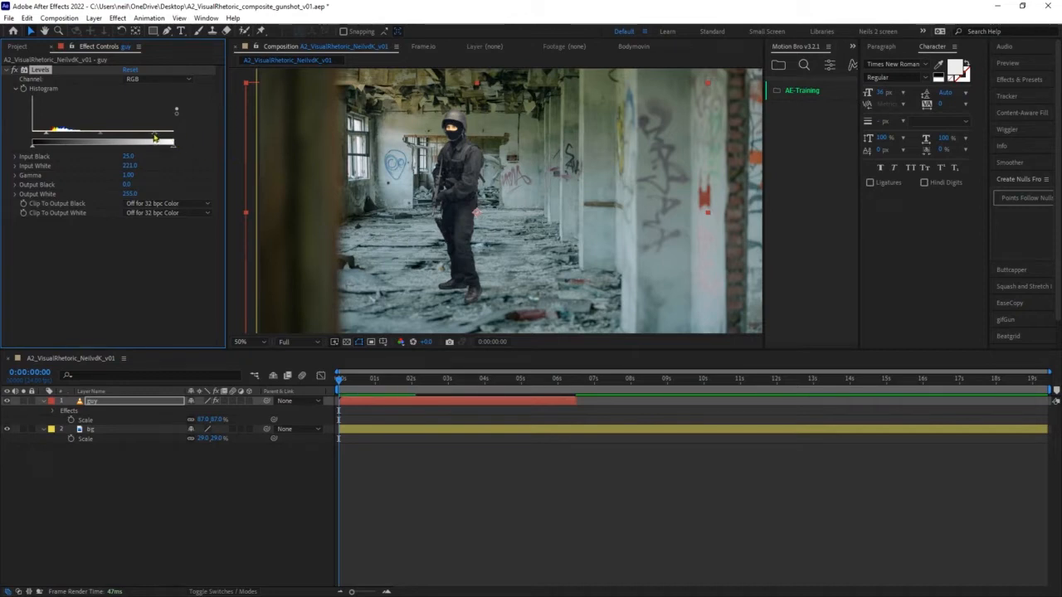
{"action": "left_click_drag", "start_coordinate": [155, 138], "coordinate": [170, 141]}
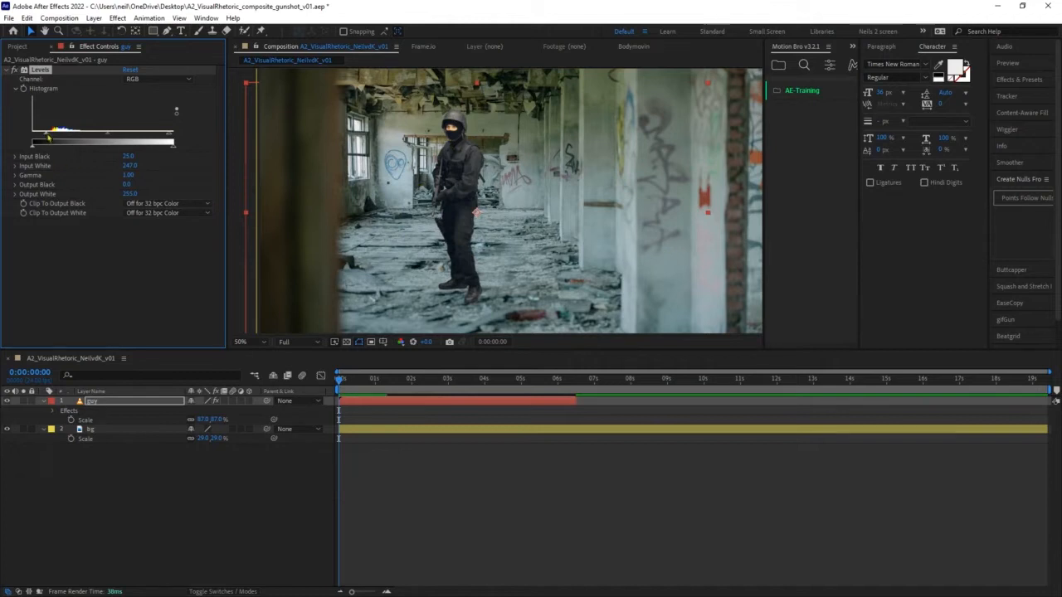
- Return the guy layer's Levels Input Black to 0 and Input White to 255, and switch the effect's channel to Red
{"action": "left_click_drag", "start_coordinate": [47, 140], "coordinate": [32, 140]}
{"action": "left_click_drag", "start_coordinate": [170, 141], "coordinate": [185, 140]}
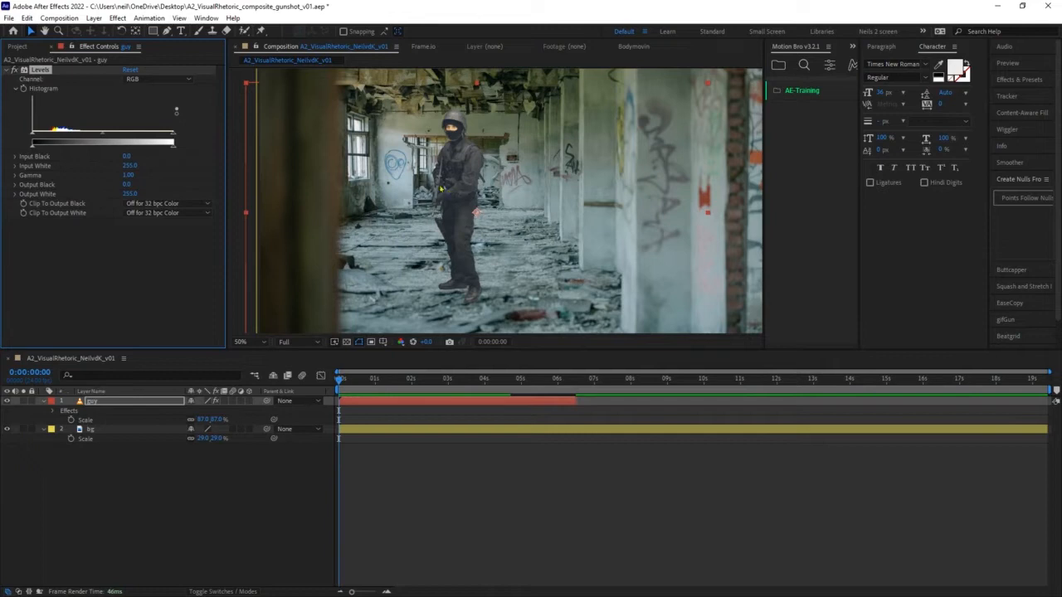
{"action": "left_click", "coordinate": [179, 83]}
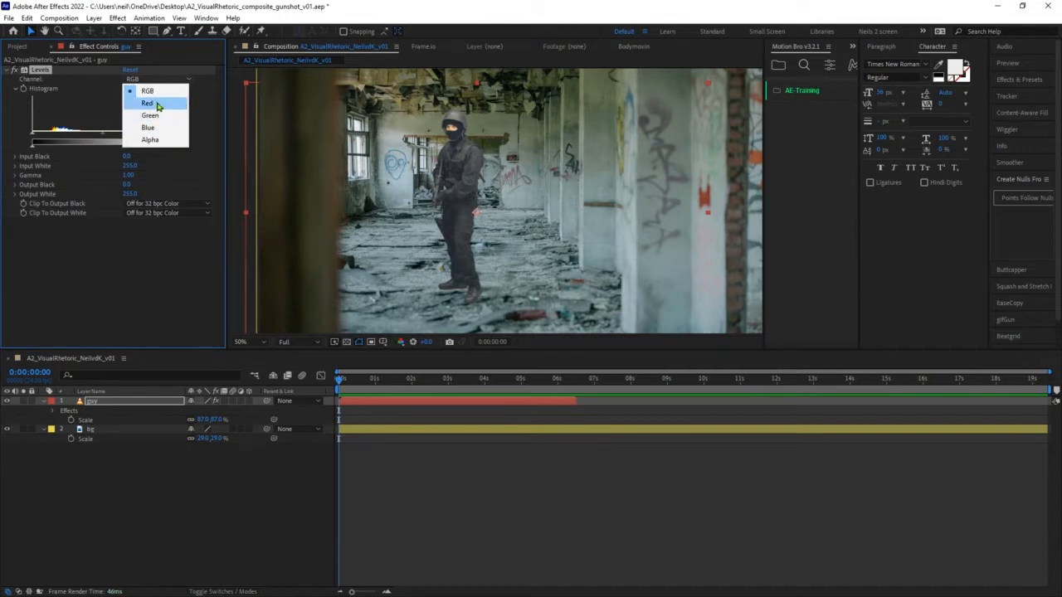
{"action": "left_click", "coordinate": [158, 103]}
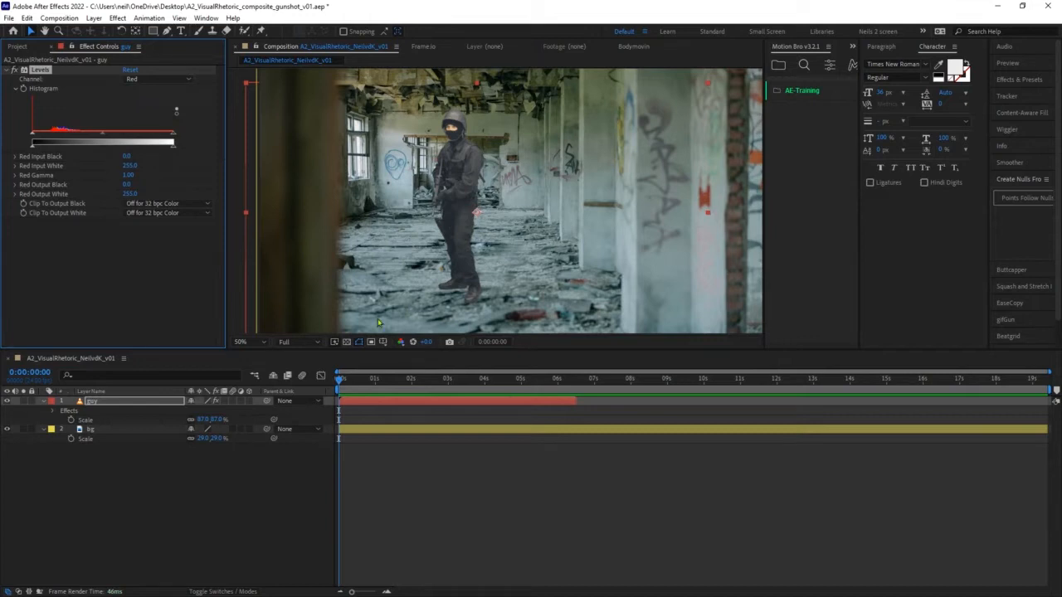
{"action": "key", "text": "ctrl+2"}
{"action": "mouse_move", "coordinate": [398, 327]}
{"action": "left_mouse_down"}
{"action": "mouse_move", "coordinate": [413, 356]}
{"action": "mouse_move", "coordinate": [393, 325]}
{"action": "left_mouse_up"}
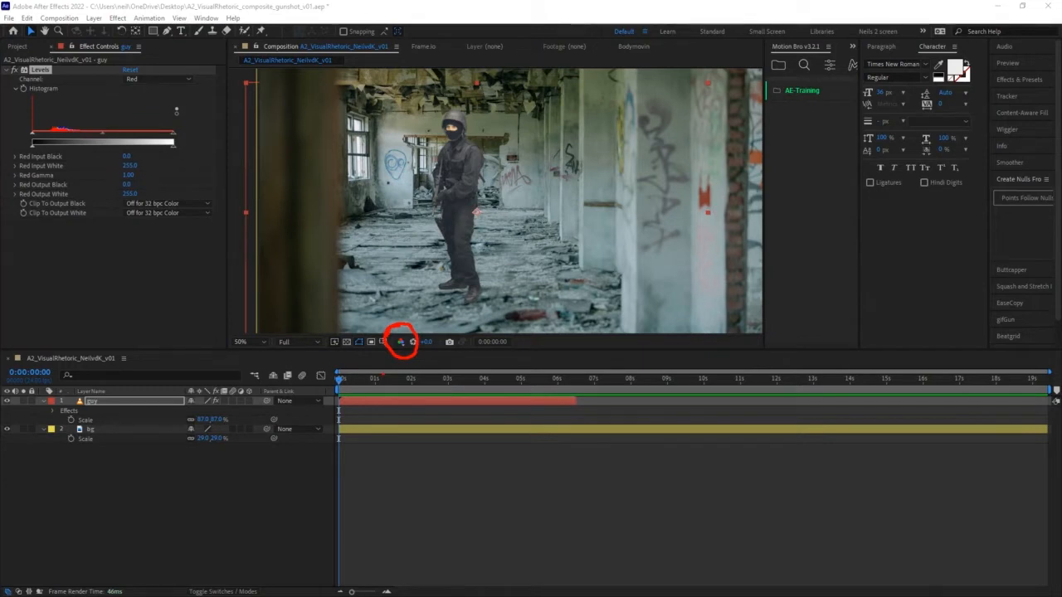
{"action": "key", "text": "Escape"}
- Show only the Red channel in the composition viewer and deselect the guy layer to compare the soldier with the background
{"action": "left_click", "coordinate": [401, 343]}
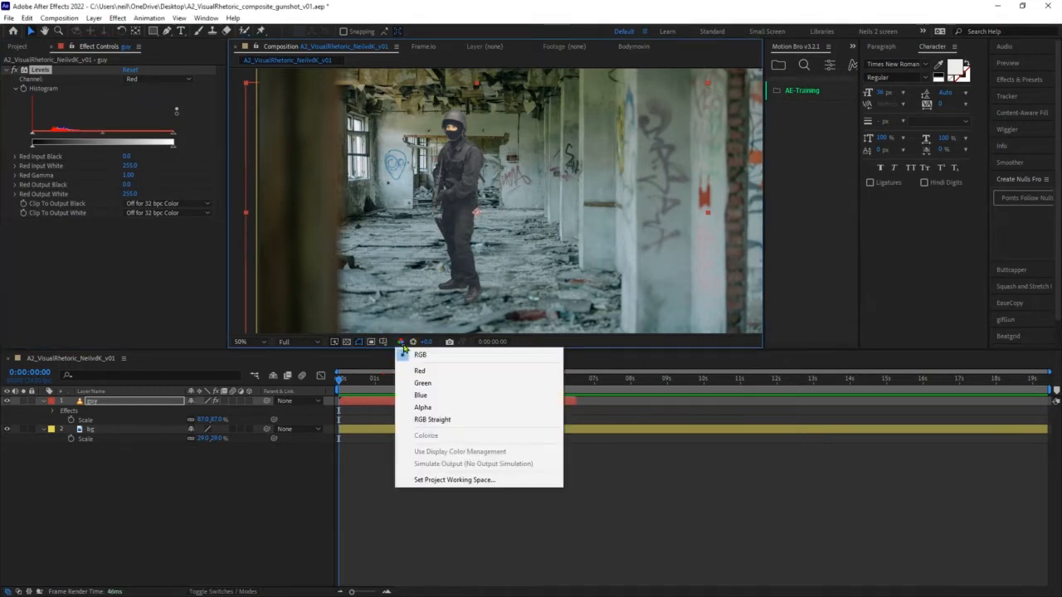
{"action": "left_click", "coordinate": [453, 376]}
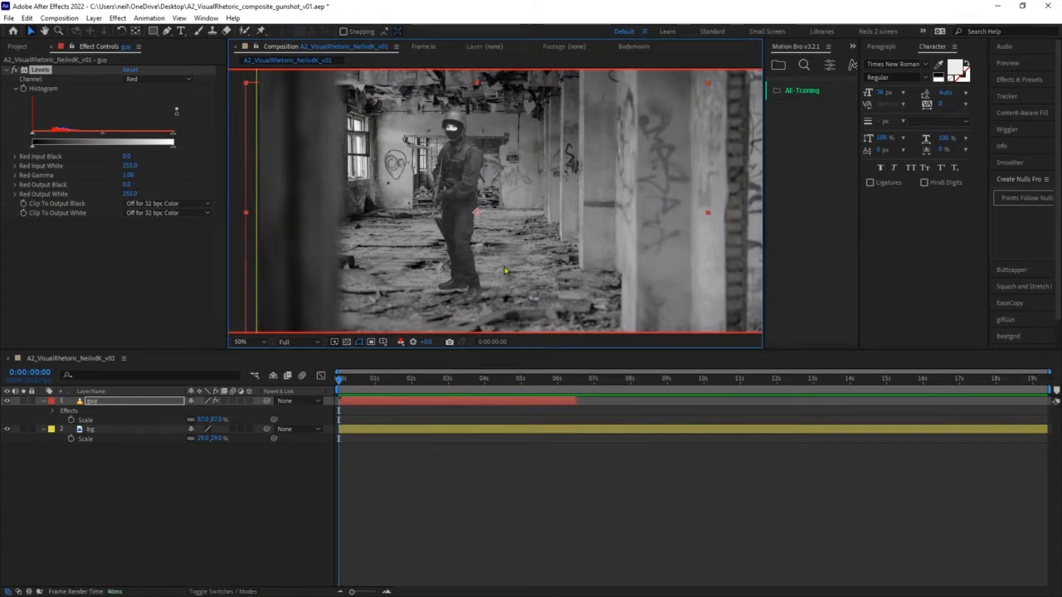
{"action": "scroll", "coordinate": [504, 269], "scroll_direction": "down", "scroll_amount": 2}
{"action": "scroll", "coordinate": [549, 254], "scroll_direction": "up", "scroll_amount": 1}
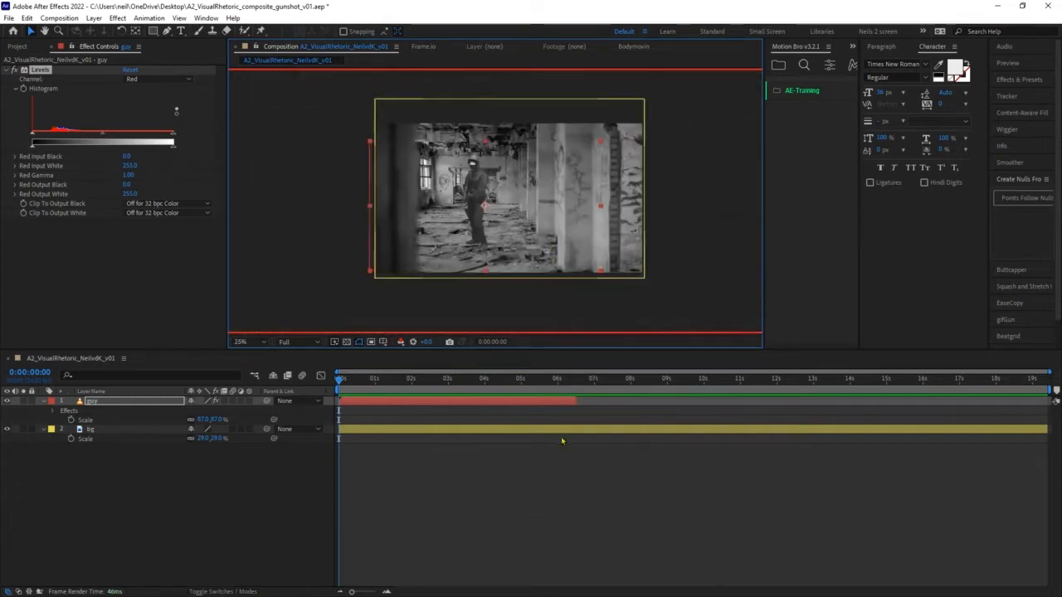
{"action": "left_click", "coordinate": [557, 479]}
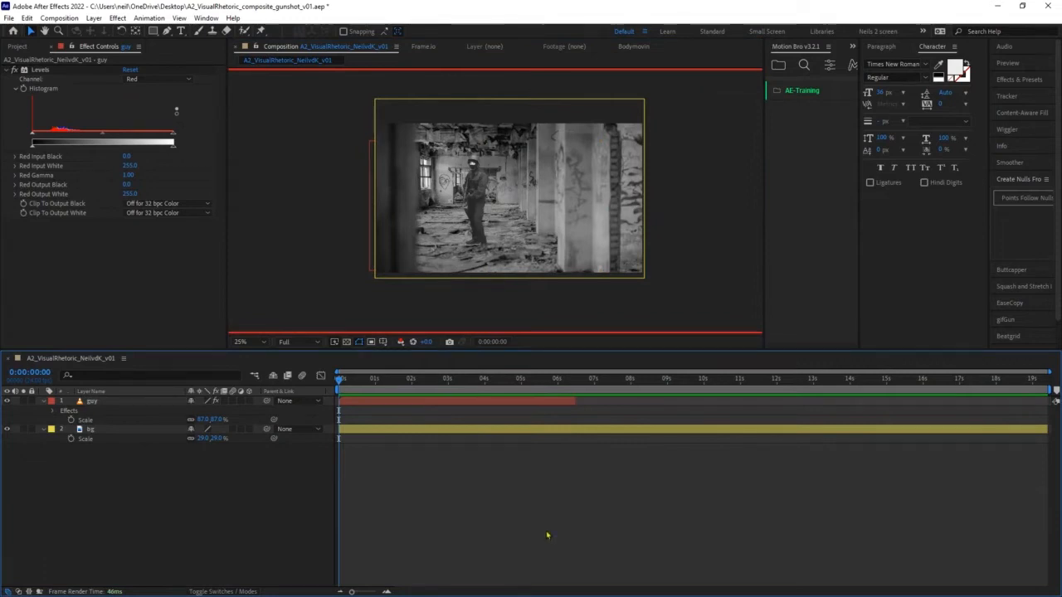
- Set the bg layer's label colour to None and deselect the layer
{"action": "left_click", "coordinate": [52, 430]}
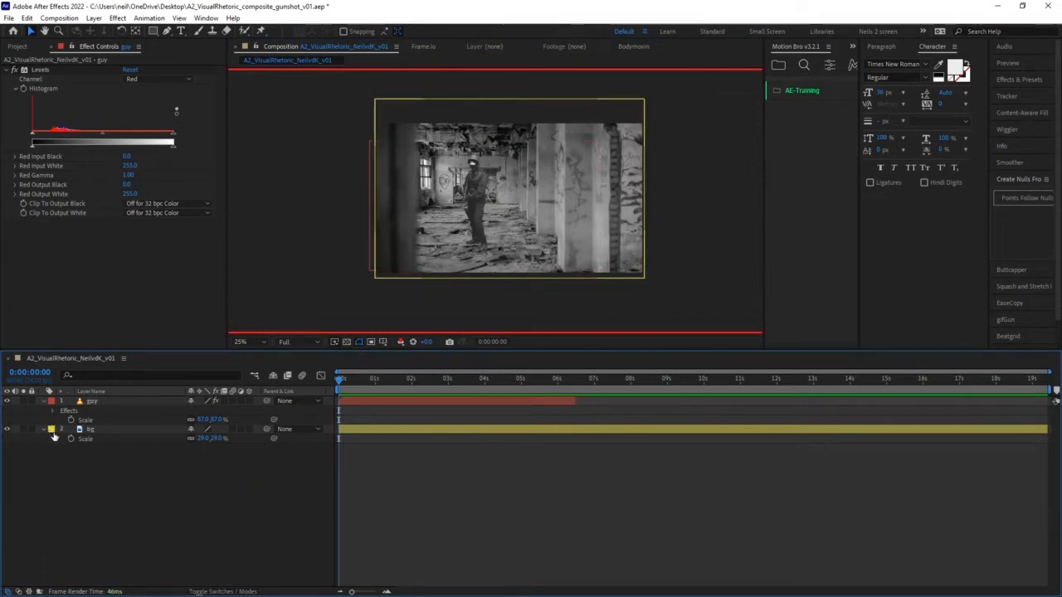
{"action": "left_click", "coordinate": [51, 430]}
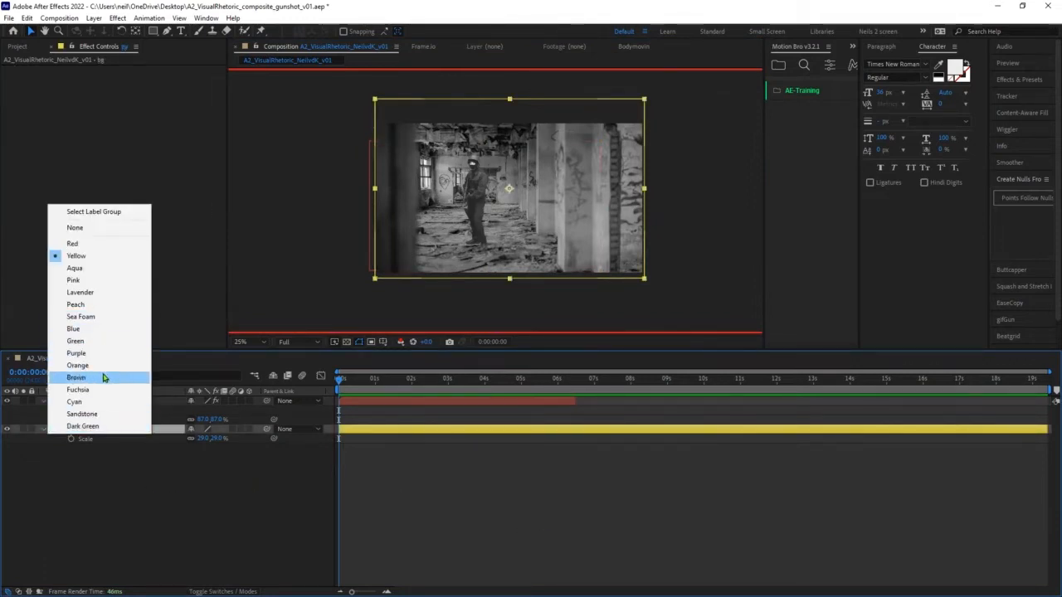
{"action": "left_click", "coordinate": [104, 229]}
{"action": "left_click", "coordinate": [489, 481]}
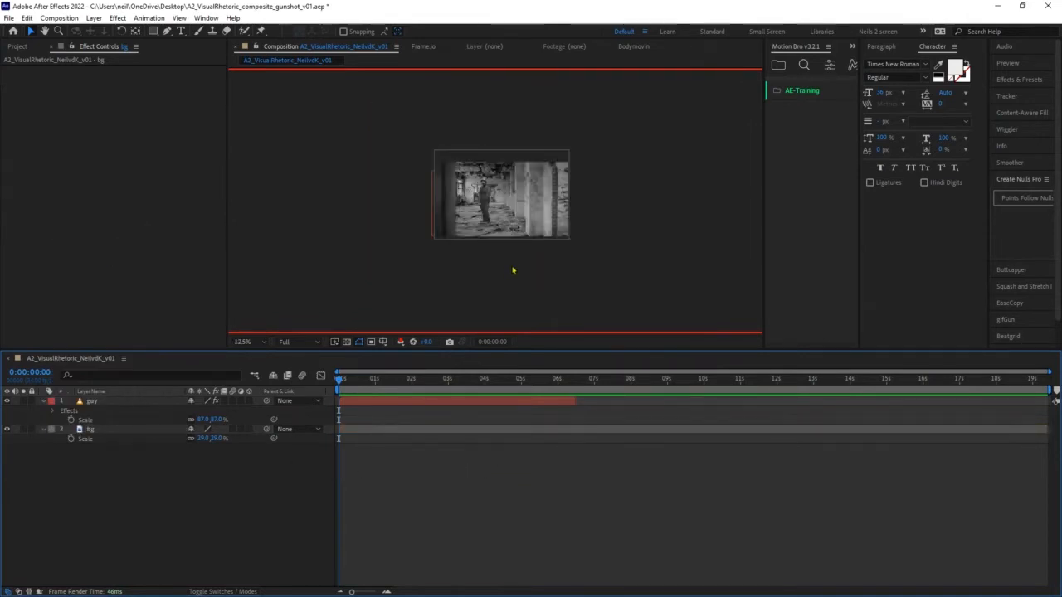
- Set the guy layer's Levels Red Input Black to 21 so the soldier's blacks match the background
{"action": "key", "text": "."}
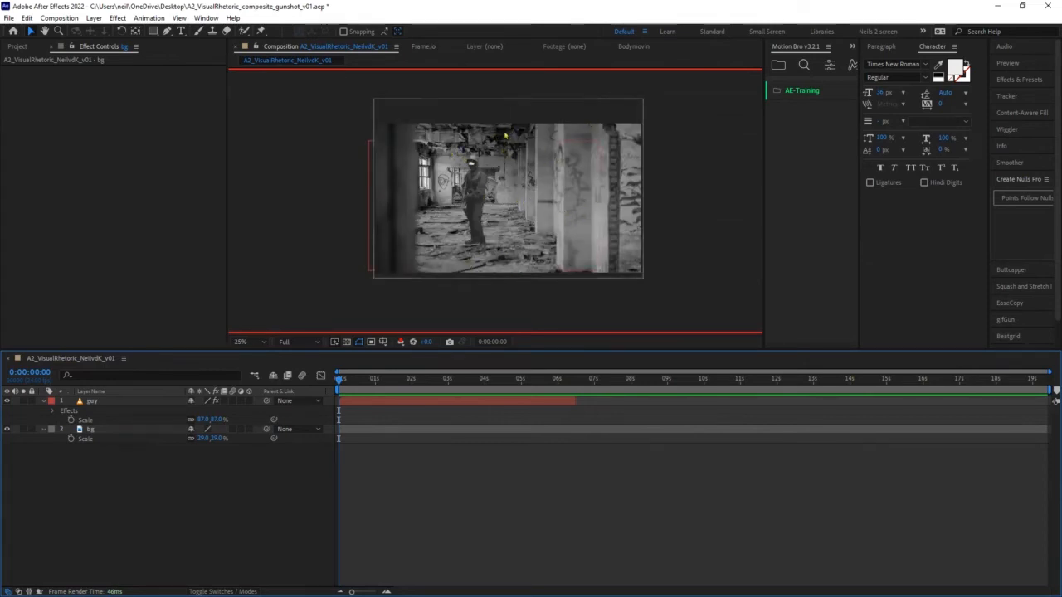
{"action": "scroll", "coordinate": [498, 141], "scroll_direction": "up", "scroll_amount": 1}
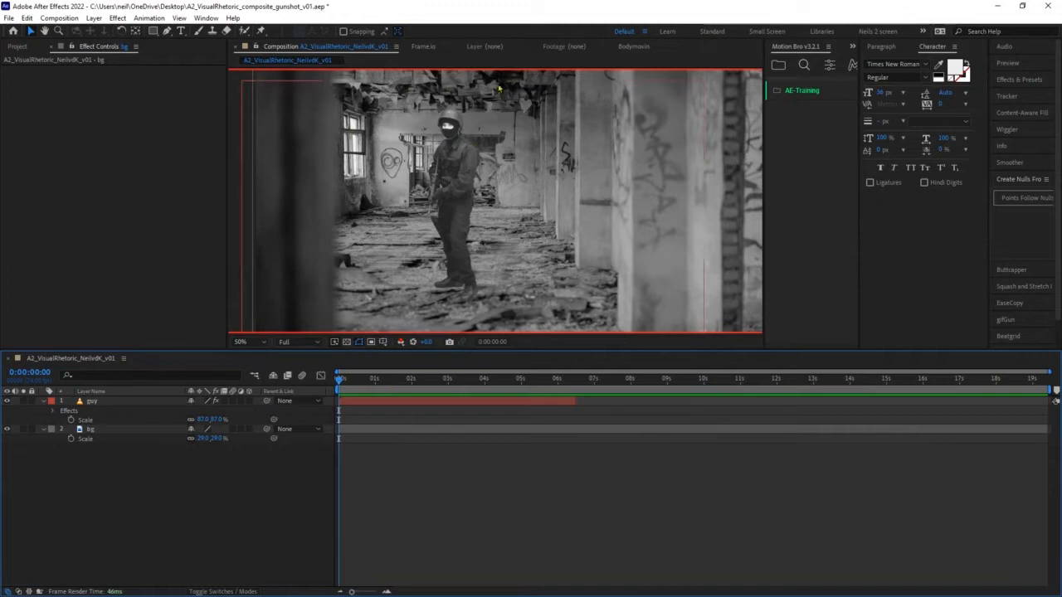
{"action": "left_click", "coordinate": [100, 402]}
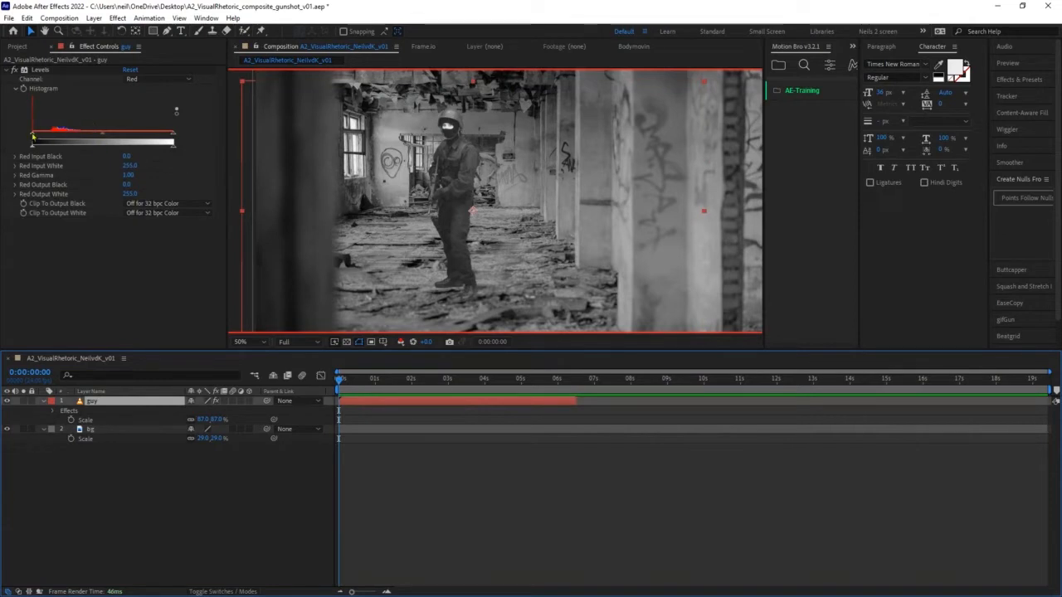
{"action": "left_click_drag", "start_coordinate": [33, 136], "coordinate": [49, 139]}
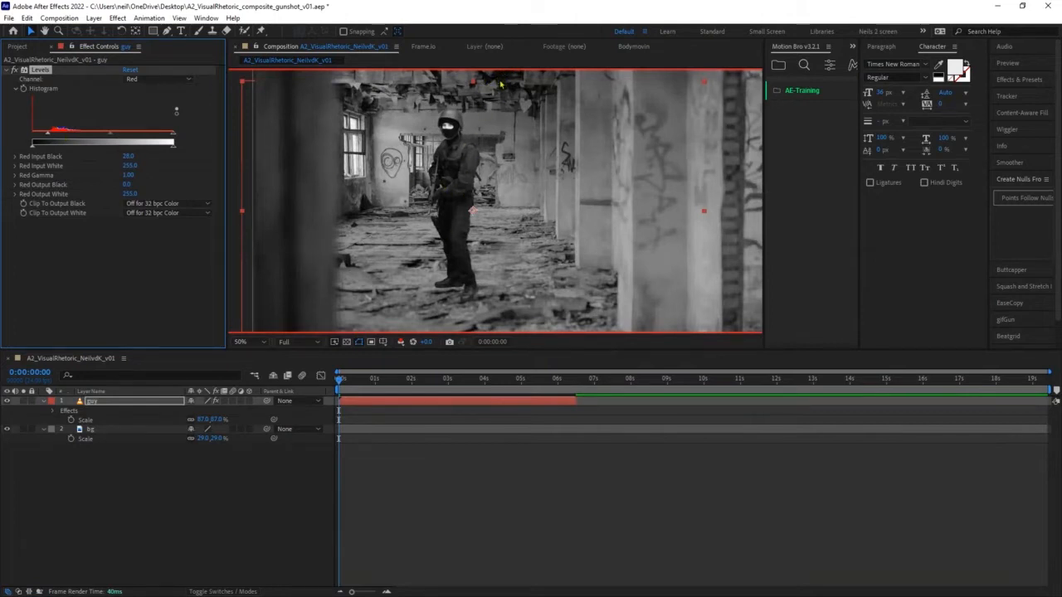
{"action": "left_click_drag", "start_coordinate": [49, 135], "coordinate": [44, 139]}
- Switch the guy layer's Levels channel to Green and show only the Green channel in the composition viewer
{"action": "left_click", "coordinate": [185, 79]}
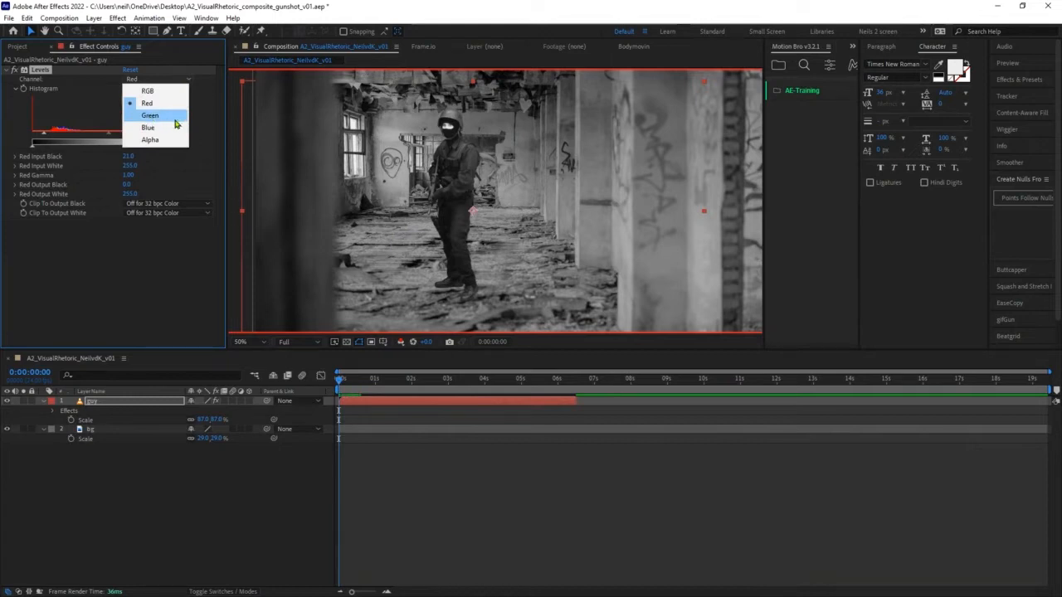
{"action": "left_click", "coordinate": [181, 118]}
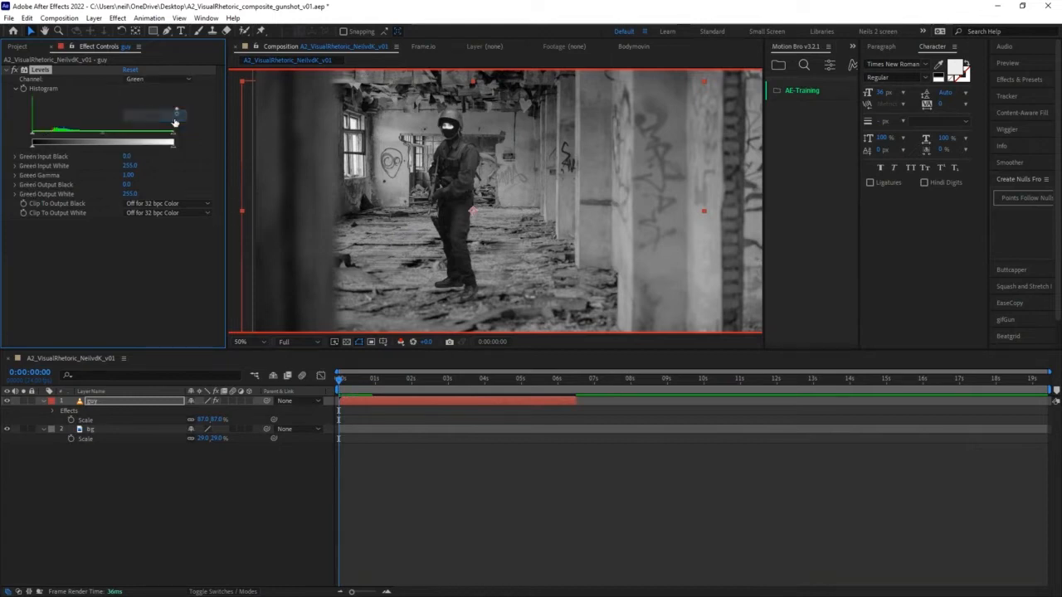
{"action": "left_click", "coordinate": [400, 343]}
{"action": "left_click", "coordinate": [421, 383]}
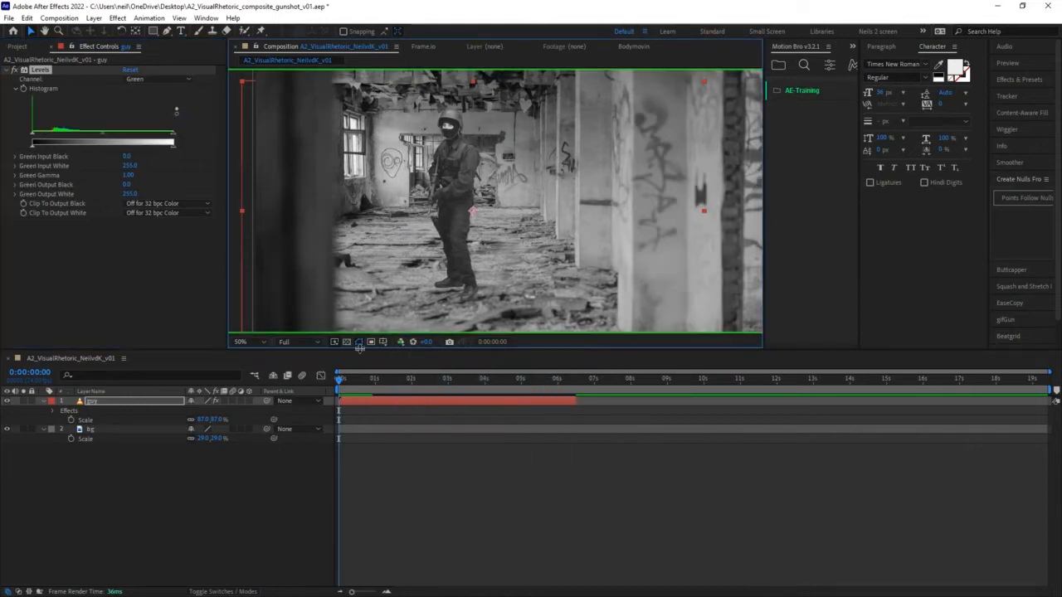
{"action": "scroll", "coordinate": [352, 263], "scroll_direction": "down", "scroll_amount": 3}
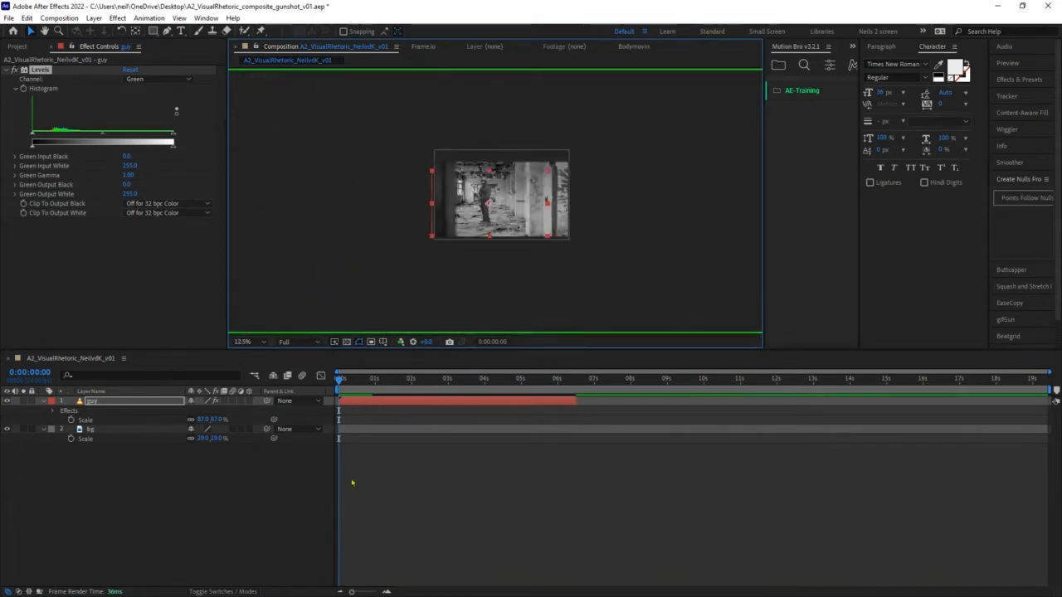
{"action": "left_click", "coordinate": [385, 551]}
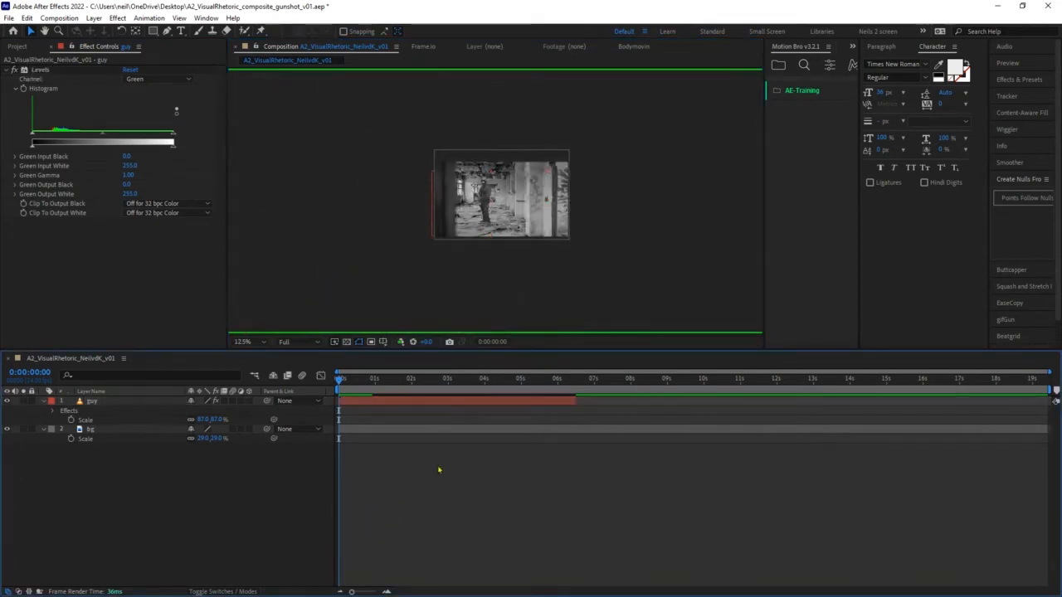
- Set the guy layer's Levels Green Input Black to 24 and check the match with the layer deselected
{"action": "scroll", "coordinate": [497, 304], "scroll_direction": "up", "scroll_amount": 4}
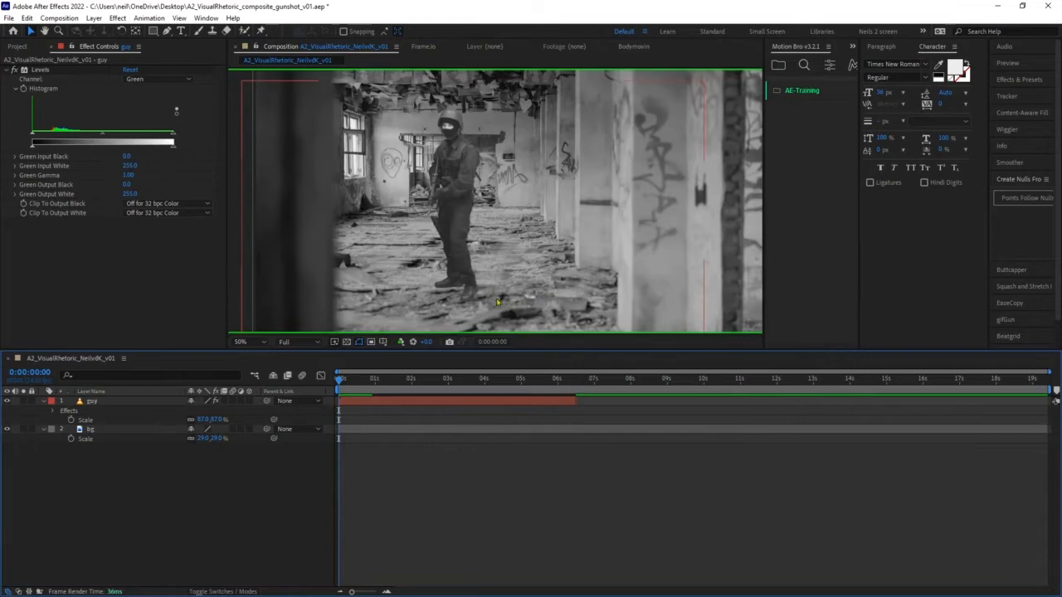
{"action": "scroll", "coordinate": [464, 209], "scroll_direction": "up", "scroll_amount": 2}
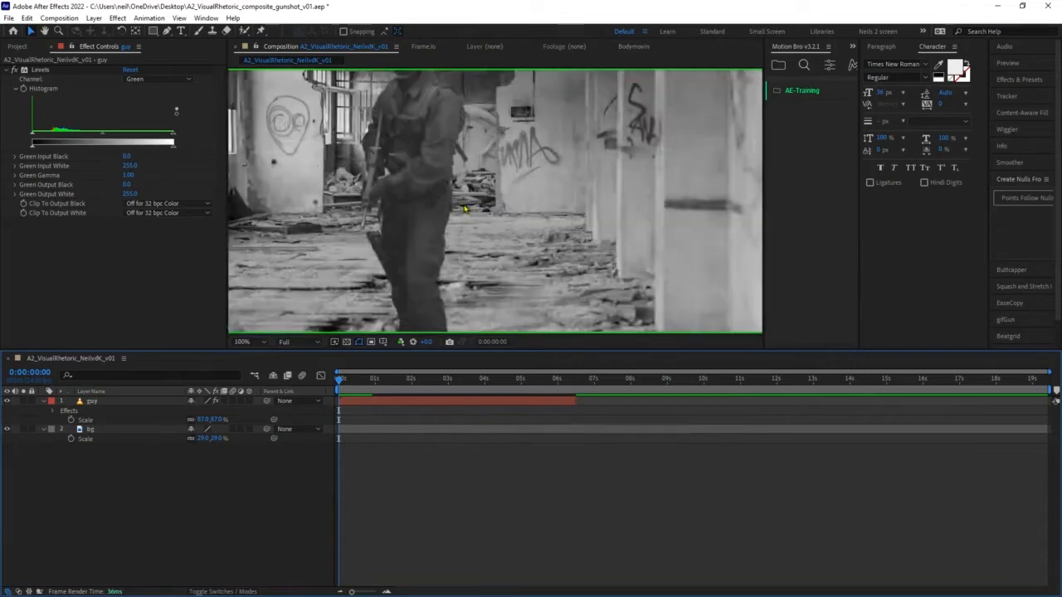
{"action": "left_click_drag", "start_coordinate": [443, 160], "coordinate": [519, 225]}
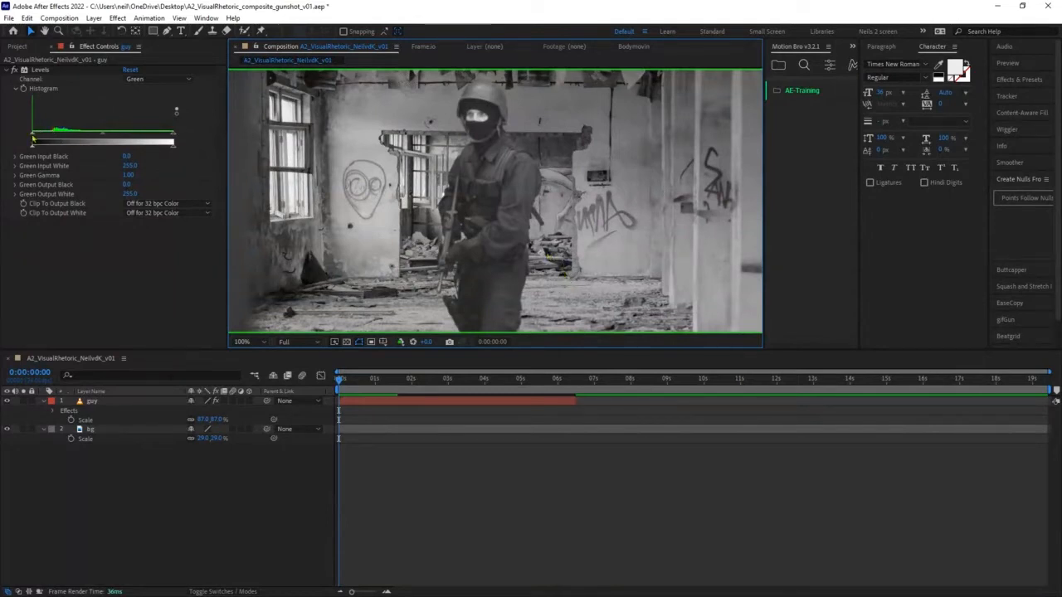
{"action": "left_click_drag", "start_coordinate": [38, 139], "coordinate": [48, 139]}
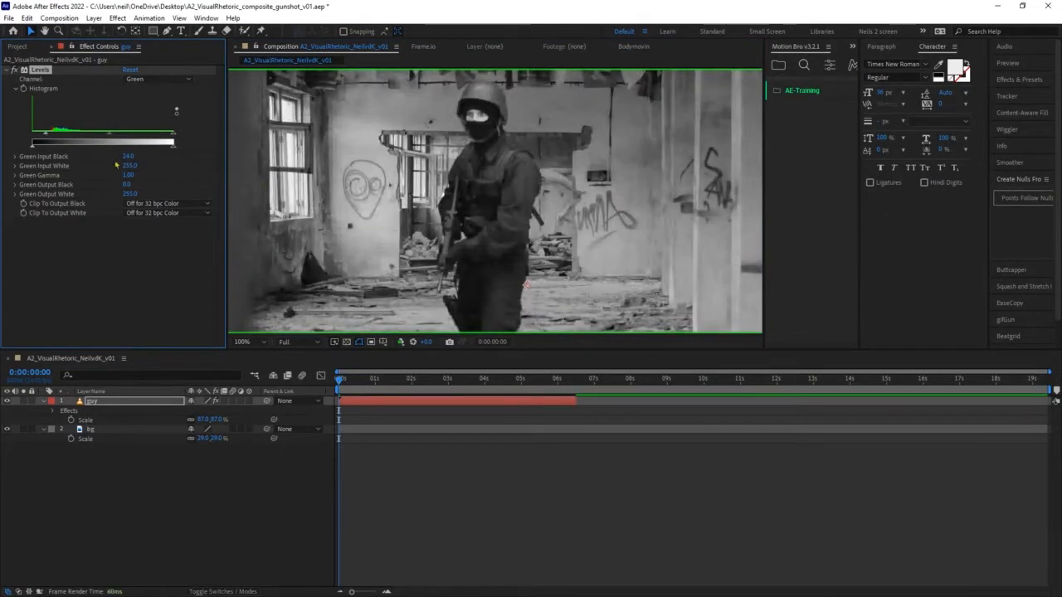
{"action": "scroll", "coordinate": [577, 214], "scroll_direction": "down", "scroll_amount": 4}
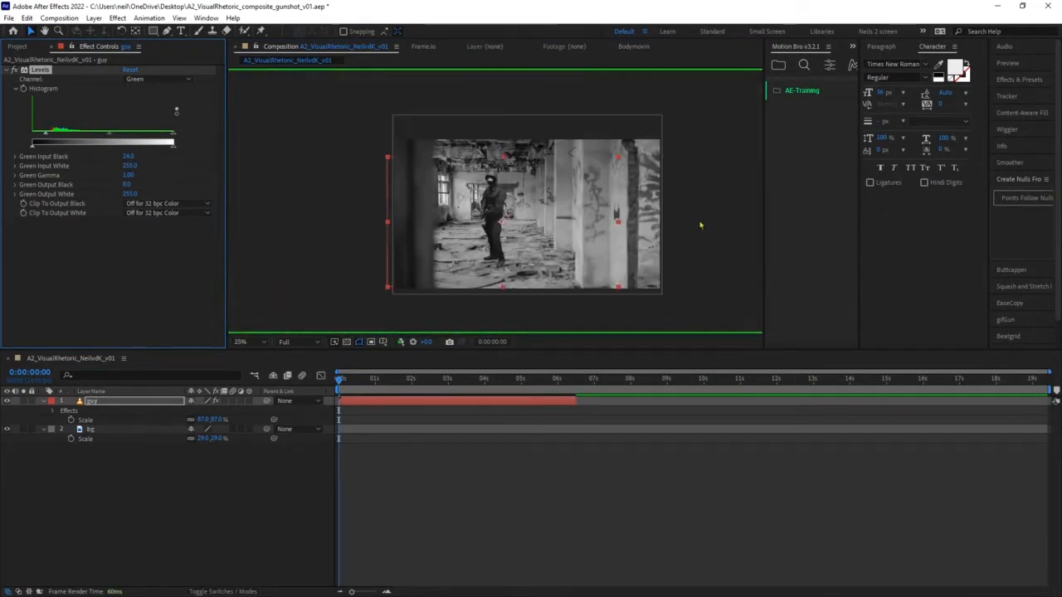
{"action": "left_click", "coordinate": [579, 471]}
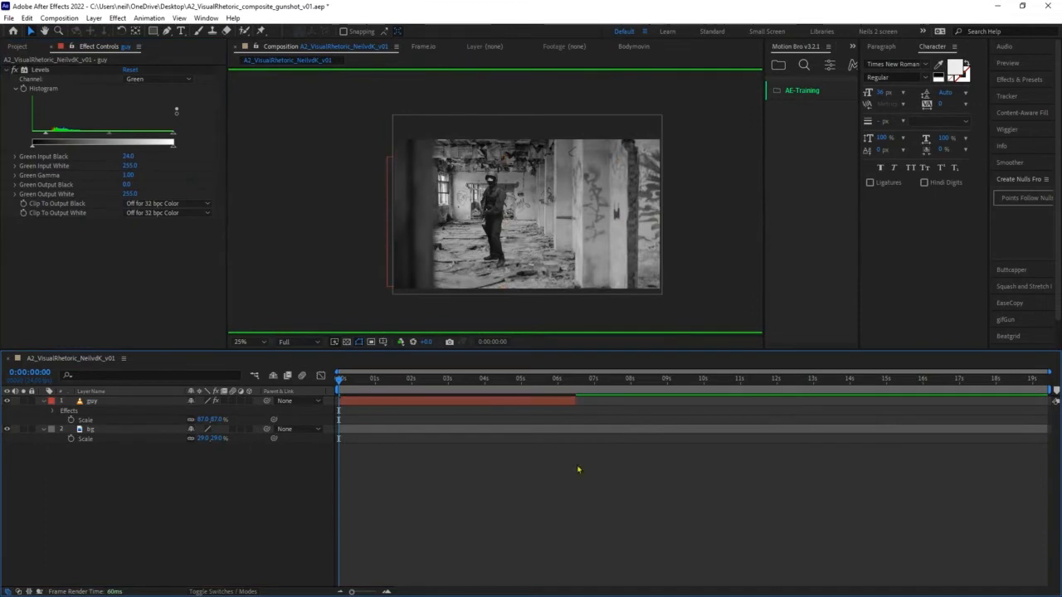
- Switch the guy layer's Levels channel to Blue and show only the Blue channel in the composition viewer
{"action": "left_click", "coordinate": [157, 79]}
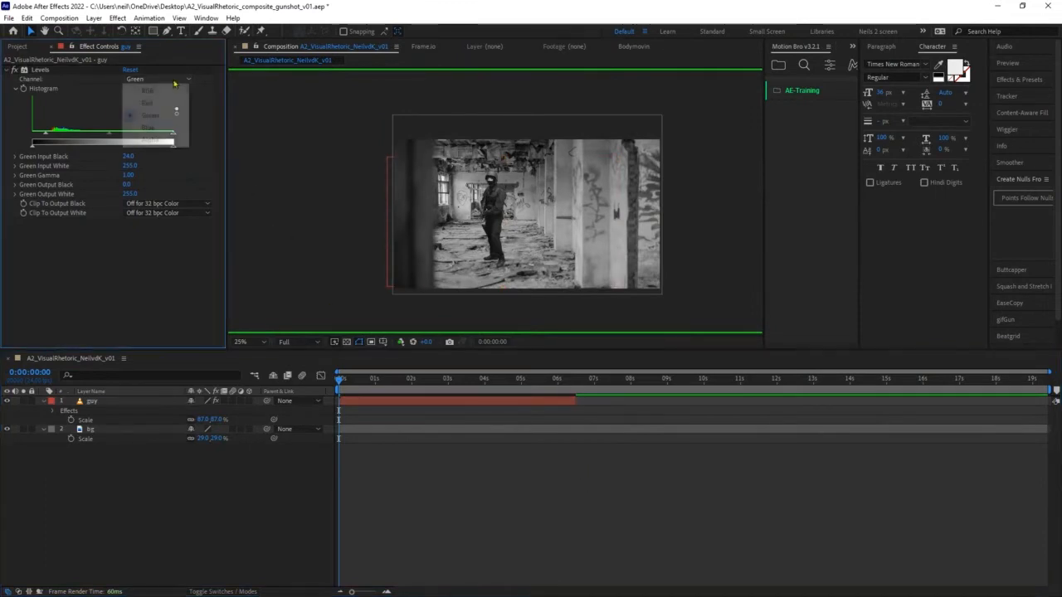
{"action": "left_click", "coordinate": [176, 129]}
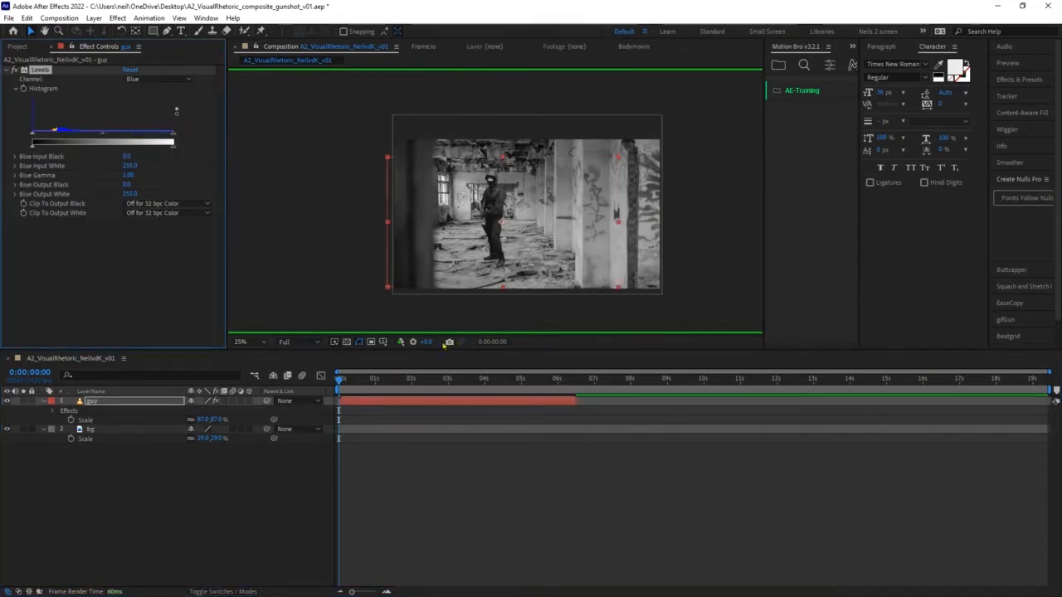
{"action": "left_click", "coordinate": [402, 343]}
{"action": "left_click", "coordinate": [418, 397]}
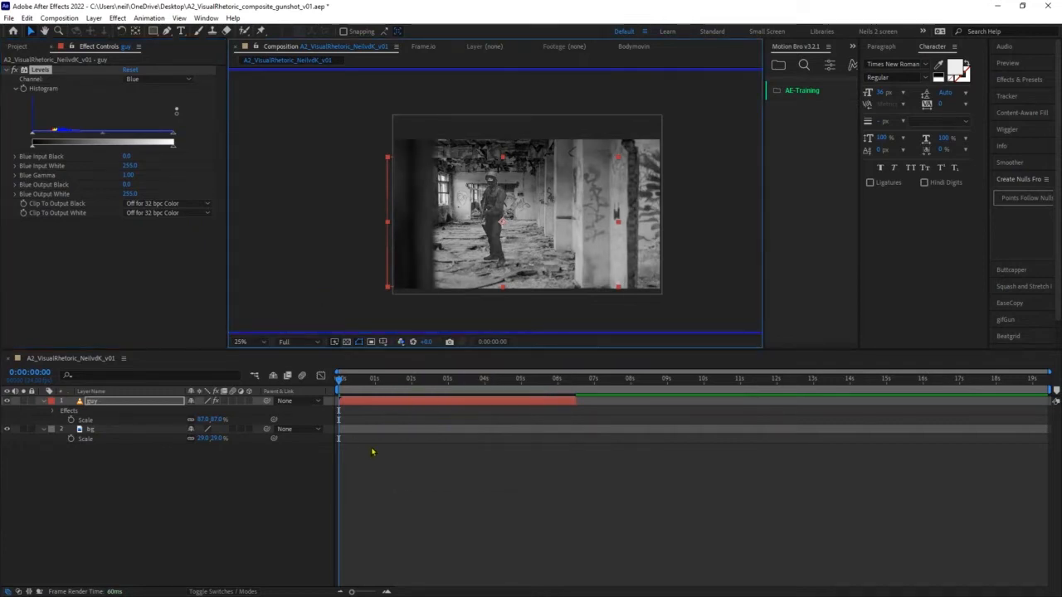
- Set the guy layer's Levels Blue Input Black to 29 and Blue Input White to 234
{"action": "scroll", "coordinate": [438, 247], "scroll_direction": "up", "scroll_amount": 4}
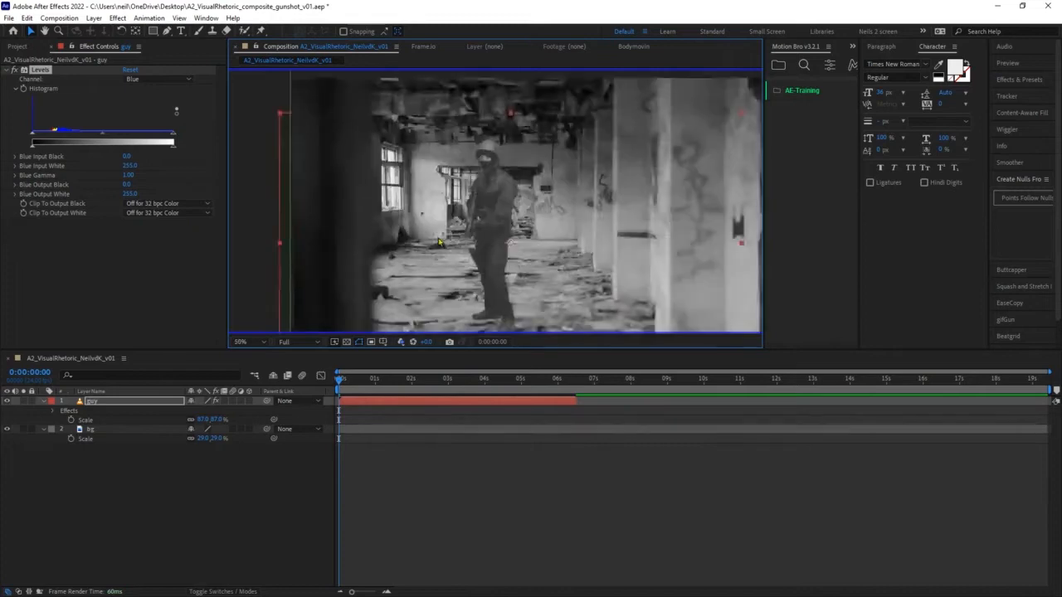
{"action": "scroll", "coordinate": [438, 247], "scroll_direction": "up", "scroll_amount": 1}
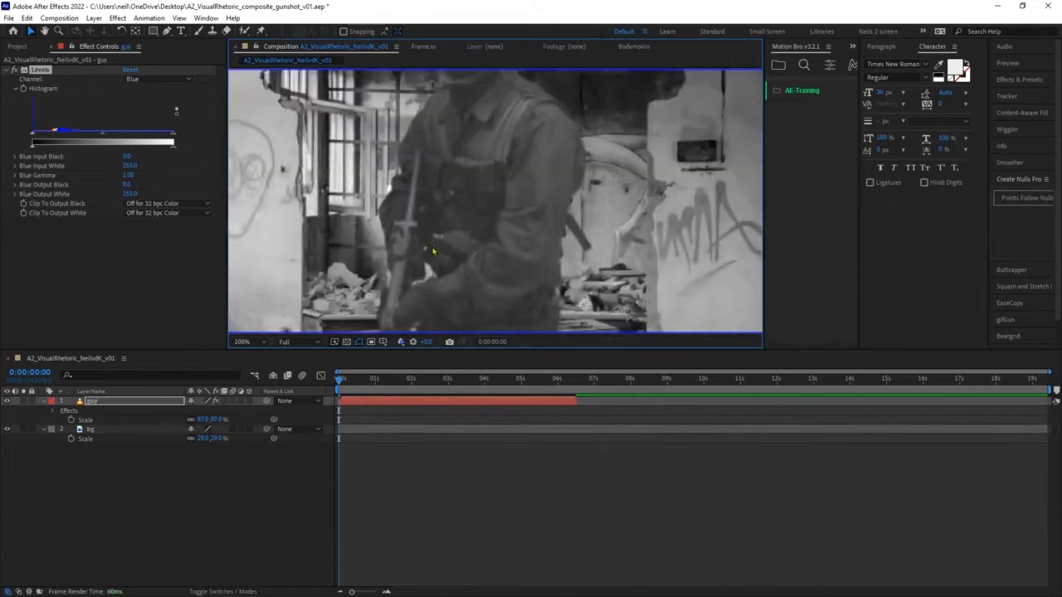
{"action": "scroll", "coordinate": [432, 251], "scroll_direction": "down", "scroll_amount": 2}
{"action": "scroll", "coordinate": [432, 251], "scroll_direction": "up", "scroll_amount": 1}
{"action": "scroll", "coordinate": [432, 252], "scroll_direction": "down", "scroll_amount": 2}
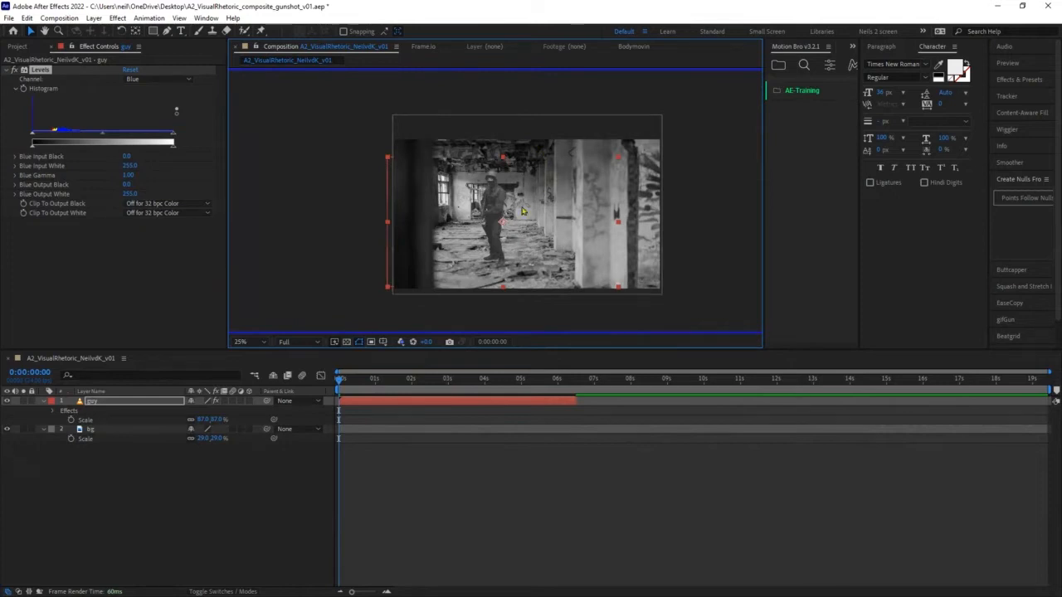
{"action": "scroll", "coordinate": [496, 201], "scroll_direction": "up", "scroll_amount": 1}
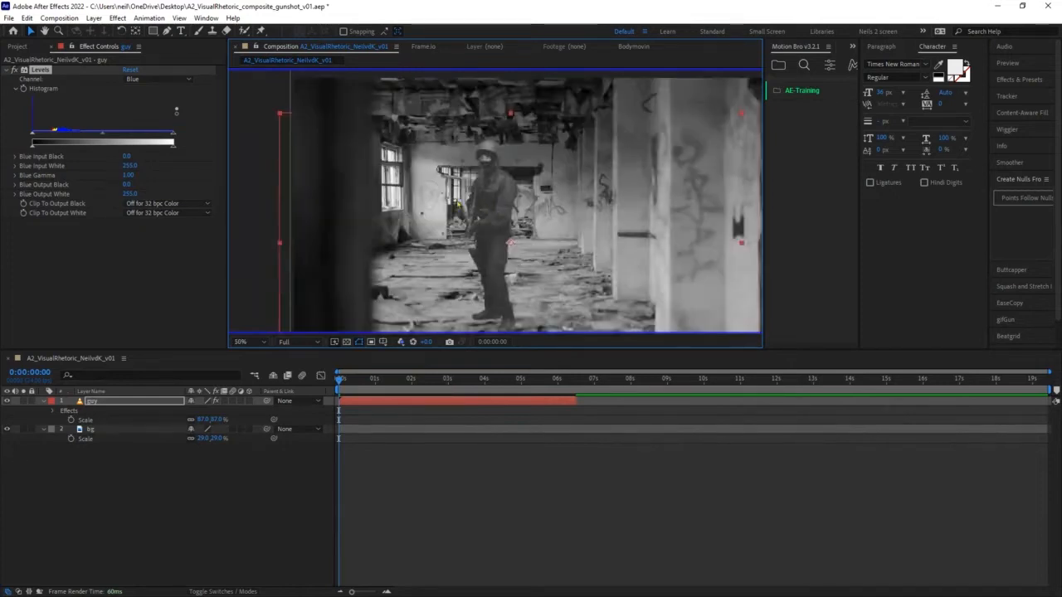
{"action": "left_click_drag", "start_coordinate": [32, 134], "coordinate": [51, 142]}
{"action": "left_click_drag", "start_coordinate": [174, 142], "coordinate": [165, 140]}
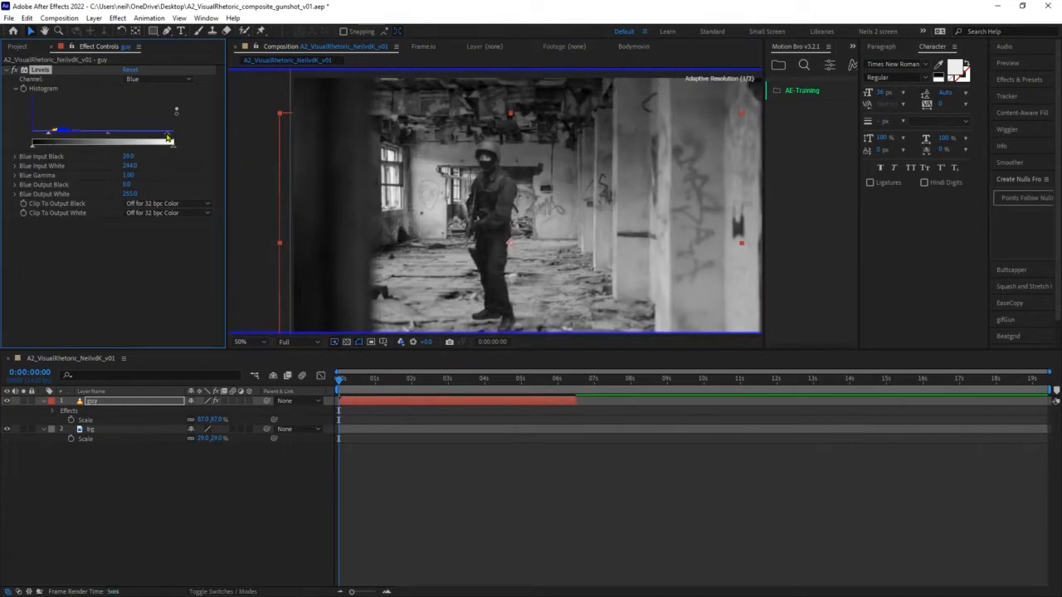
{"action": "scroll", "coordinate": [329, 229], "scroll_direction": "down", "scroll_amount": 1}
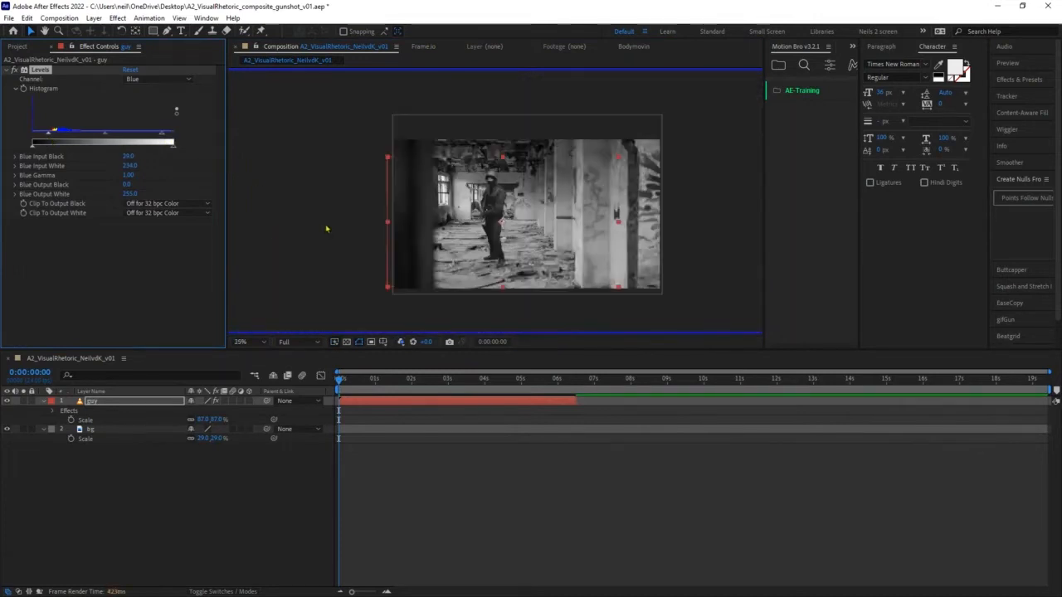
- Set the guy layer's Levels Blue Input Black to 32 and Blue Input White to 221, and return its channel to RGB
{"action": "left_click_drag", "start_coordinate": [161, 135], "coordinate": [154, 135]}
{"action": "left_click_drag", "start_coordinate": [48, 138], "coordinate": [52, 137]}
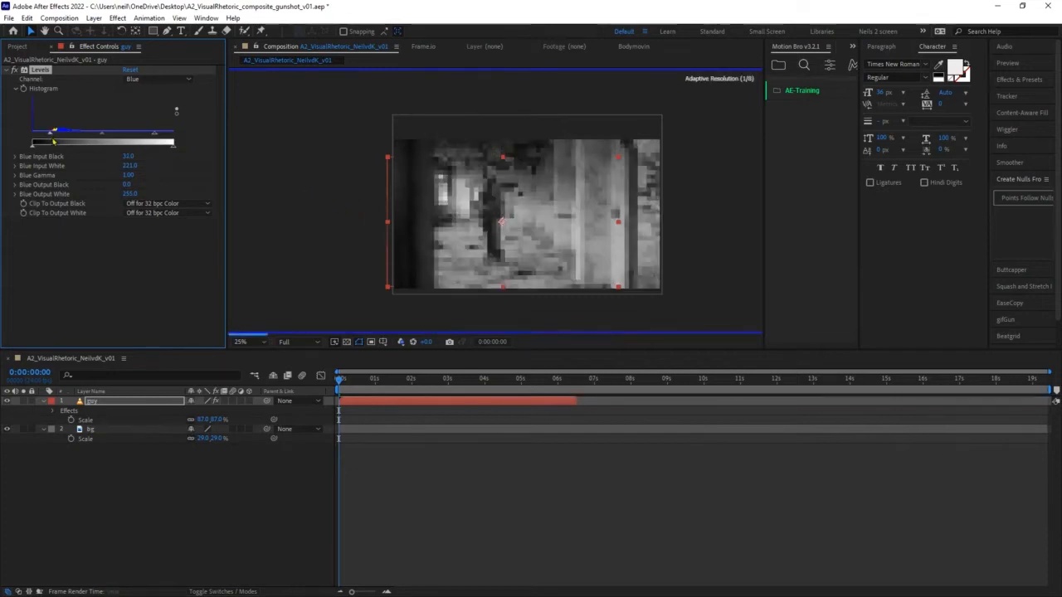
{"action": "left_click", "coordinate": [157, 79]}
{"action": "left_click", "coordinate": [154, 91]}
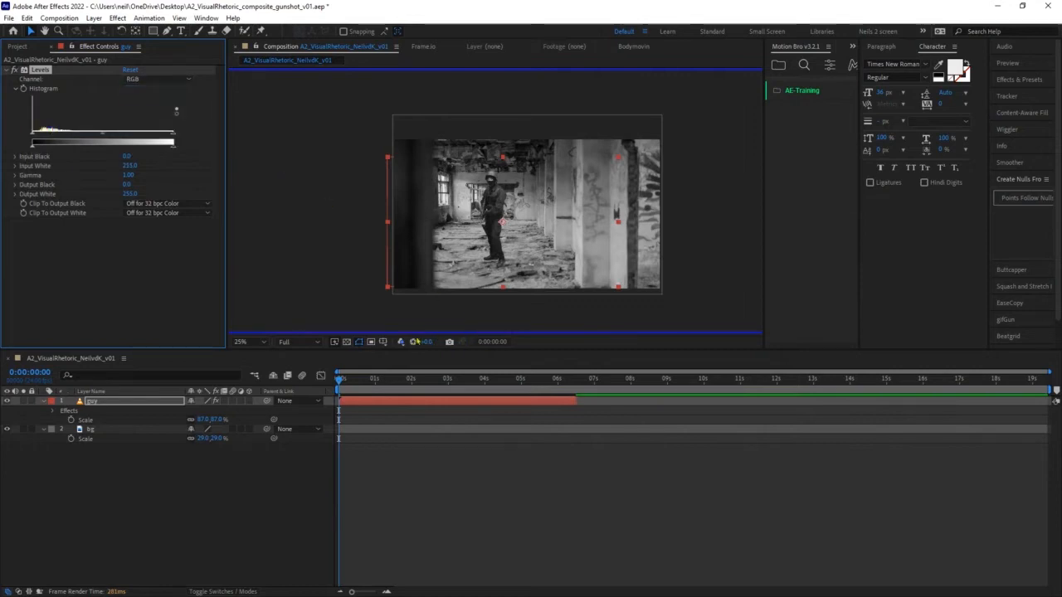
- Show all RGB channels in the composition viewer, inspect the soldier's color match up close, and save the project
{"action": "left_click", "coordinate": [401, 342]}
{"action": "left_click", "coordinate": [419, 357]}
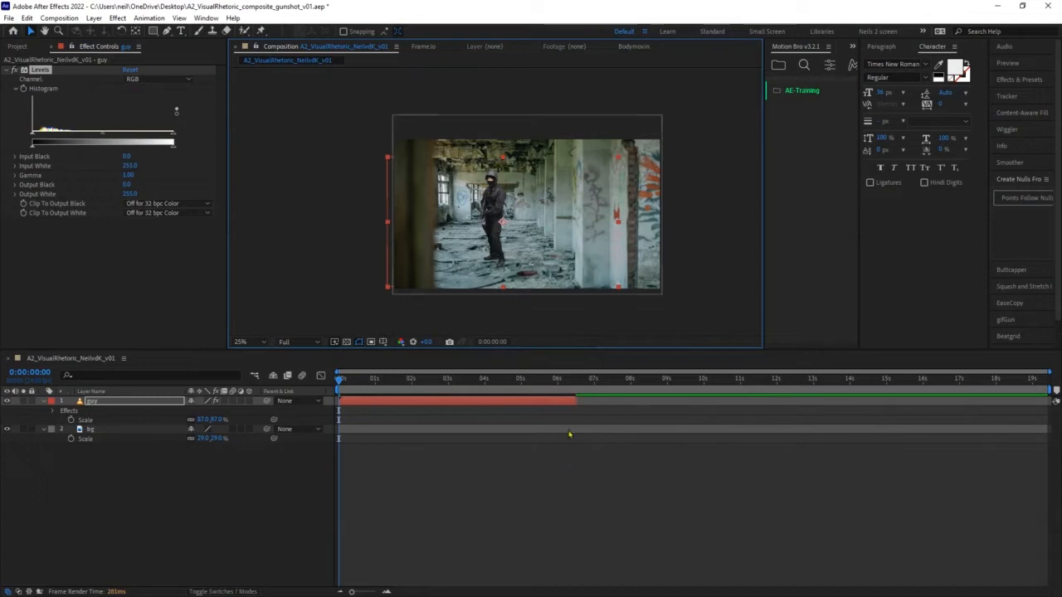
{"action": "scroll", "coordinate": [573, 254], "scroll_direction": "up", "scroll_amount": 2}
{"action": "scroll", "coordinate": [572, 255], "scroll_direction": "up", "scroll_amount": 2}
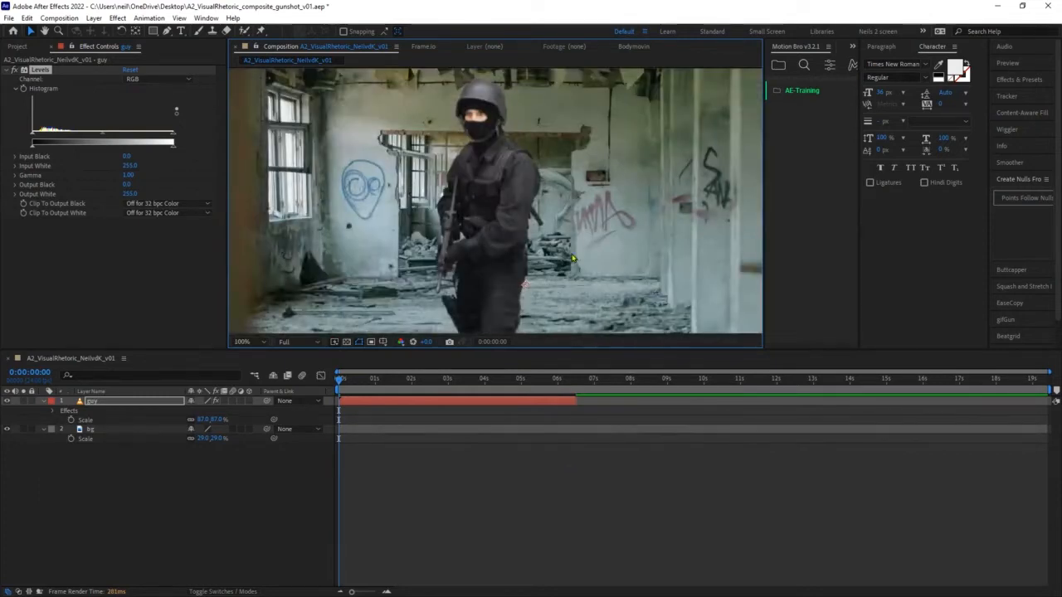
{"action": "scroll", "coordinate": [569, 259], "scroll_direction": "down", "scroll_amount": 3}
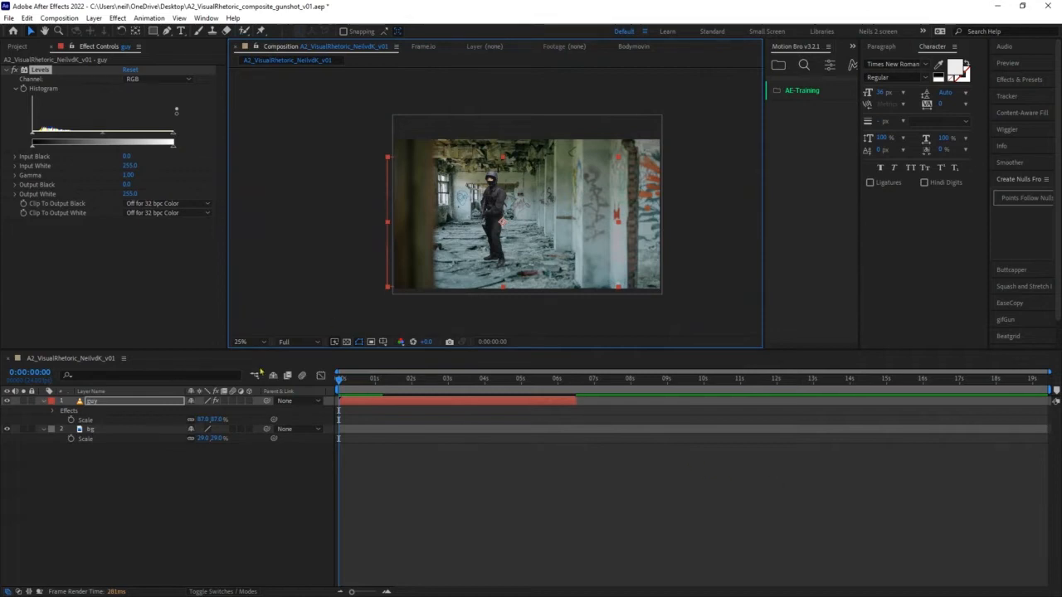
{"action": "key", "text": "ctrl+s"}
- Scrub through the soldier's action with the guy layer selected and park the playhead at 0:00:01:02
{"action": "left_click", "coordinate": [96, 403]}
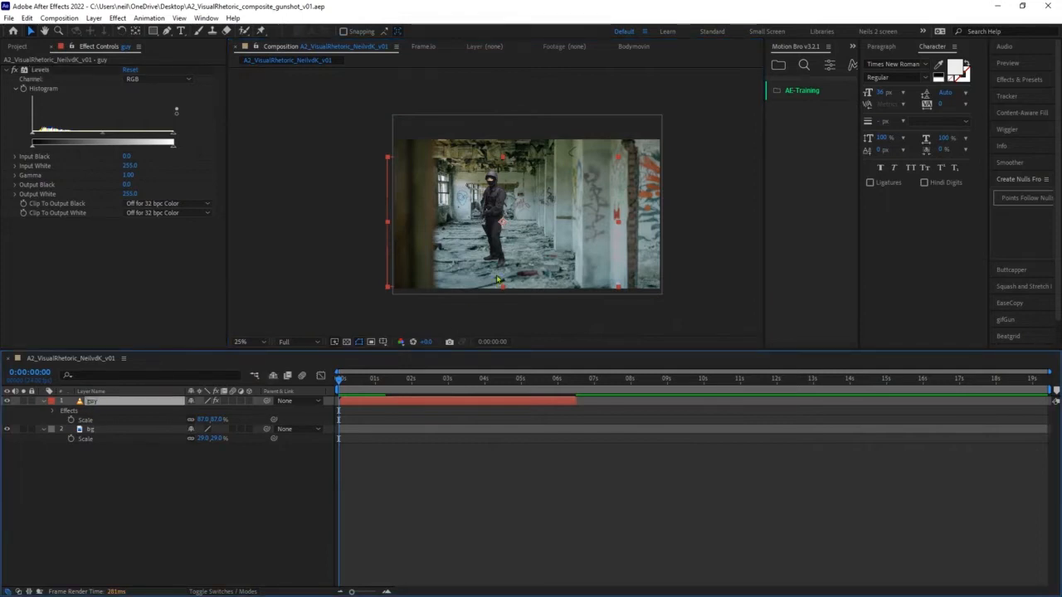
{"action": "scroll", "coordinate": [506, 278], "scroll_direction": "up", "scroll_amount": 2}
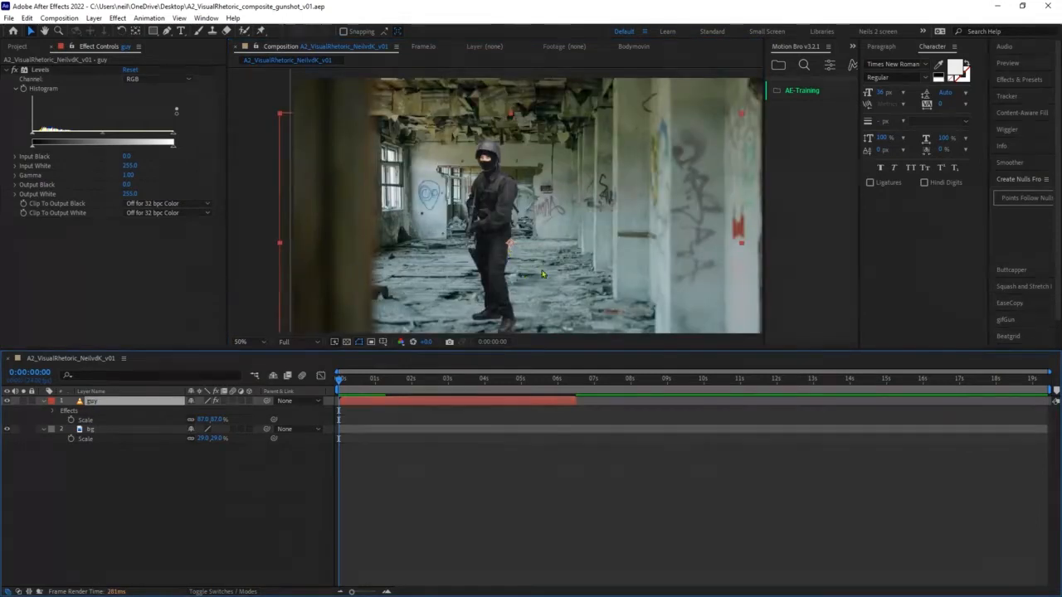
{"action": "left_click_drag", "start_coordinate": [554, 267], "coordinate": [591, 205]}
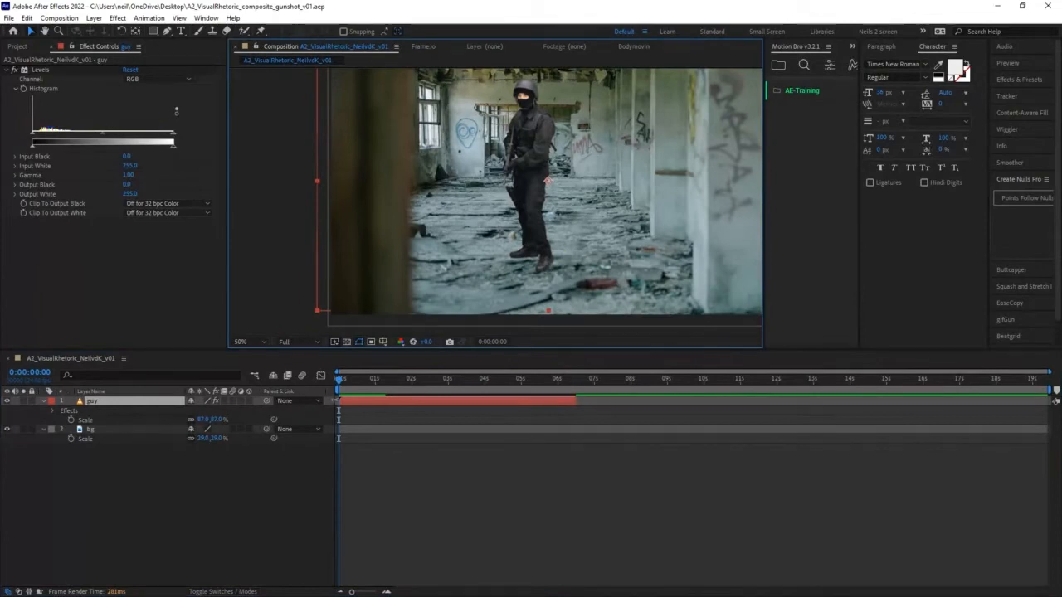
{"action": "left_click_drag", "start_coordinate": [349, 390], "coordinate": [504, 399]}
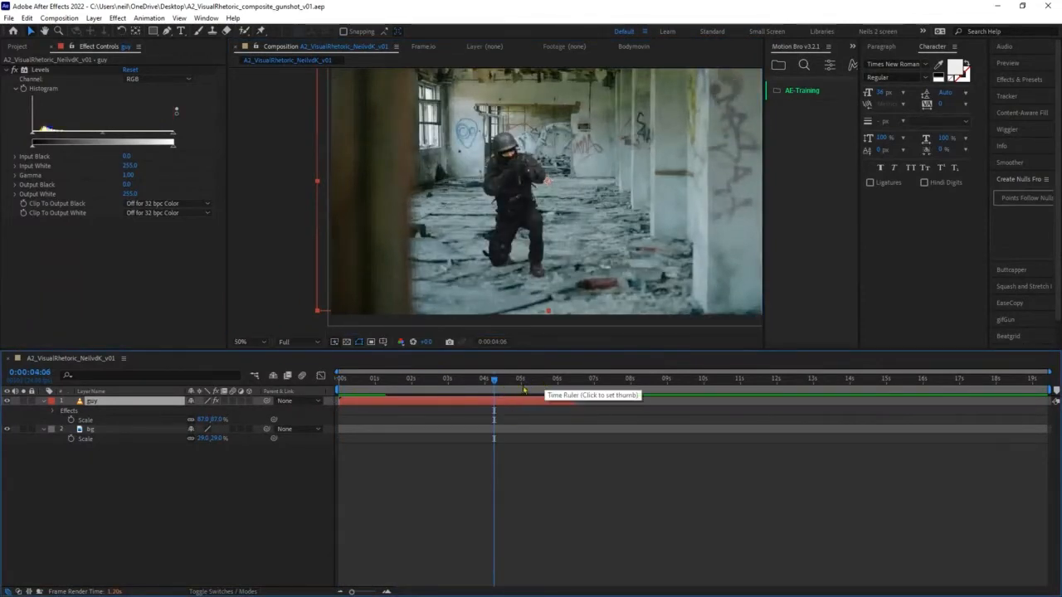
{"action": "left_click", "coordinate": [378, 384]}
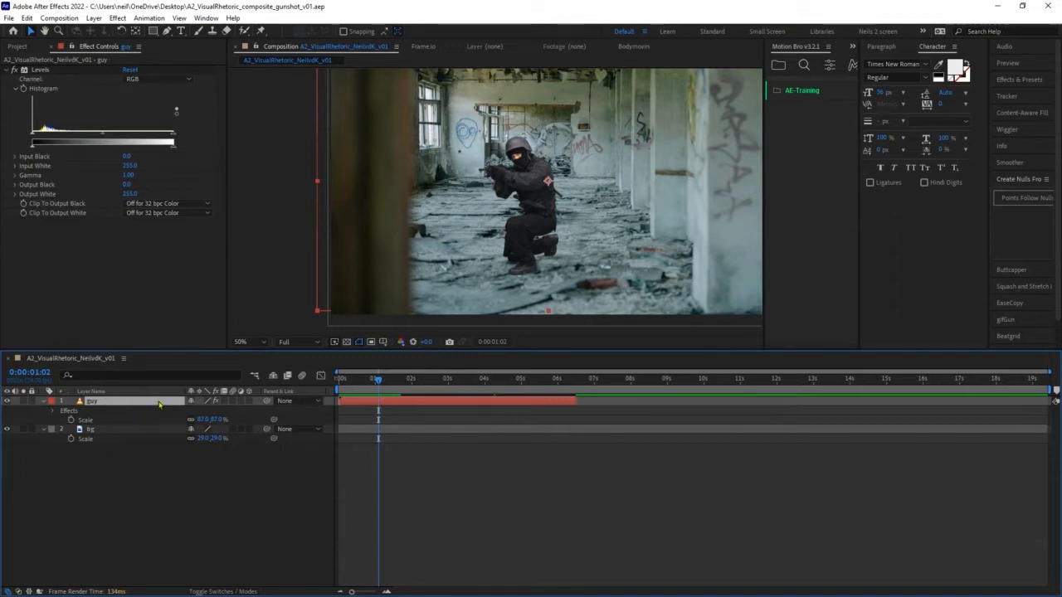
- Duplicate the guy layer and rename the copy "guys shadow"
{"action": "left_click", "coordinate": [95, 19]}
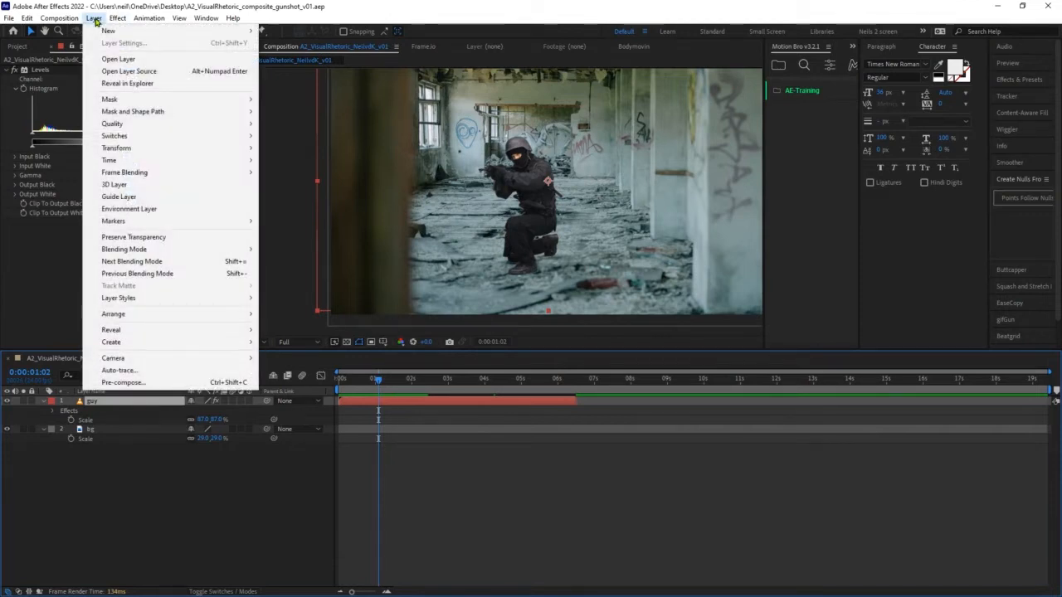
{"action": "left_click", "coordinate": [96, 19]}
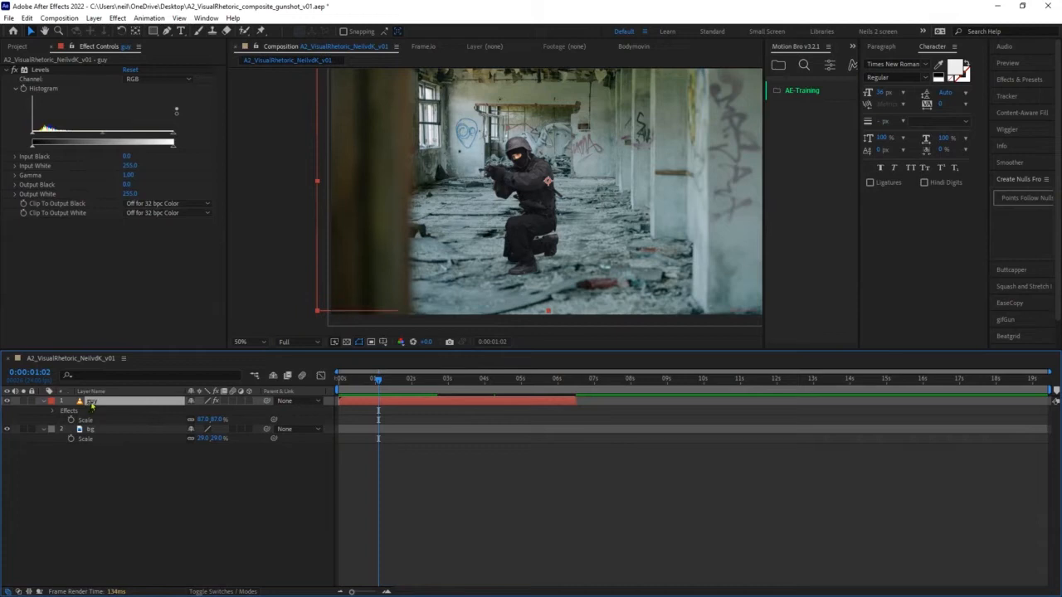
{"action": "key", "text": "ctrl+d"}
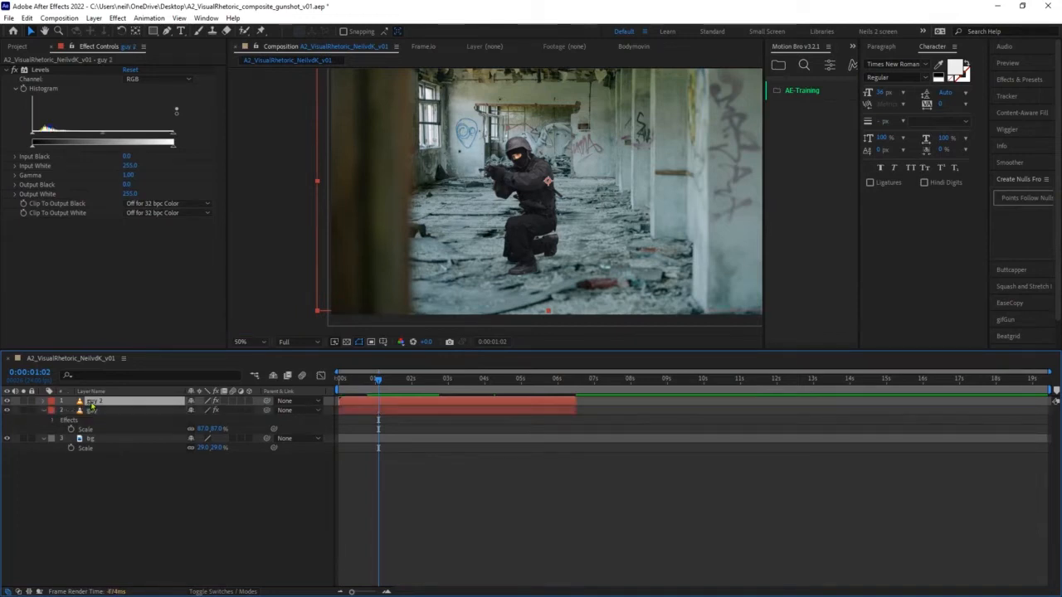
{"action": "key", "text": "Return"}
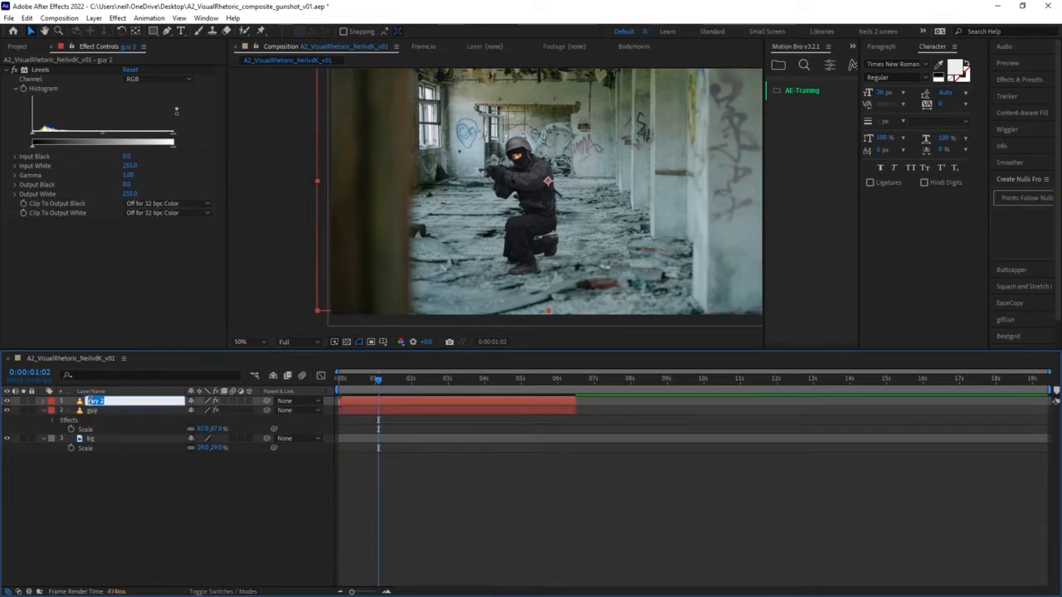
{"action": "type", "text": "f"}
{"action": "type", "text": "uys shadow"}
{"action": "key", "text": "Return"}
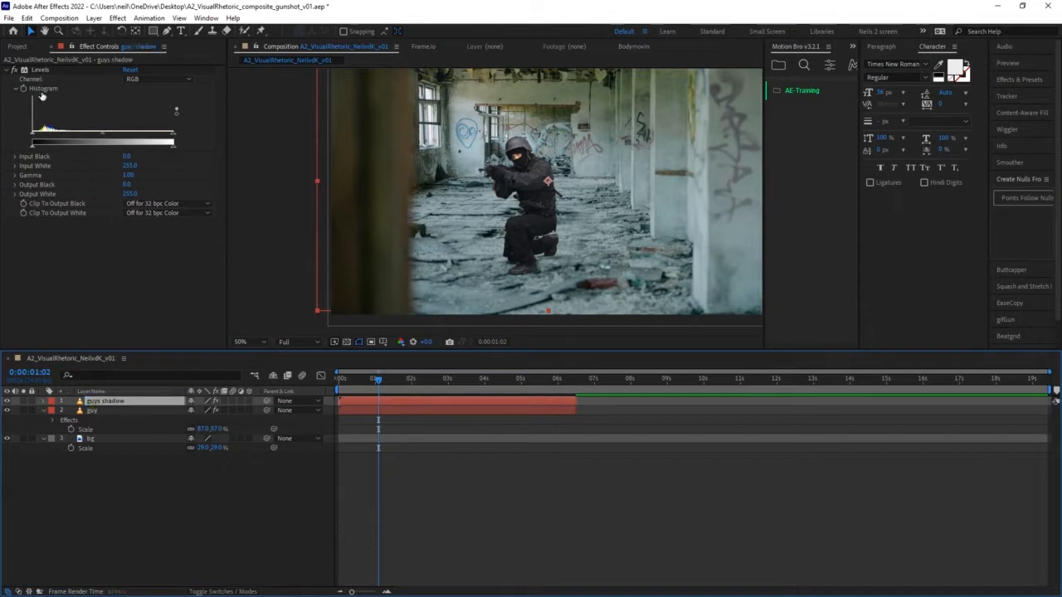
- Remove the Levels effect from the guys shadow layer and display the blending mode column in the timeline
{"action": "left_click", "coordinate": [37, 71]}
{"action": "key", "text": "Delete"}
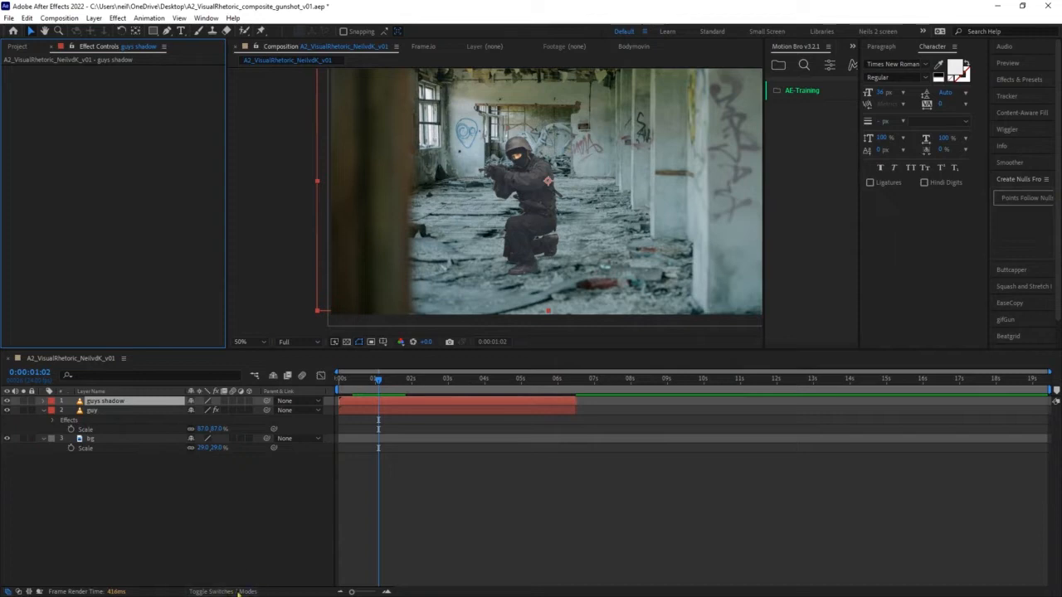
{"action": "left_click", "coordinate": [239, 592]}
{"action": "left_click", "coordinate": [221, 592]}
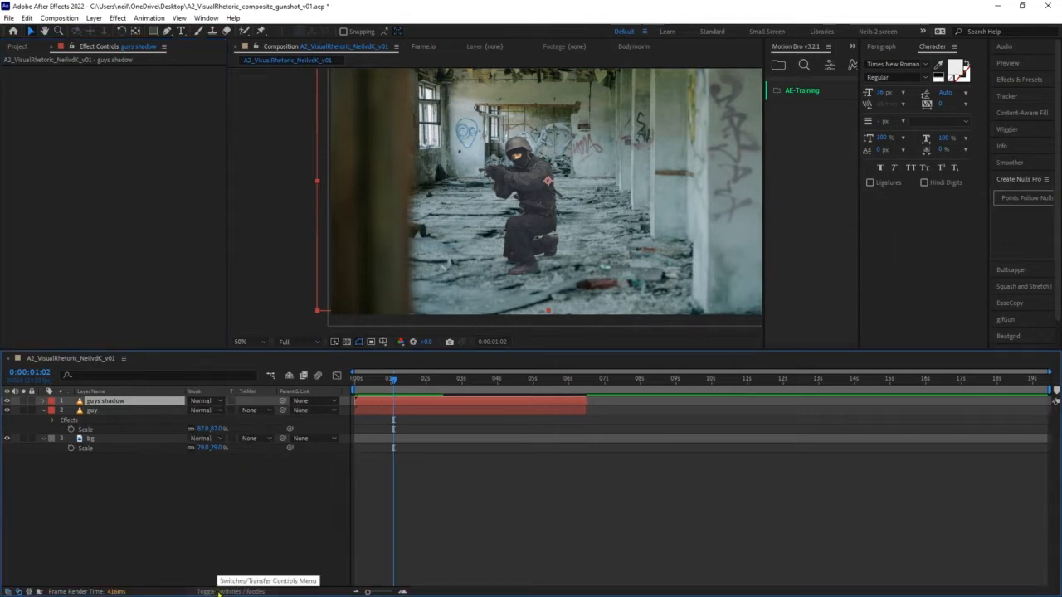
- Try Stencil Alpha on the guys shadow layer, set its blending mode to Silhouette Alpha, and compare with the layer hidden and shown
{"action": "left_click", "coordinate": [218, 401]}
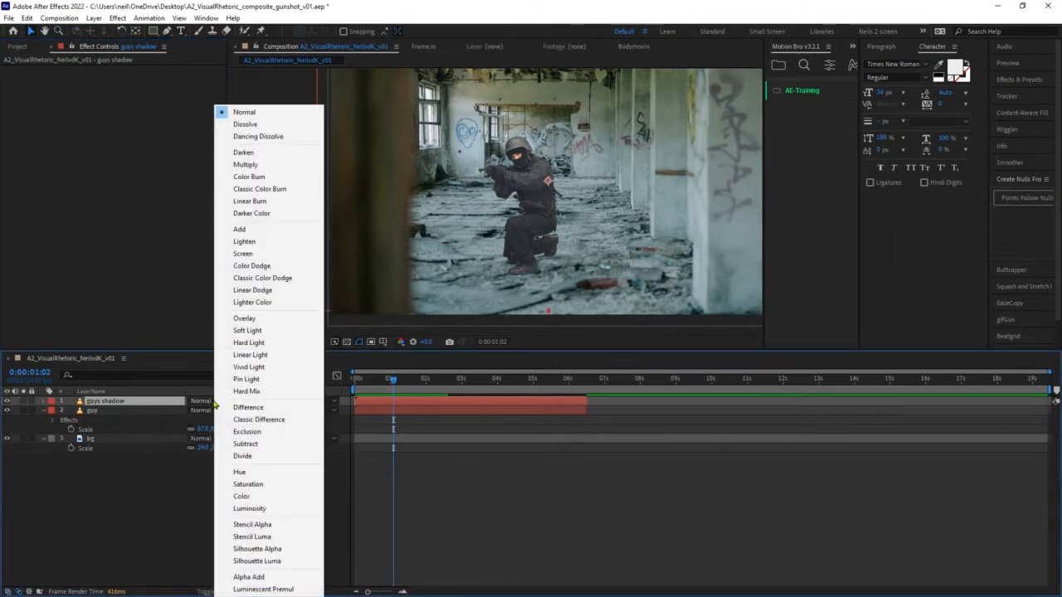
{"action": "left_click", "coordinate": [311, 528]}
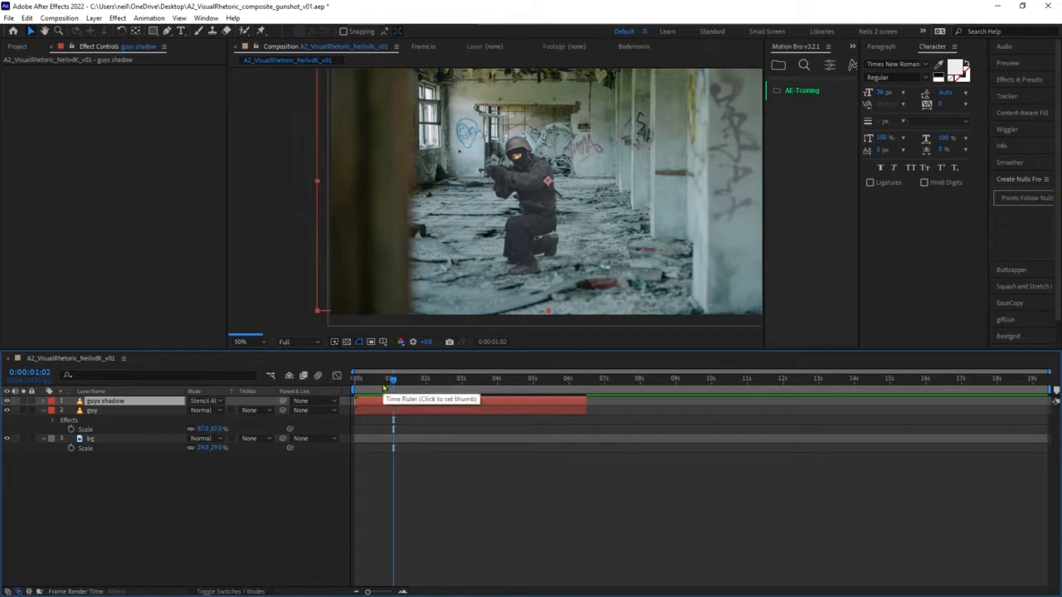
{"action": "left_click", "coordinate": [208, 401]}
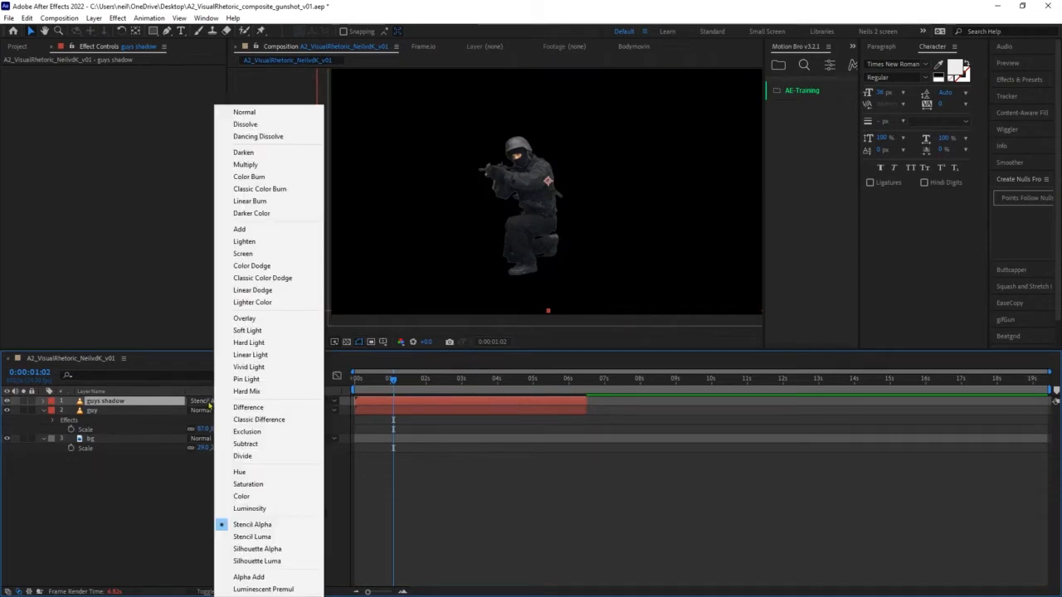
{"action": "left_click", "coordinate": [292, 550]}
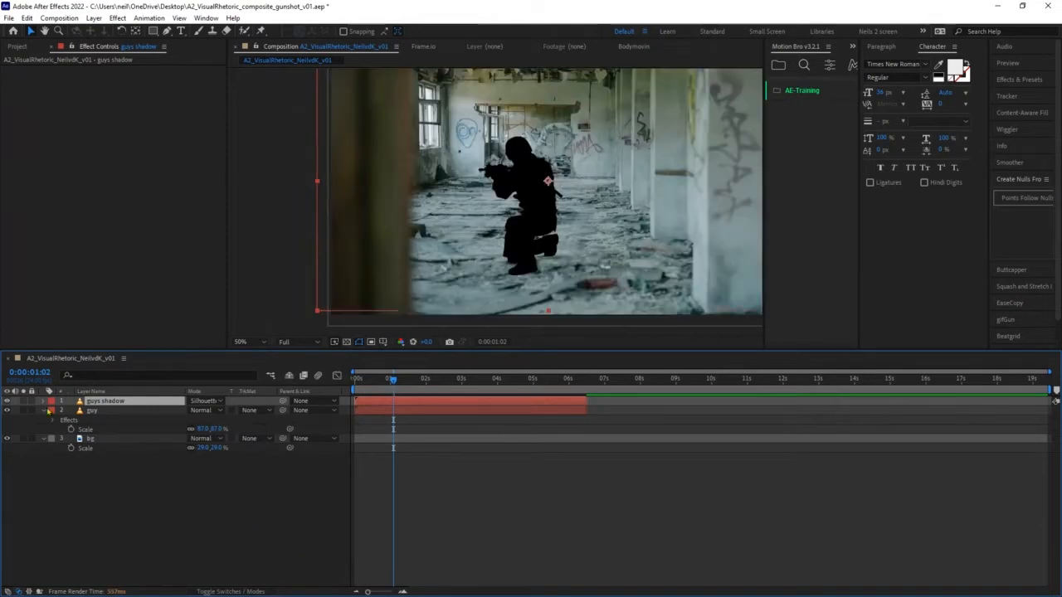
{"action": "left_click", "coordinate": [8, 401]}
{"action": "left_click", "coordinate": [8, 401]}
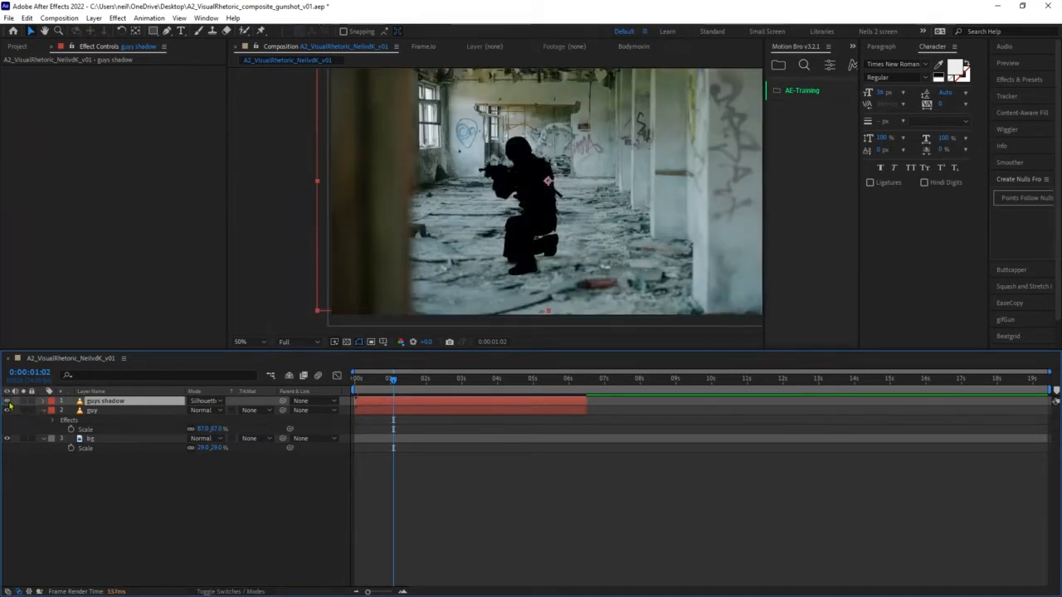
{"action": "left_click", "coordinate": [7, 402]}
{"action": "left_click", "coordinate": [9, 403]}
{"action": "left_click", "coordinate": [8, 402]}
- Apply a Gaussian Blur to the guys shadow layer with a Blurriness of 37.2
{"action": "left_click", "coordinate": [121, 18]}
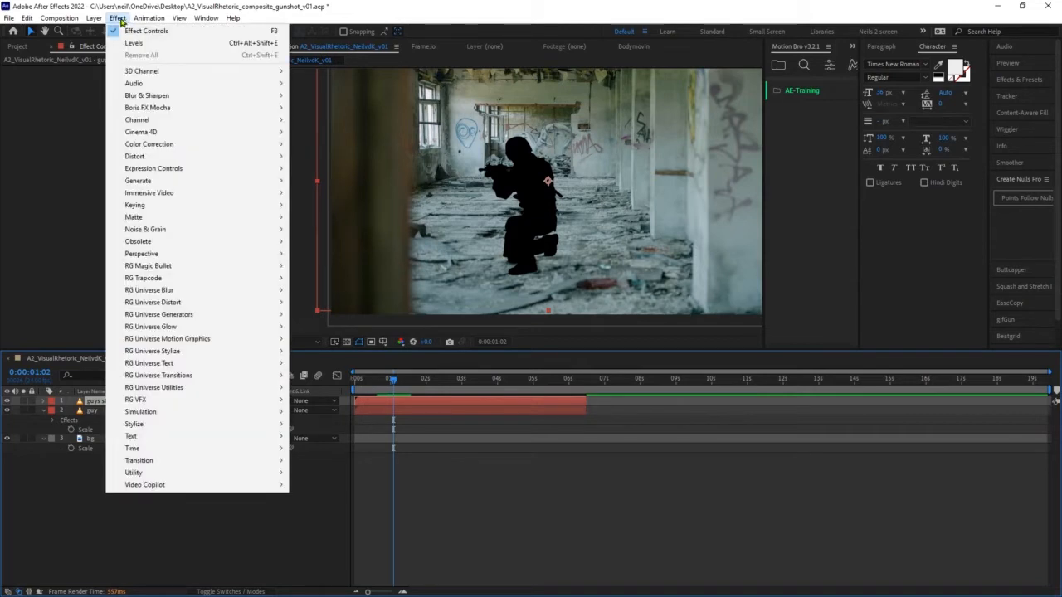
{"action": "mouse_move", "coordinate": [195, 100]}
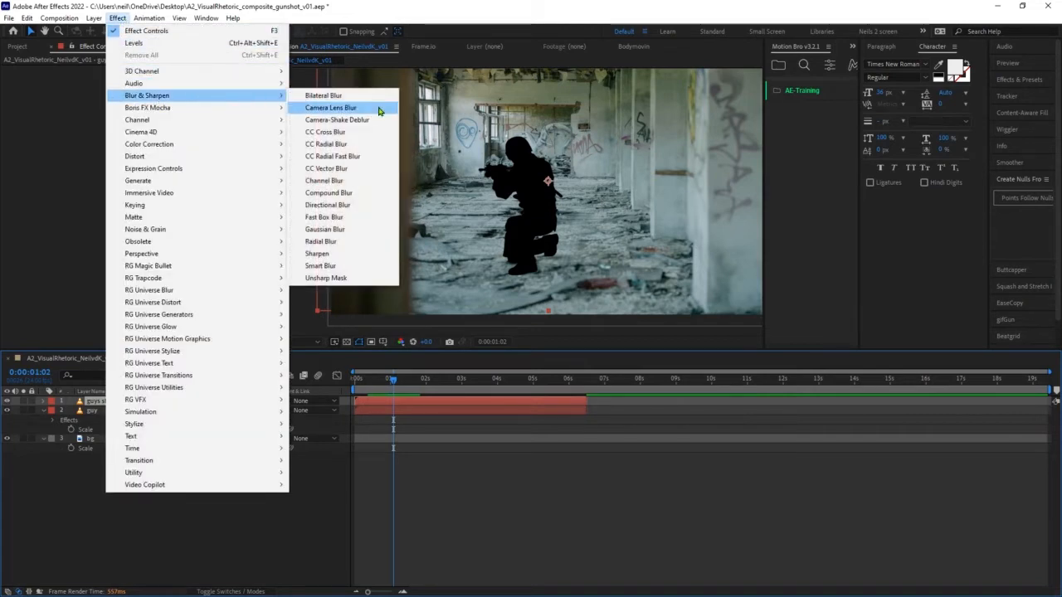
{"action": "left_click", "coordinate": [374, 237]}
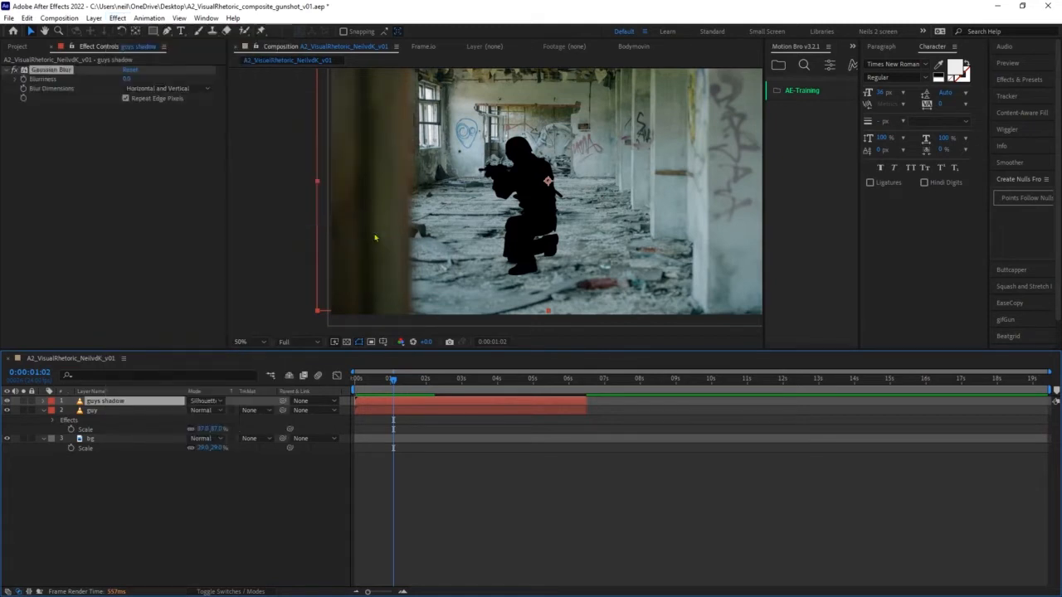
{"action": "left_click_drag", "start_coordinate": [126, 78], "coordinate": [222, 83]}
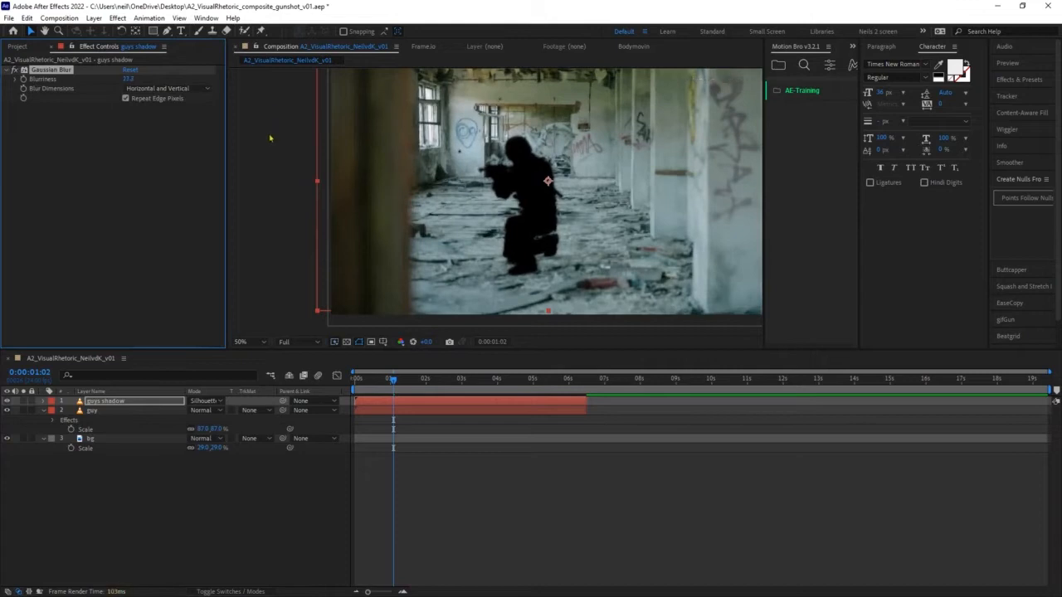
- Set the shadow's Gaussian Blur Blurriness to 70.3 while checking it without the guy layer, and disable the effect
{"action": "left_click", "coordinate": [8, 415]}
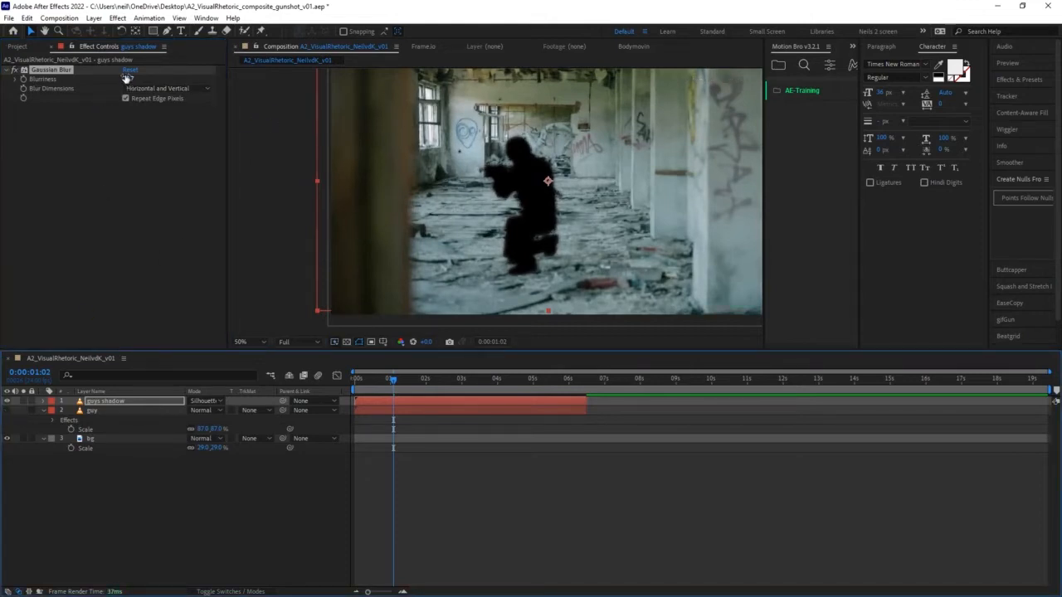
{"action": "mouse_move", "coordinate": [126, 79]}
{"action": "left_mouse_down"}
{"action": "mouse_move", "coordinate": [154, 81]}
{"action": "mouse_move", "coordinate": [110, 80]}
{"action": "left_mouse_up"}
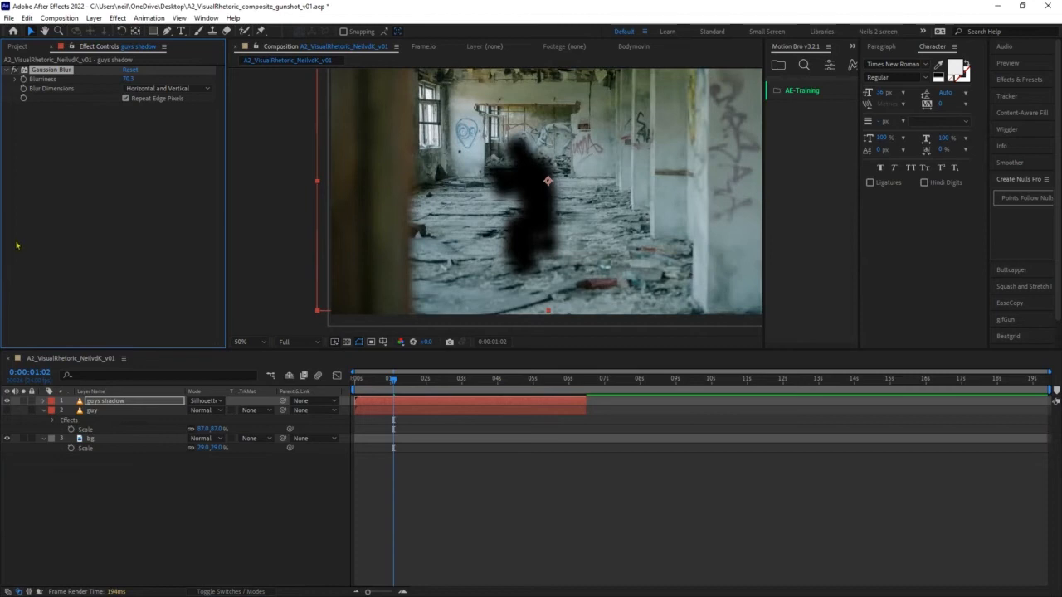
{"action": "left_click", "coordinate": [94, 404]}
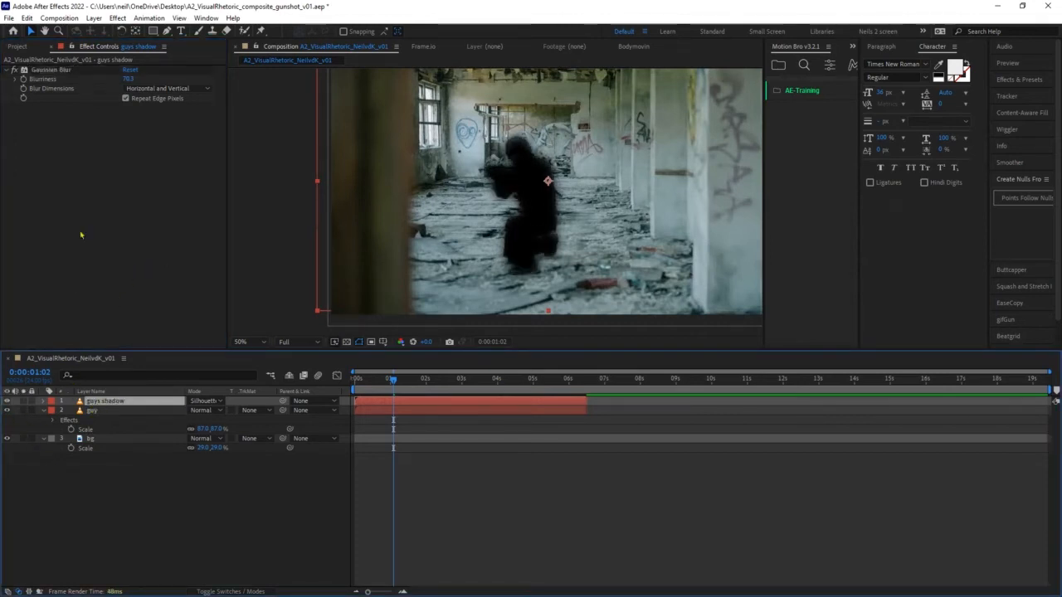
{"action": "left_click", "coordinate": [14, 70]}
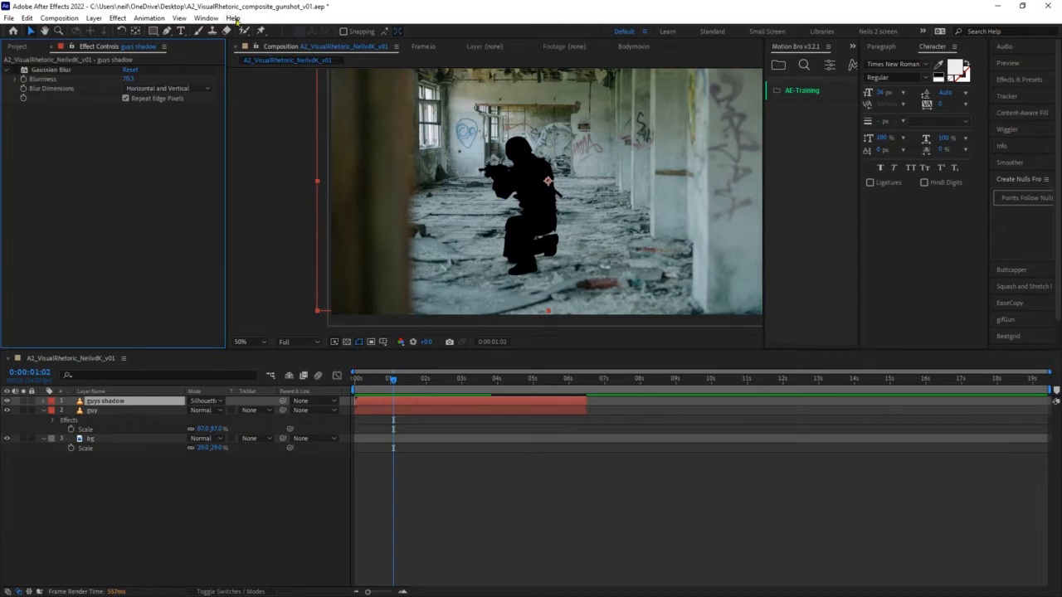
{"action": "left_click", "coordinate": [59, 19]}
{"action": "mouse_move", "coordinate": [93, 20]}
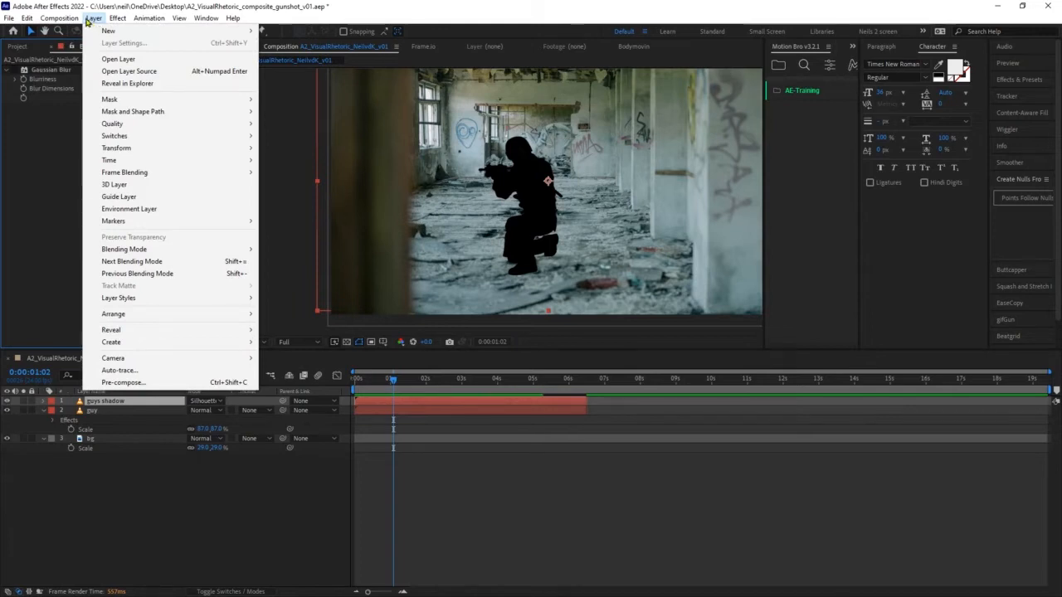
{"action": "left_click", "coordinate": [88, 20]}
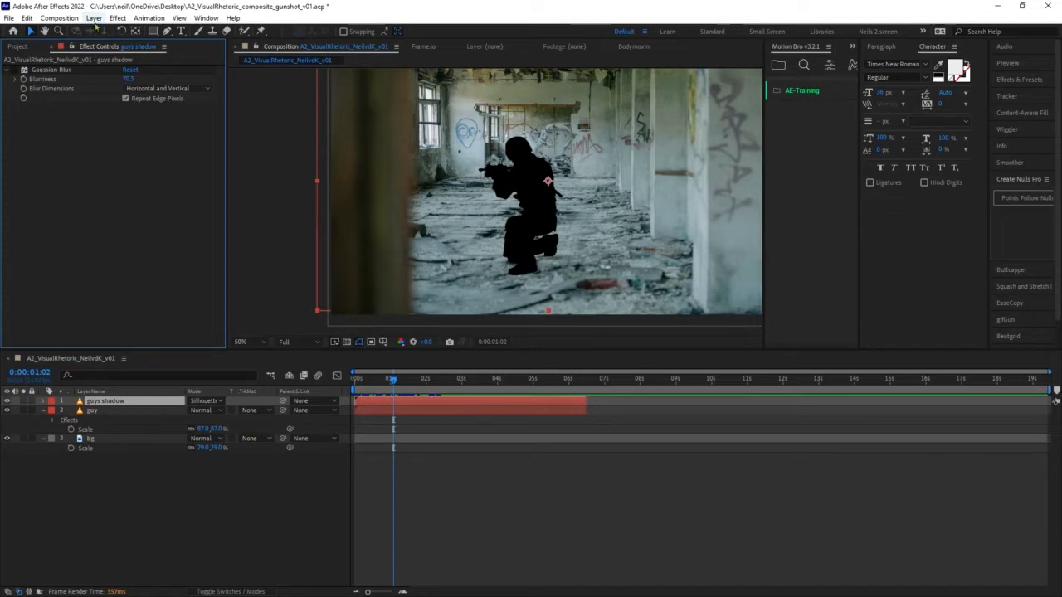
{"action": "left_click", "coordinate": [205, 401]}
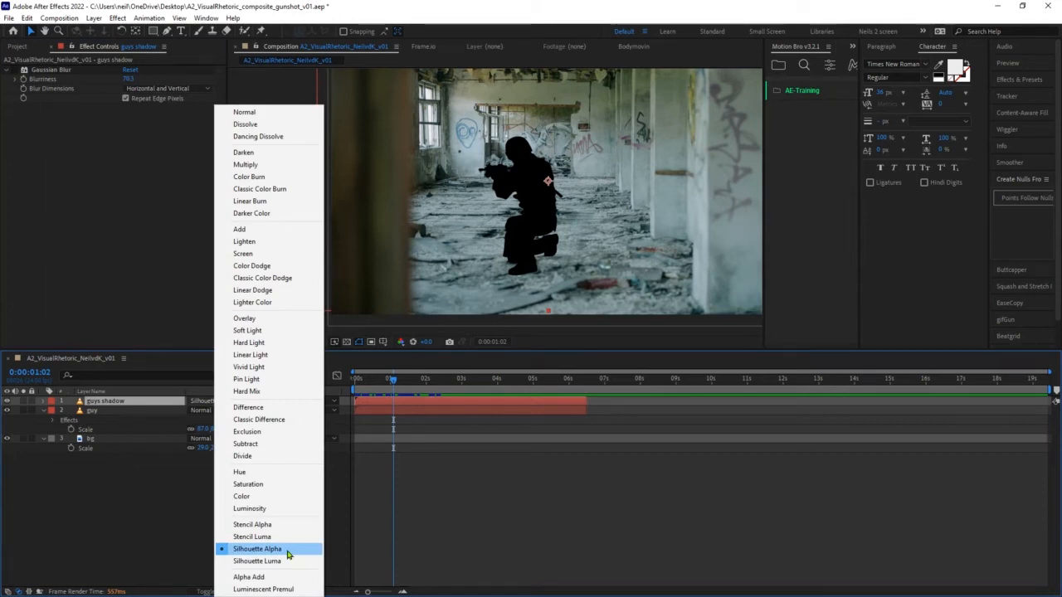
{"action": "left_click", "coordinate": [105, 498]}
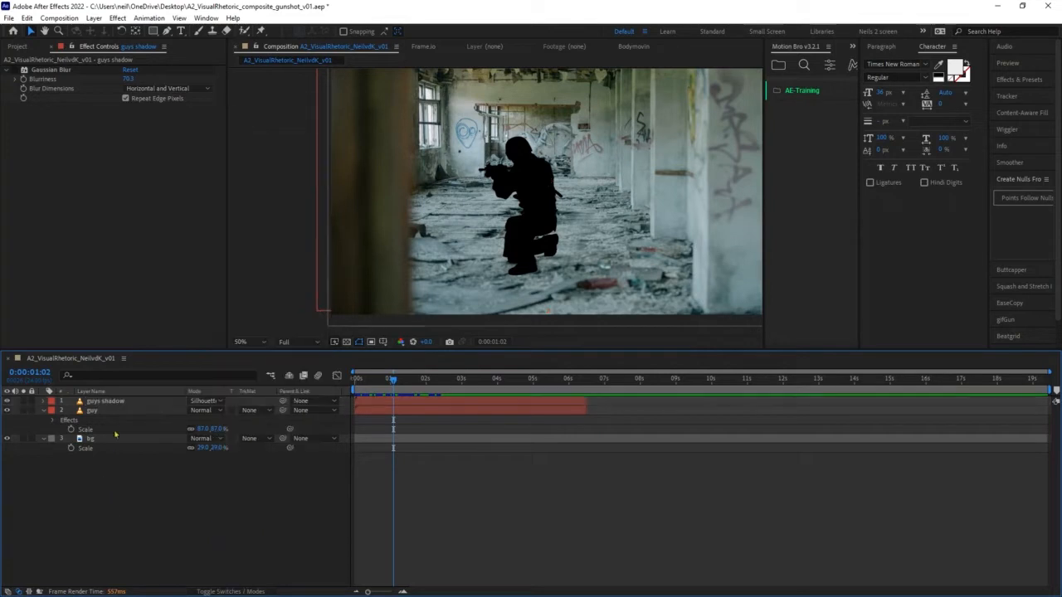
{"action": "left_click", "coordinate": [112, 403]}
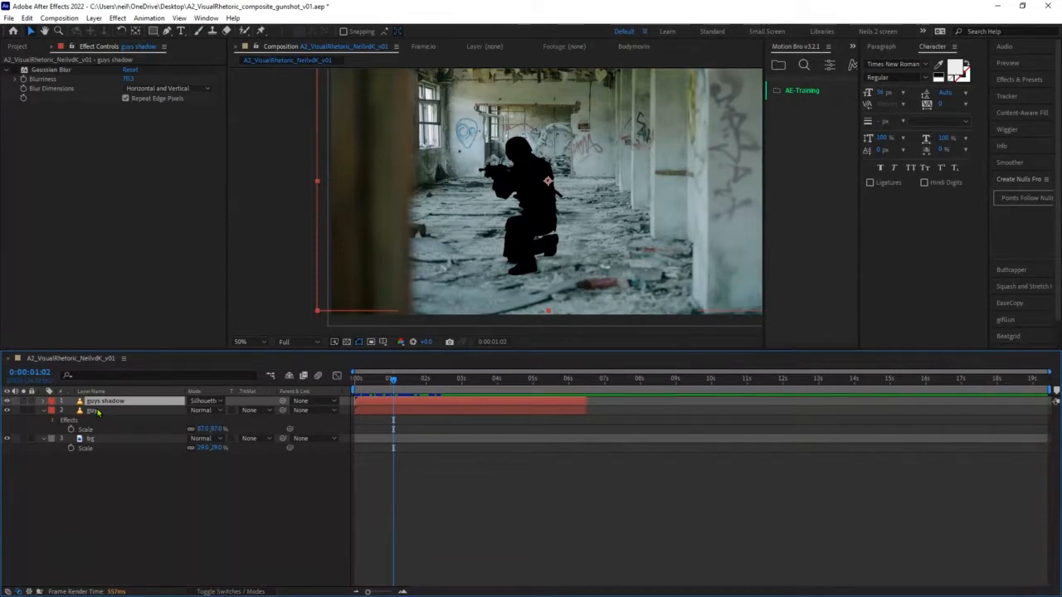
- Set the guys shadow layer's blending mode to Normal and solo the layer
{"action": "left_click", "coordinate": [212, 402]}
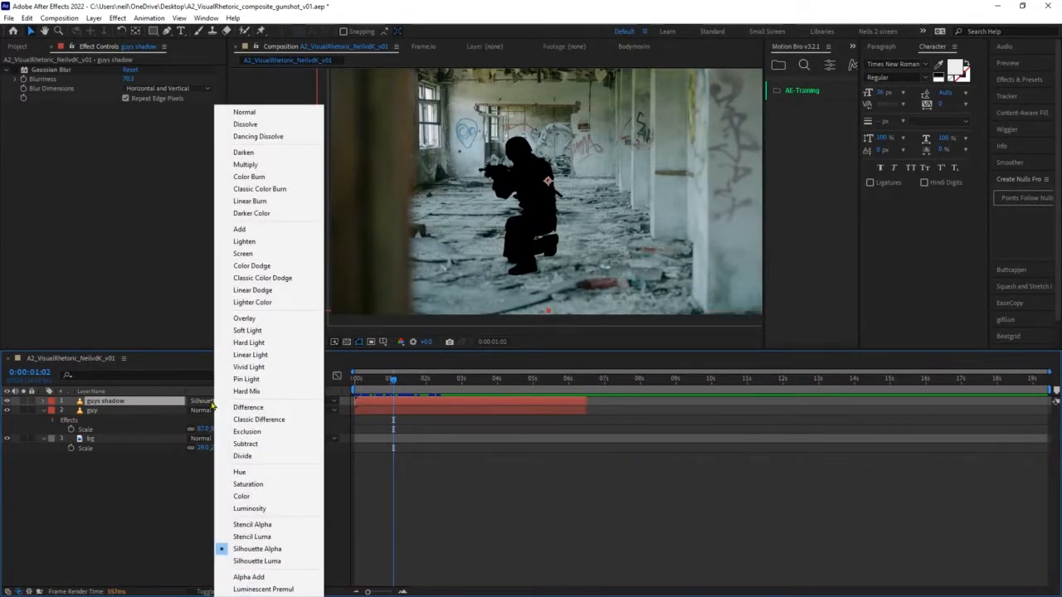
{"action": "left_click", "coordinate": [294, 113]}
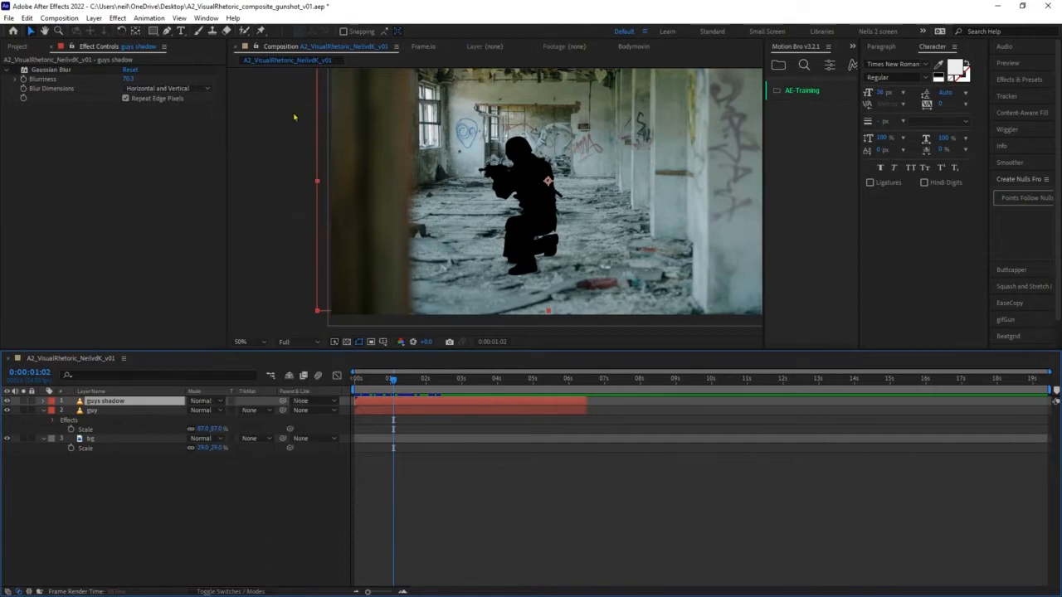
{"action": "left_click", "coordinate": [23, 401]}
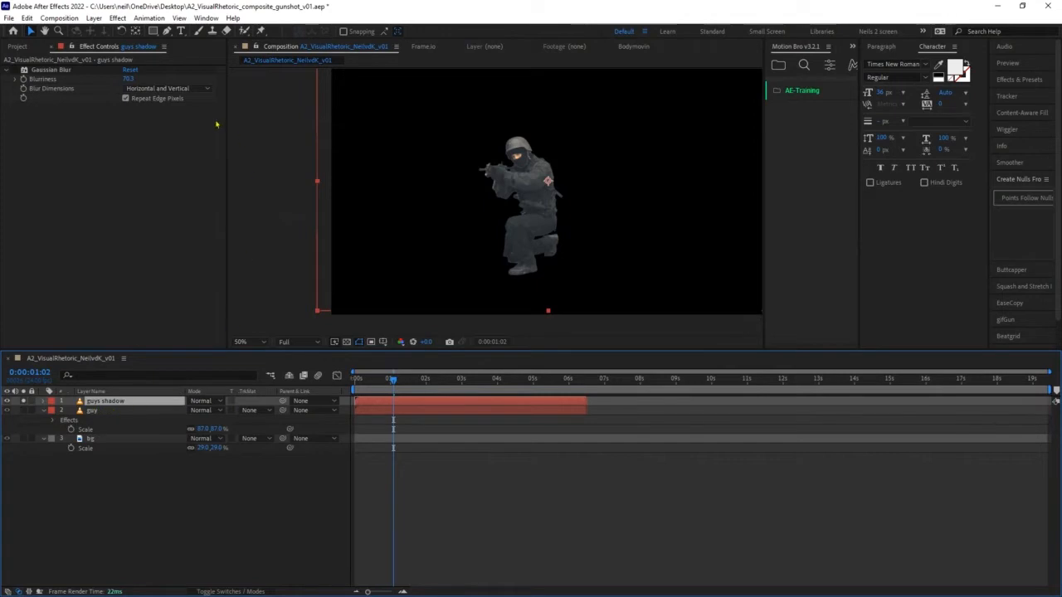
- Change the composition's background color to a light yellow, D9EC82
{"action": "left_click", "coordinate": [70, 17]}
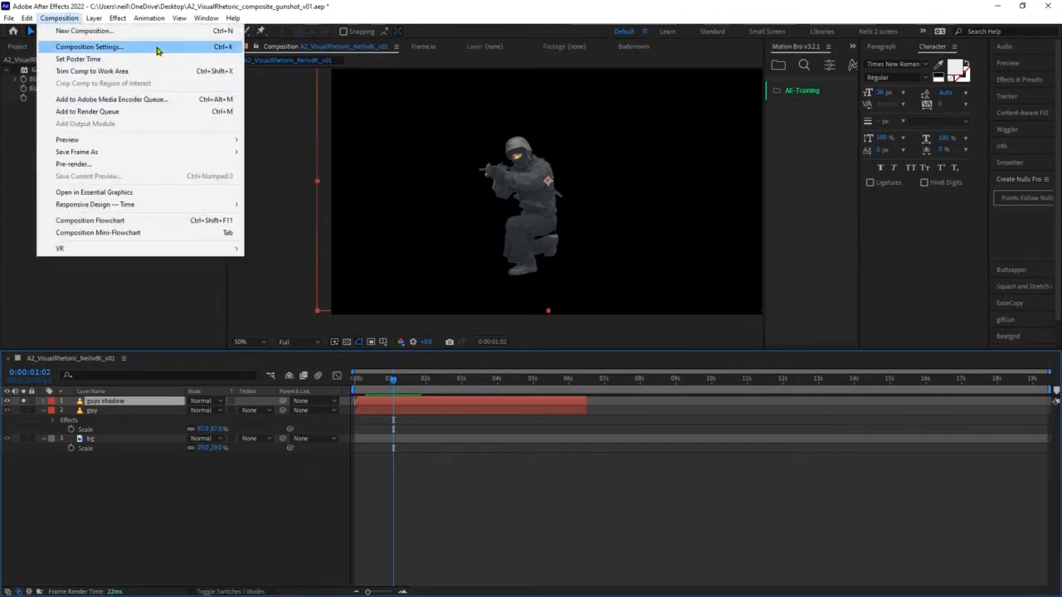
{"action": "left_click", "coordinate": [157, 49]}
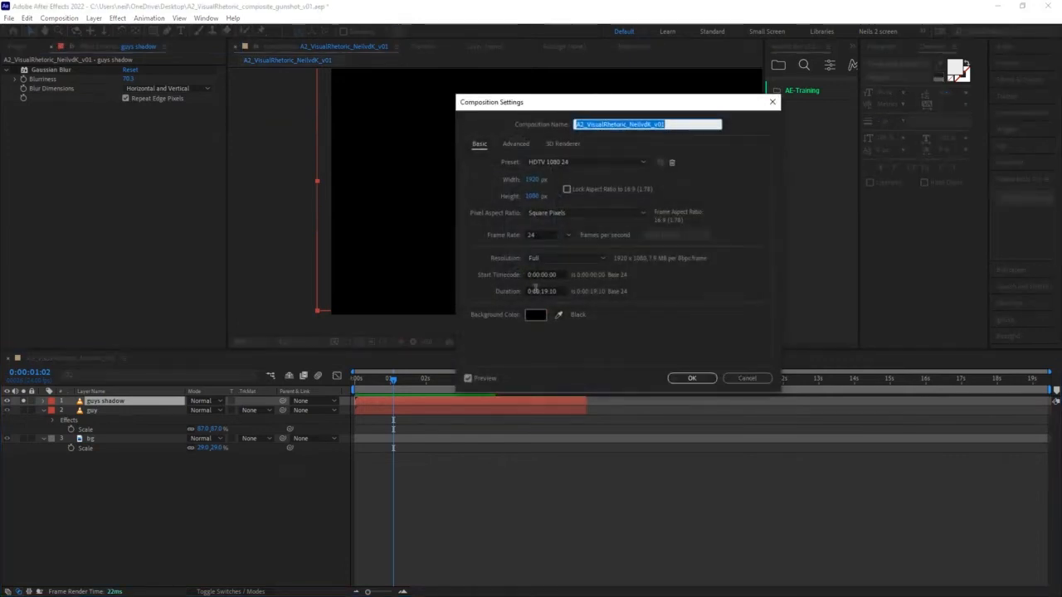
{"action": "left_click", "coordinate": [535, 314]}
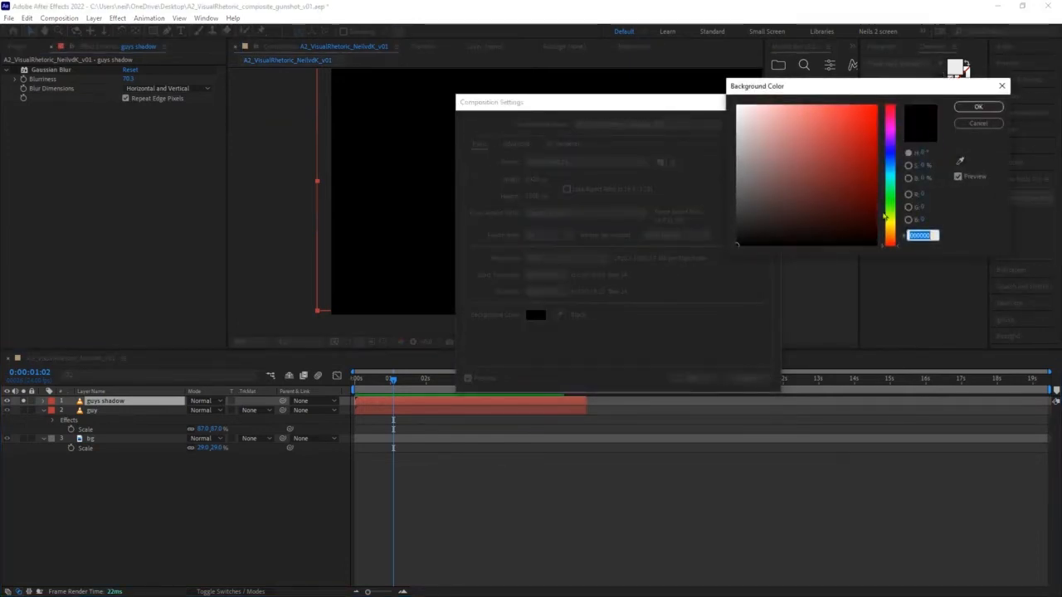
{"action": "left_click", "coordinate": [890, 218]}
{"action": "left_click_drag", "start_coordinate": [810, 123], "coordinate": [874, 120]}
{"action": "left_click", "coordinate": [800, 116]}
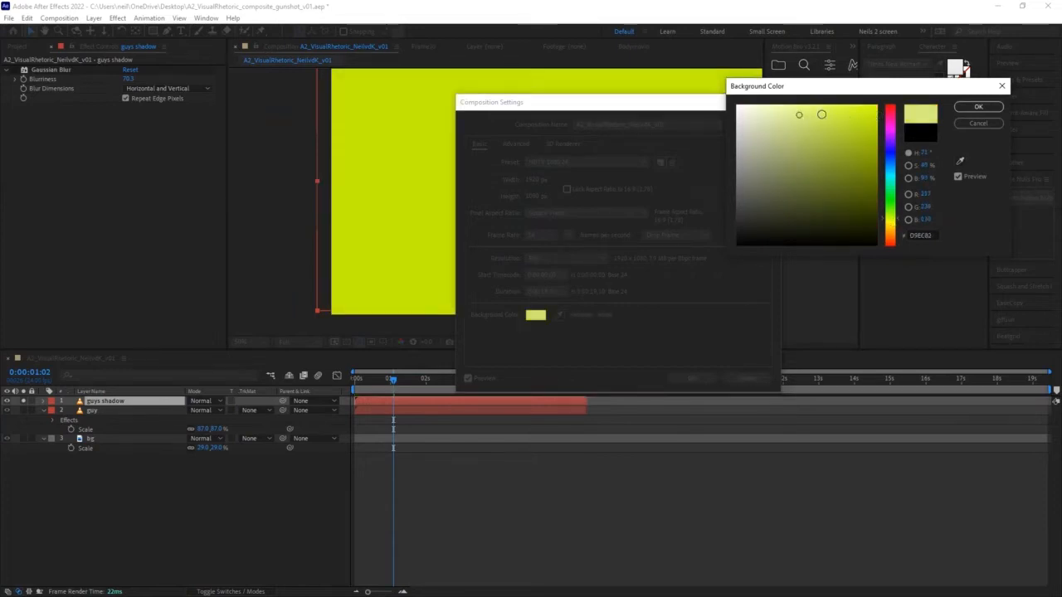
{"action": "left_click", "coordinate": [976, 107]}
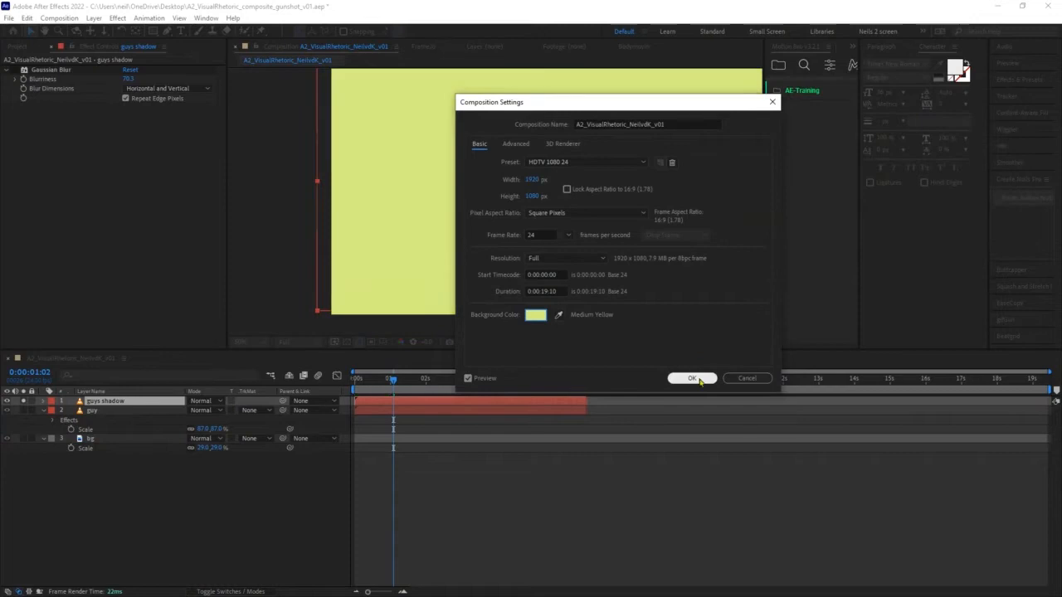
{"action": "left_click", "coordinate": [692, 378]}
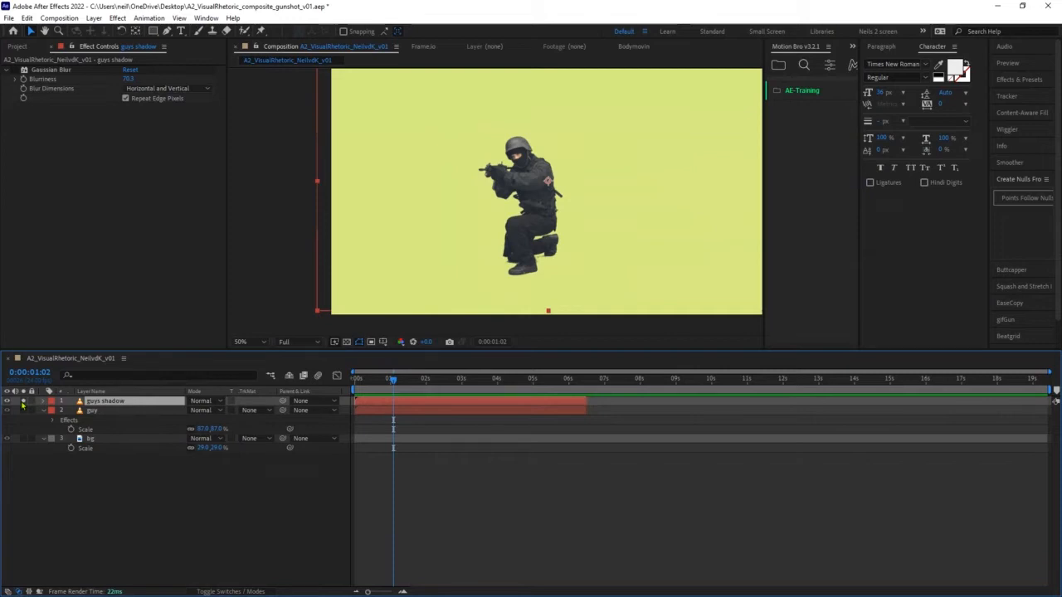
- Compare the shadow with its Gaussian Blur on and off, leave the effect disabled, and show the transparency grid
{"action": "left_click", "coordinate": [15, 71]}
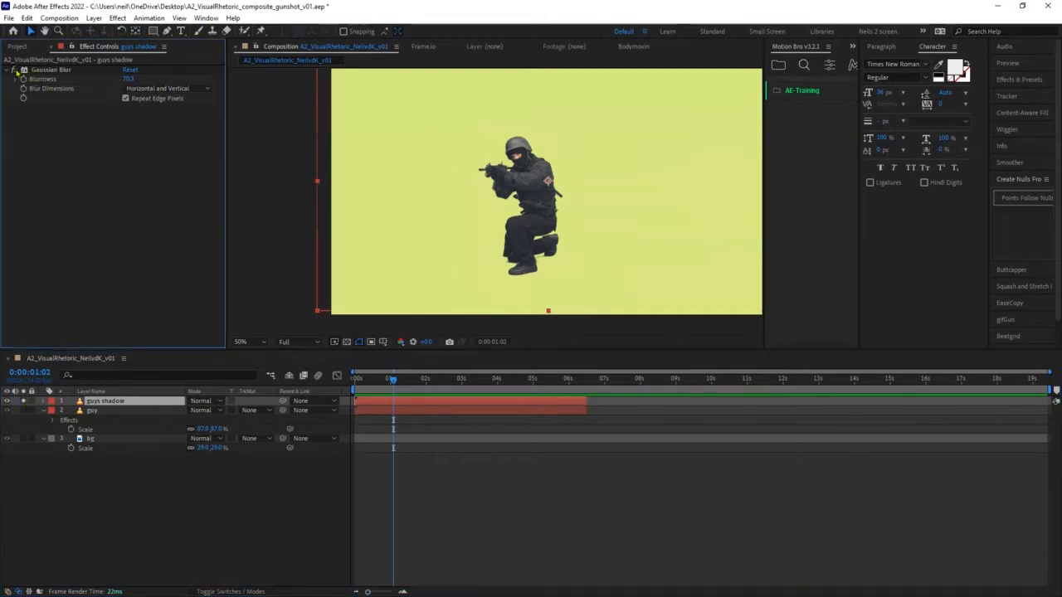
{"action": "left_click", "coordinate": [17, 70]}
{"action": "left_click", "coordinate": [17, 70]}
{"action": "left_click", "coordinate": [218, 403]}
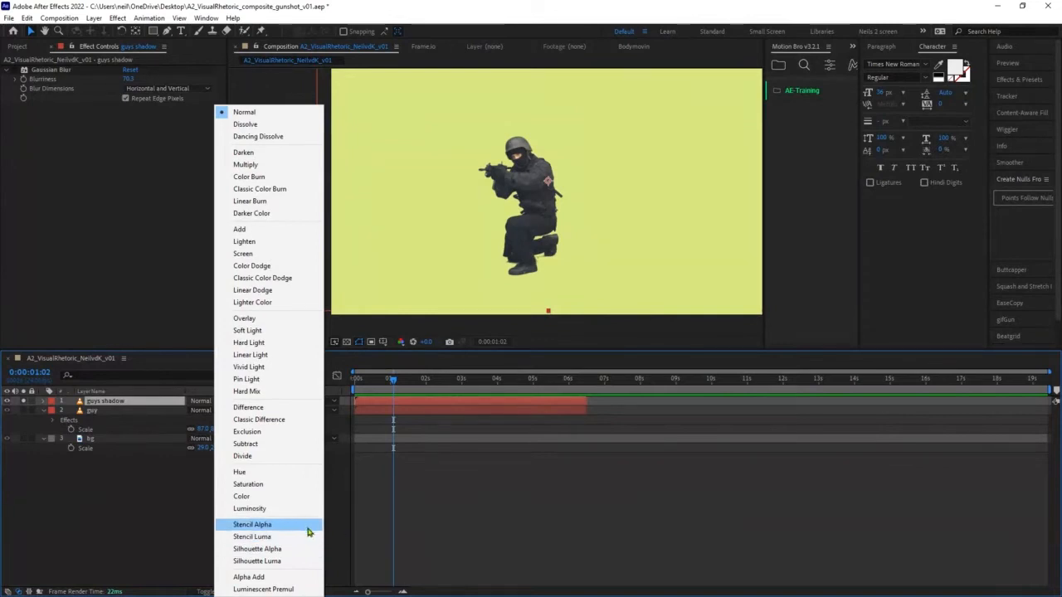
{"action": "left_click", "coordinate": [385, 429]}
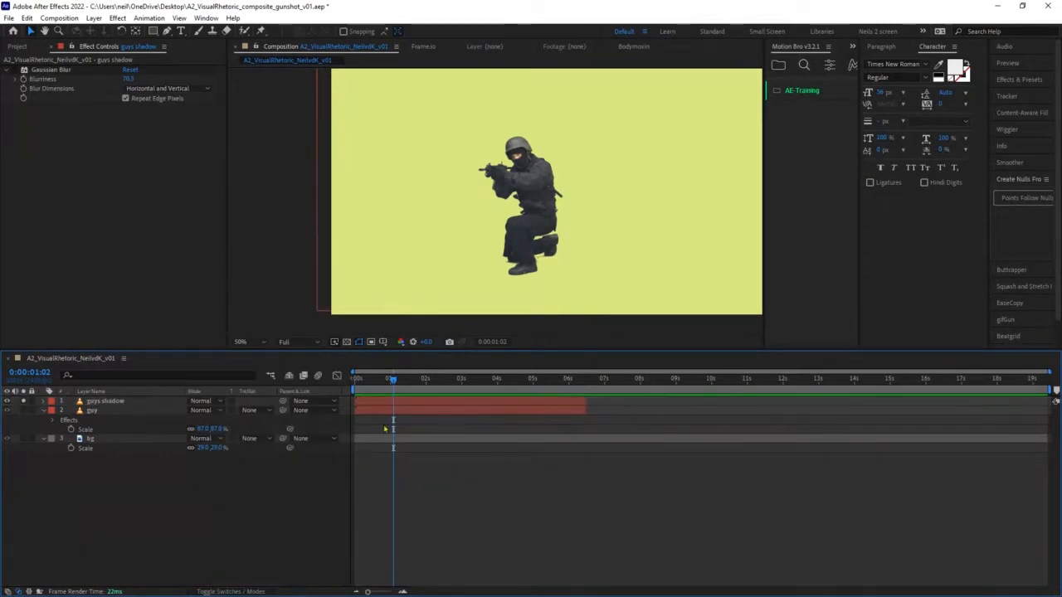
{"action": "left_click", "coordinate": [360, 343]}
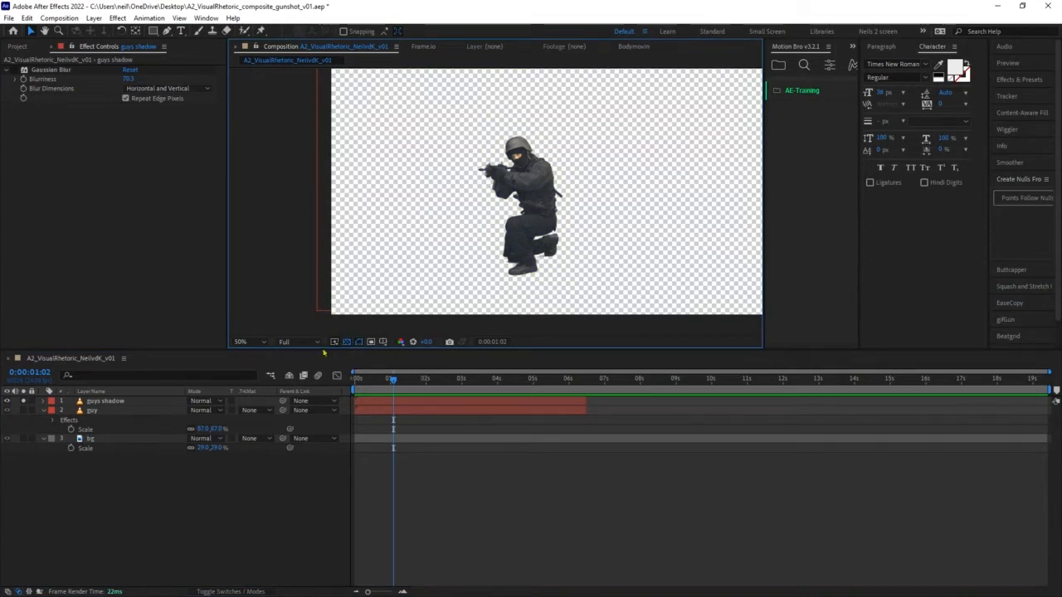
- Try Stencil Alpha on the guys shadow layer with solo off, comparing the result with the guy layer hidden and shown
{"action": "left_click", "coordinate": [208, 403]}
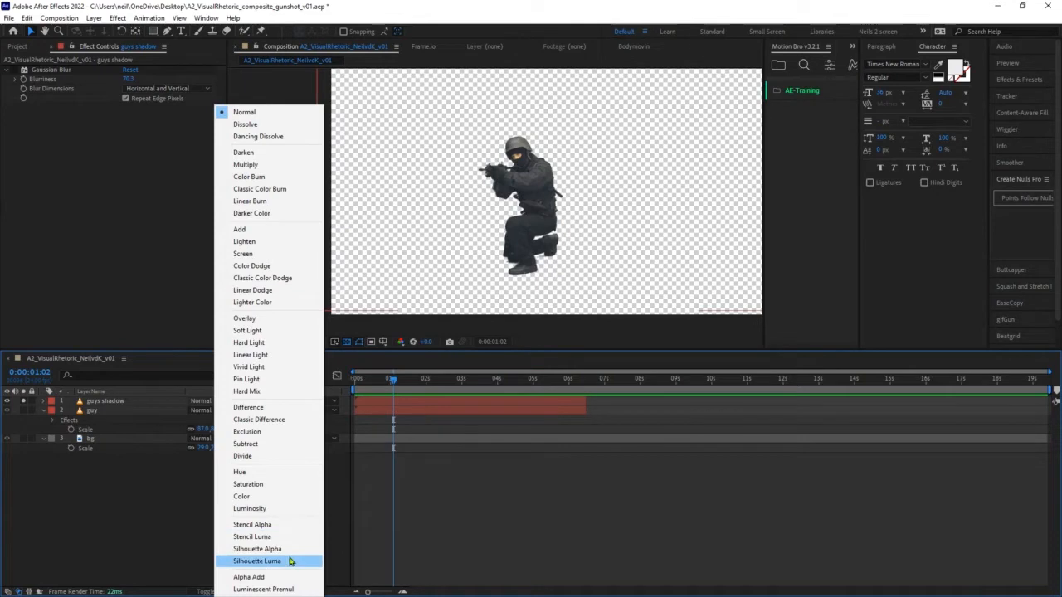
{"action": "left_click", "coordinate": [306, 524]}
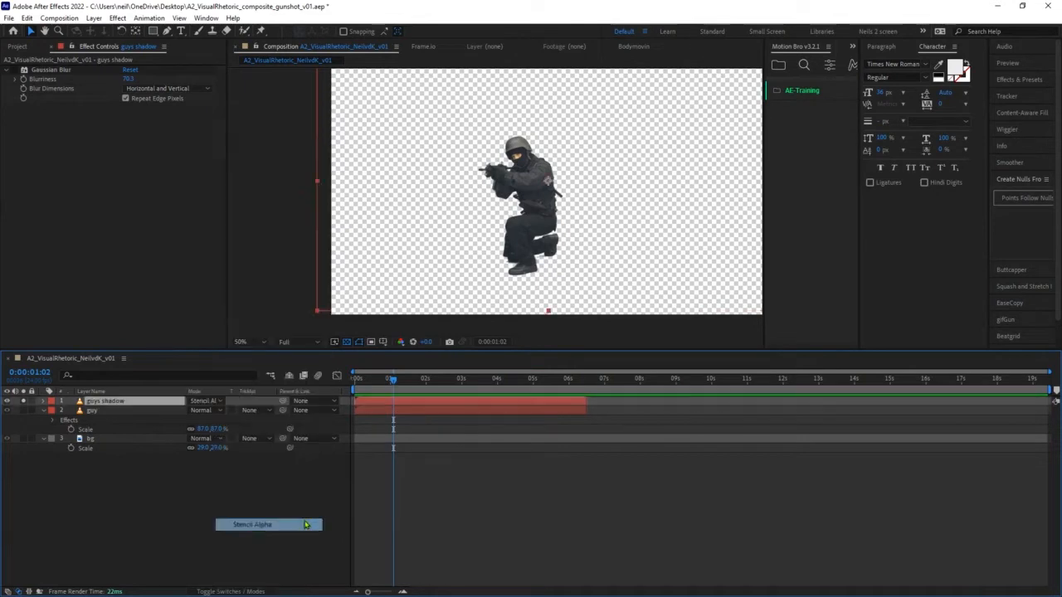
{"action": "left_click", "coordinate": [24, 402]}
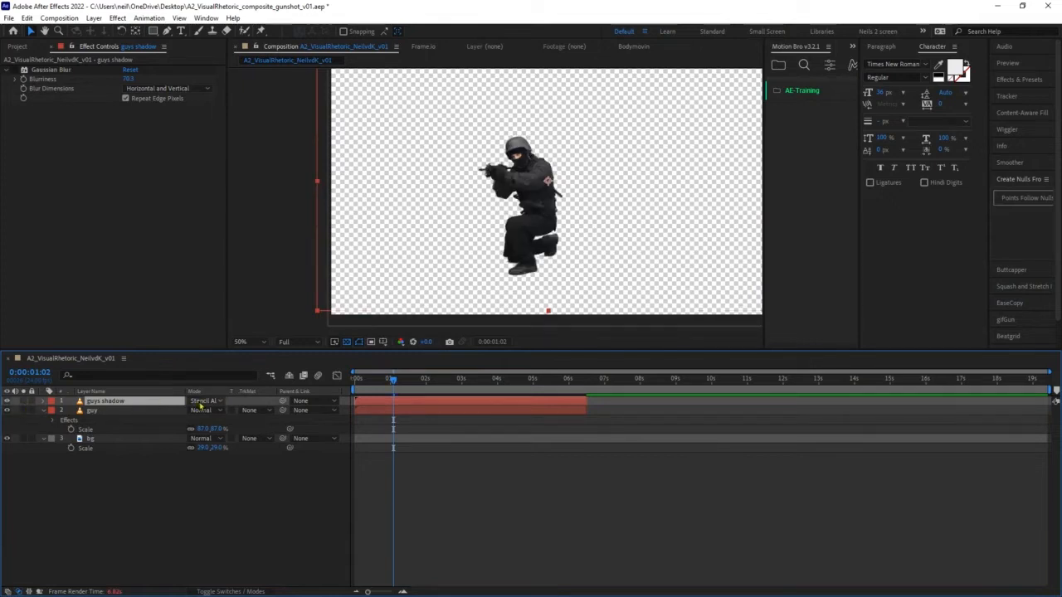
{"action": "left_click", "coordinate": [8, 412]}
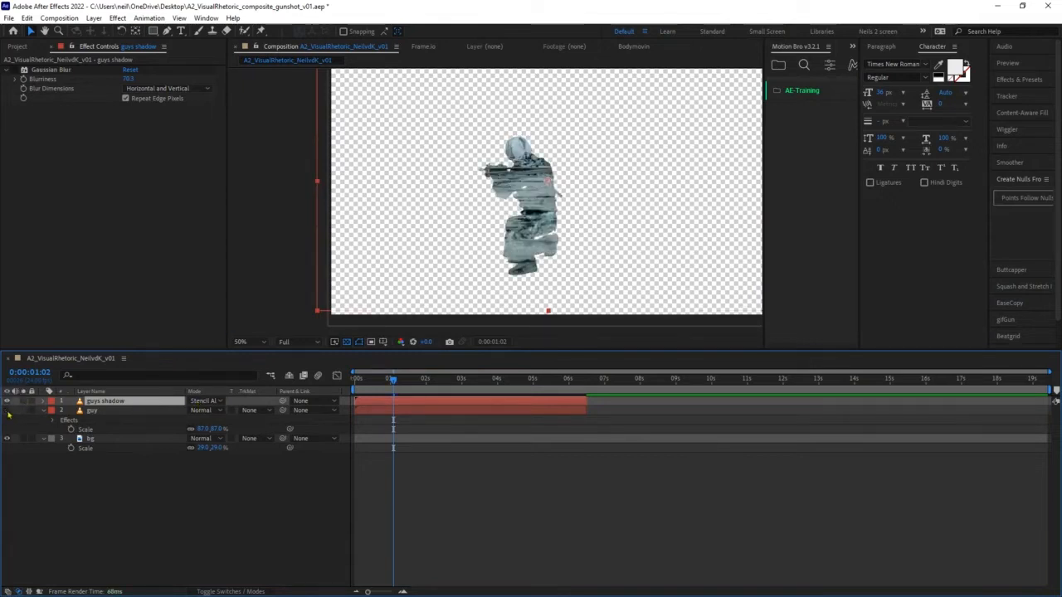
{"action": "left_click", "coordinate": [7, 411]}
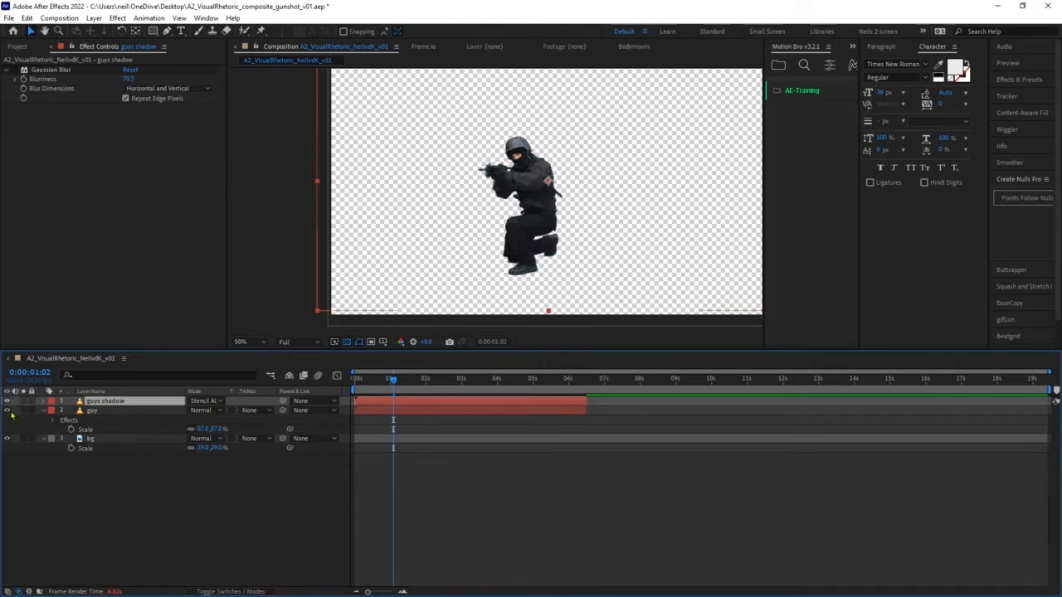
- Try Silhouette Alpha on the guys shadow layer and compare the cutout against the background color and the transparency grid
{"action": "left_click", "coordinate": [205, 400]}
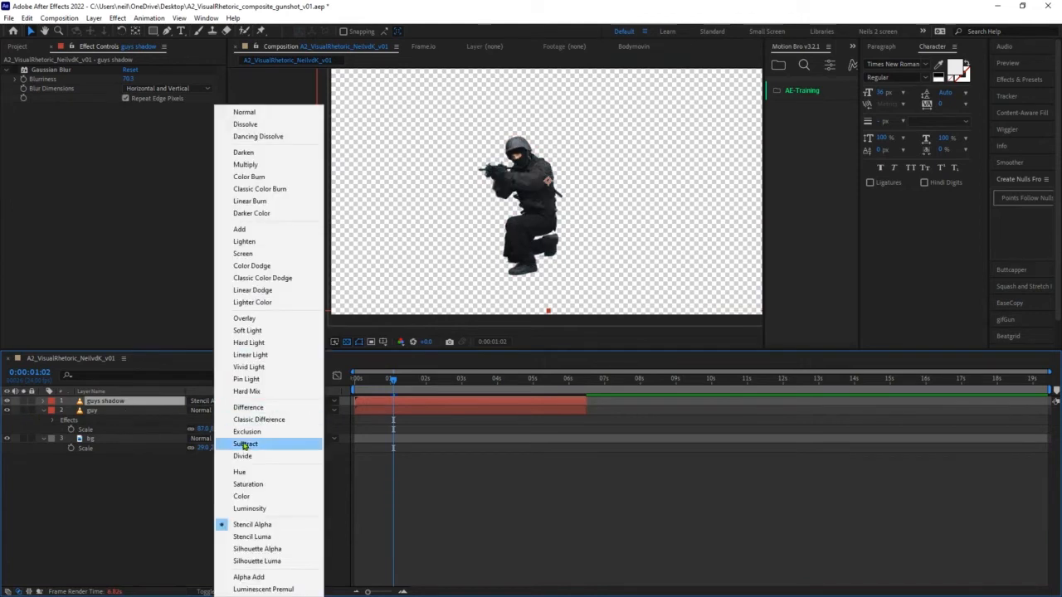
{"action": "left_click", "coordinate": [294, 554]}
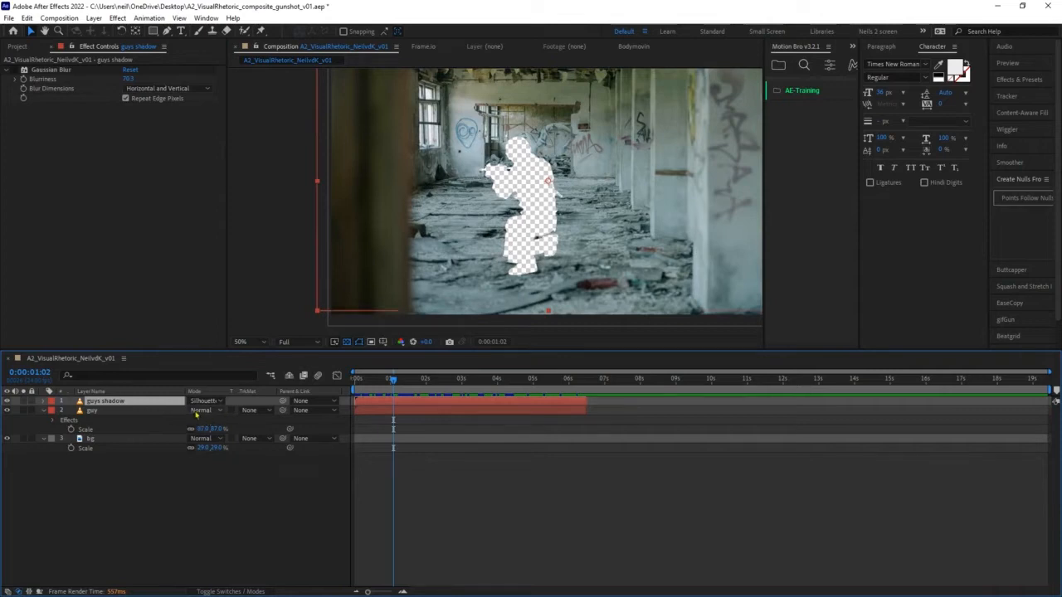
{"action": "left_click", "coordinate": [347, 342]}
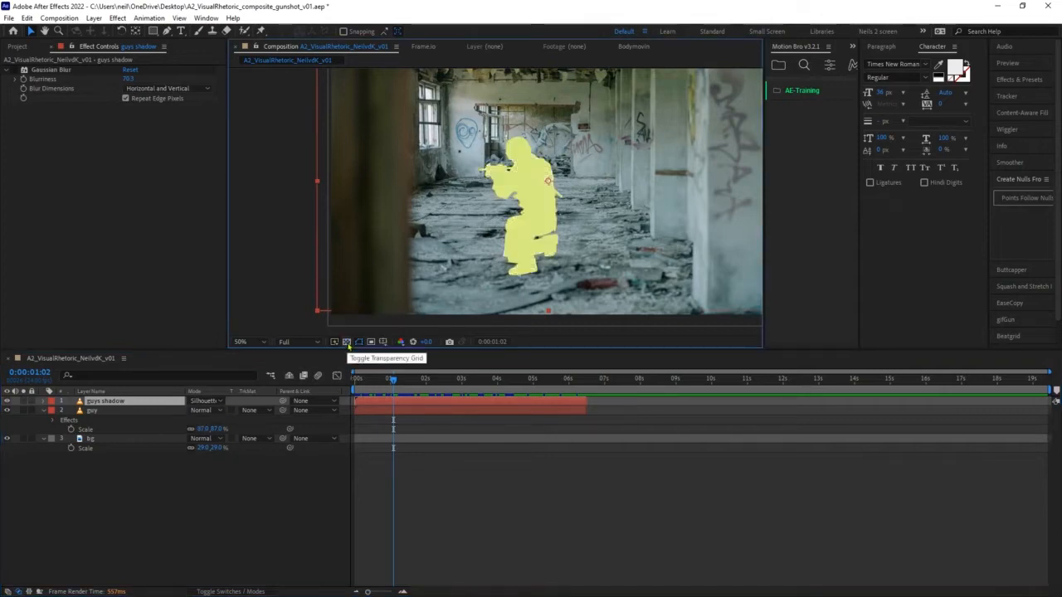
{"action": "left_click", "coordinate": [348, 343]}
{"action": "left_click", "coordinate": [348, 342]}
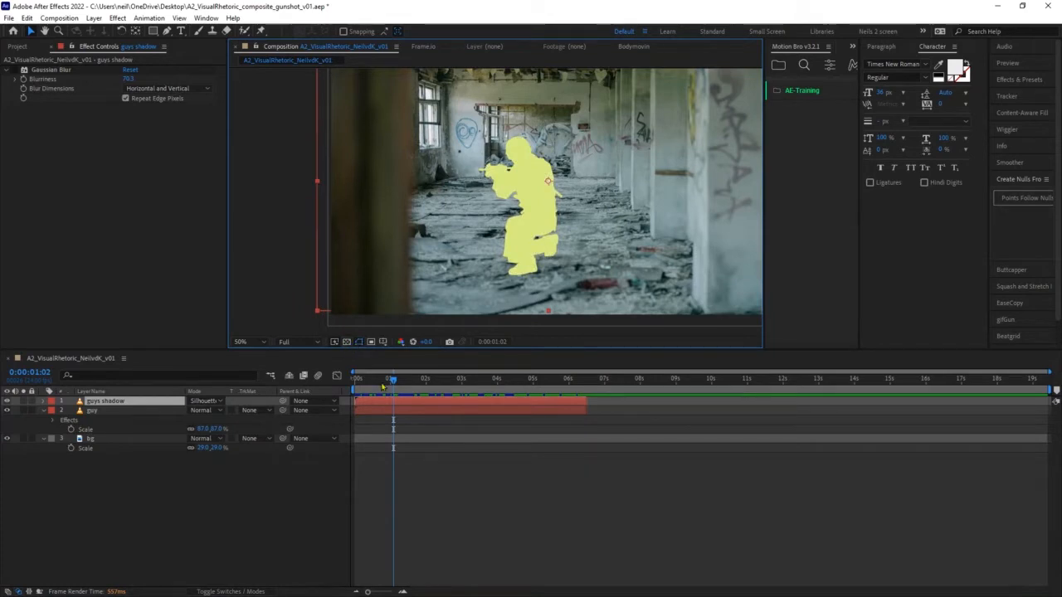
{"action": "left_click", "coordinate": [347, 343]}
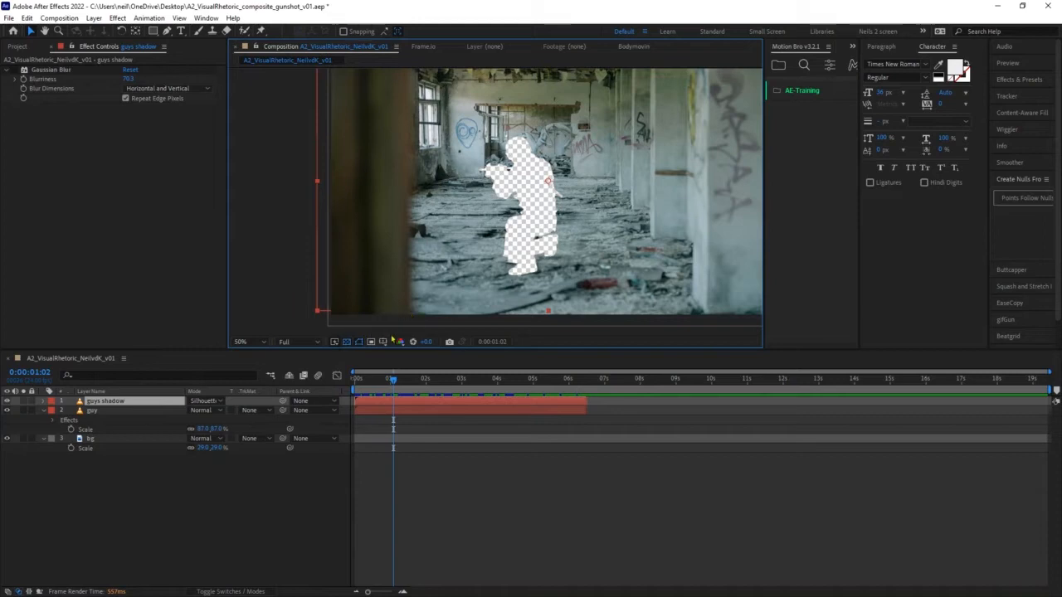
{"action": "left_click", "coordinate": [346, 342]}
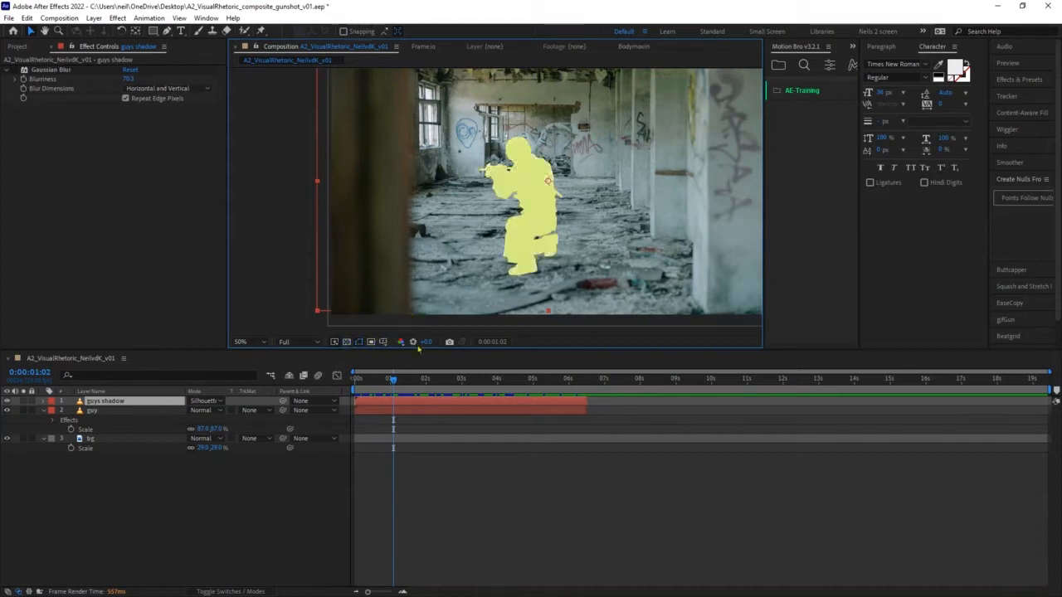
{"action": "left_click", "coordinate": [347, 342]}
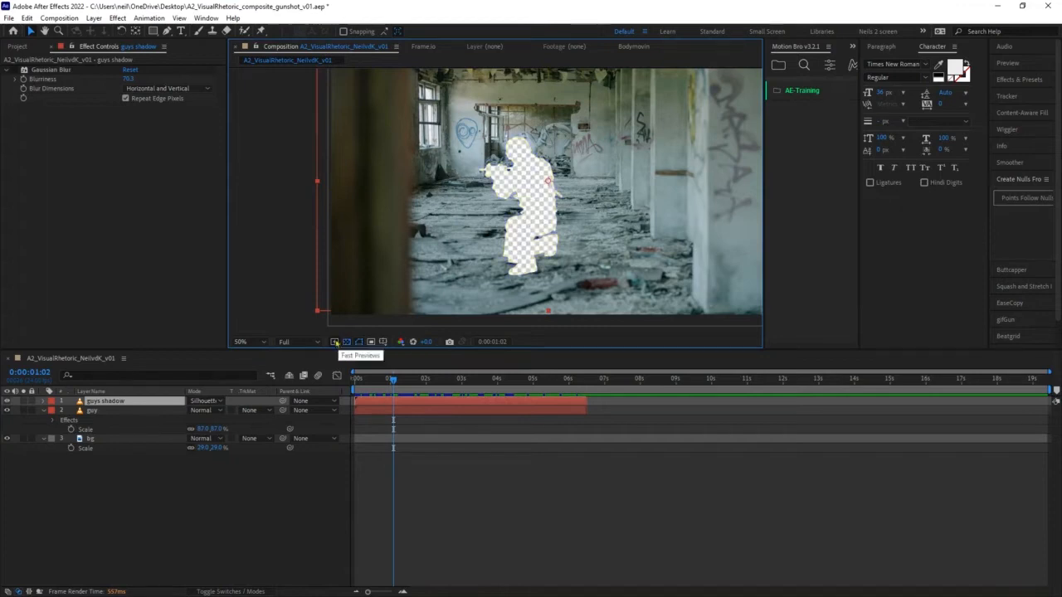
- Try the Stencil Alpha, Stencil Luma and Alpha Add blending modes on the guys shadow layer
{"action": "left_click", "coordinate": [206, 400]}
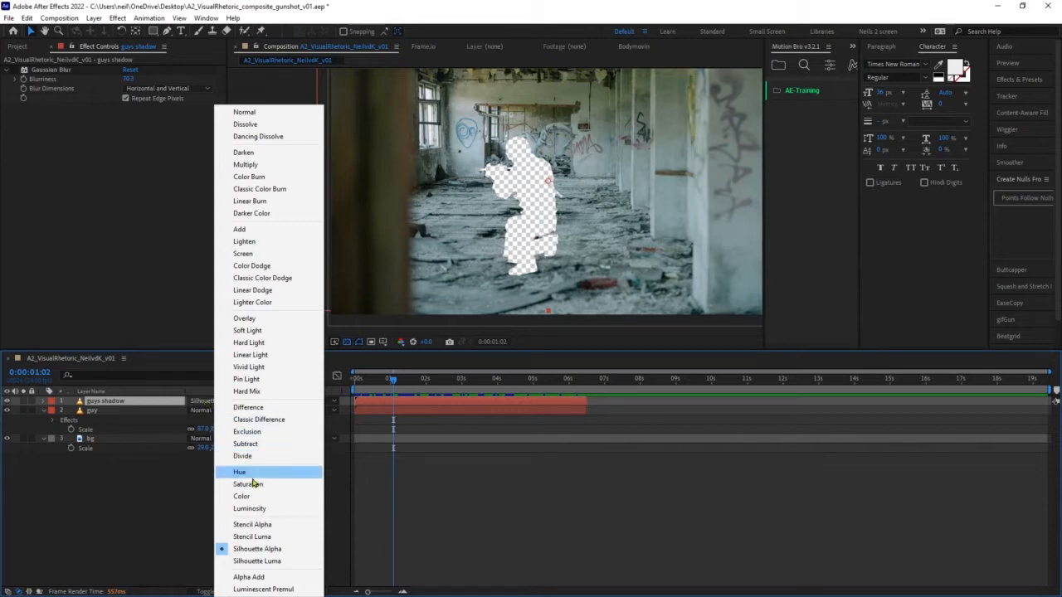
{"action": "left_click", "coordinate": [296, 526]}
{"action": "left_click", "coordinate": [208, 400]}
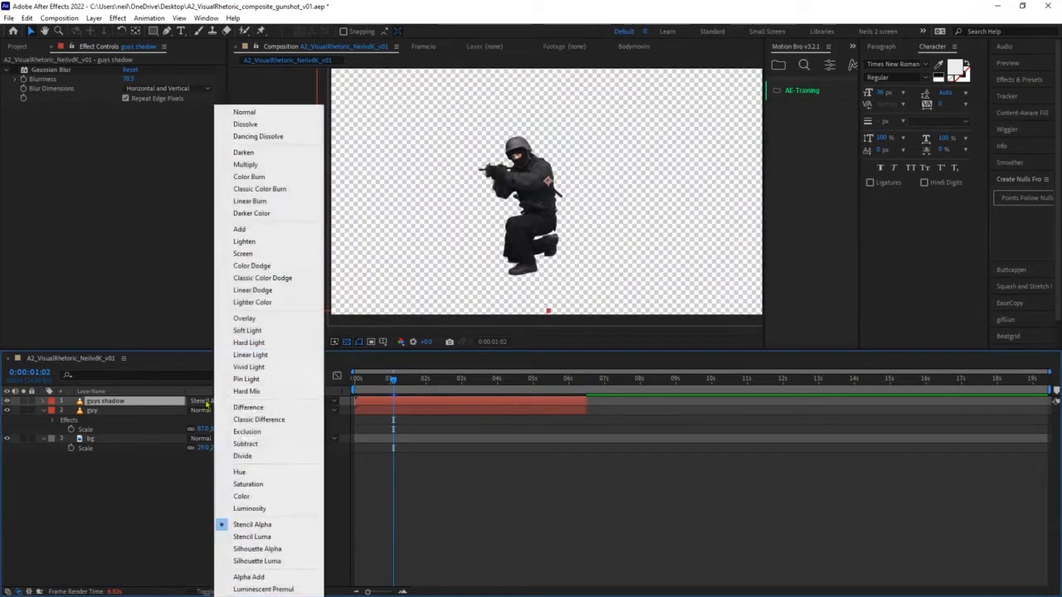
{"action": "left_click", "coordinate": [255, 538]}
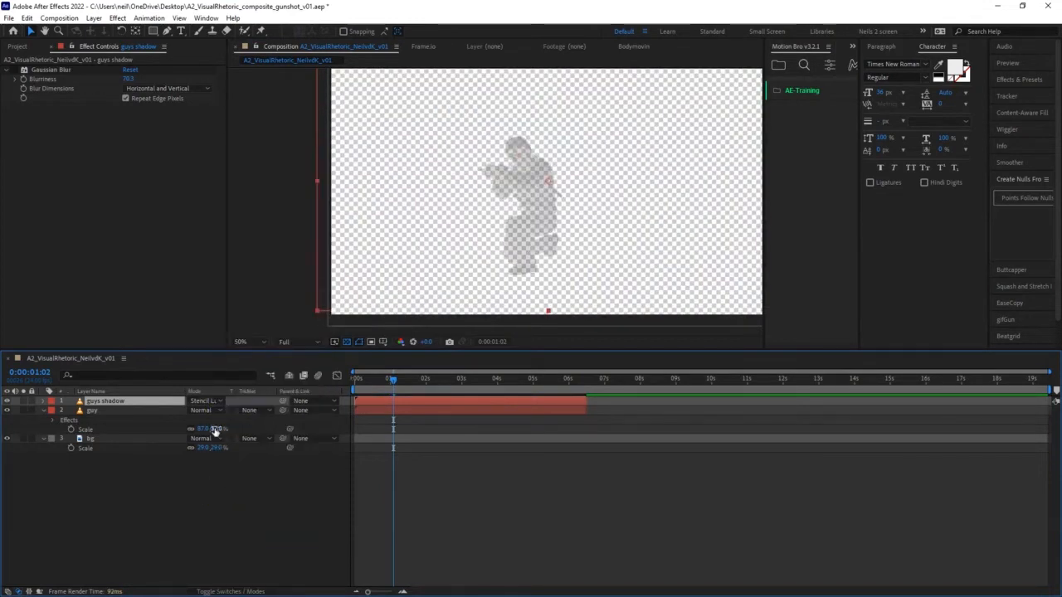
{"action": "left_click", "coordinate": [214, 401]}
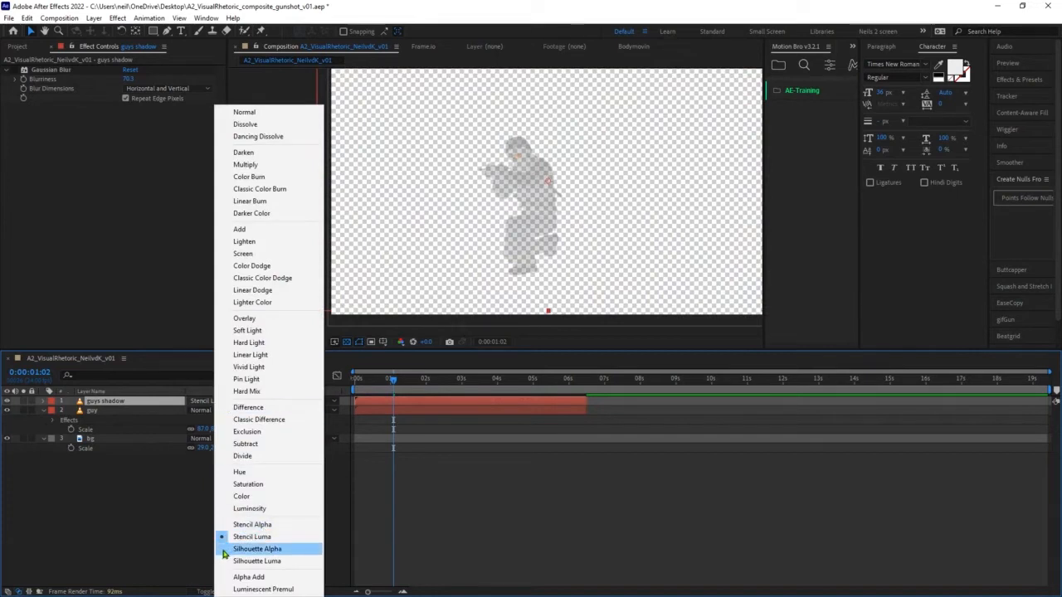
{"action": "left_click", "coordinate": [245, 576]}
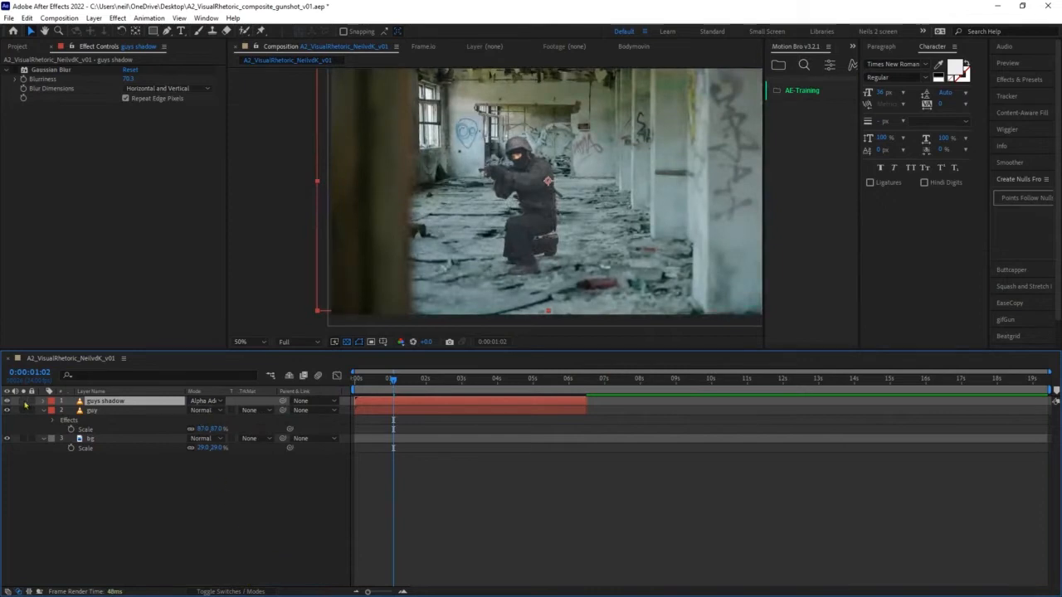
- Solo the guys shadow layer, try Luminescent Premul and Color, and set its blending mode to Silhouette Alpha
{"action": "left_click", "coordinate": [25, 404]}
{"action": "left_click", "coordinate": [205, 401]}
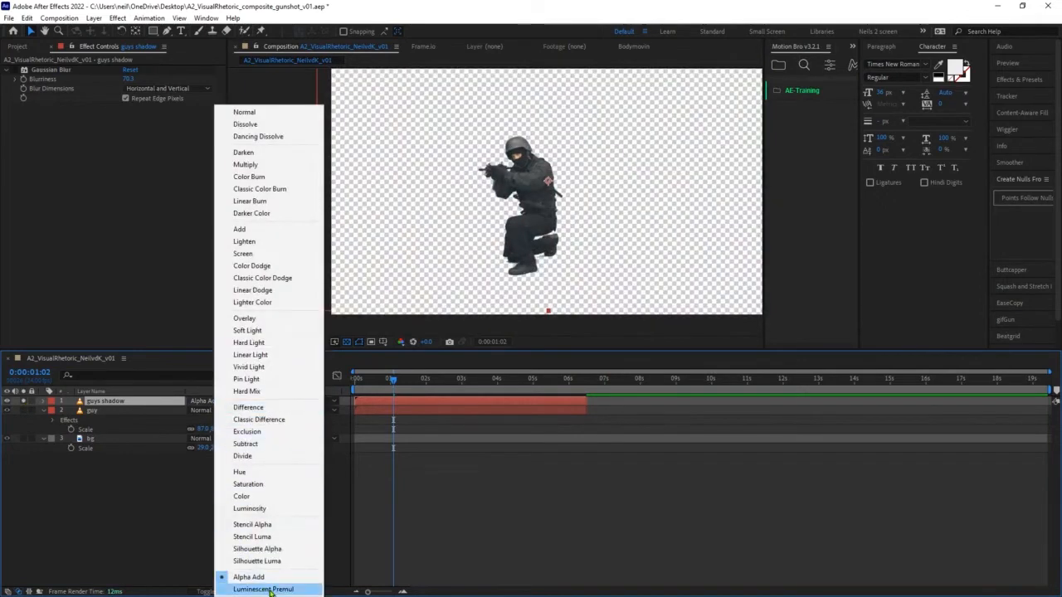
{"action": "left_click", "coordinate": [267, 589]}
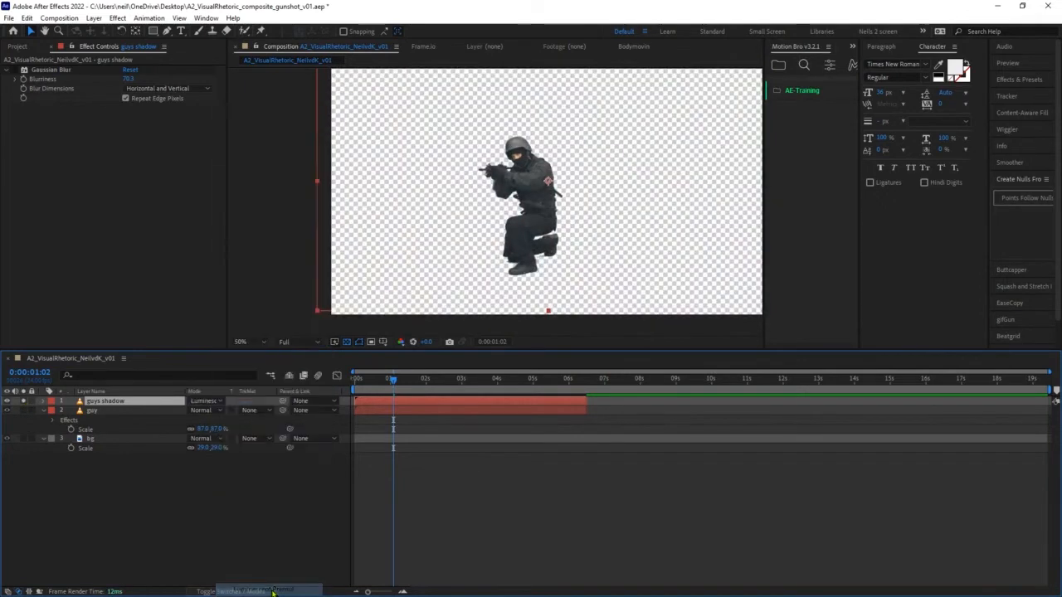
{"action": "left_click", "coordinate": [213, 402]}
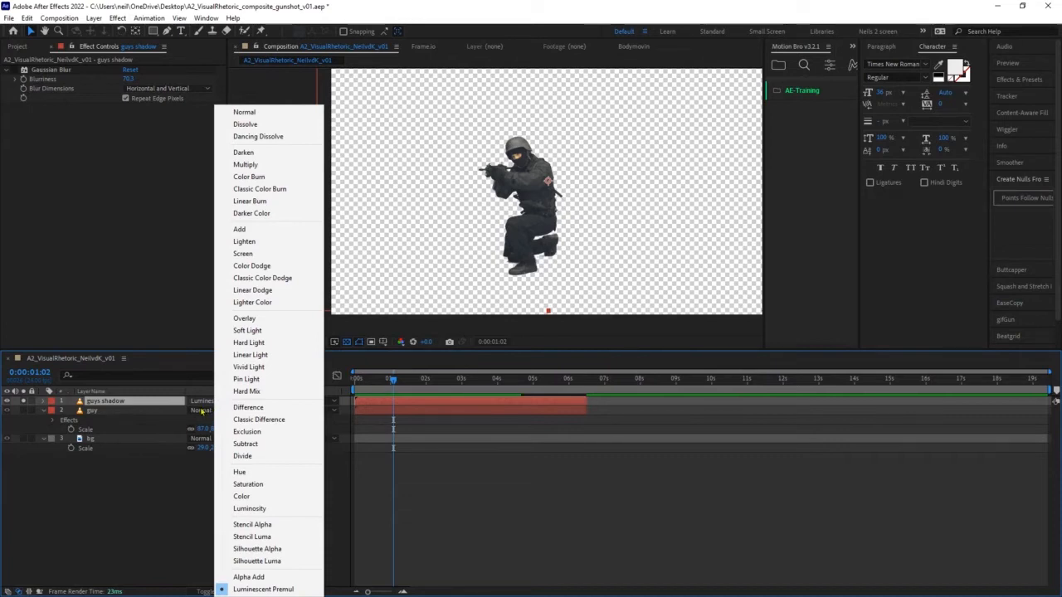
{"action": "left_click", "coordinate": [272, 497]}
{"action": "left_click", "coordinate": [217, 401]}
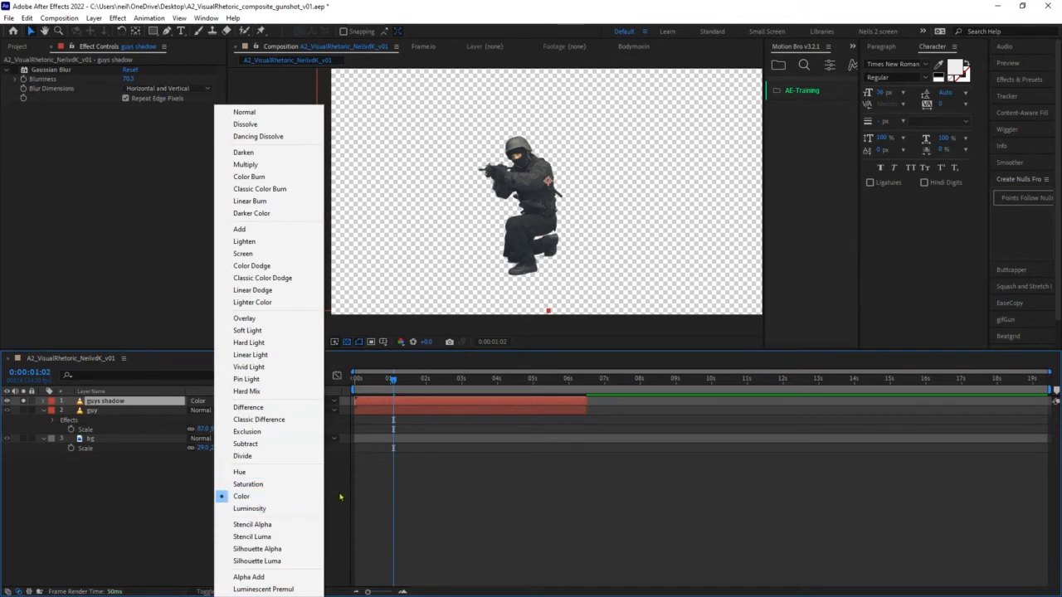
{"action": "left_click", "coordinate": [296, 553]}
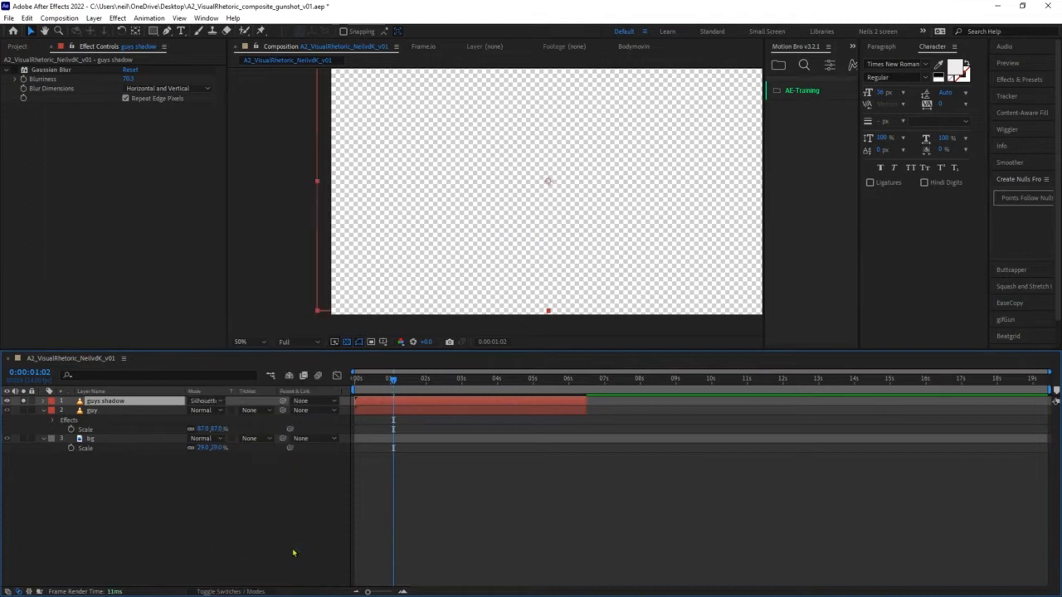
- Try the Normal, Darken and Silhouette Alpha blending modes in turn on the soloed guys shadow layer
{"action": "left_click", "coordinate": [218, 401]}
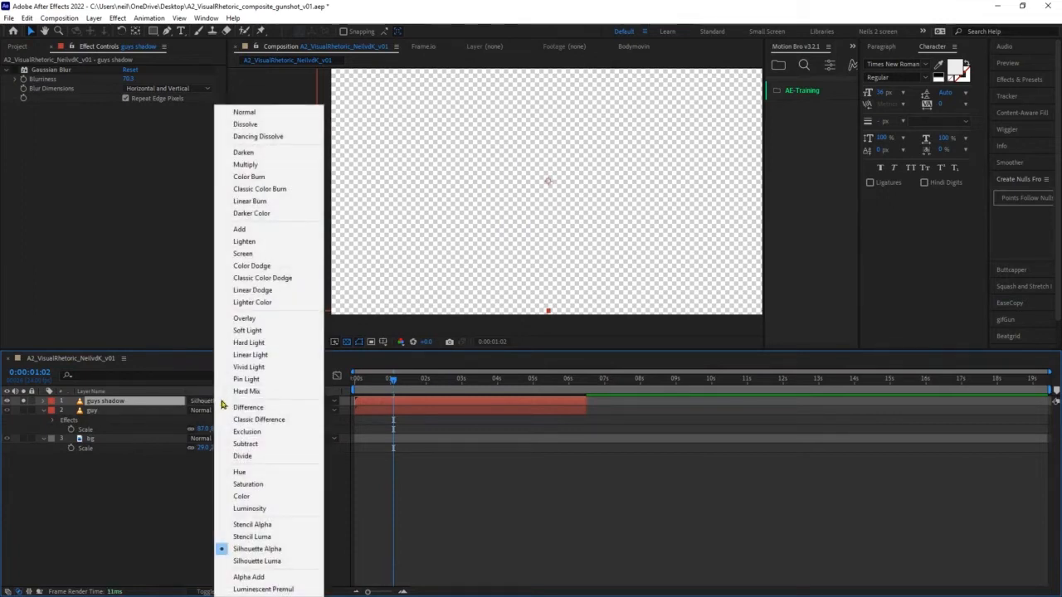
{"action": "left_click", "coordinate": [147, 486]}
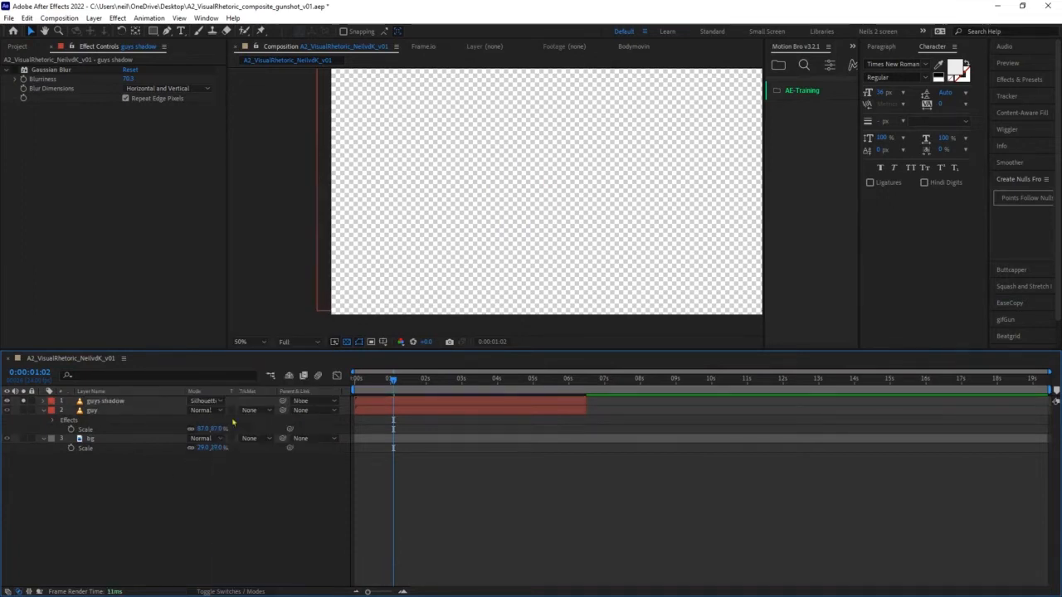
{"action": "left_click", "coordinate": [218, 403]}
{"action": "left_click", "coordinate": [274, 112]}
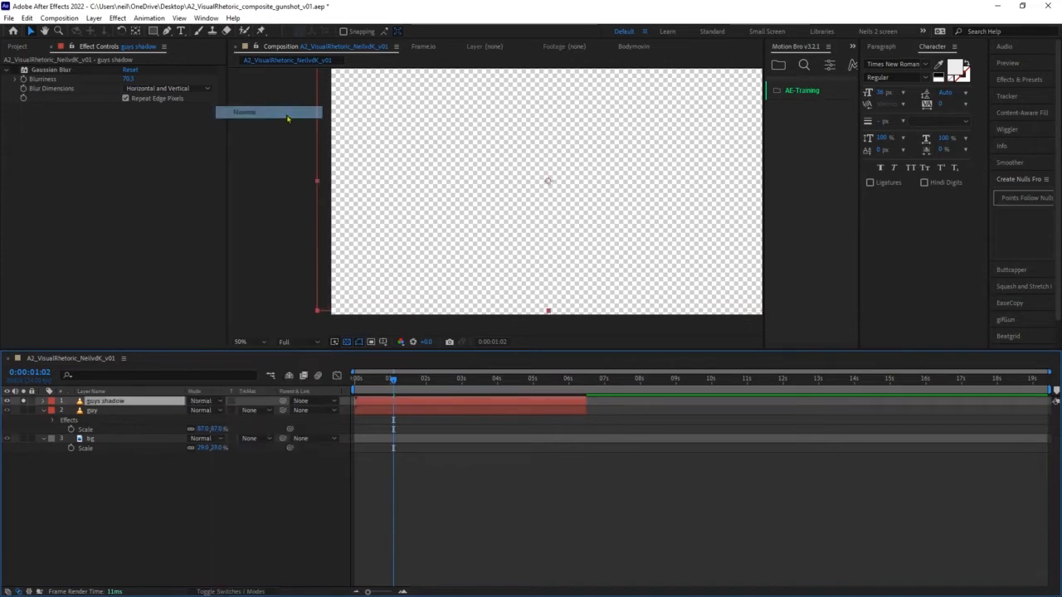
{"action": "left_click", "coordinate": [201, 404]}
{"action": "left_click", "coordinate": [273, 152]}
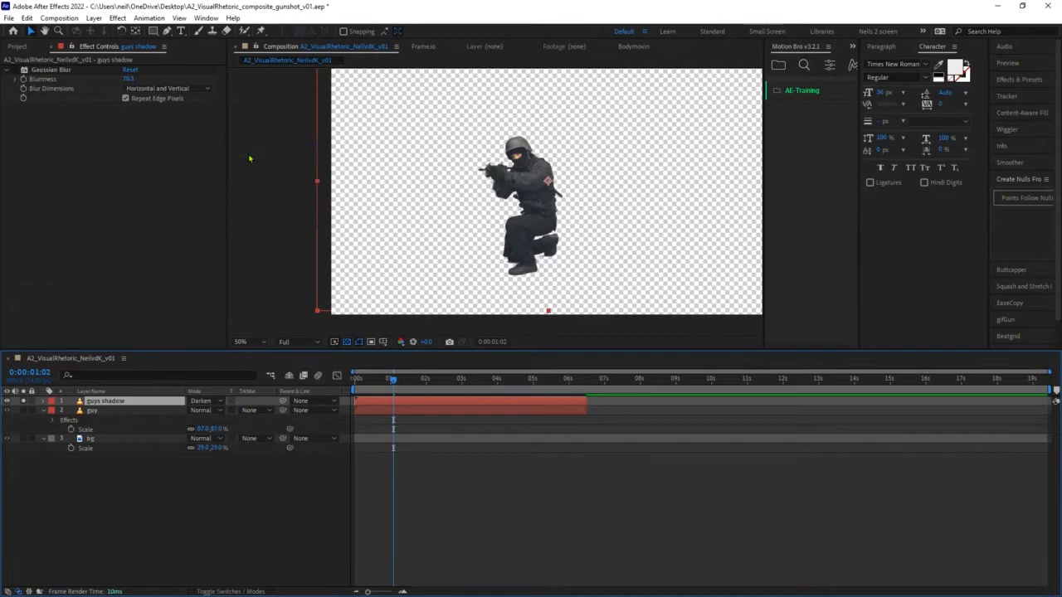
{"action": "left_click", "coordinate": [209, 401]}
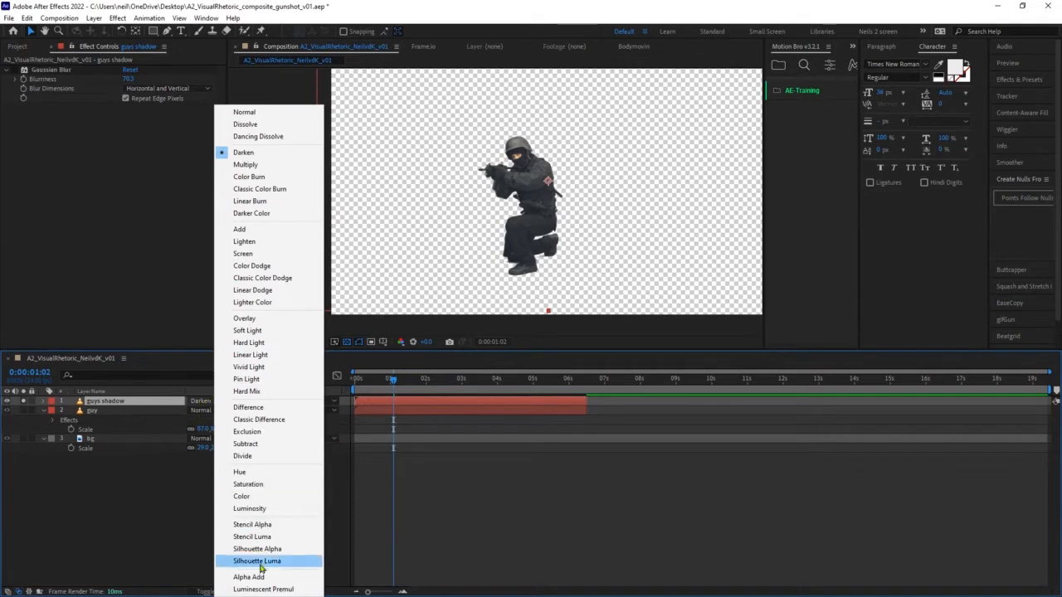
{"action": "left_click", "coordinate": [289, 549]}
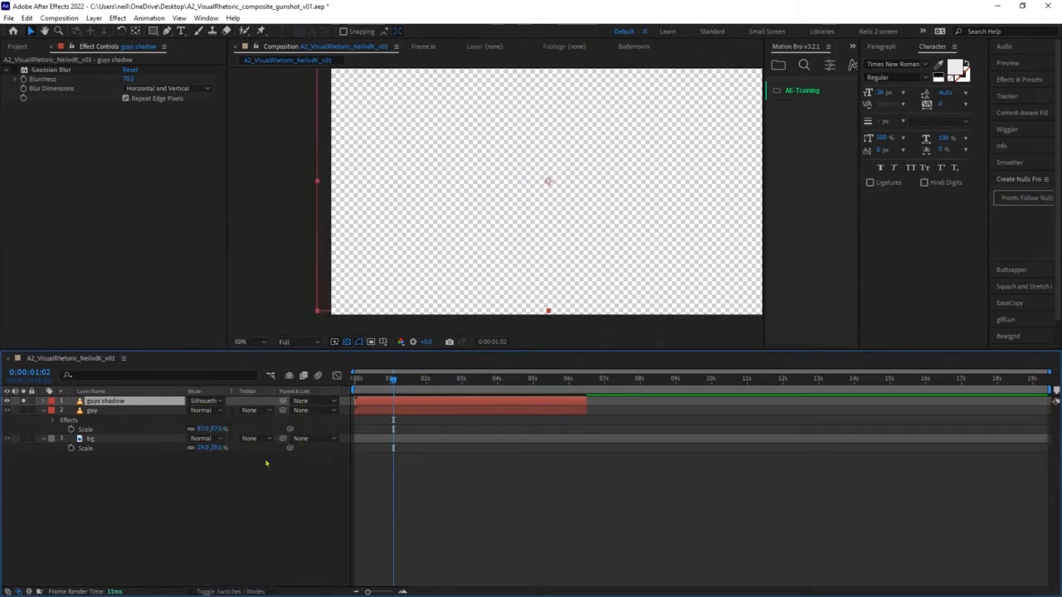
- Try the Subtract and Divide blending modes on the guys shadow layer
{"action": "left_click", "coordinate": [211, 402]}
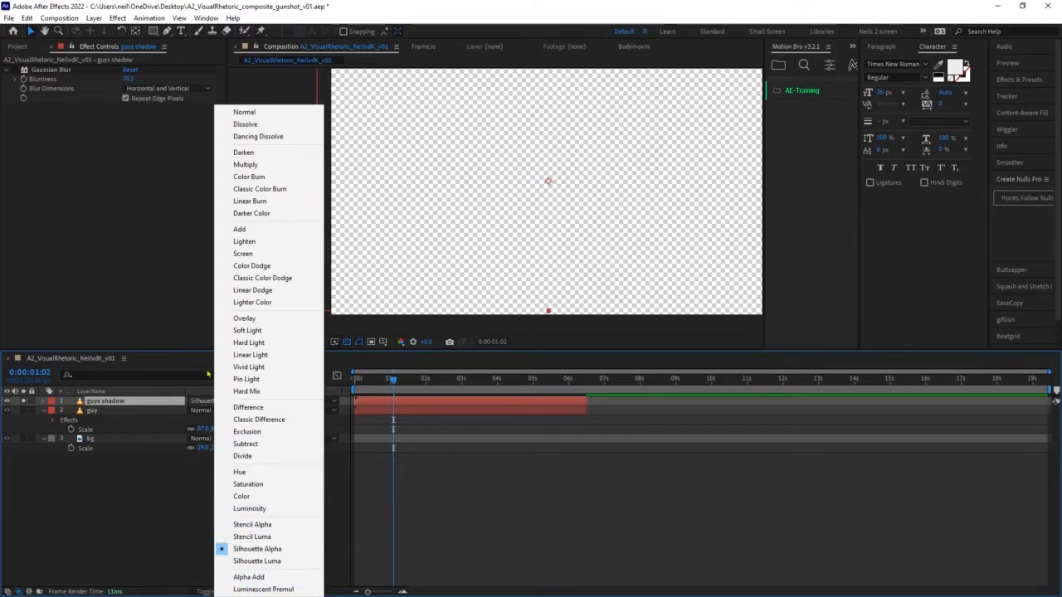
{"action": "left_click", "coordinate": [296, 443]}
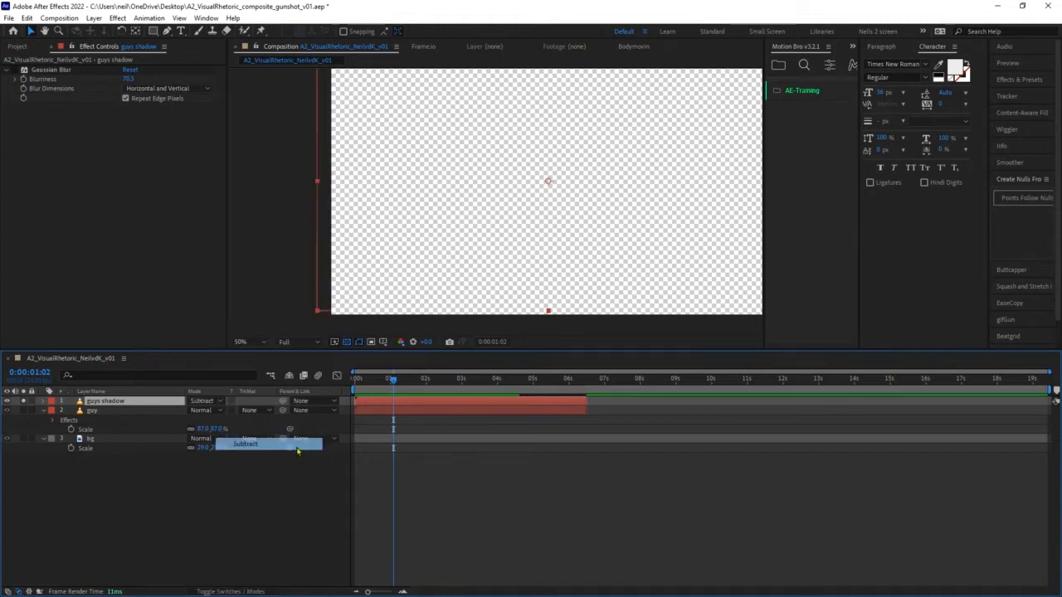
{"action": "left_click", "coordinate": [210, 402]}
{"action": "left_click", "coordinate": [241, 455]}
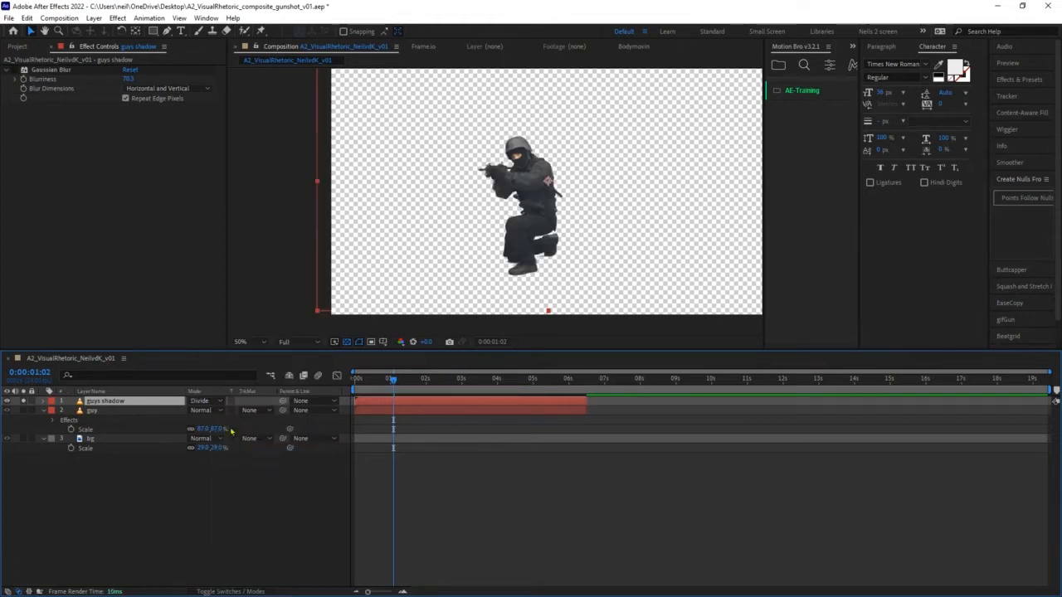
- Set the guys shadow layer's blending mode back to Normal
{"action": "left_click", "coordinate": [218, 401]}
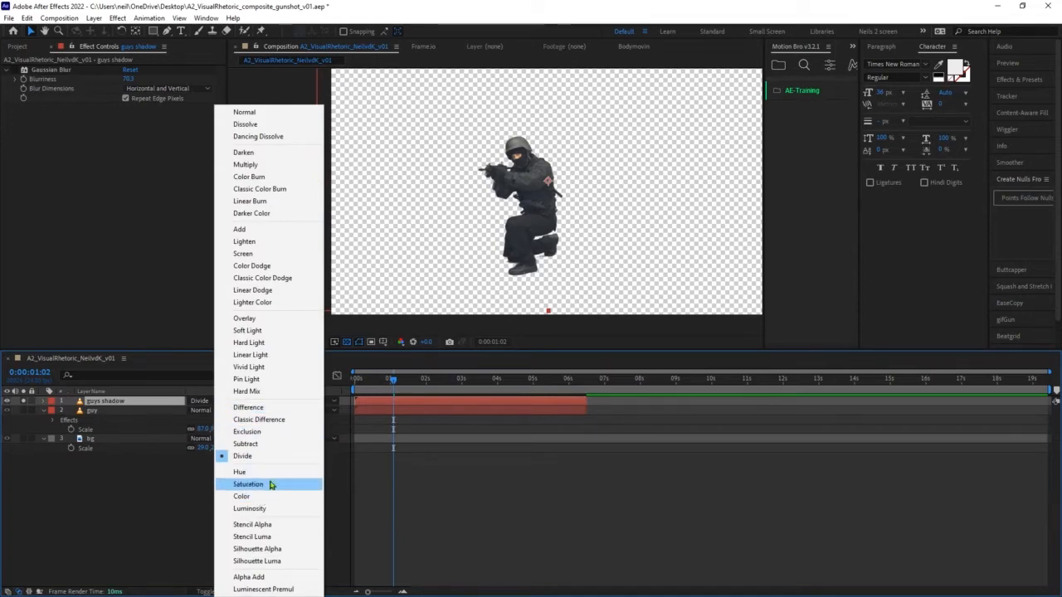
{"action": "left_click", "coordinate": [183, 465]}
{"action": "left_click", "coordinate": [203, 400]}
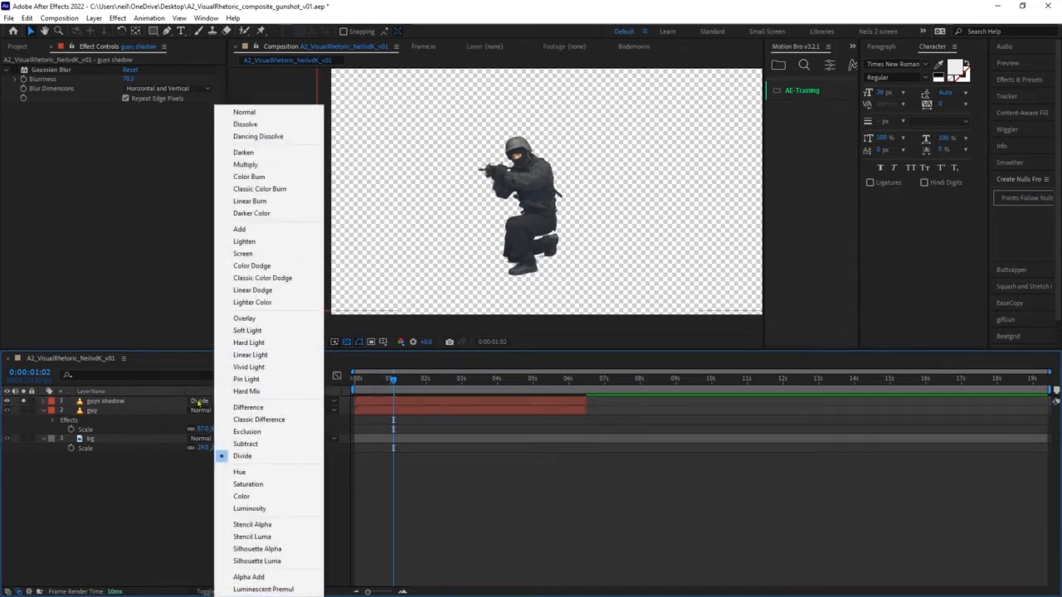
{"action": "left_click", "coordinate": [270, 114]}
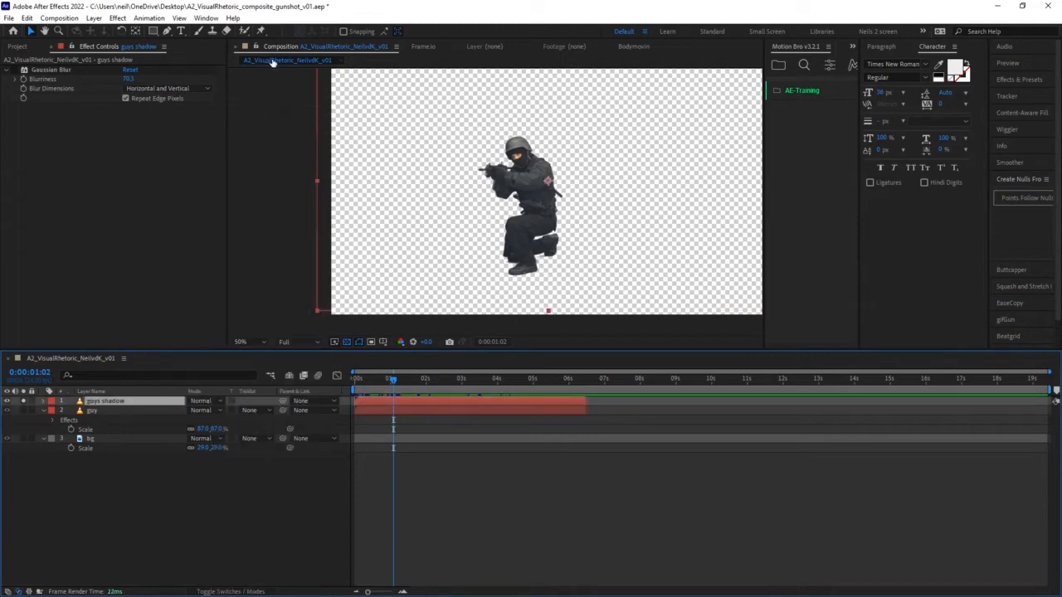
- Apply the Brightness & Contrast effect to the guys shadow layer with brightness -150 and contrast 68
{"action": "left_click", "coordinate": [117, 18]}
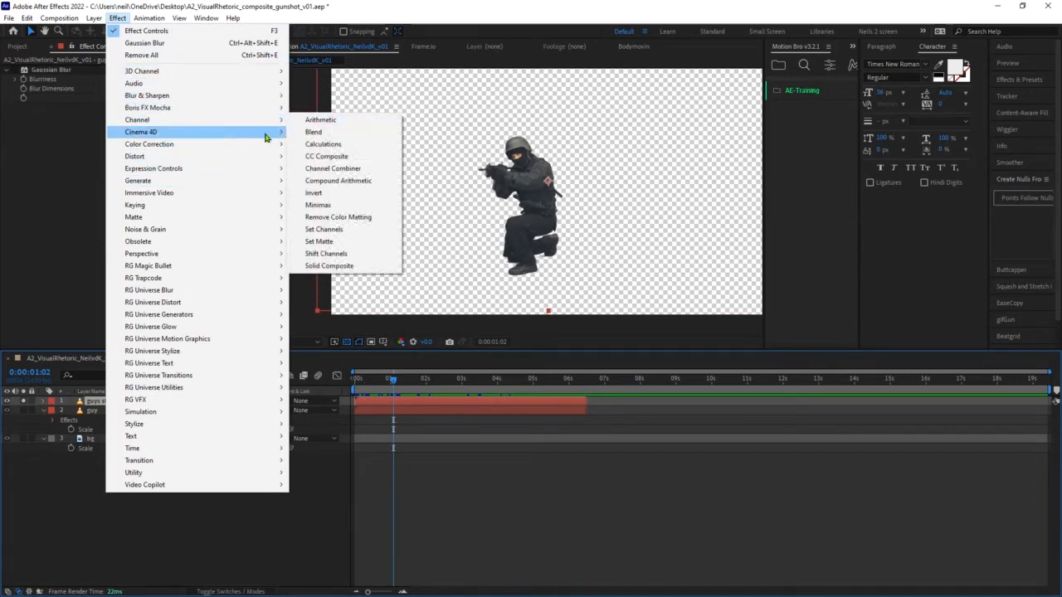
{"action": "mouse_move", "coordinate": [257, 151]}
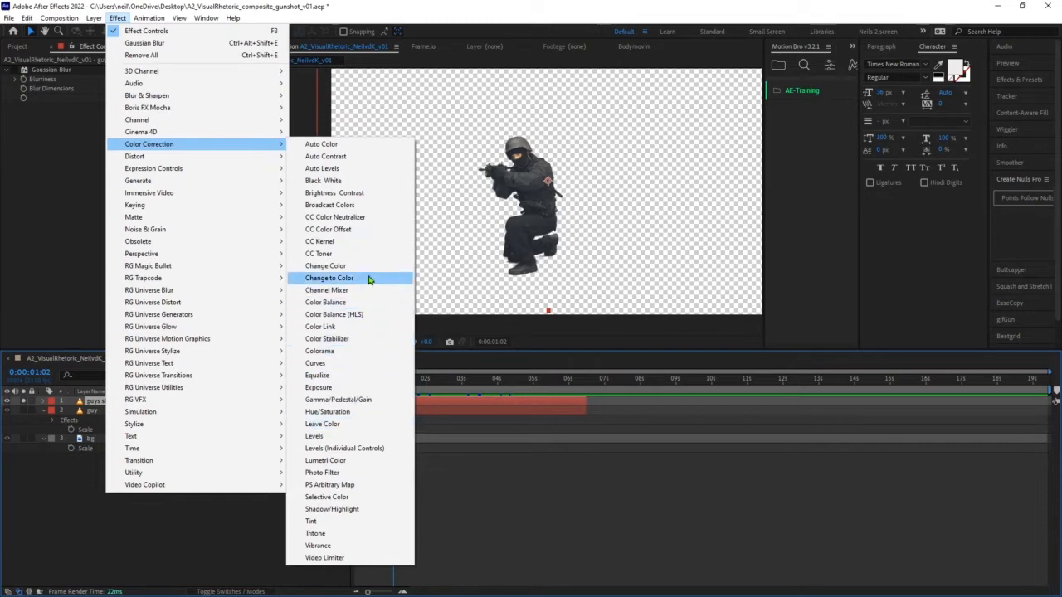
{"action": "left_click", "coordinate": [393, 194]}
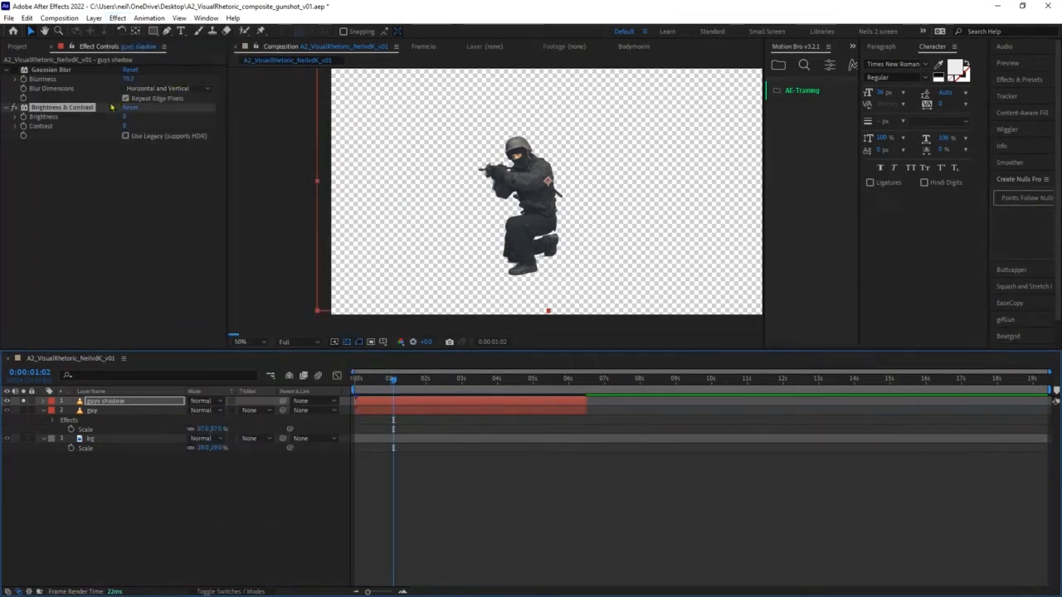
{"action": "left_click_drag", "start_coordinate": [125, 117], "coordinate": [40, 117]}
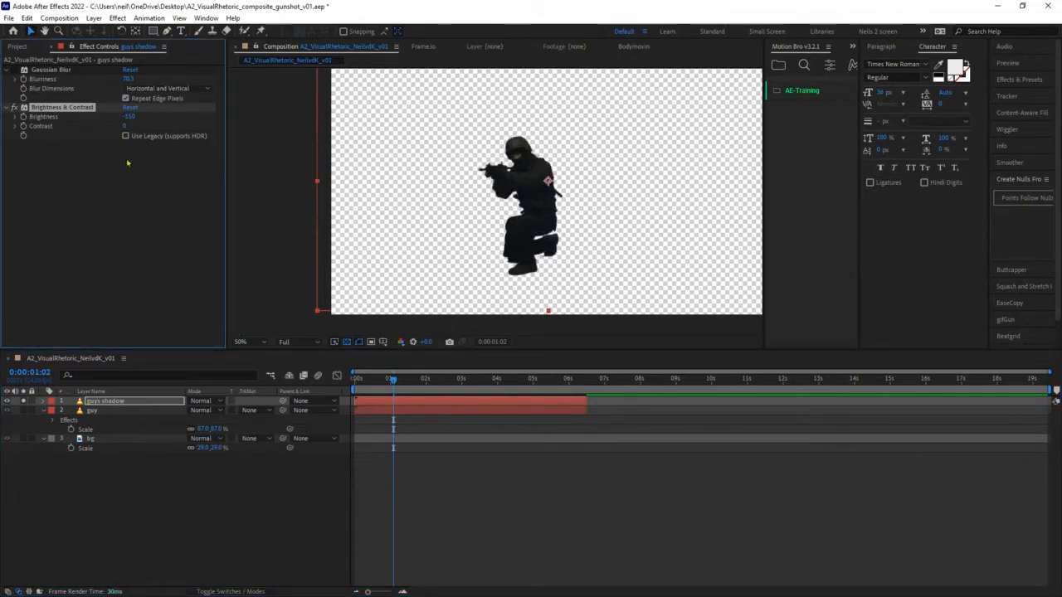
{"action": "left_click_drag", "start_coordinate": [125, 126], "coordinate": [49, 125]}
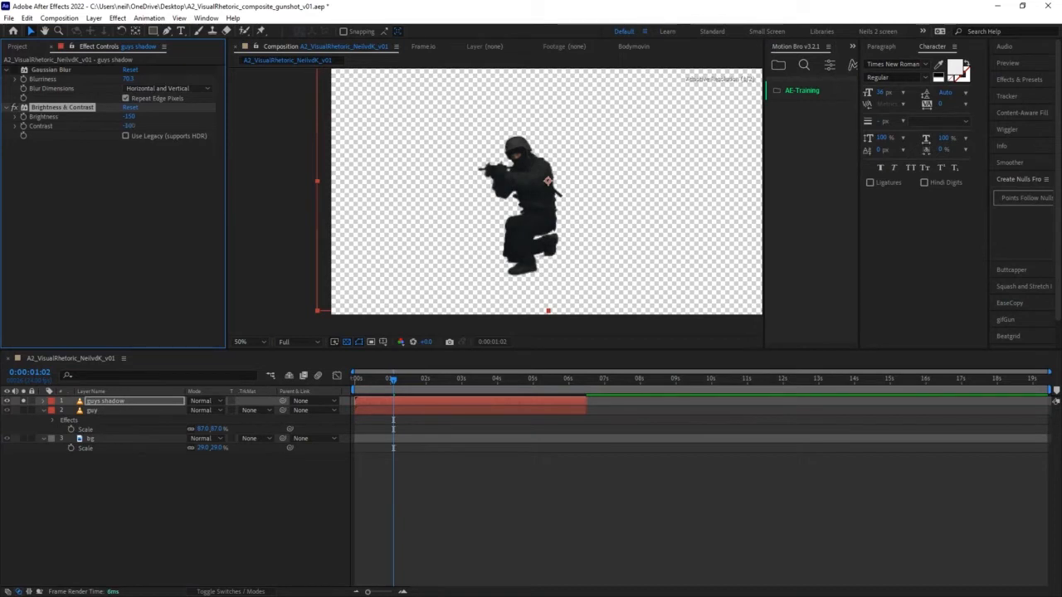
{"action": "left_click", "coordinate": [128, 125]}
{"action": "type", "text": "100"}
{"action": "key", "text": "Return"}
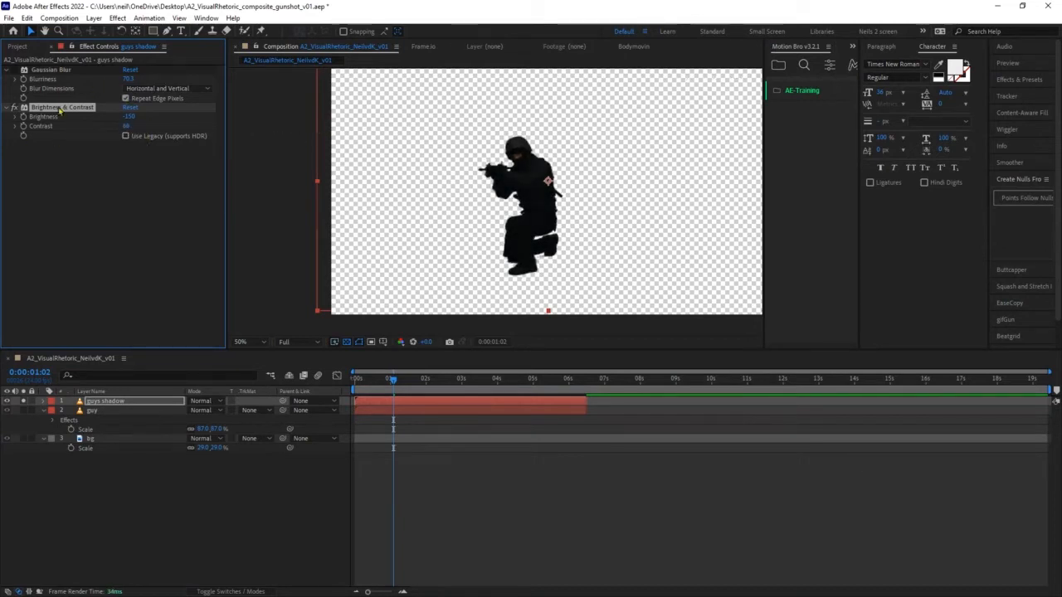
- Add the Exposure effect to the guys shadow layer, disable Brightness & Contrast, and lower the exposure to about -13.81
{"action": "left_click", "coordinate": [118, 18]}
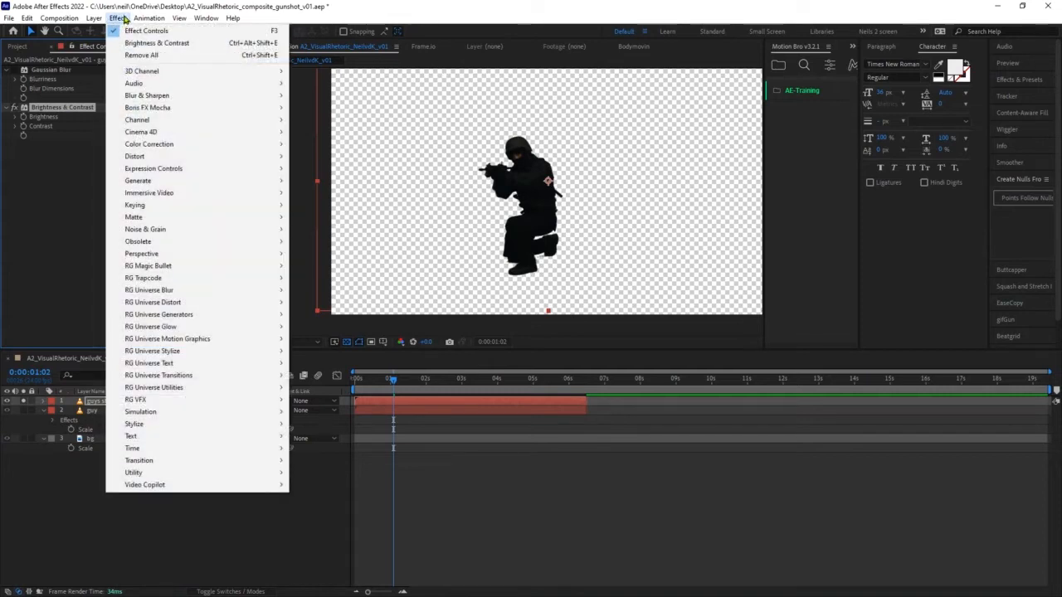
{"action": "mouse_move", "coordinate": [246, 191]}
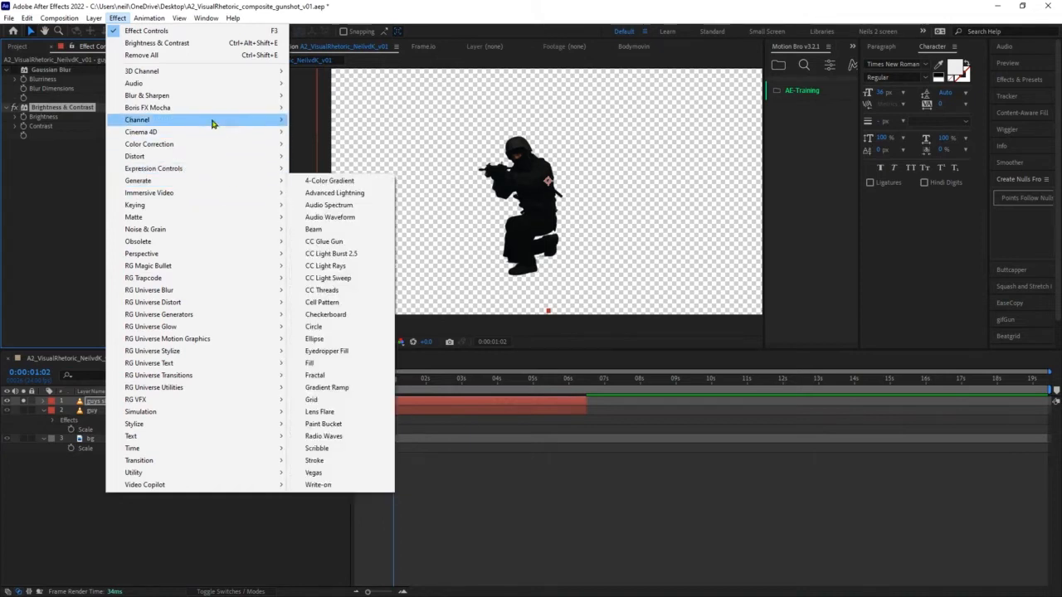
{"action": "mouse_move", "coordinate": [218, 147]}
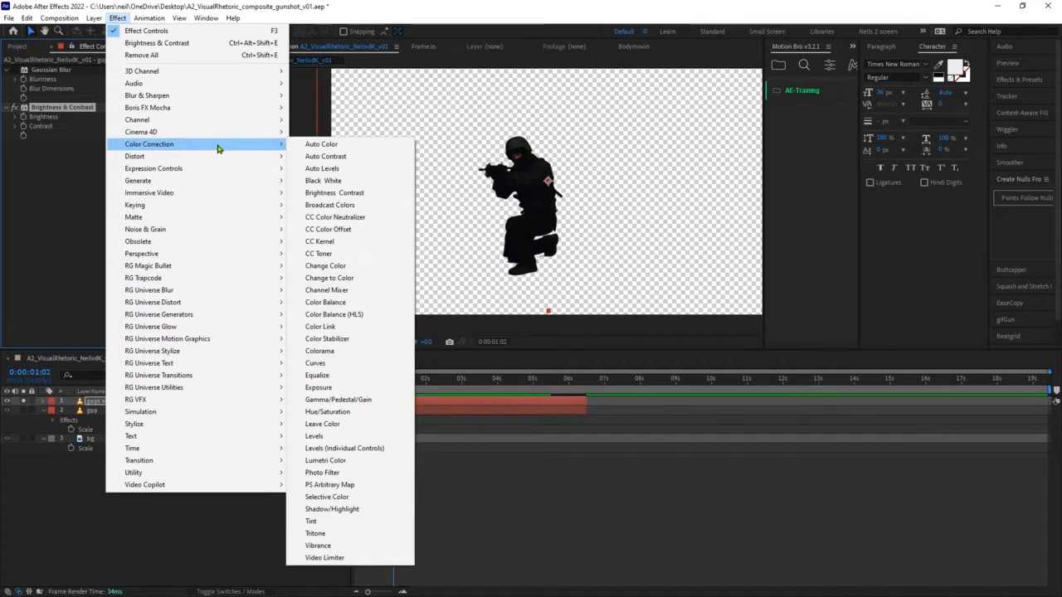
{"action": "left_click", "coordinate": [390, 390]}
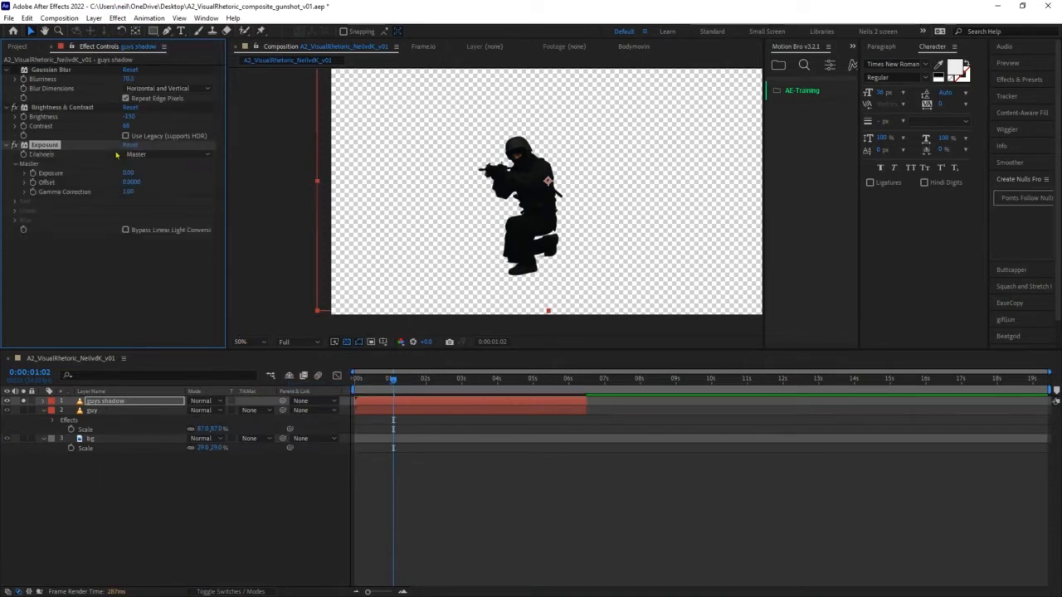
{"action": "left_click", "coordinate": [14, 108]}
{"action": "left_click_drag", "start_coordinate": [127, 172], "coordinate": [50, 173]}
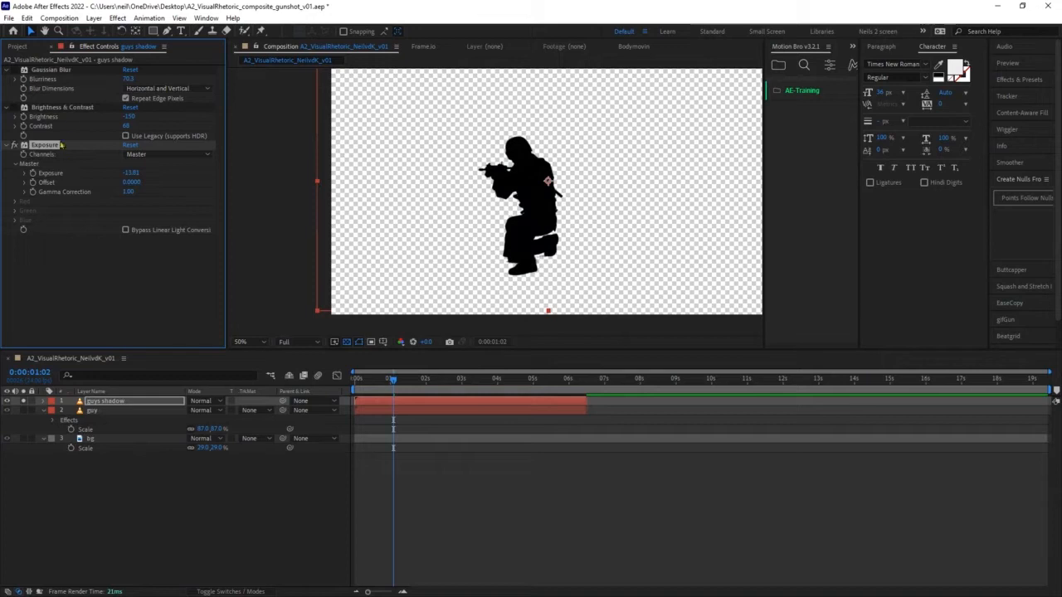
{"action": "left_click", "coordinate": [117, 17]}
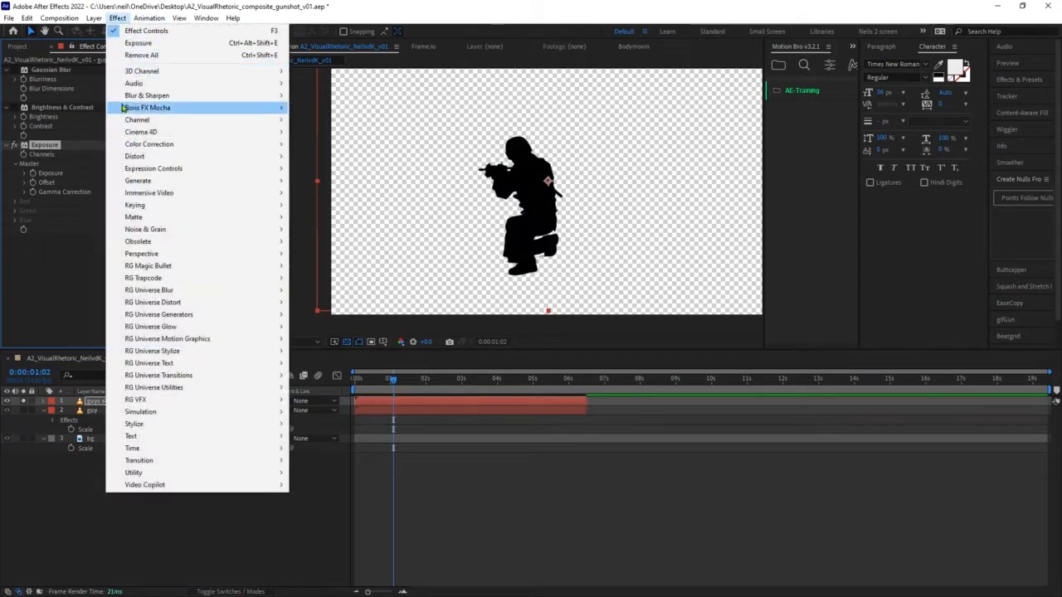
{"action": "mouse_move", "coordinate": [268, 143]}
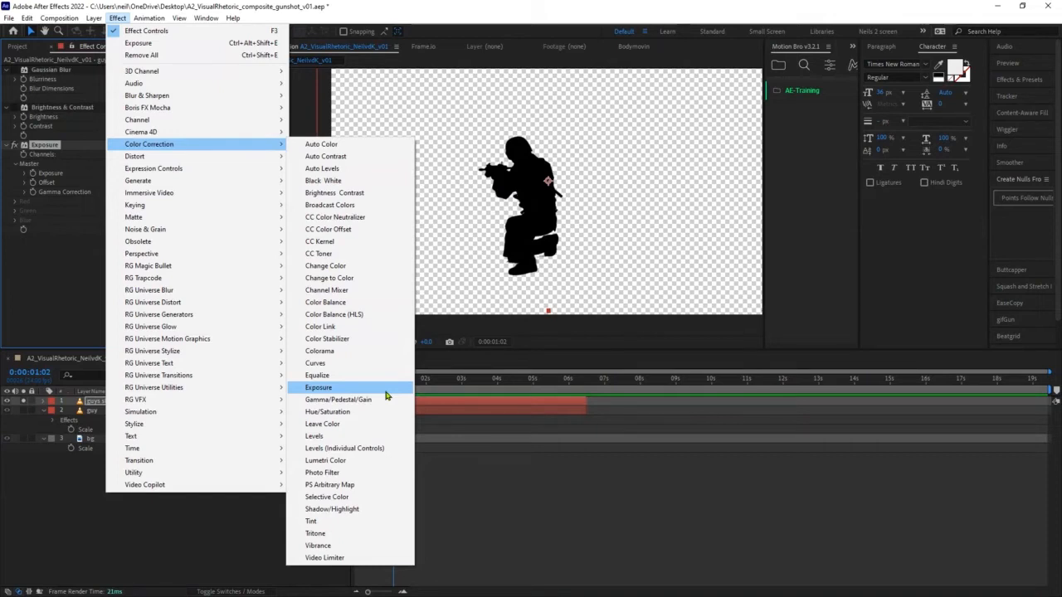
{"action": "left_click", "coordinate": [496, 467]}
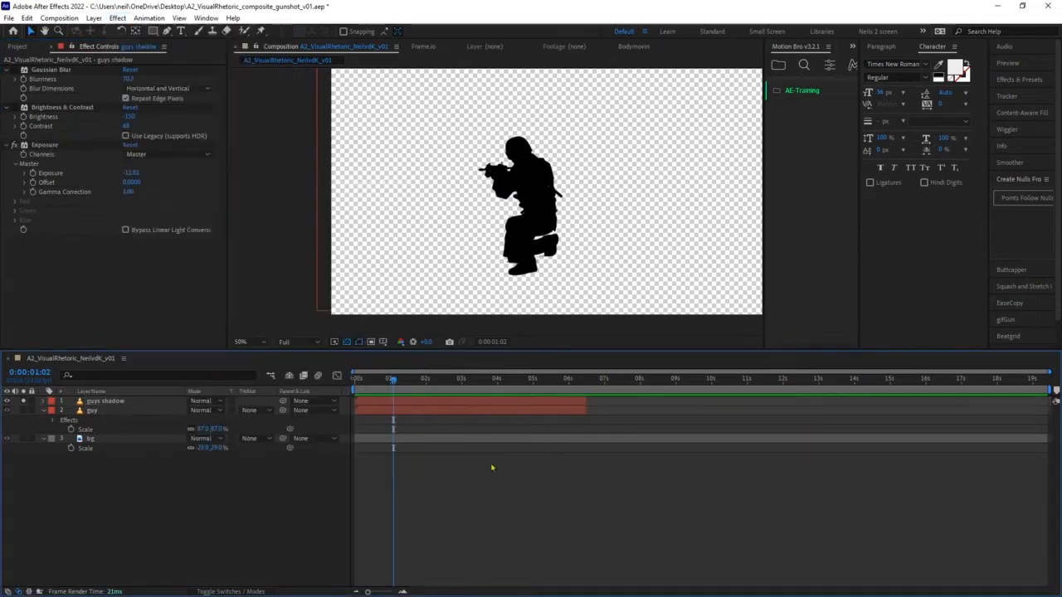
- Turn off solo on the guys shadow layer to show it over the background, and delete its Brightness & Contrast effect
{"action": "left_click", "coordinate": [131, 405]}
{"action": "left_click", "coordinate": [7, 438]}
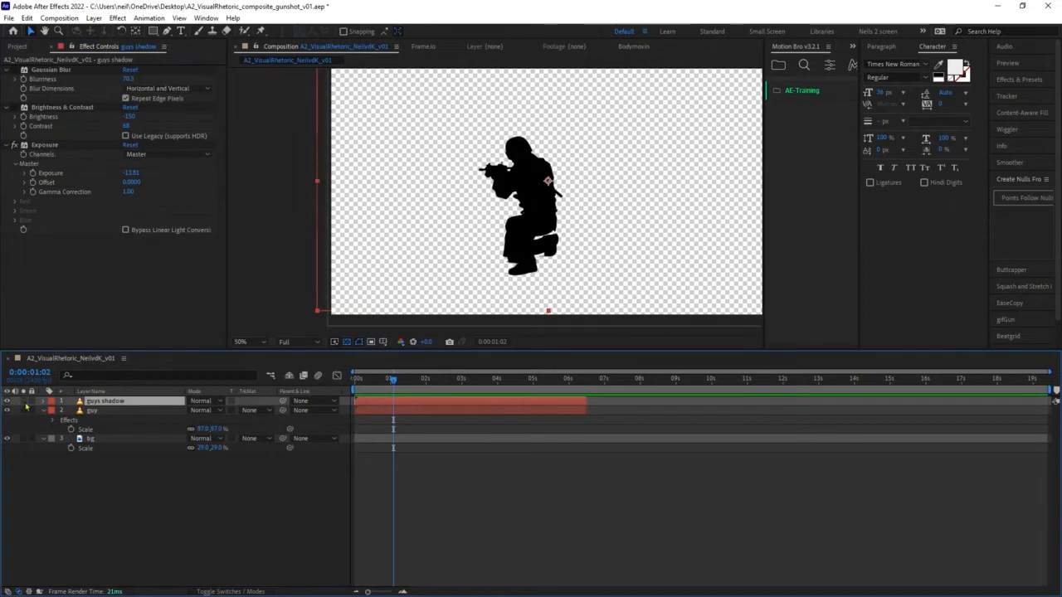
{"action": "left_click", "coordinate": [58, 108]}
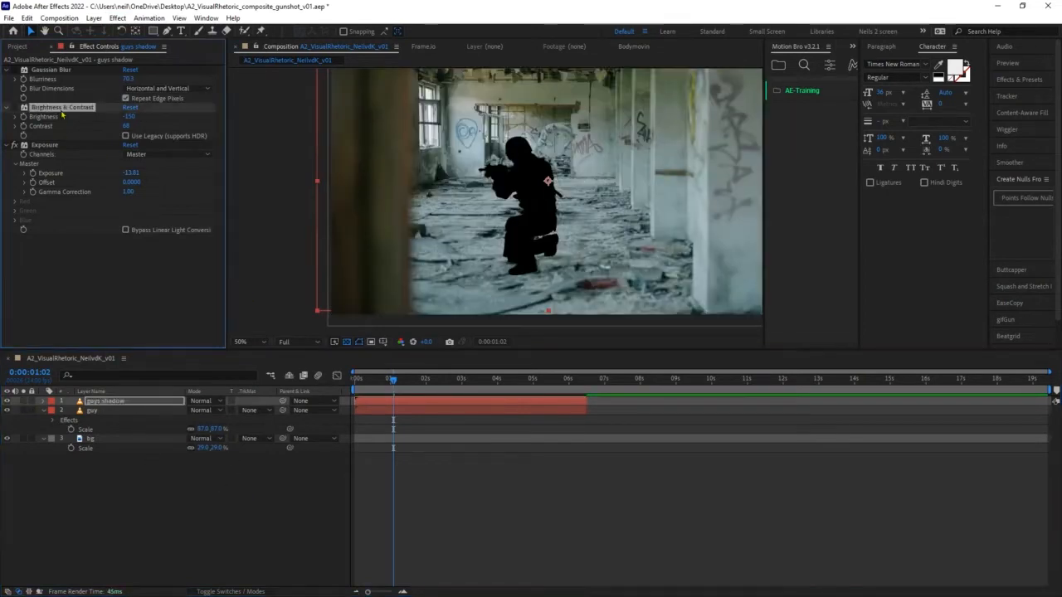
{"action": "key", "text": "Delete"}
- Compare the guys shadow layer with its Gaussian Blur effect enabled and disabled
{"action": "left_click", "coordinate": [46, 70]}
{"action": "left_click", "coordinate": [13, 69]}
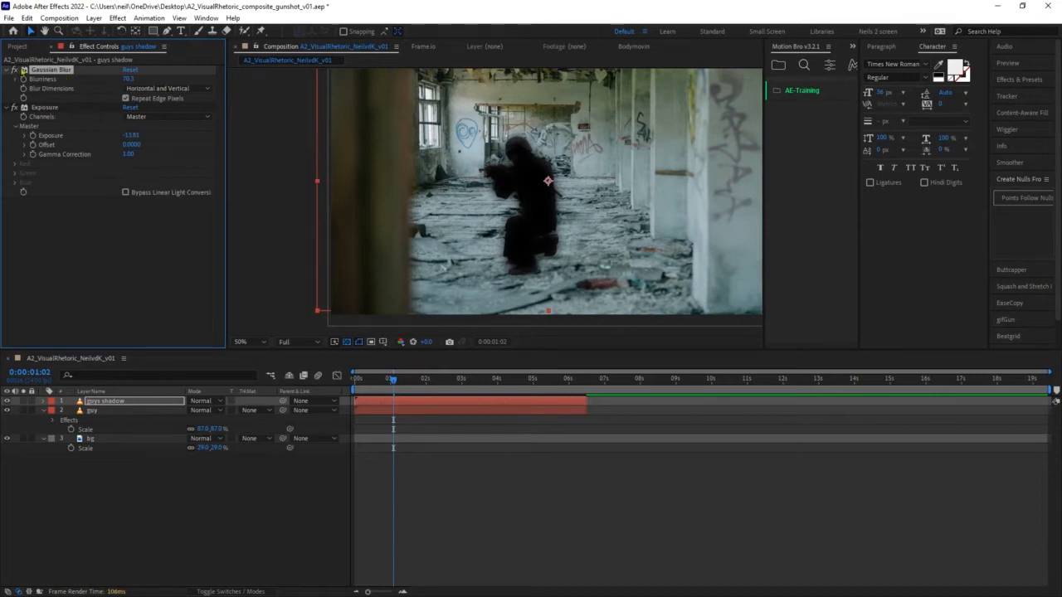
{"action": "left_click", "coordinate": [14, 69]}
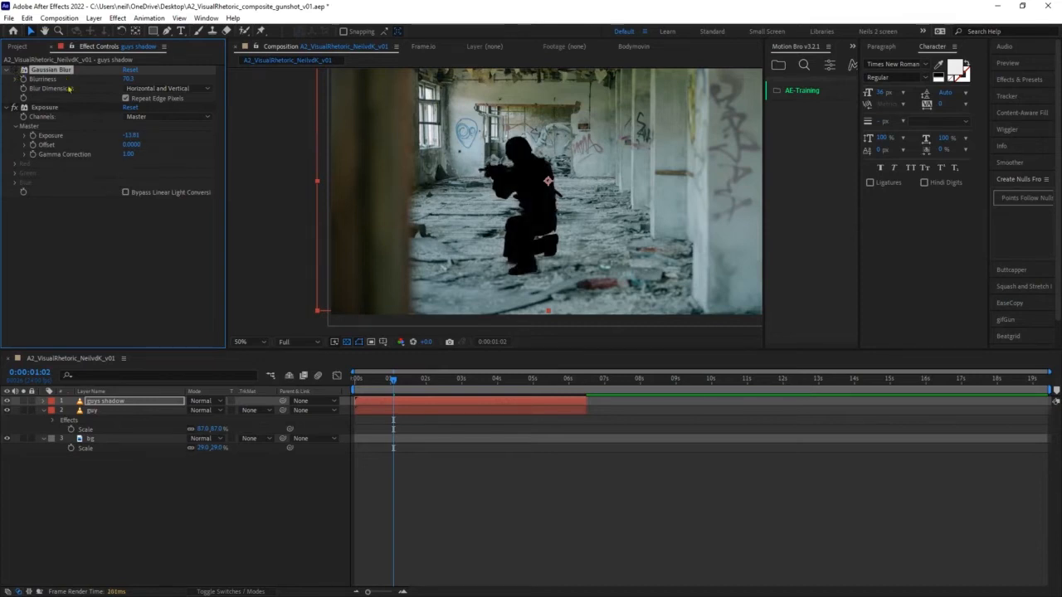
- Show the layer switches and reveal the guys shadow layer's Scale property with its proportions unlinked
{"action": "left_click", "coordinate": [116, 401]}
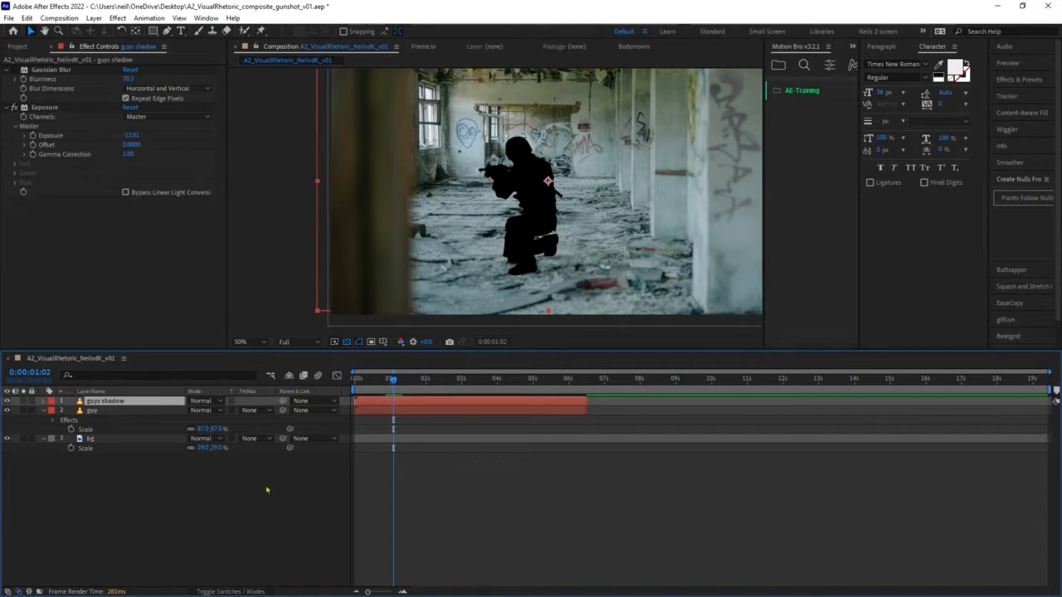
{"action": "left_click", "coordinate": [231, 592]}
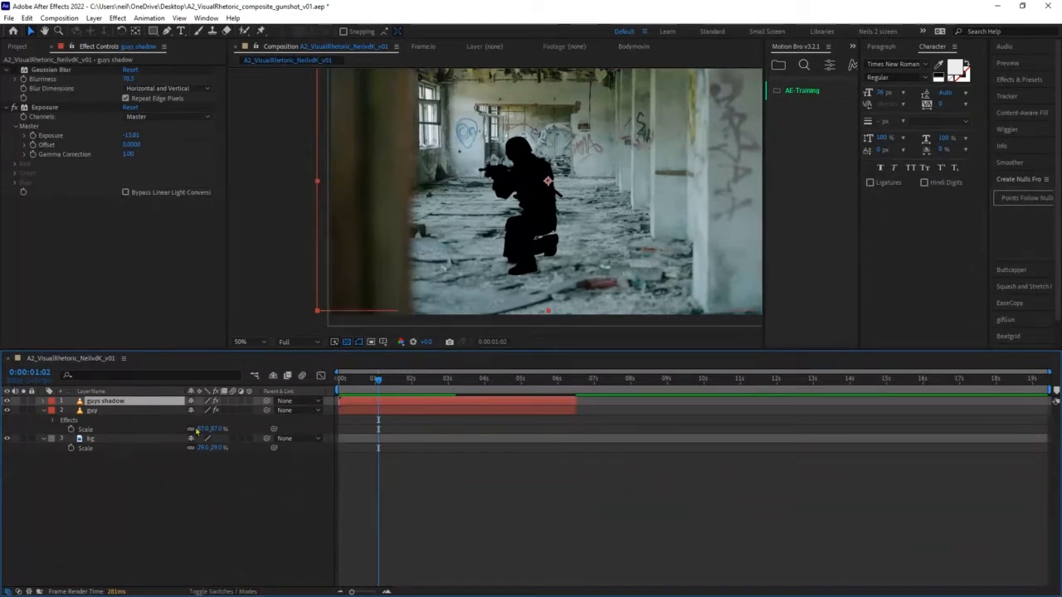
{"action": "key", "text": "s"}
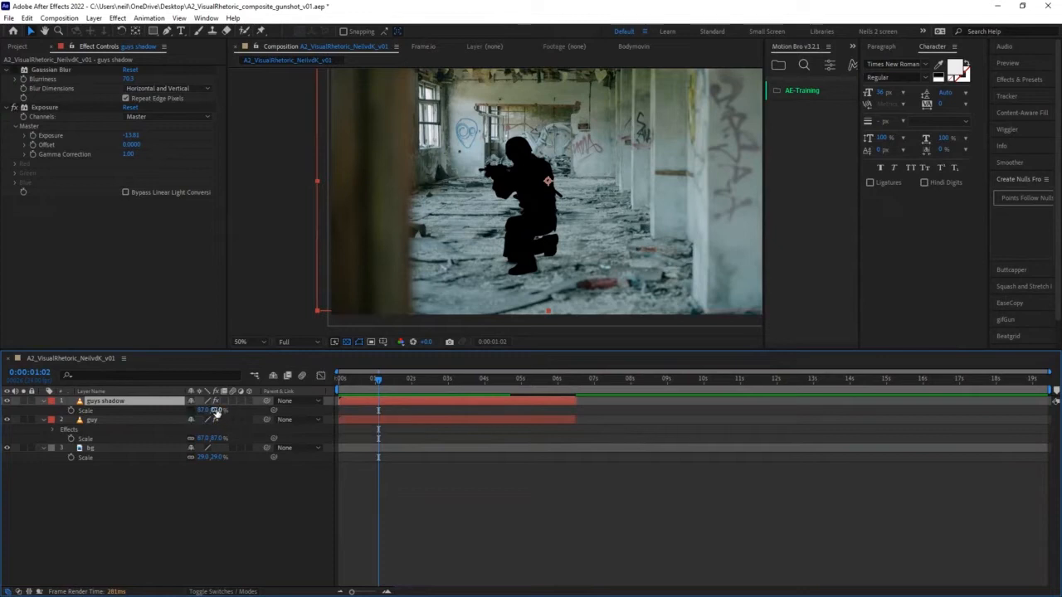
- Try squashing the guys shadow layer vertically around its central anchor point, and undo the scale change
{"action": "left_click_drag", "start_coordinate": [215, 410], "coordinate": [198, 414]}
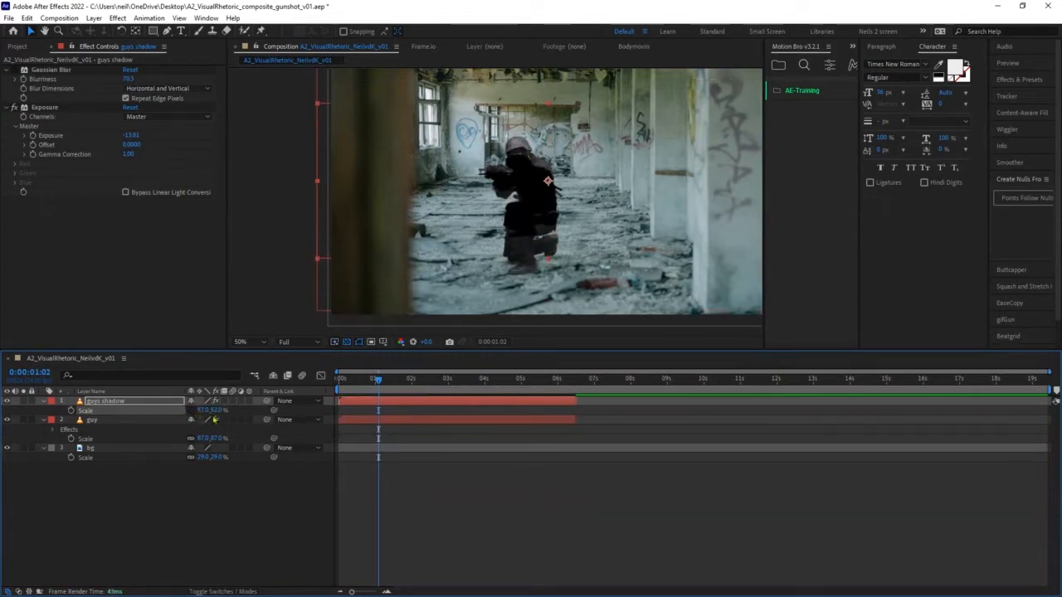
{"action": "key", "text": "ctrl+z"}
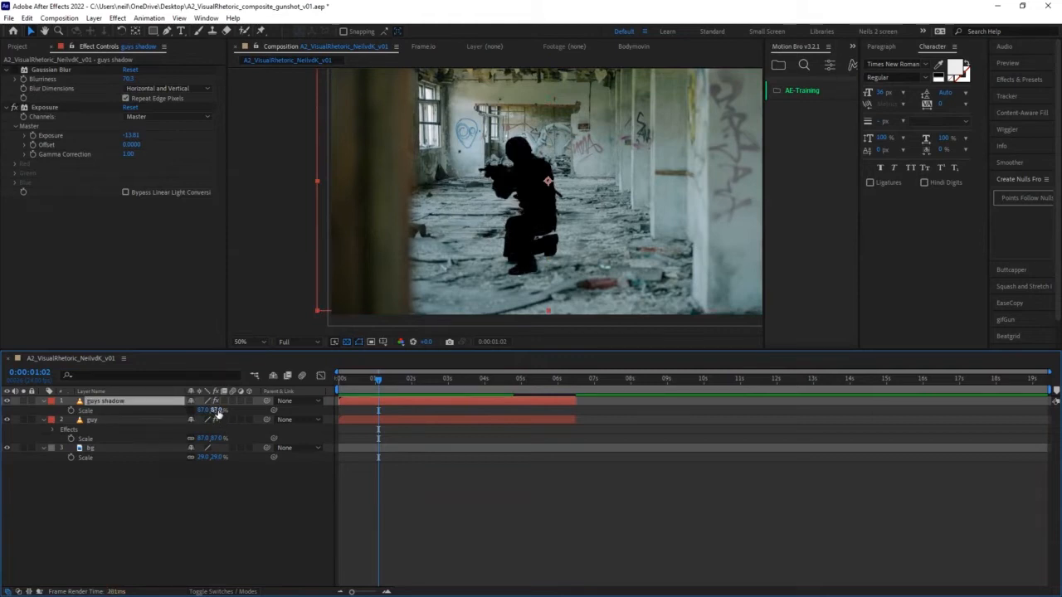
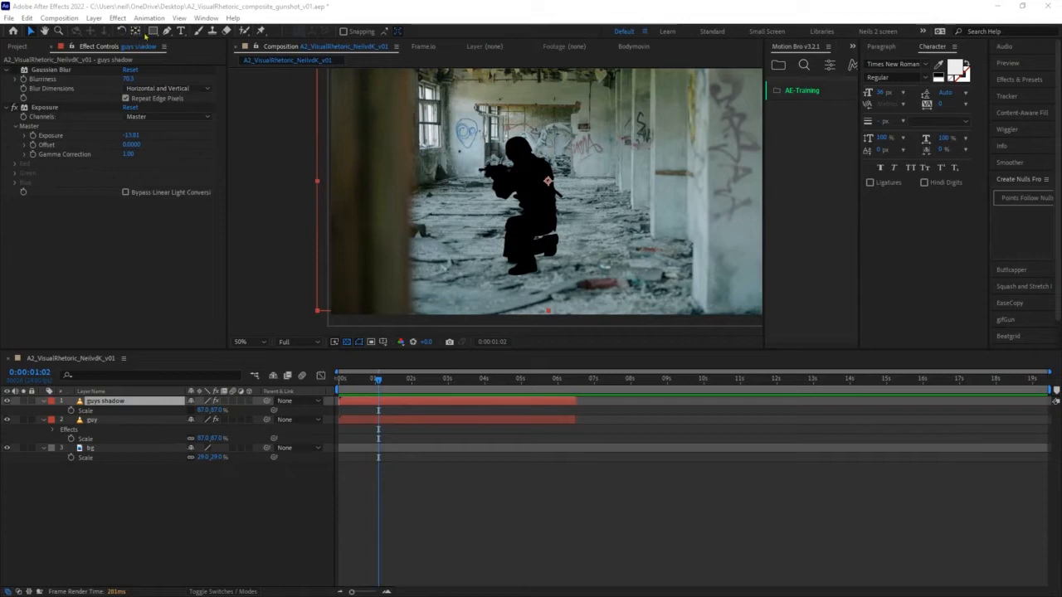
- Move the guys shadow layer's anchor point down to the soldier's feet with the Pan Behind tool
{"action": "left_click", "coordinate": [137, 32]}
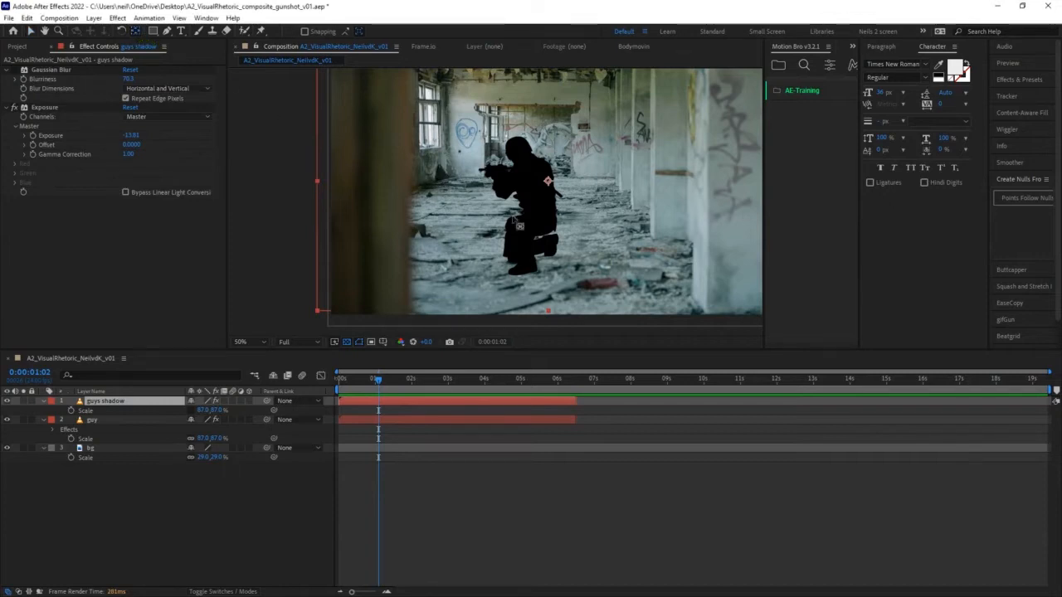
{"action": "left_click_drag", "start_coordinate": [547, 180], "coordinate": [540, 227]}
{"action": "left_click_drag", "start_coordinate": [531, 271], "coordinate": [533, 266]}
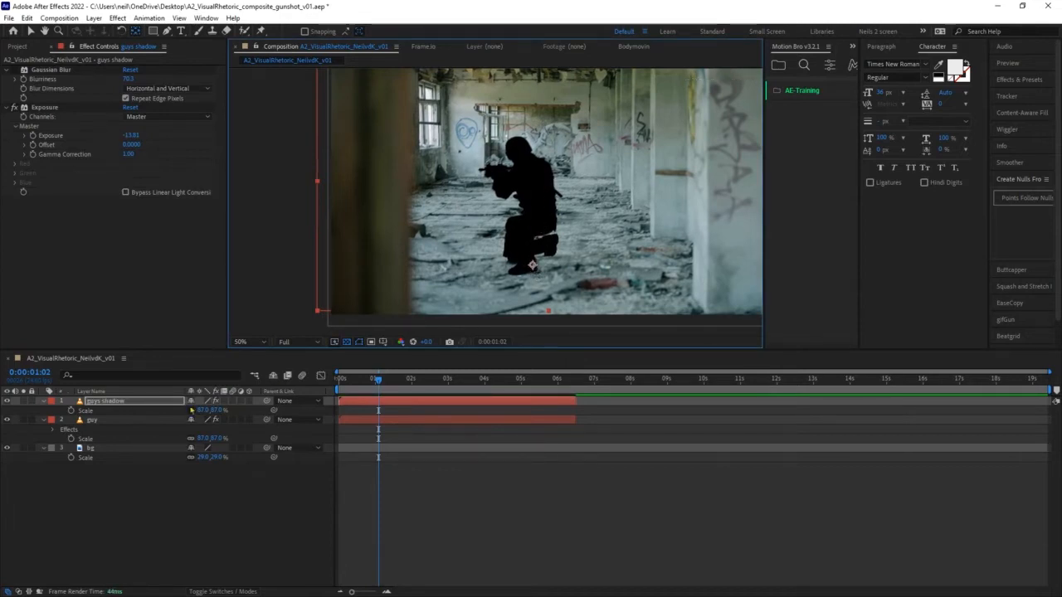
- Flip and squash the guys shadow layer by setting its vertical scale to -14%, and nudge it up against the soldier's feet
{"action": "left_click", "coordinate": [96, 406]}
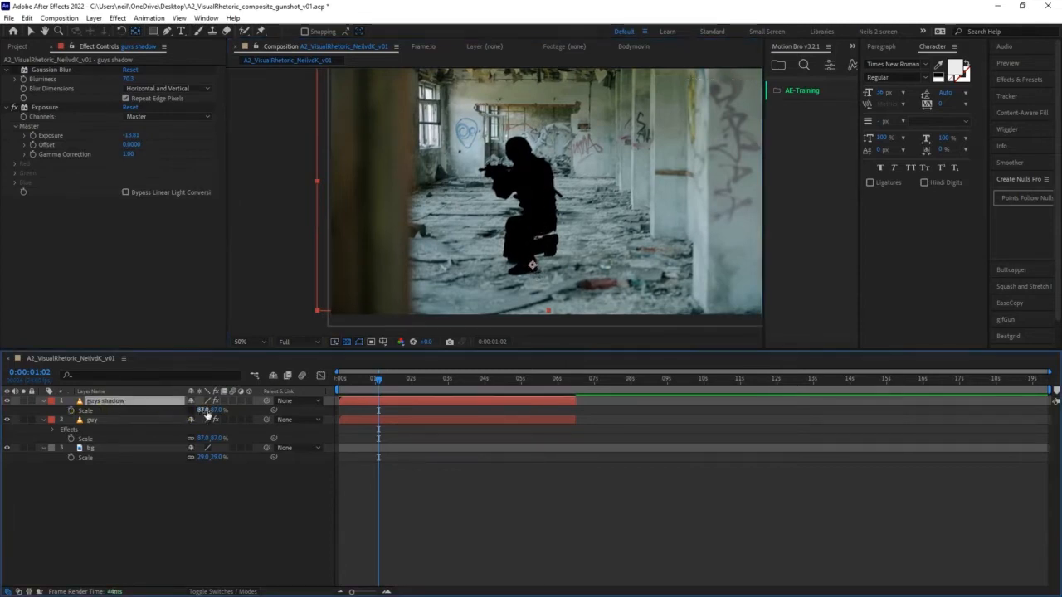
{"action": "left_click_drag", "start_coordinate": [218, 411], "coordinate": [176, 421]}
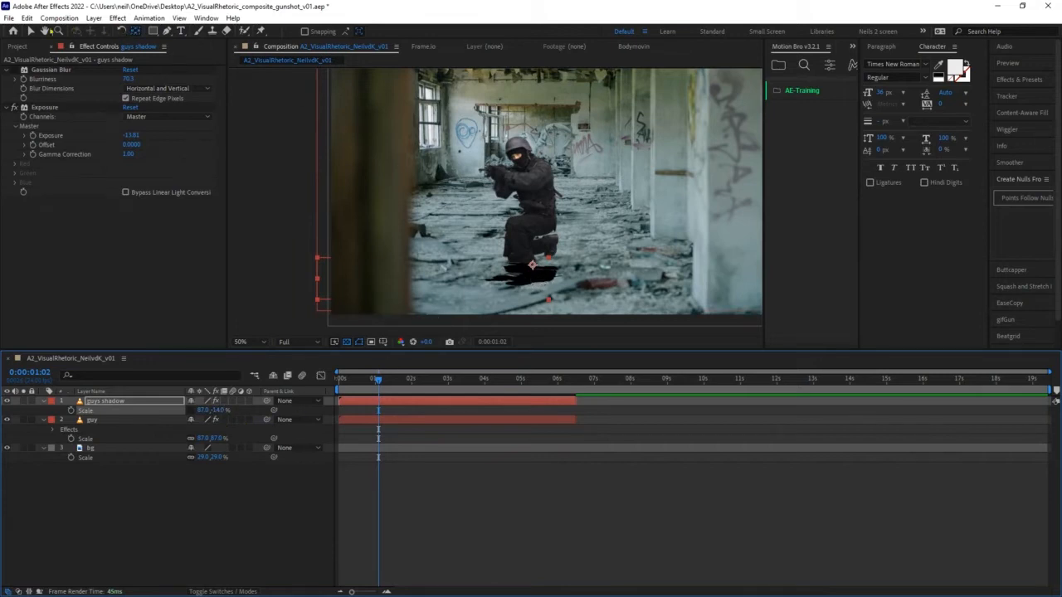
{"action": "left_click", "coordinate": [30, 31]}
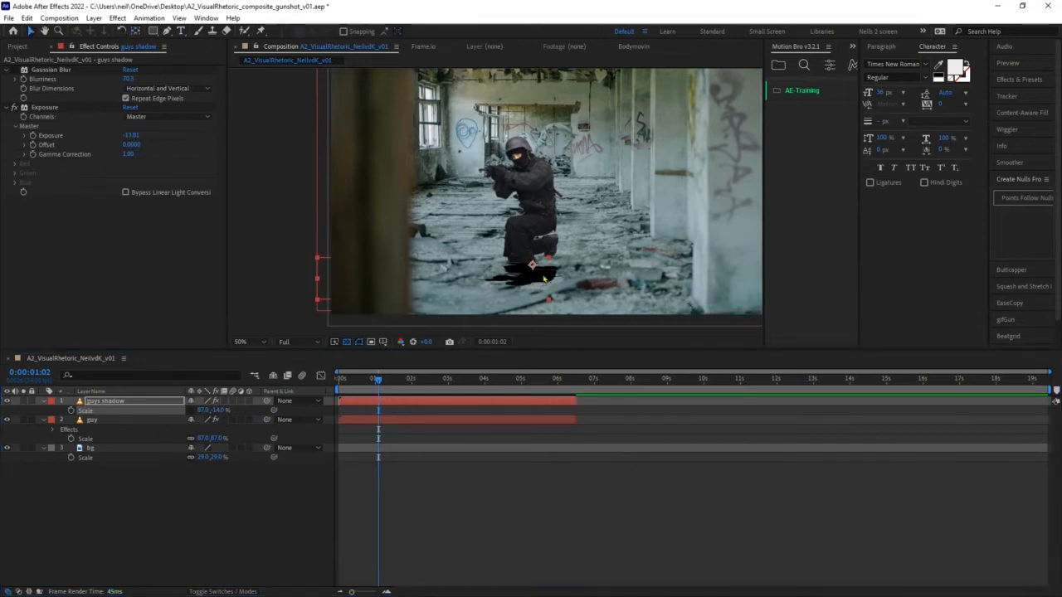
{"action": "left_click_drag", "start_coordinate": [544, 280], "coordinate": [544, 273]}
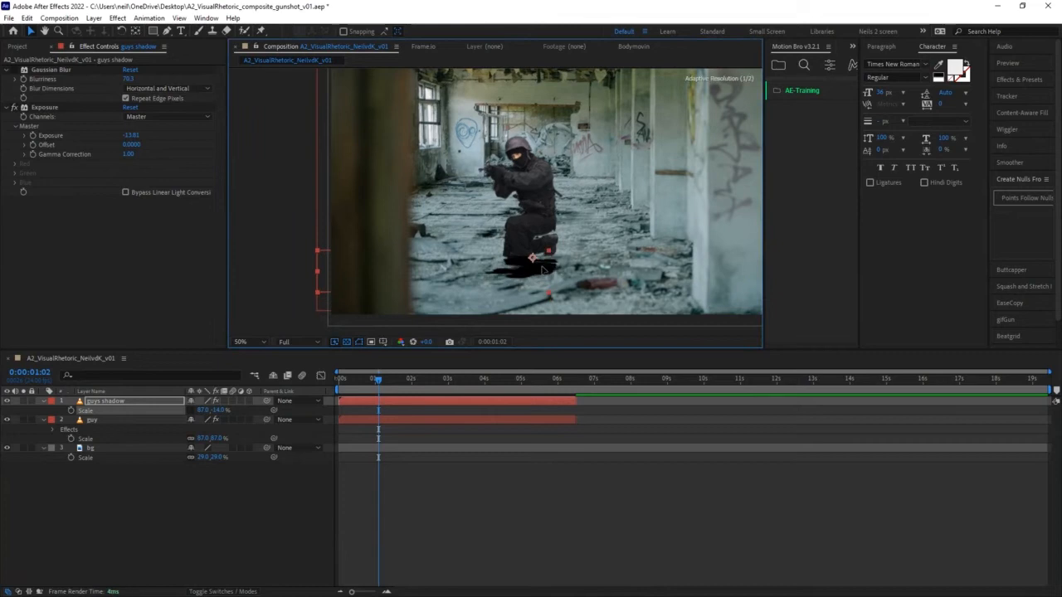
- Enable Gaussian Blur on the guys shadow layer and place that layer beneath the guy layer
{"action": "left_click", "coordinate": [22, 73]}
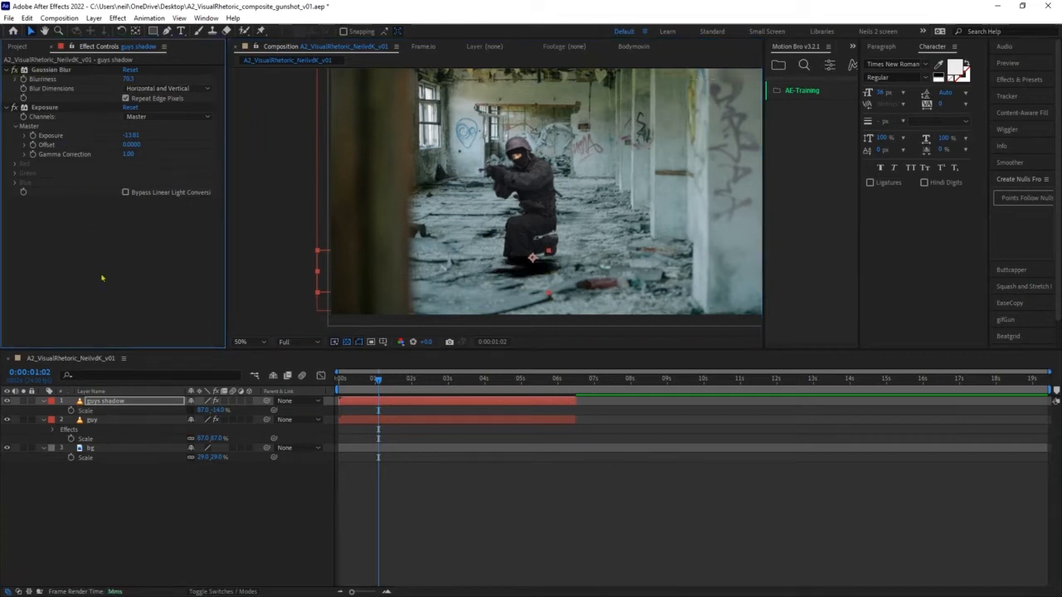
{"action": "left_click", "coordinate": [126, 402]}
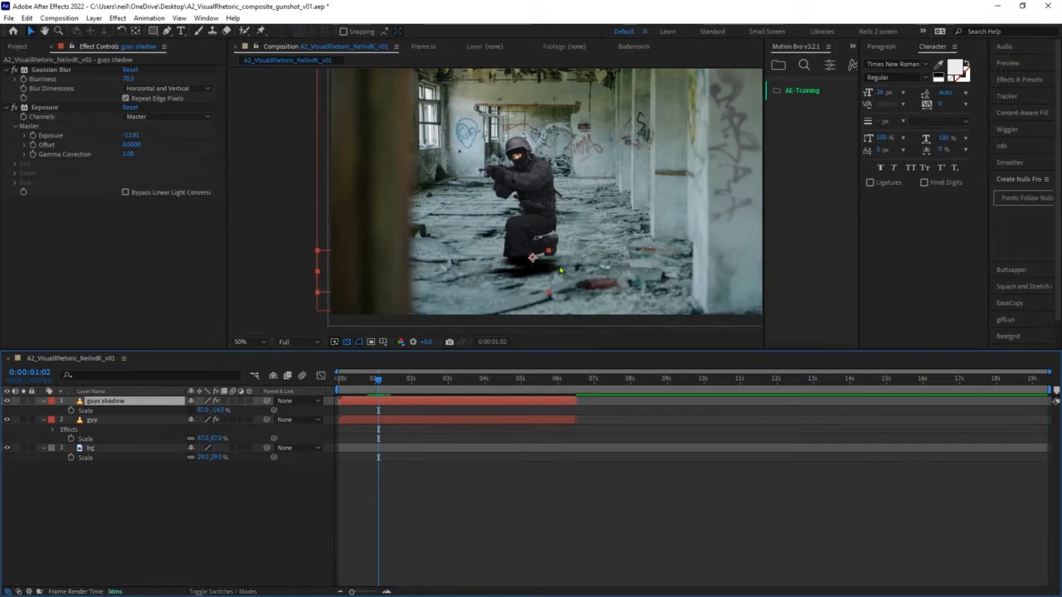
{"action": "mouse_move", "coordinate": [378, 380]}
{"action": "left_mouse_down"}
{"action": "mouse_move", "coordinate": [328, 384]}
{"action": "mouse_move", "coordinate": [431, 380]}
{"action": "mouse_move", "coordinate": [364, 384]}
{"action": "left_mouse_up"}
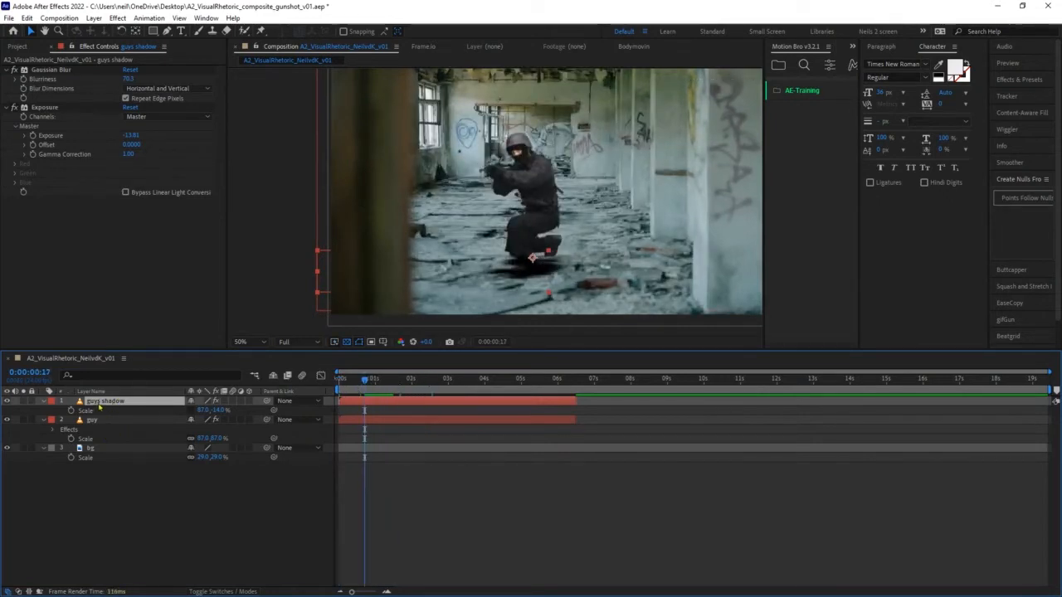
{"action": "left_click_drag", "start_coordinate": [99, 404], "coordinate": [101, 430]}
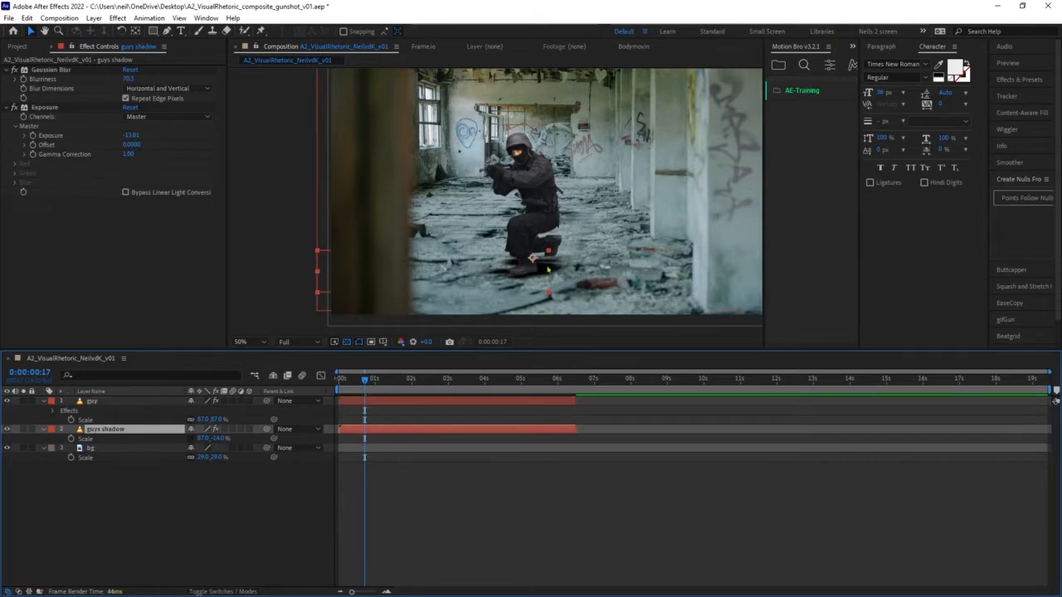
- Set the guys shadow layer's vertical scale to -24% and reposition it under the kneeling soldier's feet
{"action": "left_click_drag", "start_coordinate": [548, 270], "coordinate": [541, 279]}
{"action": "left_click_drag", "start_coordinate": [217, 439], "coordinate": [210, 438]}
{"action": "left_click", "coordinate": [531, 290]}
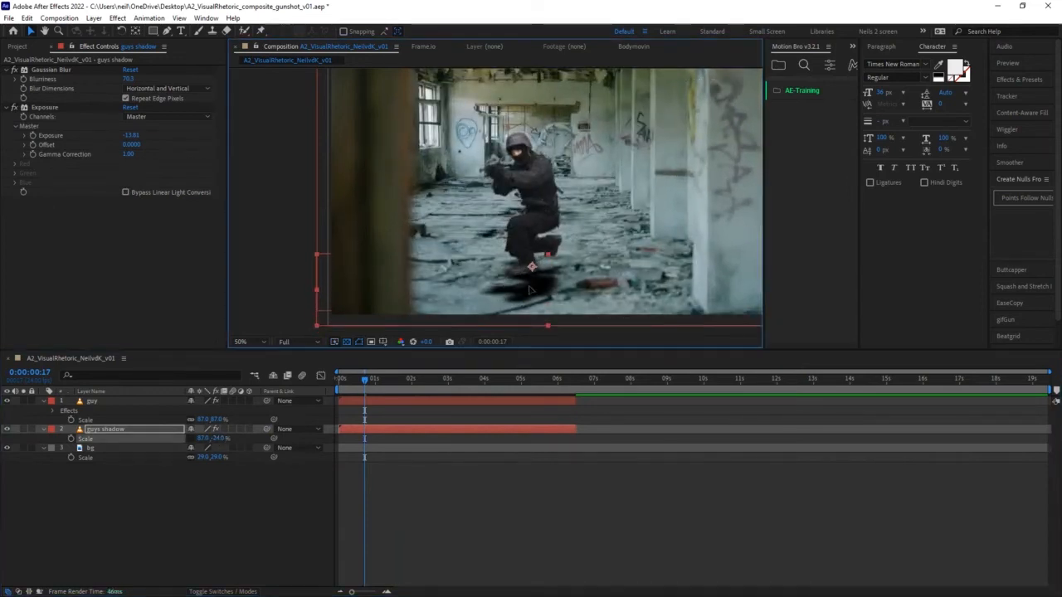
{"action": "left_click_drag", "start_coordinate": [531, 290], "coordinate": [533, 291]}
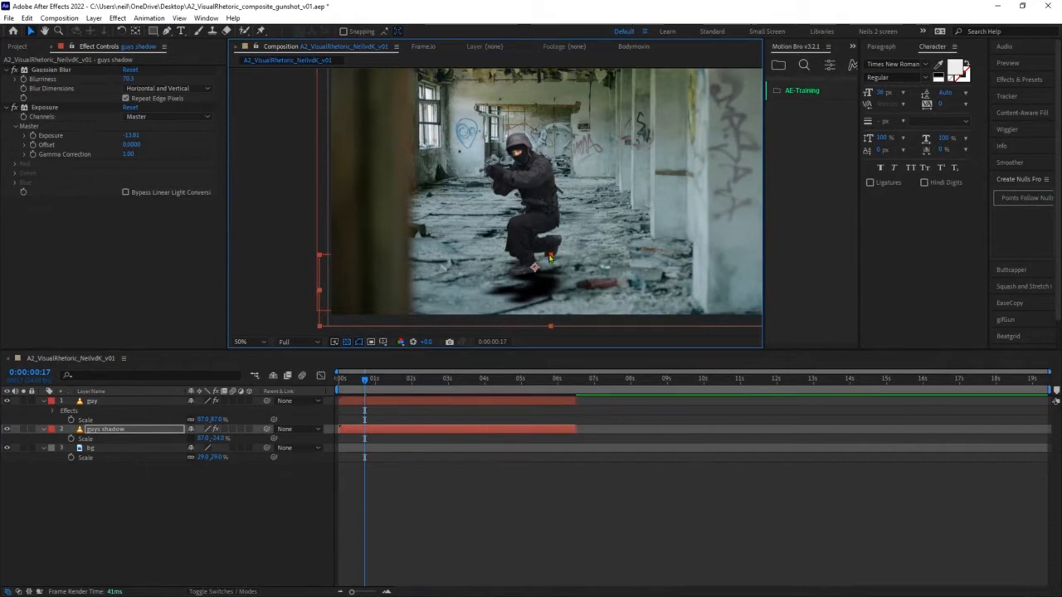
{"action": "mouse_move", "coordinate": [544, 288]}
{"action": "left_mouse_down"}
{"action": "mouse_move", "coordinate": [544, 273]}
{"action": "mouse_move", "coordinate": [545, 291]}
{"action": "left_mouse_up"}
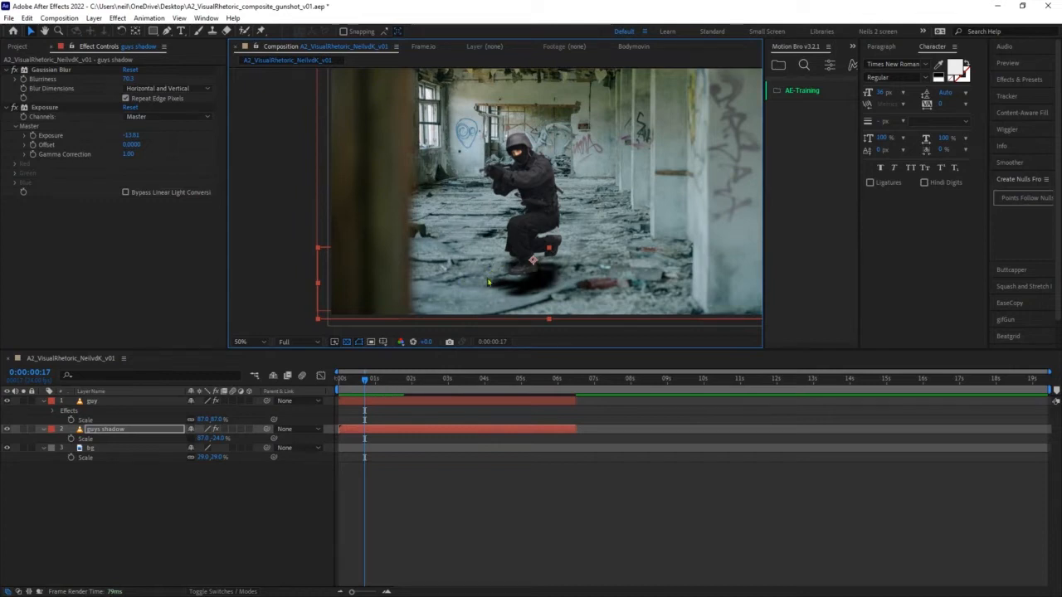
- Reveal the guys shadow layer's Opacity property and lower it to 85%
{"action": "left_click", "coordinate": [158, 433]}
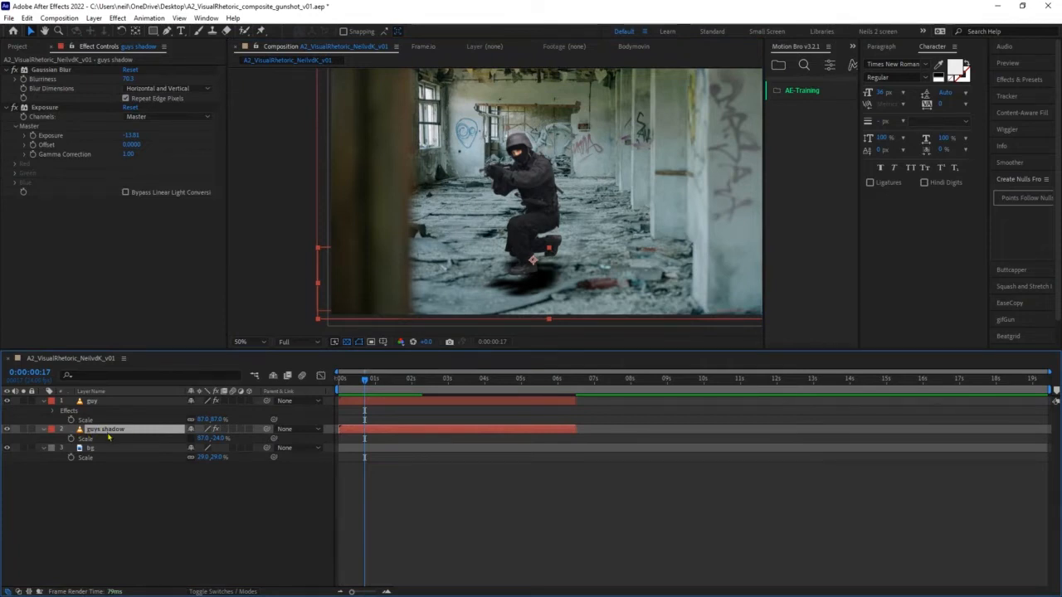
{"action": "key", "text": "t"}
{"action": "left_click_drag", "start_coordinate": [195, 438], "coordinate": [182, 438]}
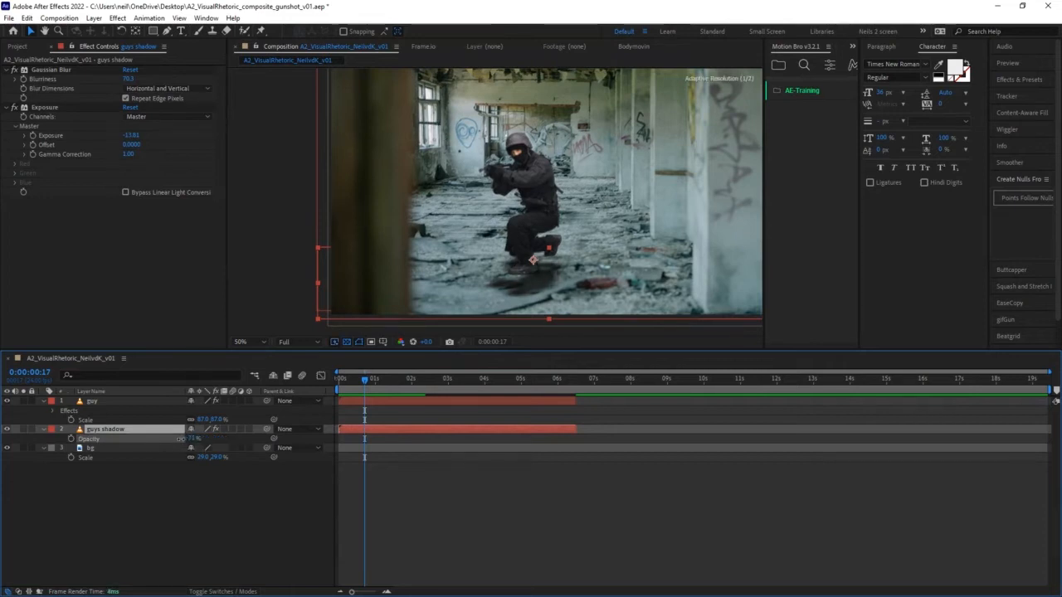
- Show the layers' blending modes, try Multiply on the guys shadow layer, and set its mode to Darken
{"action": "left_click", "coordinate": [222, 592]}
{"action": "left_click", "coordinate": [212, 429]}
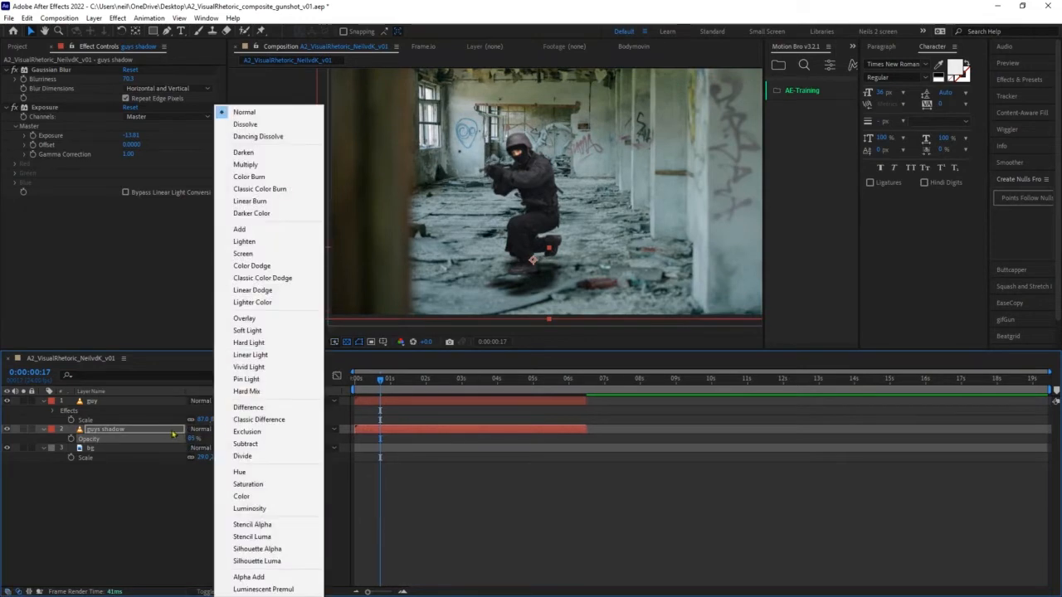
{"action": "left_click", "coordinate": [287, 165]}
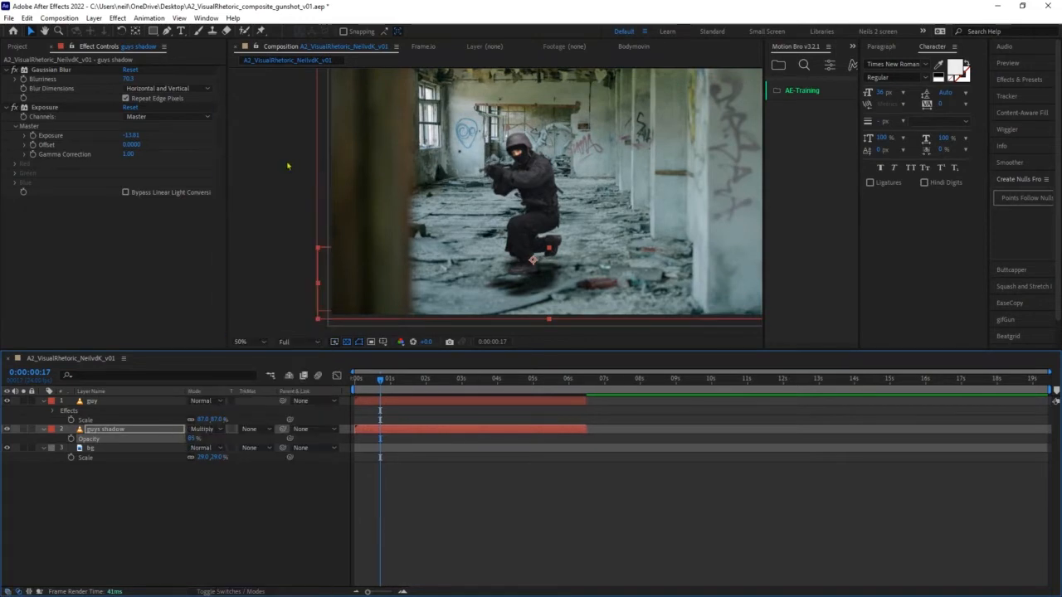
{"action": "left_click", "coordinate": [212, 429]}
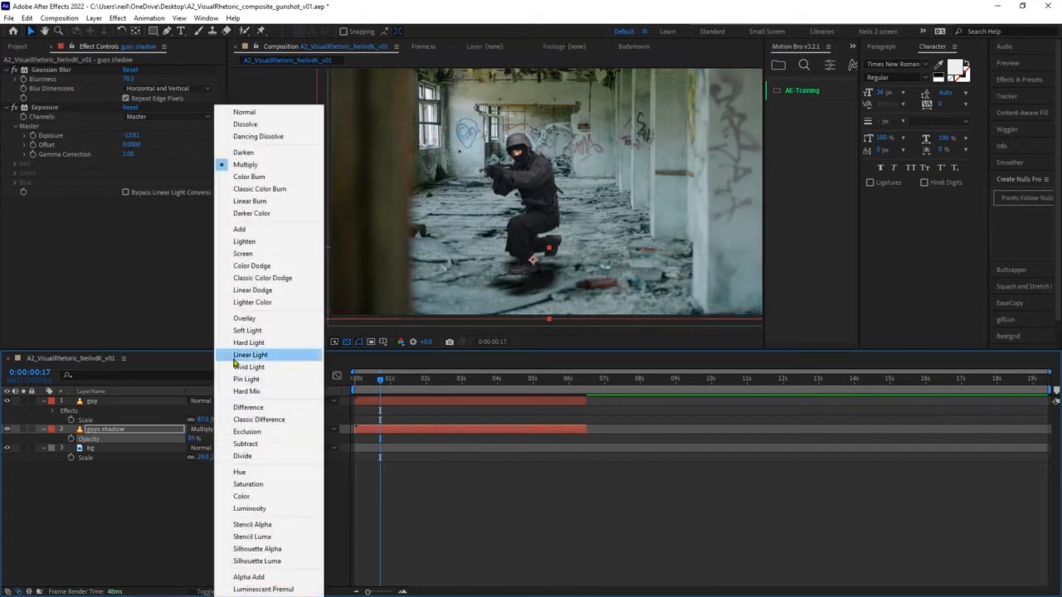
{"action": "left_click", "coordinate": [283, 155]}
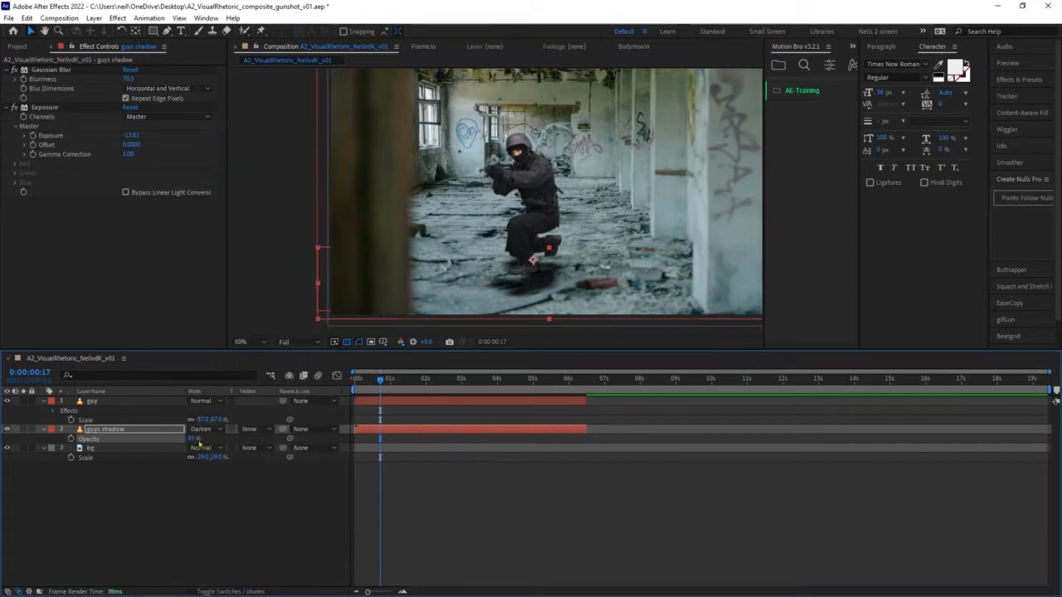
- Raise the guys shadow layer's opacity to 91% and preview the composition from the start
{"action": "left_click_drag", "start_coordinate": [192, 439], "coordinate": [209, 441]}
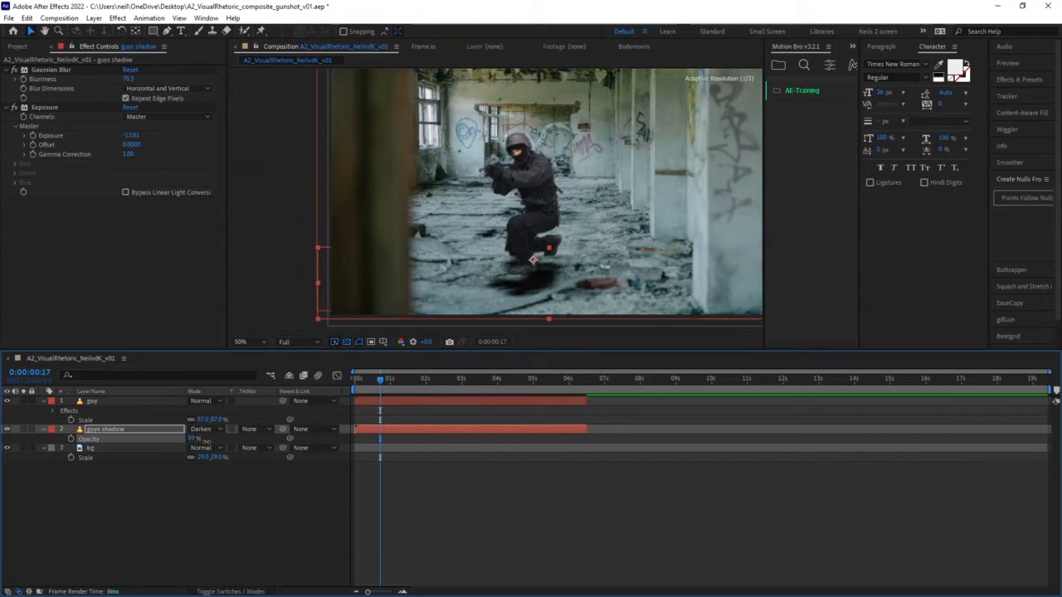
{"action": "left_click", "coordinate": [355, 380]}
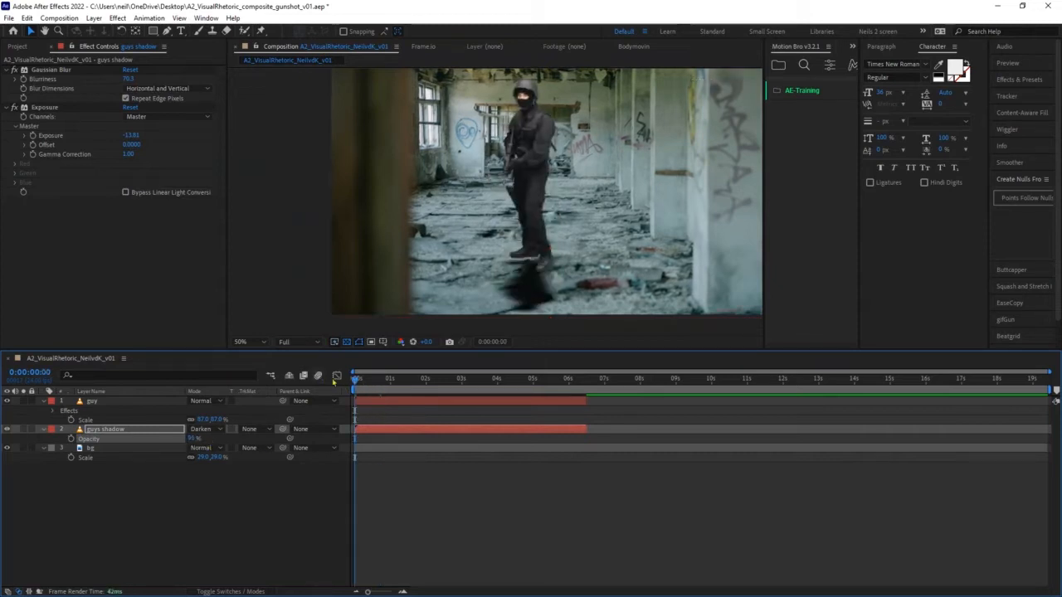
{"action": "key", "text": "space"}
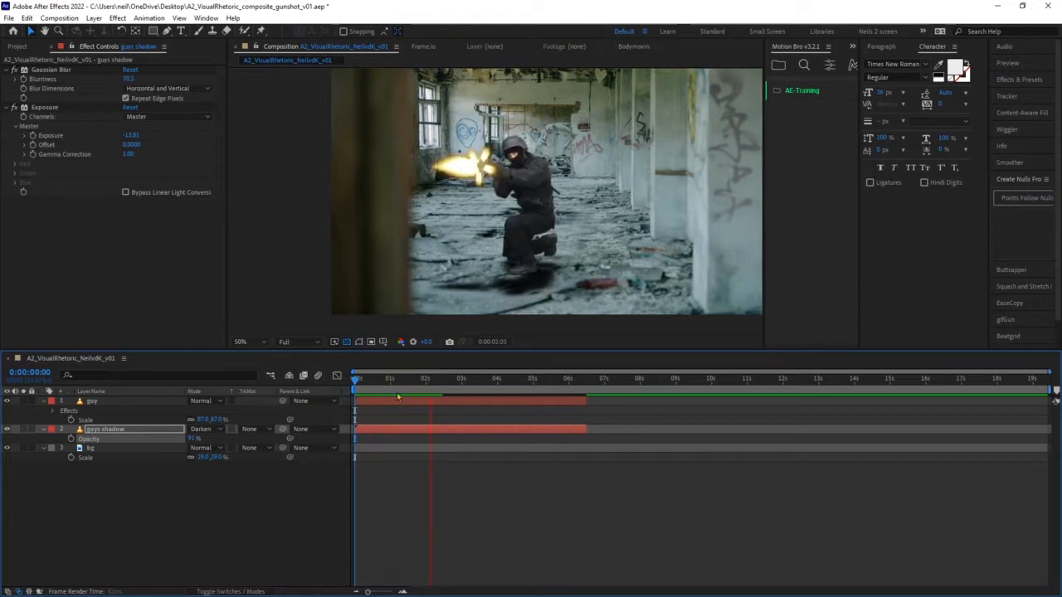
{"action": "key", "text": "space"}
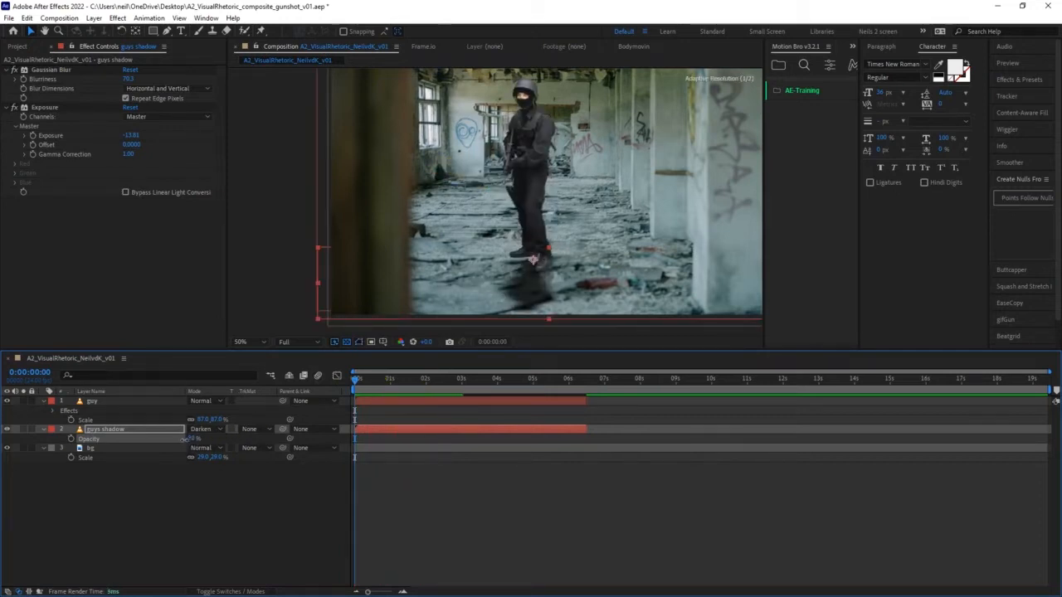
- Reduce the guys shadow layer's opacity to 63% and play the composition again from the first frame
{"action": "left_click_drag", "start_coordinate": [177, 440], "coordinate": [169, 441]}
{"action": "left_click_drag", "start_coordinate": [397, 381], "coordinate": [343, 384]}
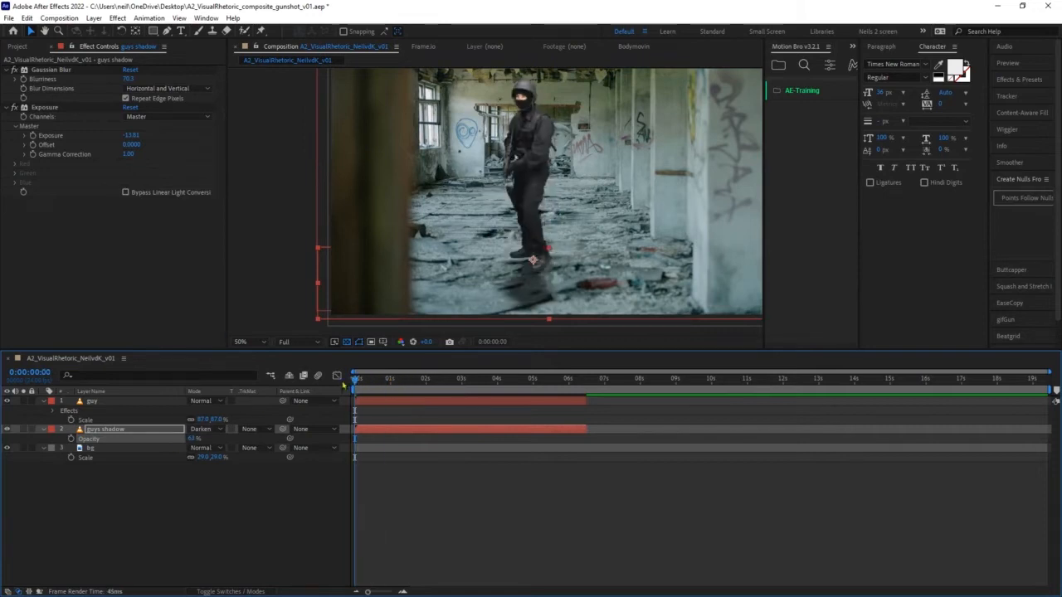
{"action": "key", "text": "space"}
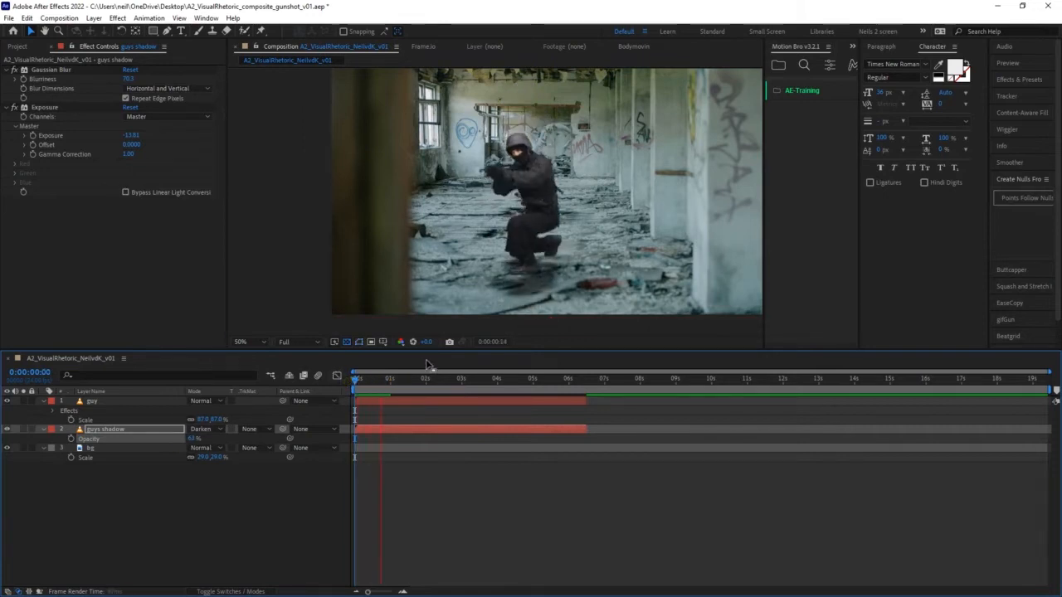
- Increase the shadow's Gaussian Blur Blurriness to 102.6, preview the result from the start, and park the playhead at 0:00:00:19
{"action": "left_click", "coordinate": [369, 381]}
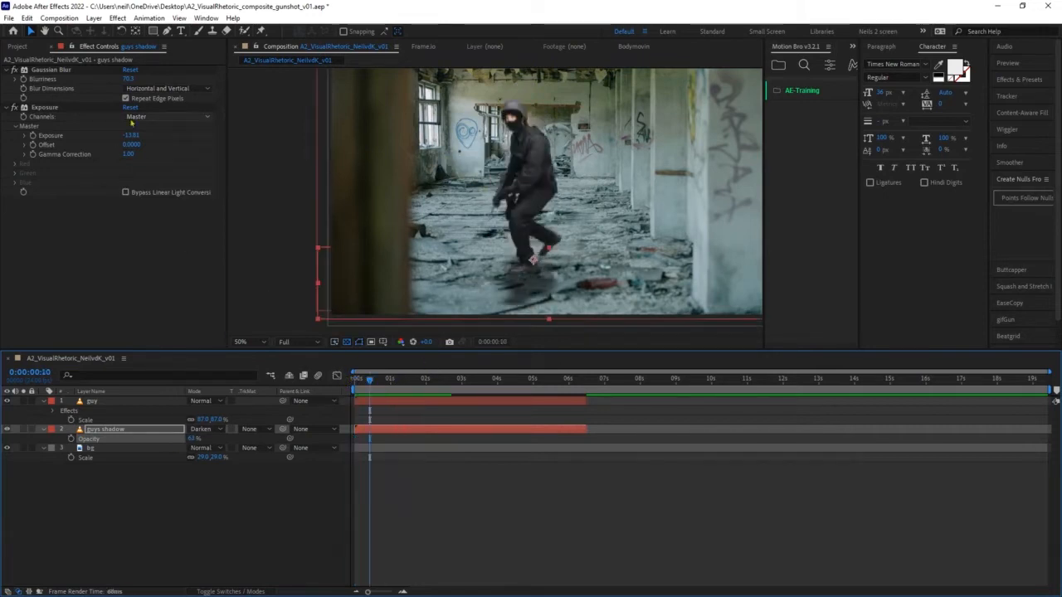
{"action": "left_click_drag", "start_coordinate": [128, 78], "coordinate": [172, 81]}
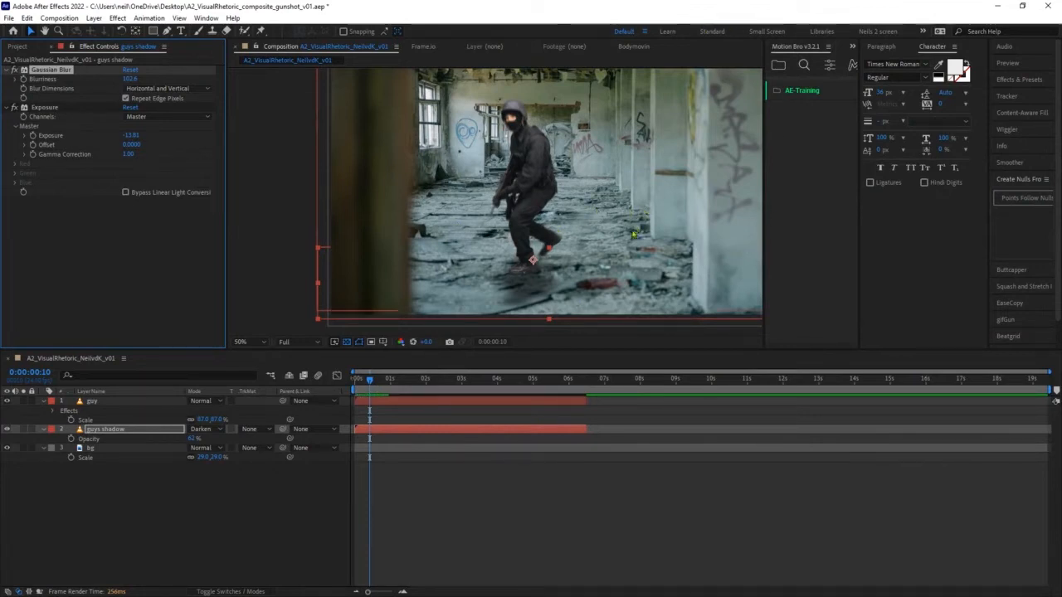
{"action": "left_click_drag", "start_coordinate": [370, 381], "coordinate": [349, 388]}
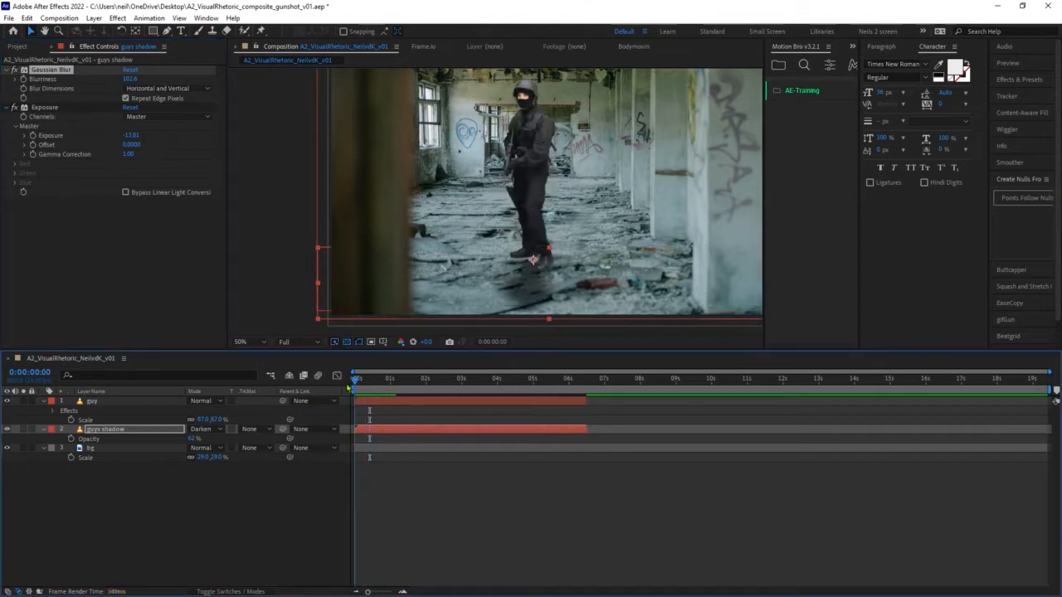
{"action": "key", "text": "space"}
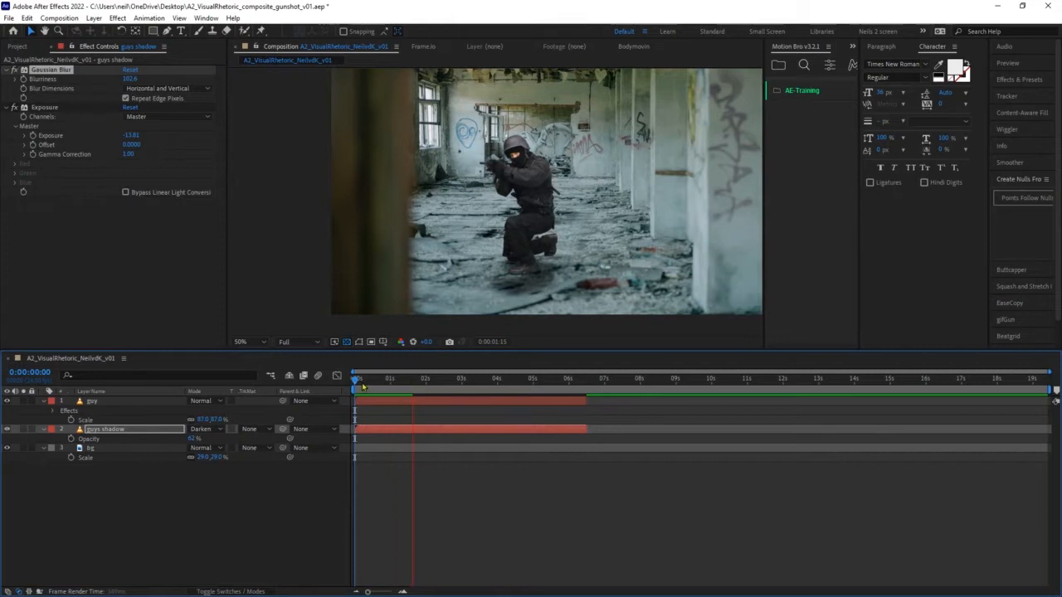
{"action": "mouse_move", "coordinate": [377, 386]}
{"action": "left_mouse_down"}
{"action": "mouse_move", "coordinate": [398, 385]}
{"action": "mouse_move", "coordinate": [382, 383]}
{"action": "left_mouse_up"}
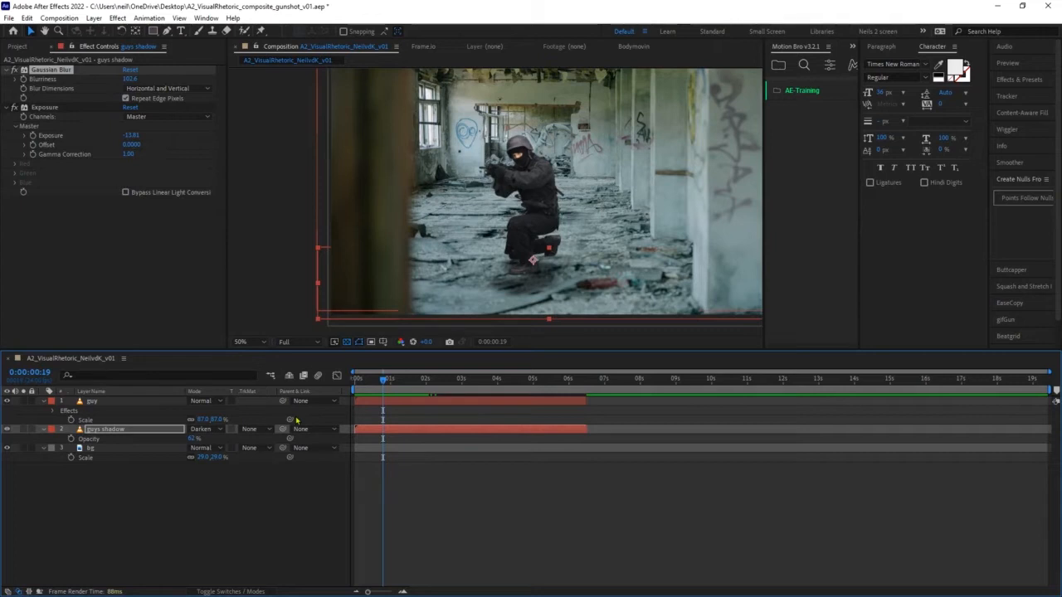
- Expand the guys shadow layer's Transform properties, set its vertical scale to -14%, and shift it to about 756, 838 under the feet
{"action": "left_click", "coordinate": [139, 433]}
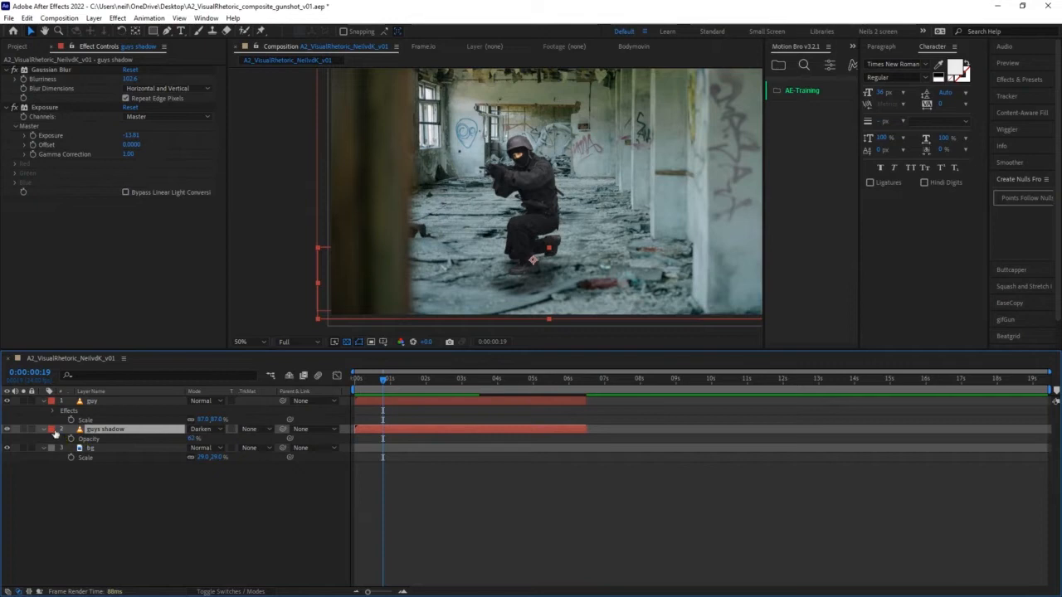
{"action": "left_click", "coordinate": [43, 430]}
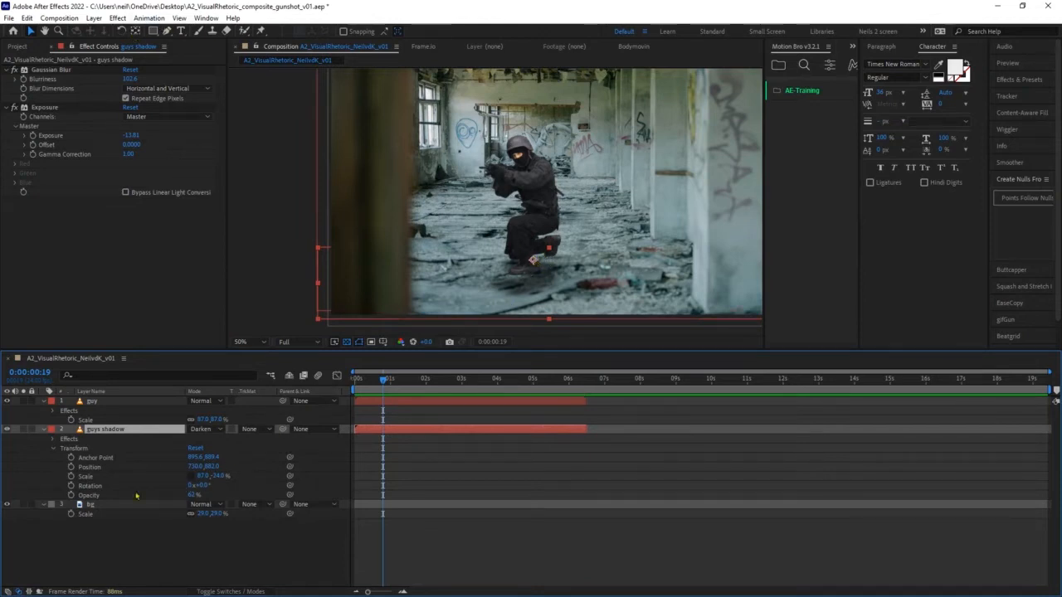
{"action": "mouse_move", "coordinate": [217, 477]}
{"action": "left_mouse_down"}
{"action": "mouse_move", "coordinate": [271, 472]}
{"action": "mouse_move", "coordinate": [231, 487]}
{"action": "left_mouse_up"}
{"action": "key", "text": "Return"}
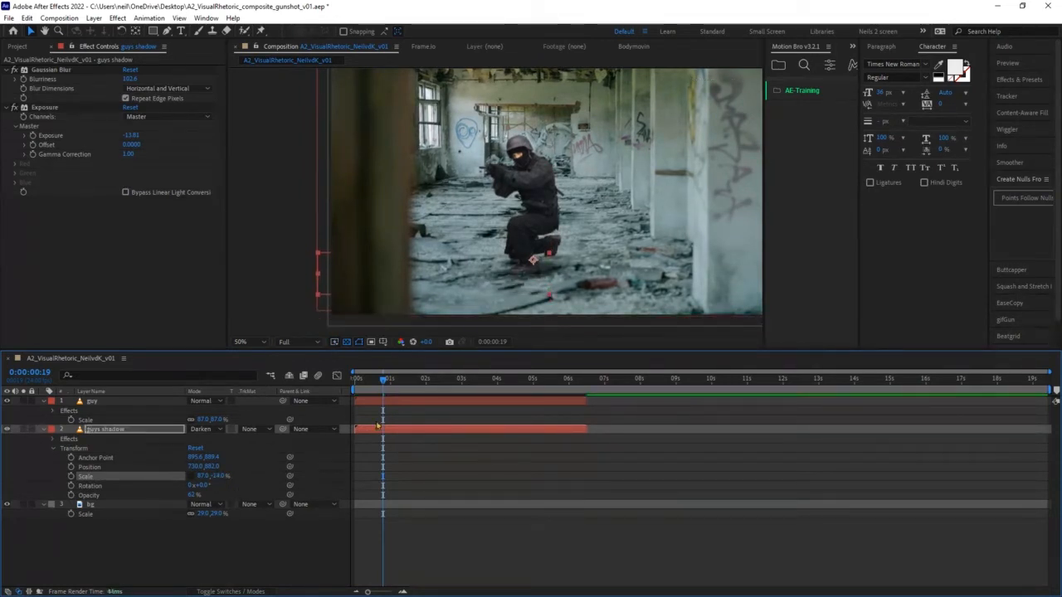
{"action": "left_click_drag", "start_coordinate": [513, 284], "coordinate": [524, 280]}
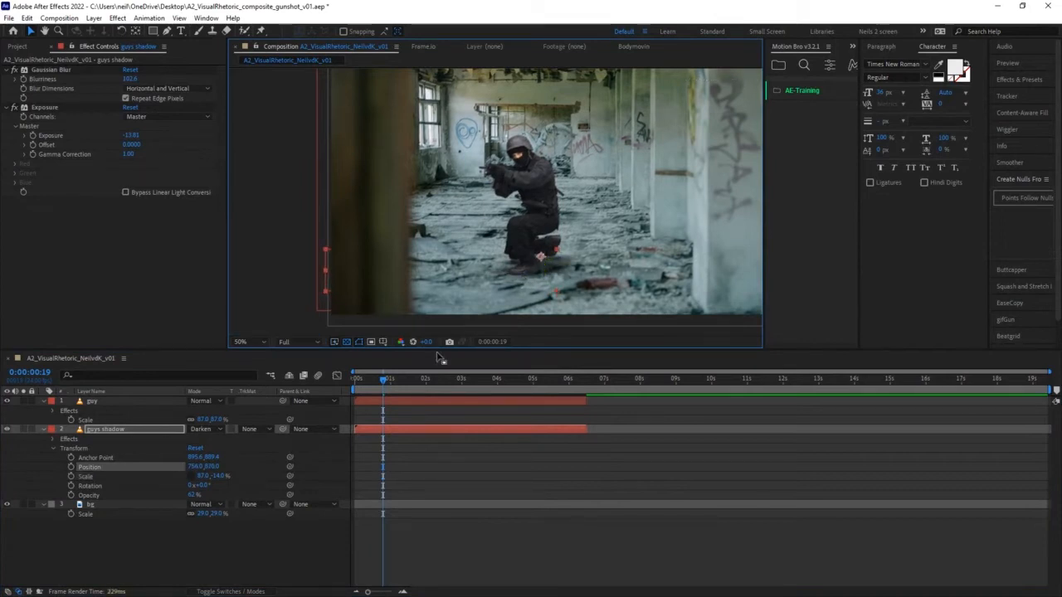
- Preview the composition from the first frame, inspect the shadow under the soldier, and park the playhead at 0:00:01:05
{"action": "left_click_drag", "start_coordinate": [388, 383], "coordinate": [354, 379]}
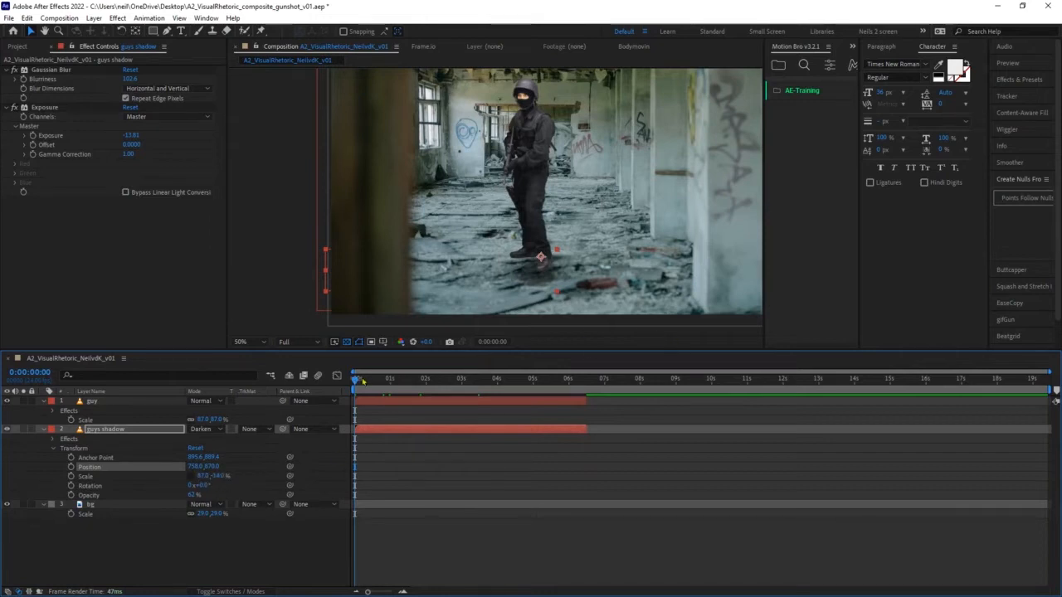
{"action": "key", "text": "space"}
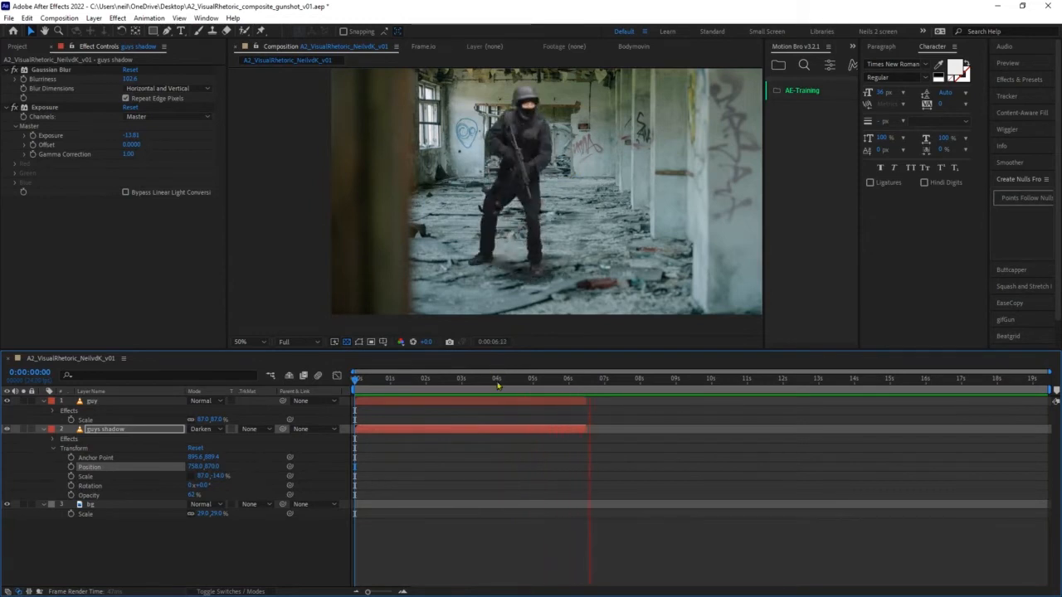
{"action": "mouse_move", "coordinate": [496, 378]}
{"action": "left_mouse_down"}
{"action": "mouse_move", "coordinate": [569, 383]}
{"action": "mouse_move", "coordinate": [489, 381]}
{"action": "mouse_move", "coordinate": [499, 381]}
{"action": "left_mouse_up"}
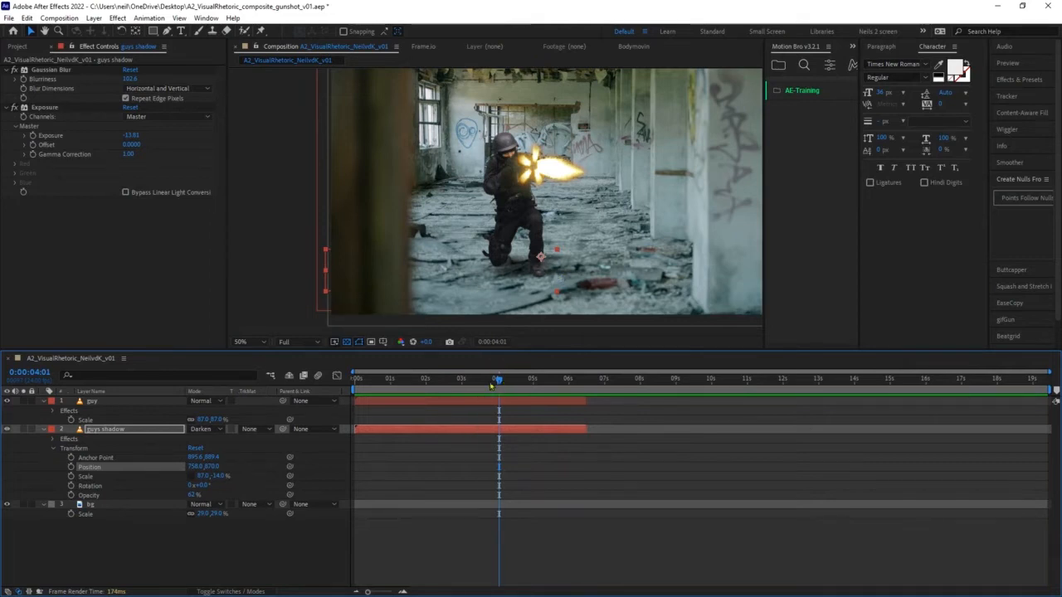
{"action": "left_click_drag", "start_coordinate": [496, 386], "coordinate": [399, 366]}
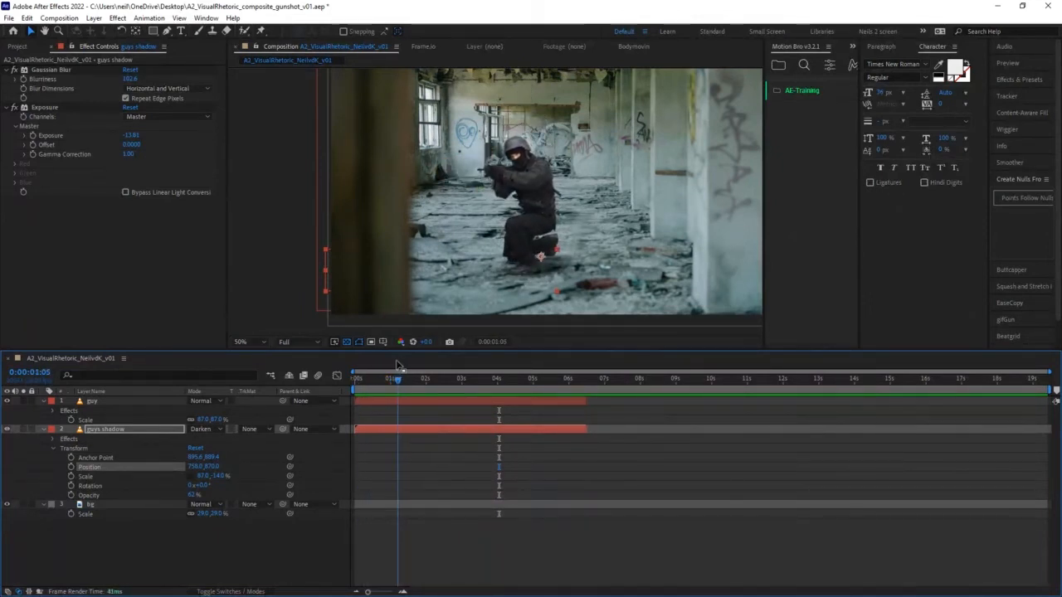
{"action": "left_click", "coordinate": [106, 435]}
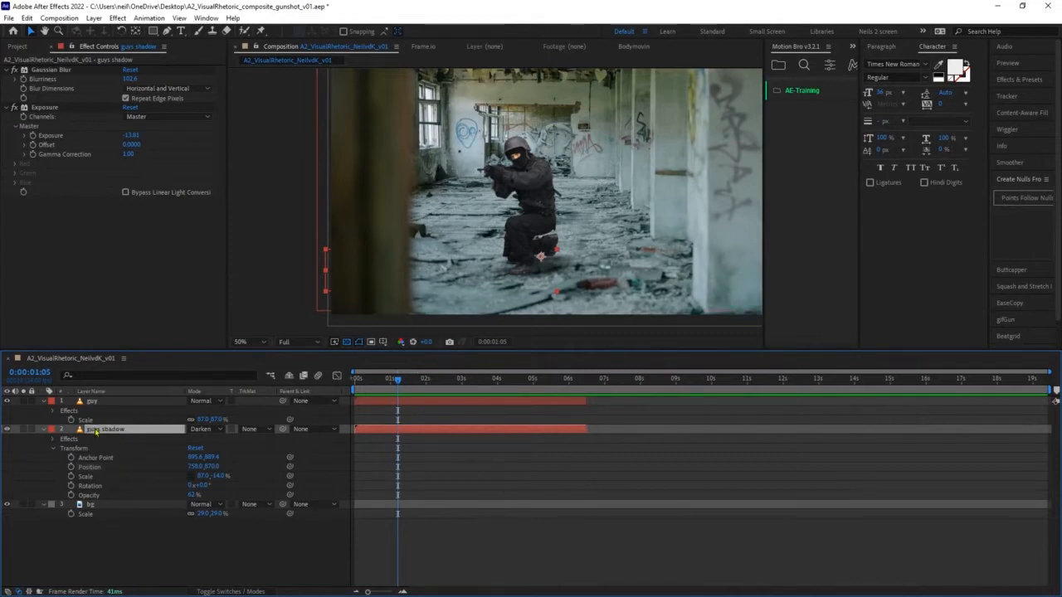
{"action": "double_click", "coordinate": [98, 430]}
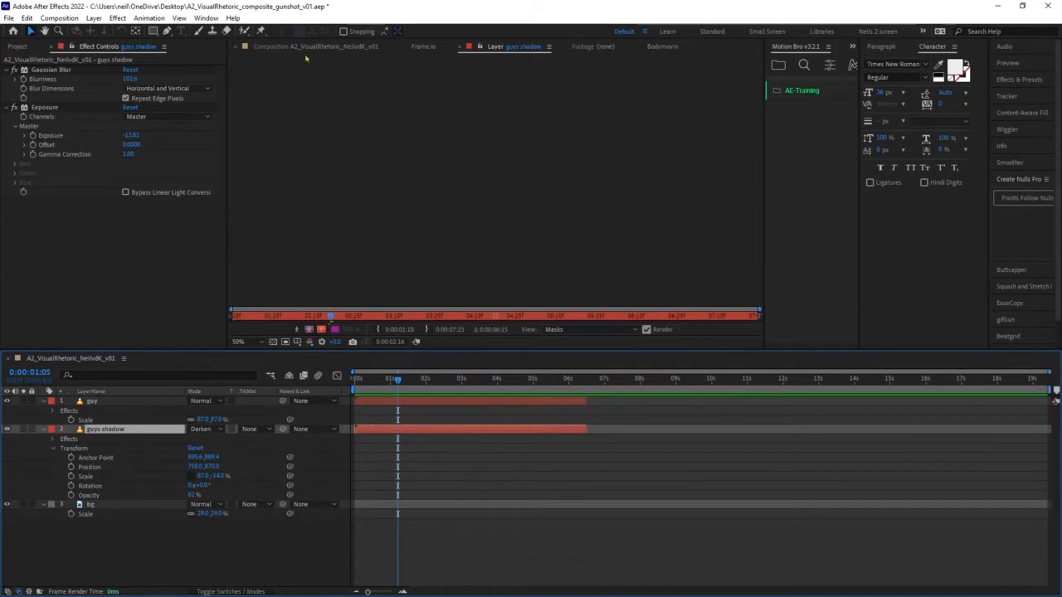
{"action": "left_click", "coordinate": [307, 46]}
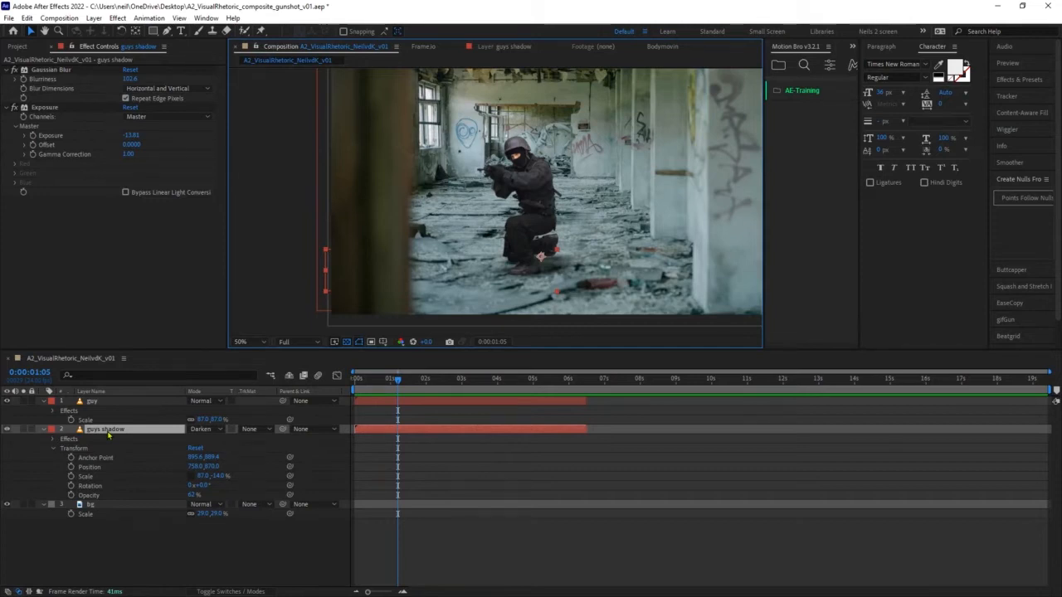
- Enable time remapping on the guys shadow layer and add Time Remap keyframes at 0:00:01:05, 0:00:05:12 and two points in between
{"action": "right_click", "coordinate": [106, 433]}
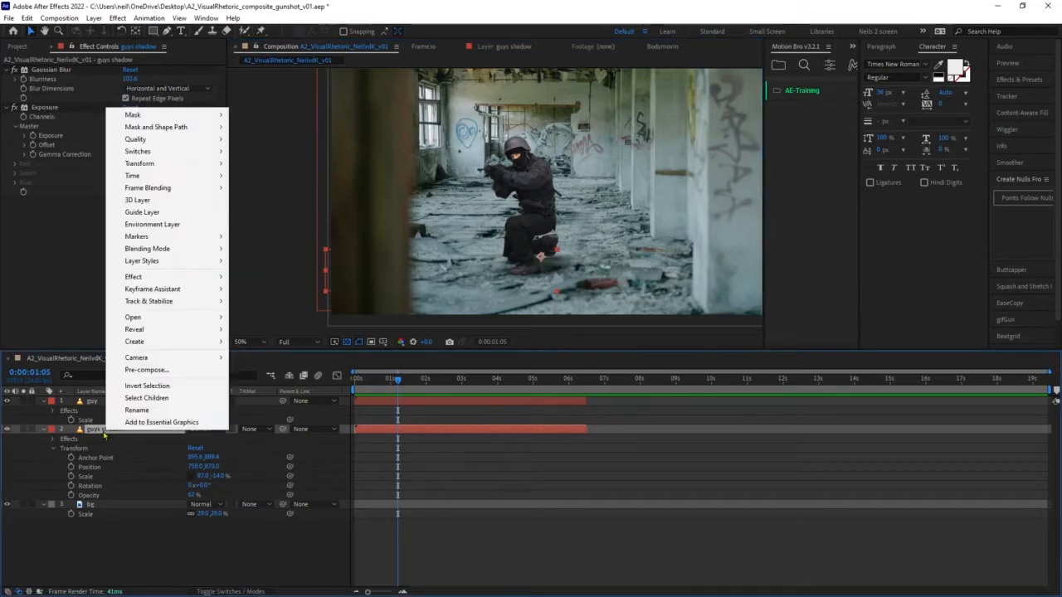
{"action": "mouse_move", "coordinate": [204, 176]}
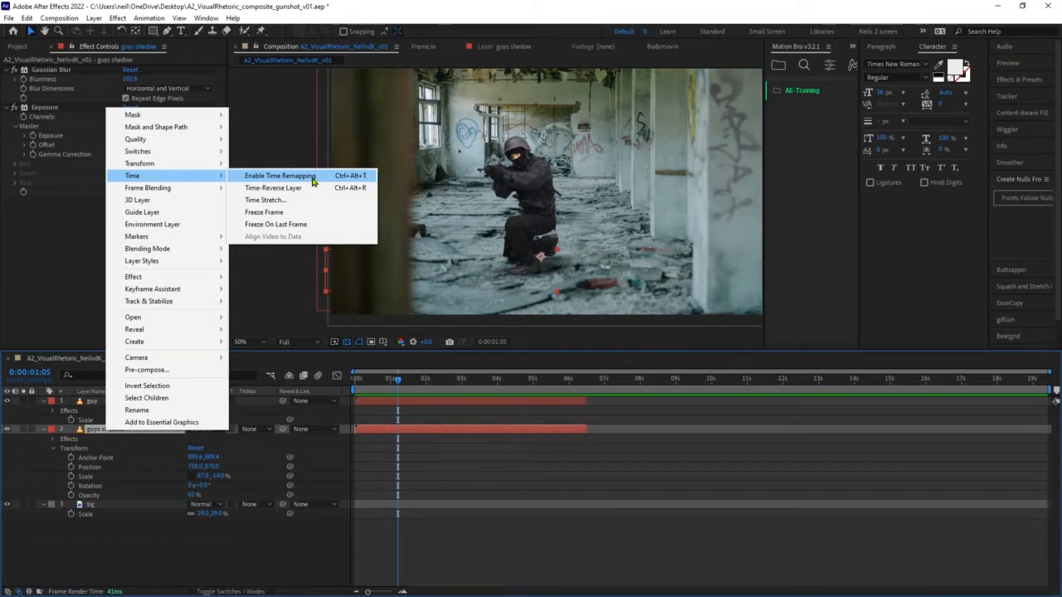
{"action": "left_click", "coordinate": [313, 180]}
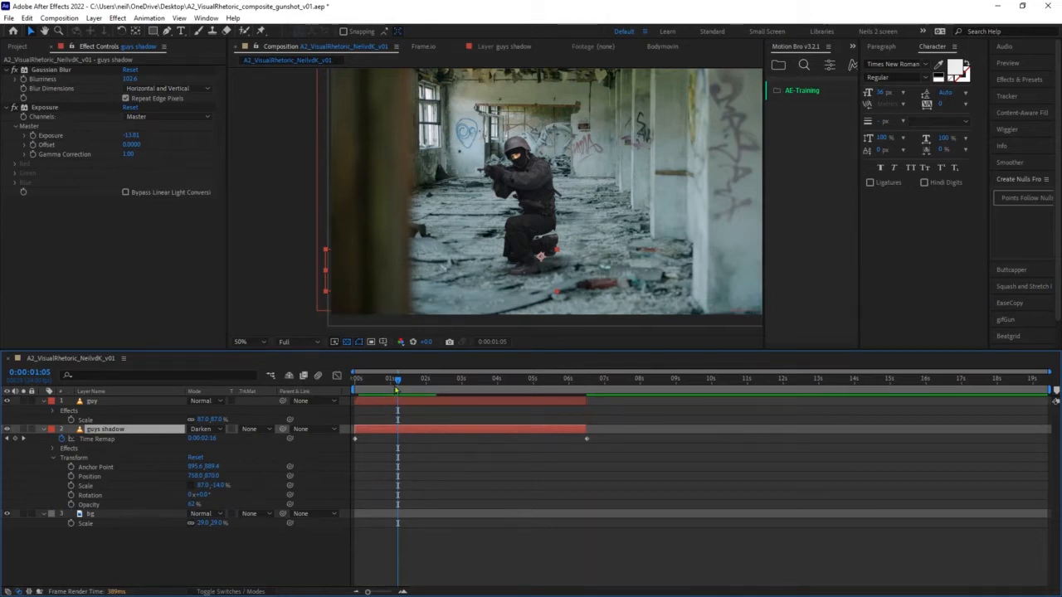
{"action": "left_click", "coordinate": [15, 439]}
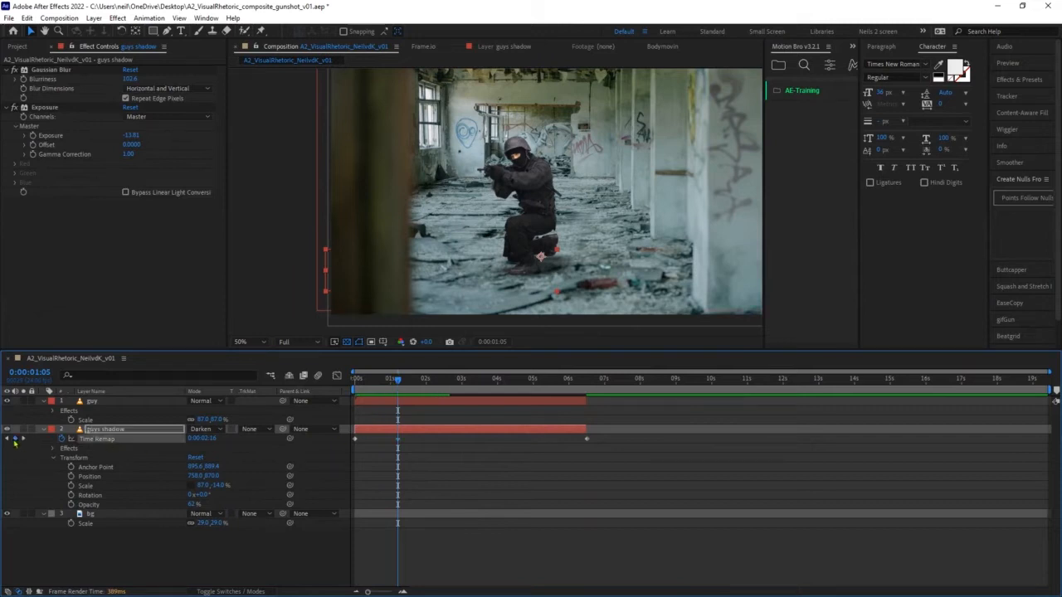
{"action": "left_click_drag", "start_coordinate": [398, 387], "coordinate": [551, 389]}
{"action": "left_click", "coordinate": [15, 440]}
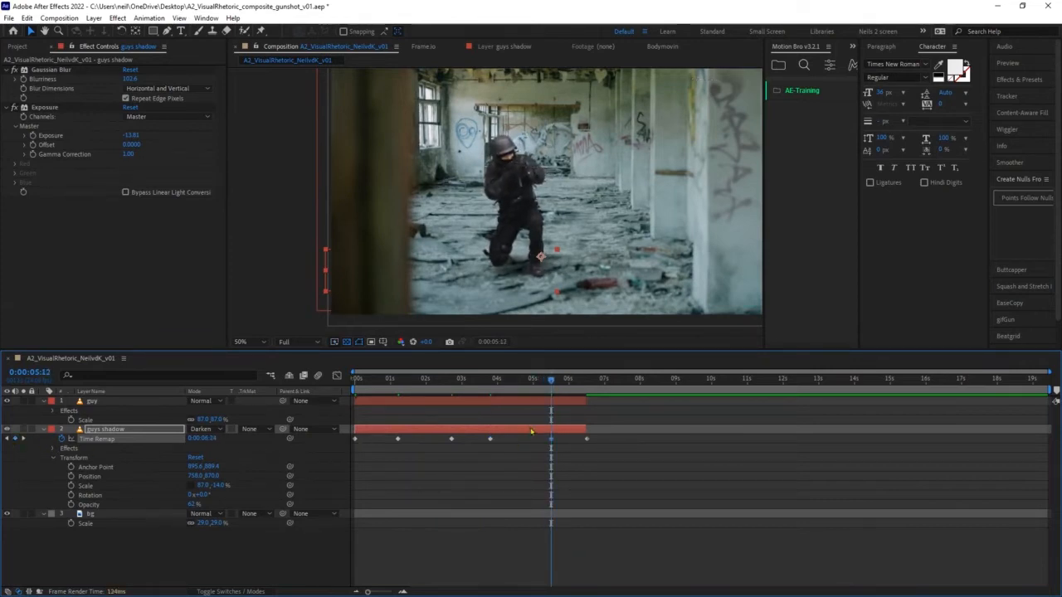
- Turn the second and fourth Time Remap keyframes of the guys shadow layer into hold keyframes
{"action": "left_click_drag", "start_coordinate": [420, 387], "coordinate": [428, 387]}
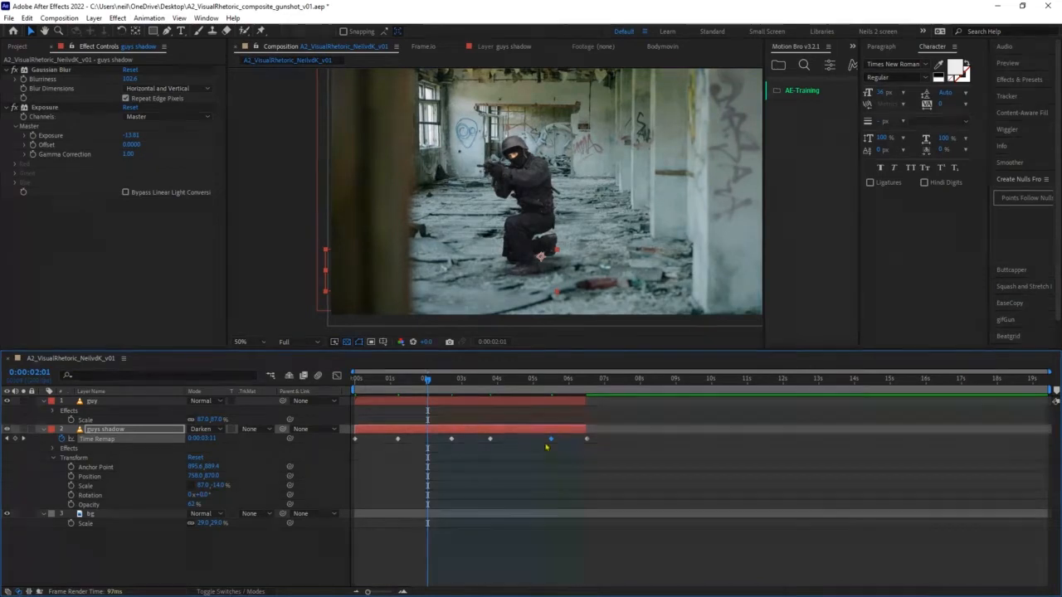
{"action": "right_click", "coordinate": [397, 440]}
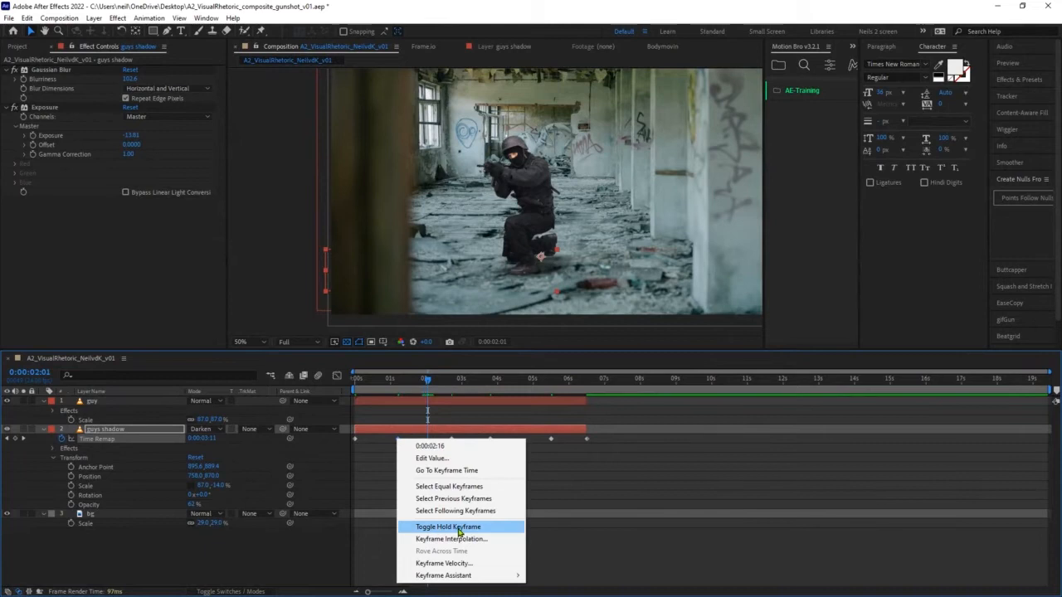
{"action": "left_click", "coordinate": [503, 529]}
{"action": "left_click_drag", "start_coordinate": [427, 379], "coordinate": [496, 398]}
{"action": "left_click", "coordinate": [490, 438]}
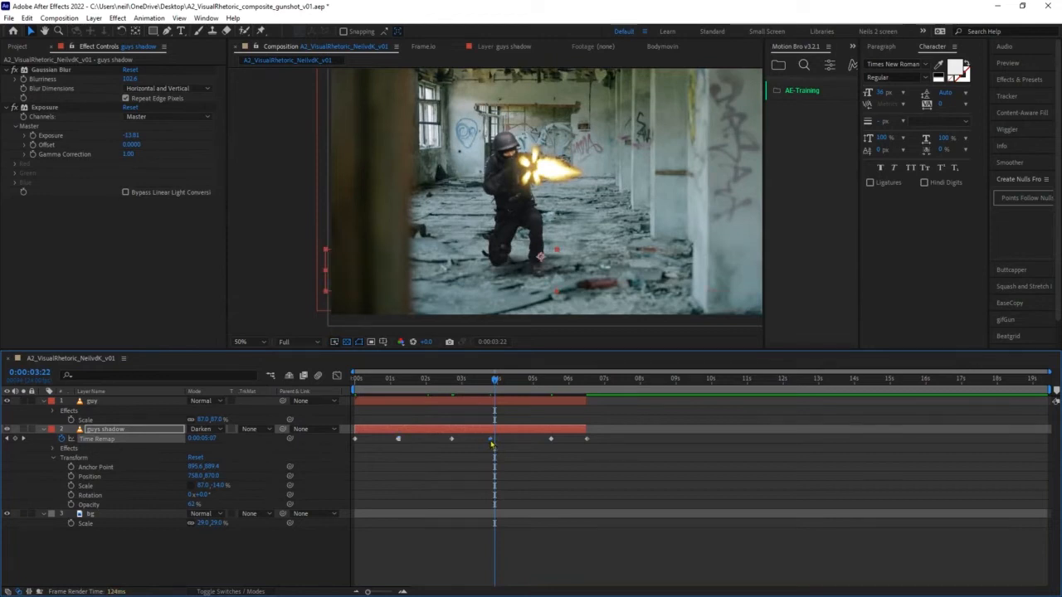
{"action": "right_click", "coordinate": [491, 442]}
{"action": "left_click", "coordinate": [531, 528]}
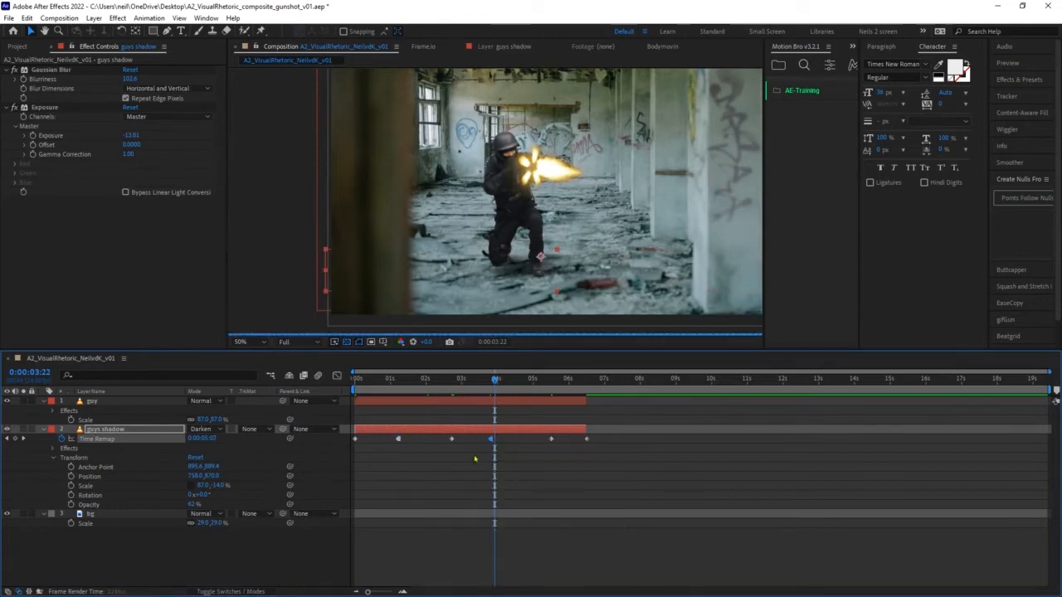
- Try eased interpolation on the third and fifth Time Remap keyframes and preview the composition from the first frame
{"action": "left_click", "coordinate": [451, 439]}
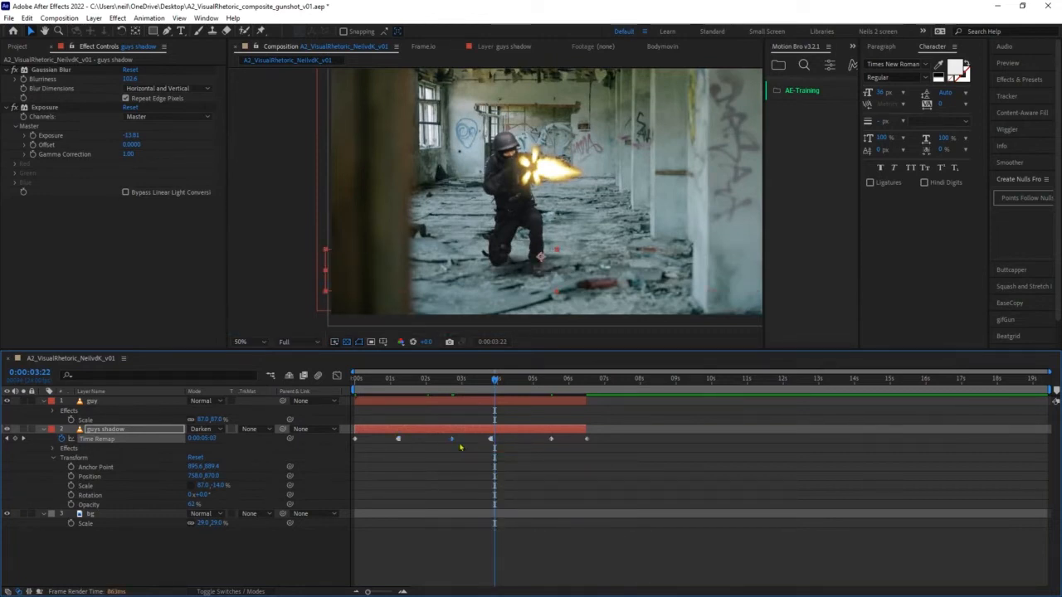
{"action": "key", "text": "ctrl+alt+h"}
{"action": "left_click", "coordinate": [550, 439]}
{"action": "key", "text": "ctrl+alt+h"}
{"action": "left_click_drag", "start_coordinate": [452, 389], "coordinate": [352, 387]}
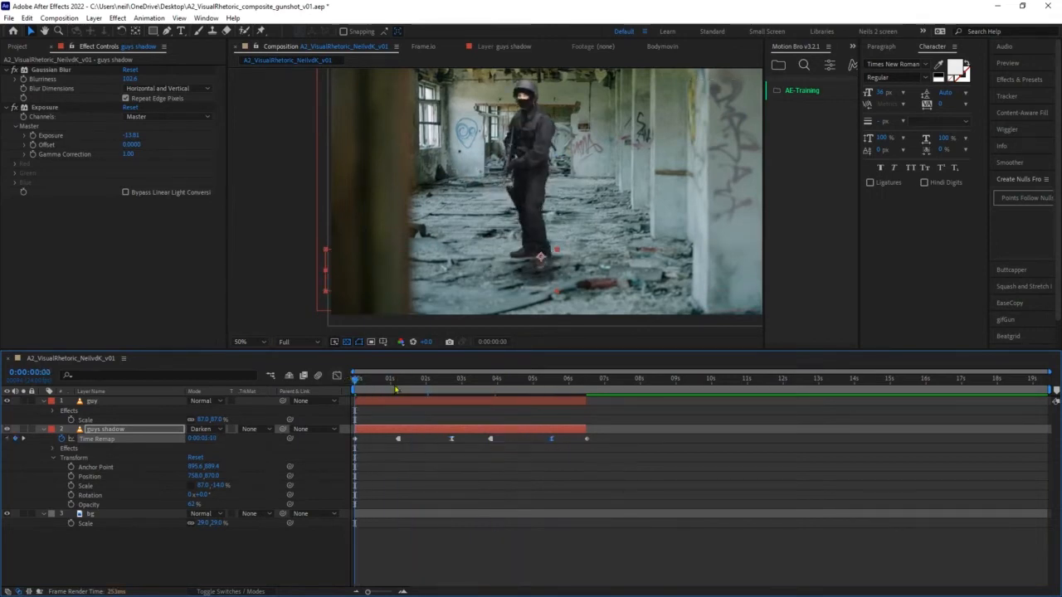
{"action": "key", "text": "space"}
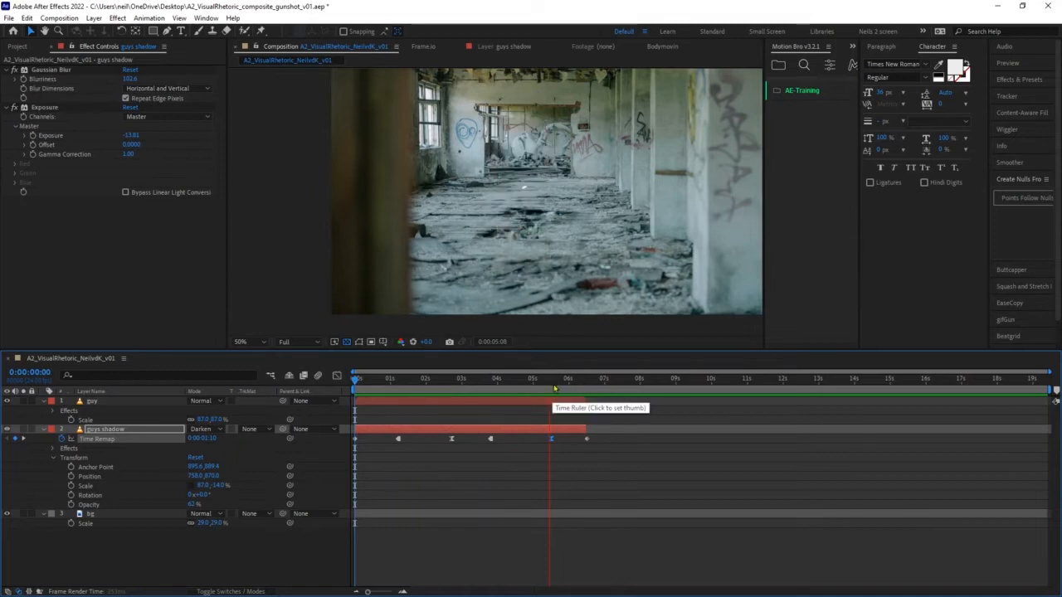
{"action": "left_click_drag", "start_coordinate": [367, 380], "coordinate": [342, 379]}
{"action": "key", "text": "space"}
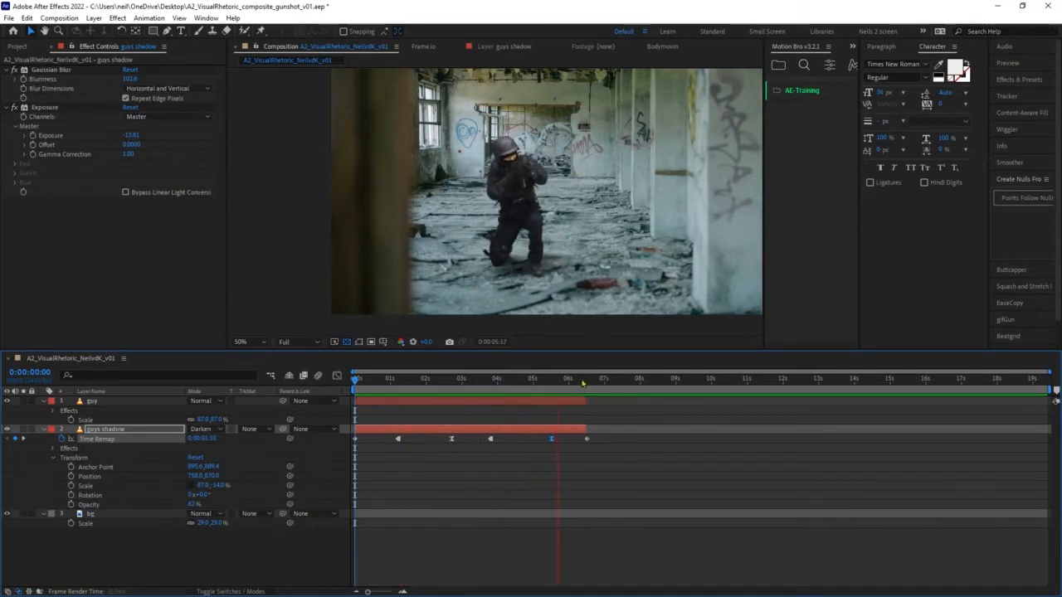
- Return the third and fifth Time Remap keyframes to linear interpolation and check the footage up to 0:00:05:05
{"action": "left_click_drag", "start_coordinate": [557, 384], "coordinate": [431, 382]}
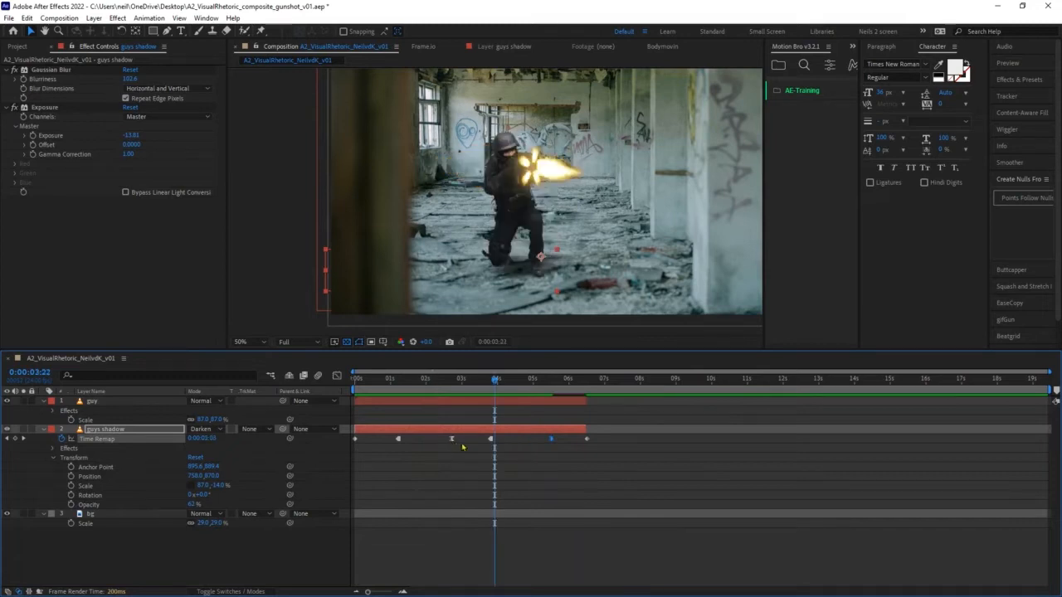
{"action": "left_click", "coordinate": [451, 439], "text": "ctrl"}
{"action": "left_click_drag", "start_coordinate": [456, 381], "coordinate": [399, 381]}
{"action": "left_click", "coordinate": [515, 471]}
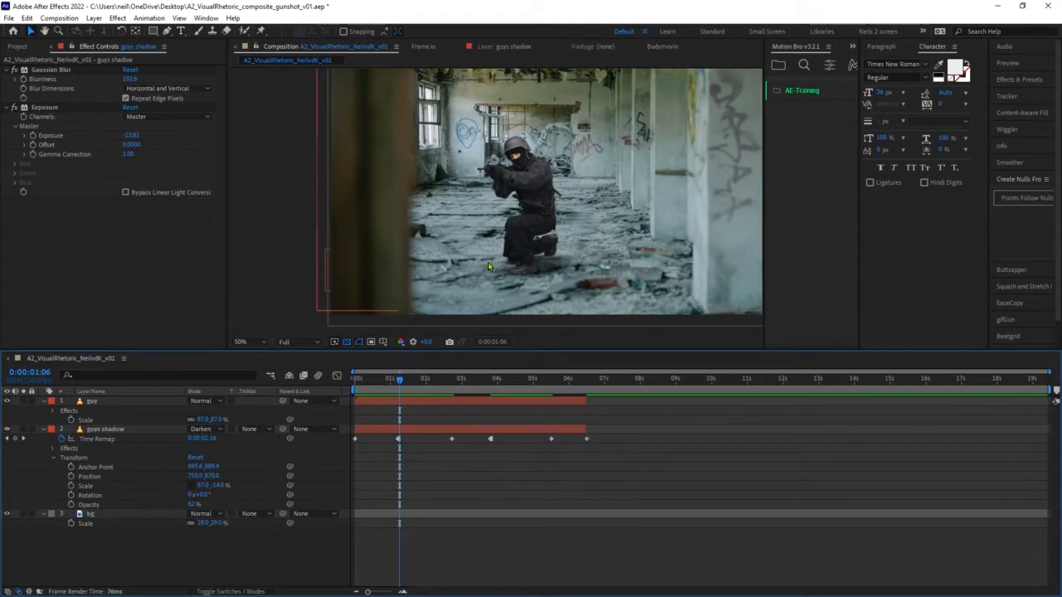
{"action": "left_click_drag", "start_coordinate": [399, 380], "coordinate": [539, 382]}
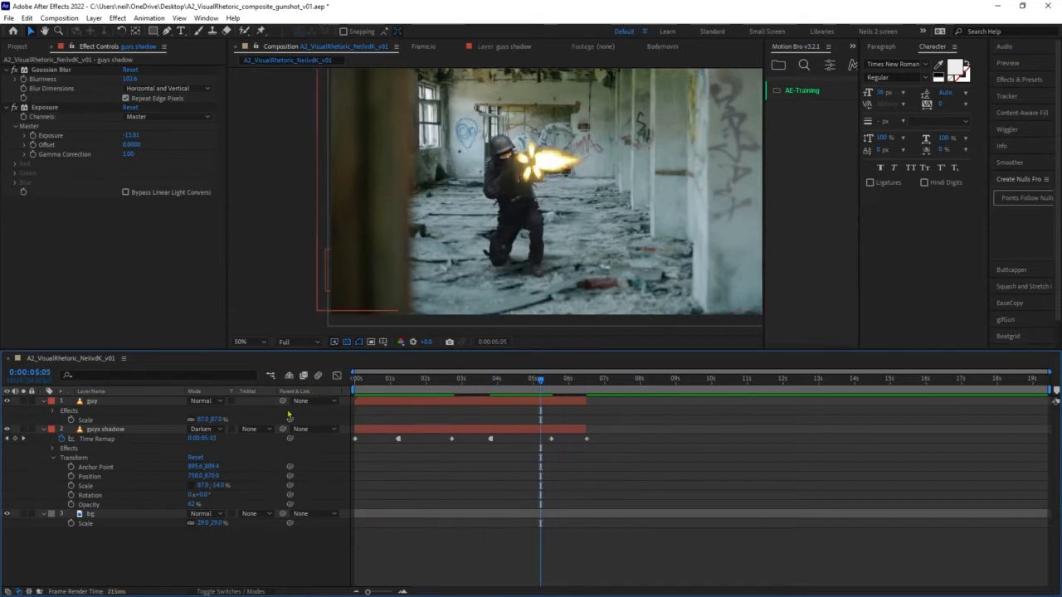
- Save the project and collapse the properties of the guy and guys shadow layers
{"action": "key", "text": "ctrl+s"}
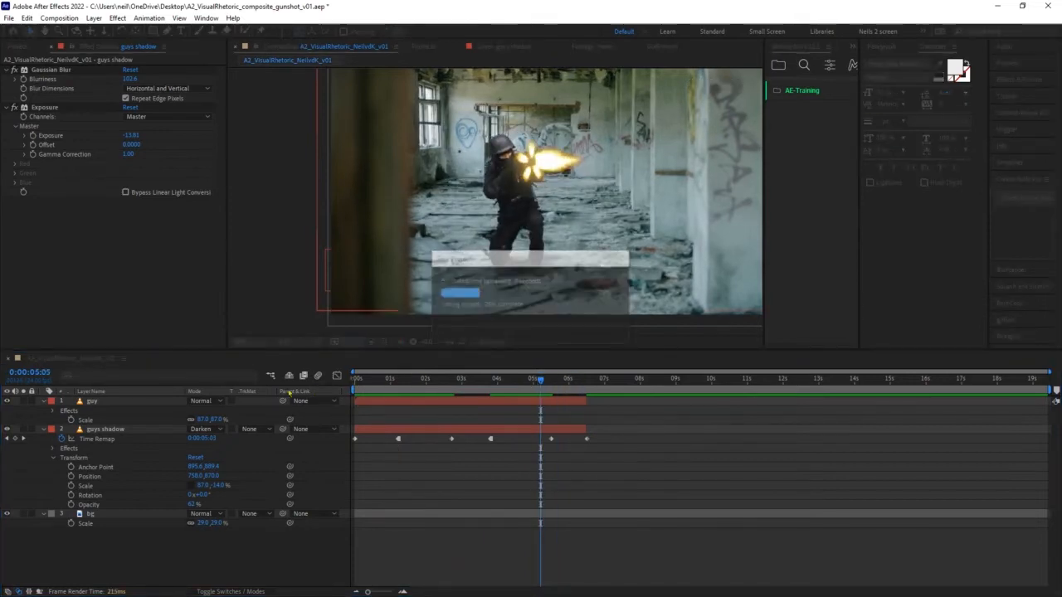
{"action": "left_click", "coordinate": [45, 401]}
{"action": "left_click", "coordinate": [45, 410]}
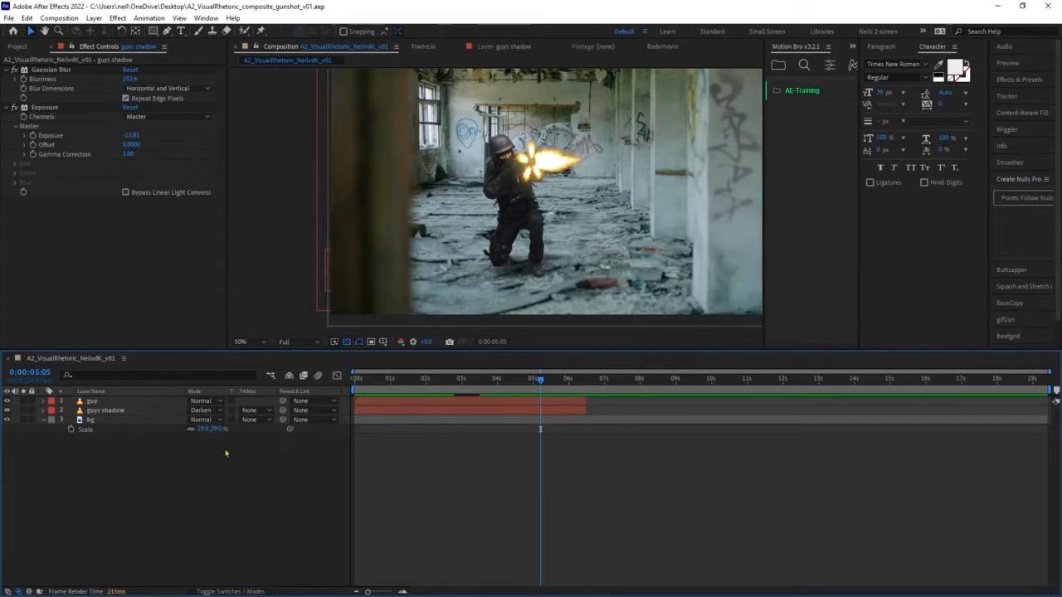
- Create a black 1920 x 1080 px solid named "shadow 2" above the guy layer
{"action": "left_click", "coordinate": [164, 412]}
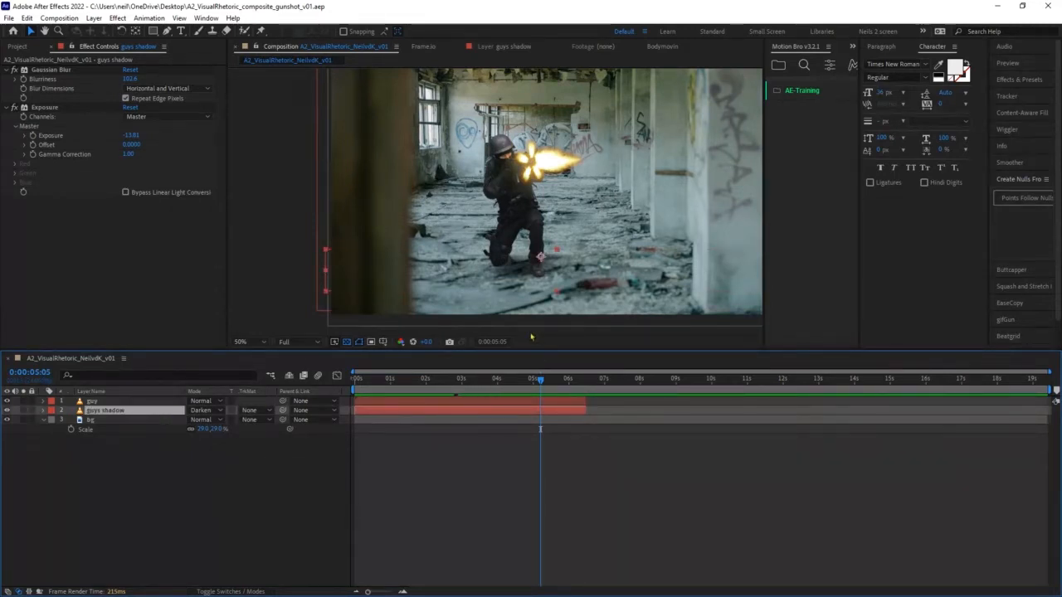
{"action": "left_click", "coordinate": [116, 402]}
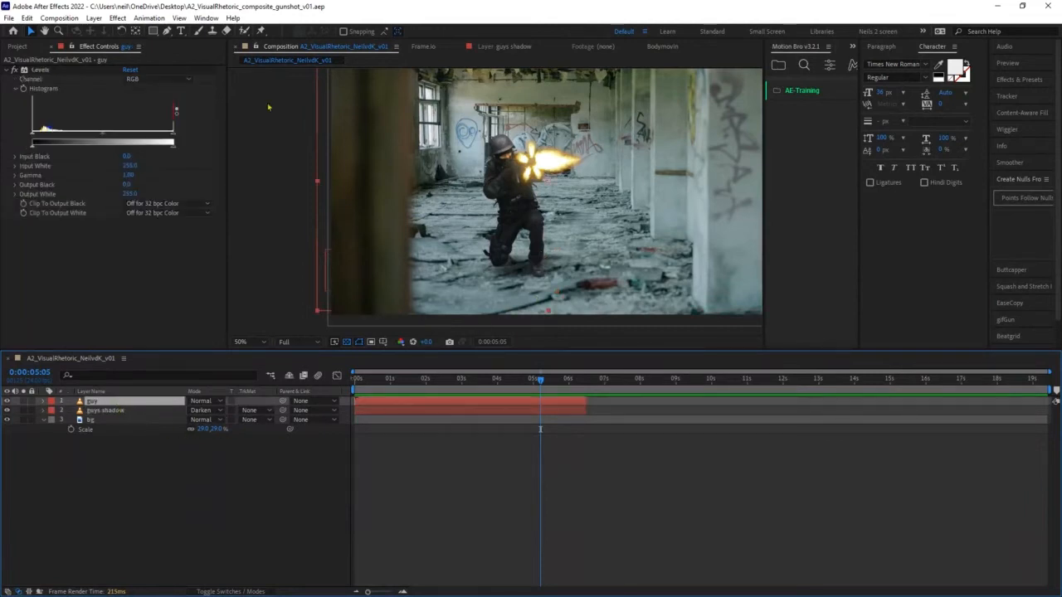
{"action": "left_click", "coordinate": [117, 19]}
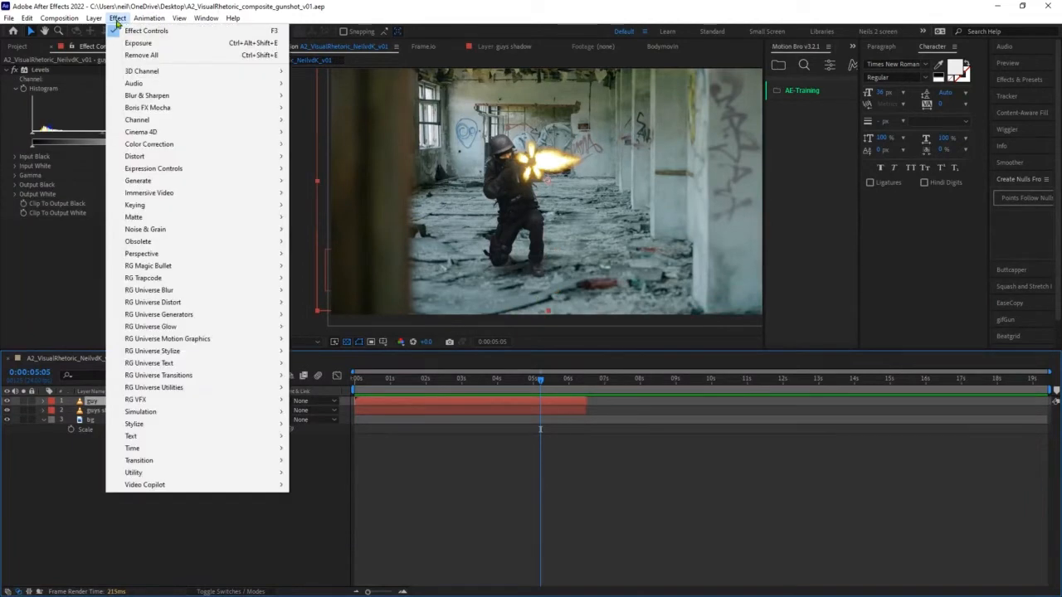
{"action": "mouse_move", "coordinate": [101, 20]}
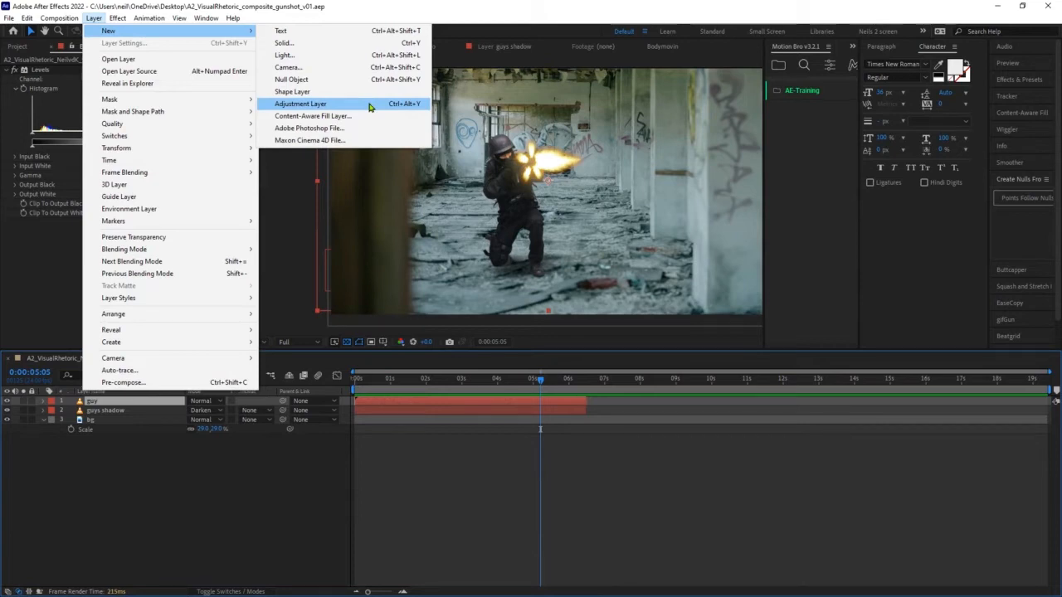
{"action": "left_click", "coordinate": [352, 47]}
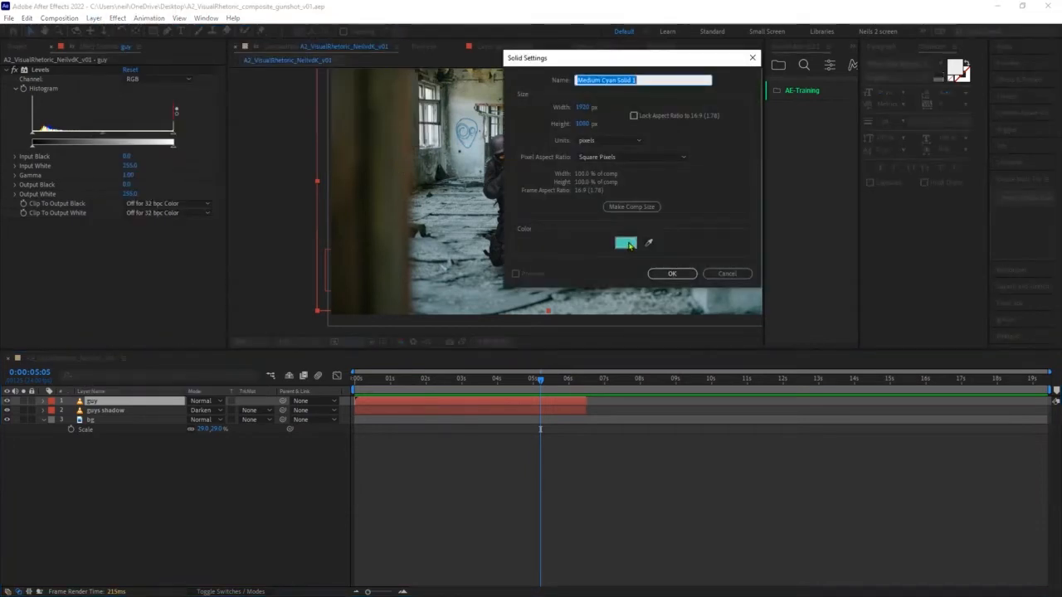
{"action": "left_click", "coordinate": [627, 243]}
{"action": "left_click_drag", "start_coordinate": [751, 214], "coordinate": [729, 248]}
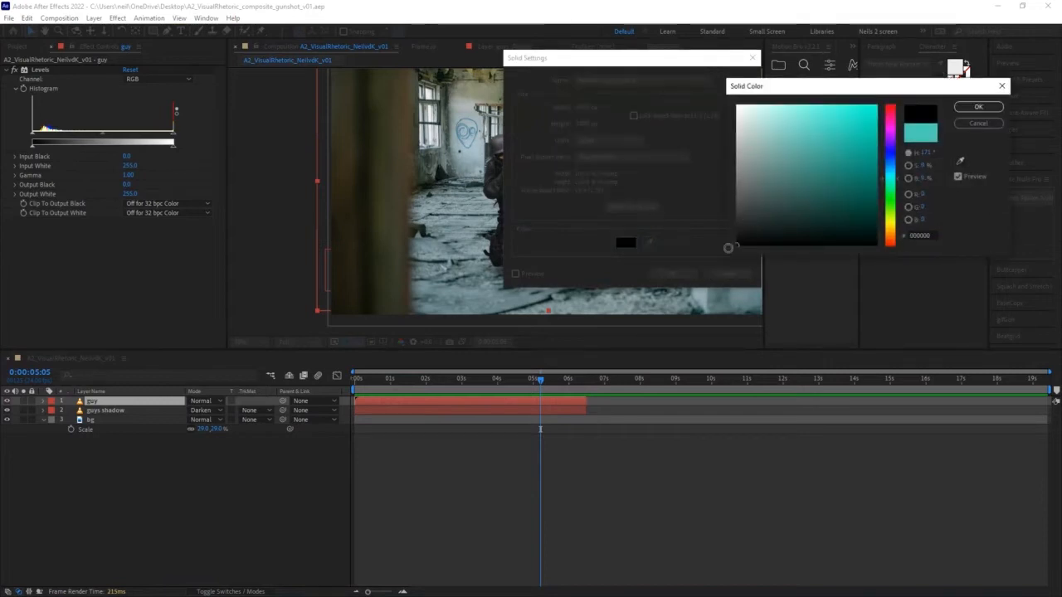
{"action": "left_click", "coordinate": [978, 106]}
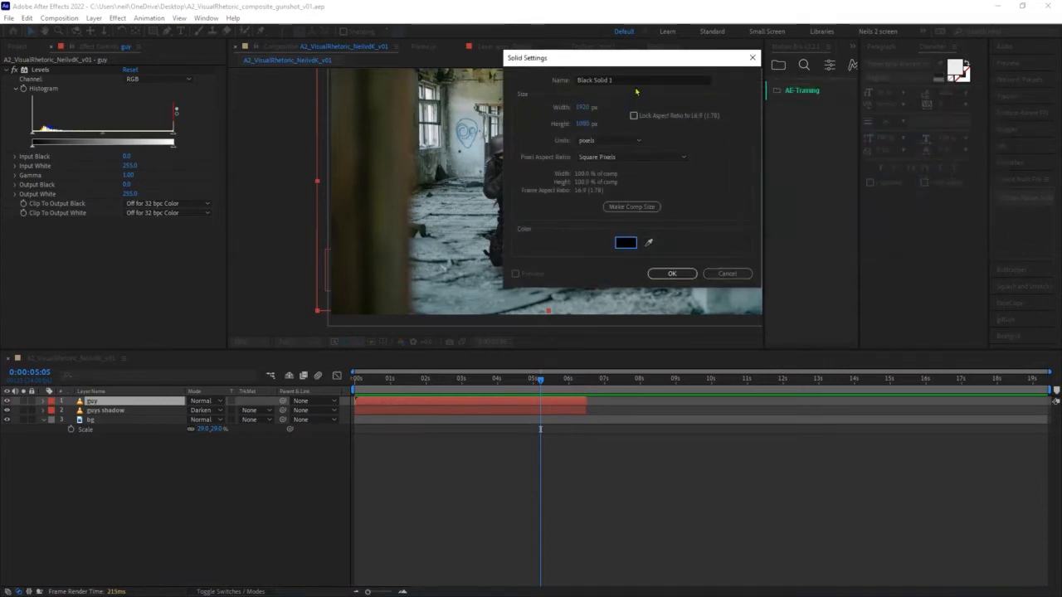
{"action": "left_click_drag", "start_coordinate": [635, 81], "coordinate": [513, 85]}
{"action": "type", "text": "shadow 2"}
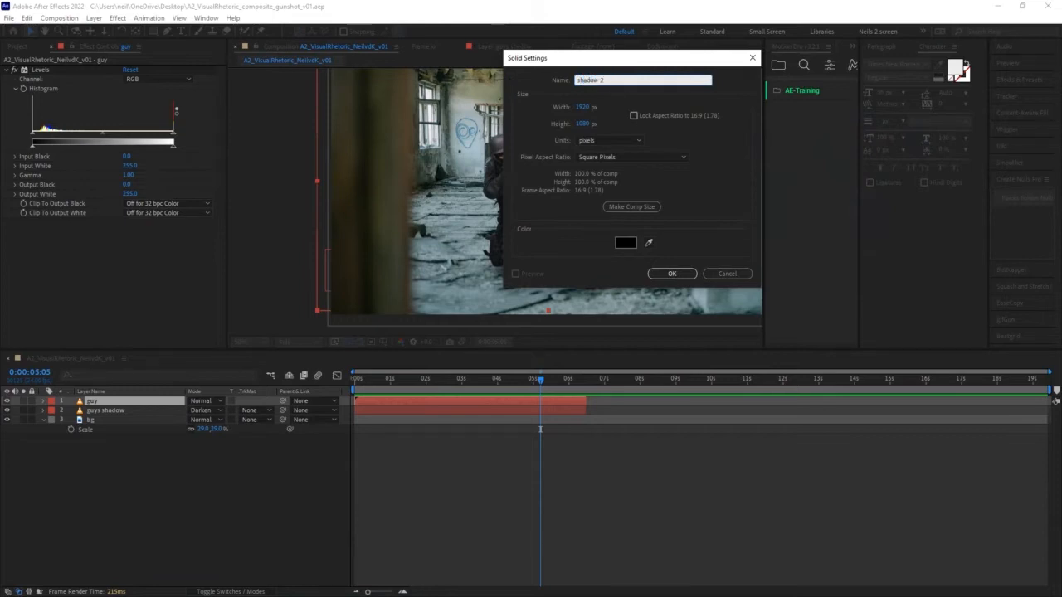
{"action": "key", "text": "Return"}
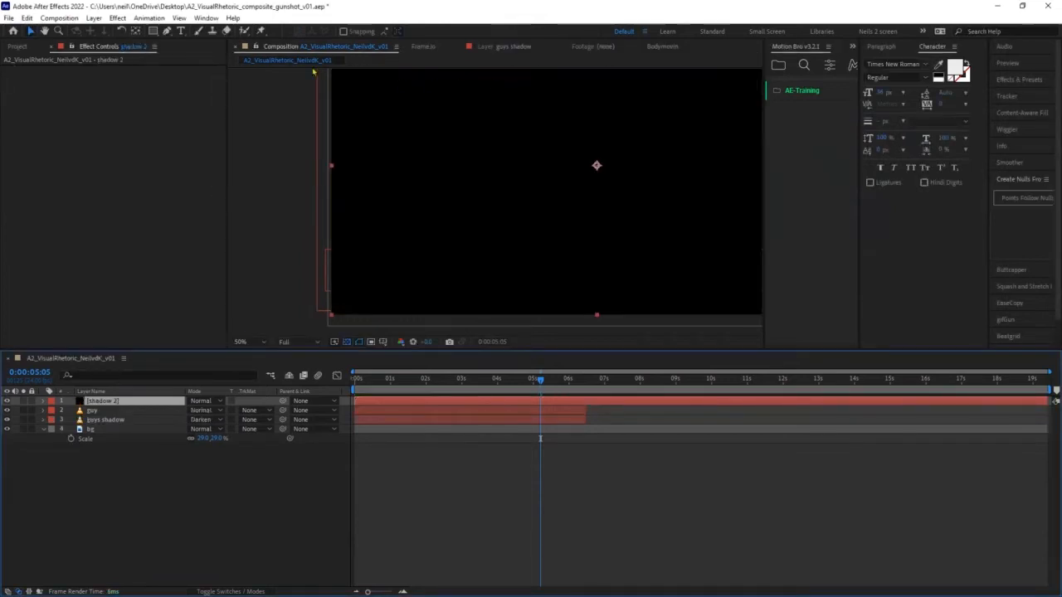
- Mask the shadow 2 solid with a flat ellipse around the soldier's feet and place the layer directly above bg
{"action": "left_click_drag", "start_coordinate": [157, 32], "coordinate": [177, 59]}
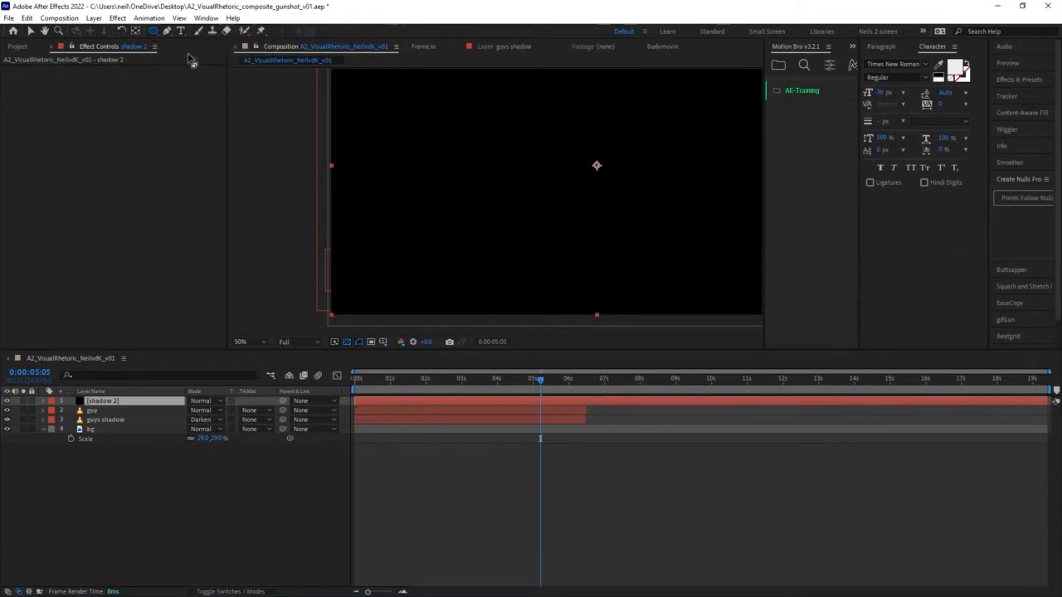
{"action": "left_click_drag", "start_coordinate": [458, 237], "coordinate": [576, 281]}
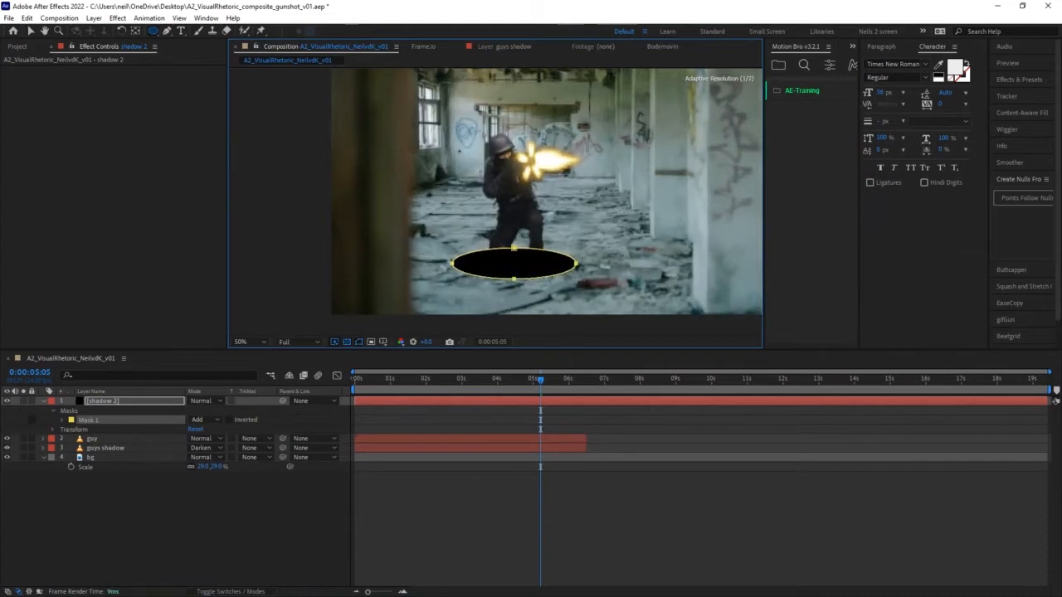
{"action": "left_click", "coordinate": [427, 382]}
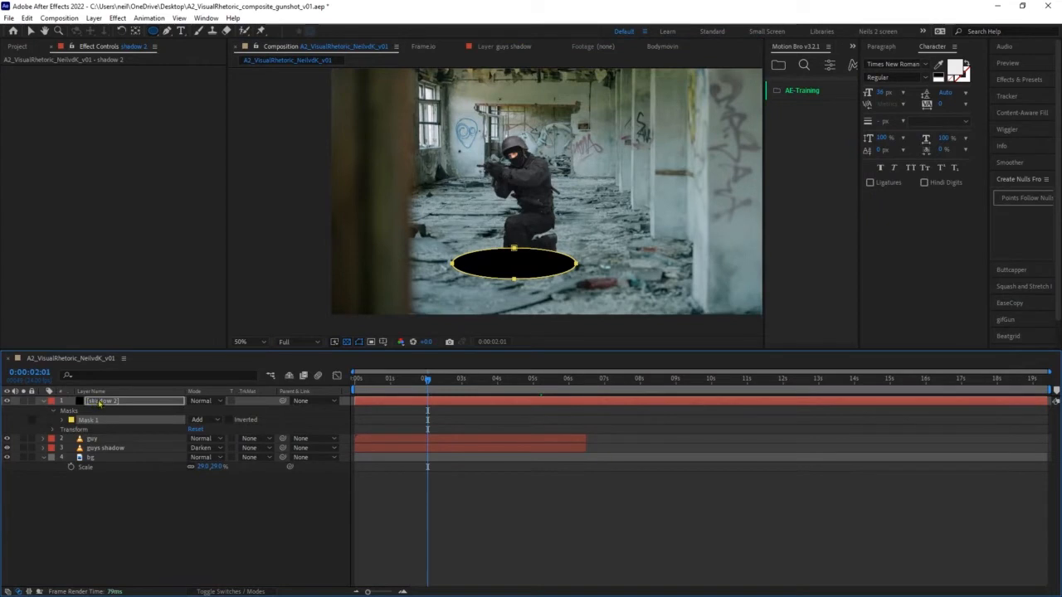
{"action": "left_click_drag", "start_coordinate": [99, 404], "coordinate": [109, 453]}
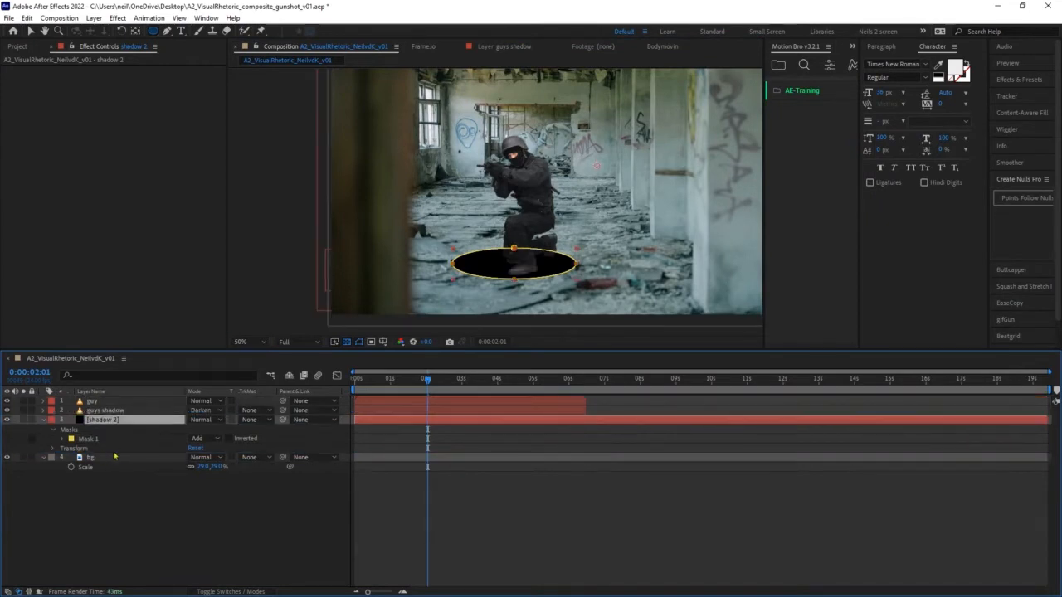
- Set the feather of shadow 2's elliptical mask to 85 pixels and hide the mask outlines in the viewer
{"action": "left_click", "coordinate": [64, 440]}
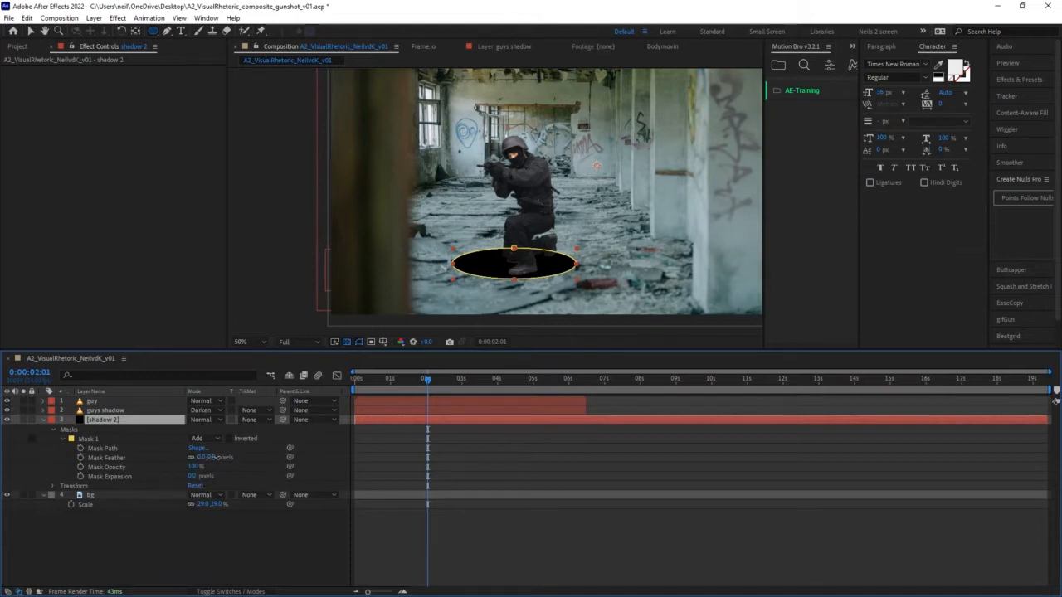
{"action": "left_click_drag", "start_coordinate": [201, 457], "coordinate": [249, 458]}
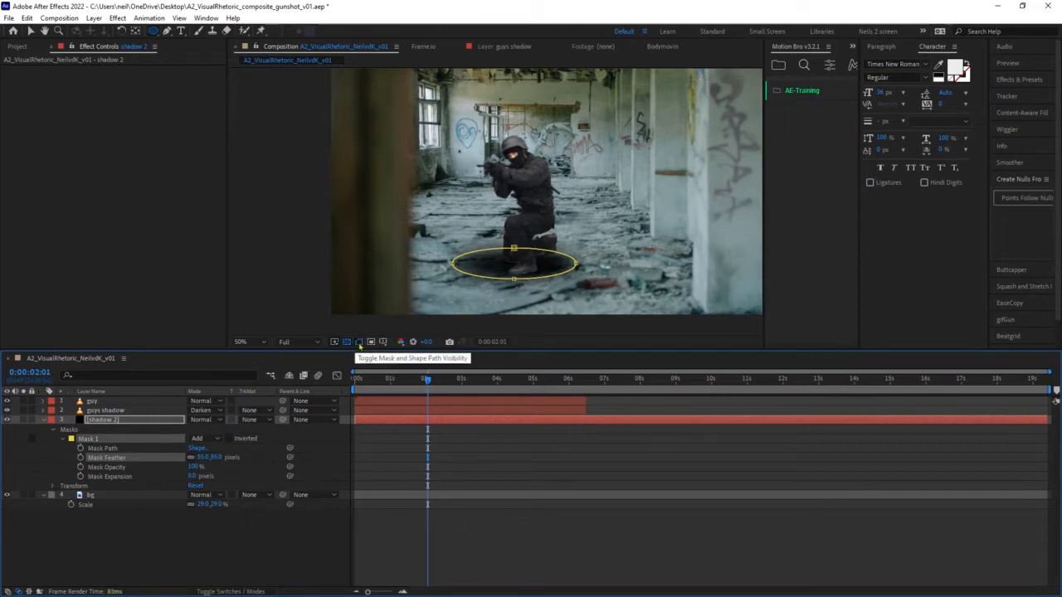
{"action": "left_click", "coordinate": [358, 343]}
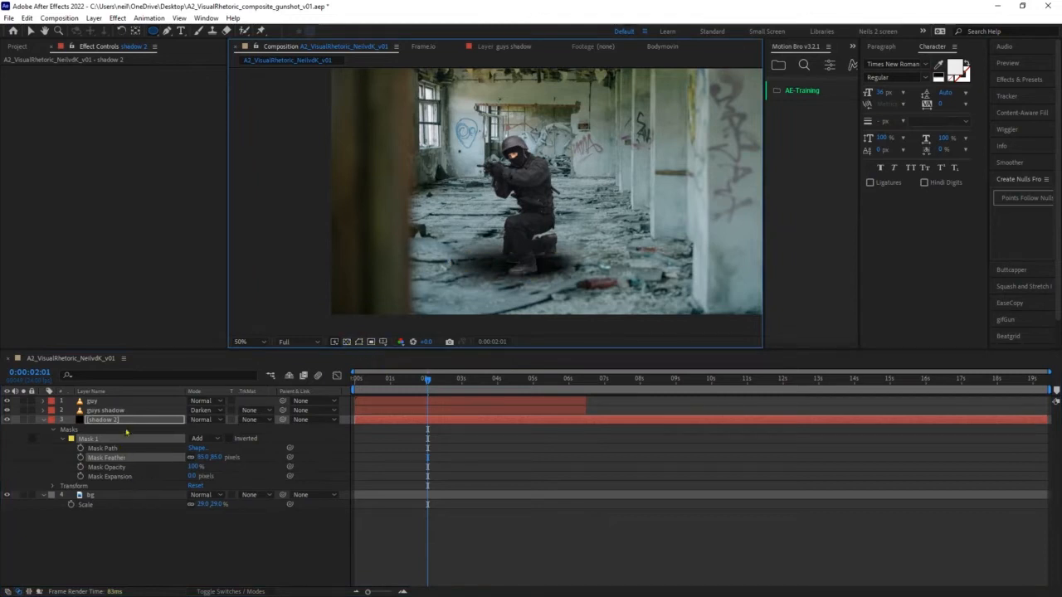
- Set the shadow 2 layer's blending mode to Darken and its opacity to 60%
{"action": "left_click", "coordinate": [203, 420]}
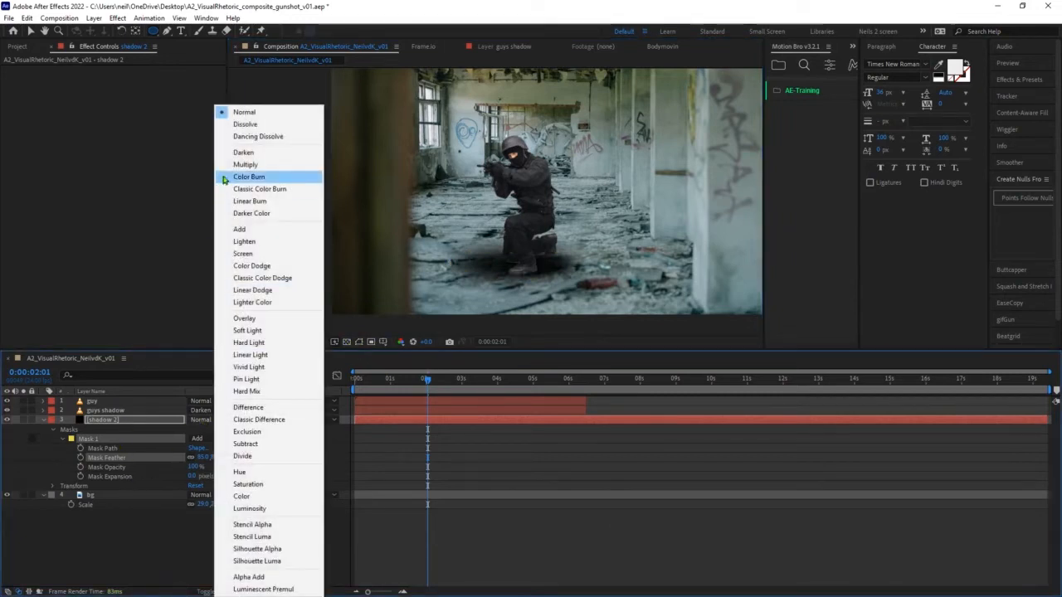
{"action": "left_click", "coordinate": [248, 152]}
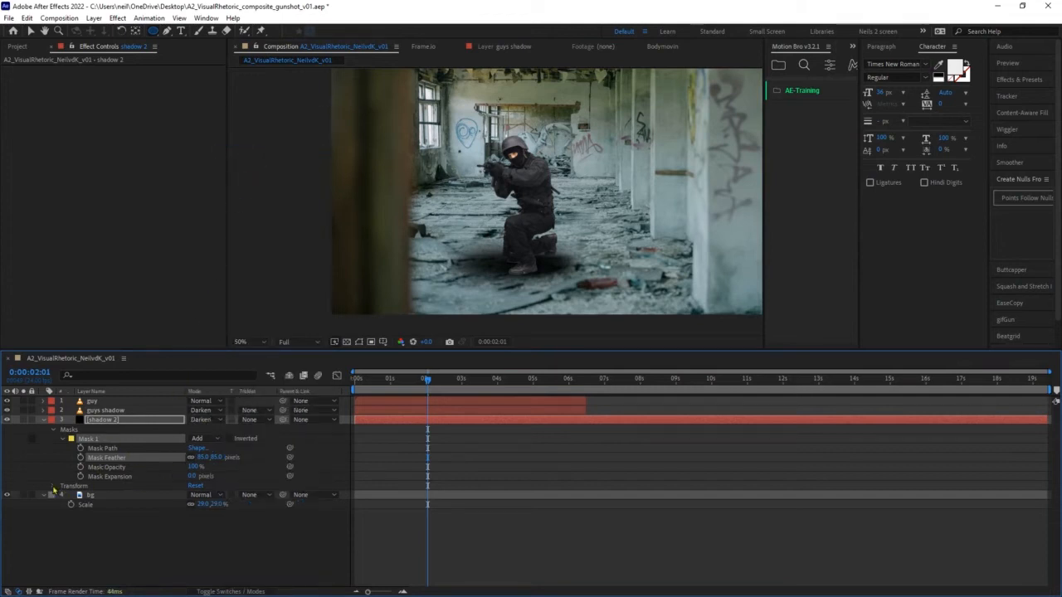
{"action": "left_click", "coordinate": [53, 487]}
{"action": "left_click_drag", "start_coordinate": [193, 532], "coordinate": [170, 533]}
{"action": "left_click", "coordinate": [412, 452]}
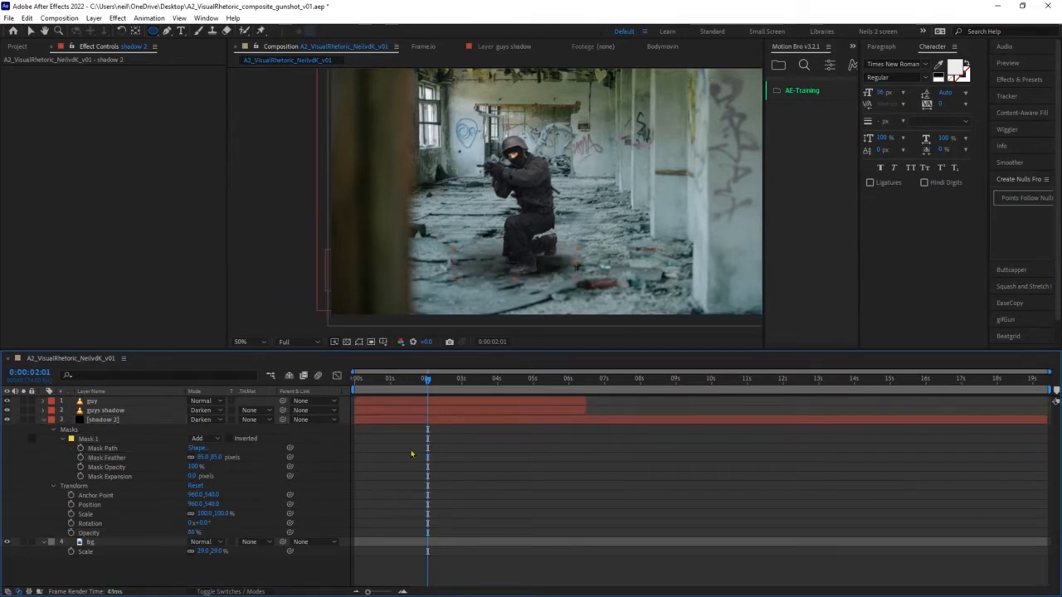
- Preview the composition from the first frame and set shadow 2's mask expansion to -20 pixels and layer opacity to 100%
{"action": "left_click_drag", "start_coordinate": [427, 379], "coordinate": [340, 390]}
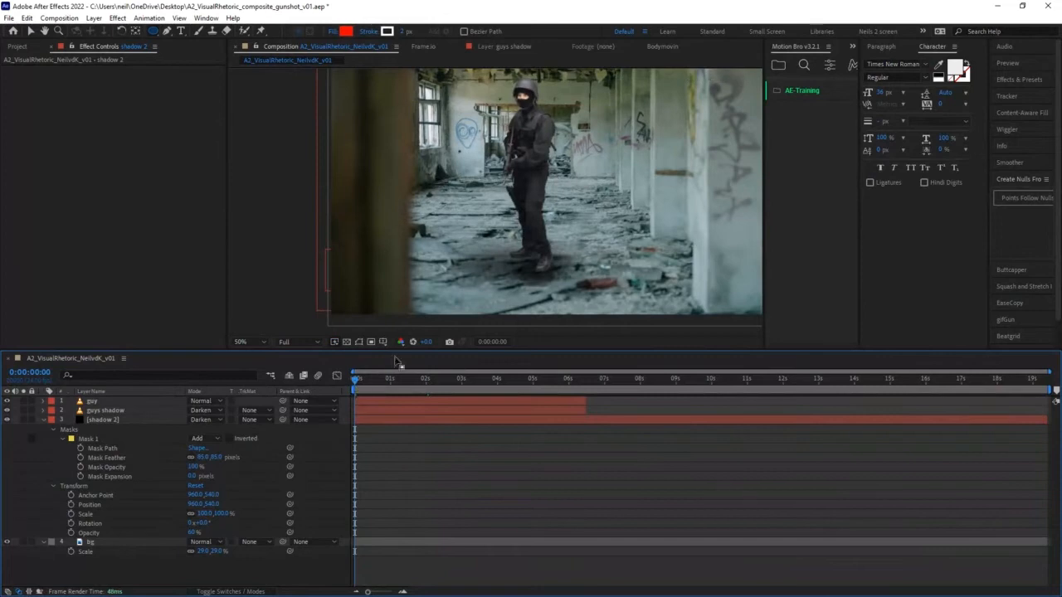
{"action": "key", "text": "space"}
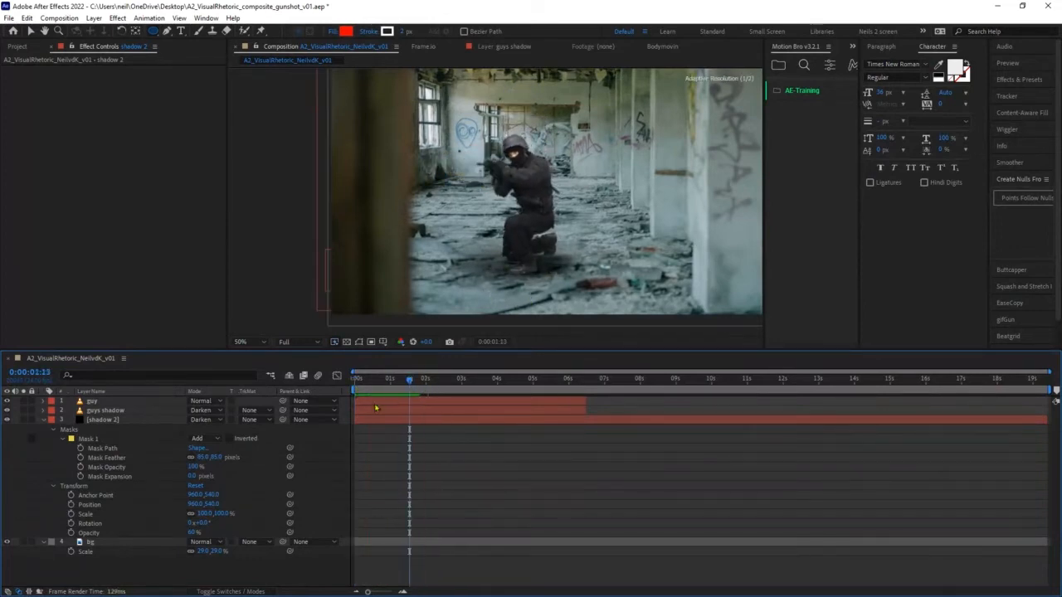
{"action": "left_click", "coordinate": [114, 420]}
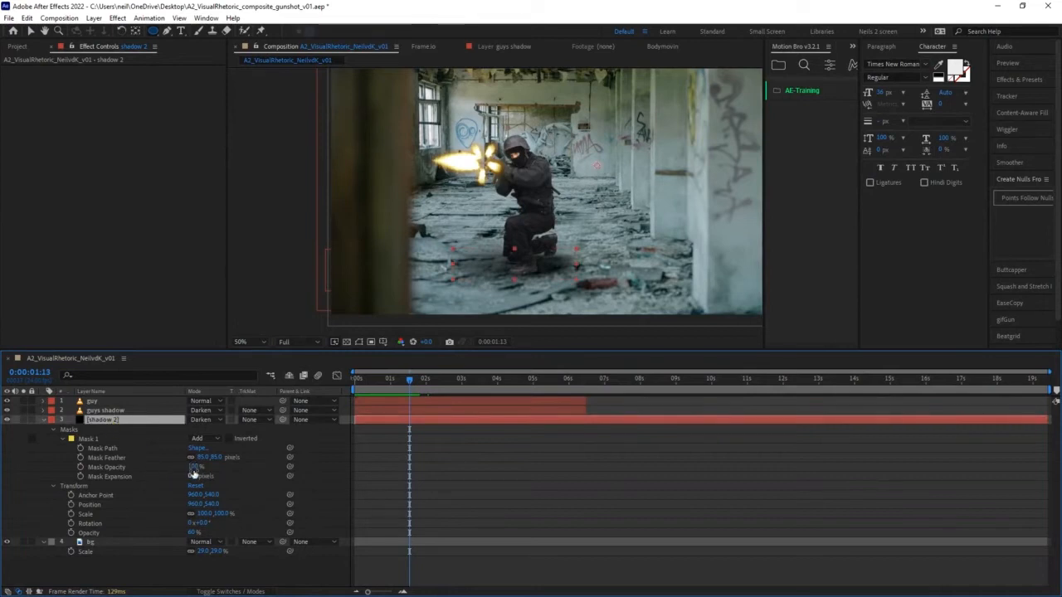
{"action": "left_click_drag", "start_coordinate": [194, 476], "coordinate": [180, 478]}
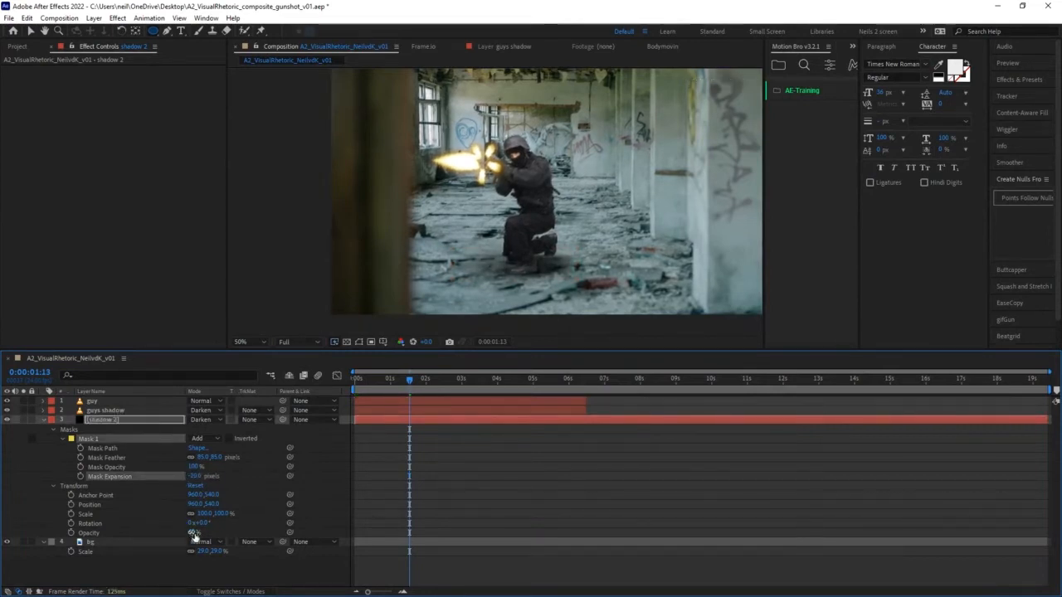
{"action": "left_click_drag", "start_coordinate": [194, 533], "coordinate": [219, 532]}
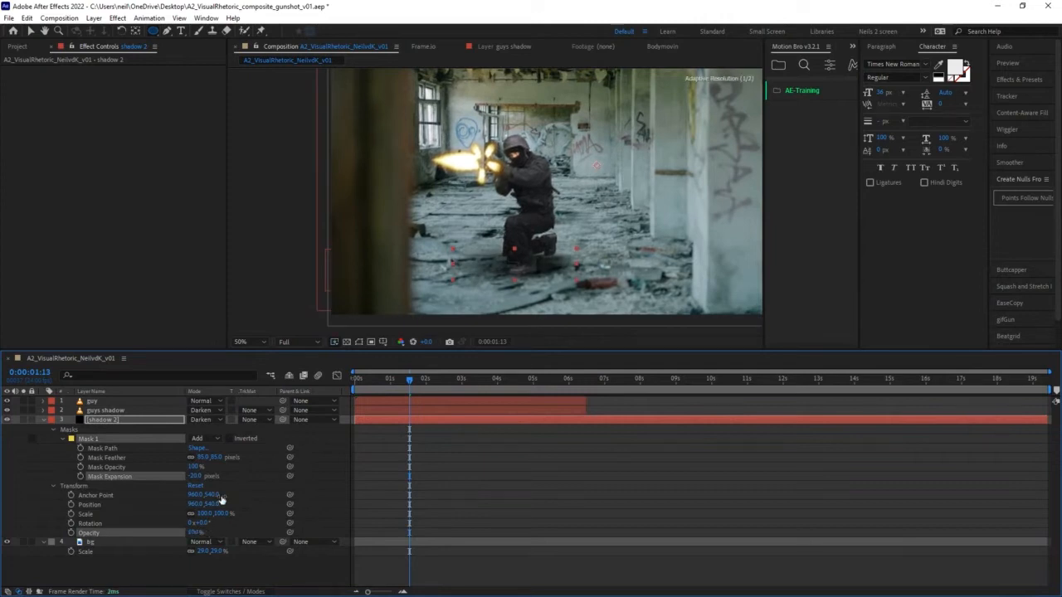
- Move shadow 2 above the guy layer, place it at 1000, 492 with 116.5% vertical scale, and preview the result
{"action": "left_click", "coordinate": [105, 421]}
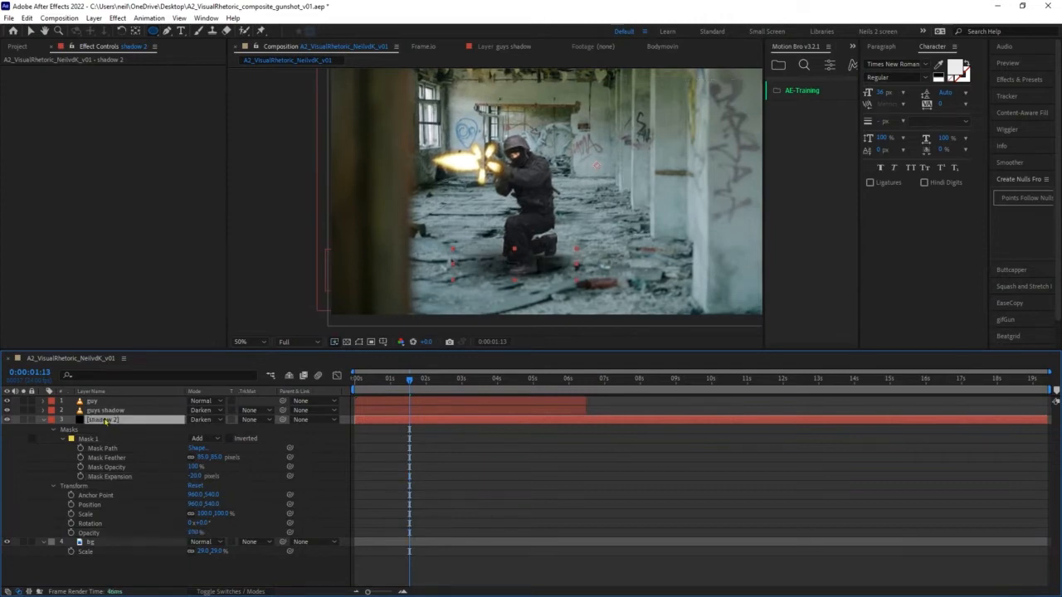
{"action": "left_click_drag", "start_coordinate": [106, 422], "coordinate": [109, 403]}
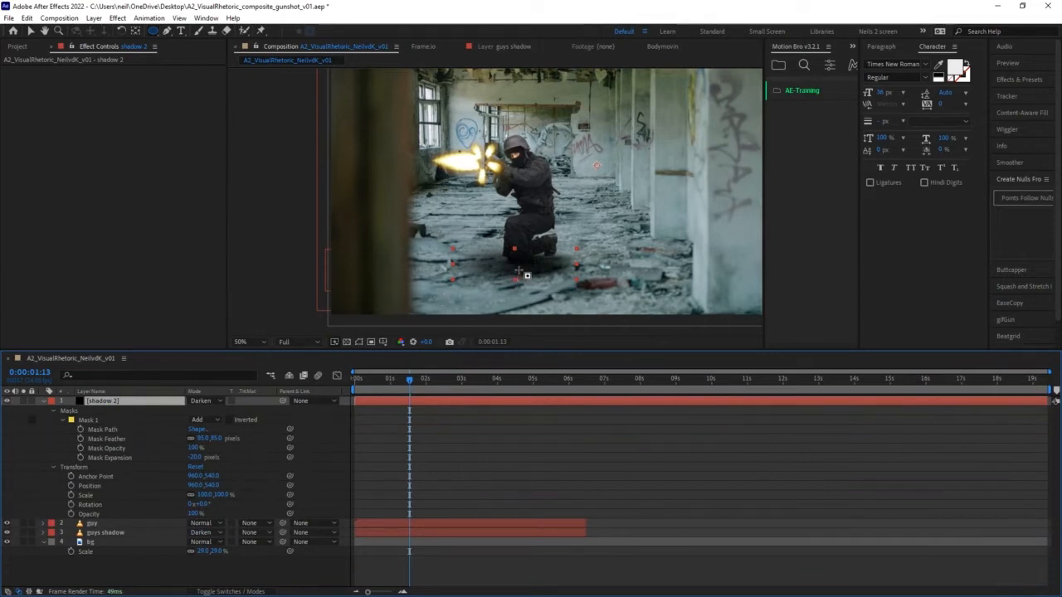
{"action": "mouse_move", "coordinate": [526, 275]}
{"action": "left_mouse_down"}
{"action": "mouse_move", "coordinate": [544, 267]}
{"action": "mouse_move", "coordinate": [526, 284]}
{"action": "mouse_move", "coordinate": [534, 268]}
{"action": "mouse_move", "coordinate": [527, 274]}
{"action": "left_mouse_up"}
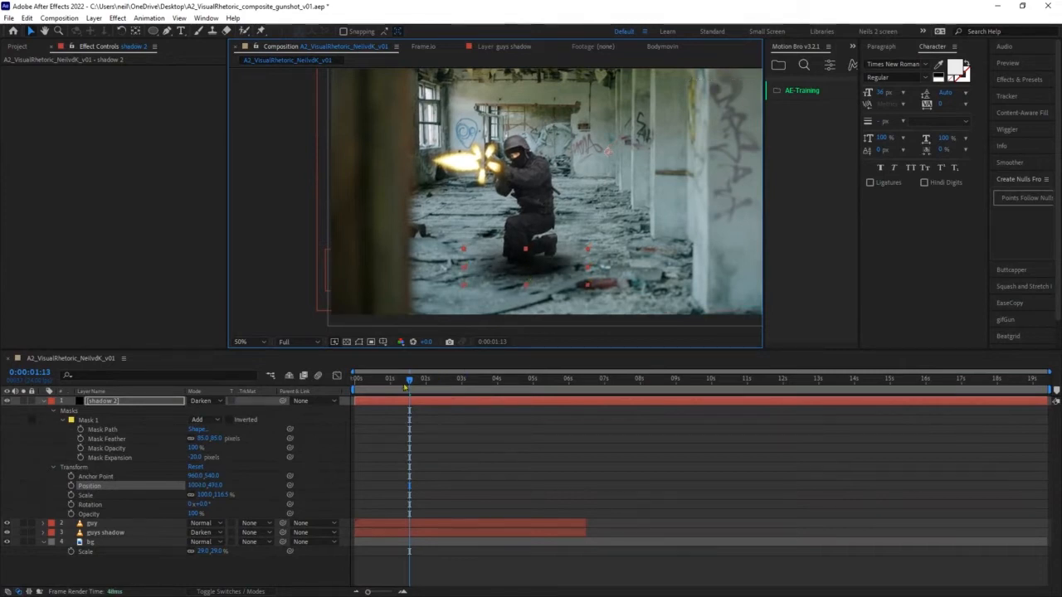
{"action": "key", "text": "space"}
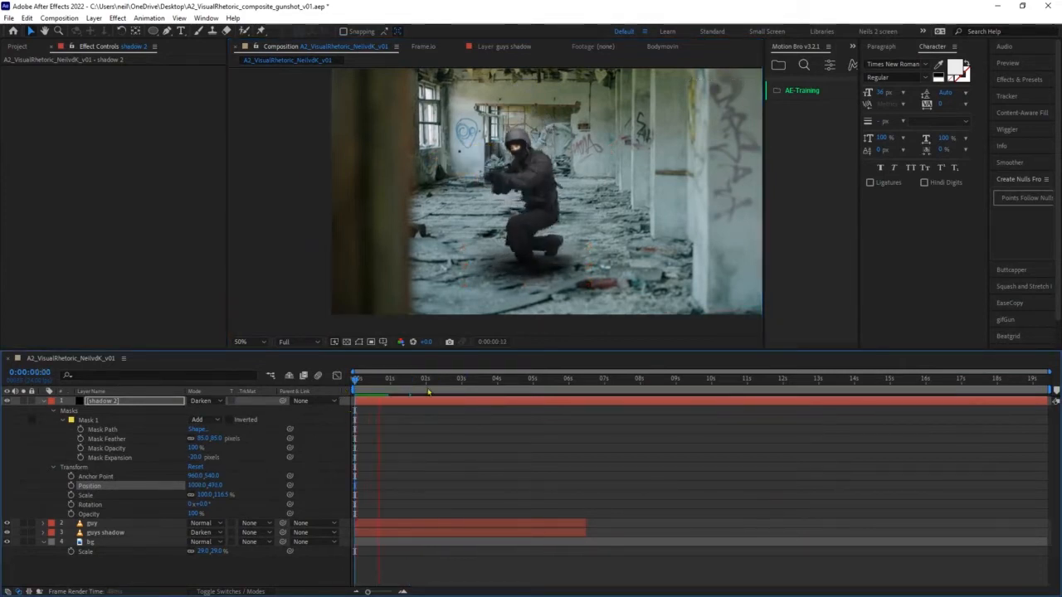
{"action": "key", "text": "space"}
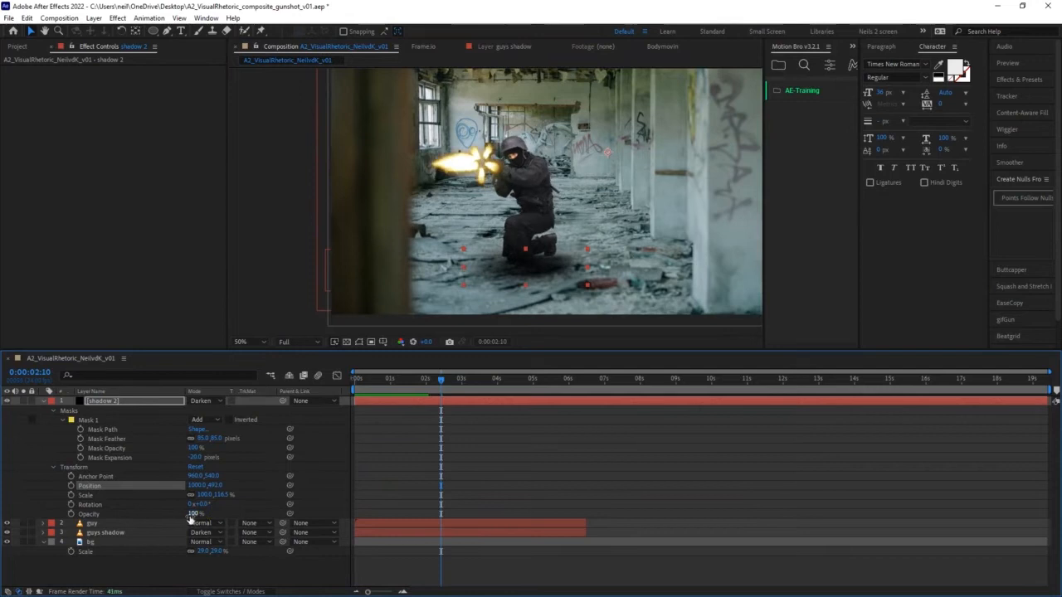
- Set the opacity of shadow 2 to 65% and of the guys shadow layer to 45%
{"action": "left_click_drag", "start_coordinate": [192, 515], "coordinate": [173, 515]}
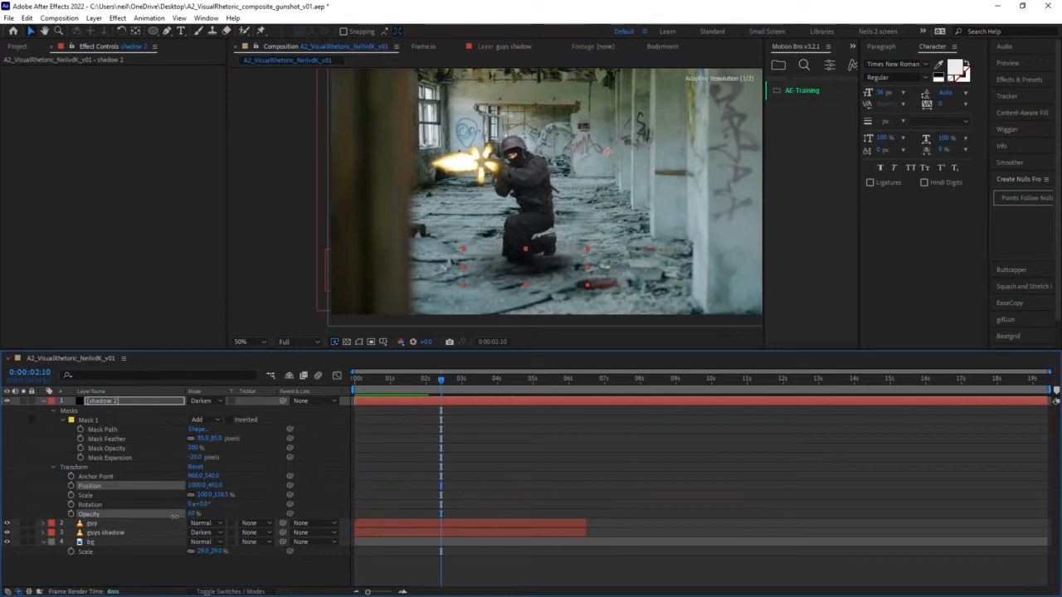
{"action": "key", "text": "space"}
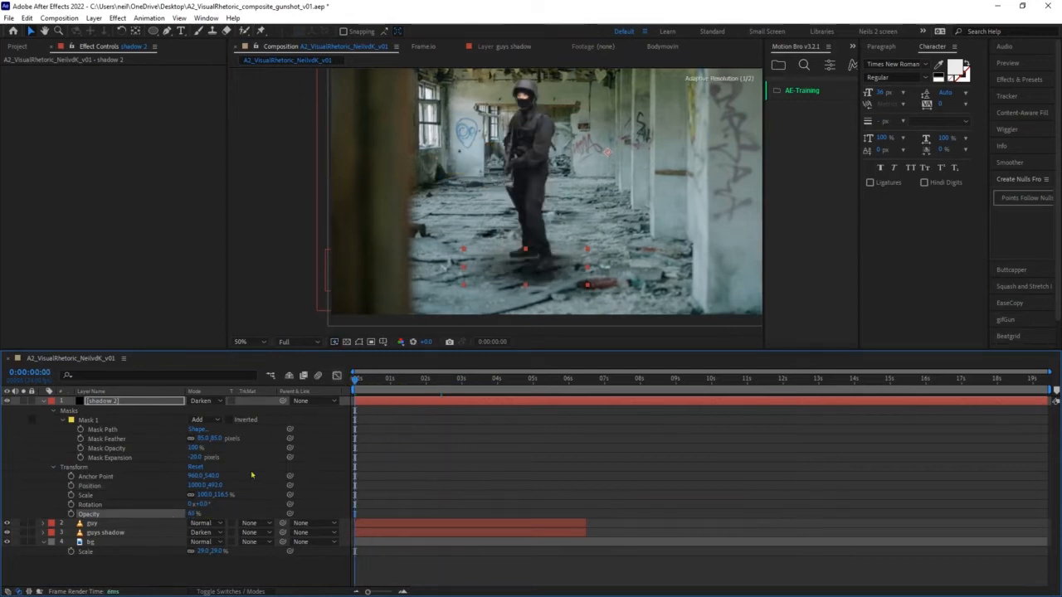
{"action": "left_click", "coordinate": [124, 535]}
{"action": "key", "text": "t"}
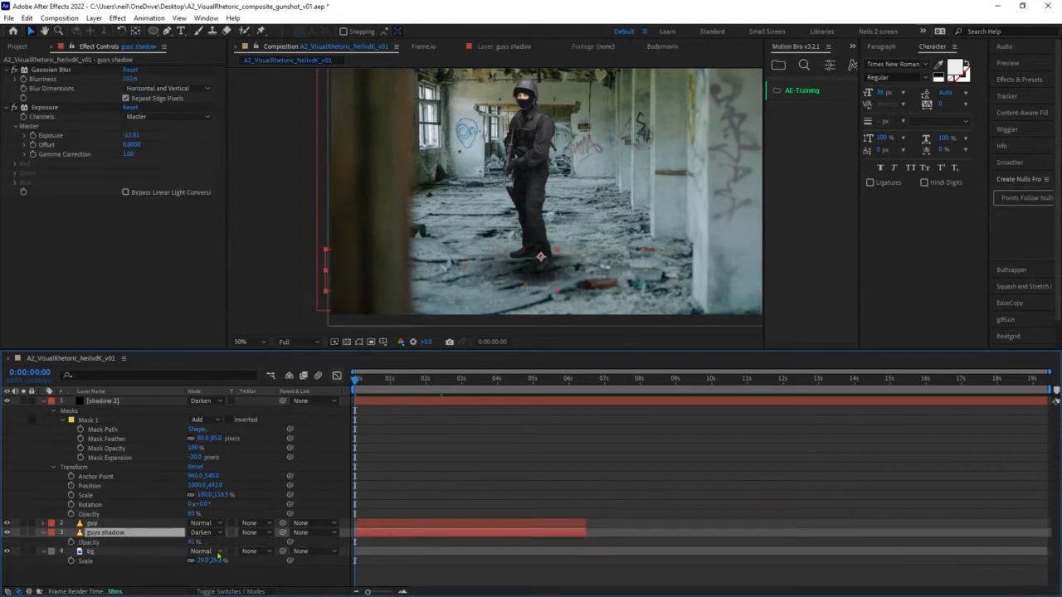
{"action": "key", "text": "Return"}
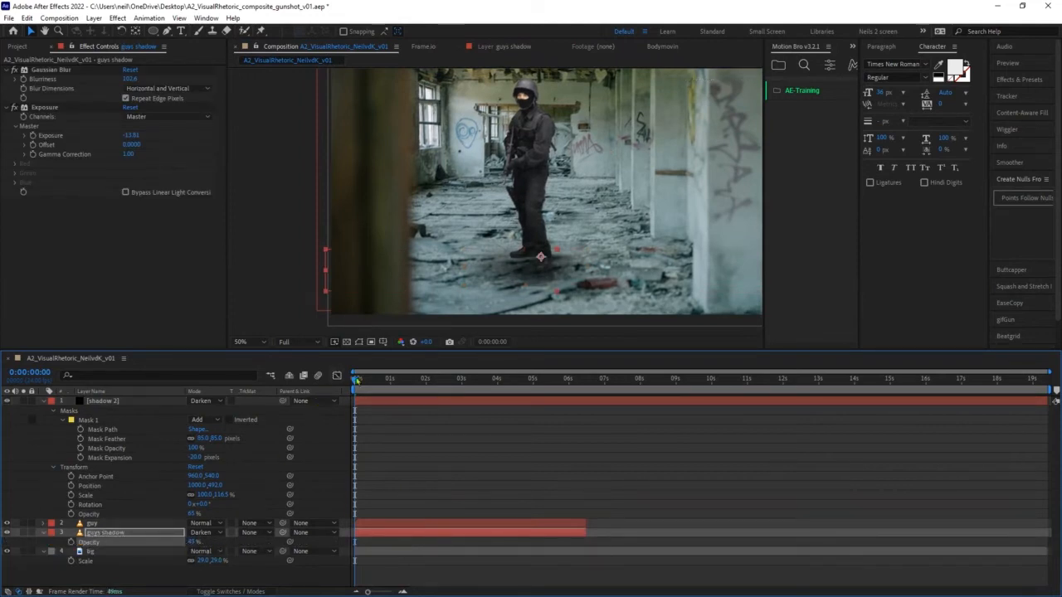
- Preview the composition from the first frame and check both shadows under the soldier
{"action": "key", "text": "space"}
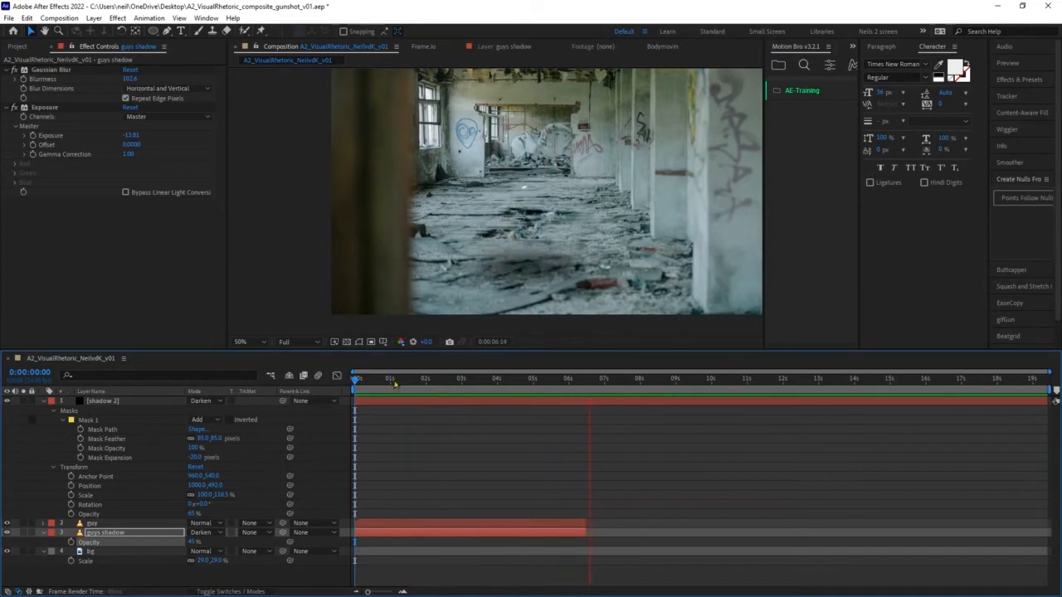
{"action": "left_click_drag", "start_coordinate": [373, 382], "coordinate": [354, 388]}
{"action": "key", "text": "space"}
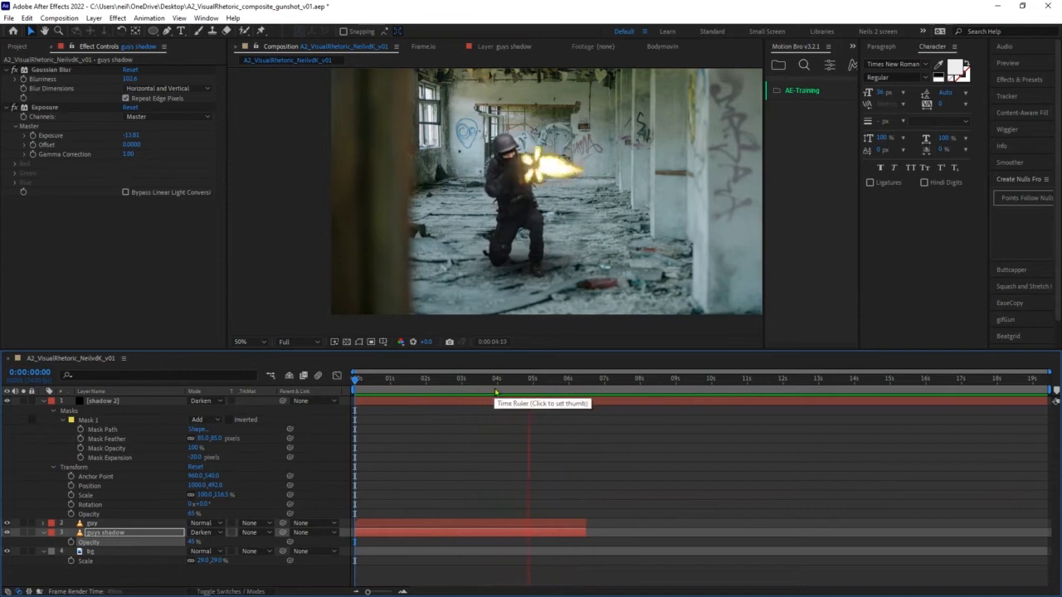
{"action": "left_click_drag", "start_coordinate": [519, 383], "coordinate": [396, 388]}
{"action": "left_click", "coordinate": [539, 424]}
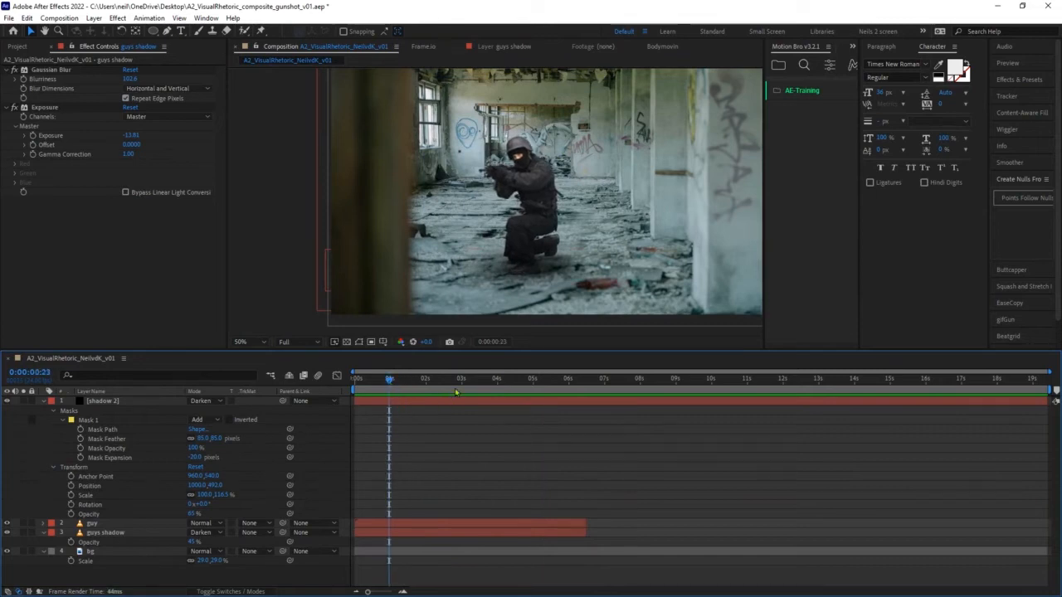
- Save the project and go to the muzzle-flash frame at 0:00:03:22
{"action": "left_click_drag", "start_coordinate": [434, 387], "coordinate": [503, 378]}
{"action": "left_click_drag", "start_coordinate": [504, 244], "coordinate": [422, 262]}
{"action": "key", "text": "ctrl+s"}
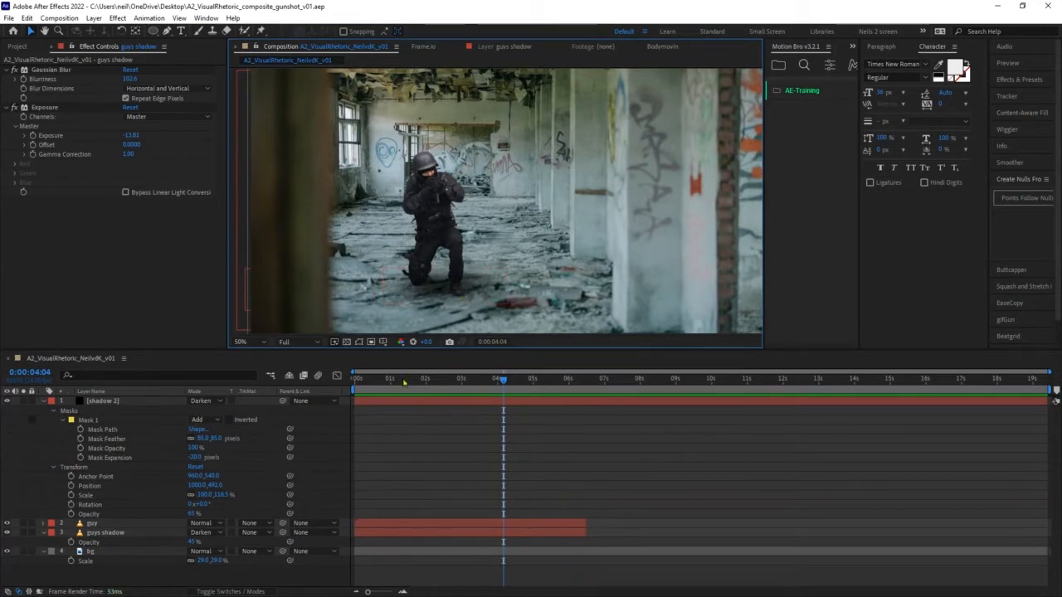
{"action": "left_click_drag", "start_coordinate": [360, 380], "coordinate": [497, 401]}
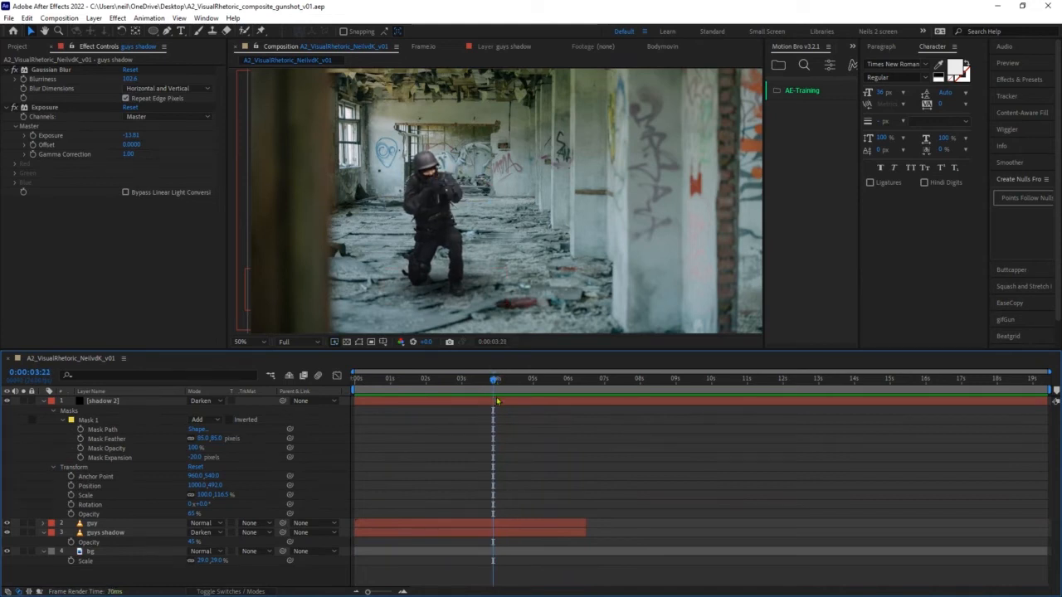
{"action": "key", "text": "Page_Down"}
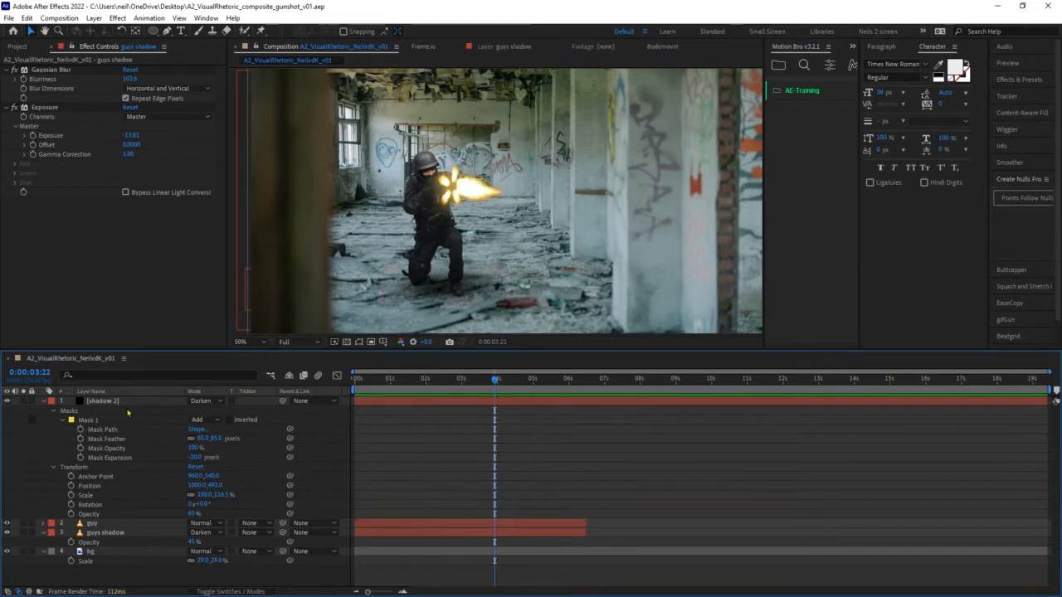
- Collapse the shadow 2 layer's properties and enlarge the composition viewer
{"action": "left_click", "coordinate": [44, 401]}
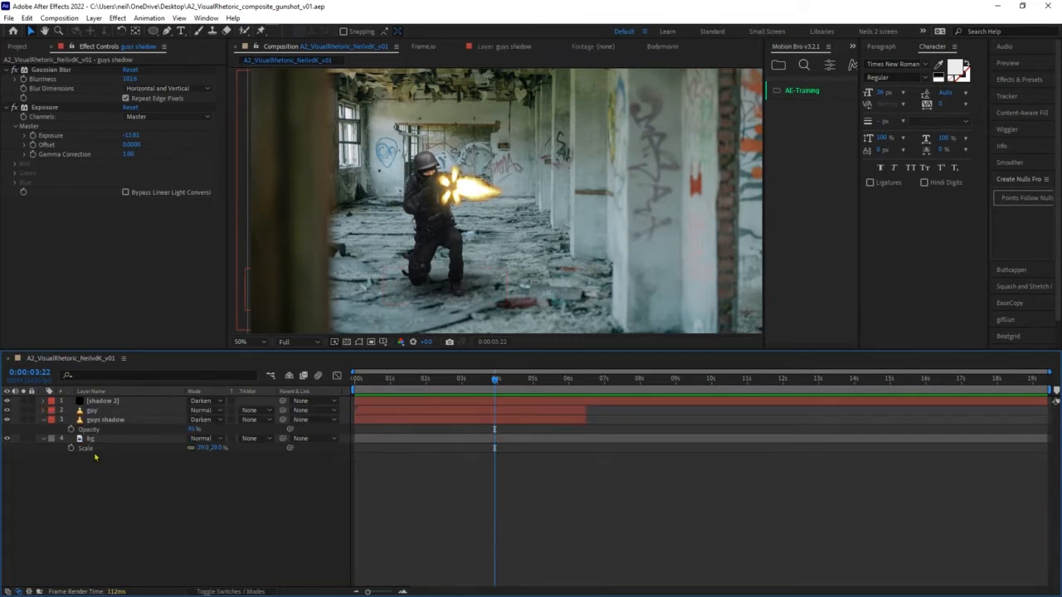
{"action": "scroll", "coordinate": [592, 227], "scroll_direction": "down", "scroll_amount": 2}
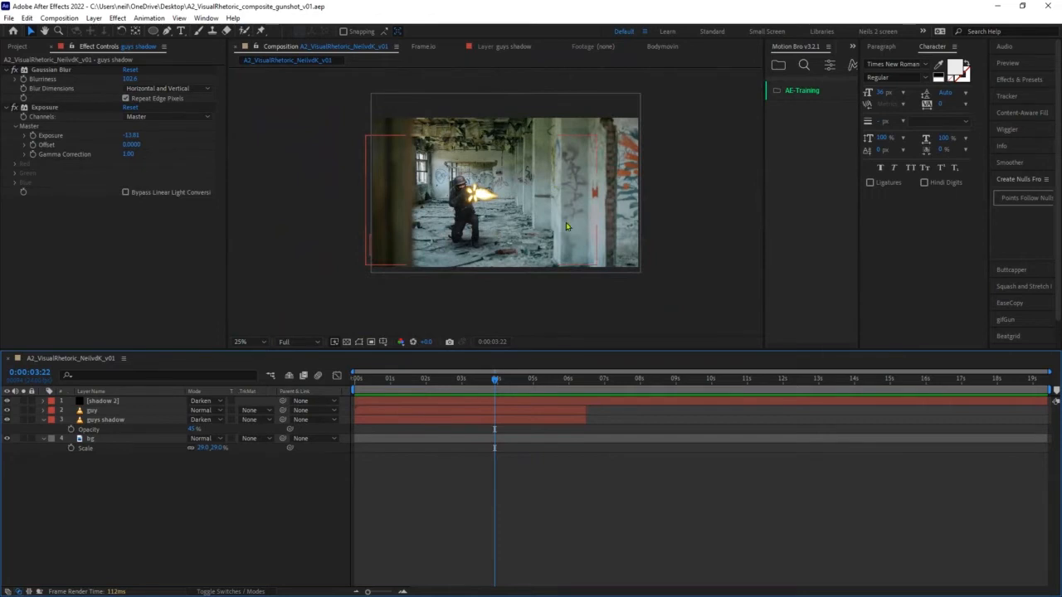
{"action": "scroll", "coordinate": [567, 225], "scroll_direction": "up", "scroll_amount": 2}
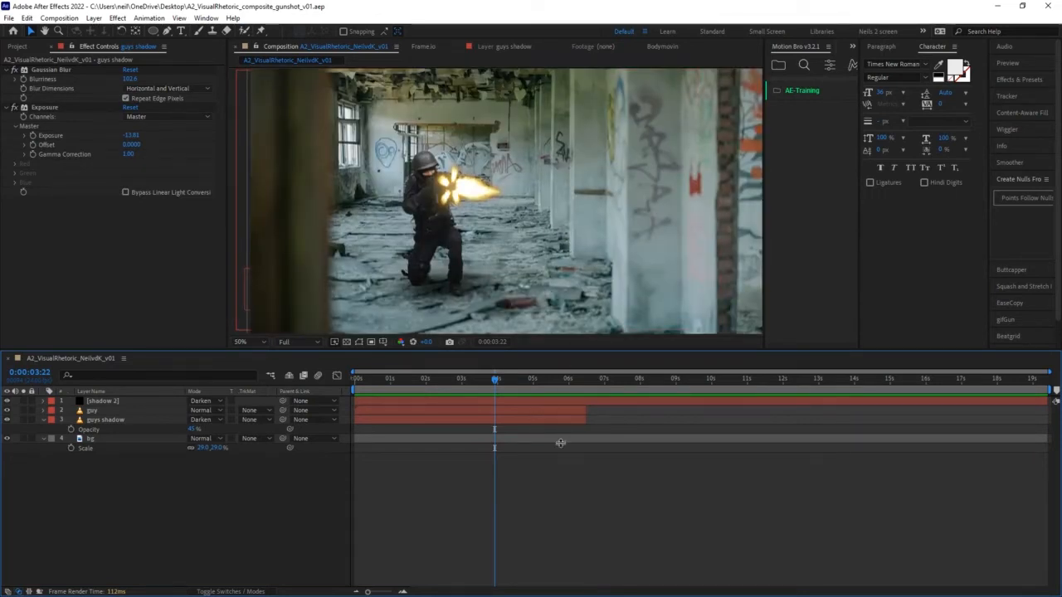
{"action": "left_click_drag", "start_coordinate": [545, 351], "coordinate": [547, 445]}
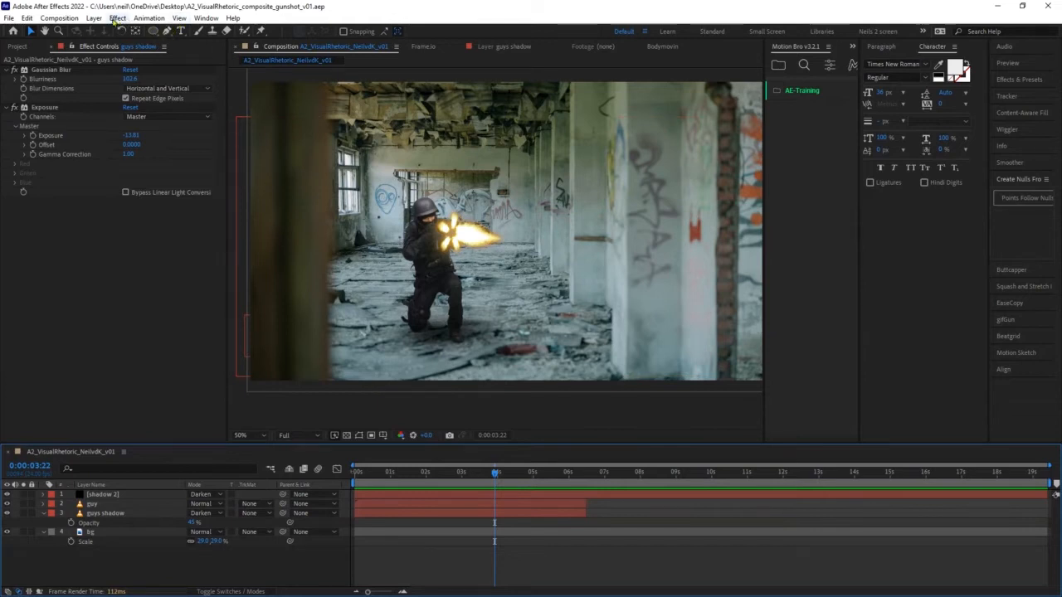
- Add an adjustment layer above all other layers and name it muzzle flash reflection
{"action": "left_click", "coordinate": [94, 18]}
{"action": "mouse_move", "coordinate": [163, 34]}
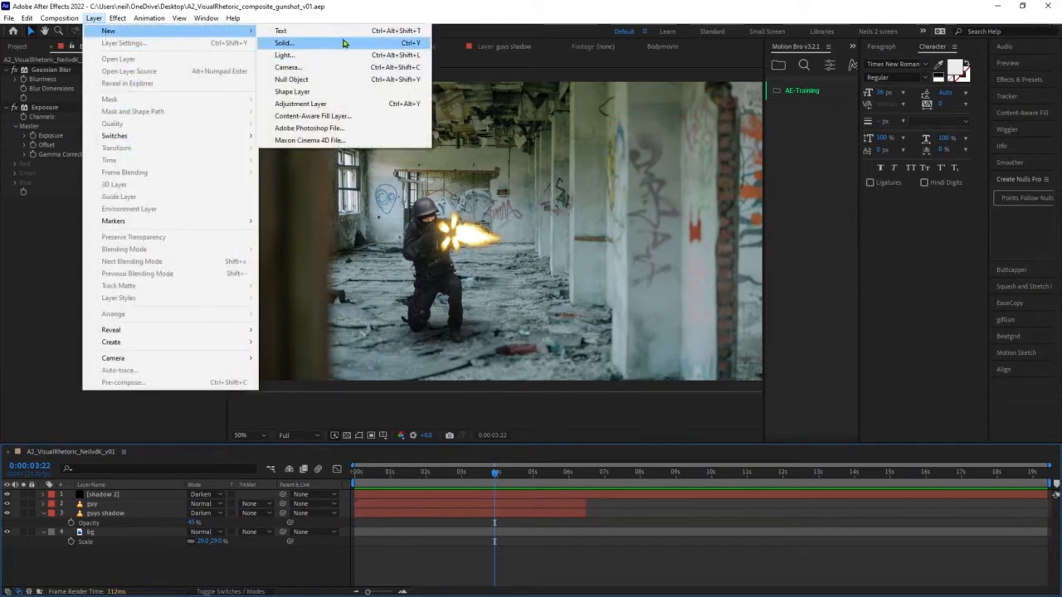
{"action": "left_click", "coordinate": [381, 106]}
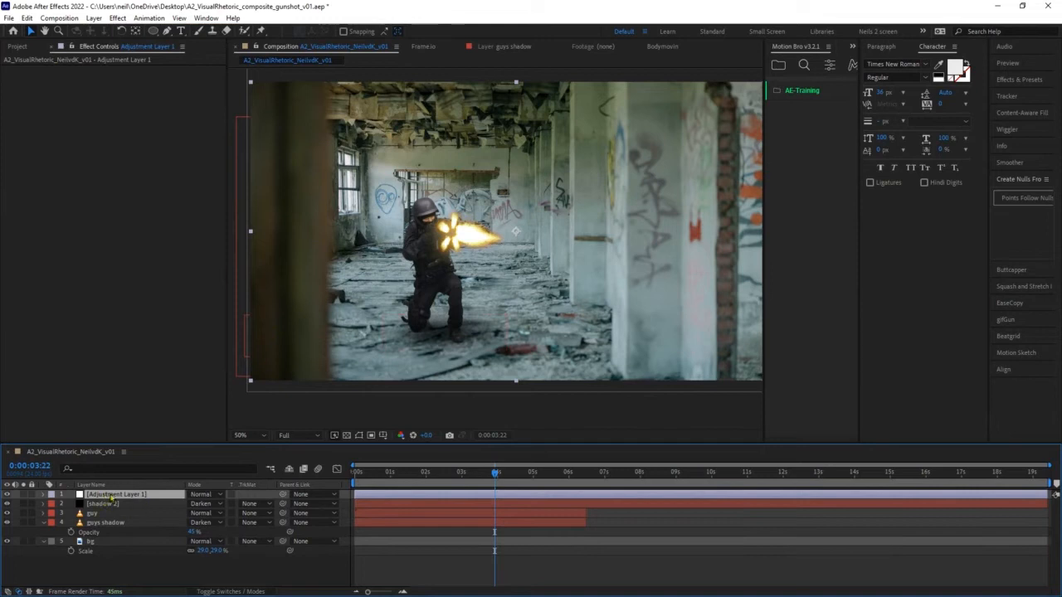
{"action": "key", "text": "Return"}
{"action": "type", "text": "muzz"}
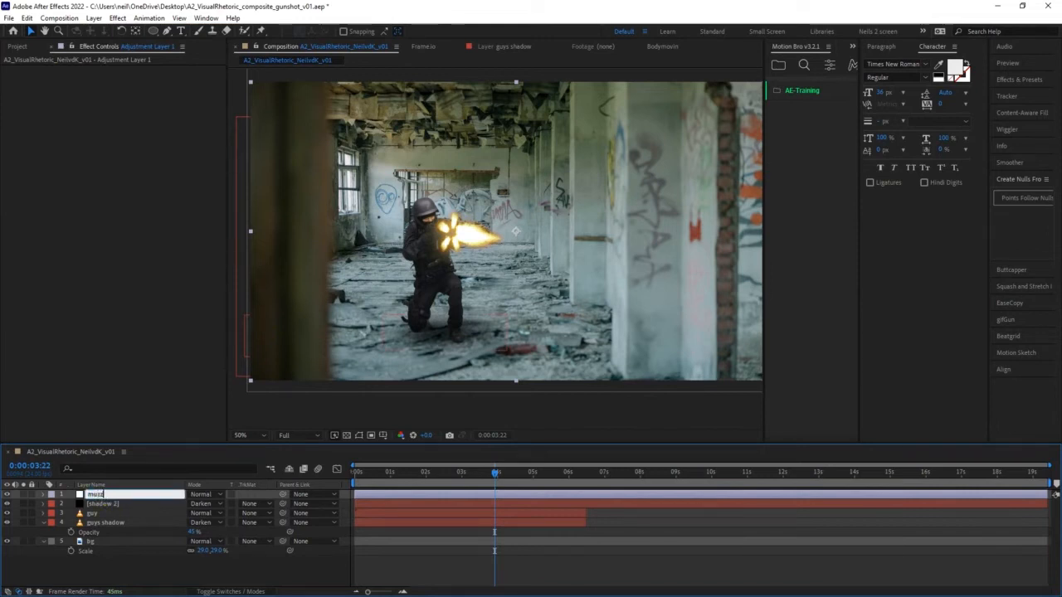
{"action": "type", "text": "le flash ref"}
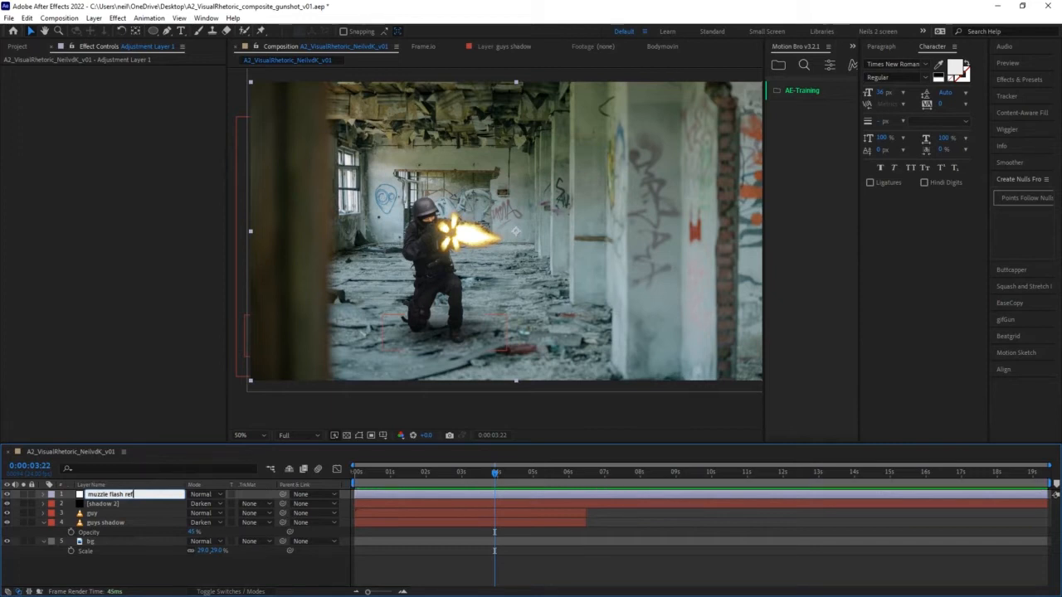
{"action": "type", "text": "lection"}
{"action": "key", "text": "Return"}
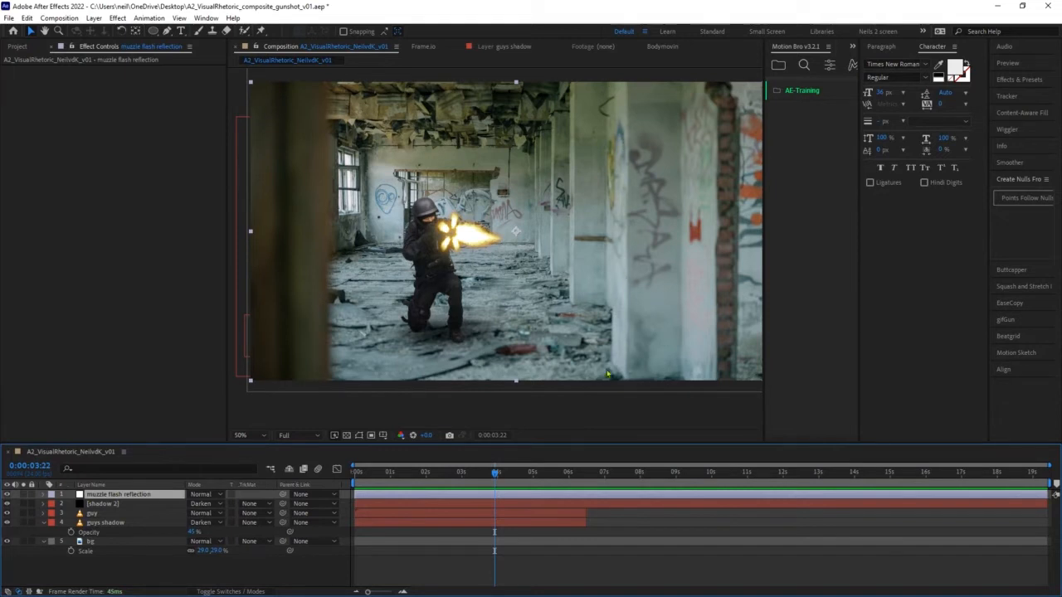
- Begin a Pen tool mask on the muzzle flash reflection layer at the pillar beyond the gun's muzzle flash
{"action": "left_click", "coordinate": [166, 30]}
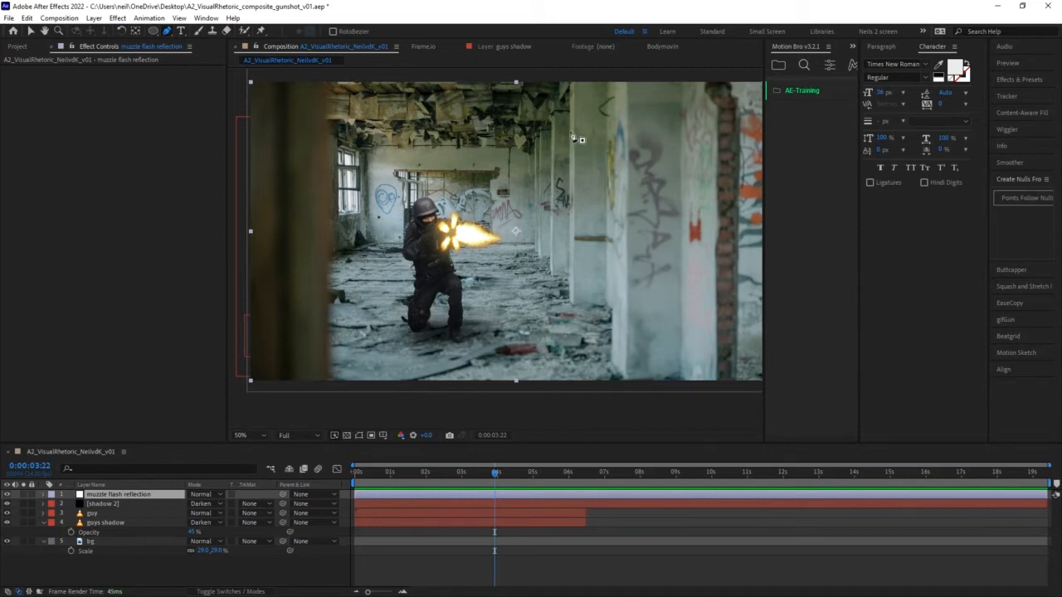
{"action": "left_click", "coordinate": [569, 159]}
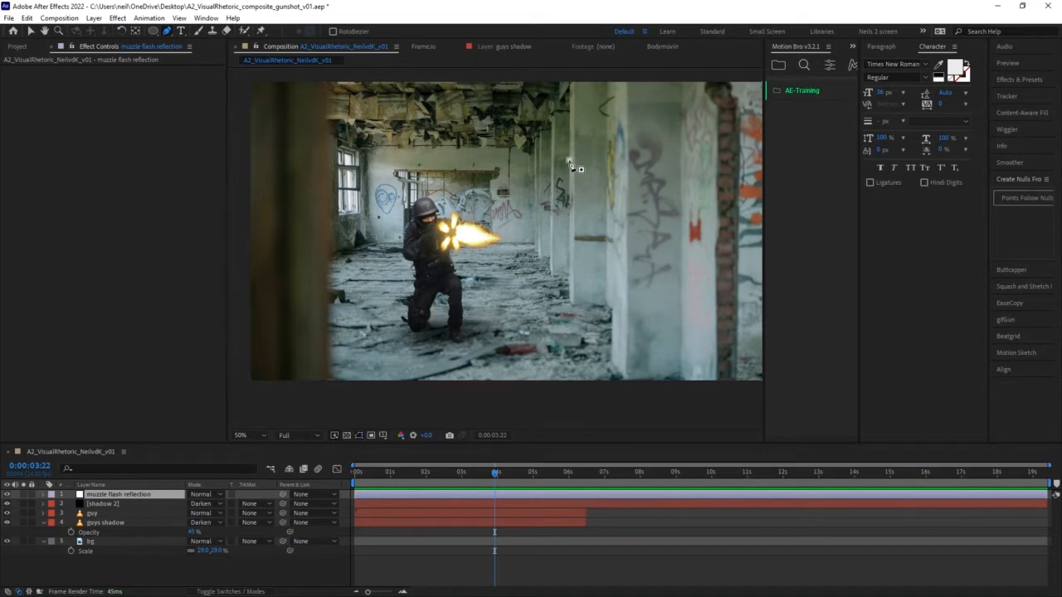
- Draw narrow Pen tool masks along the facing edges of the far and near pillars on the muzzle flash reflection layer
{"action": "left_click", "coordinate": [571, 306]}
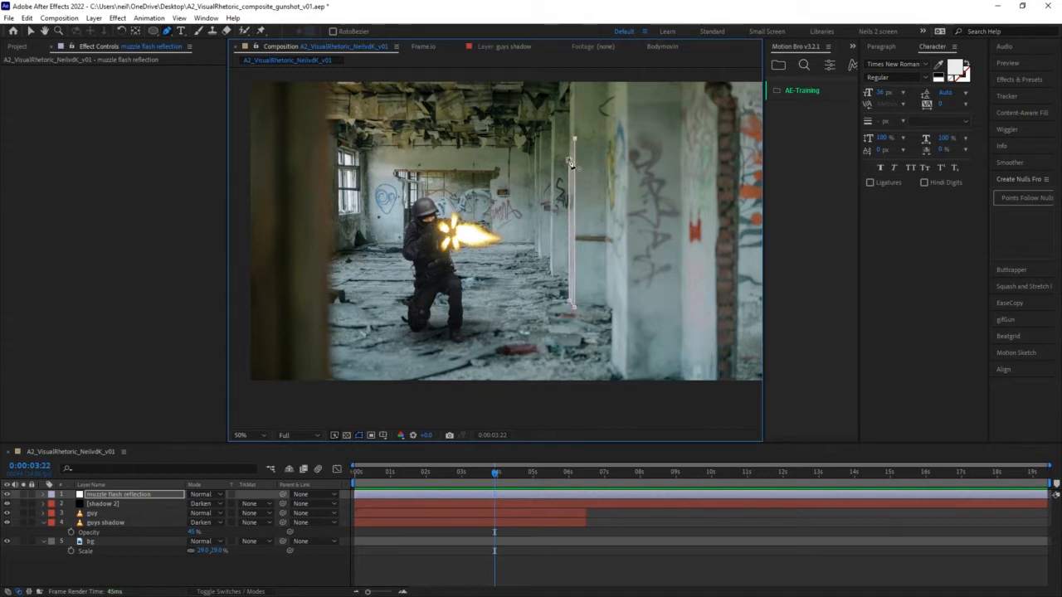
{"action": "left_click", "coordinate": [574, 139]}
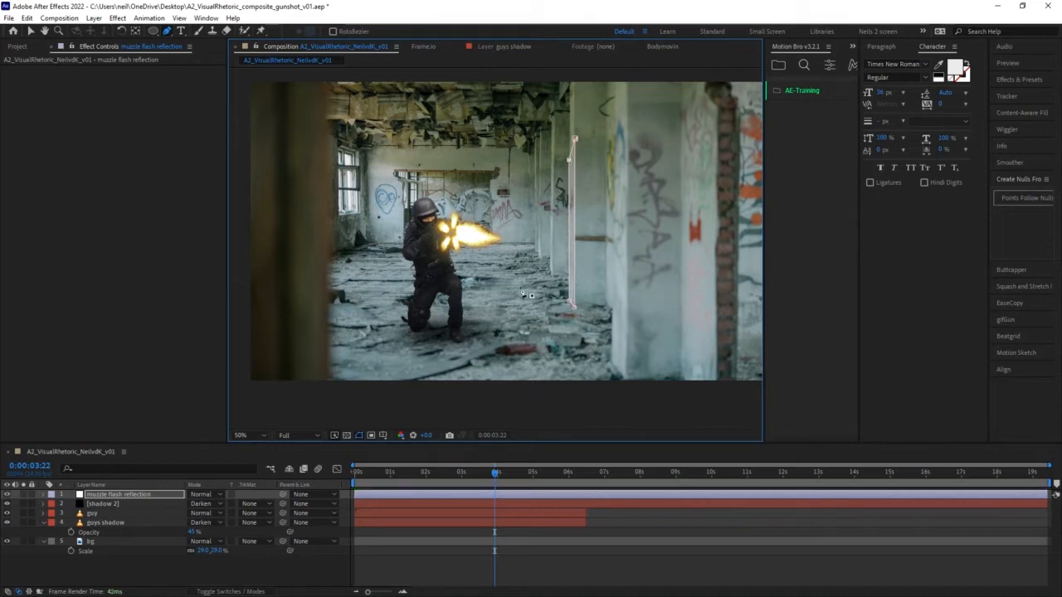
{"action": "left_click", "coordinate": [612, 364]}
{"action": "left_click", "coordinate": [625, 380]}
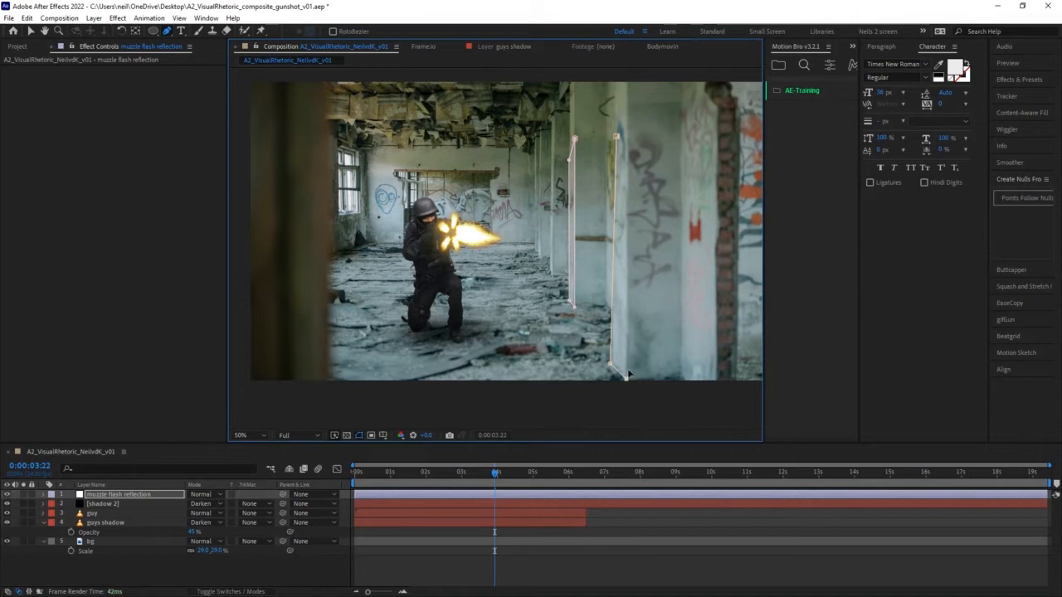
{"action": "left_click", "coordinate": [626, 134]}
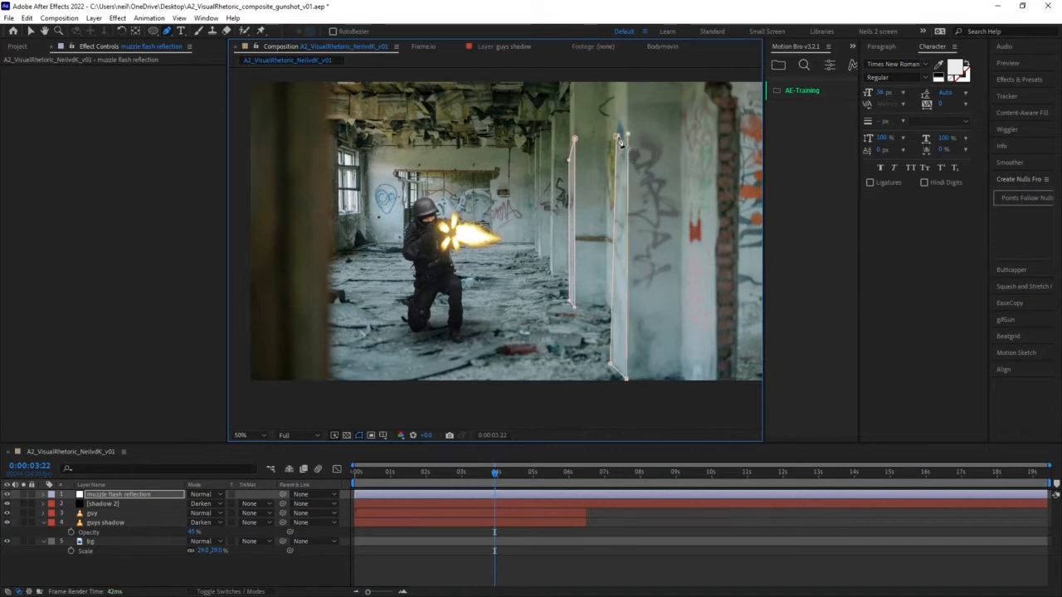
{"action": "left_click", "coordinate": [617, 135]}
- Reshape the near pillar's mask so it extends past the top of the image and follows the pillar's edge and base
{"action": "left_click", "coordinate": [120, 495]}
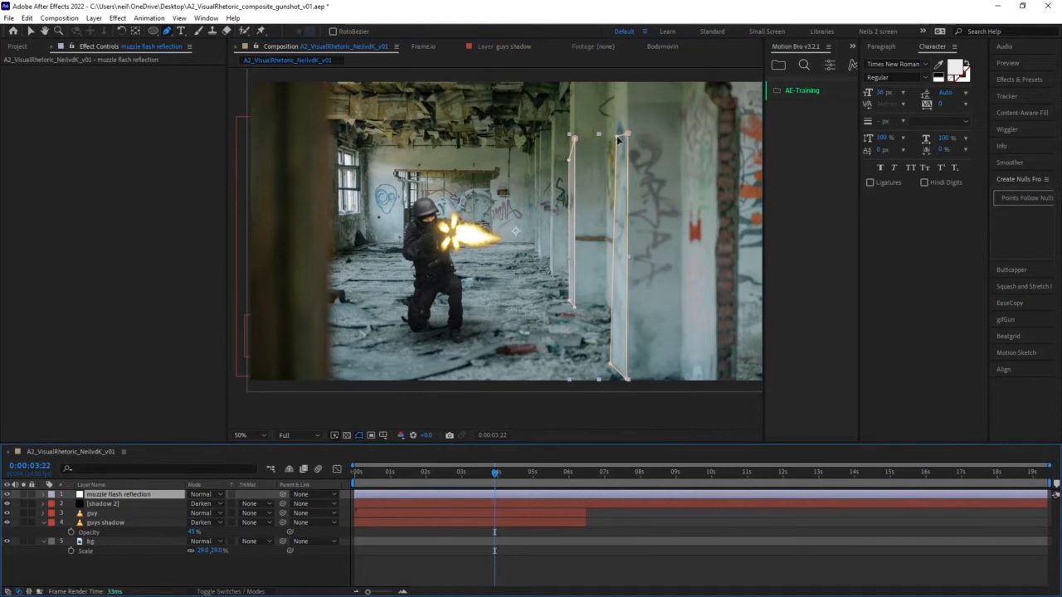
{"action": "left_click_drag", "start_coordinate": [617, 141], "coordinate": [614, 141]}
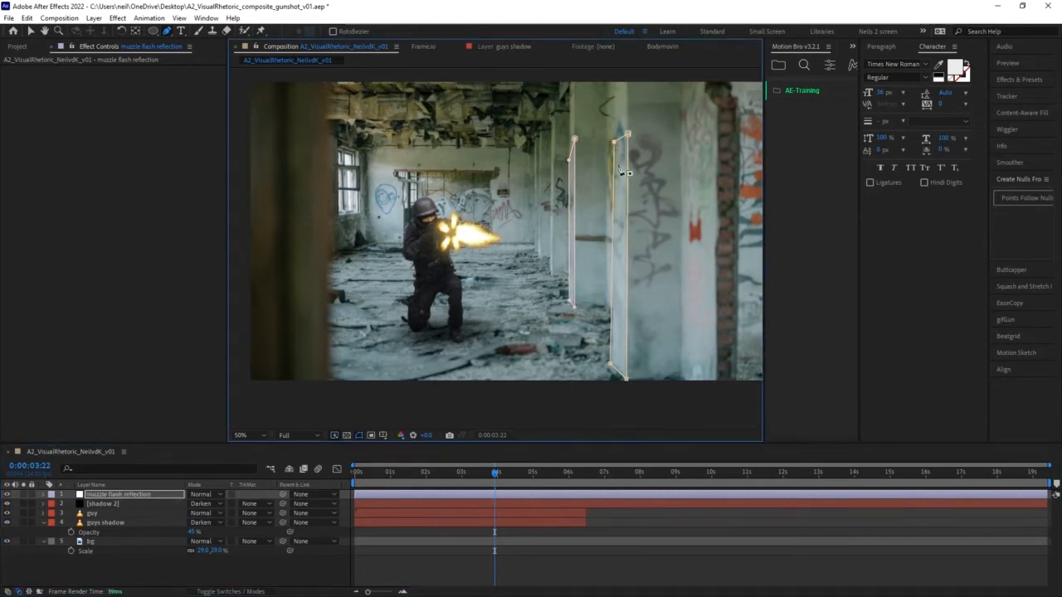
{"action": "left_click_drag", "start_coordinate": [614, 141], "coordinate": [617, 82]}
{"action": "left_click_drag", "start_coordinate": [610, 364], "coordinate": [613, 365]}
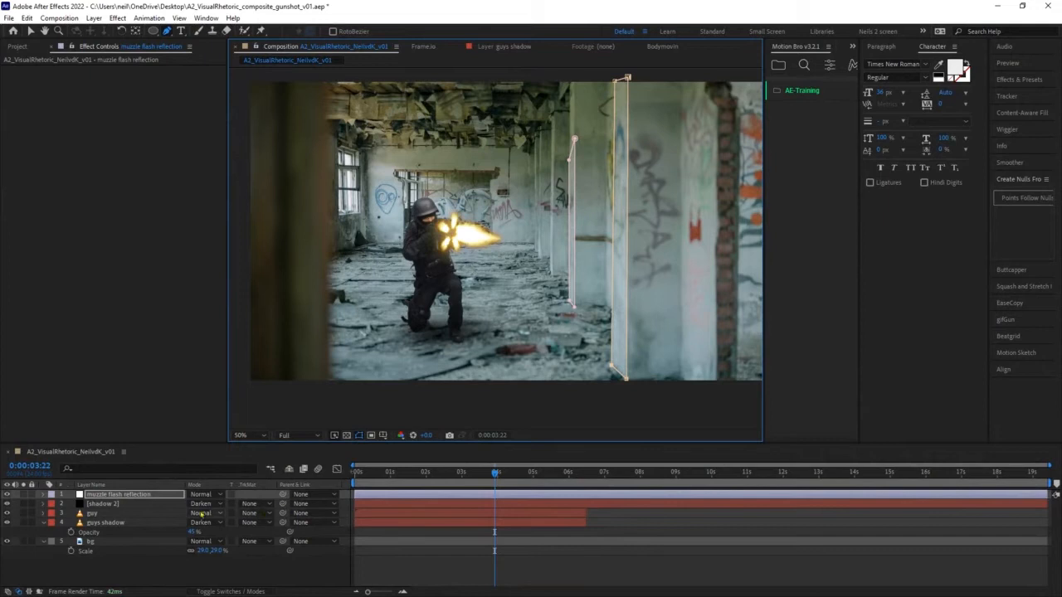
- Enlarge the timeline area and reveal the muzzle flash reflection layer's masks with all of Mask 1's properties expanded
{"action": "left_click", "coordinate": [109, 496]}
{"action": "left_click_drag", "start_coordinate": [154, 445], "coordinate": [185, 374]}
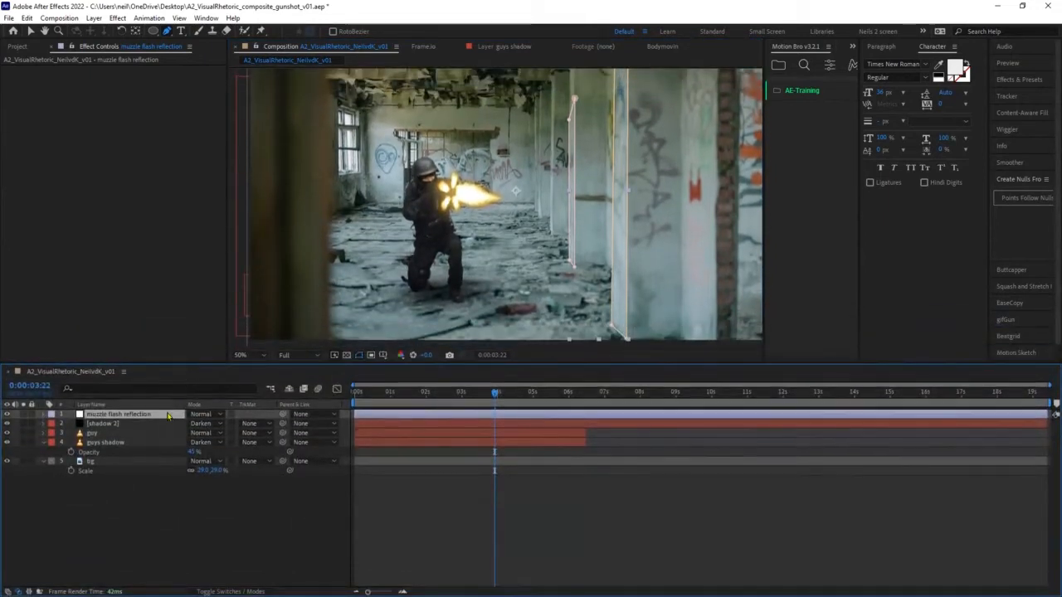
{"action": "key", "text": "m"}
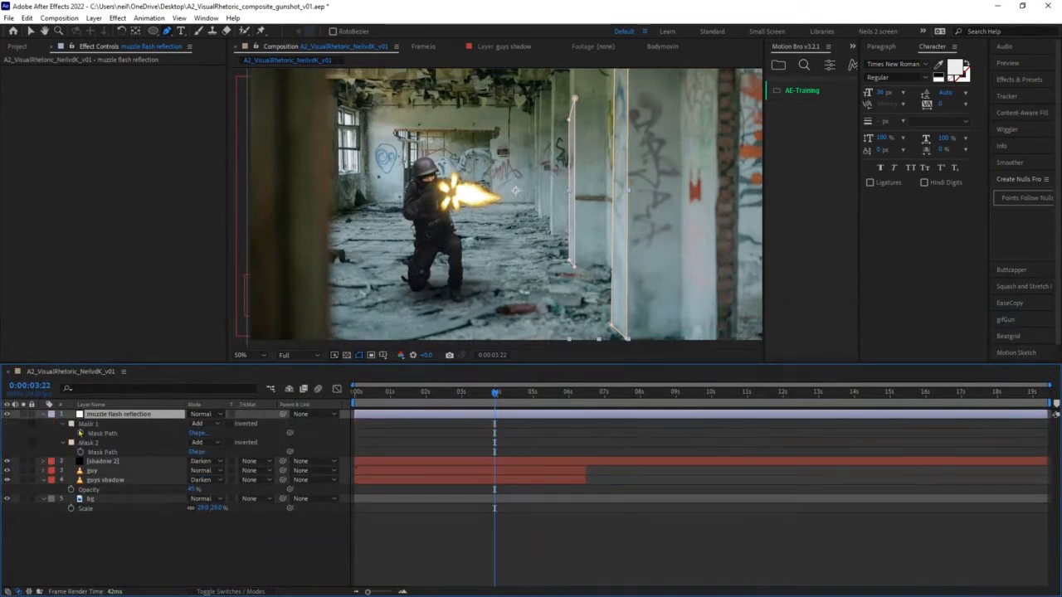
{"action": "left_click", "coordinate": [66, 424]}
{"action": "left_click", "coordinate": [66, 424]}
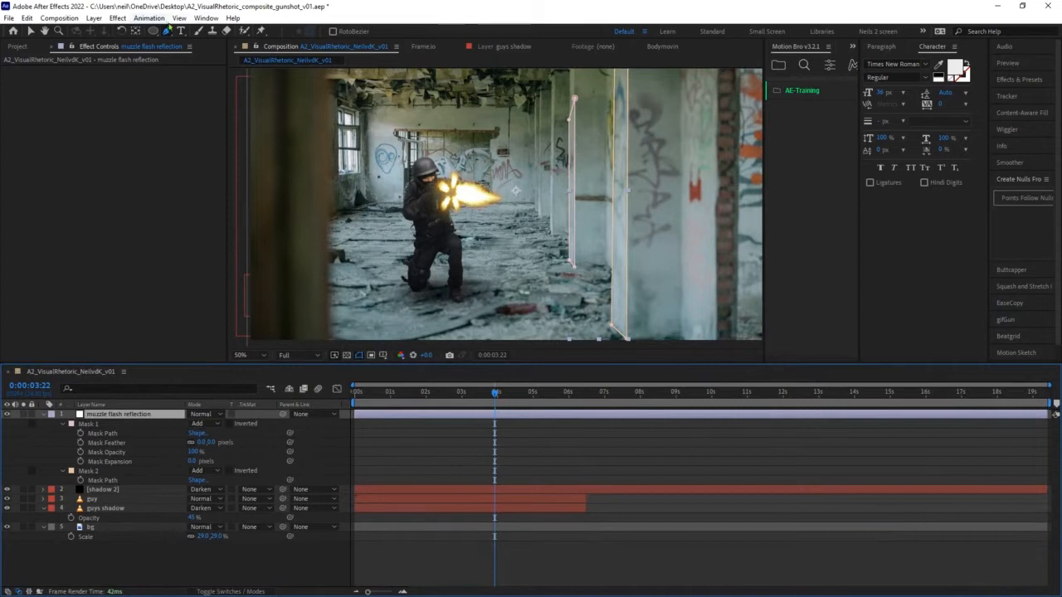
- Apply the Hue/Saturation effect to the muzzle flash reflection layer and enable Colorize
{"action": "left_click", "coordinate": [118, 18]}
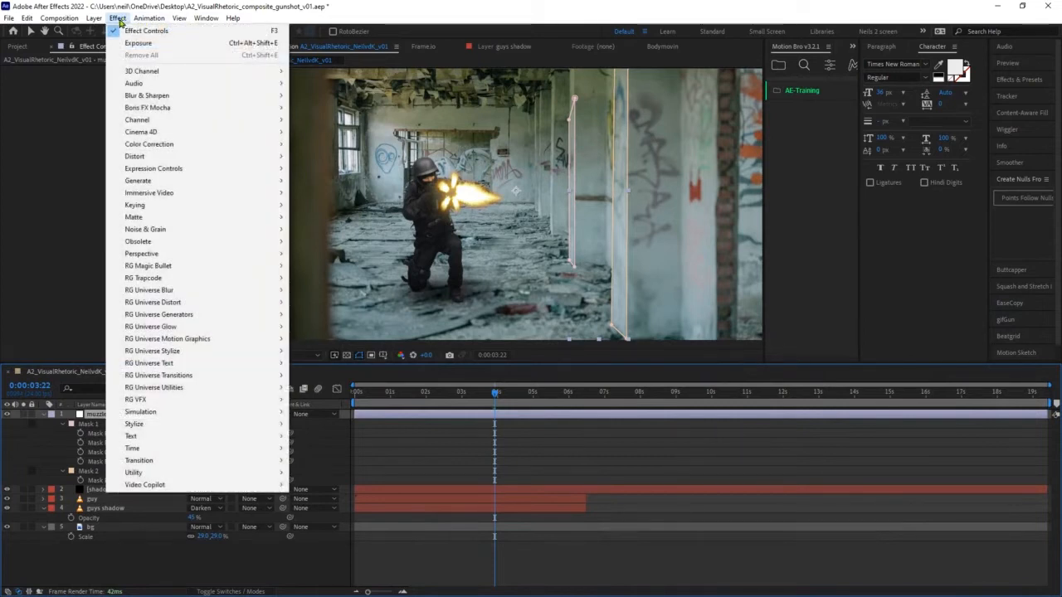
{"action": "mouse_move", "coordinate": [213, 150]}
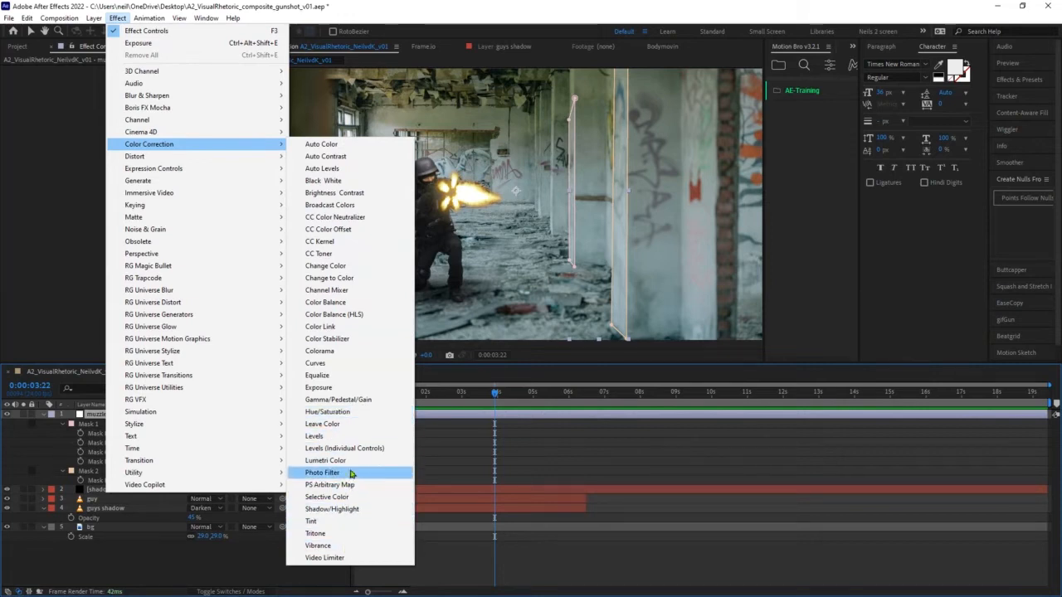
{"action": "left_click", "coordinate": [352, 416]}
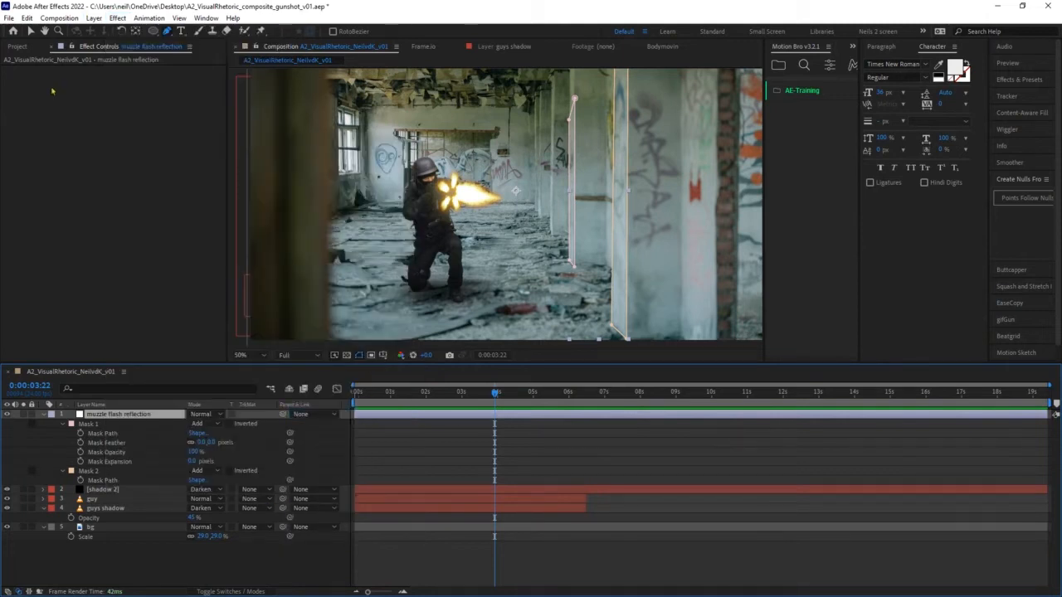
{"action": "key", "text": "v"}
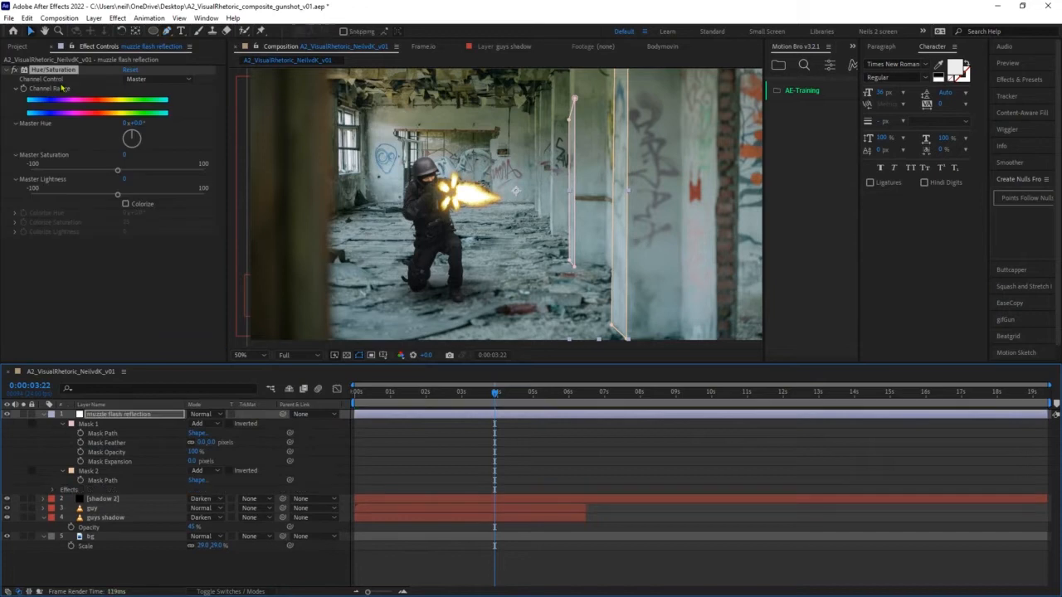
{"action": "left_click", "coordinate": [125, 204]}
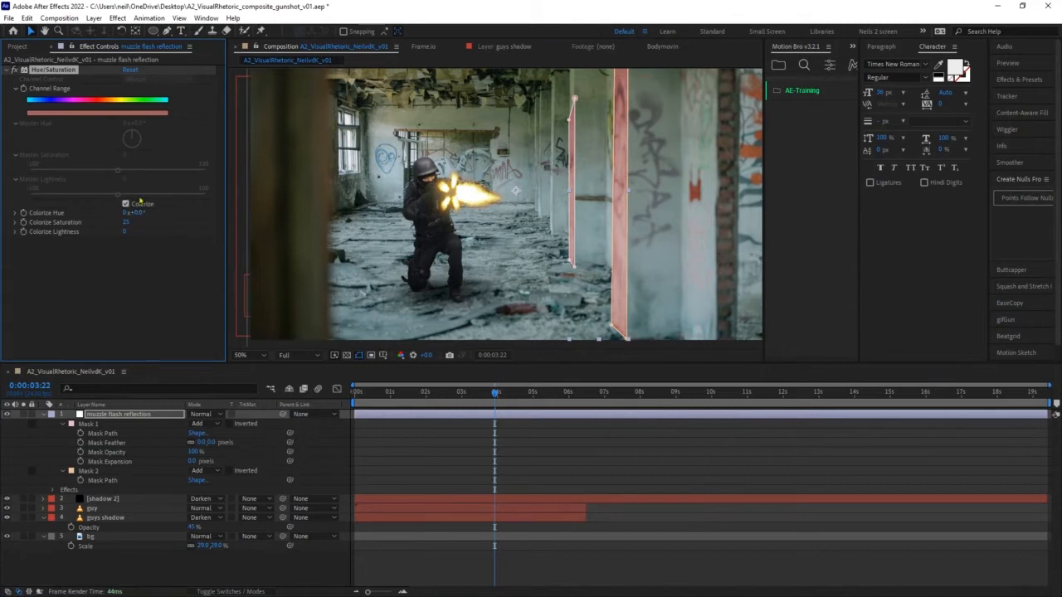
- Tint the reflection yellow with Colorize Hue 54°, Colorize Saturation 47 and Colorize Lightness 14
{"action": "mouse_move", "coordinate": [142, 212]}
{"action": "left_mouse_down"}
{"action": "mouse_move", "coordinate": [183, 212]}
{"action": "mouse_move", "coordinate": [147, 222]}
{"action": "left_mouse_up"}
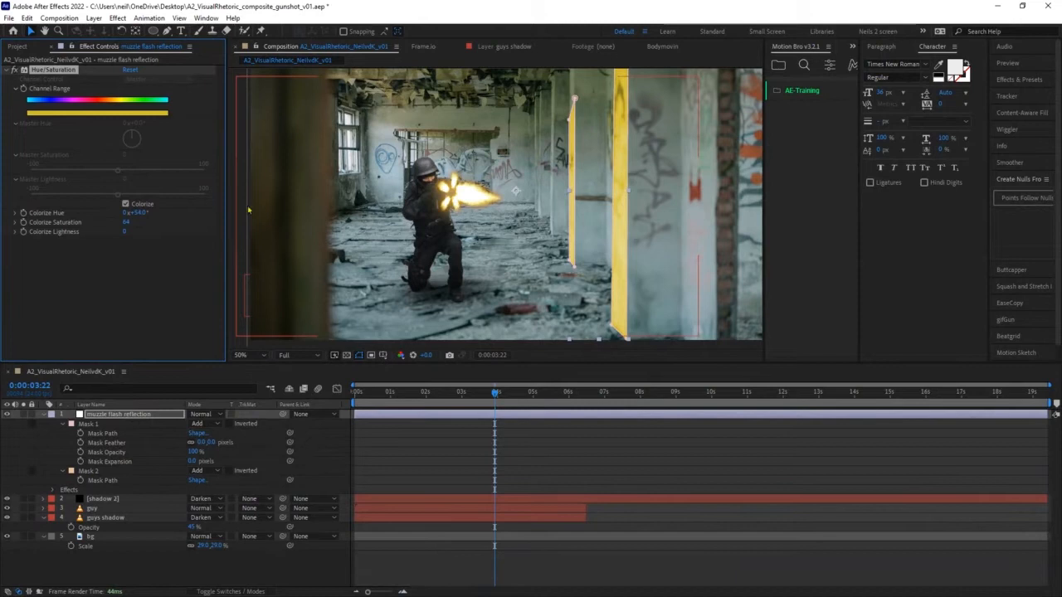
{"action": "mouse_move", "coordinate": [126, 233]}
{"action": "left_mouse_down"}
{"action": "mouse_move", "coordinate": [126, 224]}
{"action": "mouse_move", "coordinate": [130, 232]}
{"action": "left_mouse_up"}
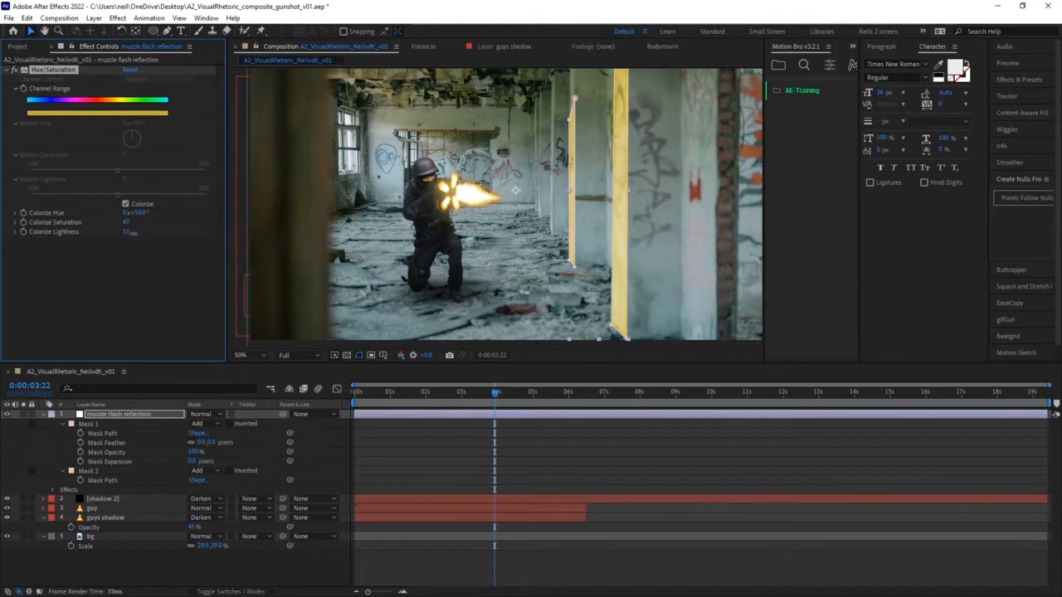
{"action": "left_click_drag", "start_coordinate": [132, 234], "coordinate": [135, 234]}
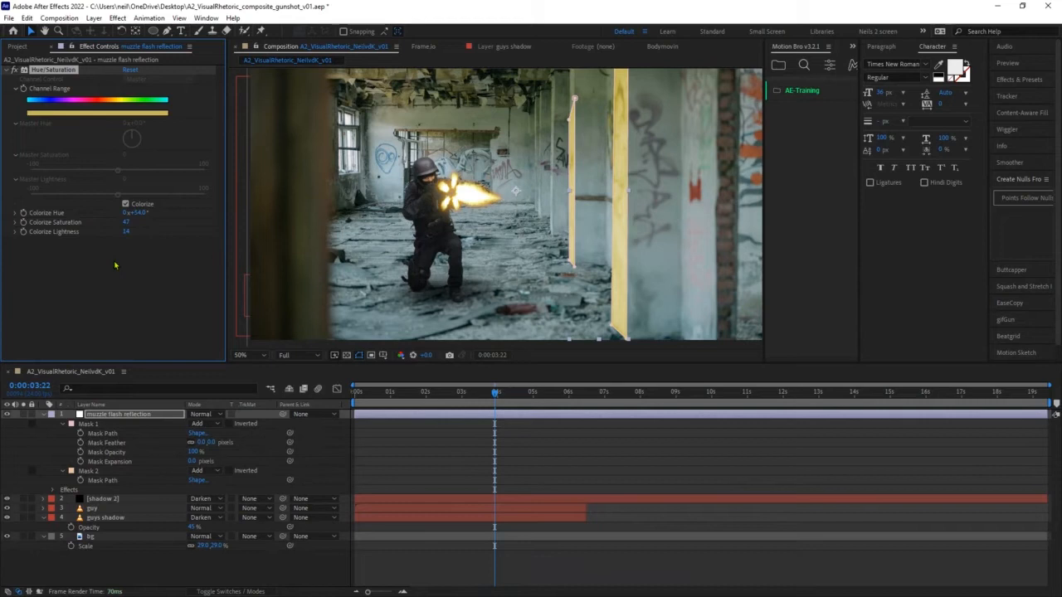
- Draw a closed, curved Pen mask on the muzzle flash reflection layer over the floor between the soldier and the near pillar
{"action": "left_click", "coordinate": [99, 422]}
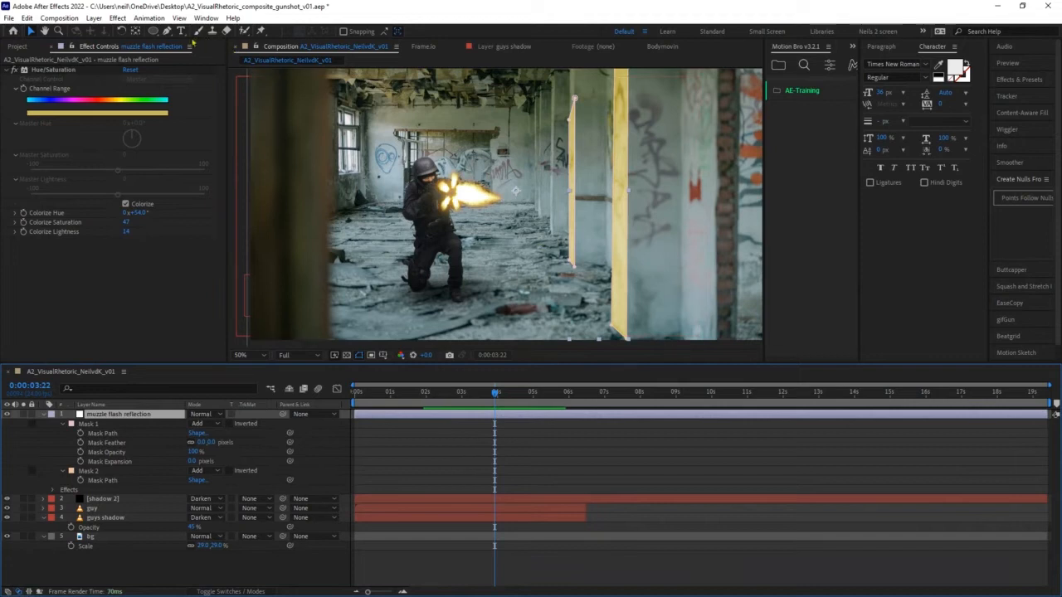
{"action": "left_click", "coordinate": [167, 31]}
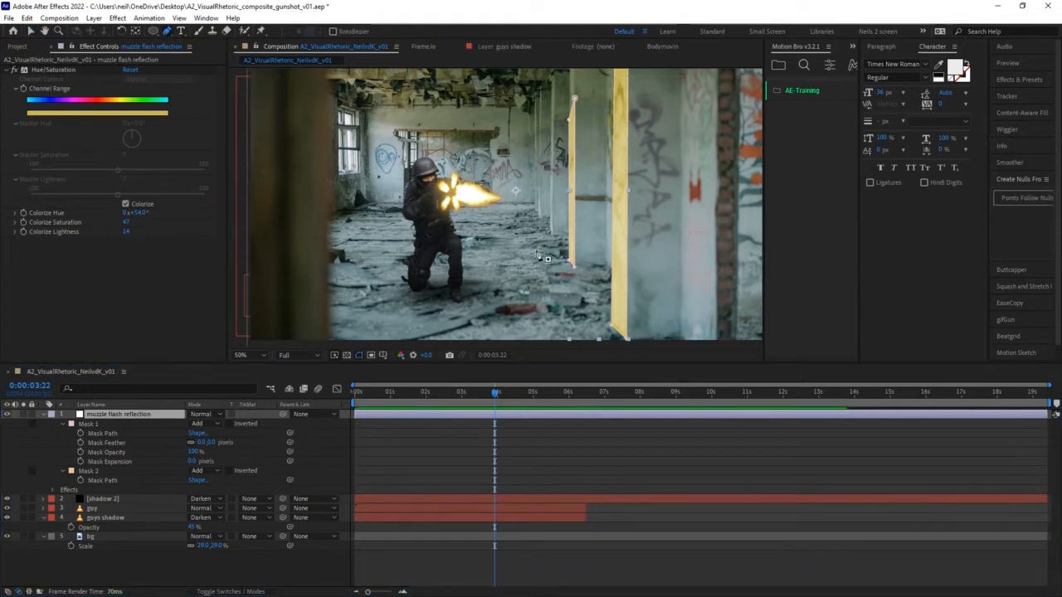
{"action": "left_click", "coordinate": [561, 262]}
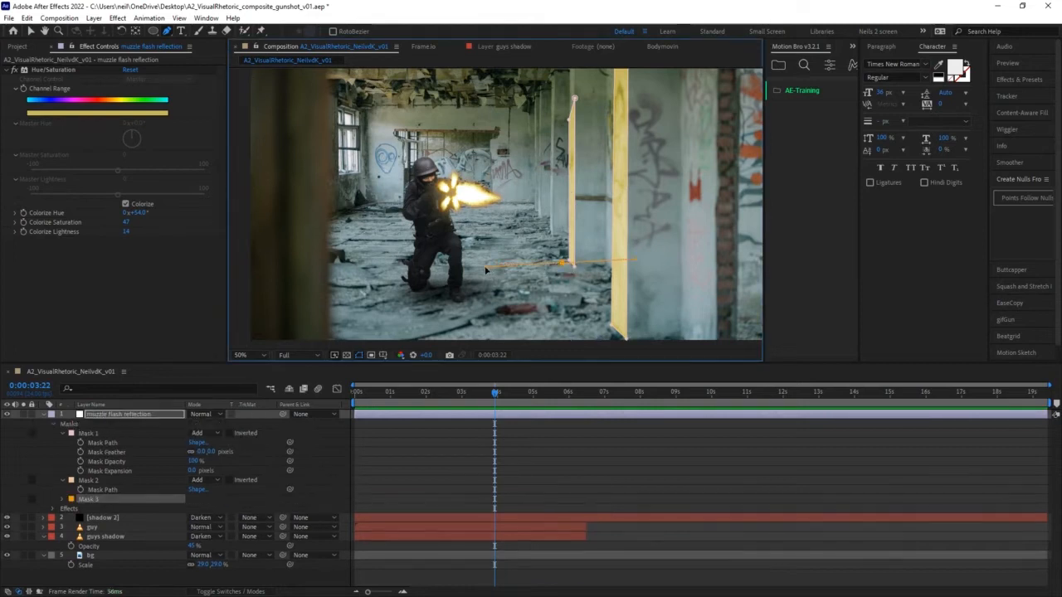
{"action": "left_click_drag", "start_coordinate": [428, 314], "coordinate": [440, 342]}
{"action": "left_click_drag", "start_coordinate": [631, 342], "coordinate": [642, 341]}
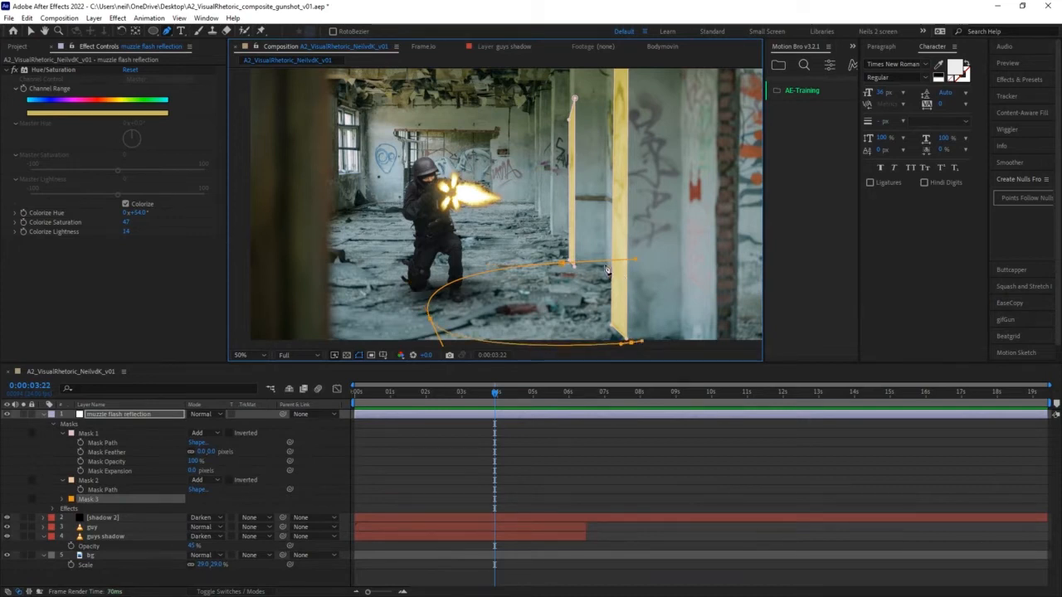
{"action": "left_click", "coordinate": [565, 266]}
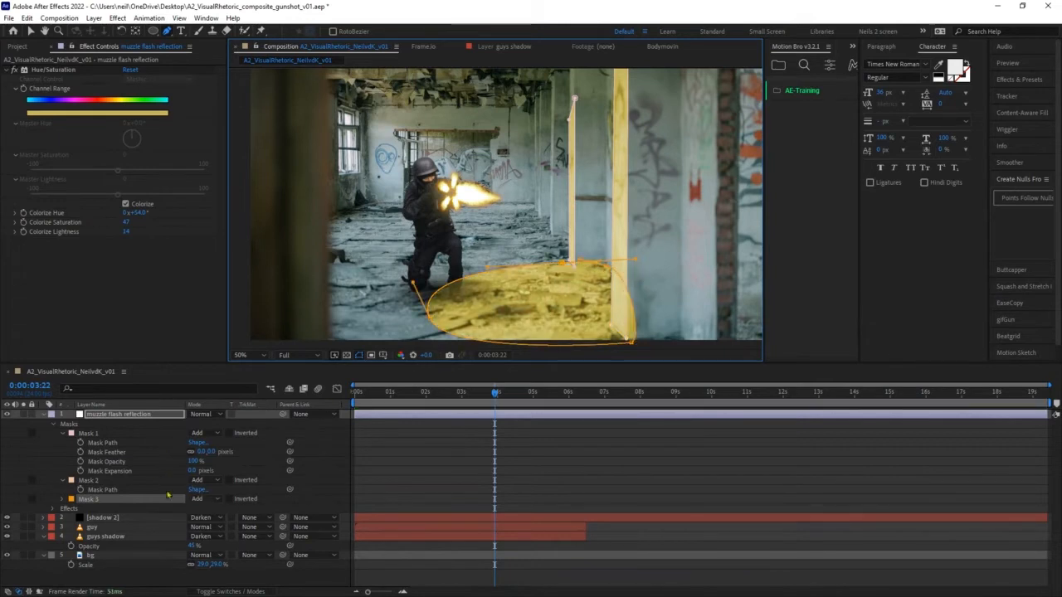
- Set the floor mask's opacity to 44% and its feather to 96 pixels, then deselect the layer
{"action": "left_click", "coordinate": [65, 498]}
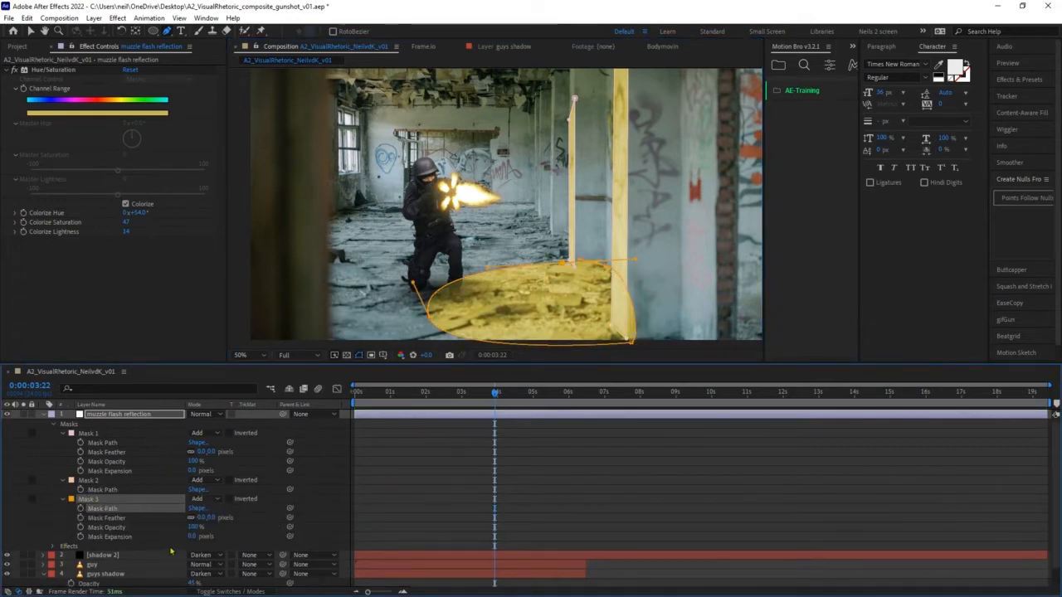
{"action": "left_click_drag", "start_coordinate": [195, 527], "coordinate": [165, 528]}
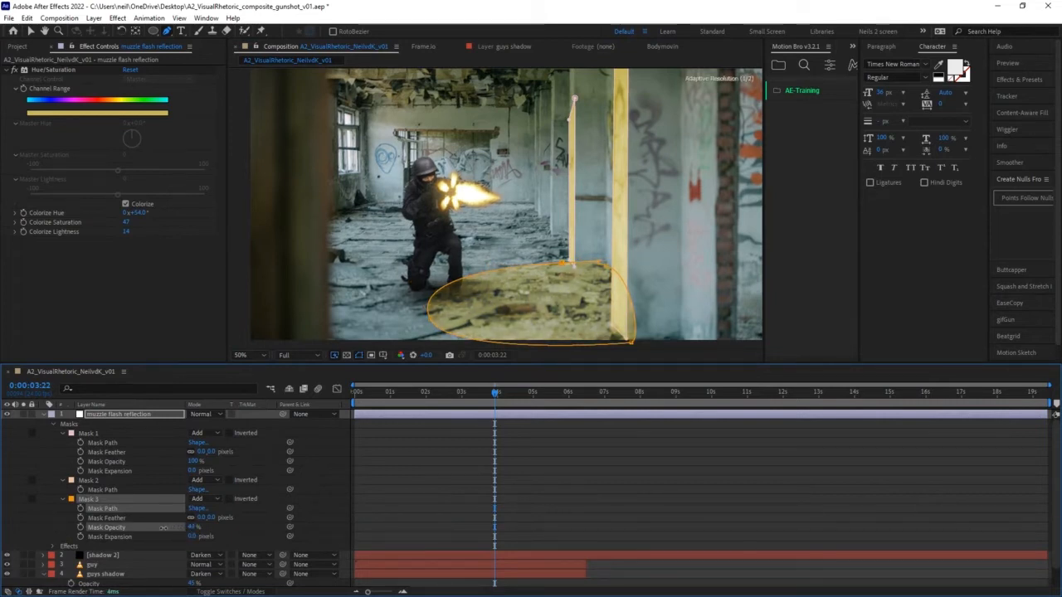
{"action": "left_click_drag", "start_coordinate": [165, 527], "coordinate": [224, 519]}
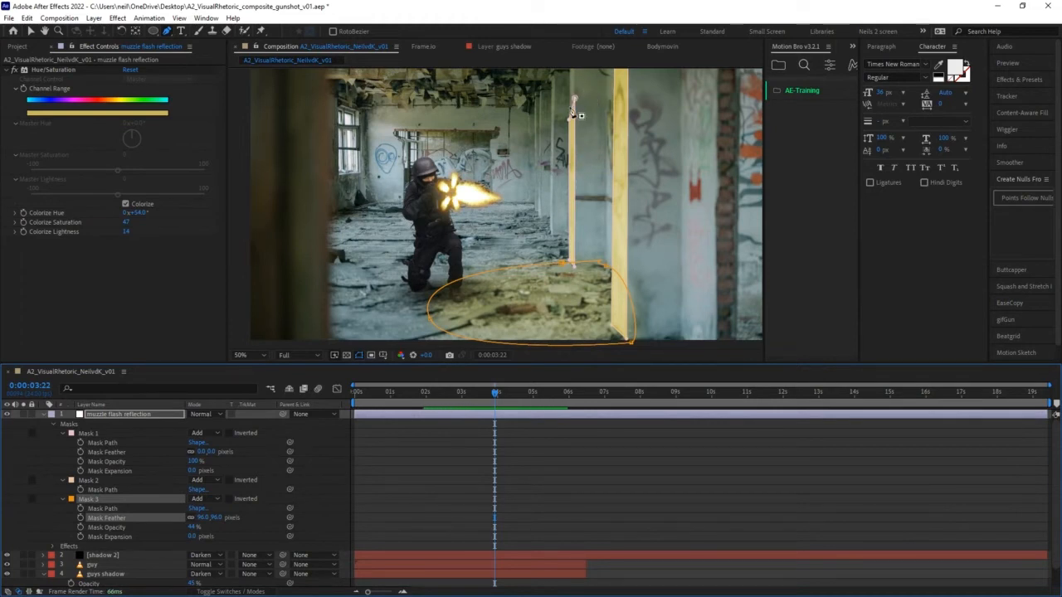
{"action": "left_click", "coordinate": [467, 466]}
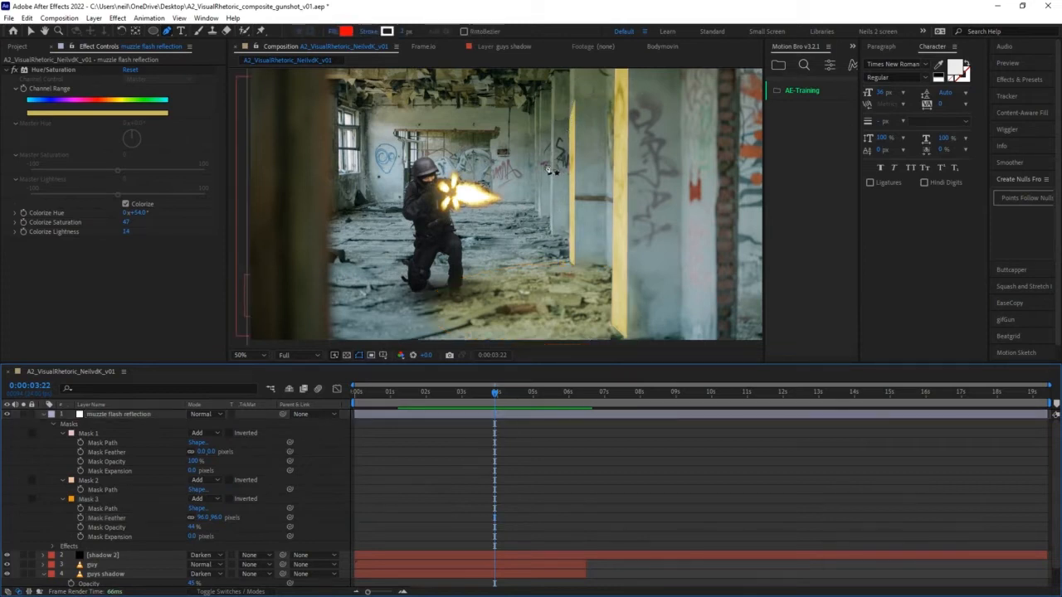
- Draw a rounded Pen mask on the muzzle flash reflection layer around the upper end of the far pillar's yellow strip
{"action": "left_click", "coordinate": [128, 415]}
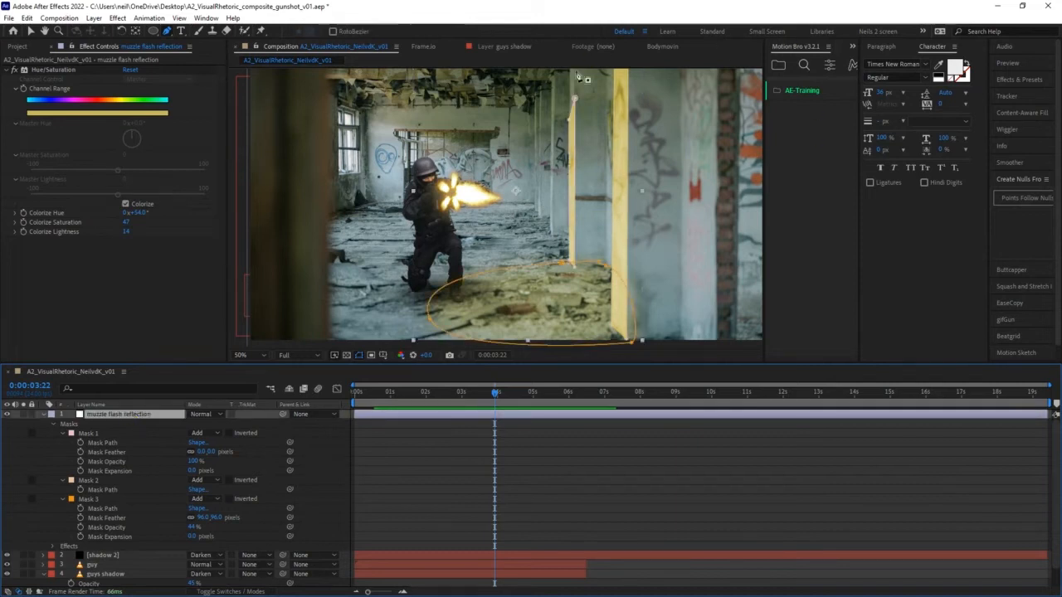
{"action": "left_click_drag", "start_coordinate": [575, 77], "coordinate": [588, 73]}
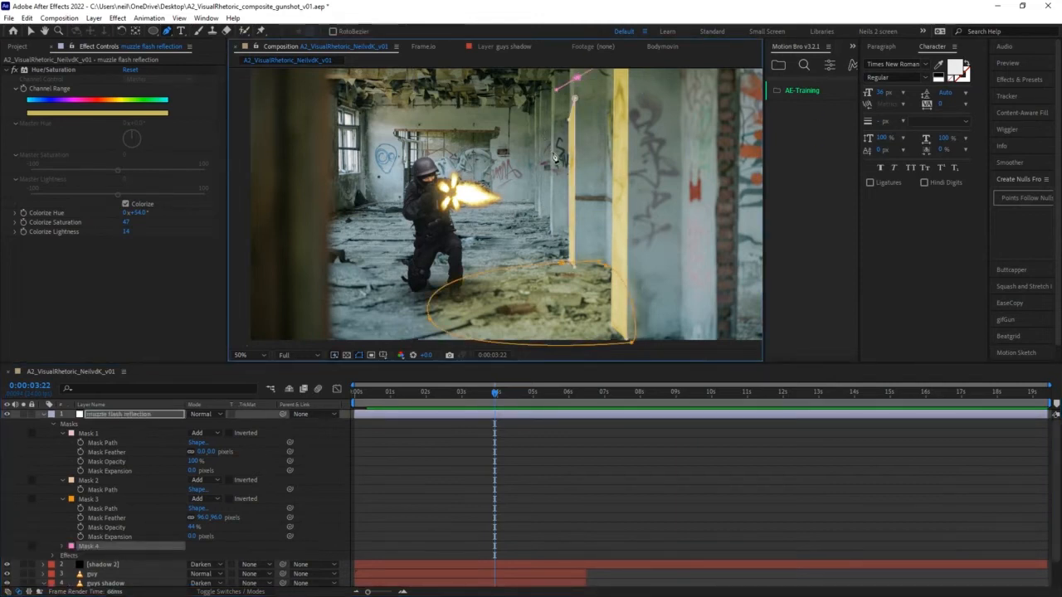
{"action": "left_click_drag", "start_coordinate": [593, 155], "coordinate": [607, 112]}
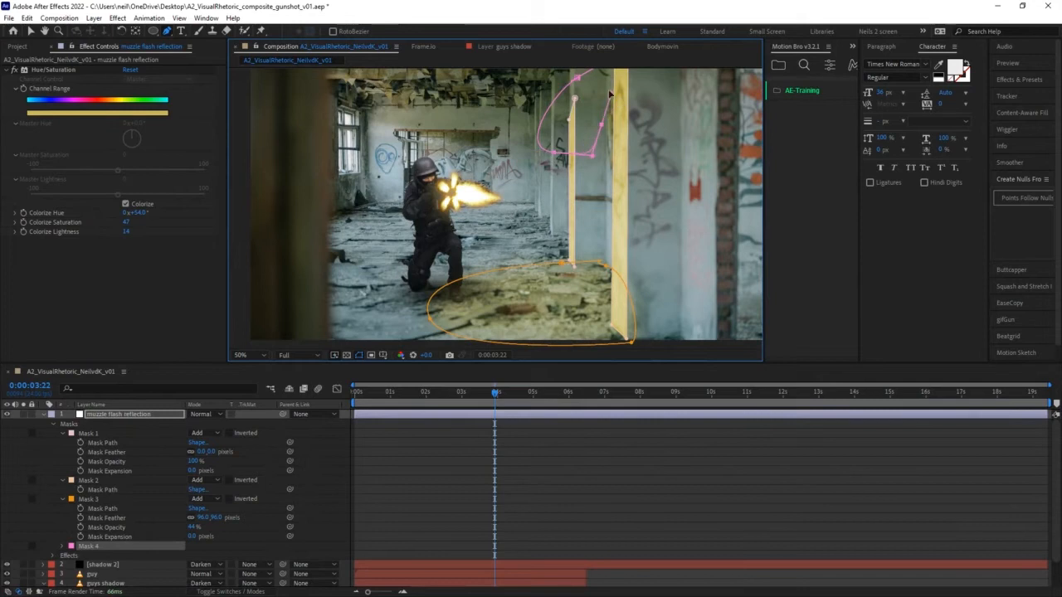
{"action": "left_click", "coordinate": [574, 79]}
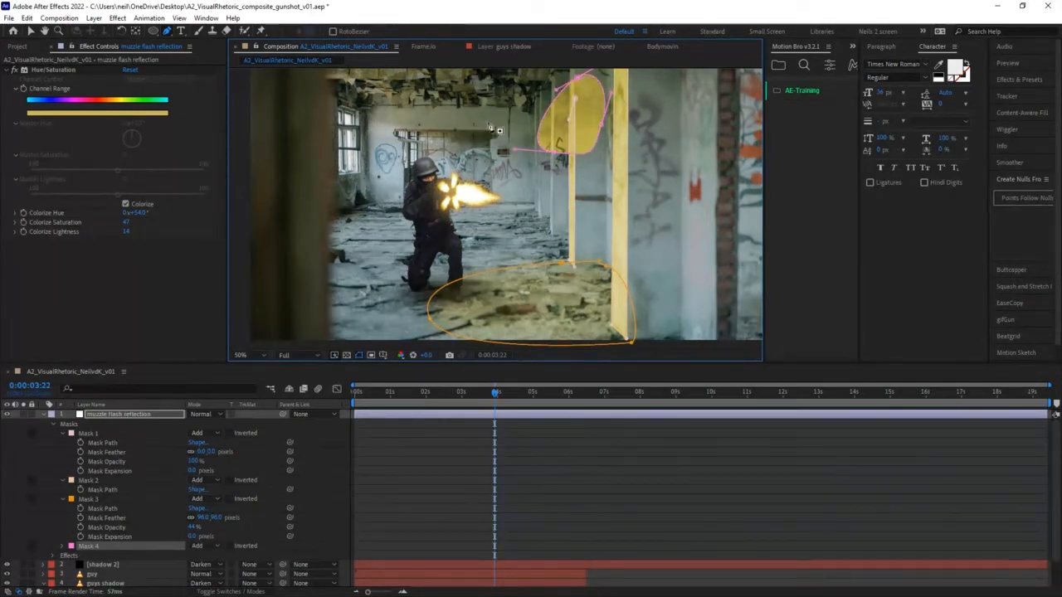
- Set Mask 4 to Subtract and feather it by 158 pixels to fade the top of the far pillar's strip
{"action": "left_click", "coordinate": [205, 545]}
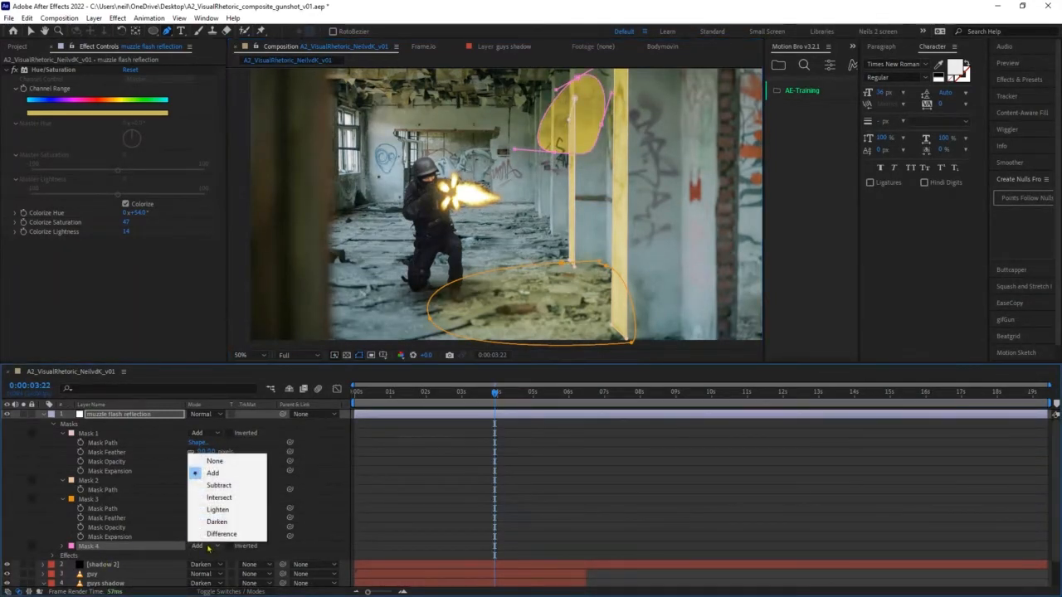
{"action": "left_click", "coordinate": [242, 487]}
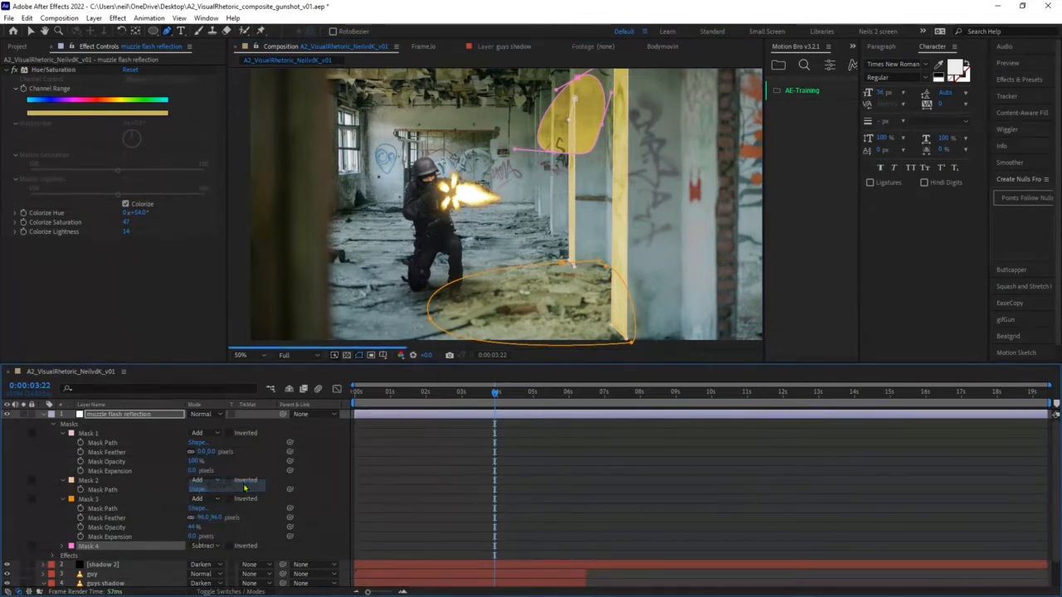
{"action": "left_click", "coordinate": [63, 547]}
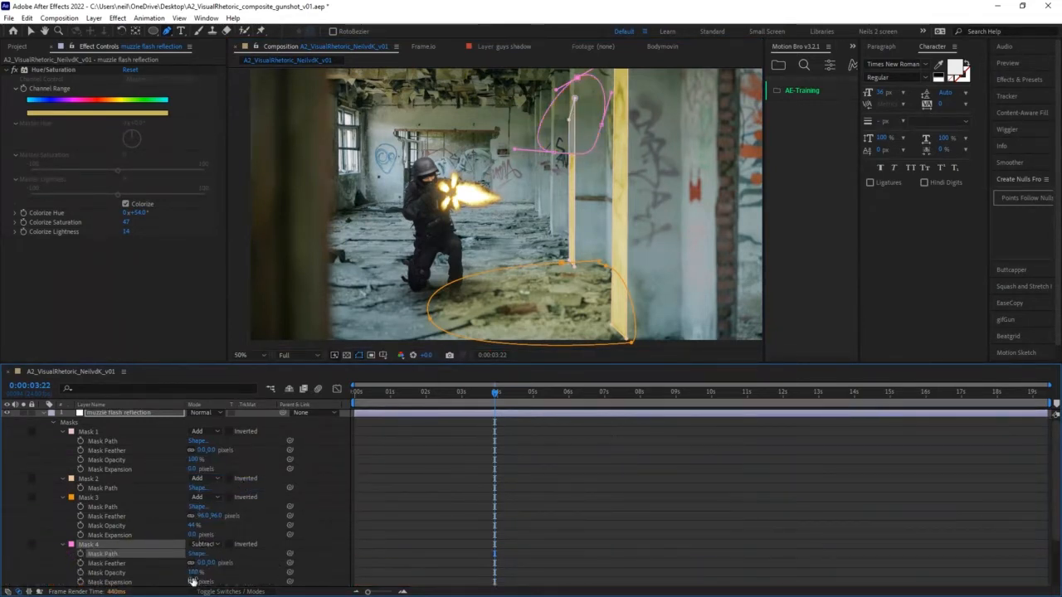
{"action": "left_click_drag", "start_coordinate": [201, 566], "coordinate": [282, 562]}
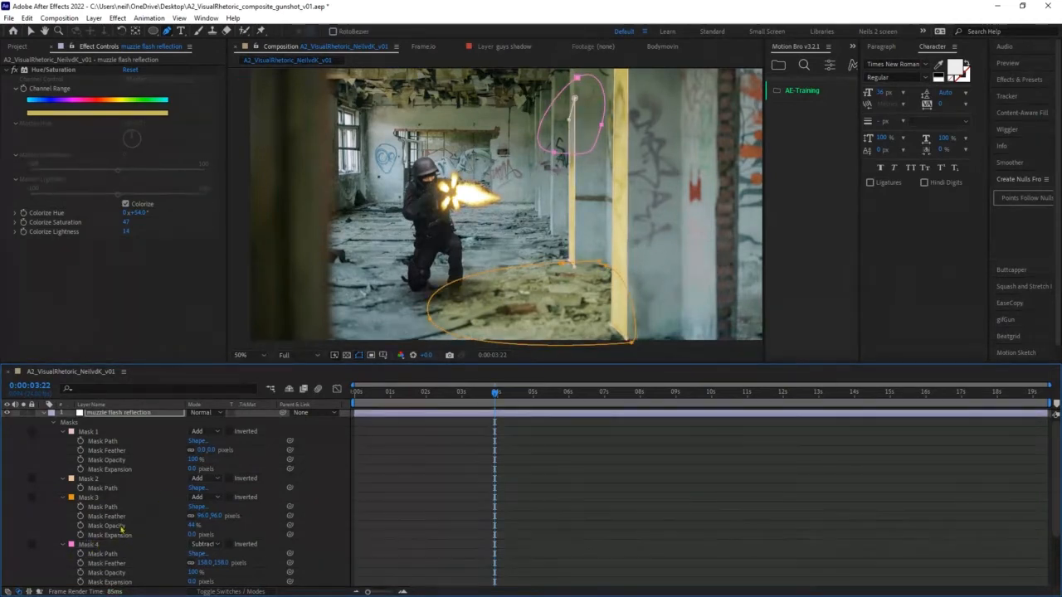
- Move Mask 5 of the muzzle flash reflection layer over the top of the near pillar's yellow strip, then deselect the layer
{"action": "scroll", "coordinate": [103, 539], "scroll_direction": "down", "scroll_amount": 3}
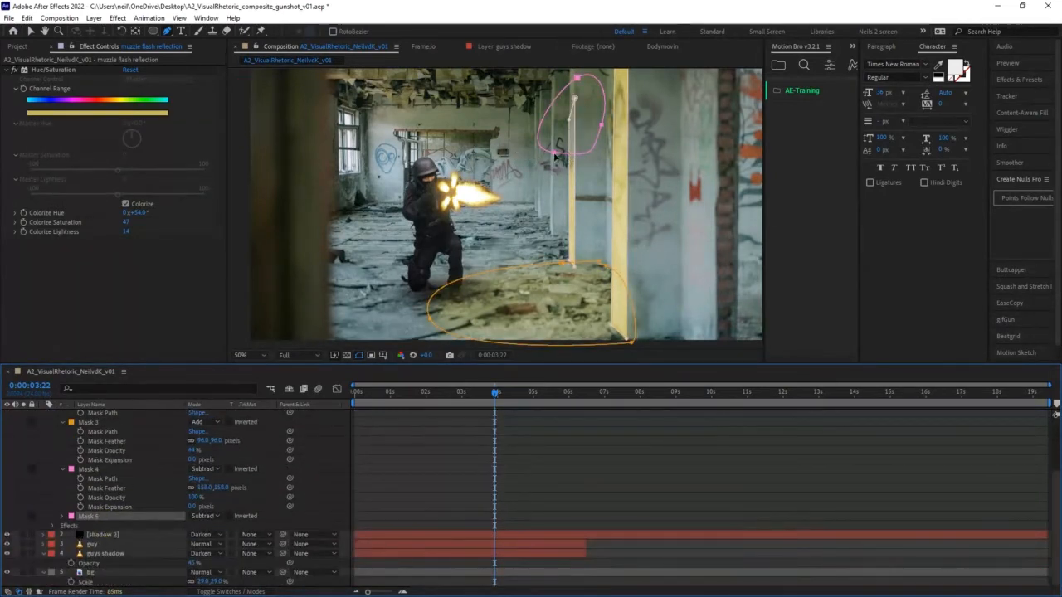
{"action": "left_click_drag", "start_coordinate": [554, 152], "coordinate": [614, 102]}
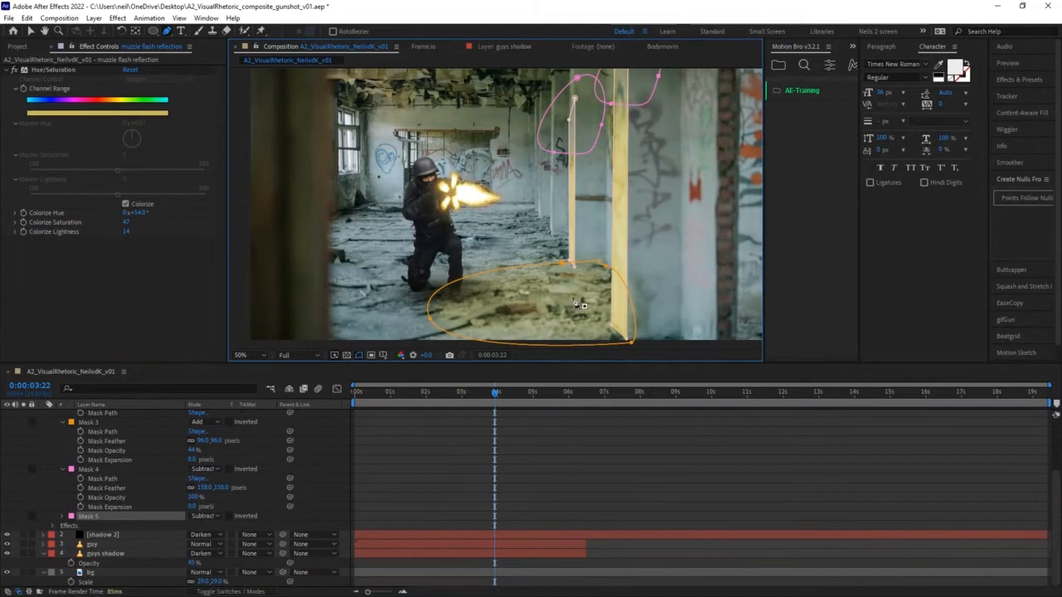
{"action": "left_click", "coordinate": [405, 448]}
- Draw a closed Pen mask on the muzzle flash reflection layer over the wall face between the far and near yellow strips
{"action": "scroll", "coordinate": [137, 456], "scroll_direction": "up", "scroll_amount": 3}
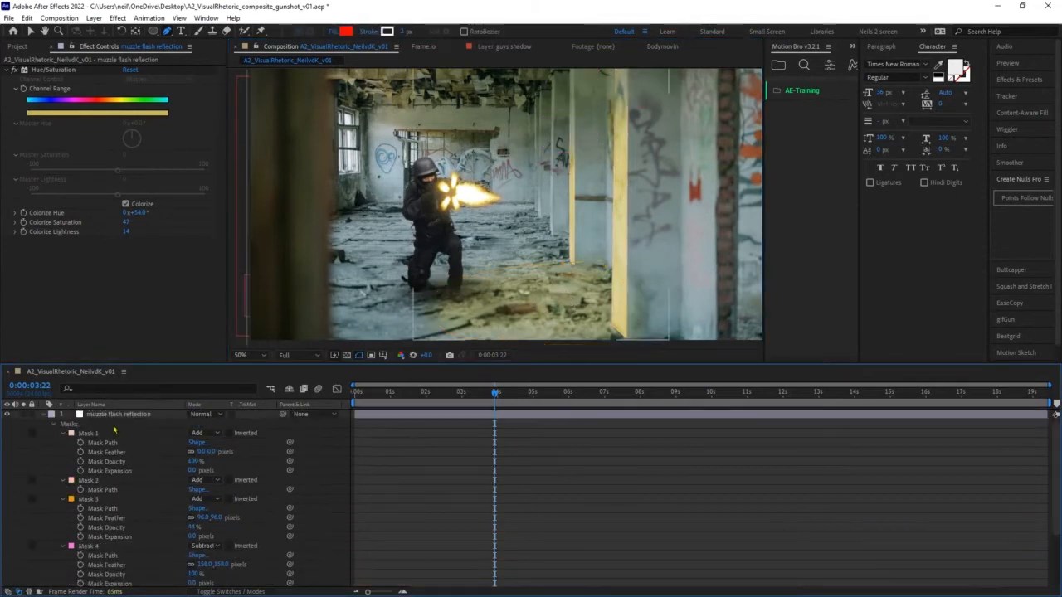
{"action": "left_click", "coordinate": [118, 417]}
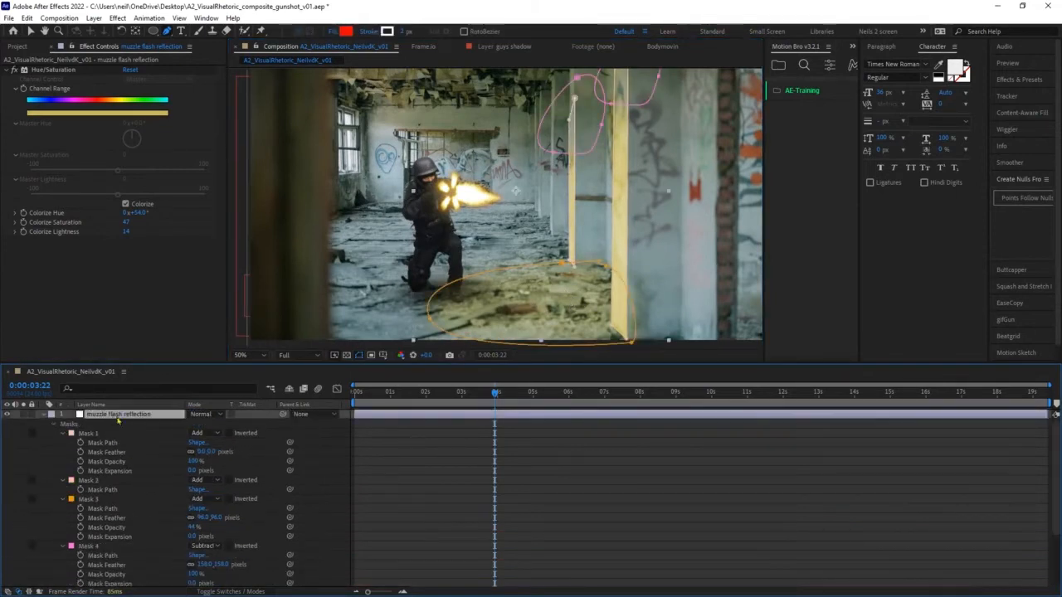
{"action": "left_click", "coordinate": [574, 275]}
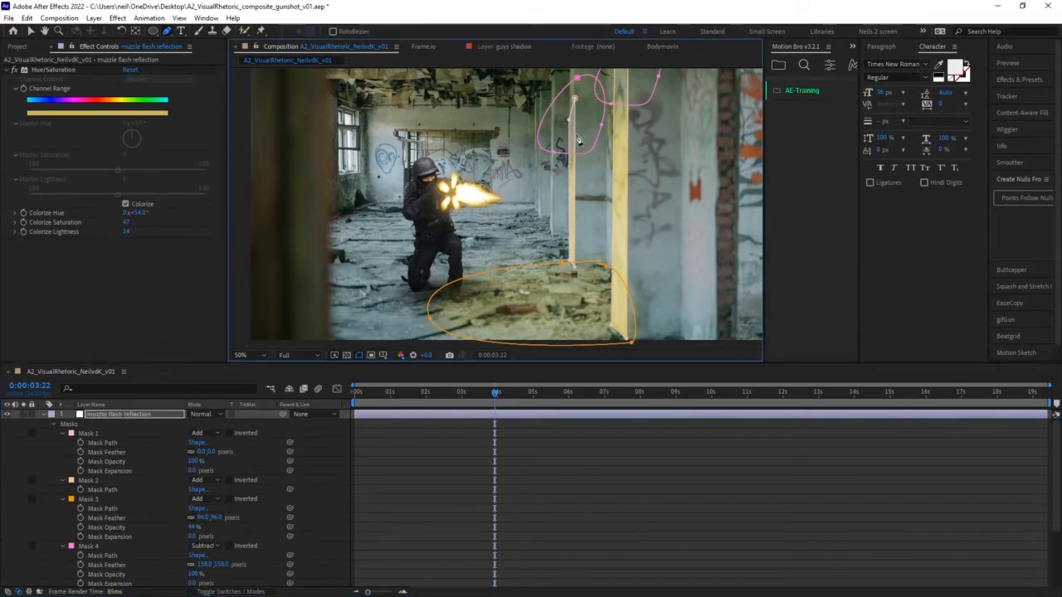
{"action": "left_click_drag", "start_coordinate": [575, 137], "coordinate": [615, 120]}
{"action": "left_click_drag", "start_coordinate": [618, 309], "coordinate": [581, 279]}
{"action": "left_click", "coordinate": [575, 275]}
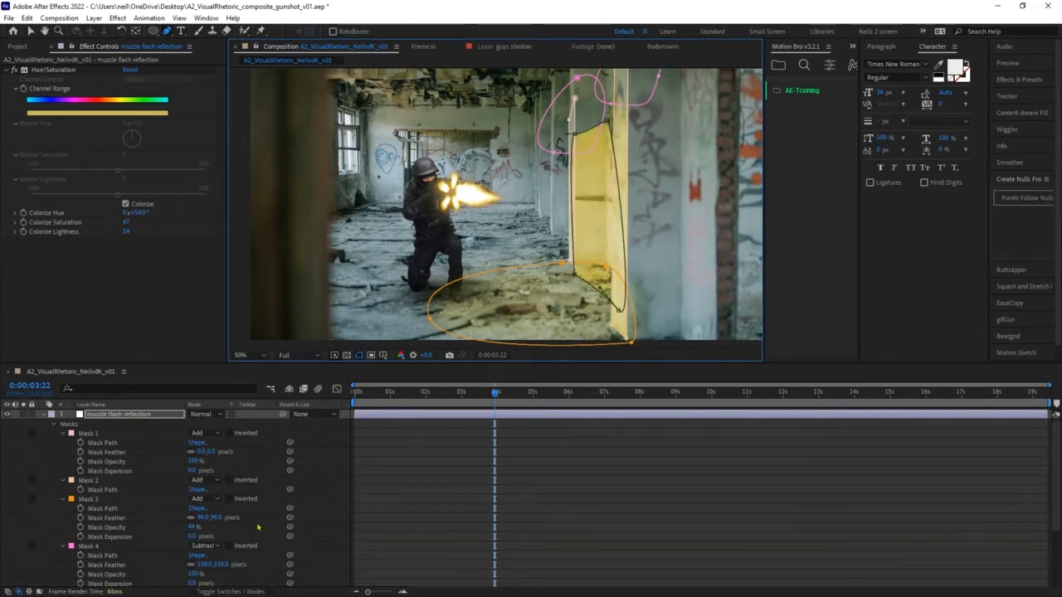
- Set the opacity of Mask 6 to 46%
{"action": "scroll", "coordinate": [165, 504], "scroll_direction": "down", "scroll_amount": 3}
{"action": "left_click", "coordinate": [62, 516]}
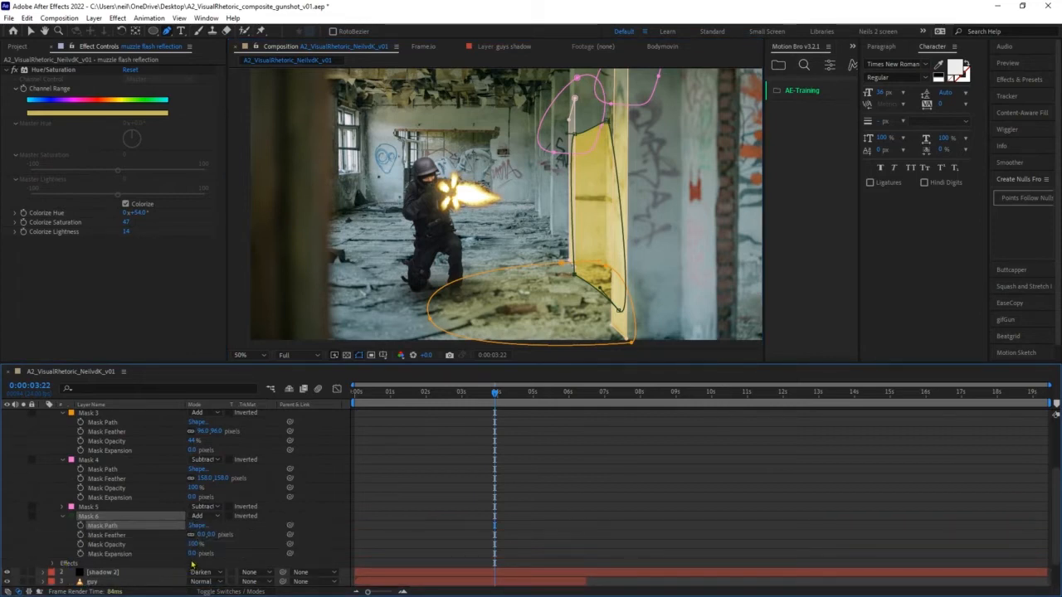
{"action": "left_click_drag", "start_coordinate": [194, 544], "coordinate": [167, 546]}
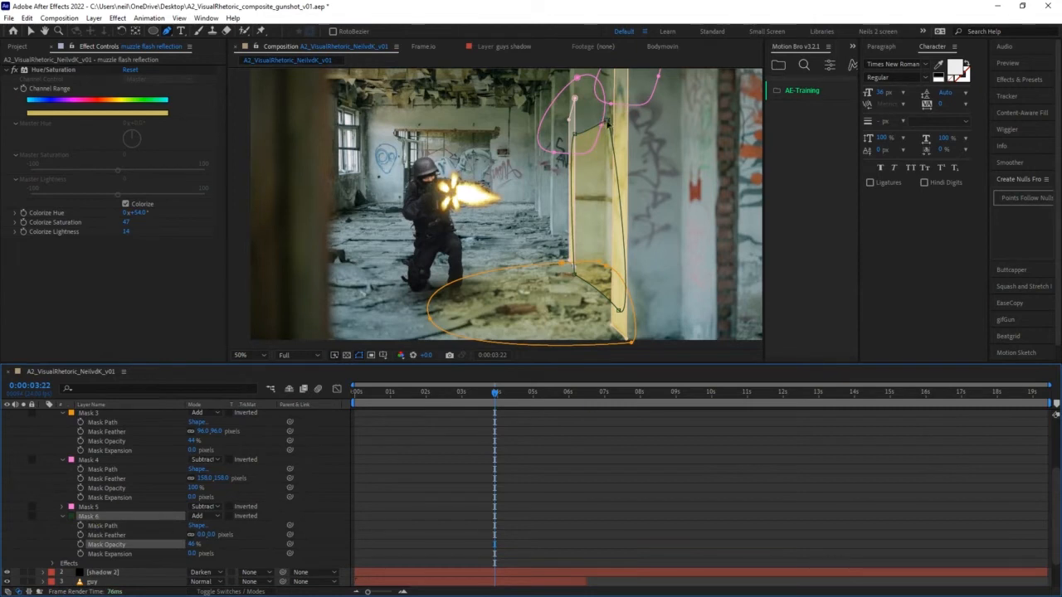
- Extend Mask 4 across the top of the near strip and reorder it below Mask 6, then deselect the layer
{"action": "left_click_drag", "start_coordinate": [603, 129], "coordinate": [648, 111]}
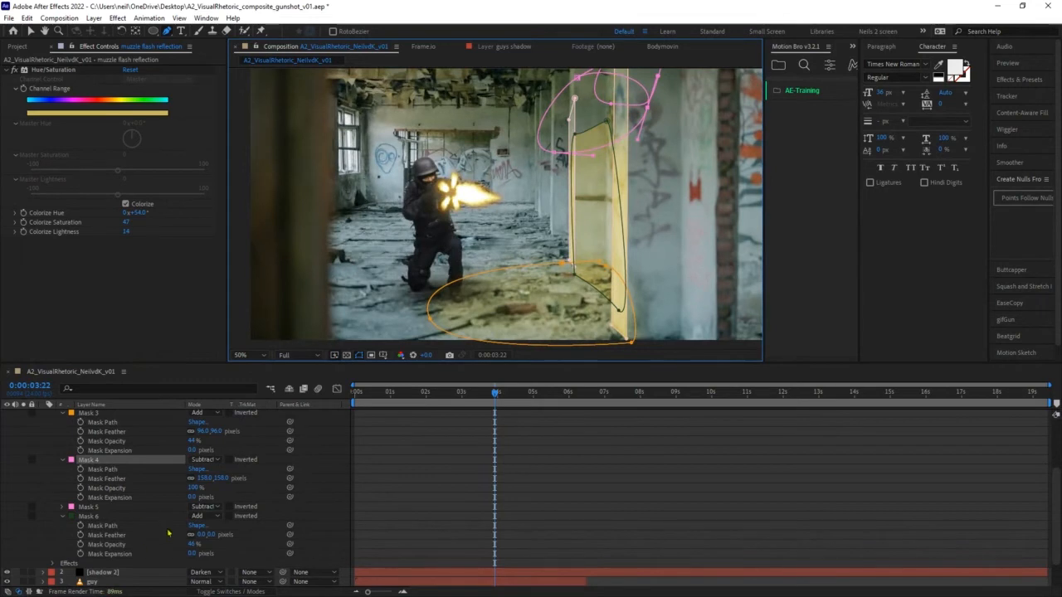
{"action": "left_click_drag", "start_coordinate": [102, 466], "coordinate": [92, 545]}
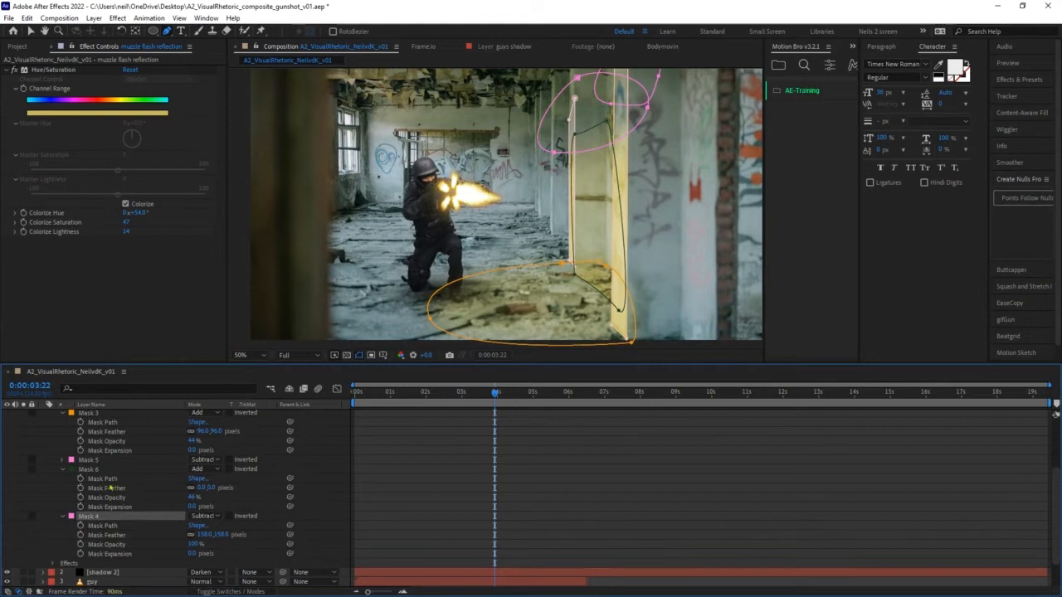
{"action": "left_click", "coordinate": [96, 474]}
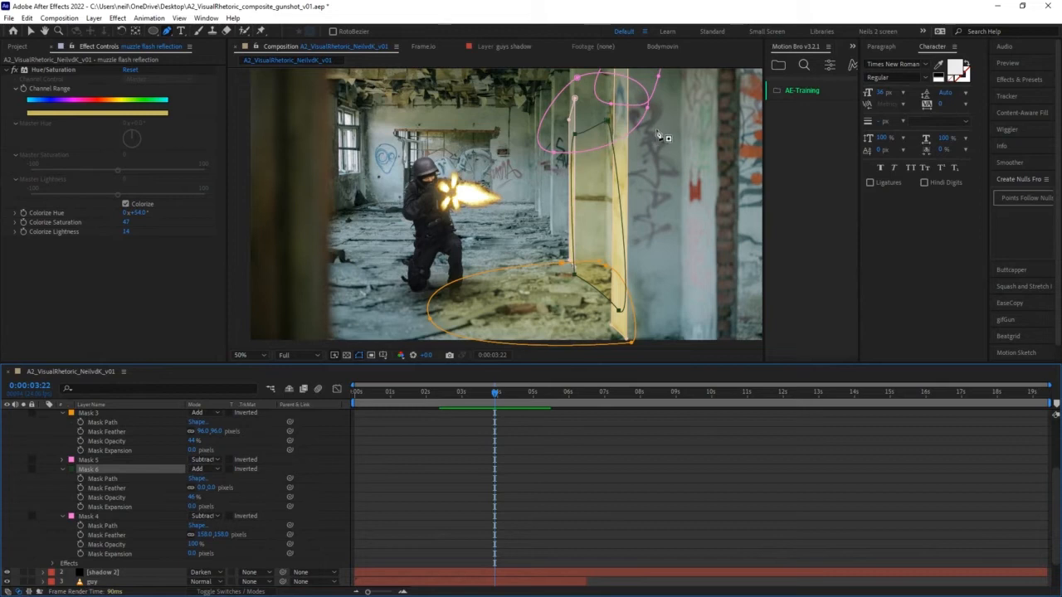
{"action": "left_click", "coordinate": [408, 480]}
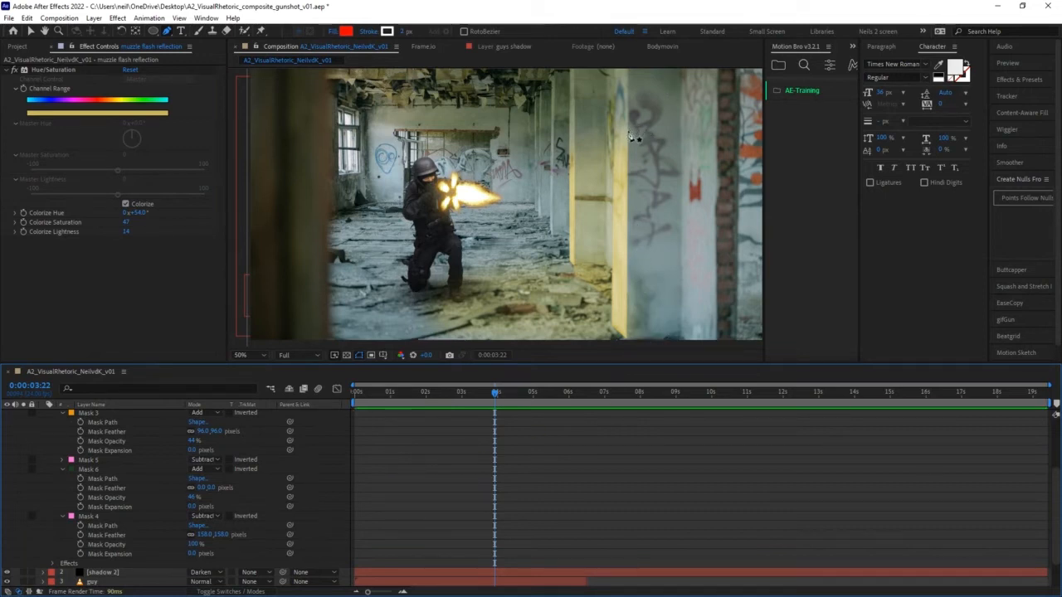
- Draw a closed Pen mask with a curved top on the muzzle flash reflection layer over the near pillar's wide graffiti-covered face
{"action": "scroll", "coordinate": [131, 433], "scroll_direction": "up", "scroll_amount": 3}
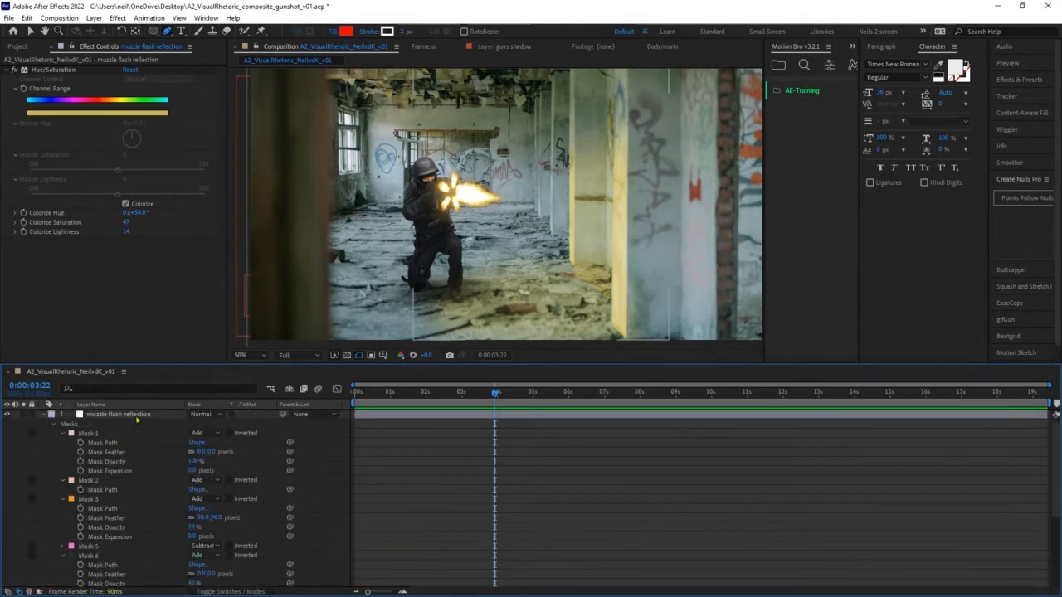
{"action": "left_click", "coordinate": [136, 416]}
{"action": "scroll", "coordinate": [621, 244], "scroll_direction": "down", "scroll_amount": 2}
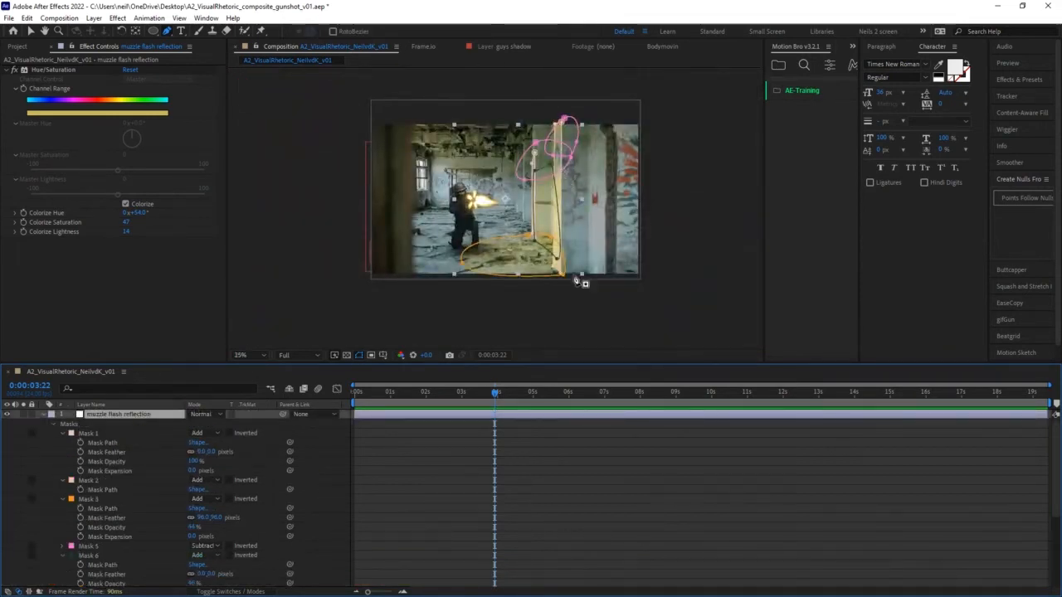
{"action": "scroll", "coordinate": [574, 284], "scroll_direction": "up", "scroll_amount": 2}
{"action": "key", "text": "h"}
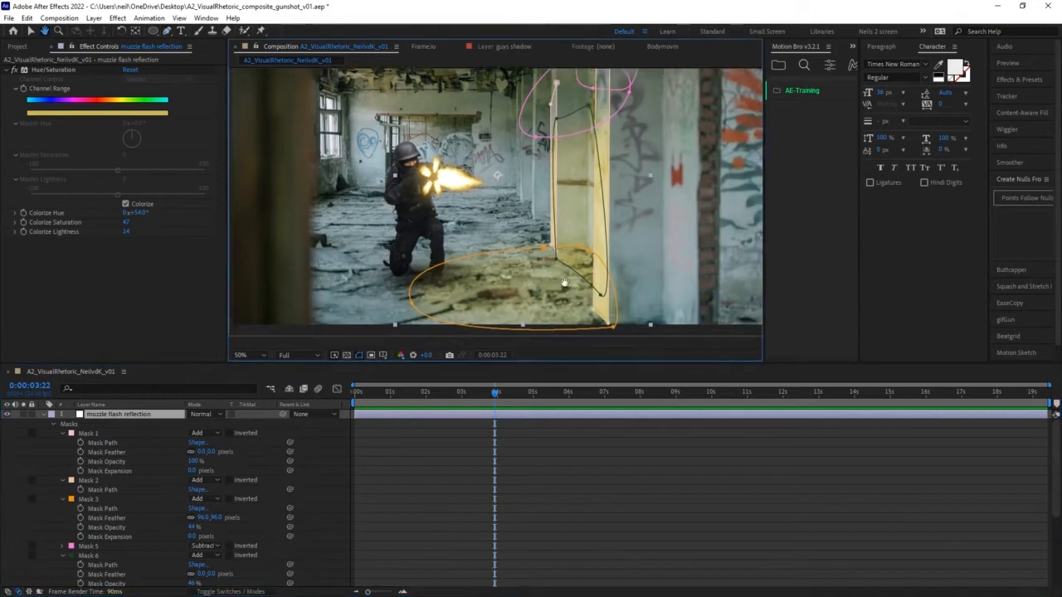
{"action": "left_click_drag", "start_coordinate": [564, 284], "coordinate": [452, 275]}
{"action": "key", "text": "g"}
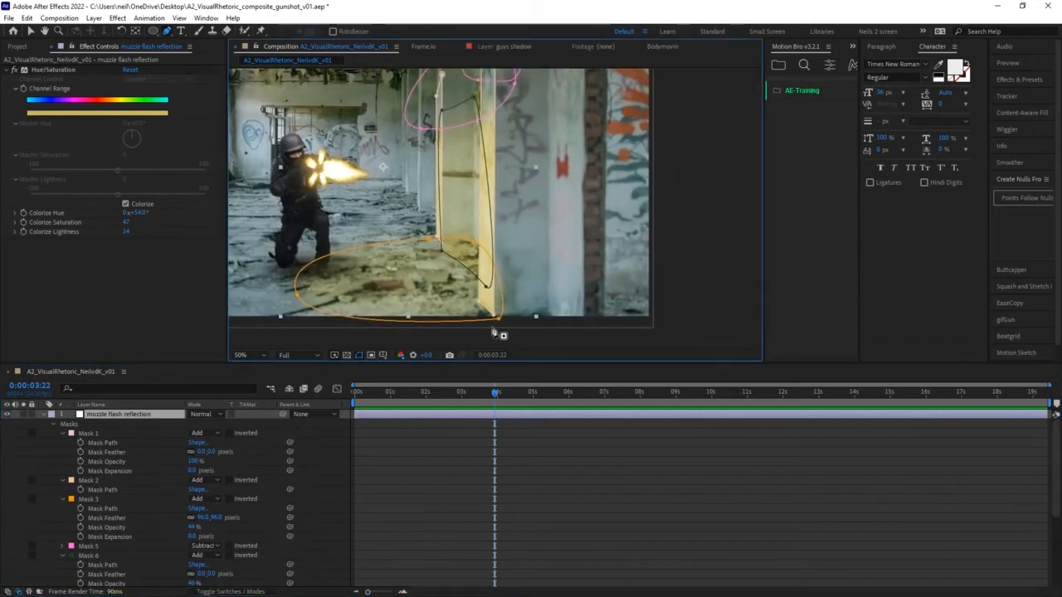
{"action": "left_click", "coordinate": [491, 334]}
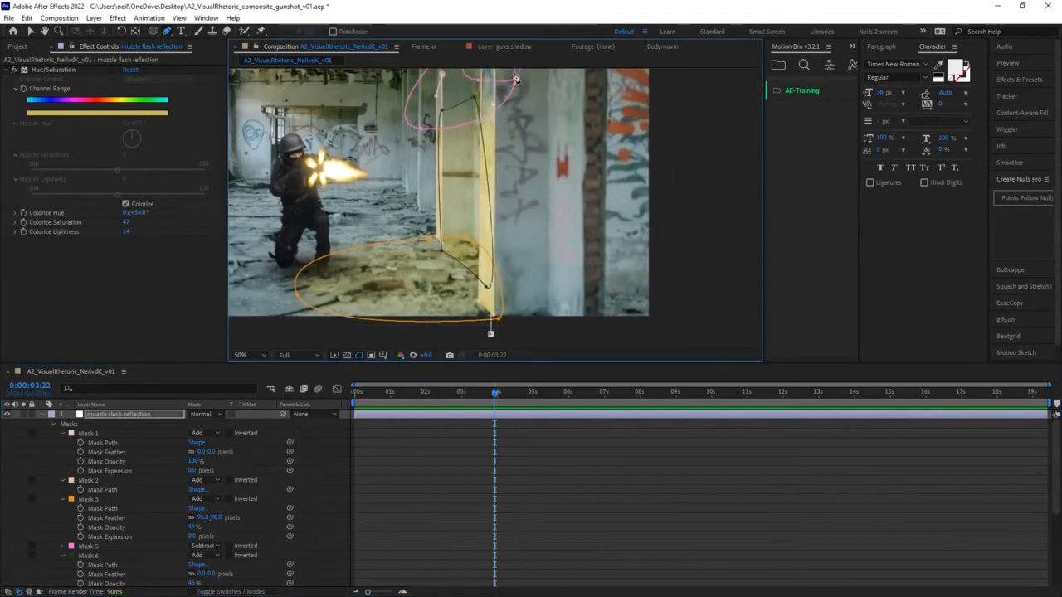
{"action": "left_click_drag", "start_coordinate": [538, 75], "coordinate": [588, 83]}
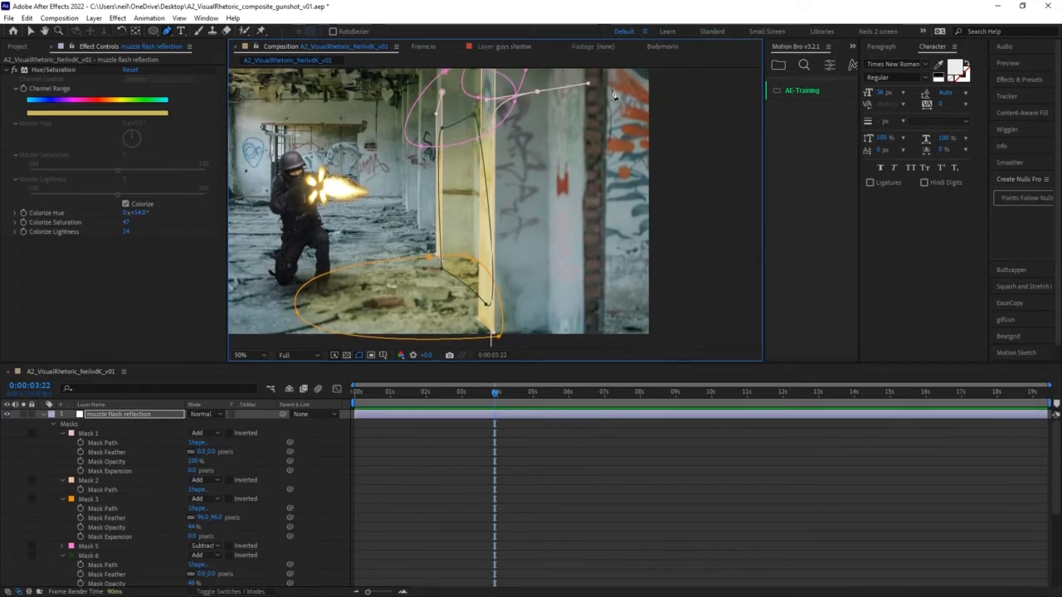
{"action": "left_click_drag", "start_coordinate": [604, 102], "coordinate": [601, 151]}
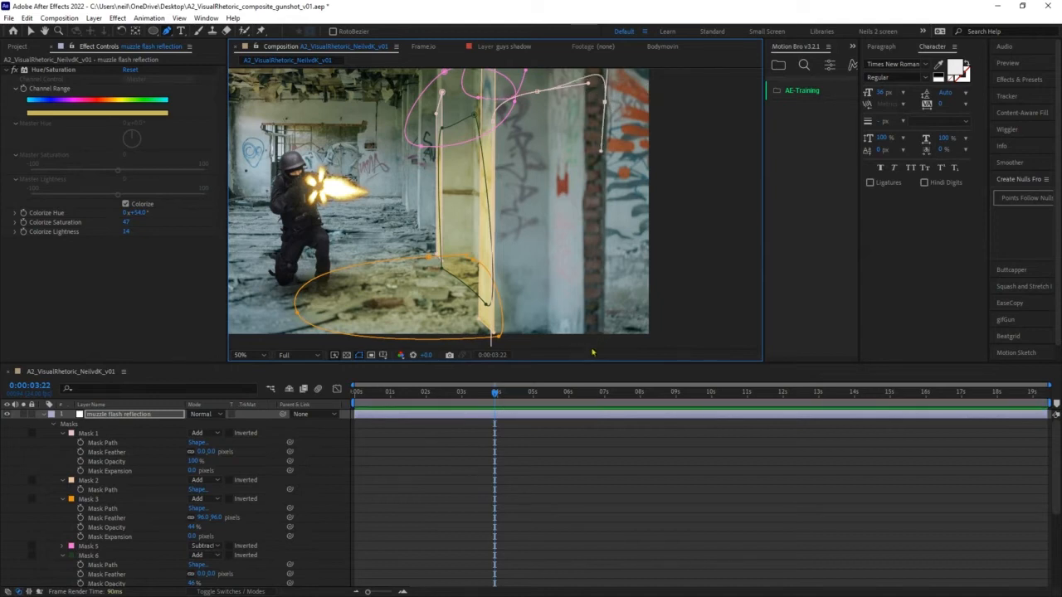
{"action": "left_click", "coordinate": [597, 339]}
{"action": "key", "text": "space"}
{"action": "left_click_drag", "start_coordinate": [512, 310], "coordinate": [523, 238]}
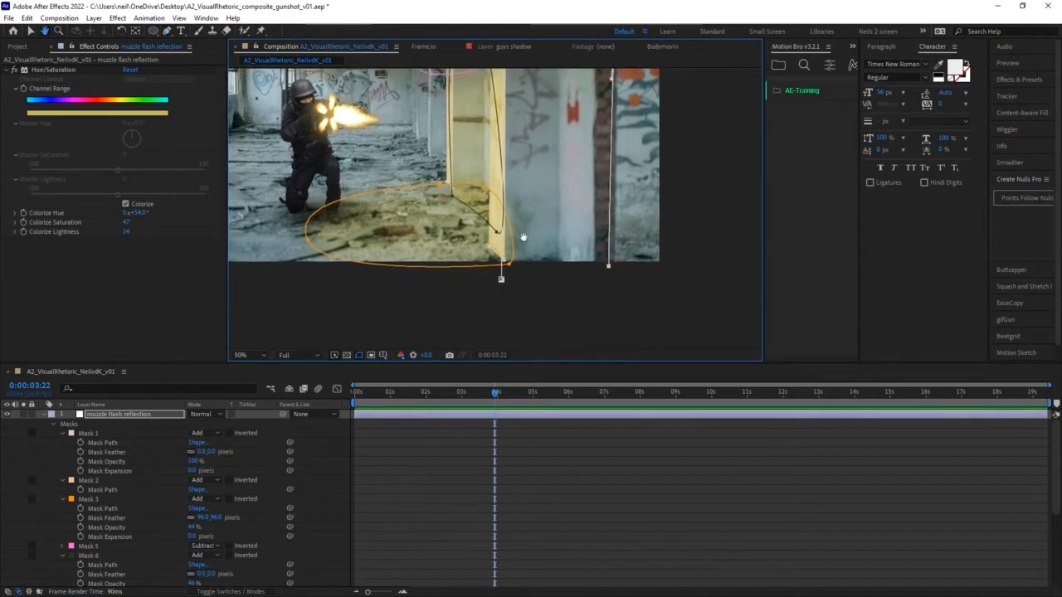
{"action": "left_click", "coordinate": [500, 279]}
- Set Mask 7's feather to 31 pixels and its opacity to 24%, then deselect the layer
{"action": "scroll", "coordinate": [138, 528], "scroll_direction": "down", "scroll_amount": 2}
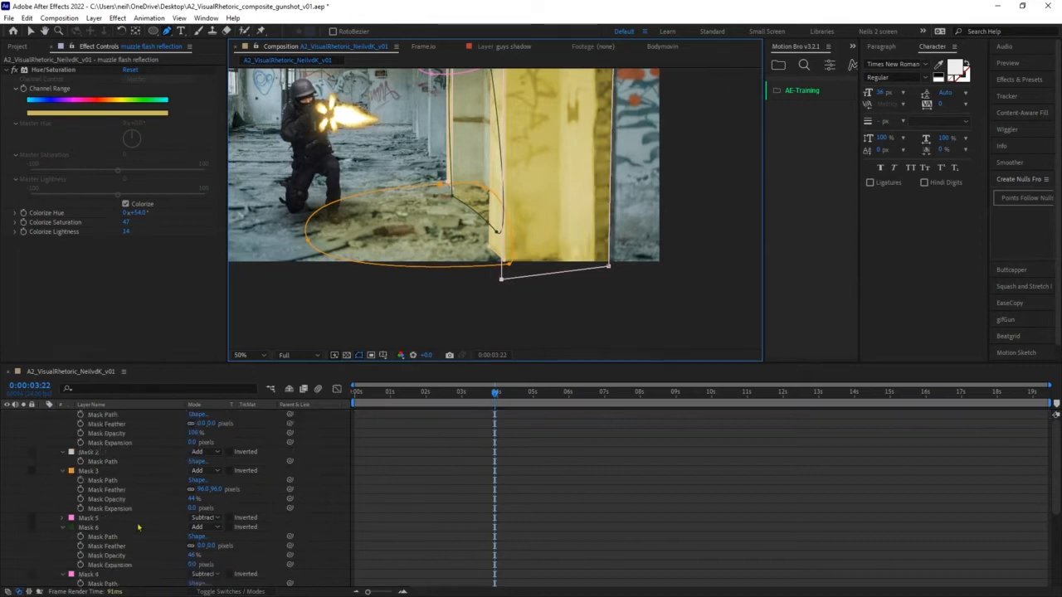
{"action": "scroll", "coordinate": [138, 527], "scroll_direction": "down", "scroll_amount": 3}
{"action": "left_click", "coordinate": [62, 516]}
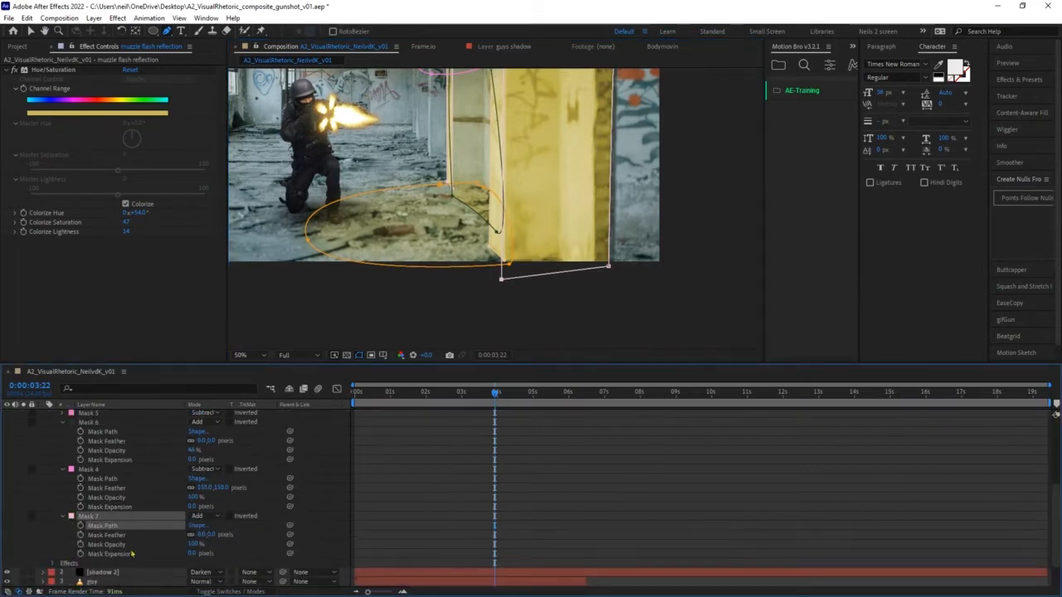
{"action": "left_click_drag", "start_coordinate": [200, 534], "coordinate": [153, 546]}
{"action": "left_click_drag", "start_coordinate": [421, 178], "coordinate": [462, 215]}
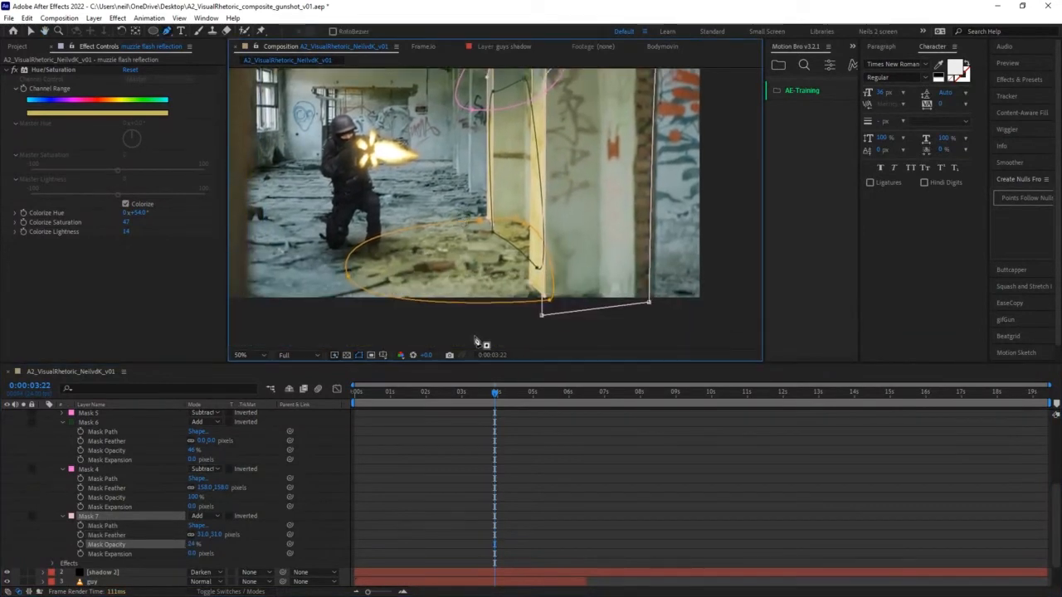
{"action": "left_click", "coordinate": [479, 420]}
{"action": "left_click_drag", "start_coordinate": [491, 143], "coordinate": [537, 190]}
{"action": "scroll", "coordinate": [559, 194], "scroll_direction": "down", "scroll_amount": 2}
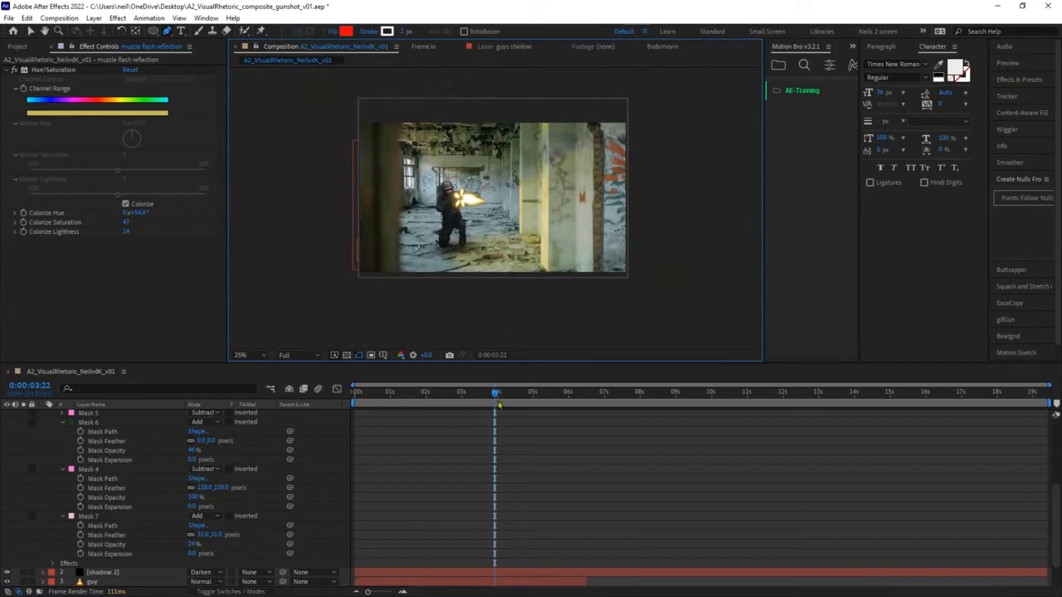
- Trim the muzzle flash reflection layer so it starts at 0:00:03:22 and ends at 0:00:03:23
{"action": "scroll", "coordinate": [129, 427], "scroll_direction": "up", "scroll_amount": 5}
{"action": "left_click", "coordinate": [93, 414]}
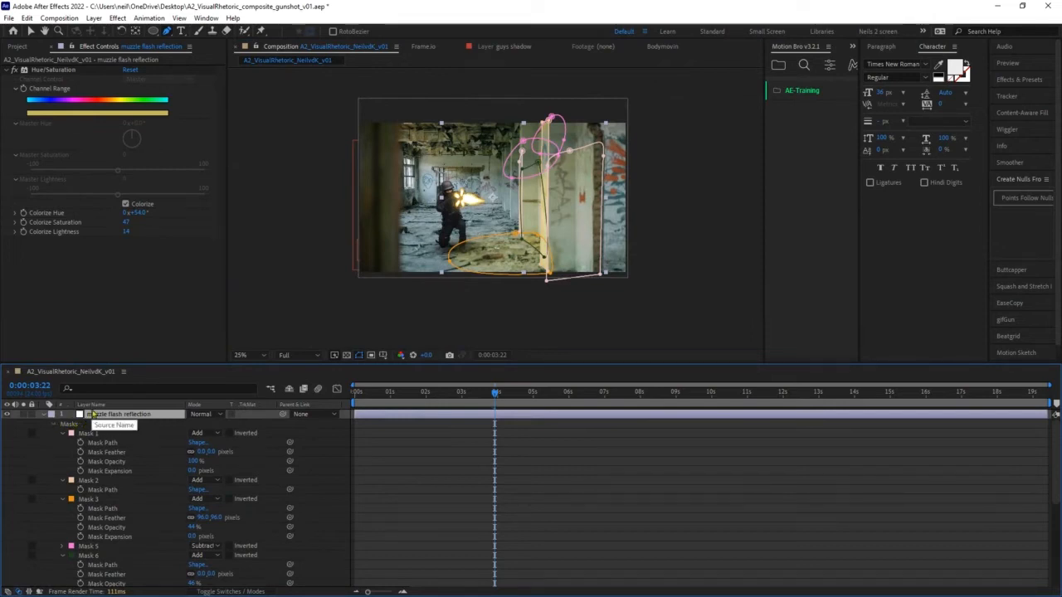
{"action": "key", "text": "Page_Up"}
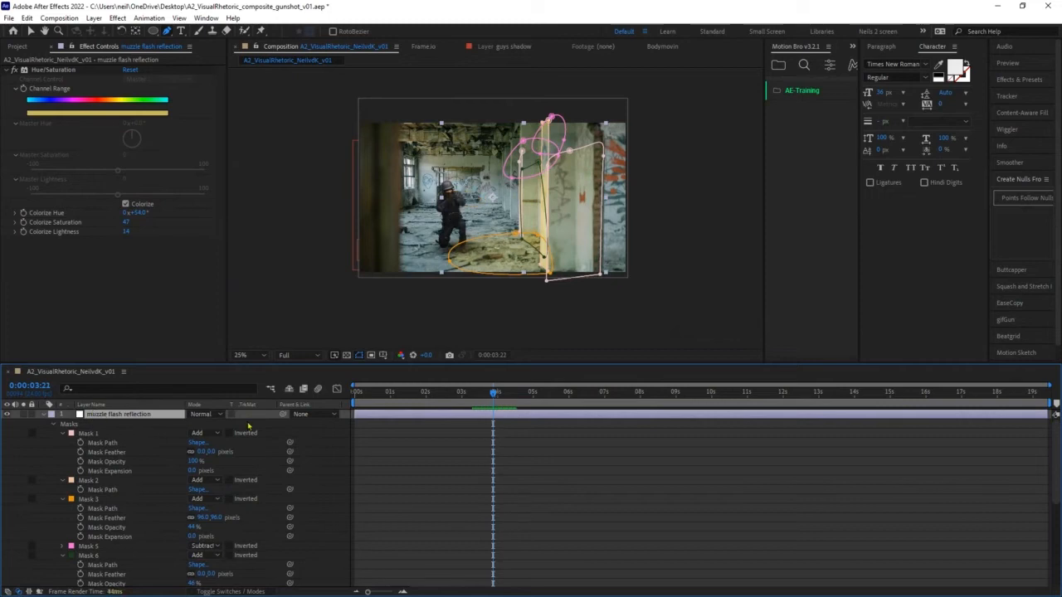
{"action": "key", "text": "Page_Down"}
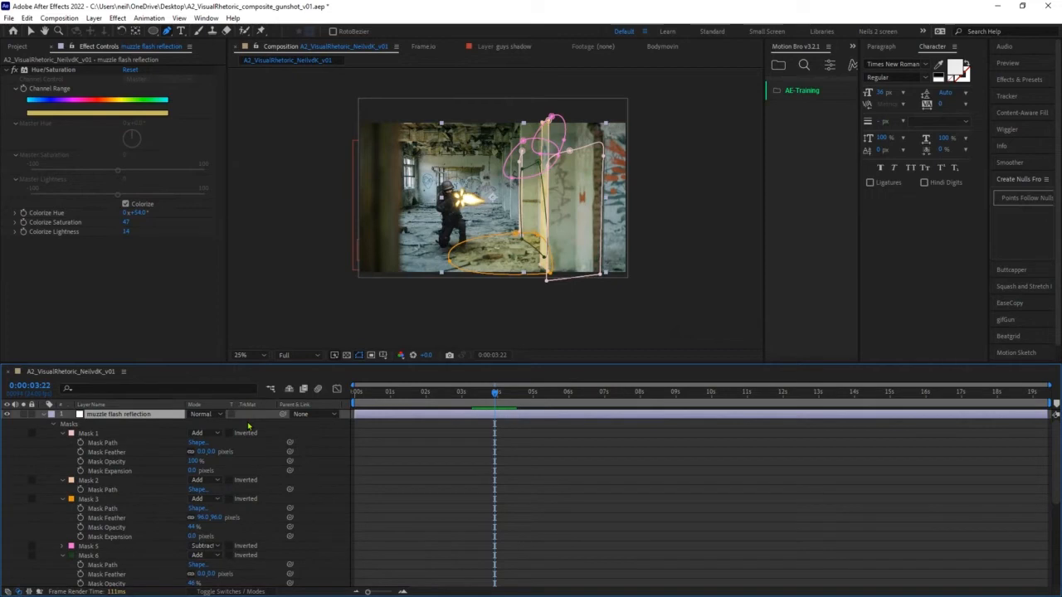
{"action": "key", "text": "alt+bracketleft"}
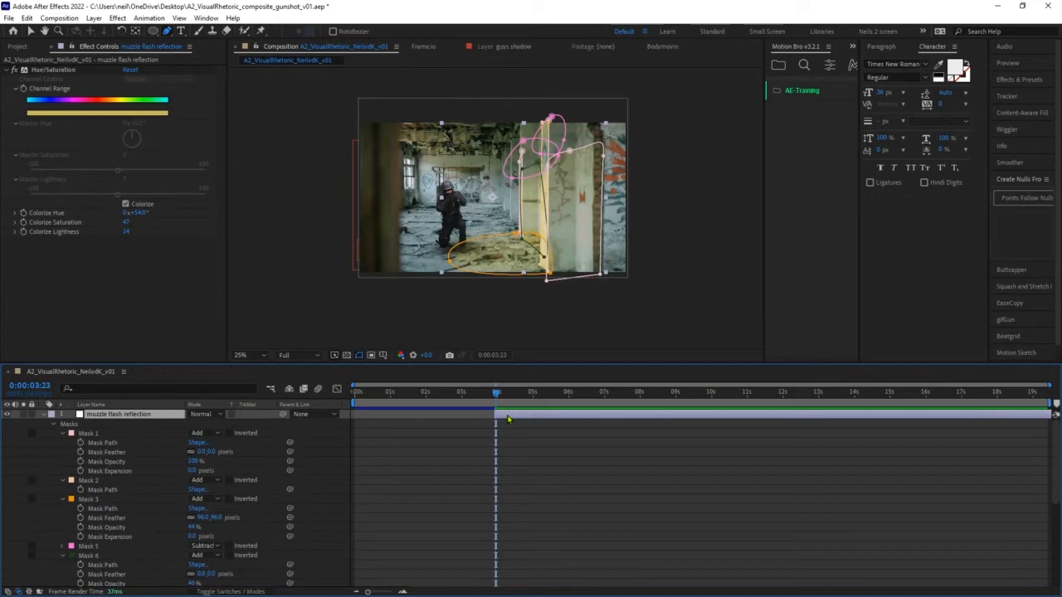
{"action": "key", "text": "alt+bracketright"}
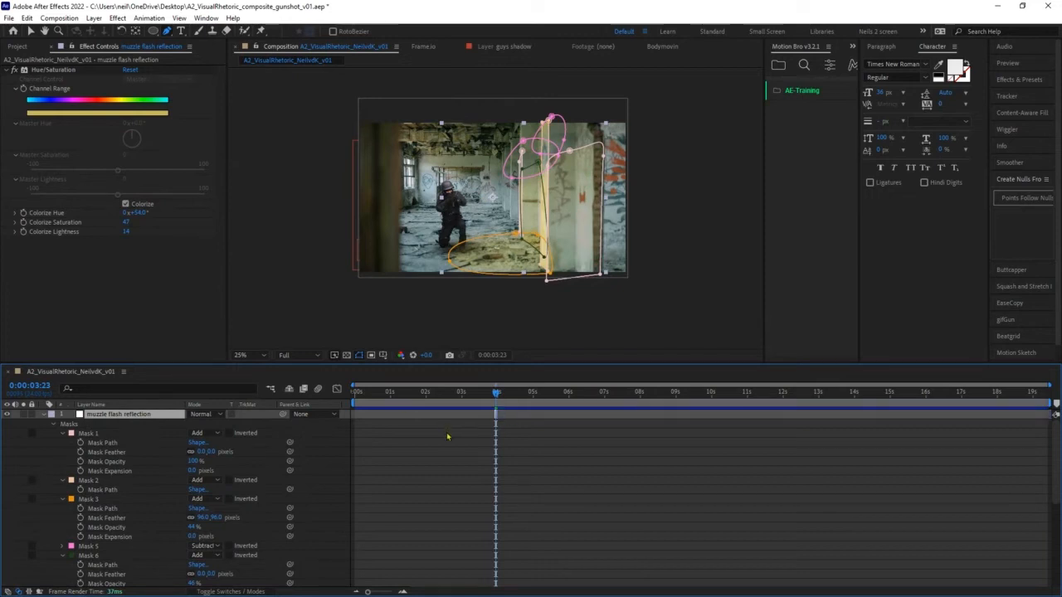
- Align the start of the trimmed muzzle flash reflection layer with the muzzle flash frame at 0:00:03:22, then deselect it
{"action": "key", "text": "equal"}
{"action": "key", "text": "equal"}
{"action": "key", "text": "equal"}
{"action": "mouse_move", "coordinate": [495, 393]}
{"action": "left_mouse_down"}
{"action": "mouse_move", "coordinate": [441, 402]}
{"action": "mouse_move", "coordinate": [524, 400]}
{"action": "mouse_move", "coordinate": [472, 400]}
{"action": "mouse_move", "coordinate": [506, 400]}
{"action": "mouse_move", "coordinate": [475, 400]}
{"action": "mouse_move", "coordinate": [507, 400]}
{"action": "mouse_move", "coordinate": [483, 402]}
{"action": "left_mouse_up"}
{"action": "key", "text": "Page_Up"}
{"action": "key", "text": "bracketleft"}
{"action": "key", "text": "bracketleft"}
{"action": "left_click", "coordinate": [513, 426]}
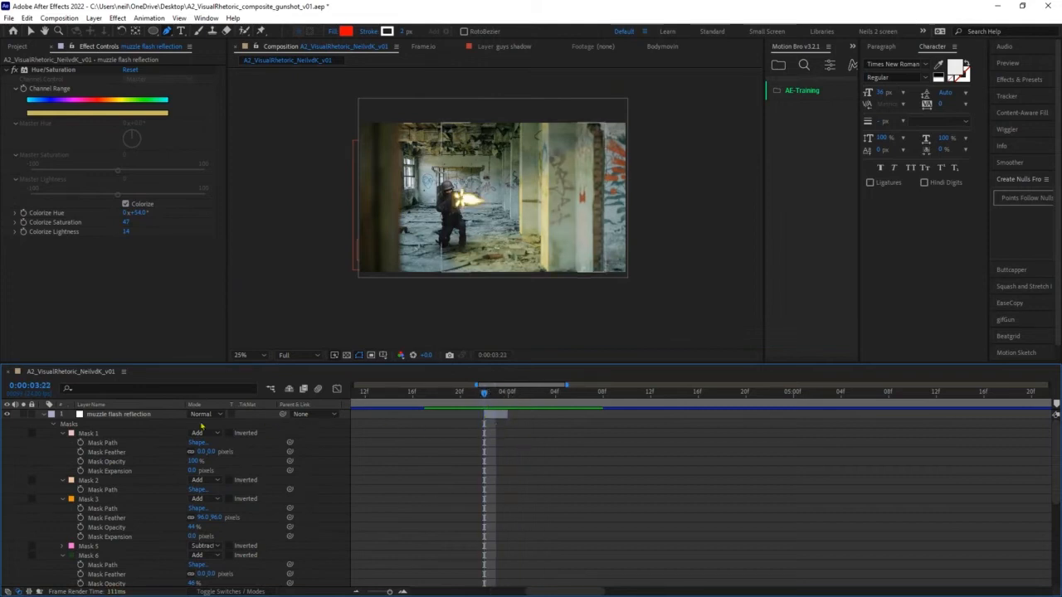
- Add an Opacity keyframe to the muzzle flash reflection layer at 0:00:03:22
{"action": "left_click", "coordinate": [102, 423]}
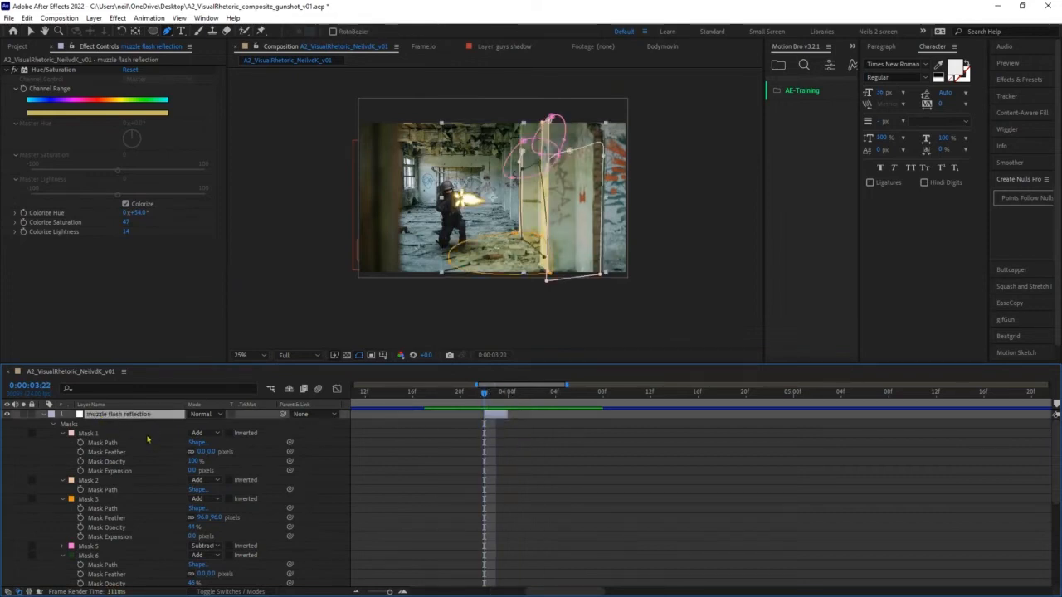
{"action": "key", "text": "t"}
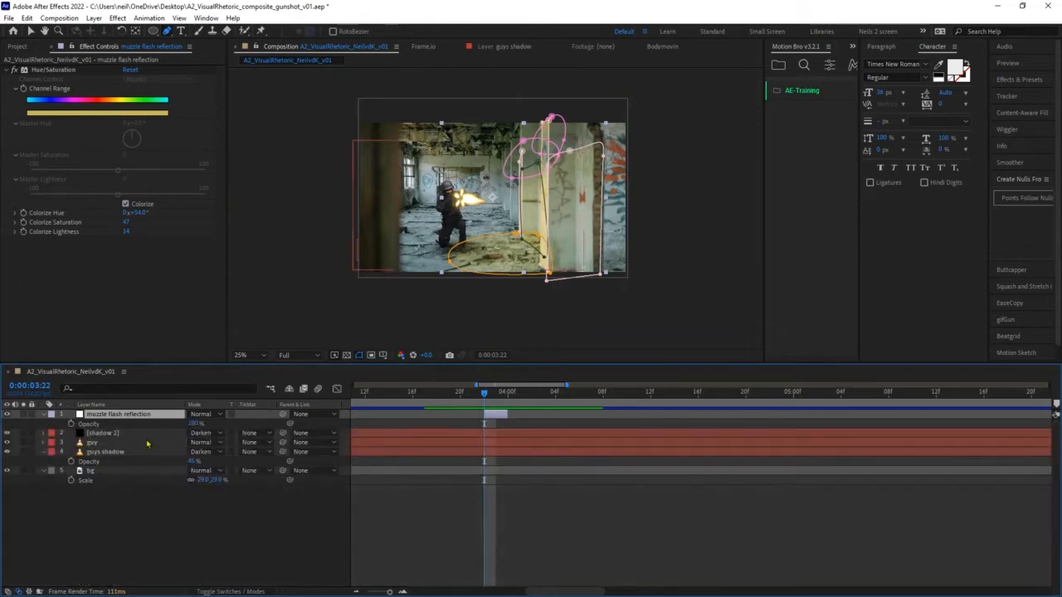
{"action": "left_click", "coordinate": [71, 424]}
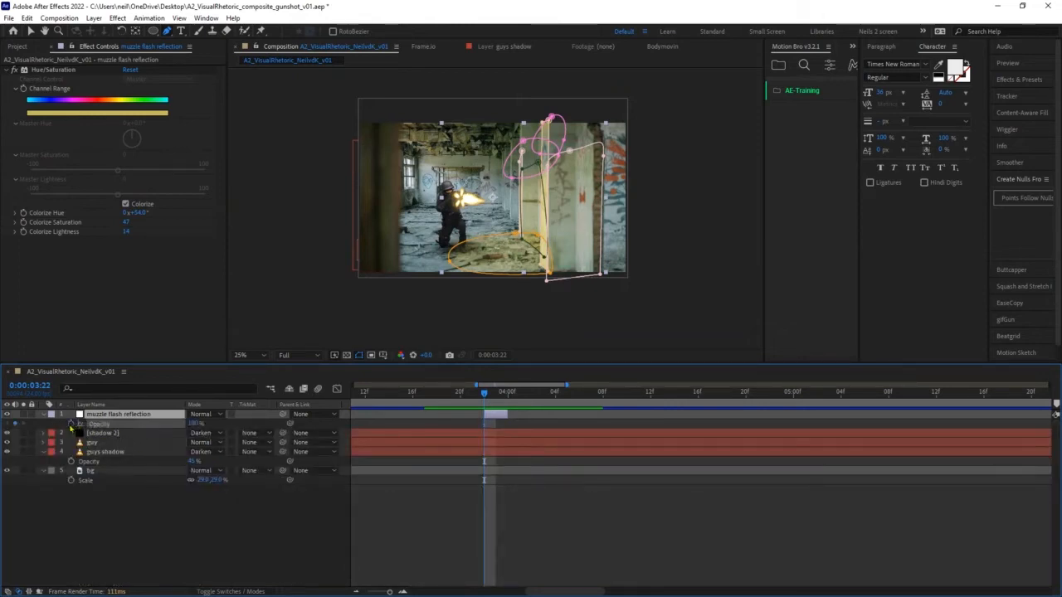
- Convert the muzzle flash reflection layer's Opacity keyframe at 0:00:03:22 to a hold keyframe
{"action": "right_click", "coordinate": [482, 426]}
{"action": "left_click", "coordinate": [468, 426]}
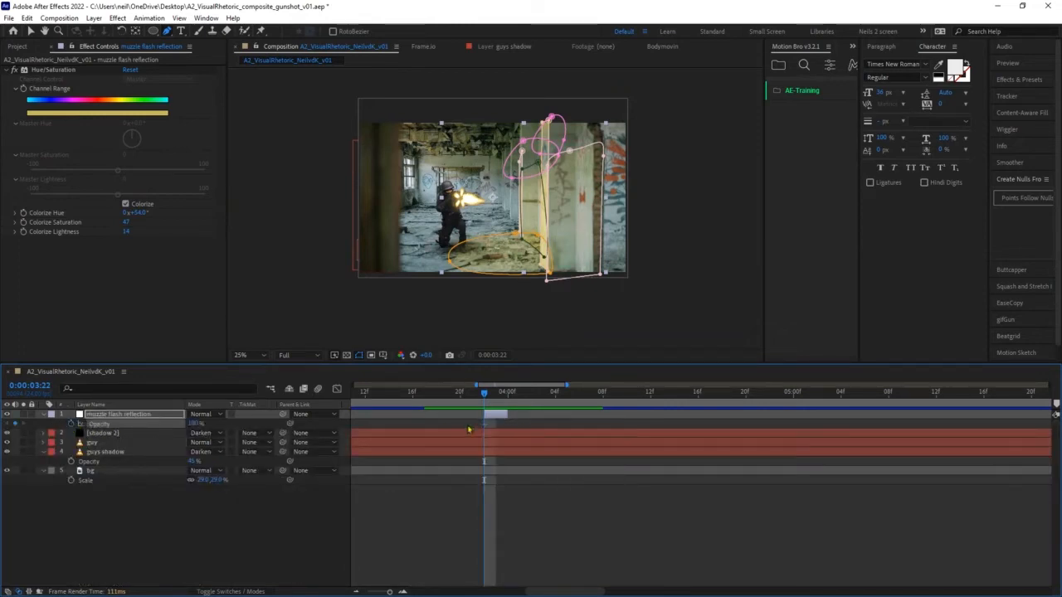
{"action": "right_click", "coordinate": [484, 424]}
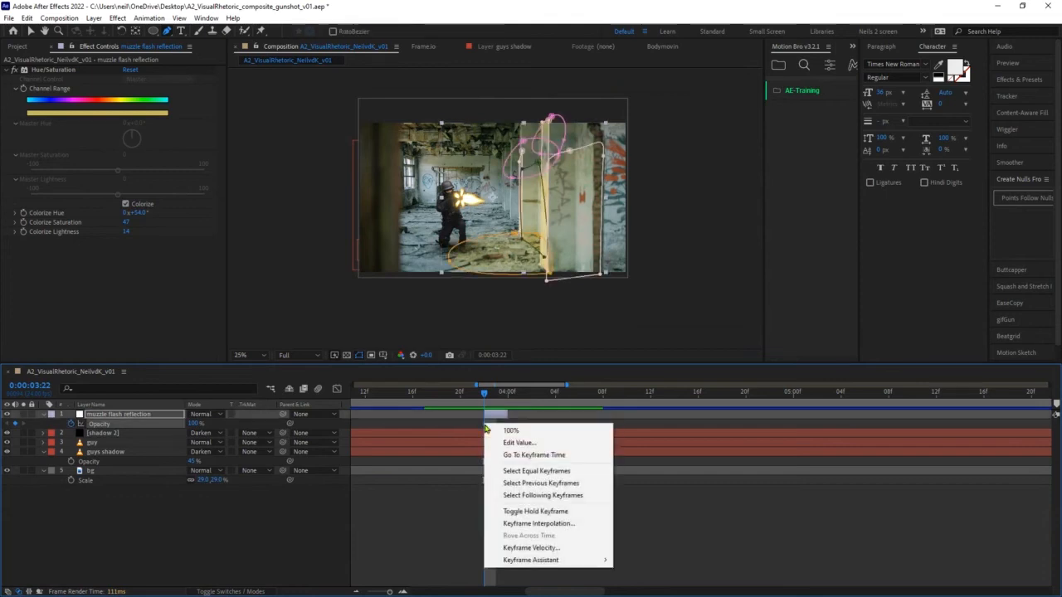
{"action": "left_click", "coordinate": [524, 514]}
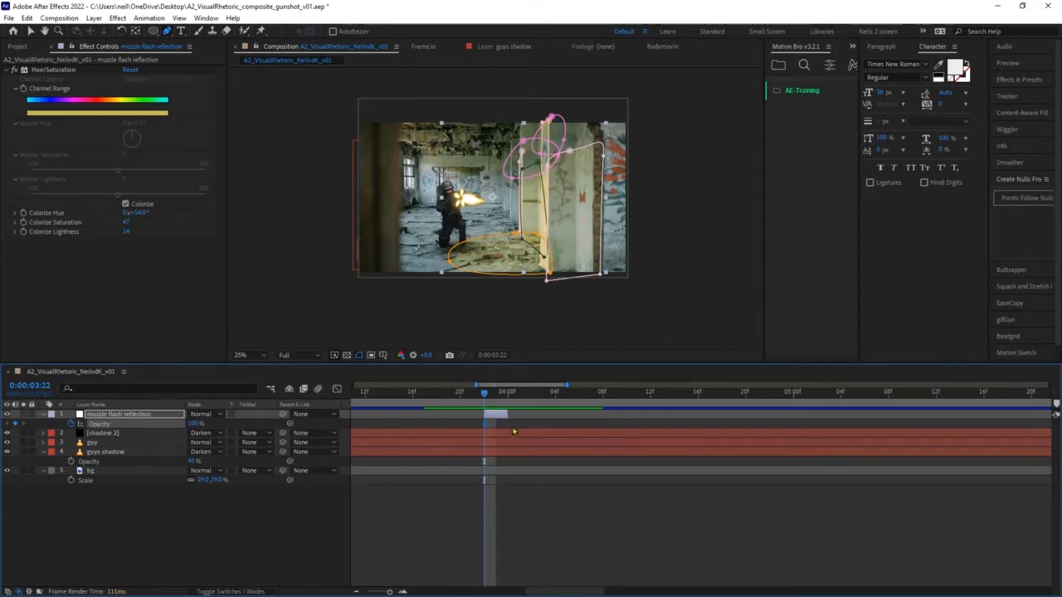
- Extend the end of the muzzle flash reflection layer to about 0:00:06:01 and keyframe its Opacity to 0% at 0:00:03:23
{"action": "left_click_drag", "start_coordinate": [660, 408], "coordinate": [1028, 408]}
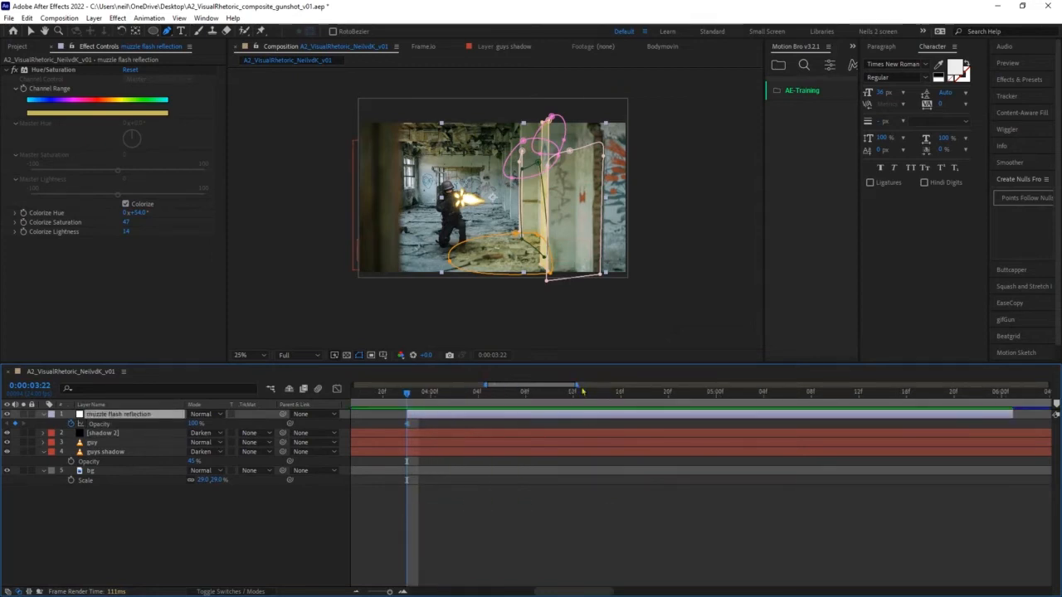
{"action": "left_click_drag", "start_coordinate": [578, 385], "coordinate": [707, 386]}
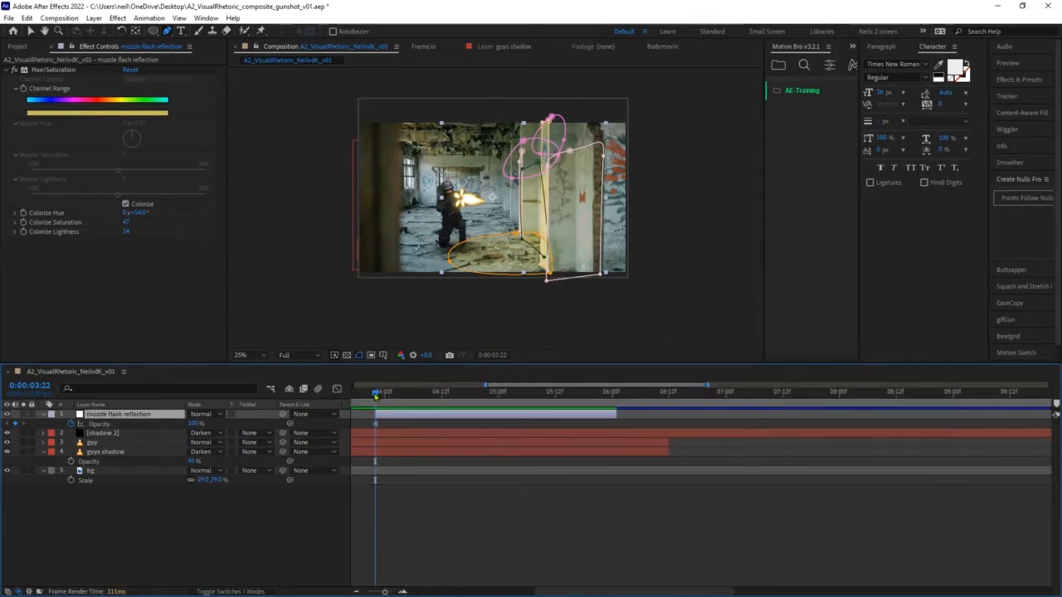
{"action": "left_click_drag", "start_coordinate": [375, 394], "coordinate": [379, 394]}
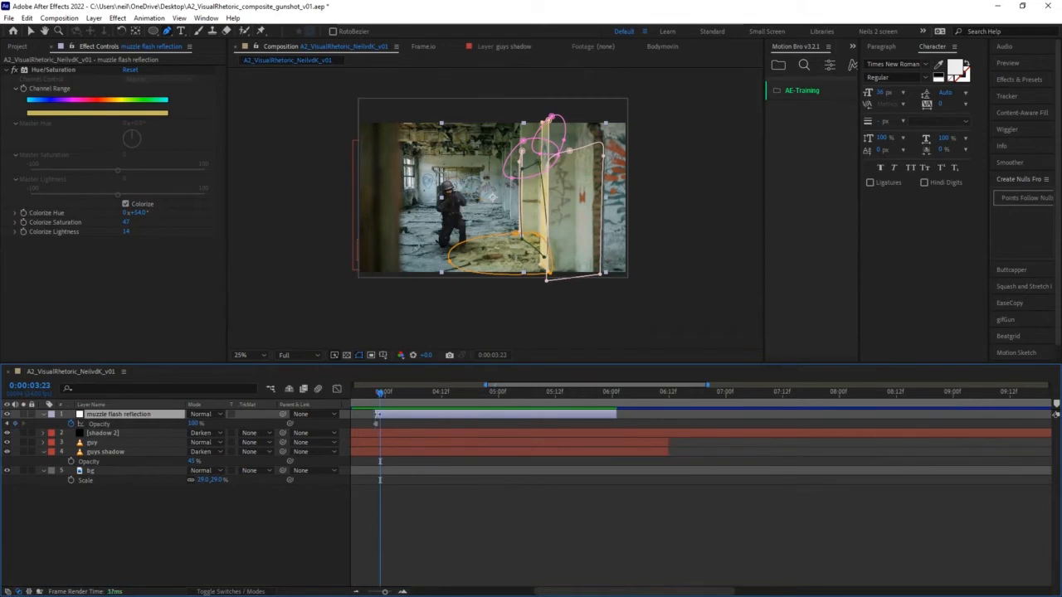
{"action": "left_click", "coordinate": [99, 424]}
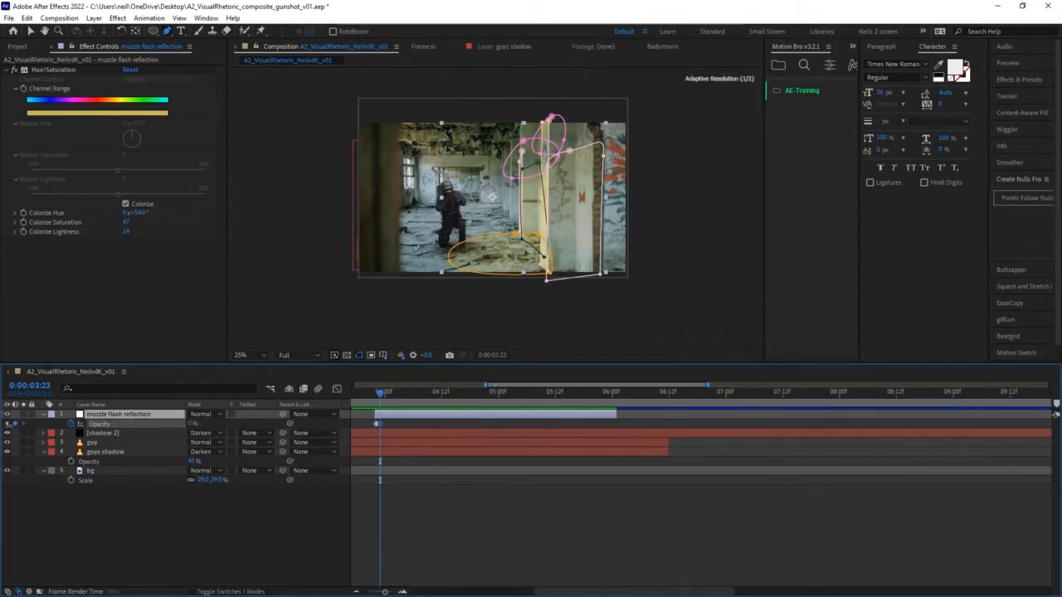
- Keyframe the reflection layer's Opacity to 100% at 0:00:04:00 and to 0% at 0:00:04:02
{"action": "key", "text": "Page_Down"}
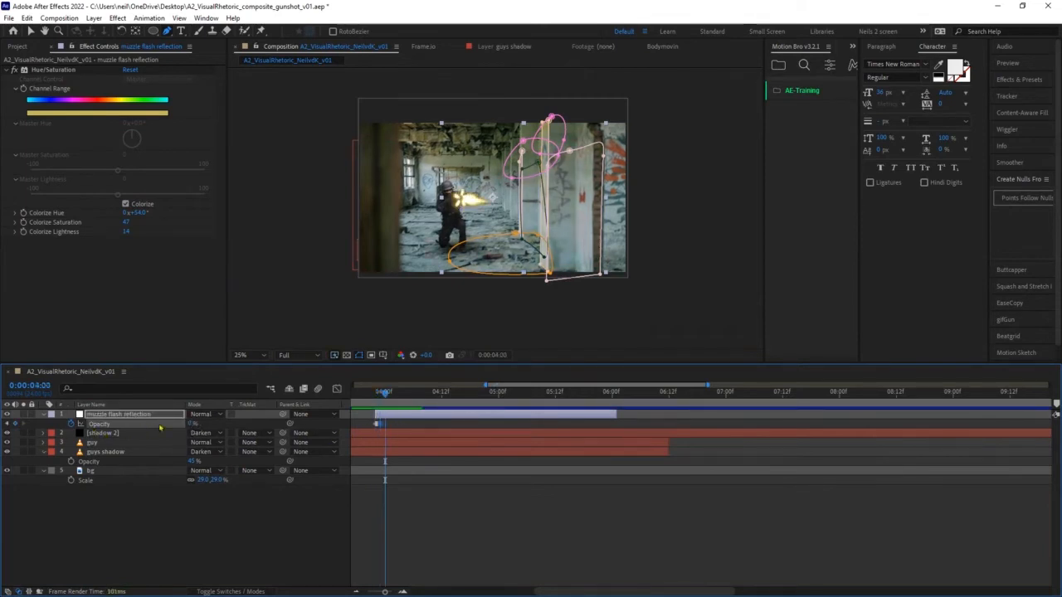
{"action": "left_click_drag", "start_coordinate": [190, 425], "coordinate": [347, 427]}
{"action": "key", "text": "Page_Down"}
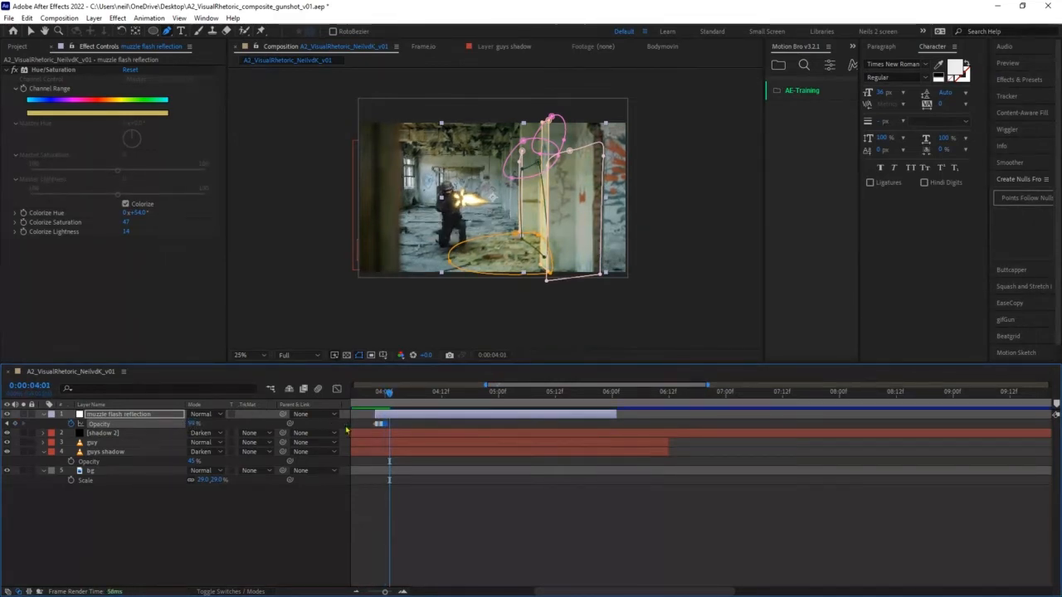
{"action": "key", "text": "Page_Down"}
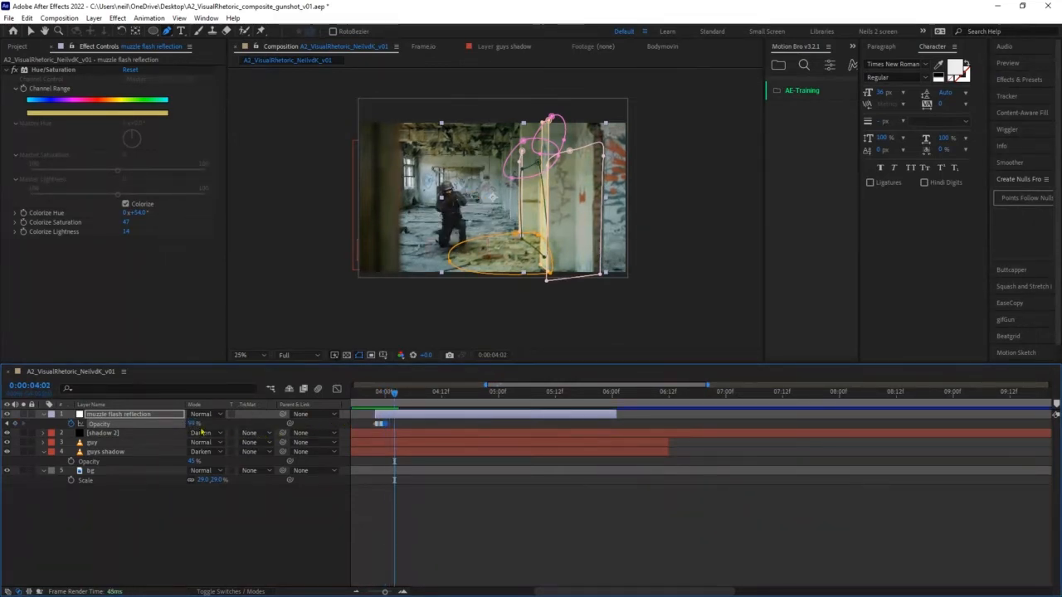
{"action": "left_click_drag", "start_coordinate": [201, 431], "coordinate": [59, 424]}
- Keyframe the reflection layer's Opacity to 100% at 0:00:04:03 and to 0% at 0:00:04:04
{"action": "key", "text": "Page_Down"}
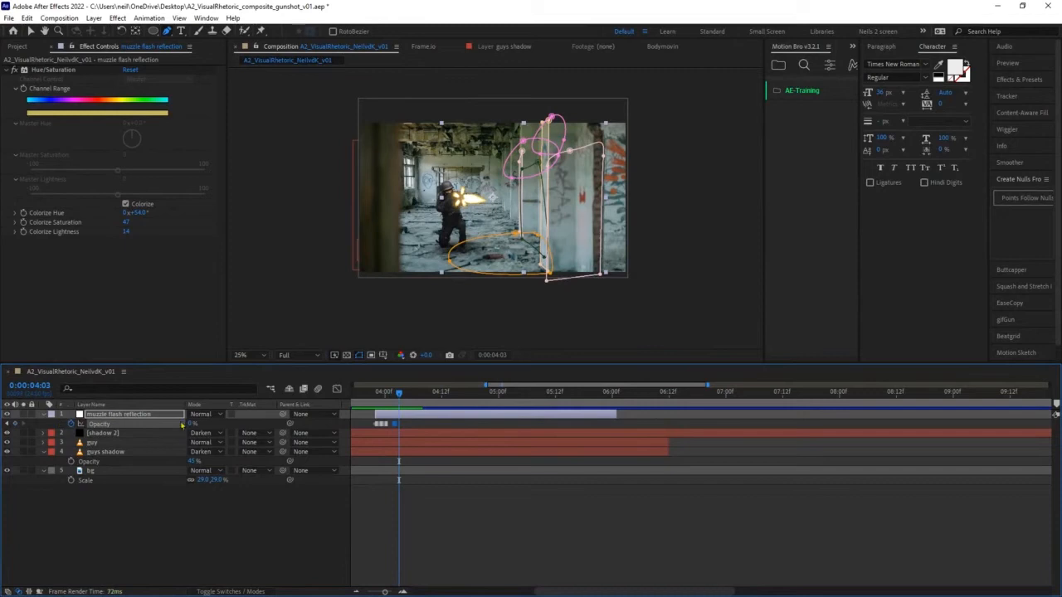
{"action": "left_click_drag", "start_coordinate": [189, 429], "coordinate": [421, 445]}
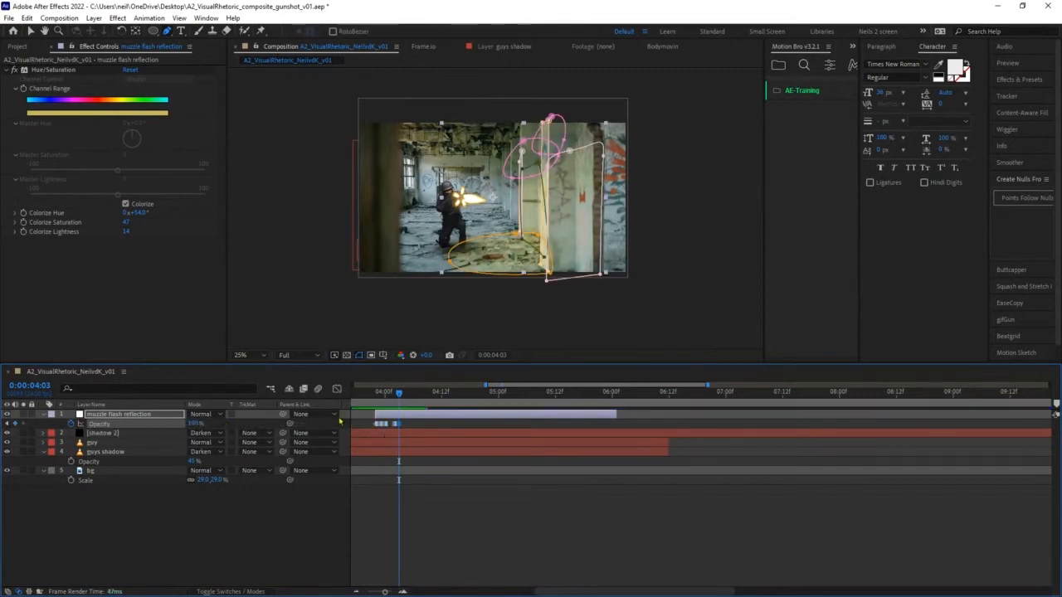
{"action": "key", "text": "Page_Down"}
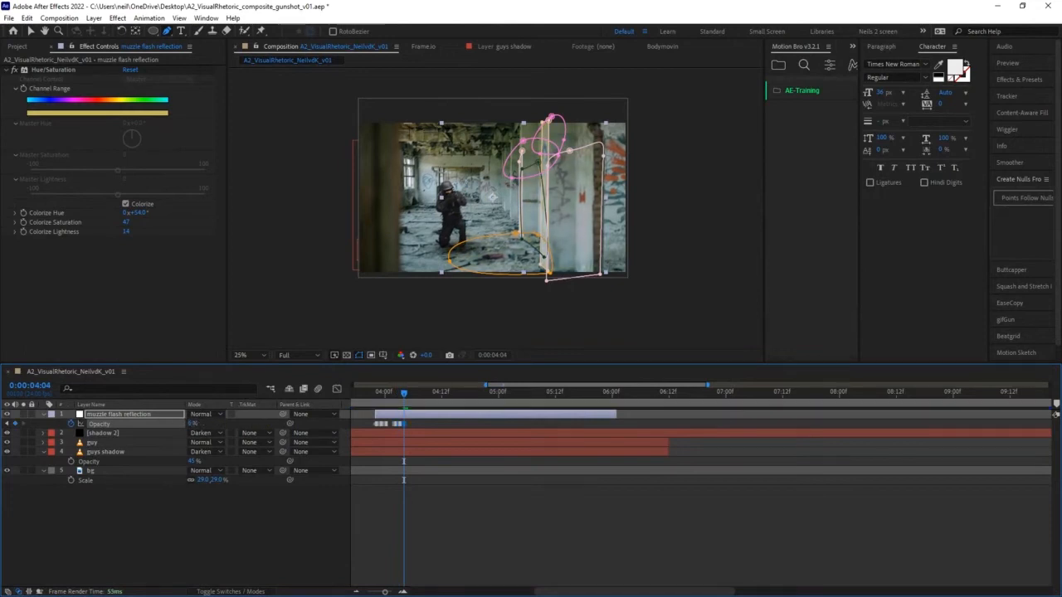
- Keyframe the reflection layer's Opacity to 100% at 0:00:04:05, 0% at 0:00:04:06 and 100% at 0:00:04:07
{"action": "key", "text": "Page_Down"}
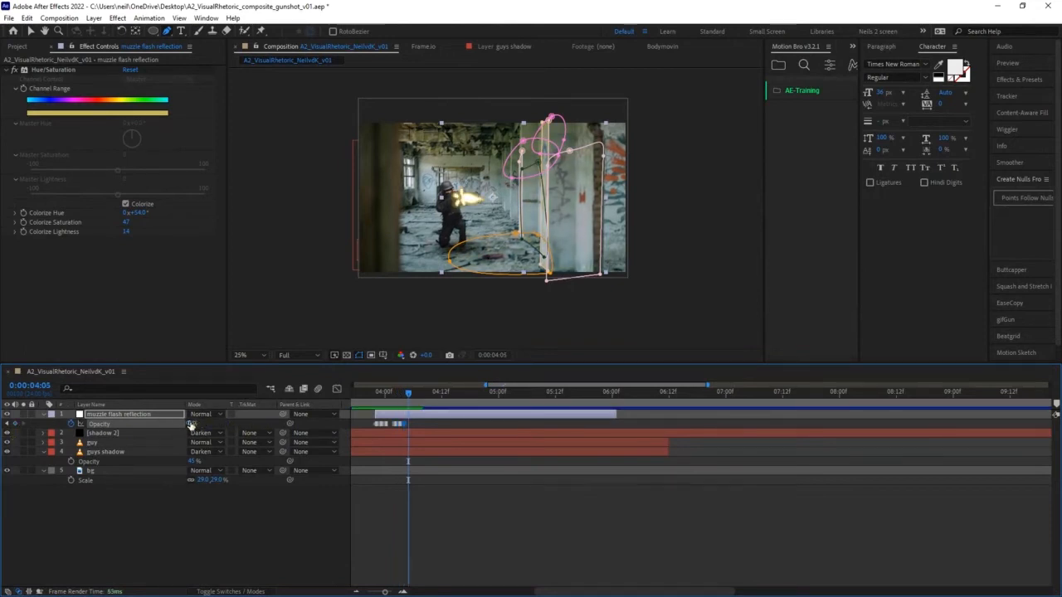
{"action": "key", "text": "Page_Down"}
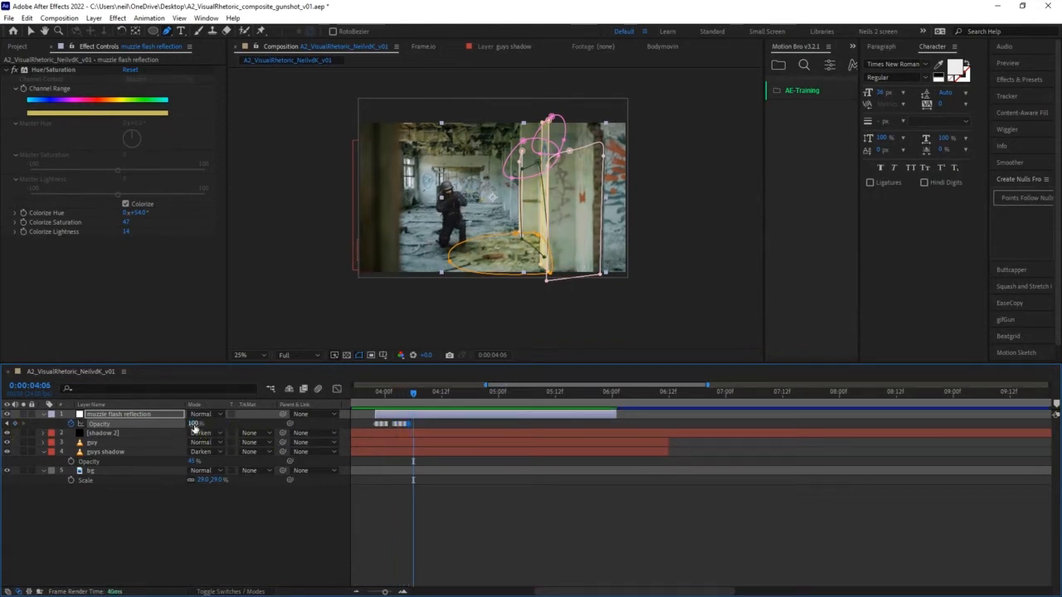
{"action": "key", "text": "Page_Down"}
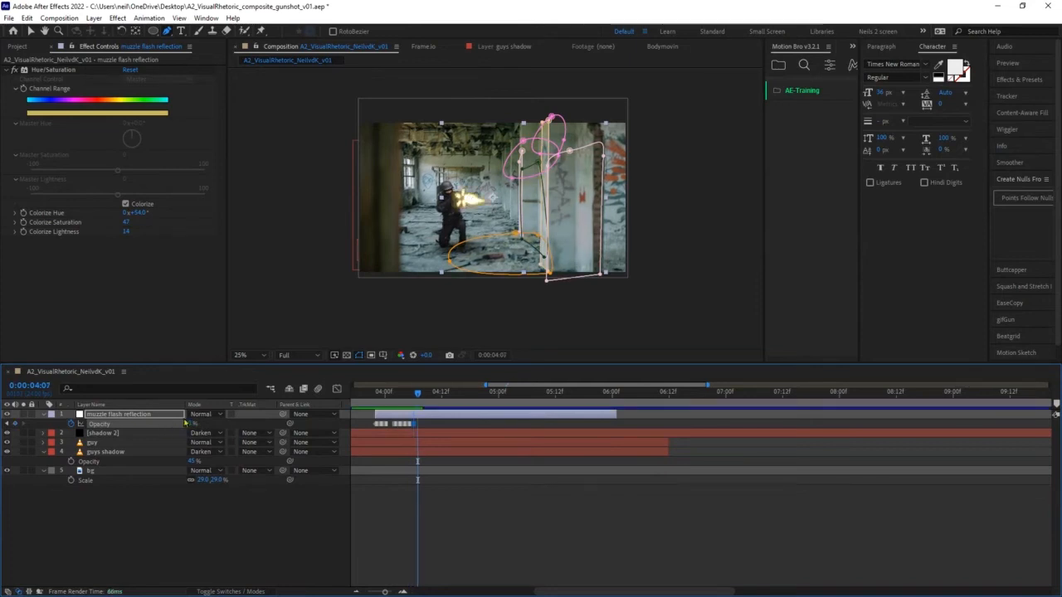
- Keyframe the reflection's Opacity off at 0:00:04:08, on at 0:00:04:10 and to 0% at 0:00:04:11
{"action": "key", "text": "Page_Down"}
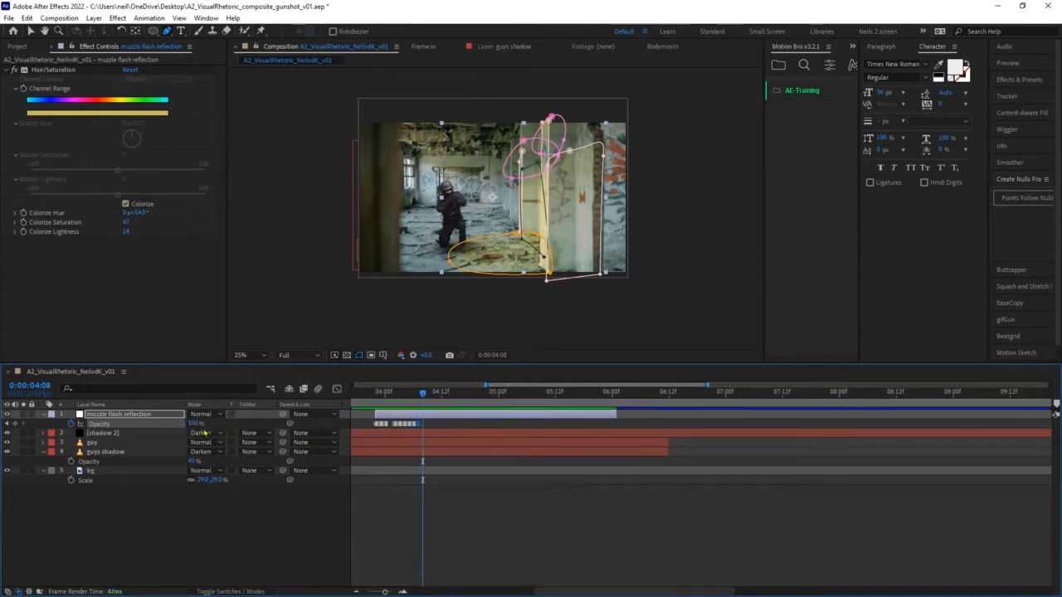
{"action": "left_click_drag", "start_coordinate": [194, 424], "coordinate": [327, 424]}
{"action": "key", "text": "Page_Down"}
{"action": "key", "text": "Page_Down"}
{"action": "key", "text": "Page_Down"}
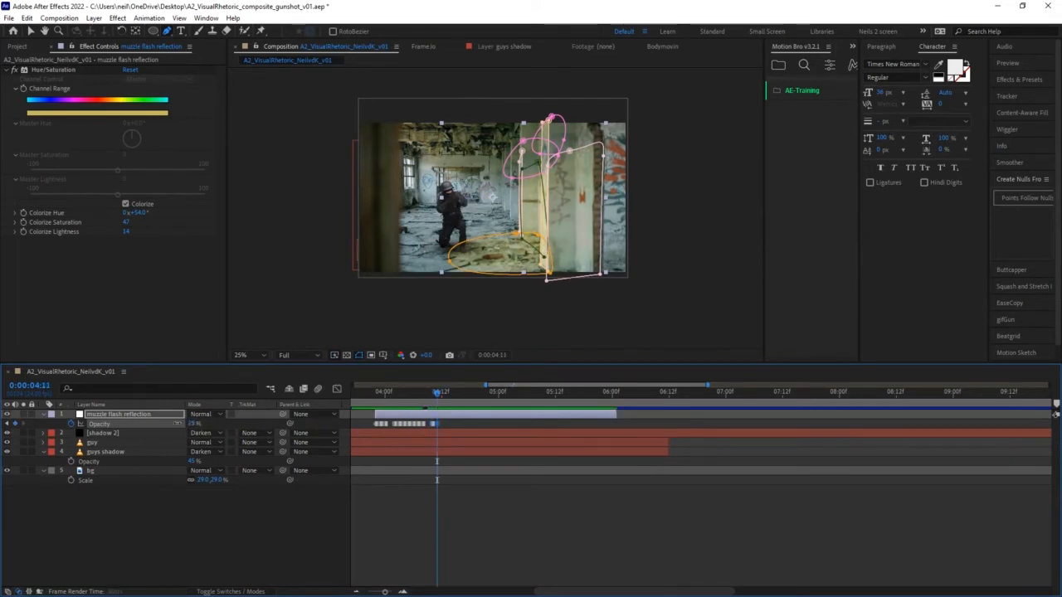
{"action": "left_click_drag", "start_coordinate": [194, 424], "coordinate": [129, 424]}
- Keyframe the reflection's Opacity to 100% at the next flash, 0:00:04:18, and toggle hold on its keyframe at 0:00:04:11
{"action": "key", "text": "Page_Down"}
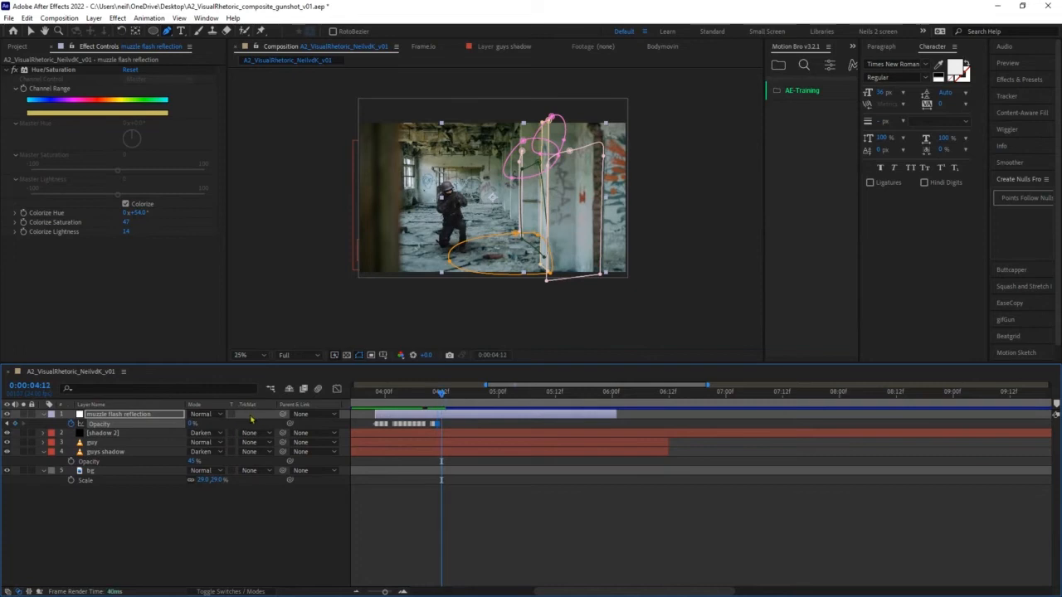
{"action": "key", "text": "Page_Down"}
{"action": "key", "text": "Page_Down"}
{"action": "key", "text": "Page_Down"}
{"action": "key", "text": "Page_Down"}
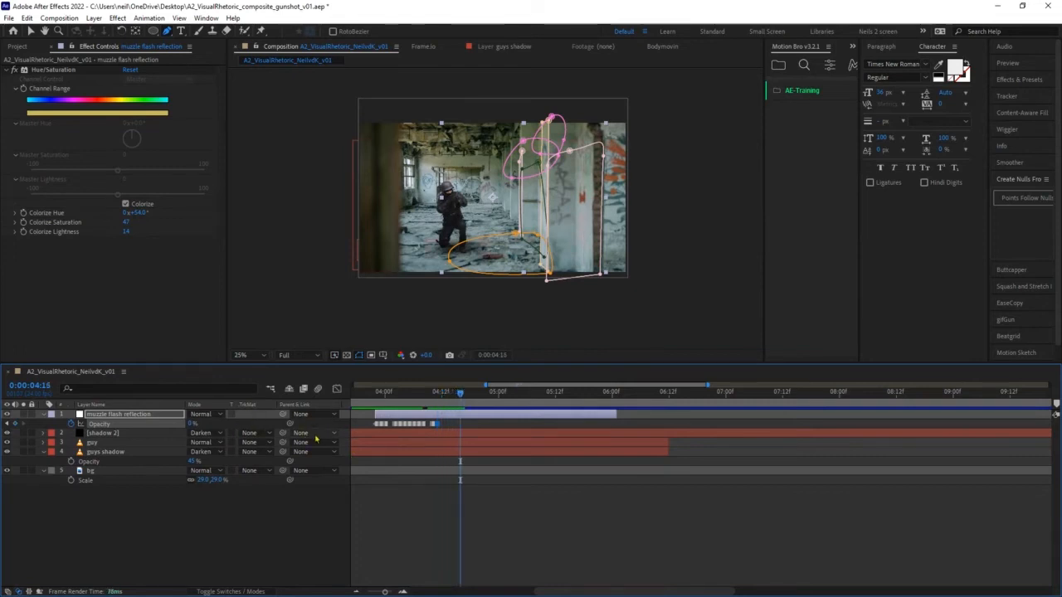
{"action": "key", "text": "Page_Down"}
{"action": "key", "text": "Page_Down"}
{"action": "key", "text": "Page_Down"}
{"action": "key", "text": "Page_Up"}
{"action": "key", "text": "Page_Up"}
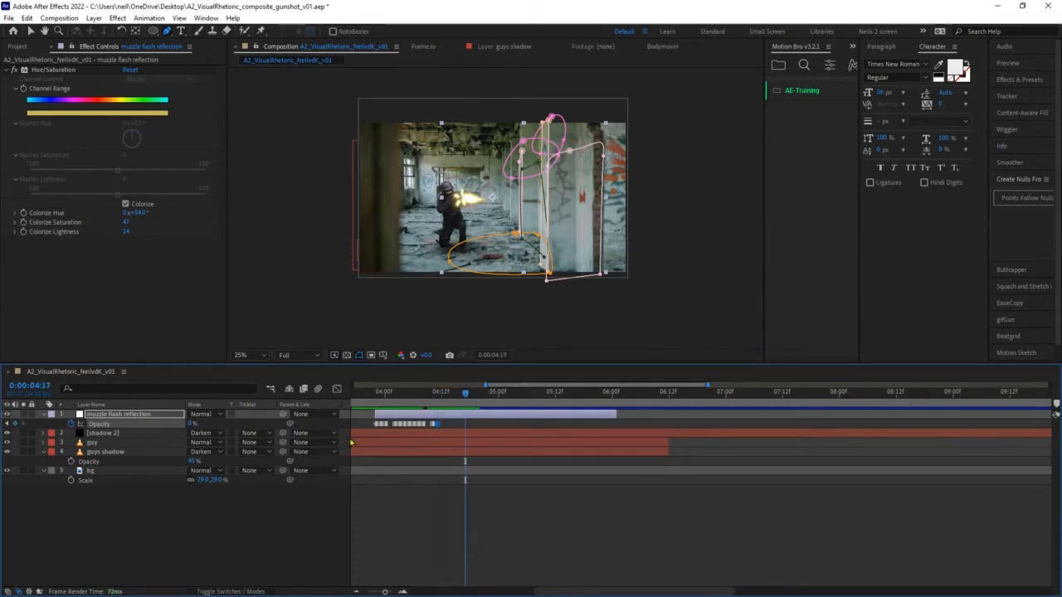
{"action": "key", "text": "Page_Down"}
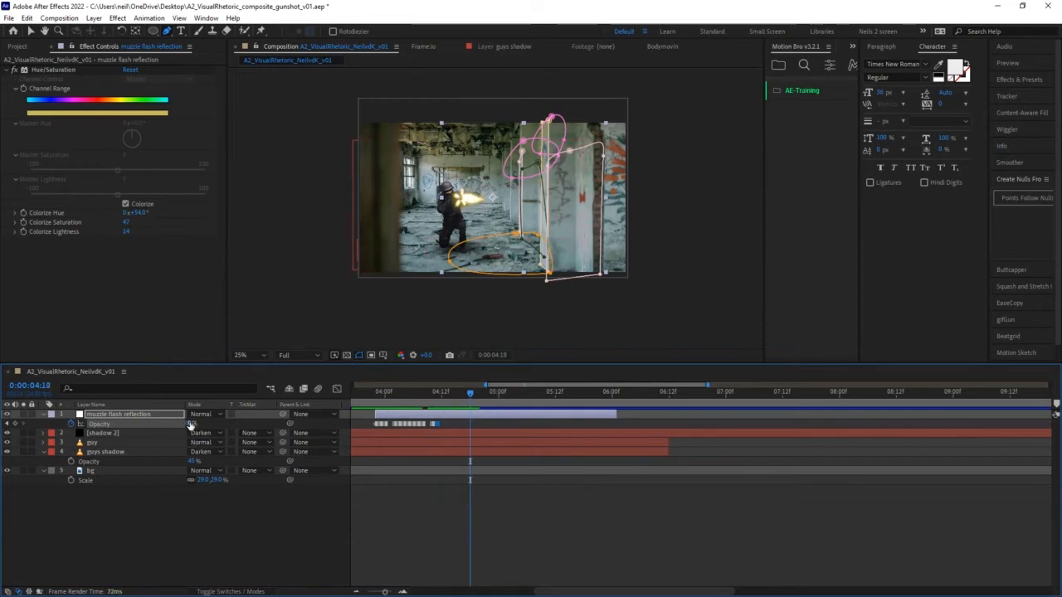
{"action": "left_click_drag", "start_coordinate": [190, 423], "coordinate": [310, 424]}
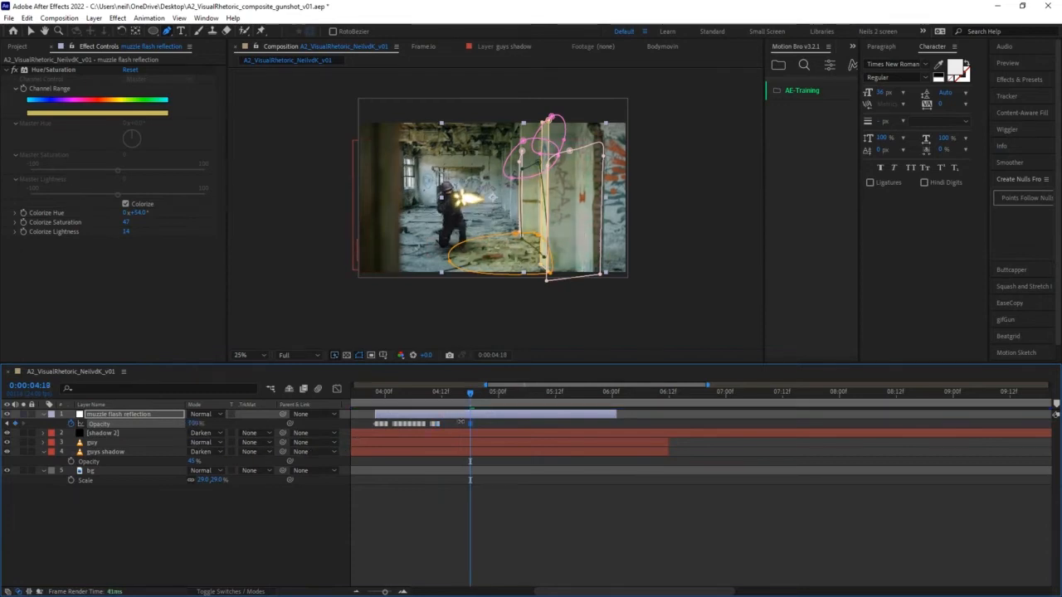
{"action": "right_click", "coordinate": [439, 425]}
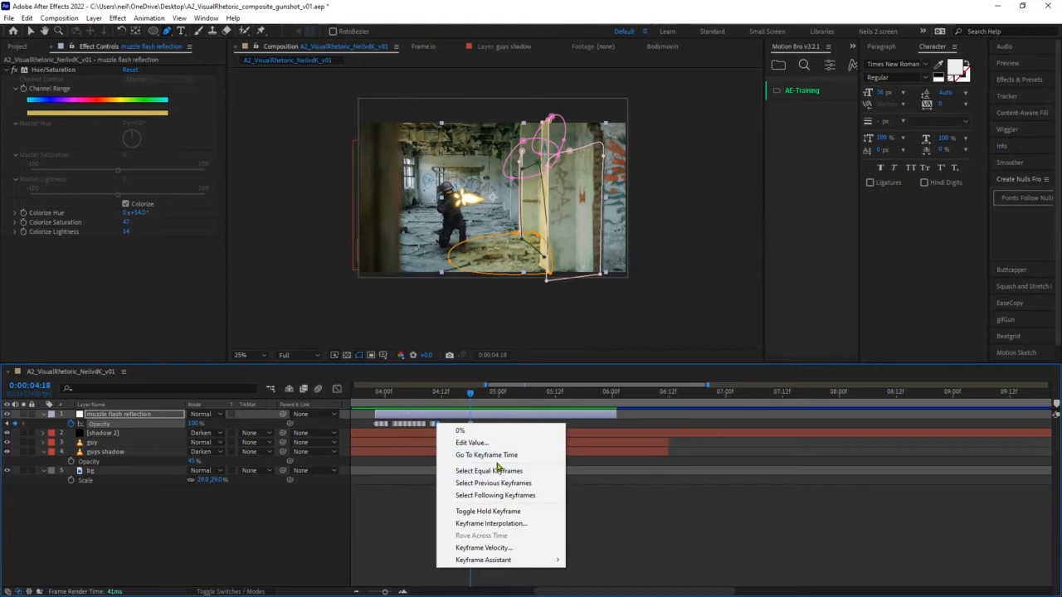
{"action": "left_click", "coordinate": [521, 512]}
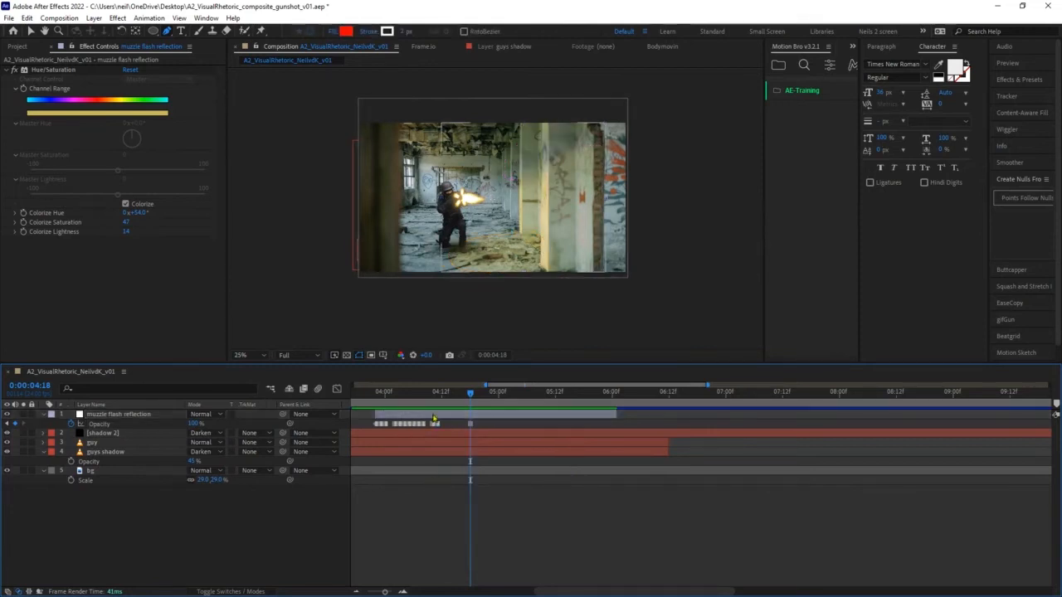
- Keyframe the reflection layer's Opacity to 0% at 0:00:04:19 and to 100% at 0:00:04:20
{"action": "key", "text": "Page_Down"}
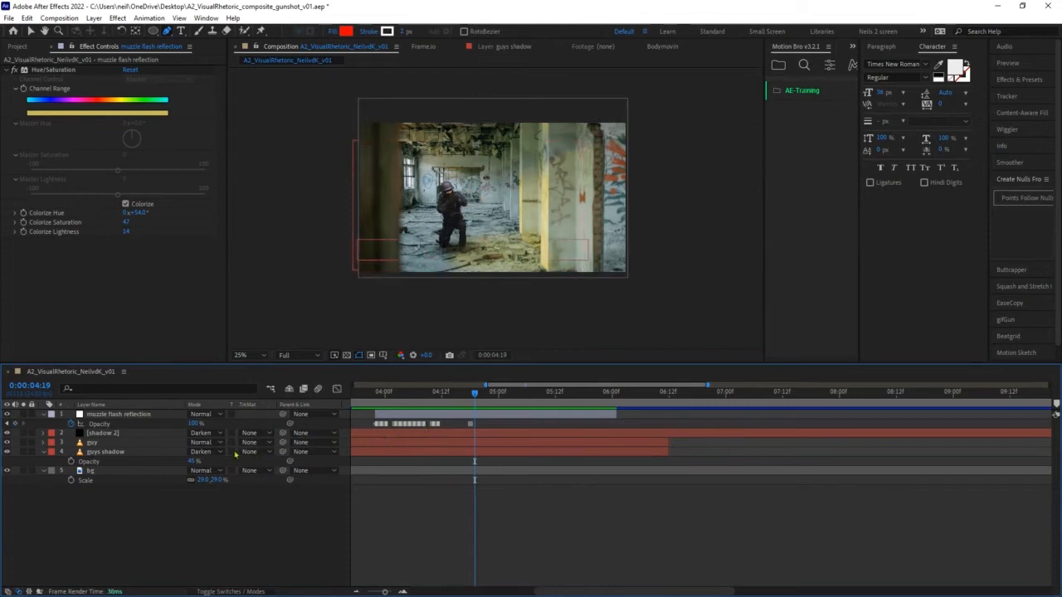
{"action": "left_click_drag", "start_coordinate": [193, 424], "coordinate": [132, 424]}
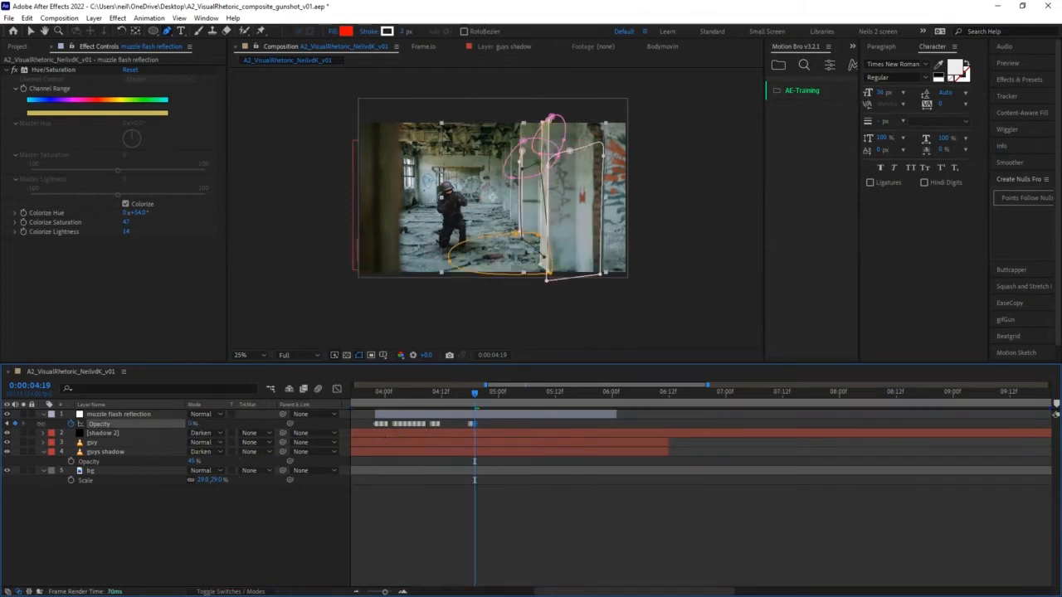
{"action": "key", "text": "Page_Down"}
{"action": "key", "text": "Page_Down"}
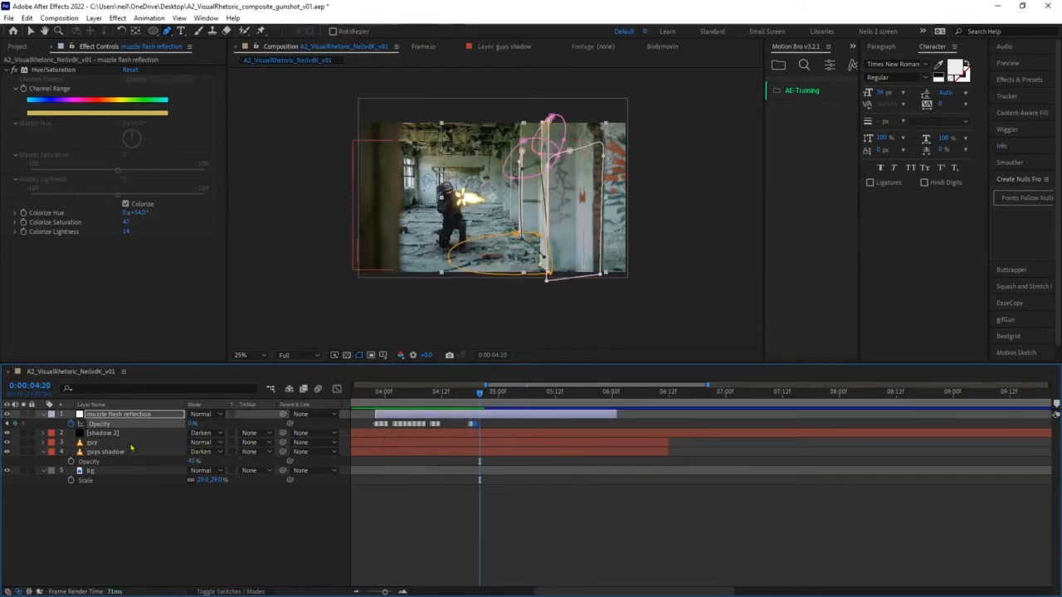
{"action": "key", "text": "Page_Up"}
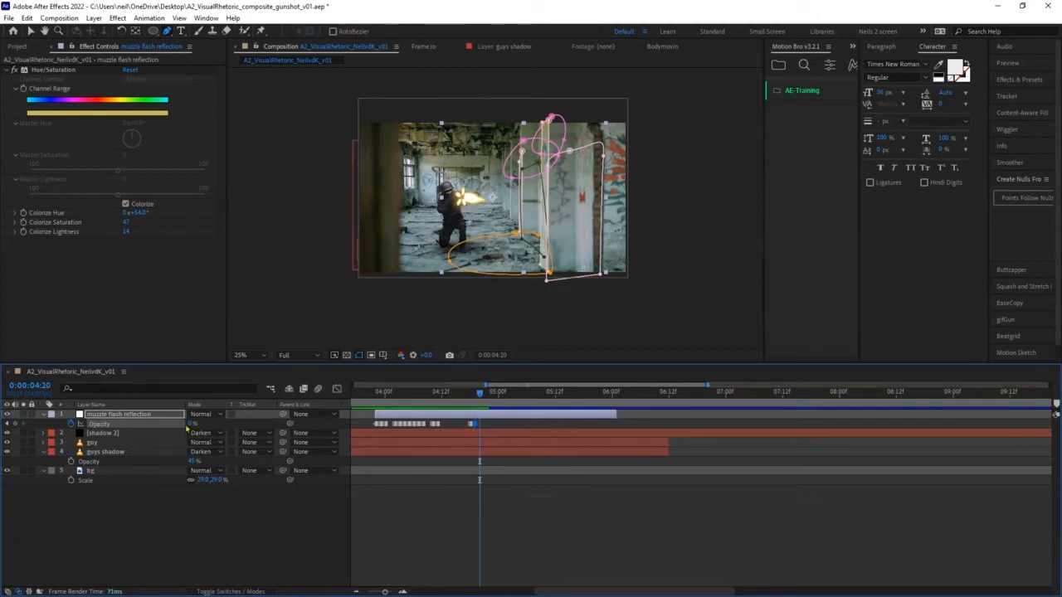
{"action": "left_click_drag", "start_coordinate": [190, 423], "coordinate": [365, 420]}
- Keyframe the reflection's Opacity to 0% at 0:00:04:22, back on at 0:00:04:23 and to 0% at 0:00:05:00
{"action": "key", "text": "Page_Down"}
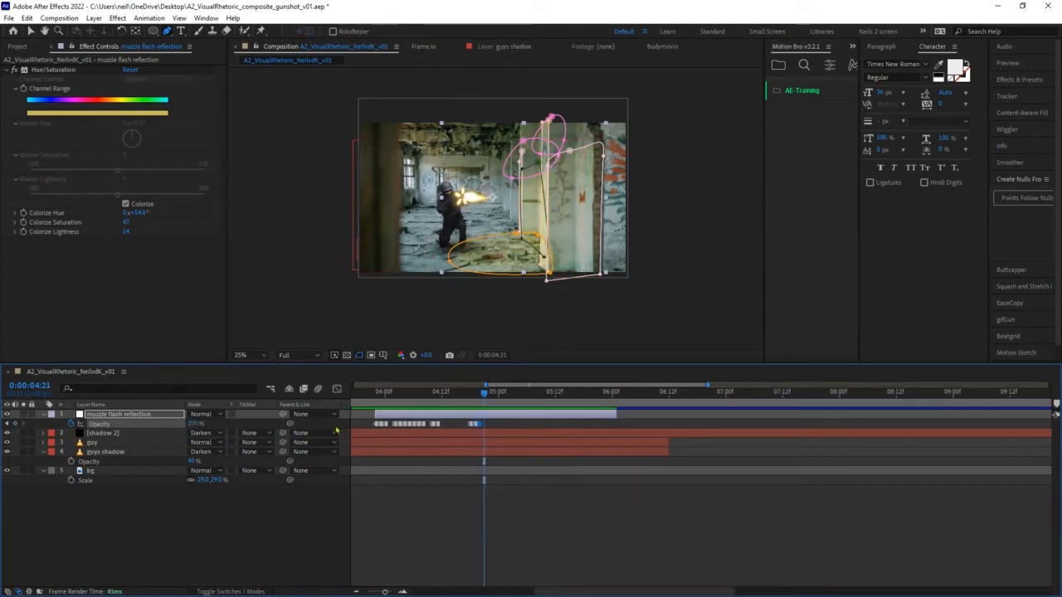
{"action": "key", "text": "Page_Down"}
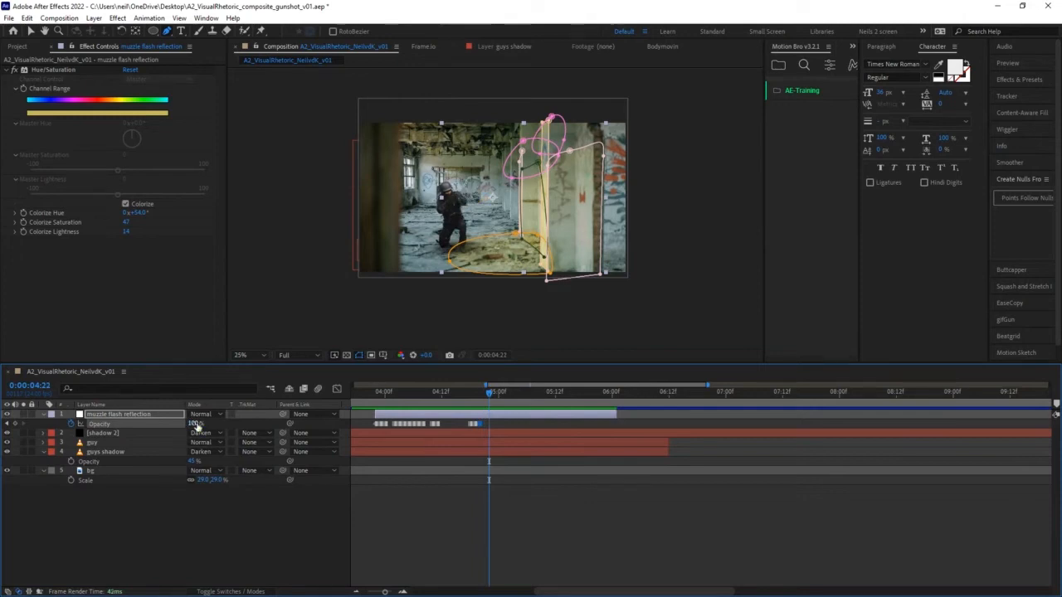
{"action": "left_click_drag", "start_coordinate": [196, 424], "coordinate": [50, 417]}
{"action": "key", "text": "Page_Down"}
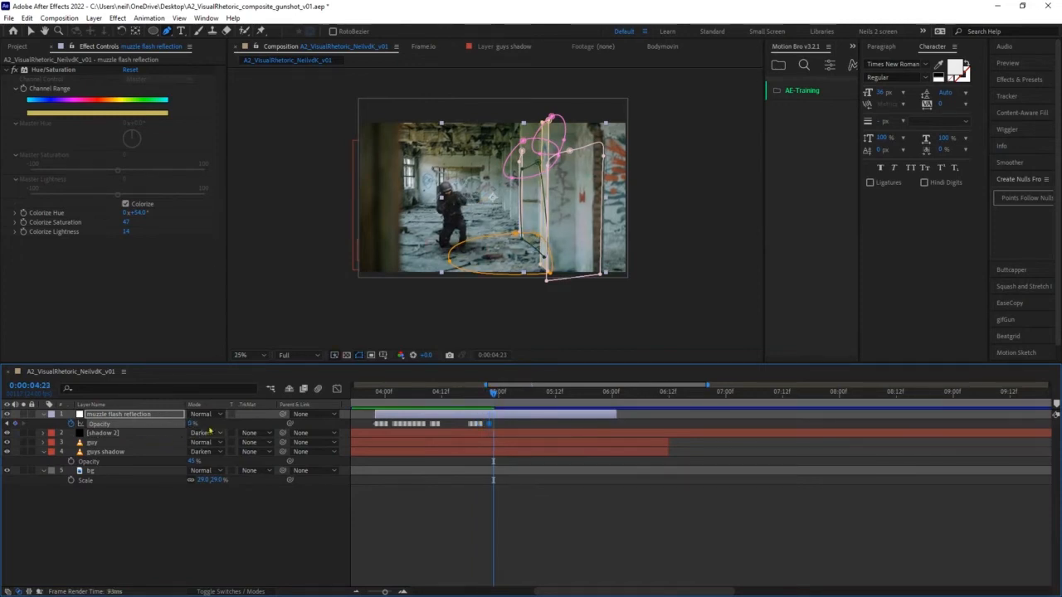
{"action": "mouse_move", "coordinate": [191, 426]}
{"action": "left_mouse_down"}
{"action": "mouse_move", "coordinate": [252, 430]}
{"action": "mouse_move", "coordinate": [190, 433]}
{"action": "left_mouse_up"}
{"action": "key", "text": "Page_Down"}
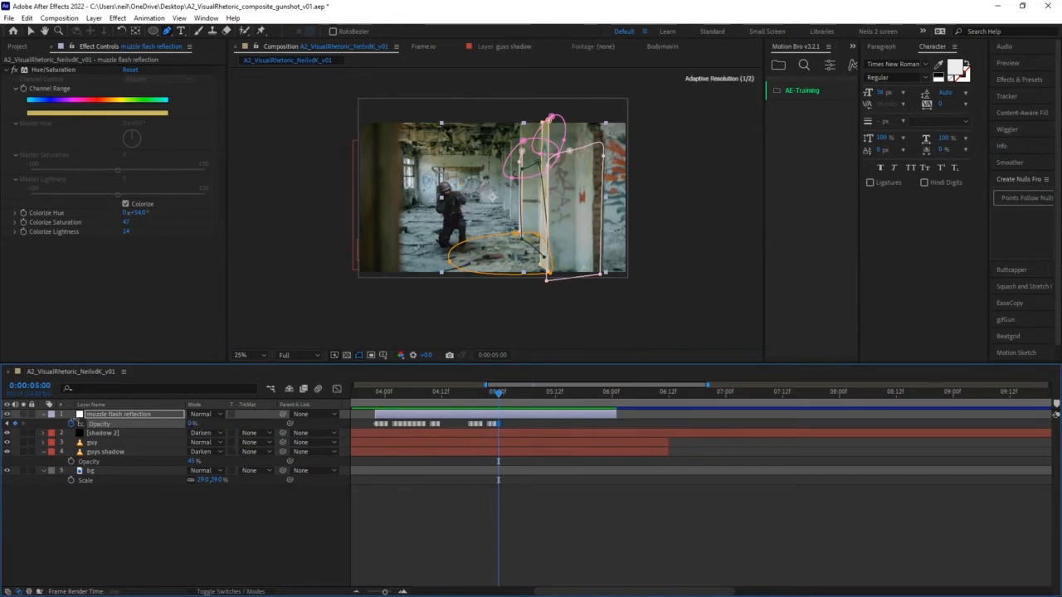
- Examine the frames just after 0:00:05:00 for the timing of the next muzzle flash
{"action": "key", "text": "Page_Down"}
{"action": "key", "text": "Page_Down"}
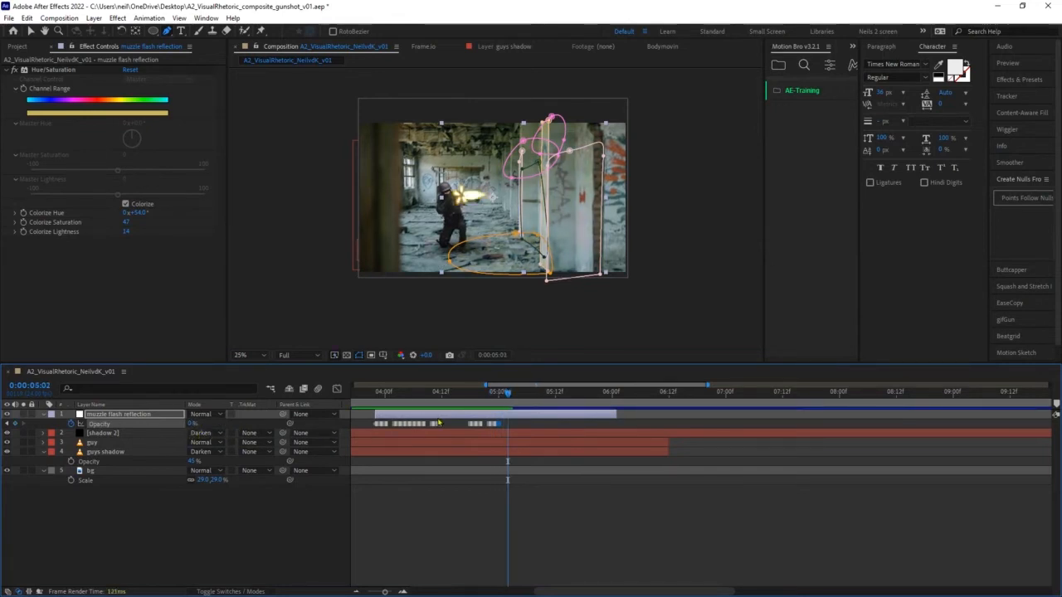
{"action": "key", "text": "Page_Down"}
{"action": "key", "text": "Page_Up"}
{"action": "key", "text": "Page_Down"}
{"action": "key", "text": "Page_Up"}
{"action": "key", "text": "Page_Up"}
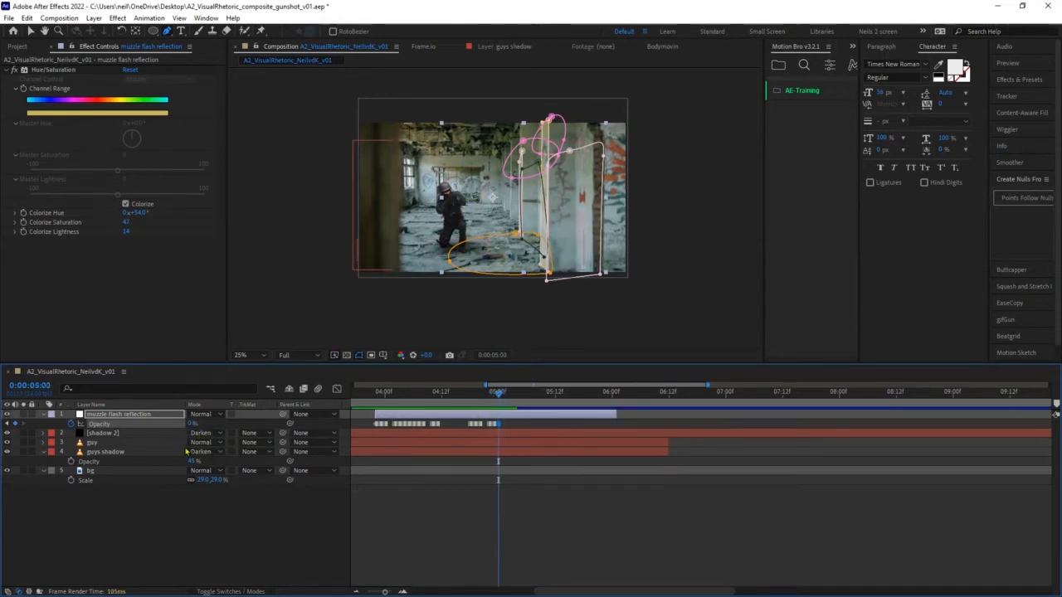
- Keyframe the reflection's Opacity back on at the flash at 0:00:05:02 and to 0% at 0:00:05:03
{"action": "key", "text": "Page_Down"}
{"action": "key", "text": "Page_Down"}
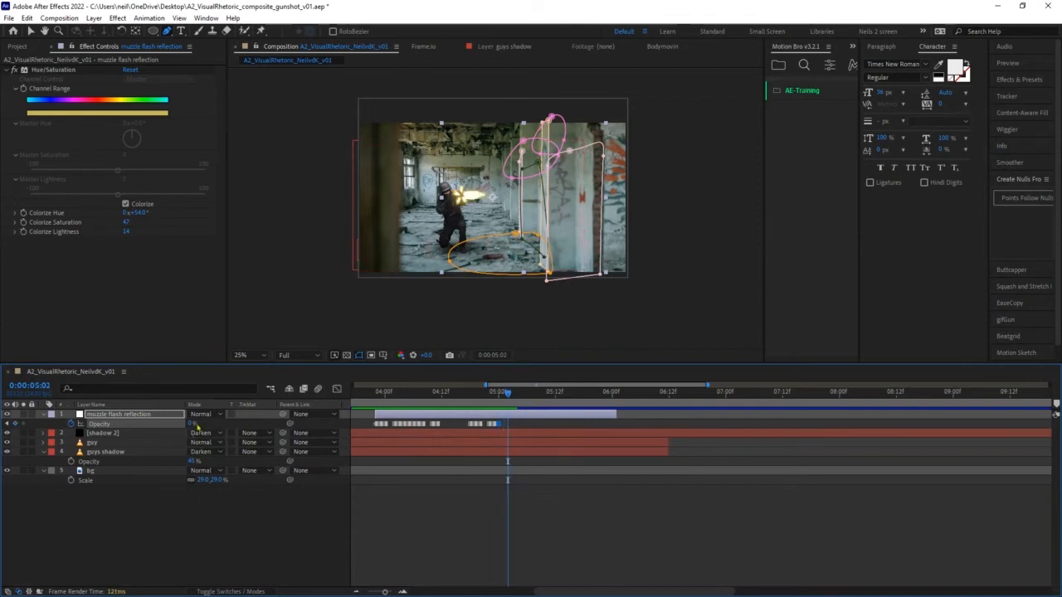
{"action": "key", "text": "Page_Down"}
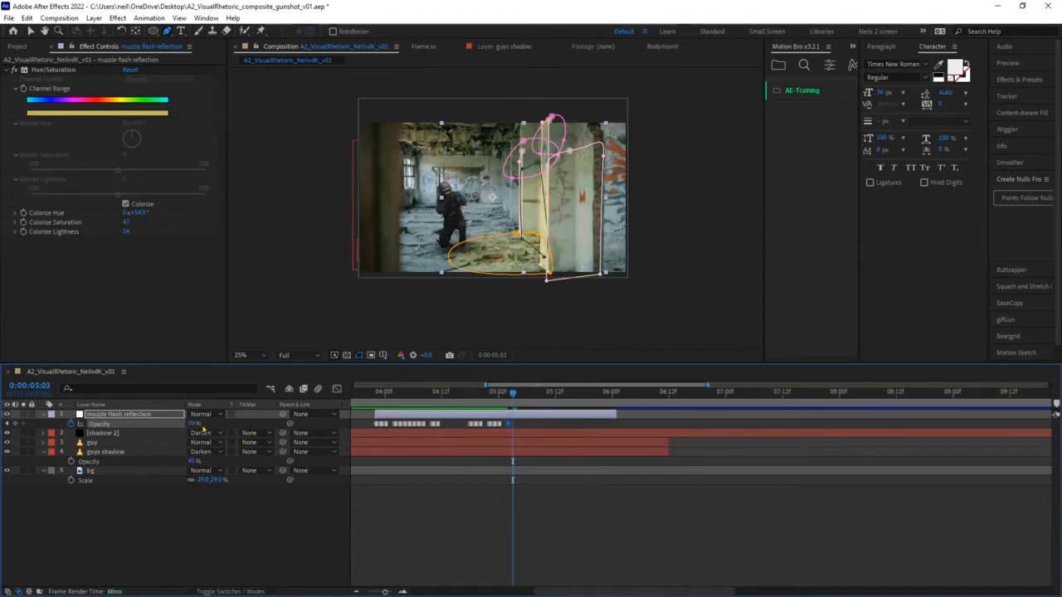
- Keyframe the reflection layer's Opacity to 100% at 0:00:05:04 and to 0% at 0:00:05:06
{"action": "key", "text": "Page_Down"}
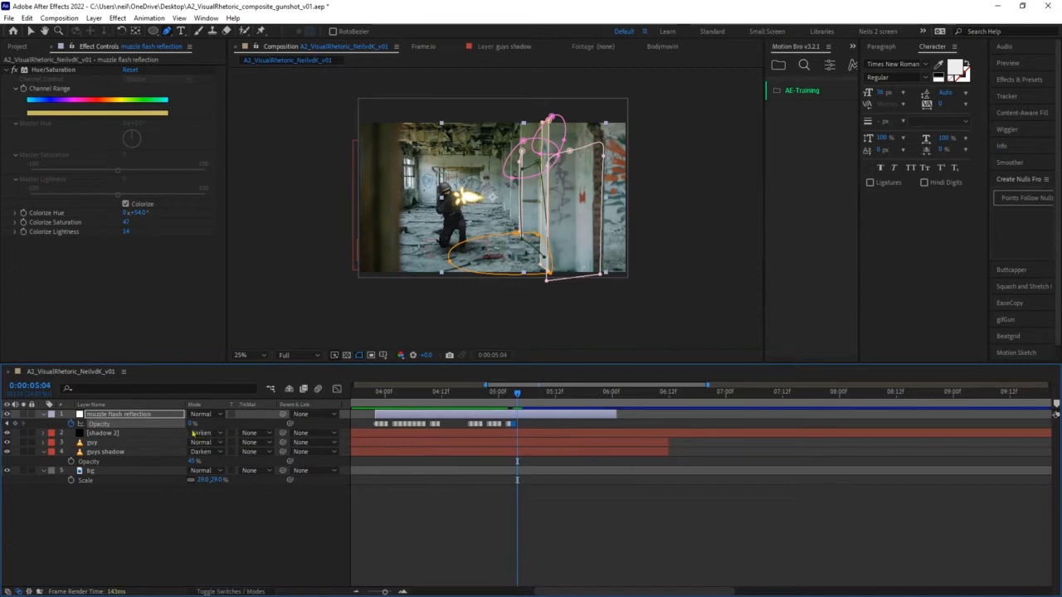
{"action": "key", "text": "Page_Down"}
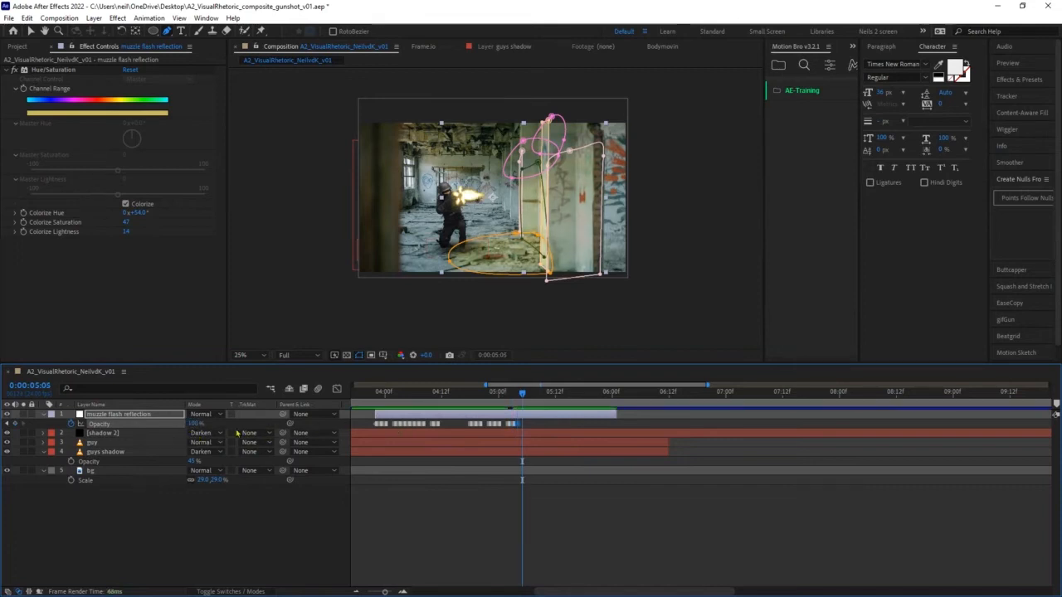
{"action": "key", "text": "Page_Down"}
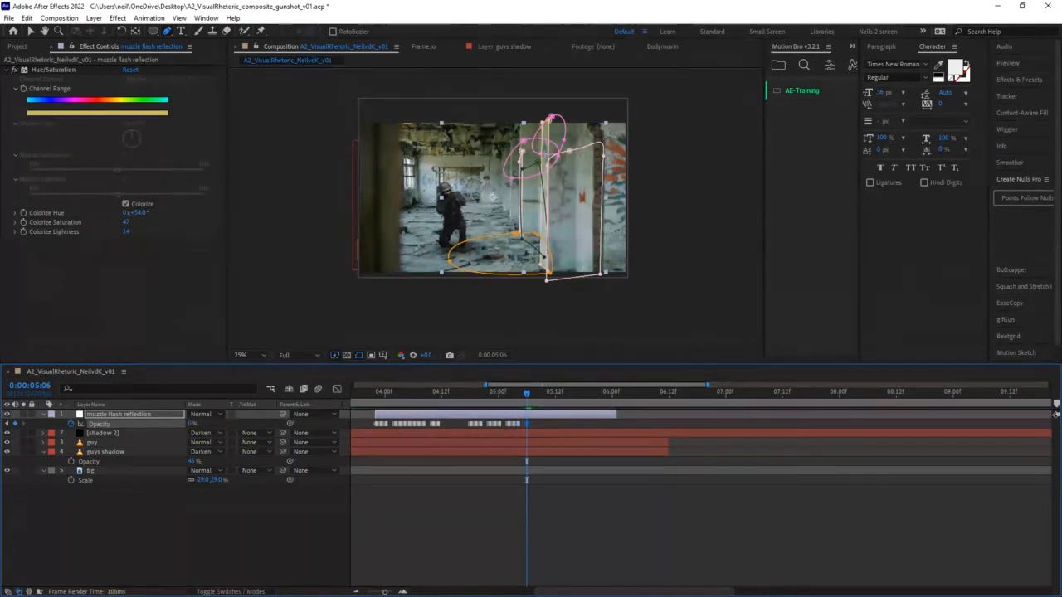
- Keyframe the reflection's Opacity to 100% for the flash at 0:00:05:07 and to 0% at 0:00:05:08
{"action": "key", "text": "Page_Down"}
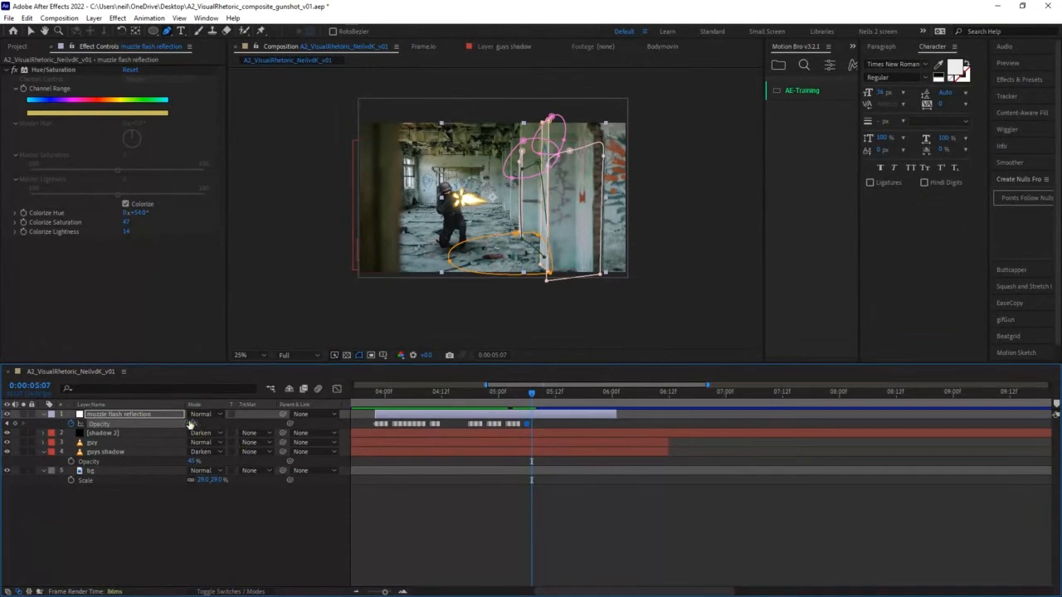
{"action": "key", "text": "Page_Down"}
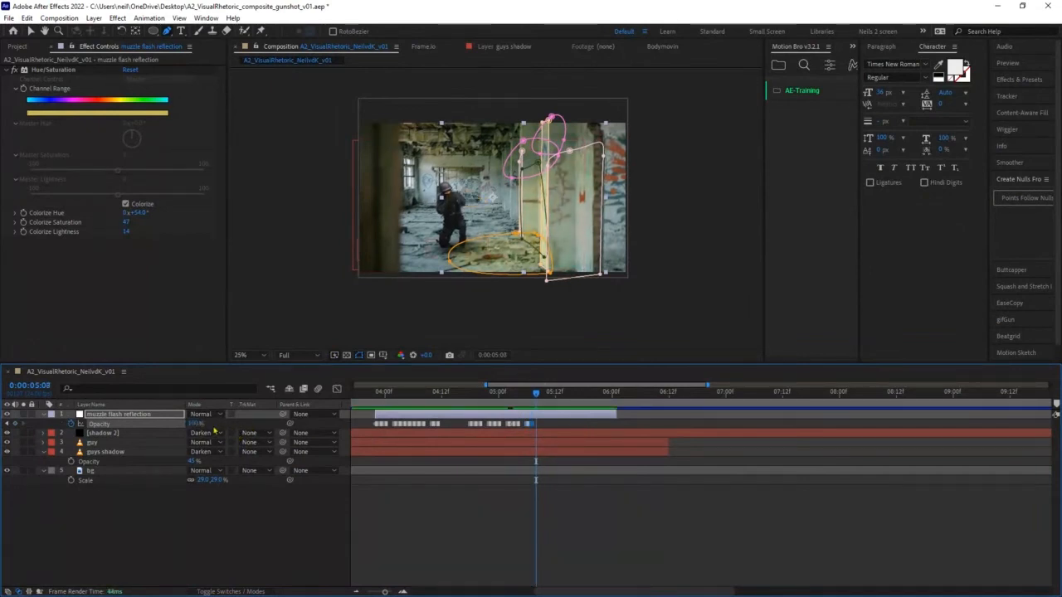
{"action": "key", "text": "Page_Down"}
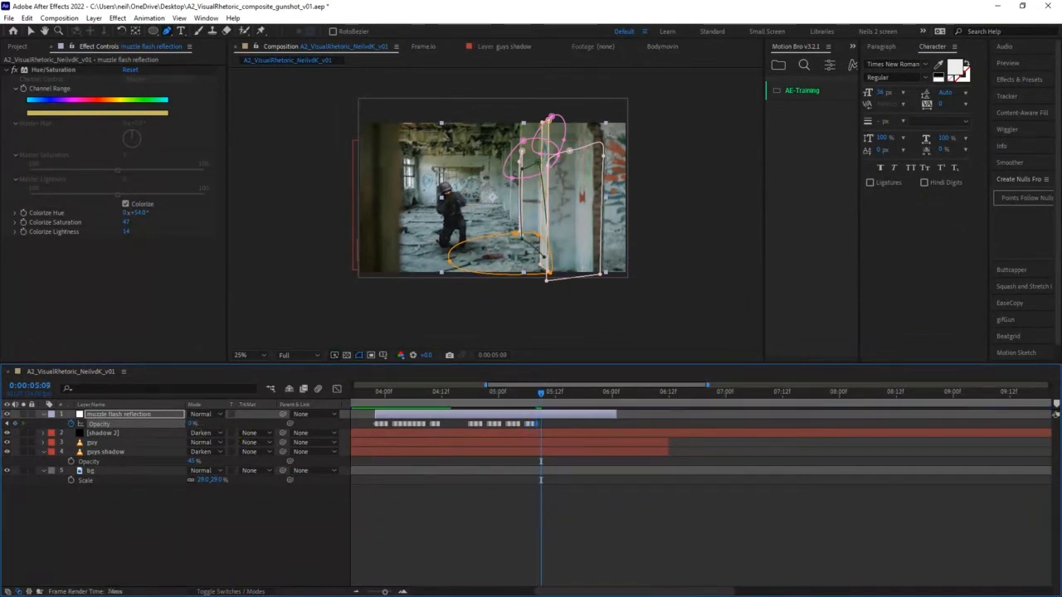
{"action": "key", "text": "Page_Down"}
{"action": "key", "text": "Page_Down"}
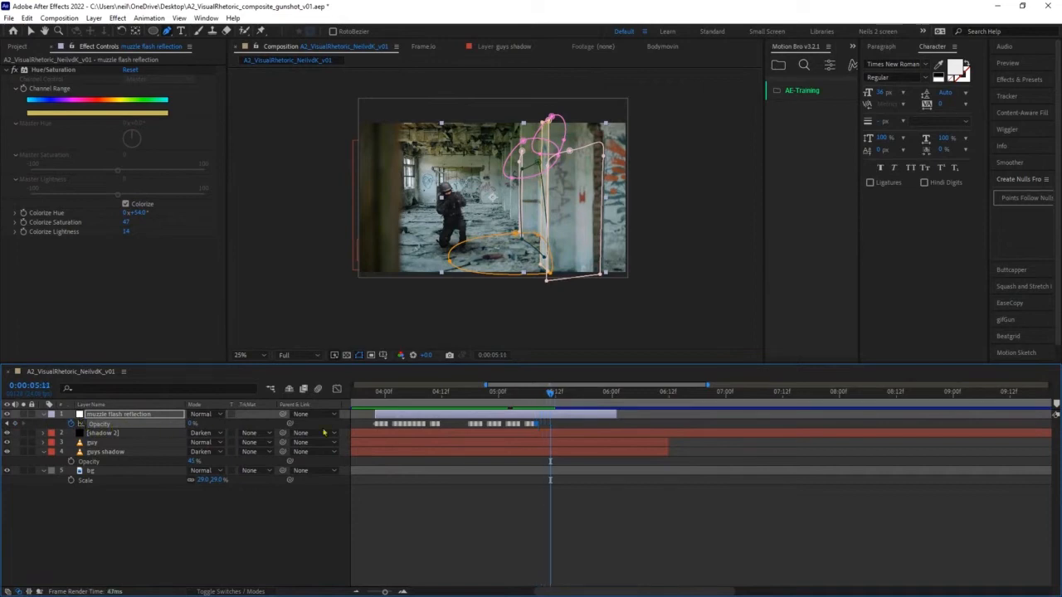
{"action": "key", "text": "Page_Down"}
- Collapse and deselect the reflection layer, then preview the gunfire from 0:00:03:22 to check the flickering reflection
{"action": "left_click_drag", "start_coordinate": [504, 386], "coordinate": [454, 387]}
{"action": "left_click", "coordinate": [483, 393]}
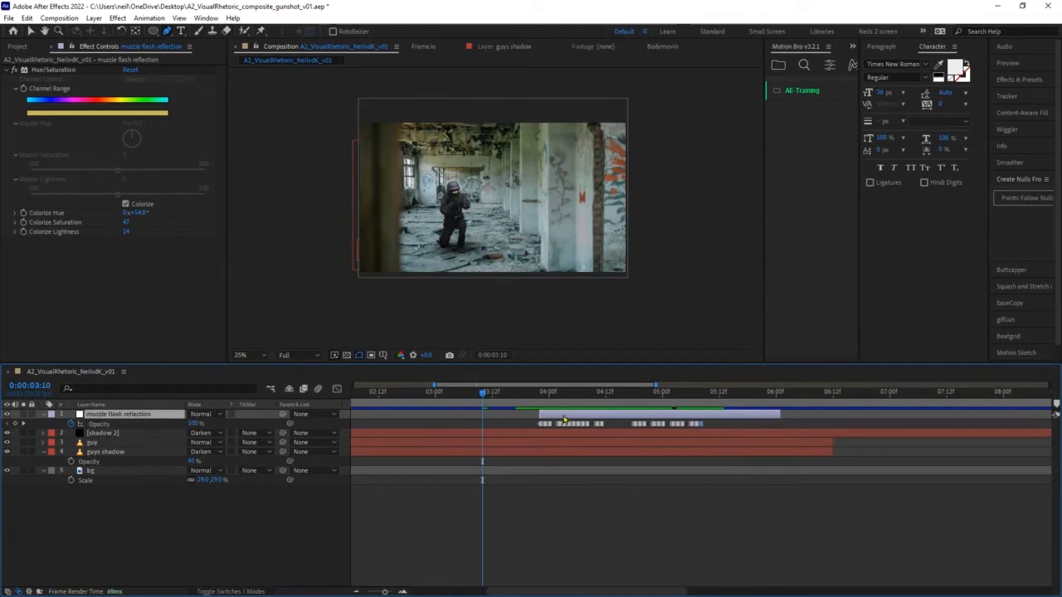
{"action": "key", "text": "equal"}
{"action": "key", "text": "equal"}
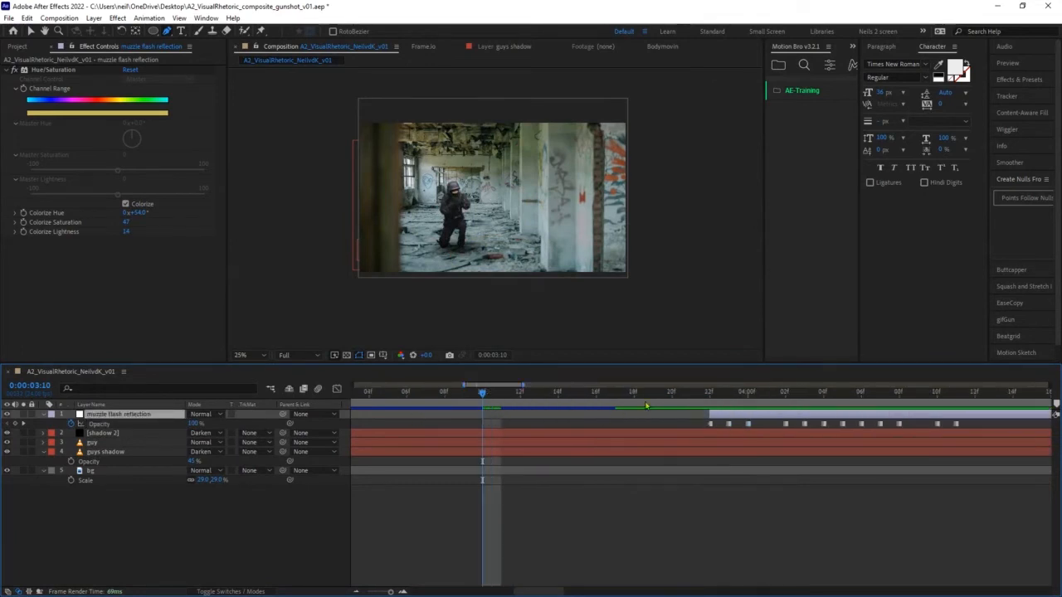
{"action": "left_click", "coordinate": [709, 398]}
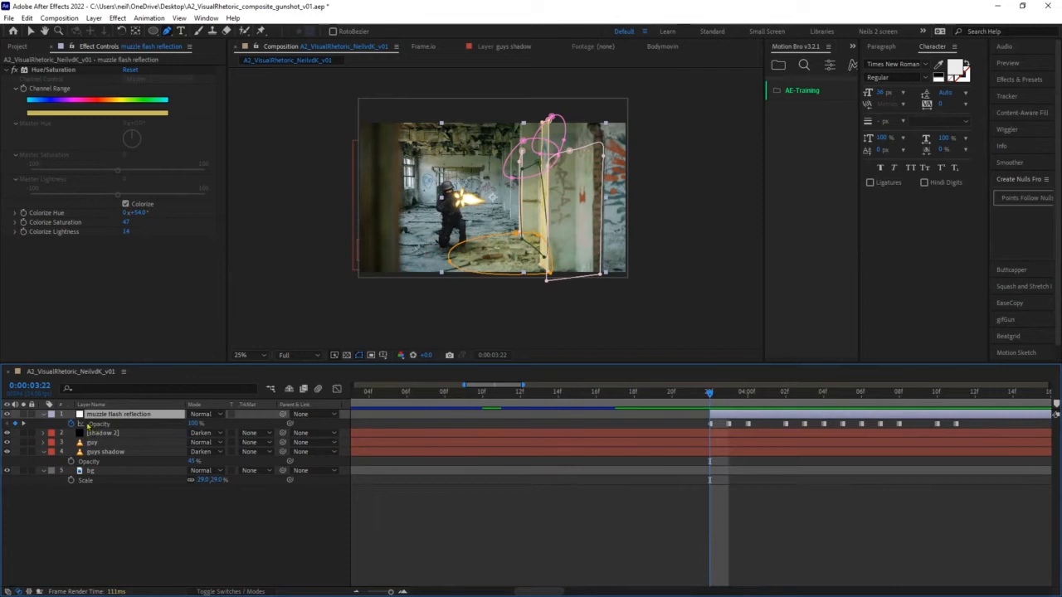
{"action": "left_click", "coordinate": [44, 415]}
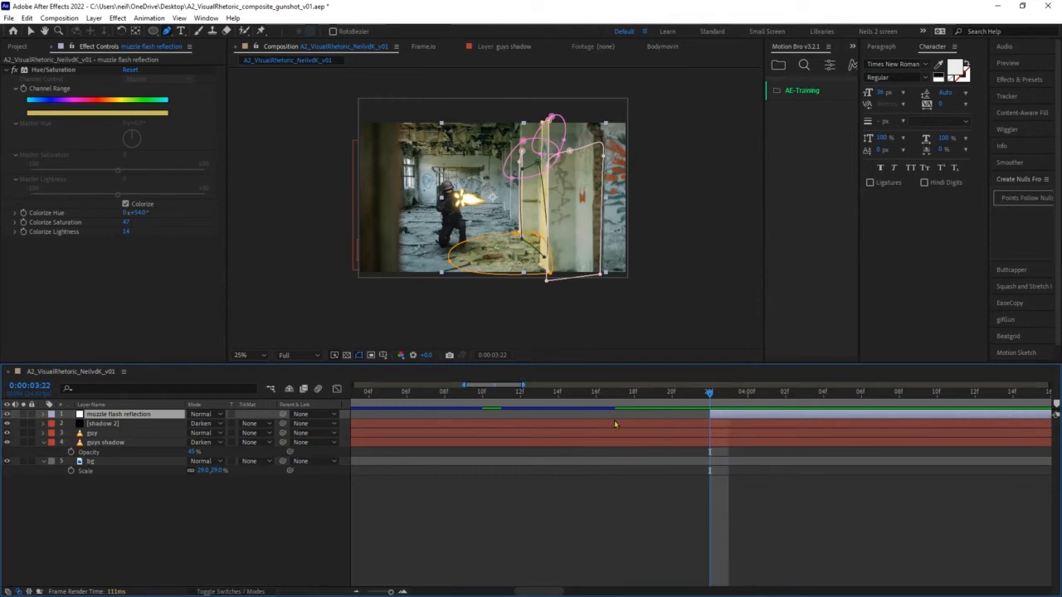
{"action": "left_click", "coordinate": [628, 503]}
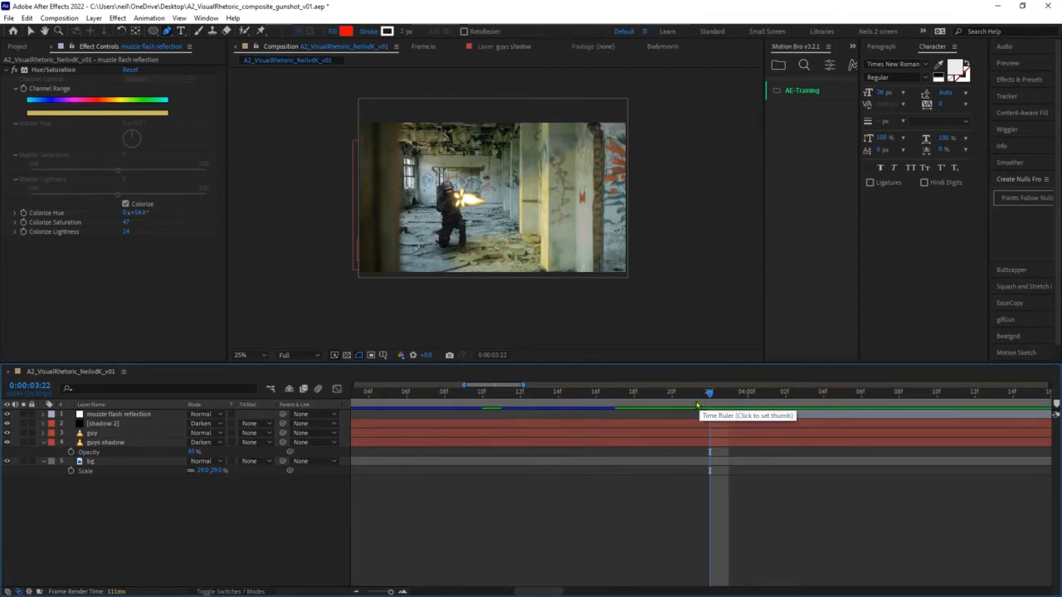
{"action": "key", "text": "space"}
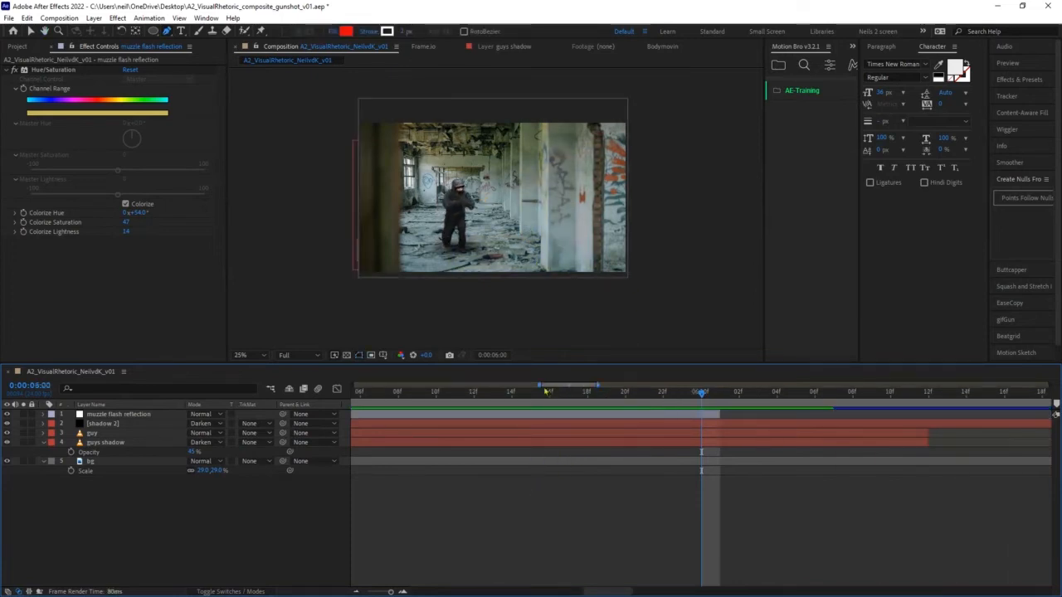
- Replay the gunfire from 0:00:03:21 and return to the first flash at 0:00:03:22
{"action": "left_click_drag", "start_coordinate": [540, 386], "coordinate": [353, 388]}
{"action": "left_click", "coordinate": [752, 396]}
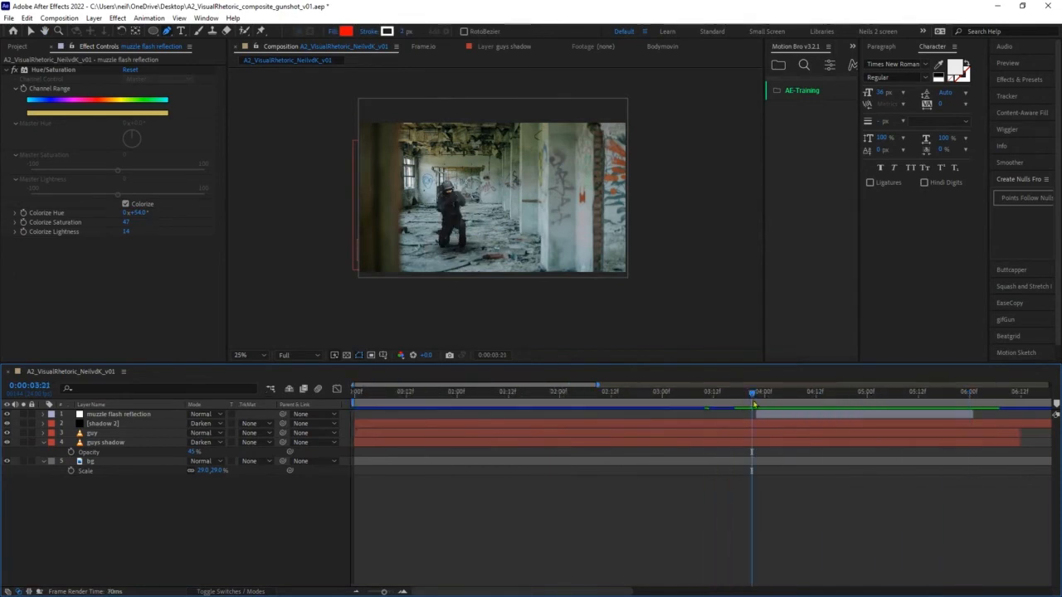
{"action": "key", "text": "space"}
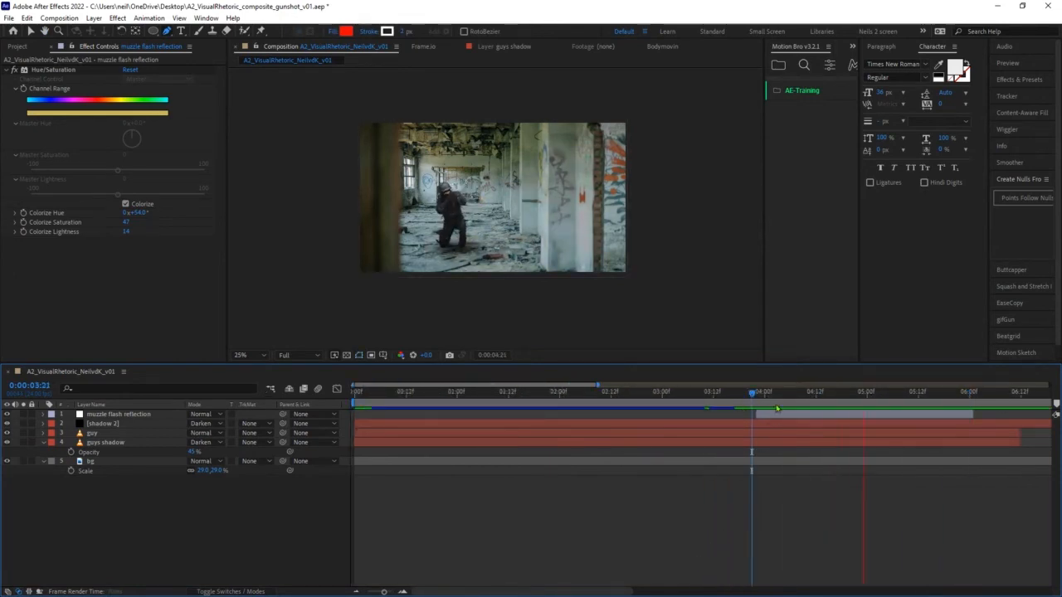
{"action": "left_click", "coordinate": [808, 397]}
{"action": "left_click_drag", "start_coordinate": [813, 400], "coordinate": [755, 398]}
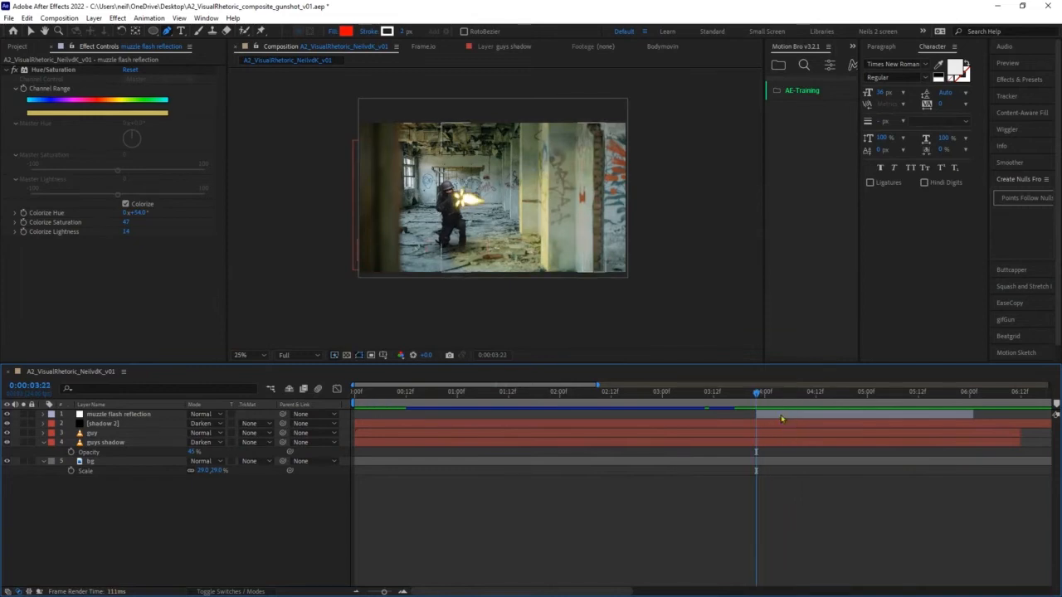
- Review the muzzle flash reflection's Opacity keyframes and the Toggle Hold Keyframe option on the first one
{"action": "left_click", "coordinate": [780, 417]}
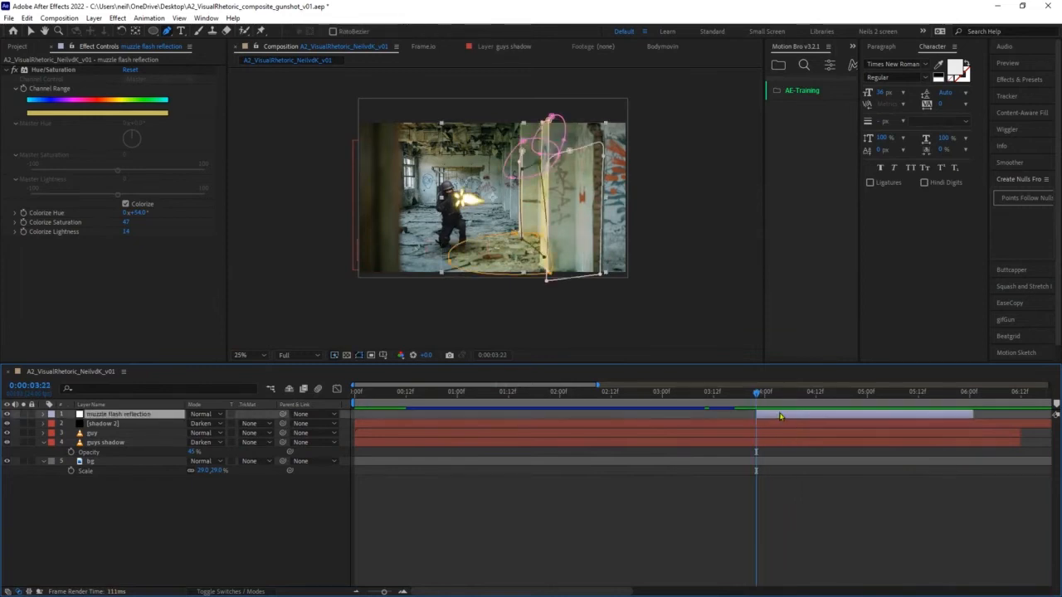
{"action": "key", "text": "t"}
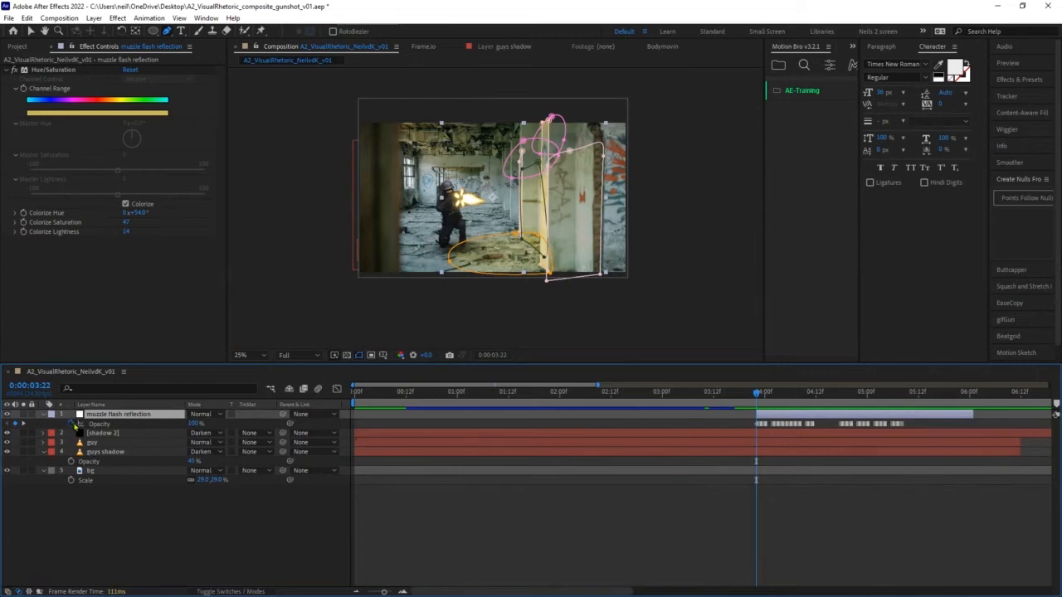
{"action": "right_click", "coordinate": [758, 426]}
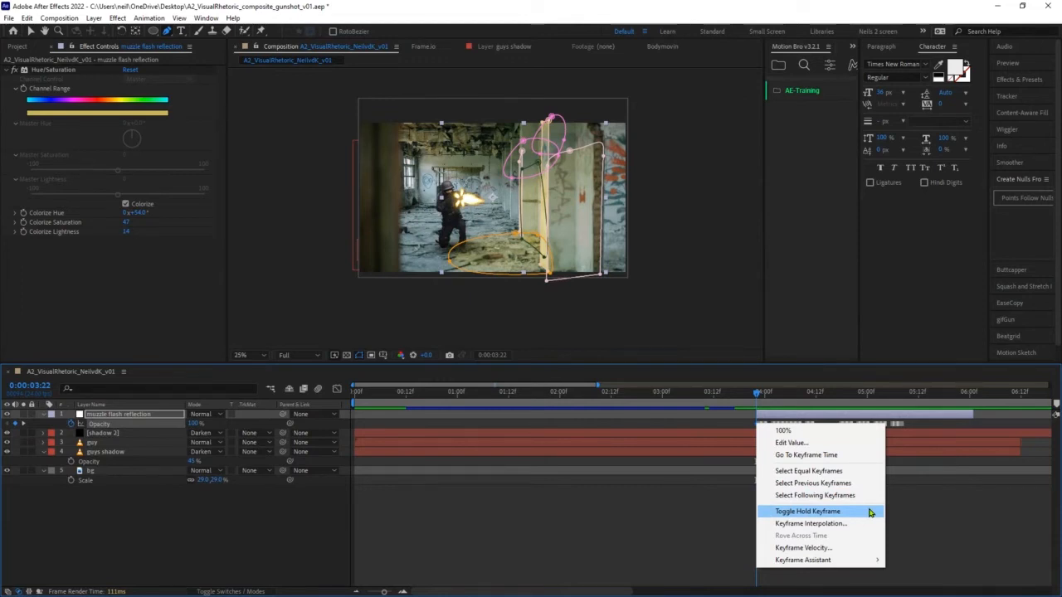
{"action": "left_click", "coordinate": [730, 503]}
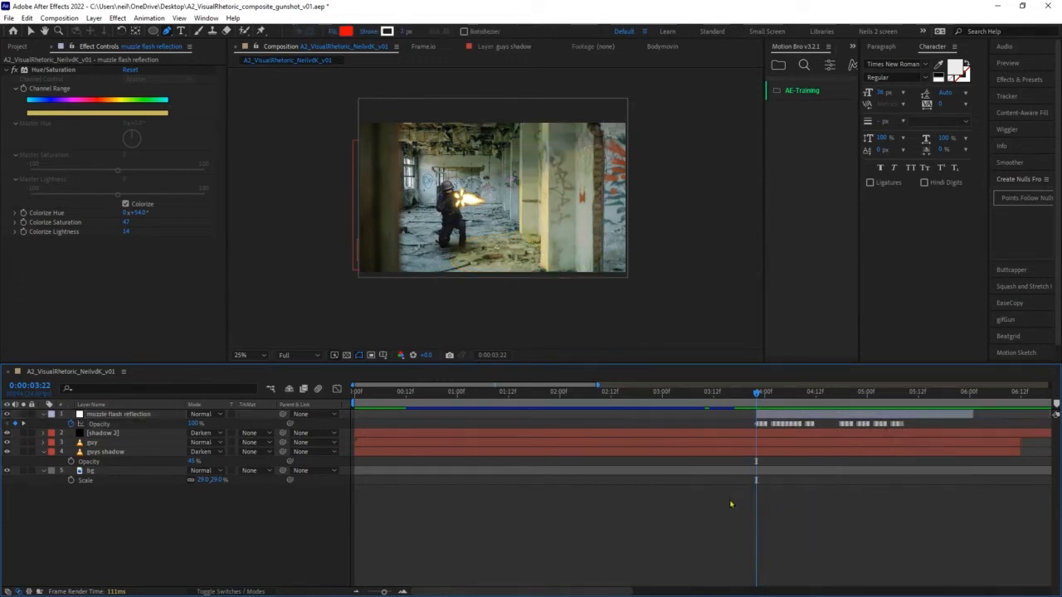
- Compare the reflection at 0:00:03:22 and 0:00:03:23 to check its on/off change between adjacent frames
{"action": "key", "text": "equal"}
{"action": "key", "text": "equal"}
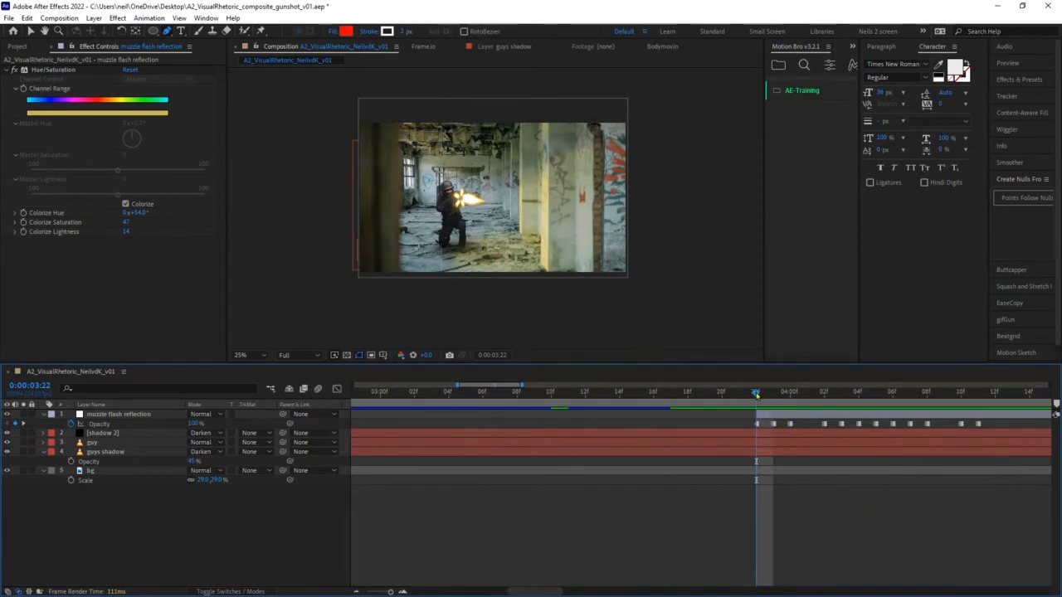
{"action": "left_click_drag", "start_coordinate": [755, 395], "coordinate": [772, 396]}
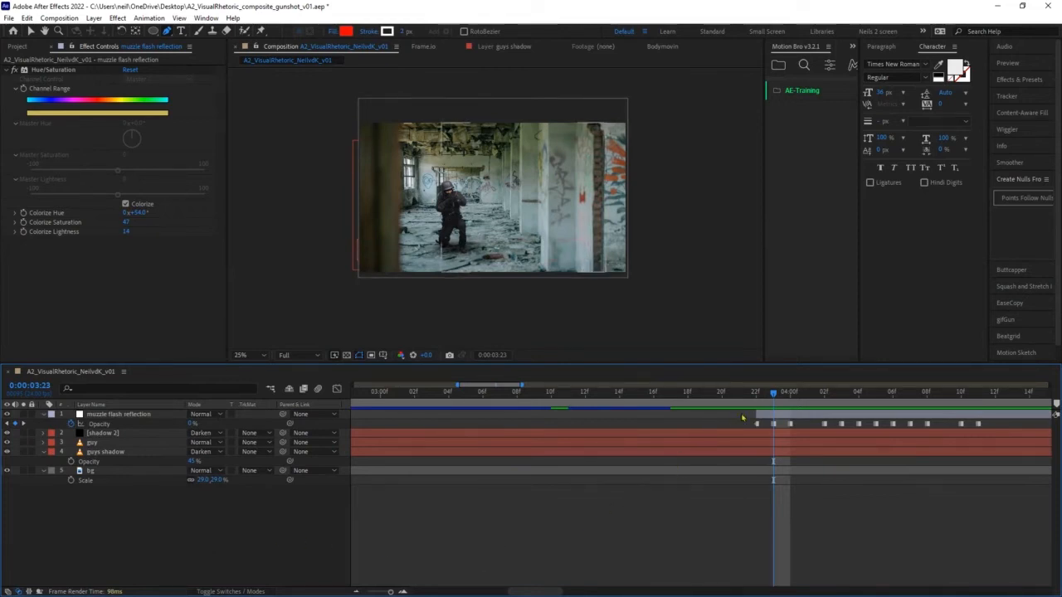
{"action": "left_click", "coordinate": [755, 402]}
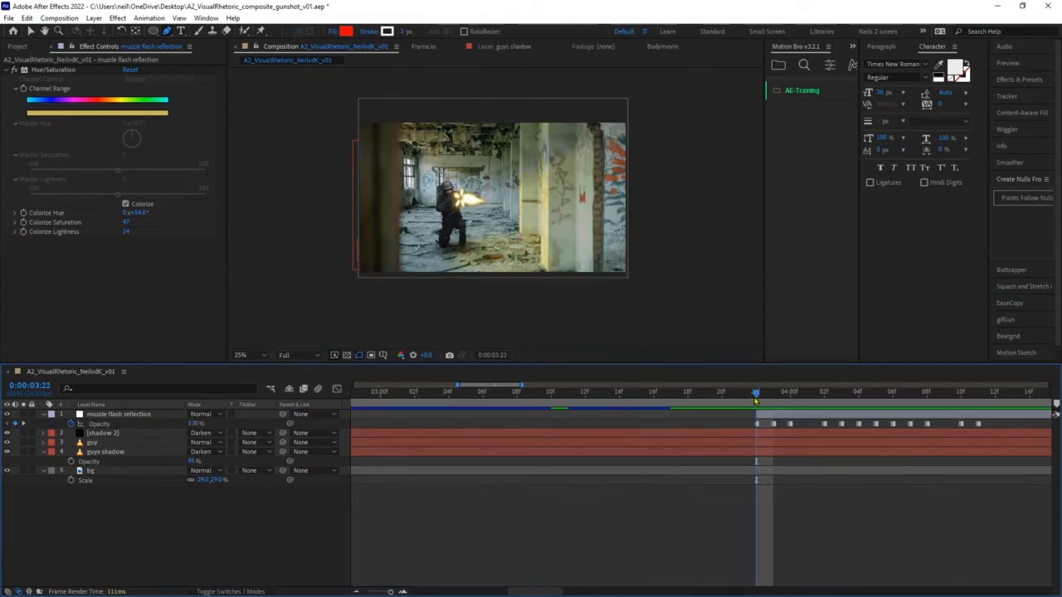
- Duplicate the muzzle flash reflection layer at 0:00:03:22 and hide the original
{"action": "left_click", "coordinate": [116, 414]}
{"action": "key", "text": "ctrl+d"}
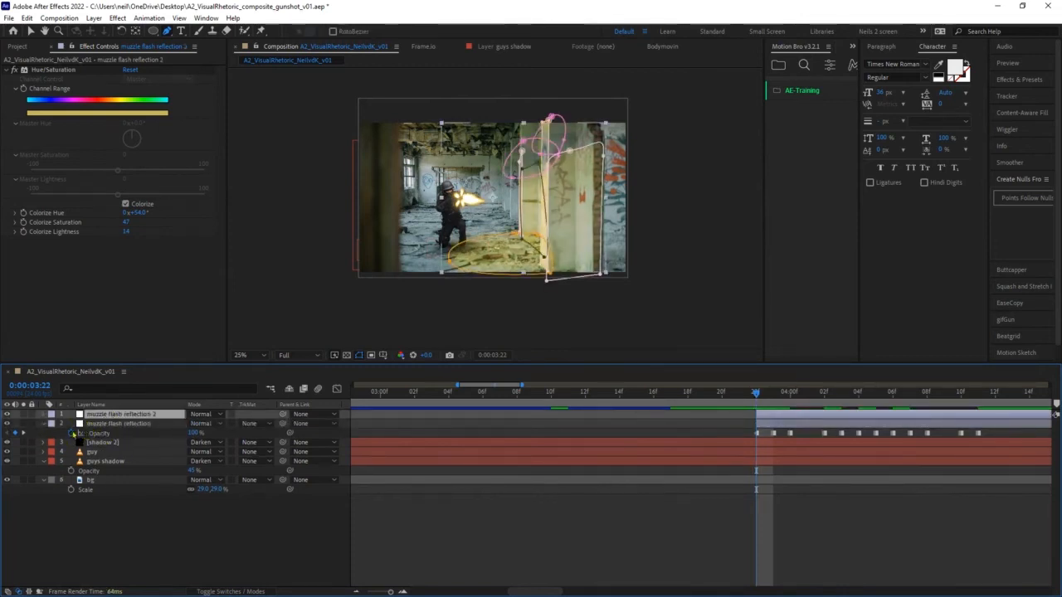
{"action": "left_click", "coordinate": [7, 424]}
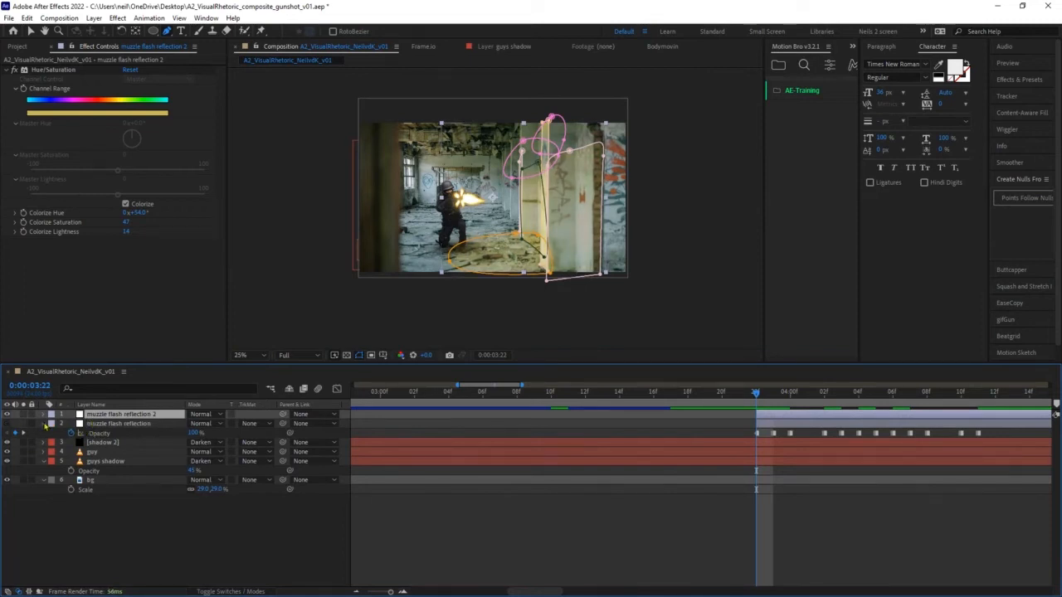
- Remove all Opacity keyframes from the duplicated layer, muzzle flash reflection 2, leaving its Opacity at 100%
{"action": "left_click", "coordinate": [44, 424]}
{"action": "key", "text": "t"}
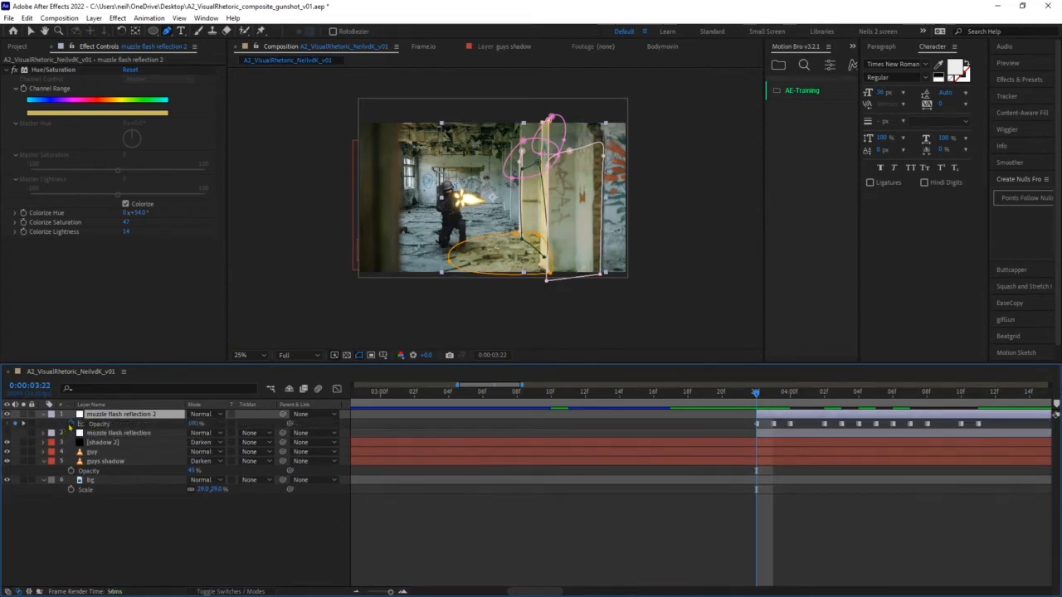
{"action": "left_click_drag", "start_coordinate": [655, 429], "coordinate": [360, 484]}
{"action": "left_click_drag", "start_coordinate": [437, 493], "coordinate": [400, 493]}
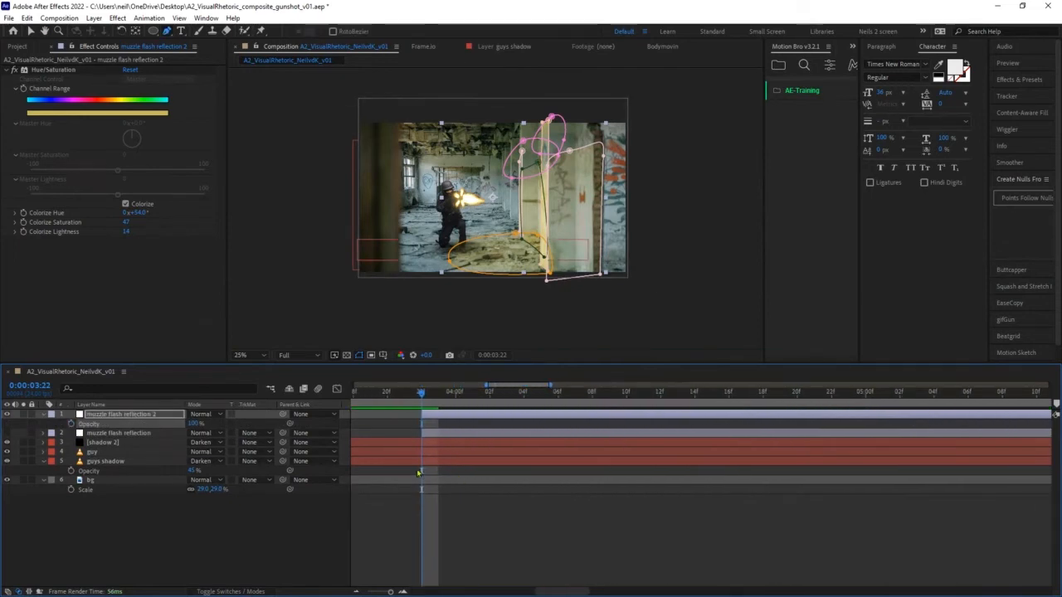
{"action": "mouse_move", "coordinate": [421, 391]}
{"action": "left_mouse_down"}
{"action": "mouse_move", "coordinate": [810, 391]}
{"action": "mouse_move", "coordinate": [387, 394]}
{"action": "mouse_move", "coordinate": [675, 394]}
{"action": "mouse_move", "coordinate": [416, 396]}
{"action": "left_mouse_up"}
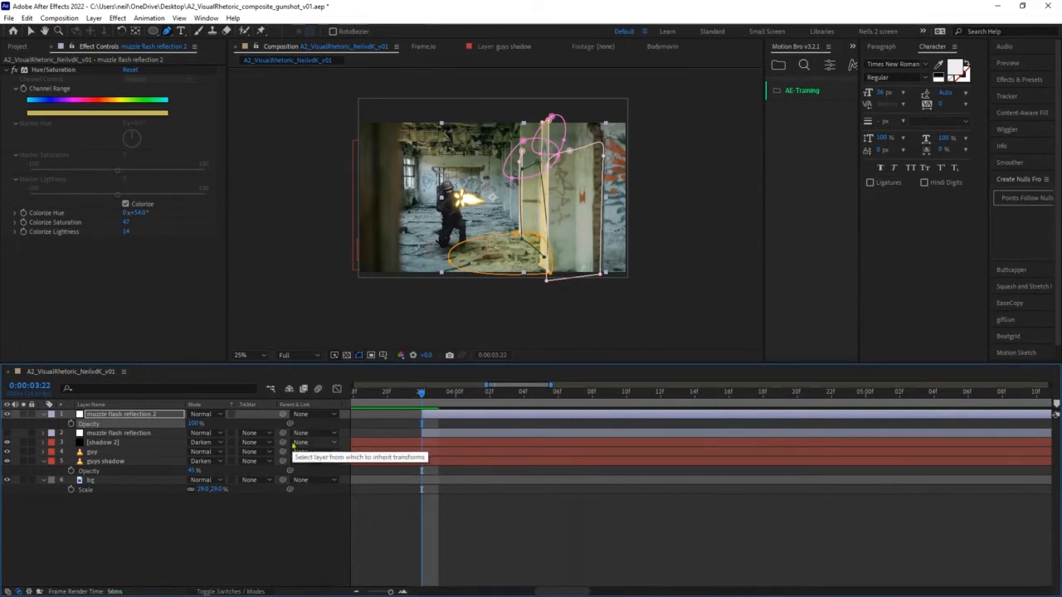
{"action": "left_click", "coordinate": [358, 502]}
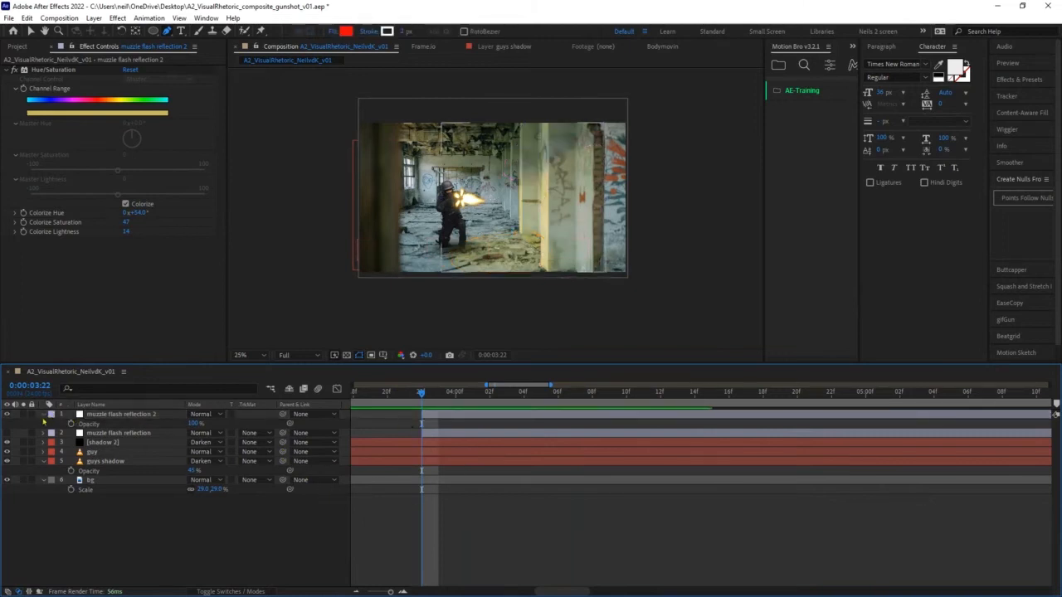
- Expand the Transform properties of muzzle flash reflection 2 and start keyframing its Opacity at 0:00:03:23
{"action": "left_click", "coordinate": [44, 414]}
{"action": "left_click", "coordinate": [437, 404]}
{"action": "left_click", "coordinate": [435, 416]}
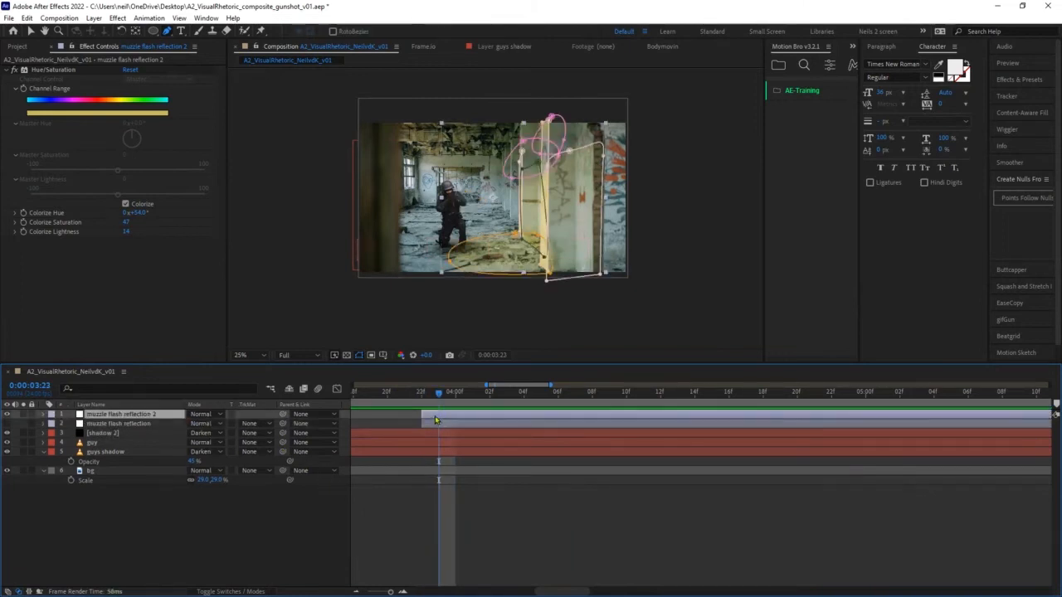
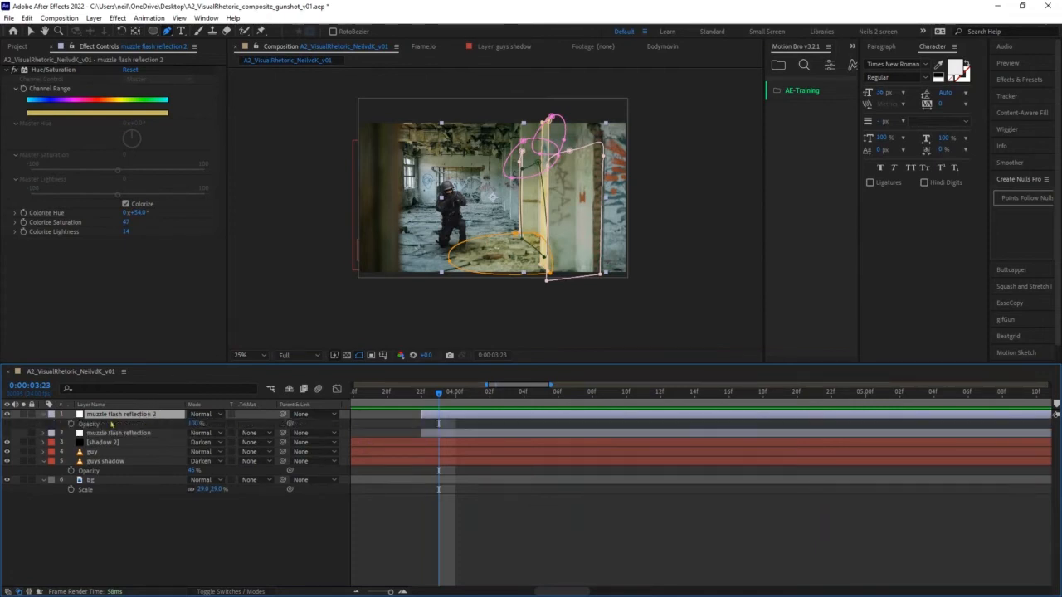
{"action": "left_click", "coordinate": [44, 414]}
{"action": "left_click", "coordinate": [63, 443]}
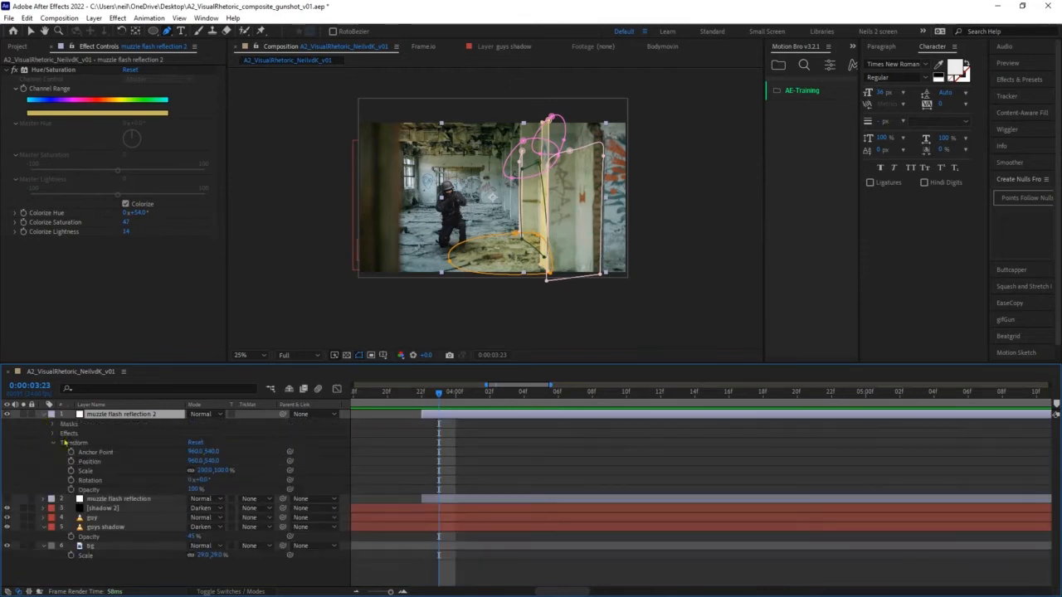
{"action": "left_click", "coordinate": [71, 489]}
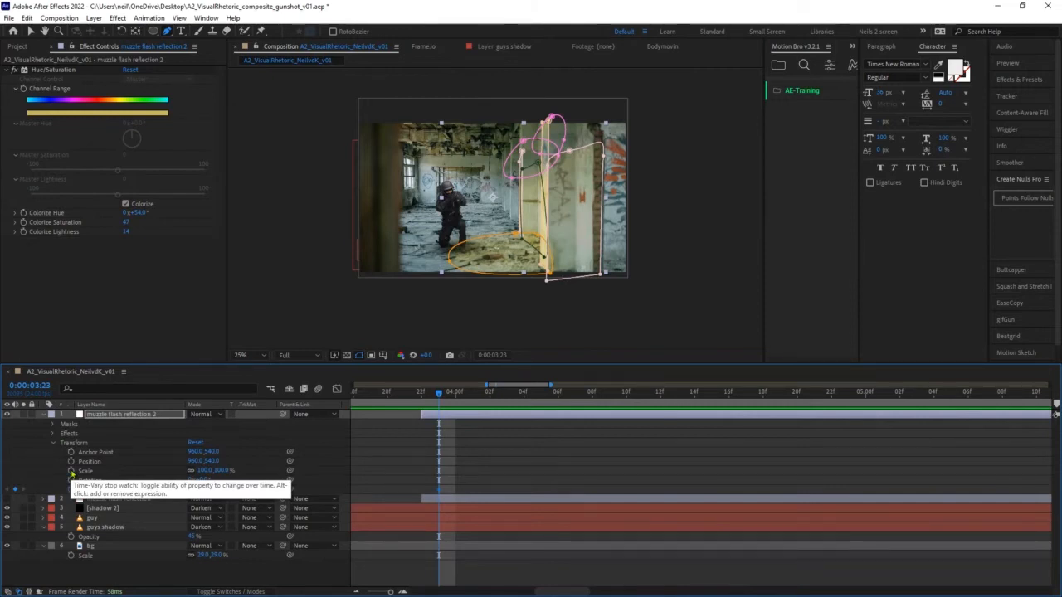
- Make the Opacity keyframe of muzzle flash reflection 2 at 0:00:03:22 a hold keyframe and set Opacity to 0% at 0:00:03:23
{"action": "left_click", "coordinate": [421, 394]}
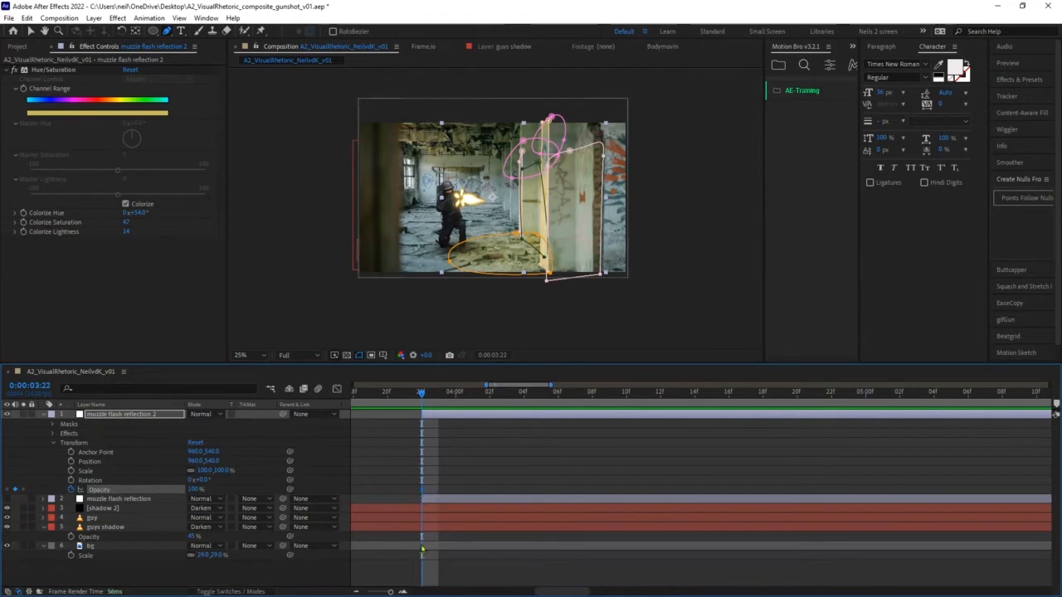
{"action": "right_click", "coordinate": [423, 495]}
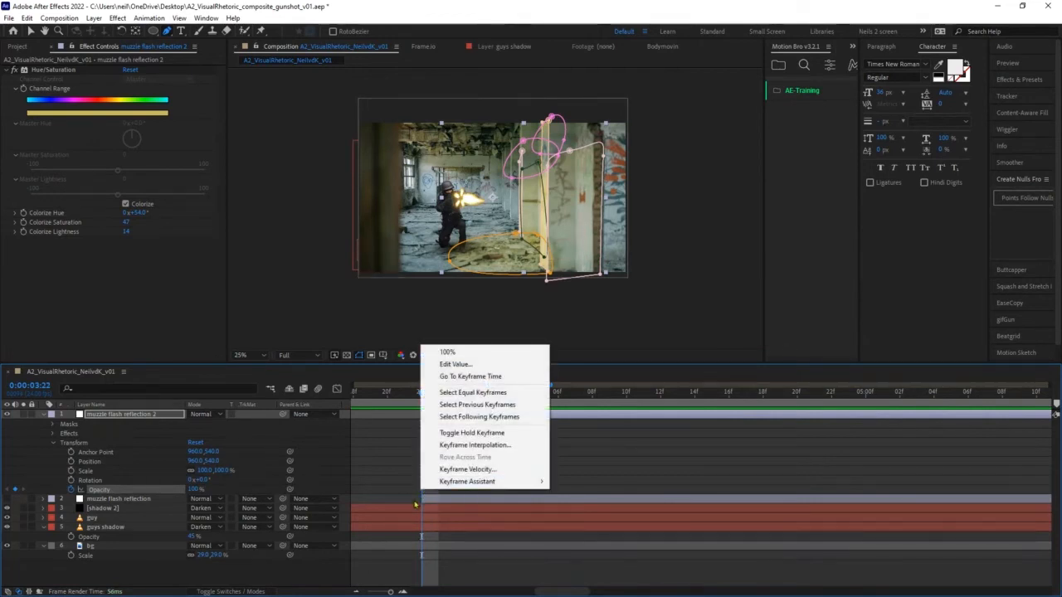
{"action": "left_click", "coordinate": [535, 433]}
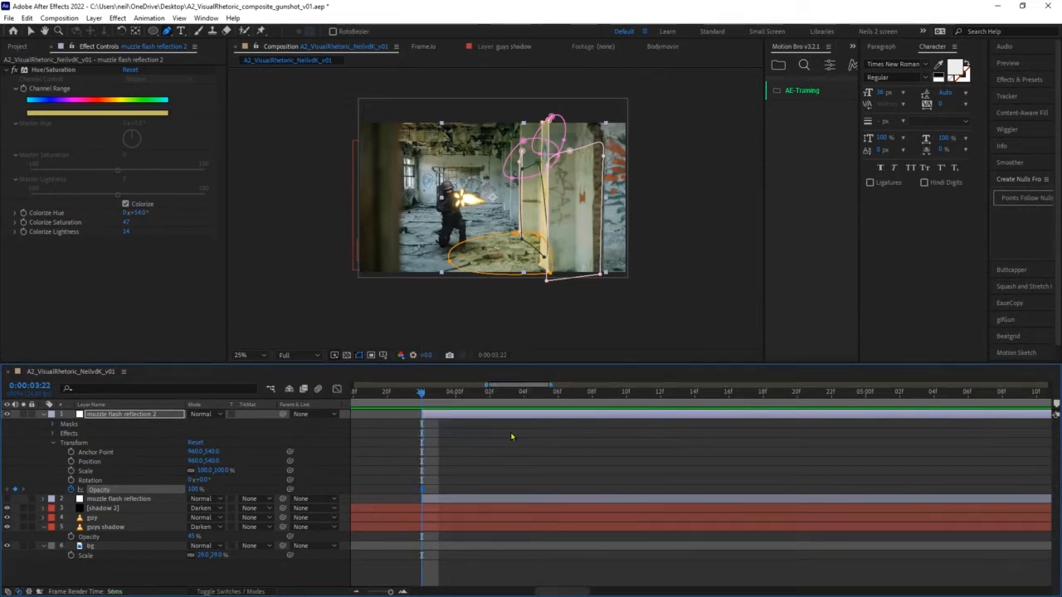
{"action": "key", "text": "Page_Down"}
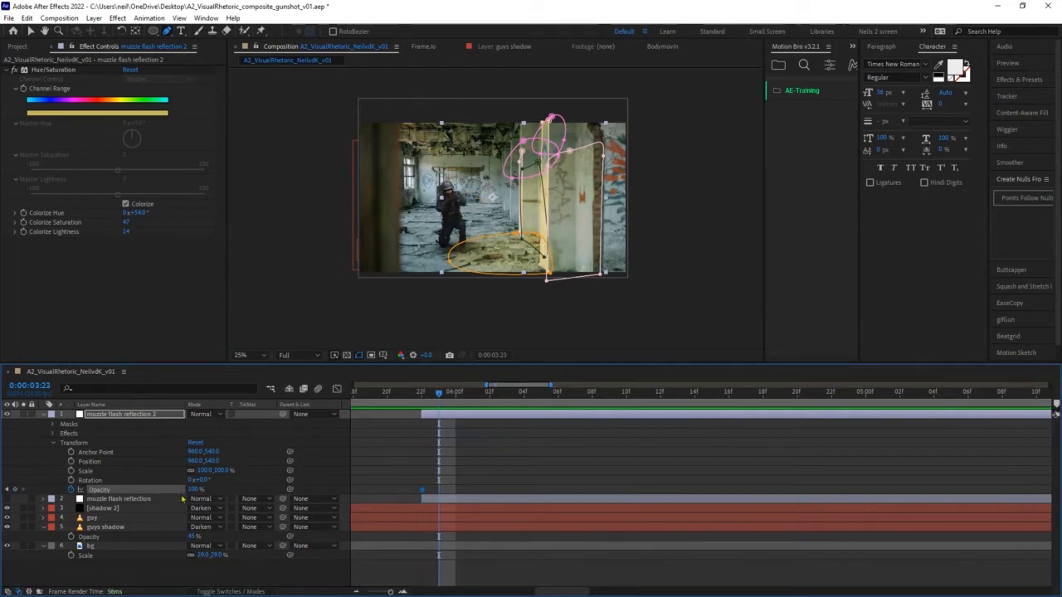
{"action": "left_click_drag", "start_coordinate": [193, 490], "coordinate": [35, 501]}
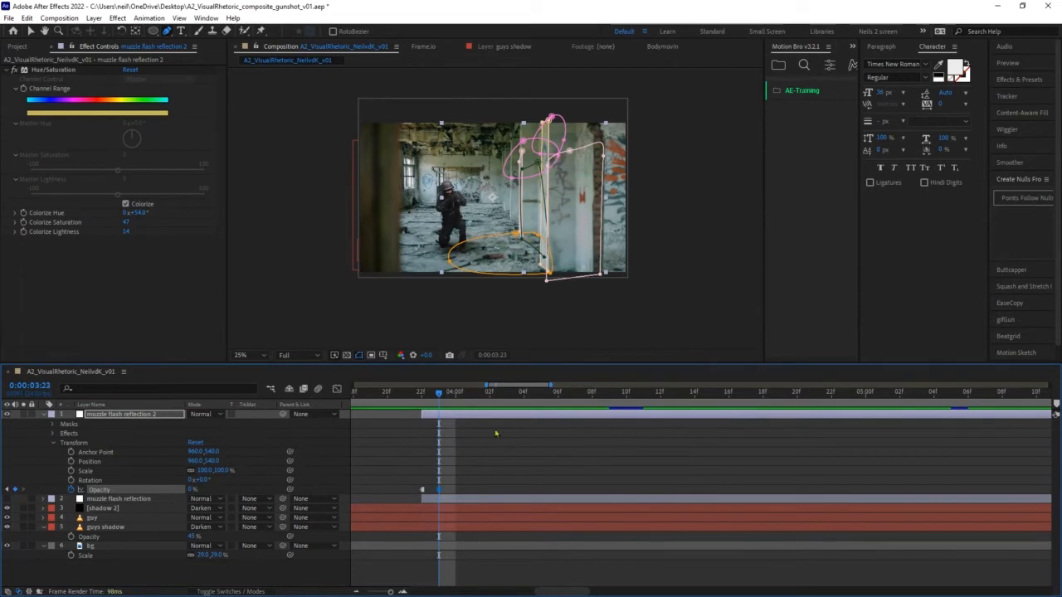
- Copy the on/off pair of Opacity keyframes to 0:00:04:00 and move the pasted 0% keyframe to 0:00:04:02
{"action": "left_click_drag", "start_coordinate": [407, 468], "coordinate": [455, 494]}
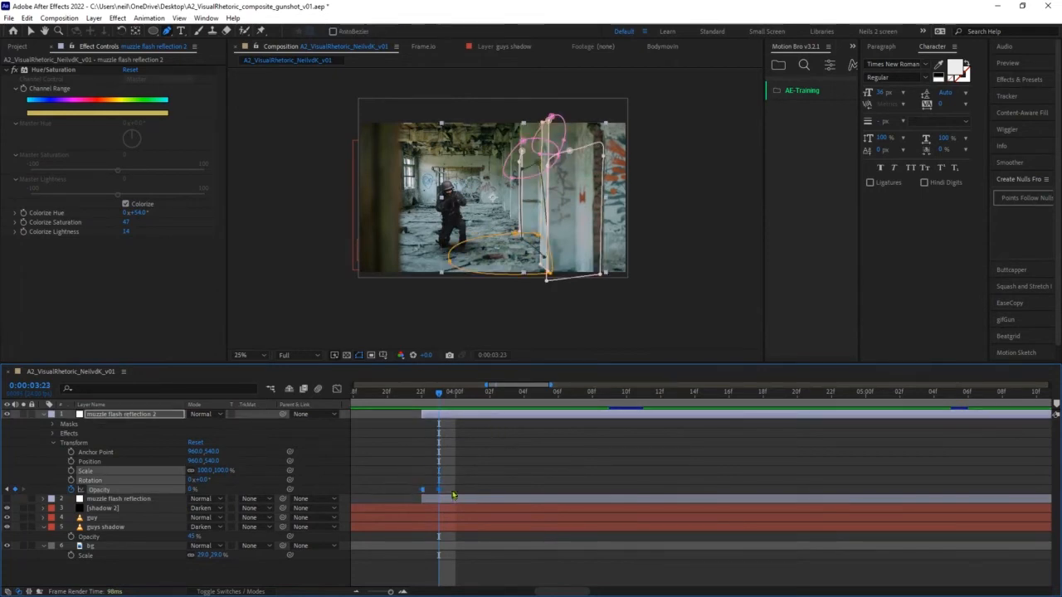
{"action": "left_click", "coordinate": [453, 403]}
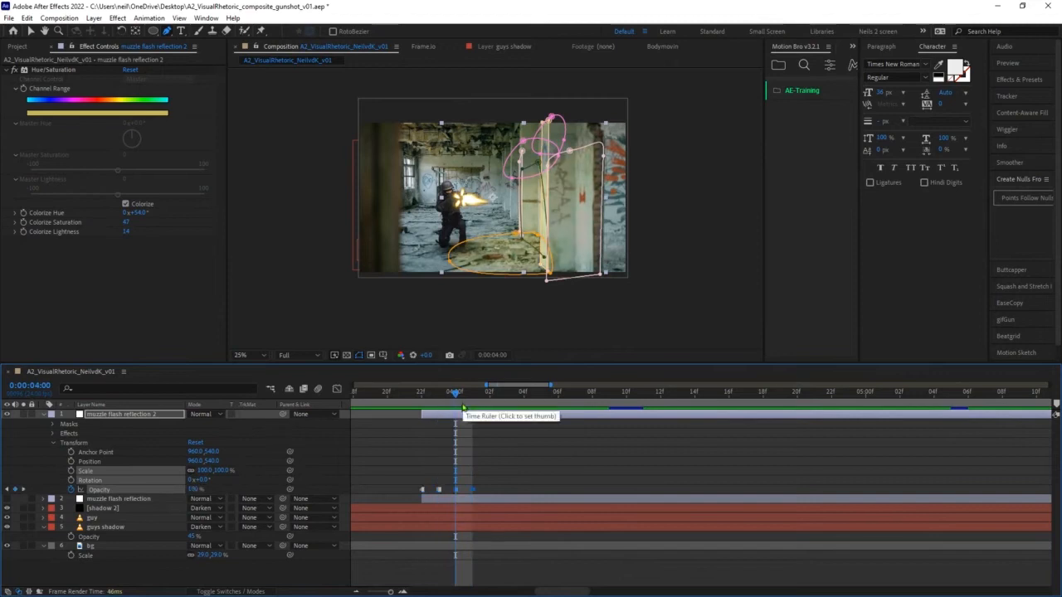
{"action": "left_click", "coordinate": [476, 402]}
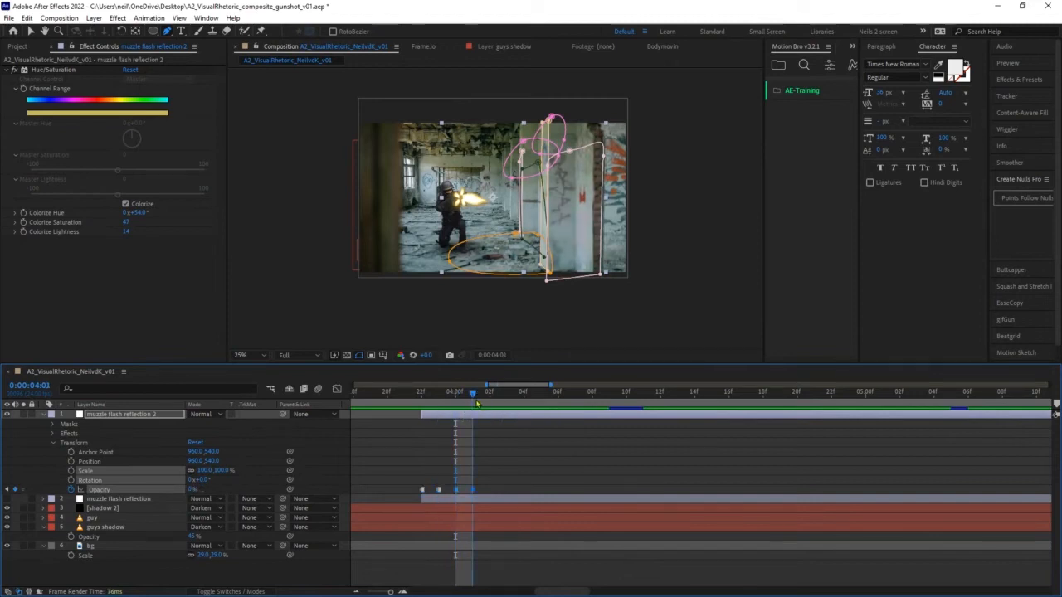
{"action": "left_click", "coordinate": [484, 489]}
{"action": "left_click_drag", "start_coordinate": [473, 489], "coordinate": [489, 494]}
- Paste the on/off pair of Opacity keyframes again at 0:00:04:03, 0:00:04:05 and 0:00:04:07
{"action": "key", "text": "Page_Down"}
{"action": "key", "text": "Page_Down"}
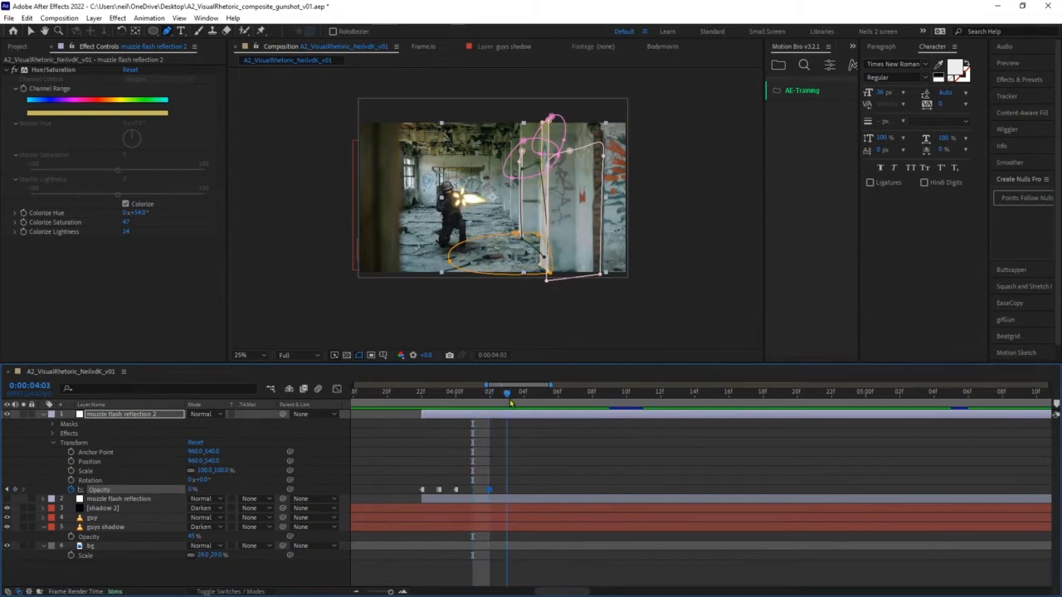
{"action": "key", "text": "Page_Down"}
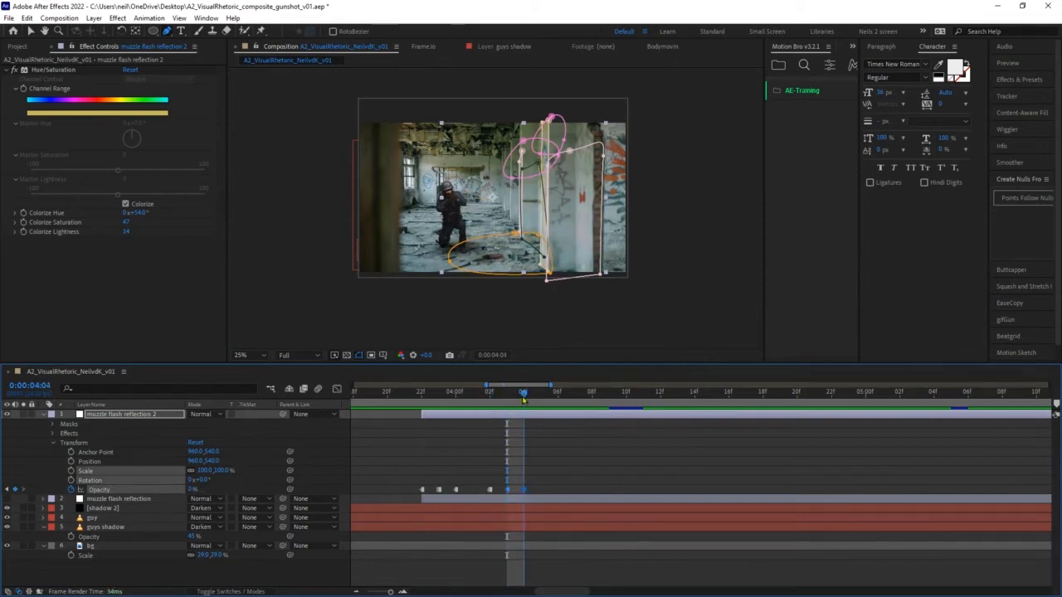
{"action": "left_click", "coordinate": [542, 397]}
{"action": "key", "text": "ctrl+v"}
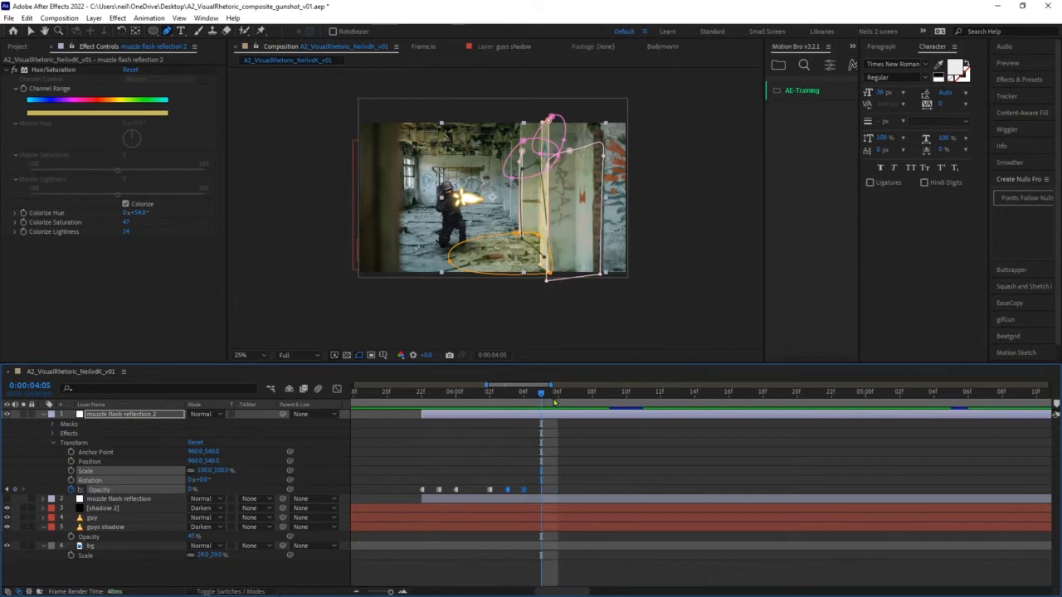
{"action": "left_click_drag", "start_coordinate": [548, 398], "coordinate": [442, 413]}
{"action": "key", "text": "ctrl+v"}
- Delete the muzzle flash reflection 2 layer, show the original reflection layer again and return to 0:00:03:22
{"action": "left_click", "coordinate": [111, 414]}
{"action": "key", "text": "Delete"}
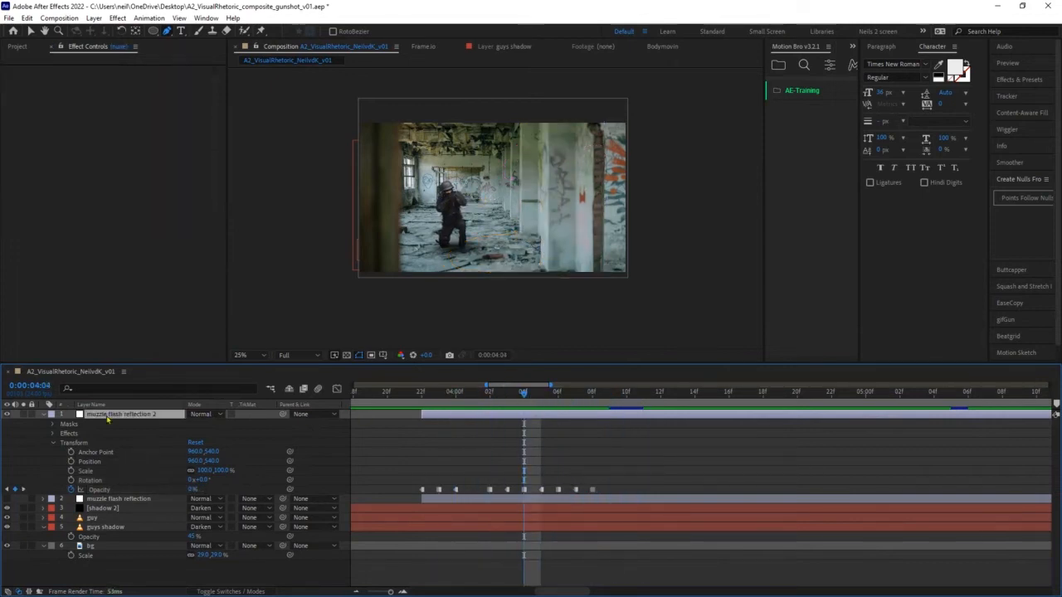
{"action": "left_click", "coordinate": [108, 414]}
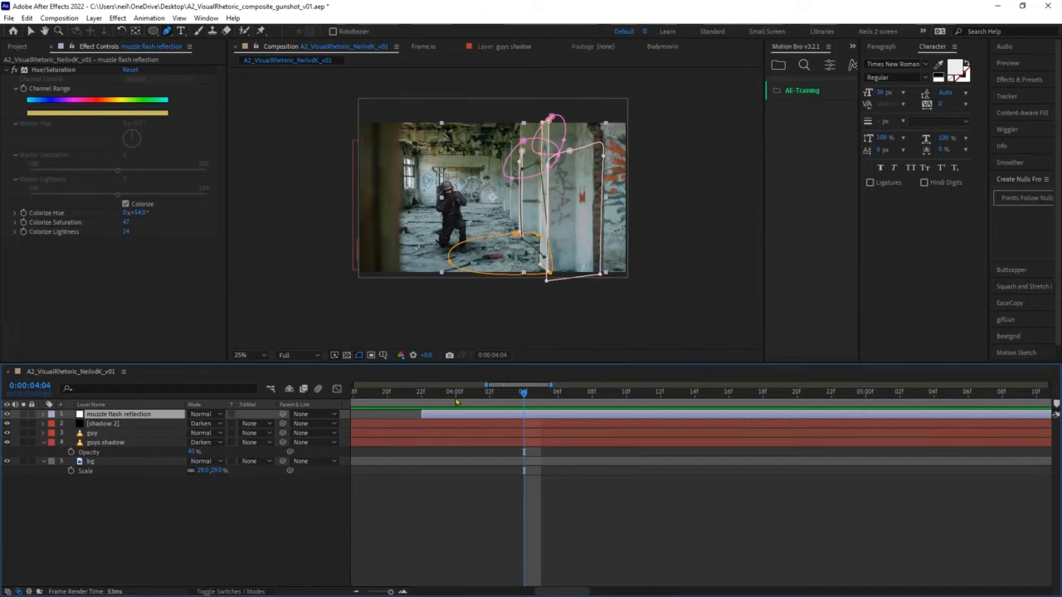
{"action": "left_click_drag", "start_coordinate": [438, 392], "coordinate": [423, 394]}
{"action": "left_click", "coordinate": [473, 521]}
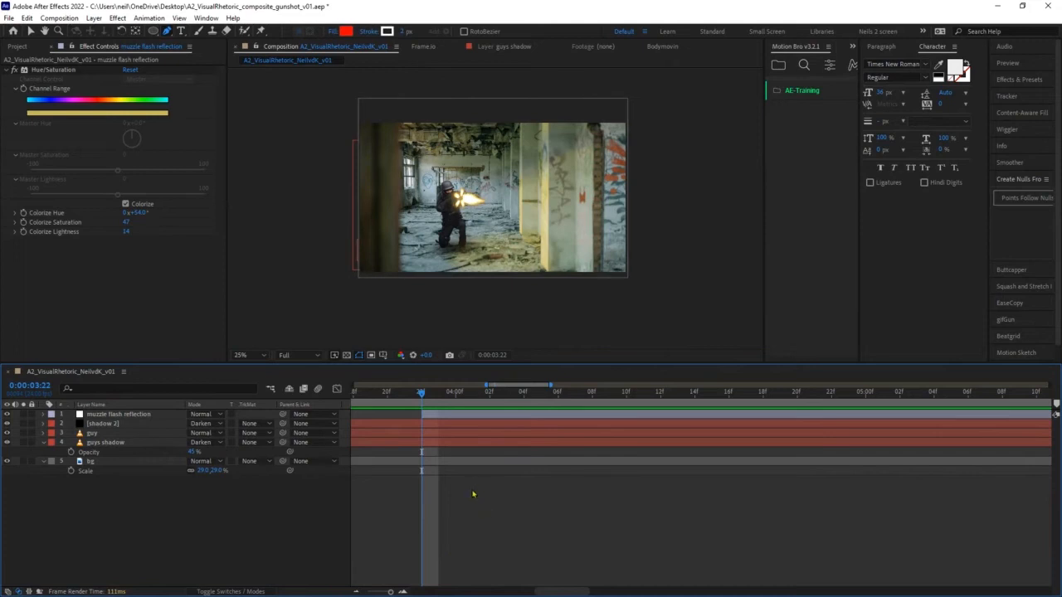
- Reveal the keyframed Opacity of the muzzle flash reflection layer and hide the mask outlines in the composition view
{"action": "left_click", "coordinate": [132, 414]}
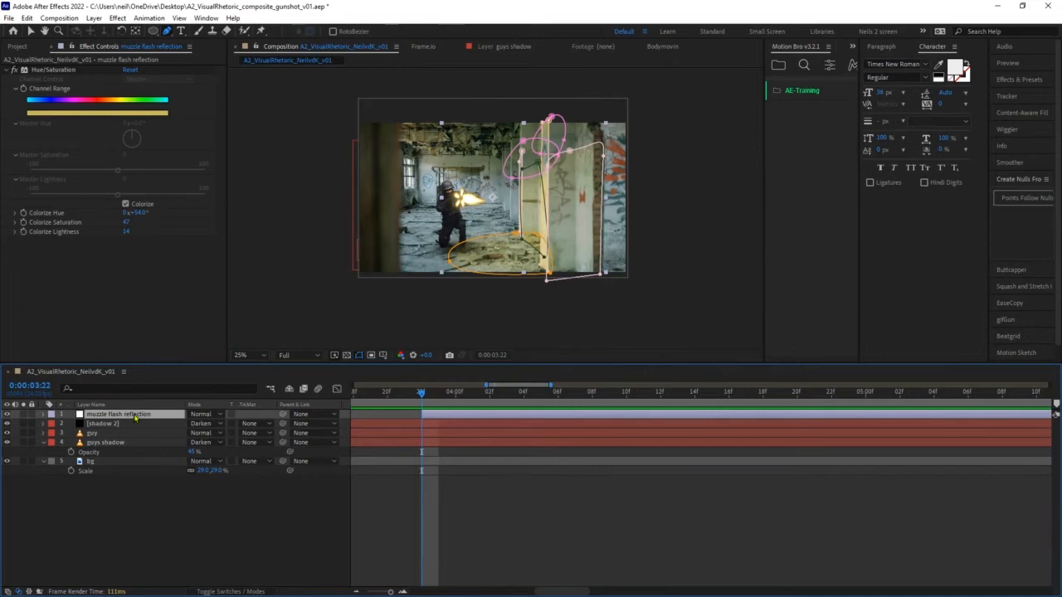
{"action": "key", "text": "u"}
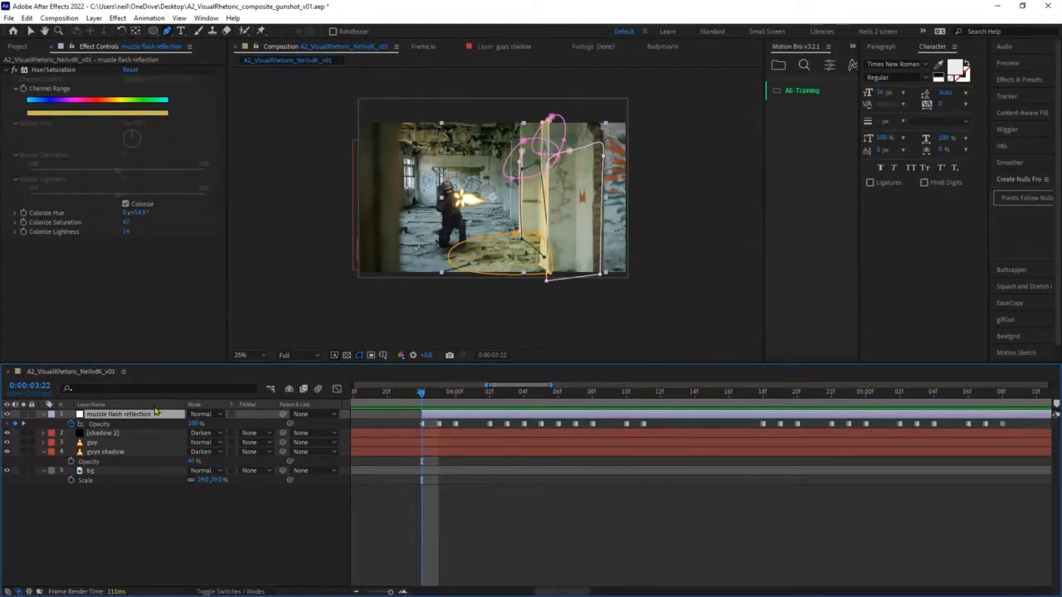
{"action": "left_click", "coordinate": [358, 355]}
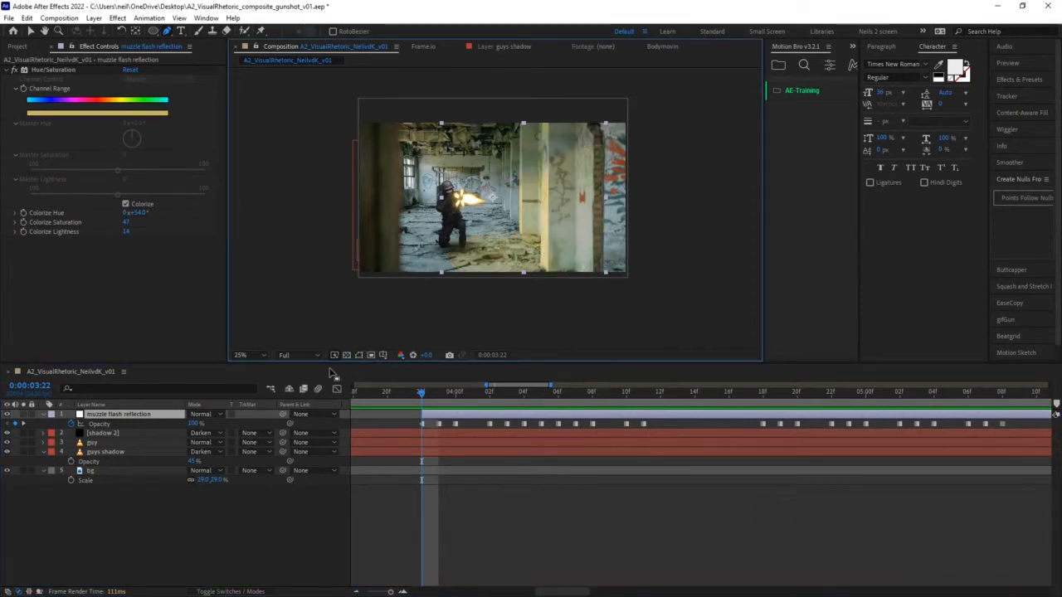
- Try successive blending modes on the muzzle flash reflection layer, including Add and Lighten, and set it back to Normal
{"action": "key", "text": "shift+equal"}
{"action": "key", "text": "shift+equal"}
{"action": "key", "text": "shift+equal"}
{"action": "key", "text": "shift+equal"}
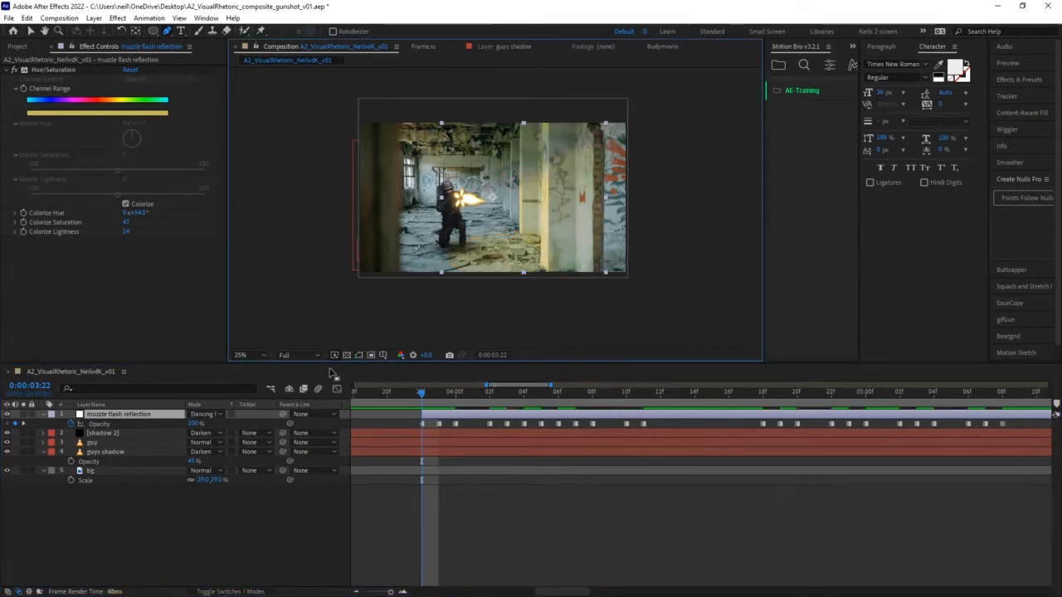
{"action": "key", "text": "shift+equal"}
{"action": "key", "text": "shift+equal"}
{"action": "key", "text": "shift+equal"}
{"action": "key", "text": "shift+equal"}
{"action": "key", "text": "shift+equal"}
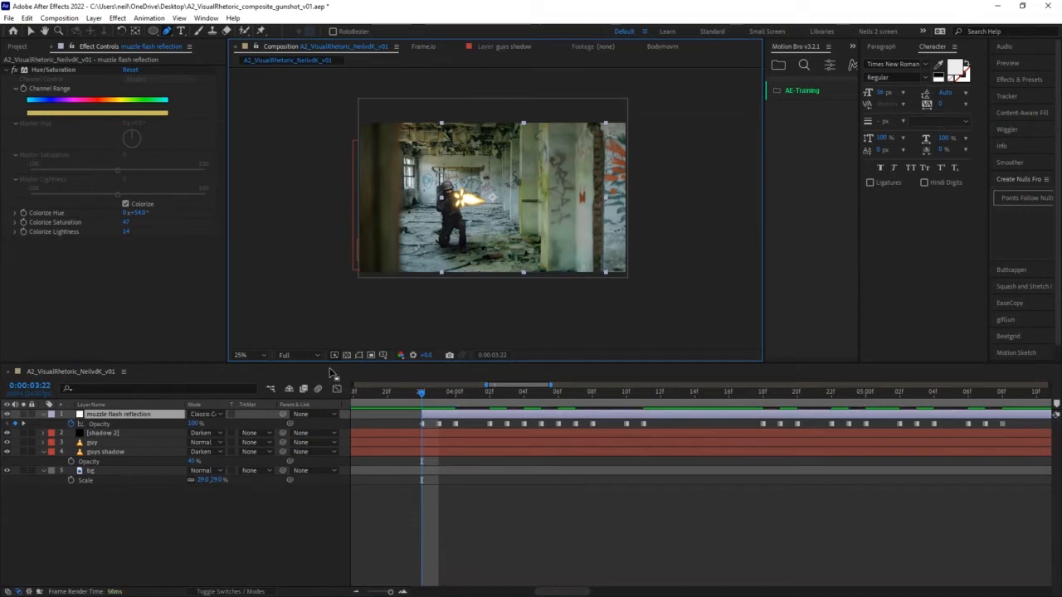
{"action": "key", "text": "shift+equal"}
{"action": "key", "text": "shift+minus"}
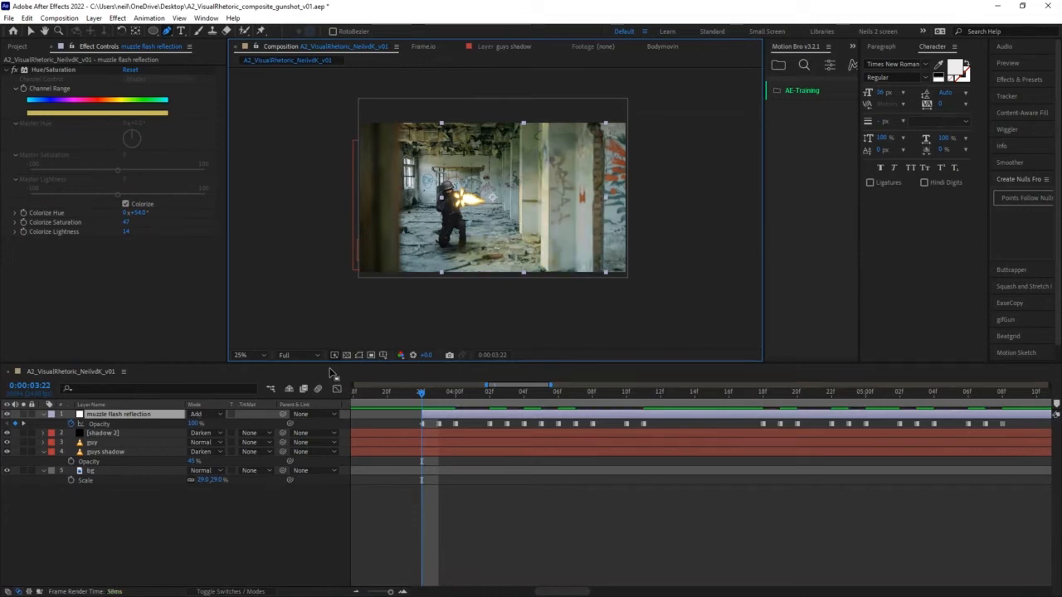
{"action": "key", "text": "shift+equal"}
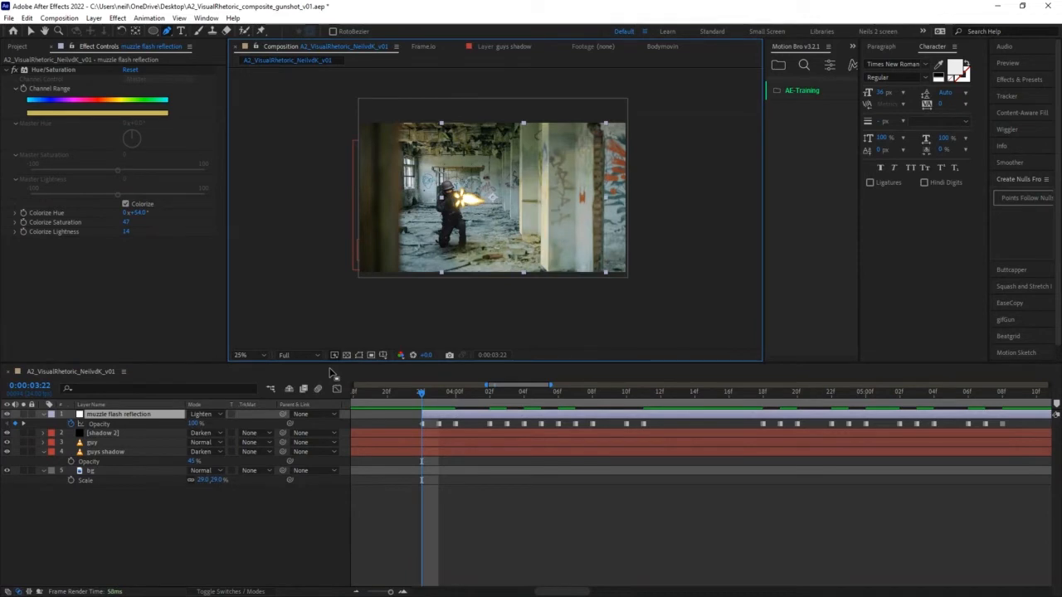
{"action": "left_click", "coordinate": [211, 414]}
{"action": "left_click", "coordinate": [244, 112]}
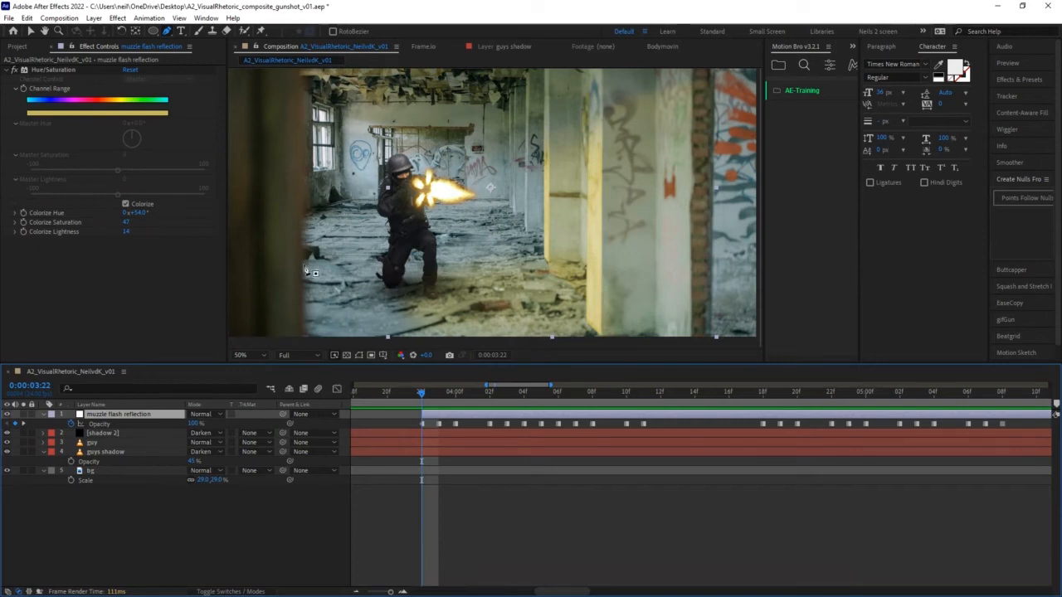
- Set the blending mode of the muzzle flash reflection layer to Screen
{"action": "left_click", "coordinate": [211, 417]}
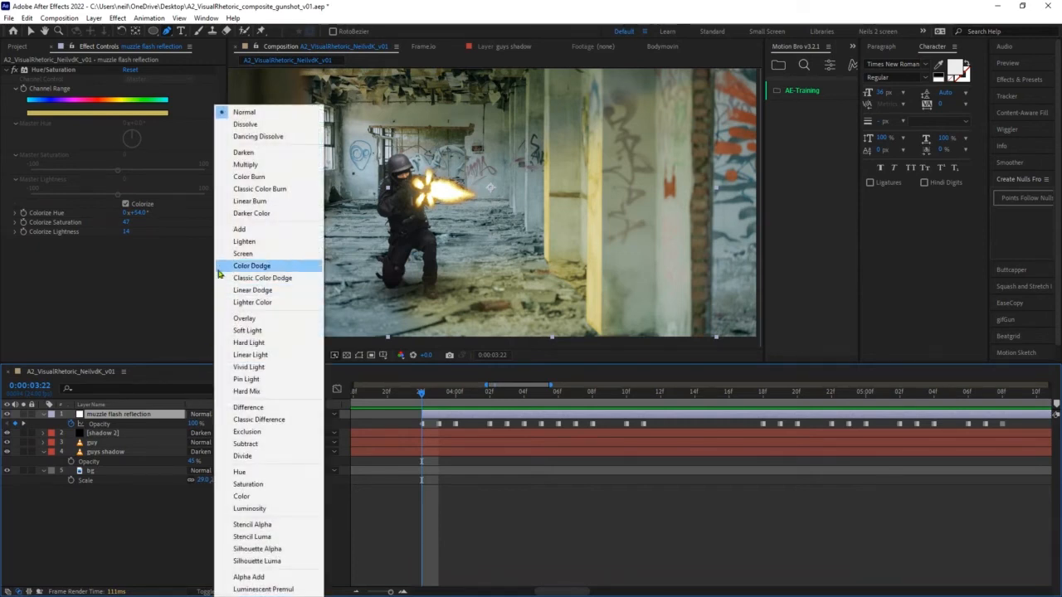
{"action": "left_click", "coordinate": [290, 256]}
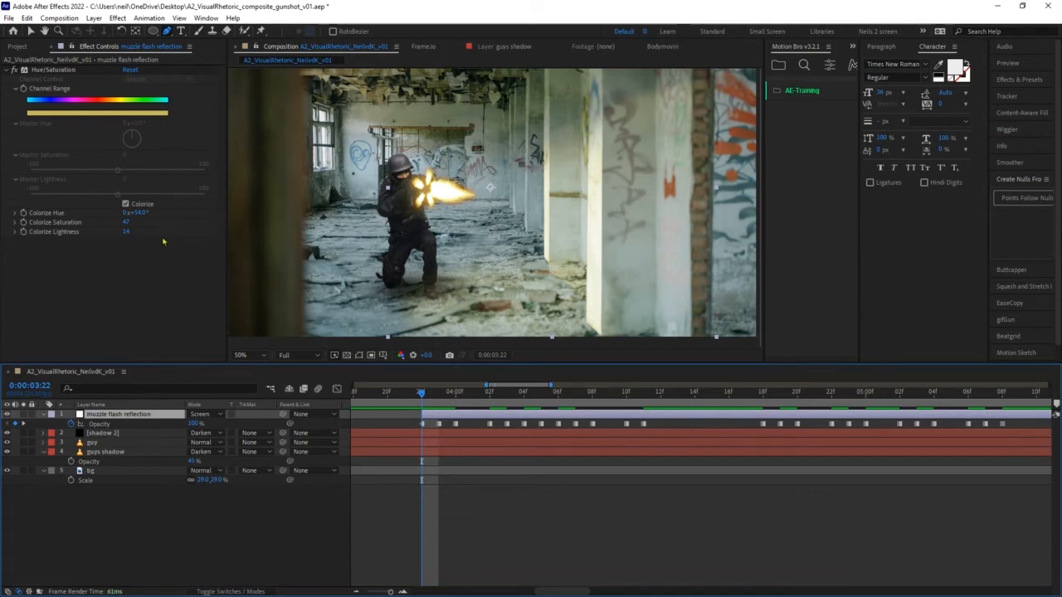
{"action": "scroll", "coordinate": [389, 261], "scroll_direction": "down", "scroll_amount": 2}
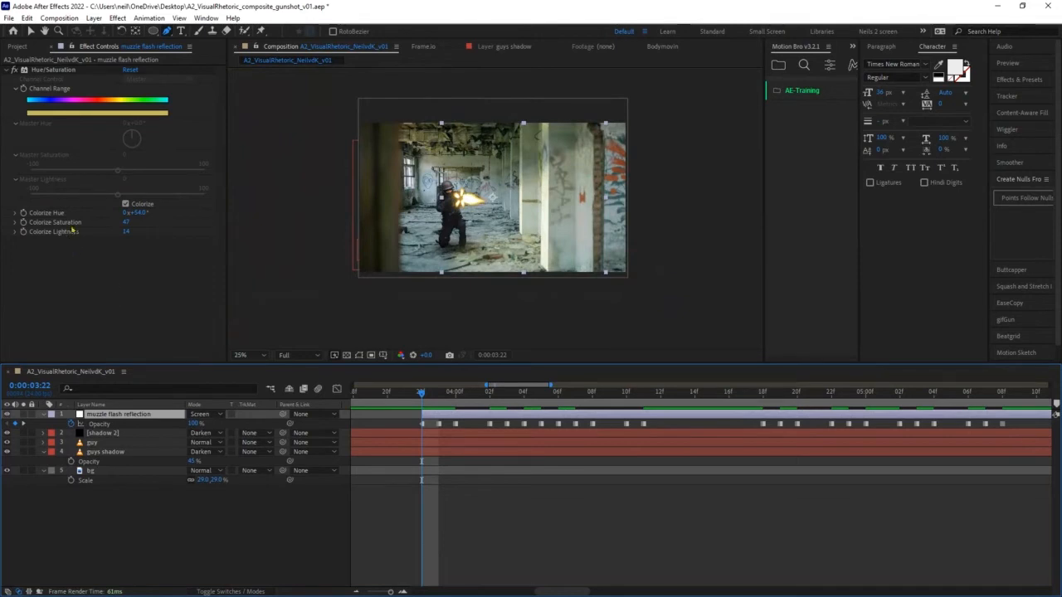
- Set the reflection's Colorize Saturation to 32 and Colorize Lightness to 5, and preview the animation
{"action": "left_click", "coordinate": [121, 224]}
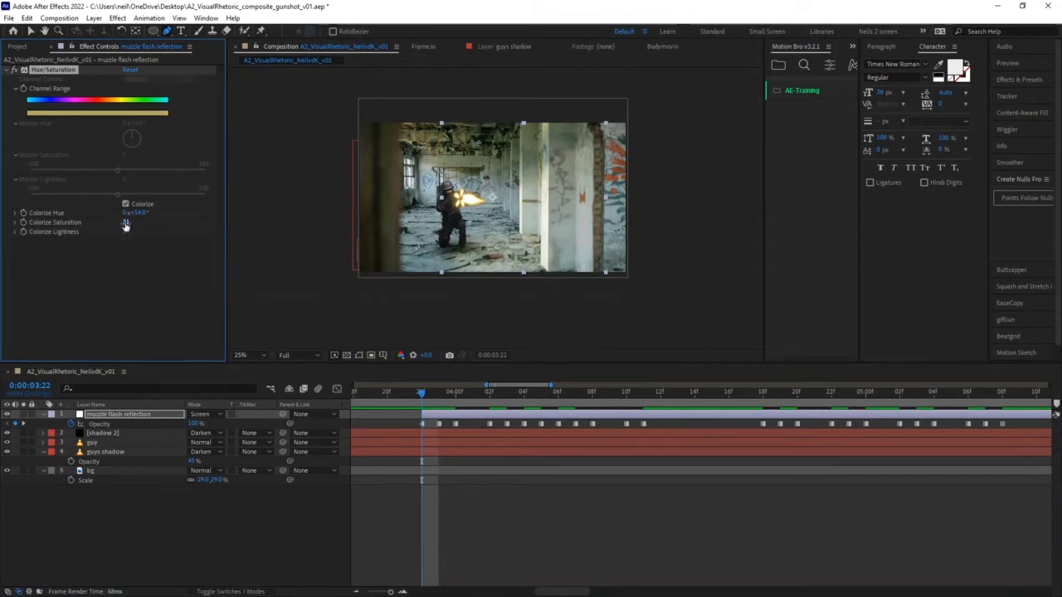
{"action": "left_click_drag", "start_coordinate": [125, 224], "coordinate": [142, 223]}
{"action": "key", "text": "space"}
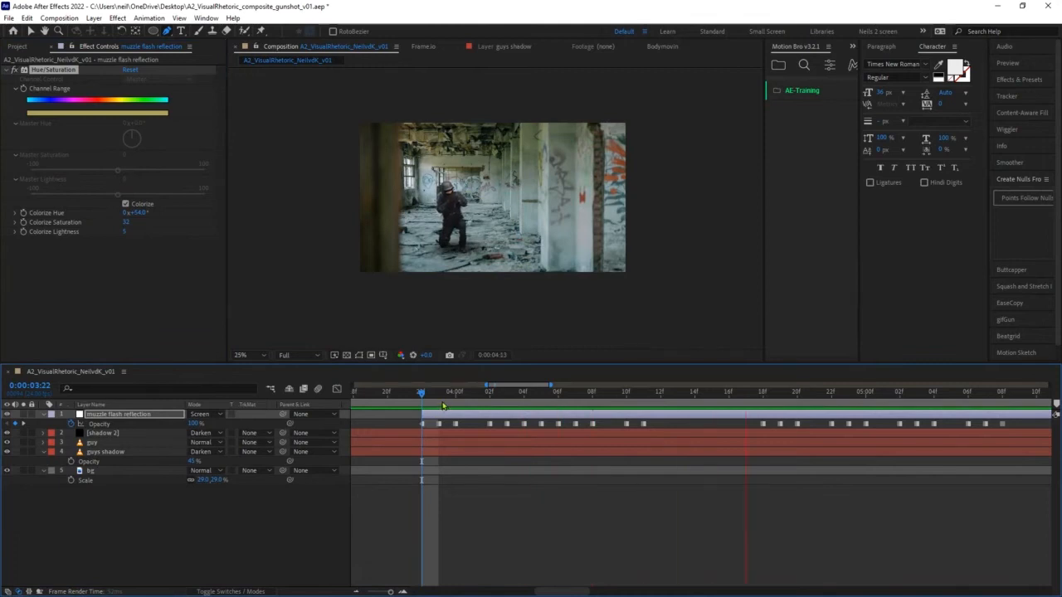
- At 0:00:04:03, show the reflection layer's mask outlines and lower the Mask Opacity of Mask 7 to about 11%
{"action": "left_click_drag", "start_coordinate": [447, 404], "coordinate": [503, 393]}
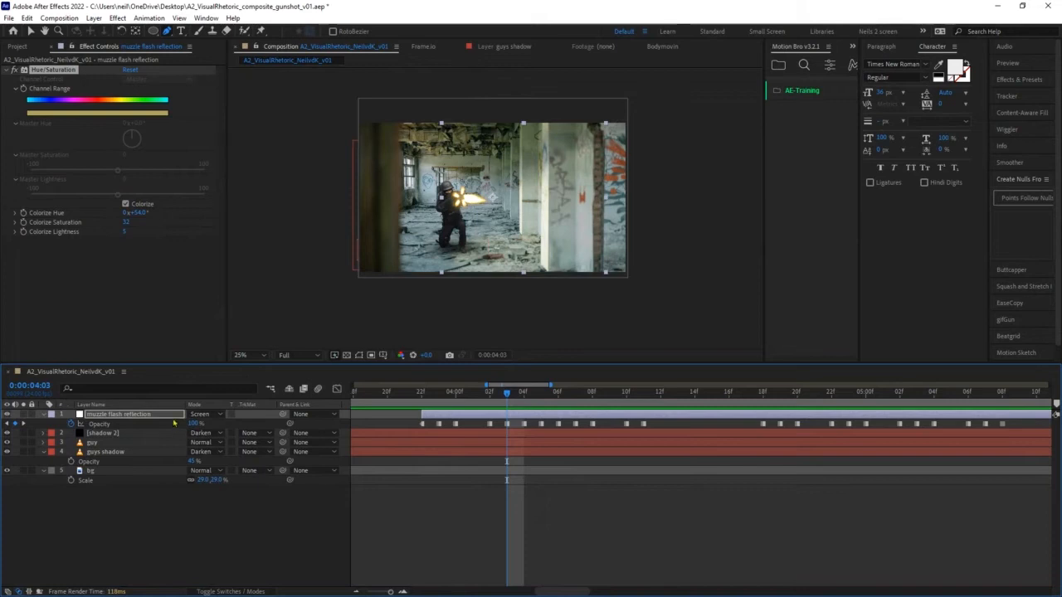
{"action": "key", "text": "m"}
{"action": "left_click", "coordinate": [156, 536]}
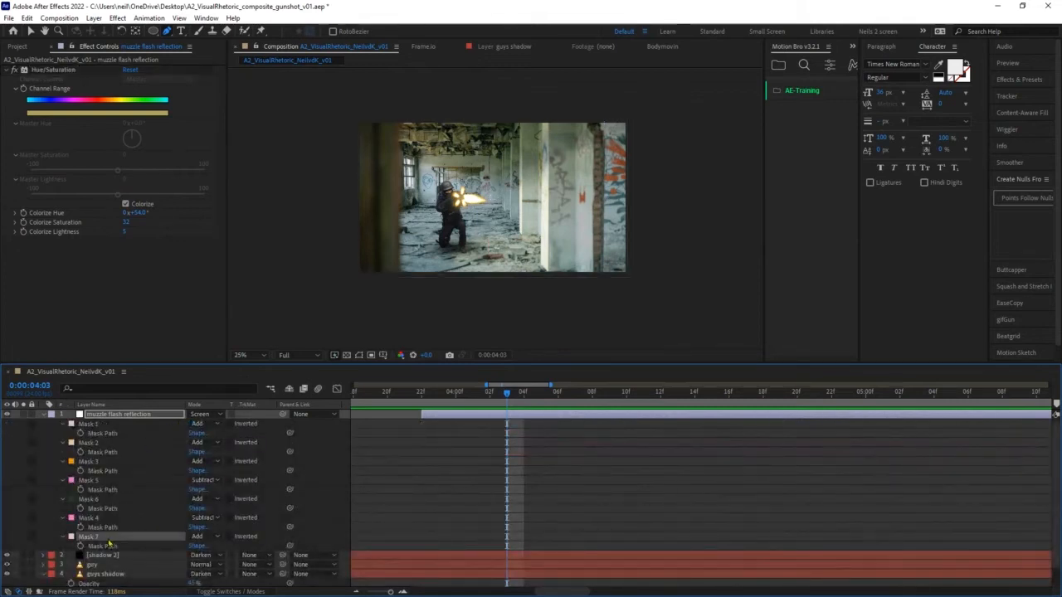
{"action": "left_click", "coordinate": [359, 355]}
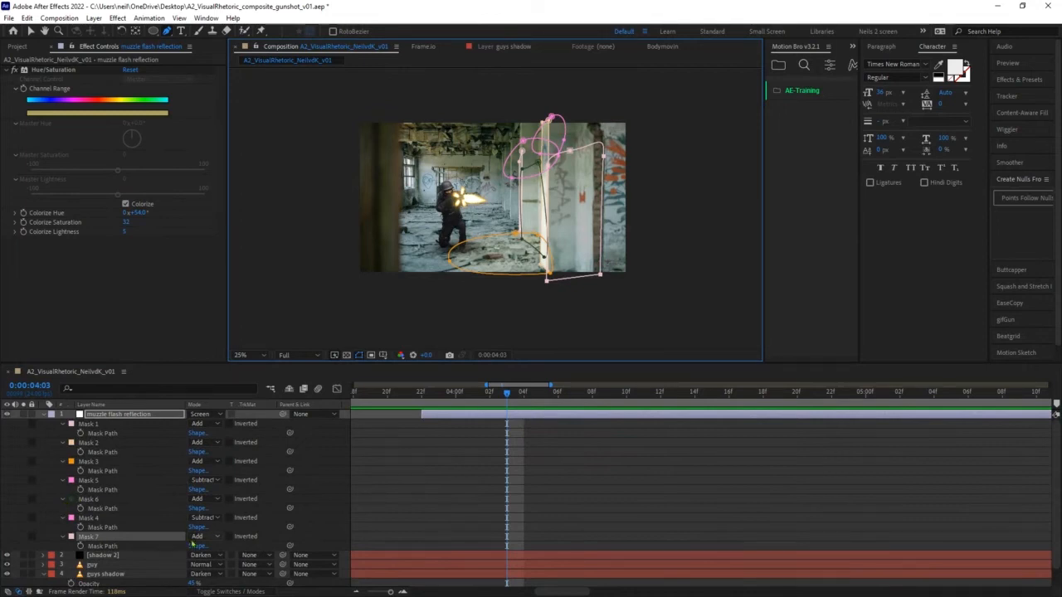
{"action": "left_click", "coordinate": [64, 538]}
{"action": "left_click", "coordinate": [64, 538]}
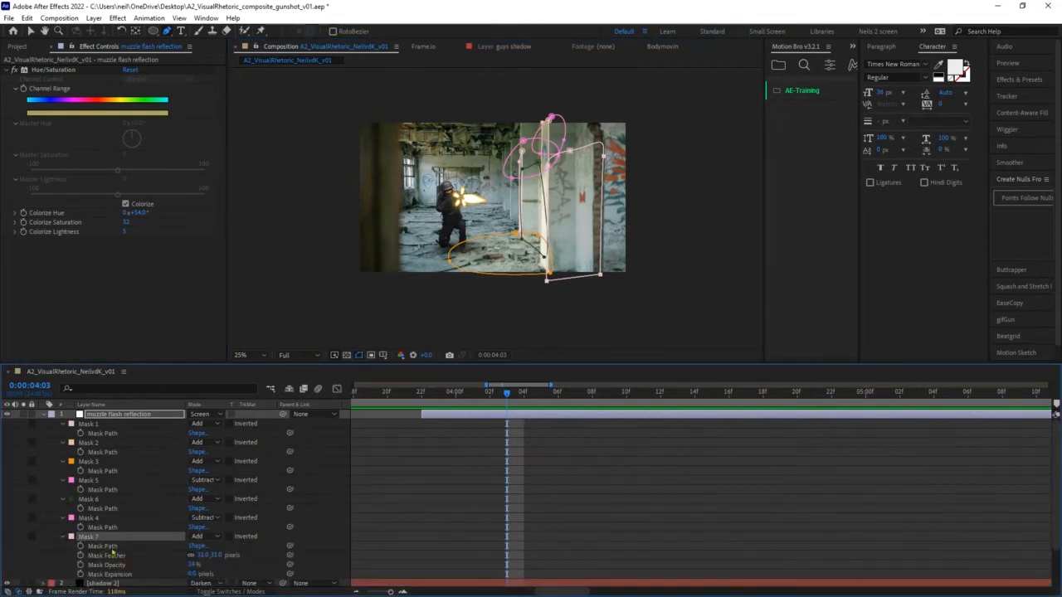
{"action": "left_click_drag", "start_coordinate": [196, 567], "coordinate": [189, 566]}
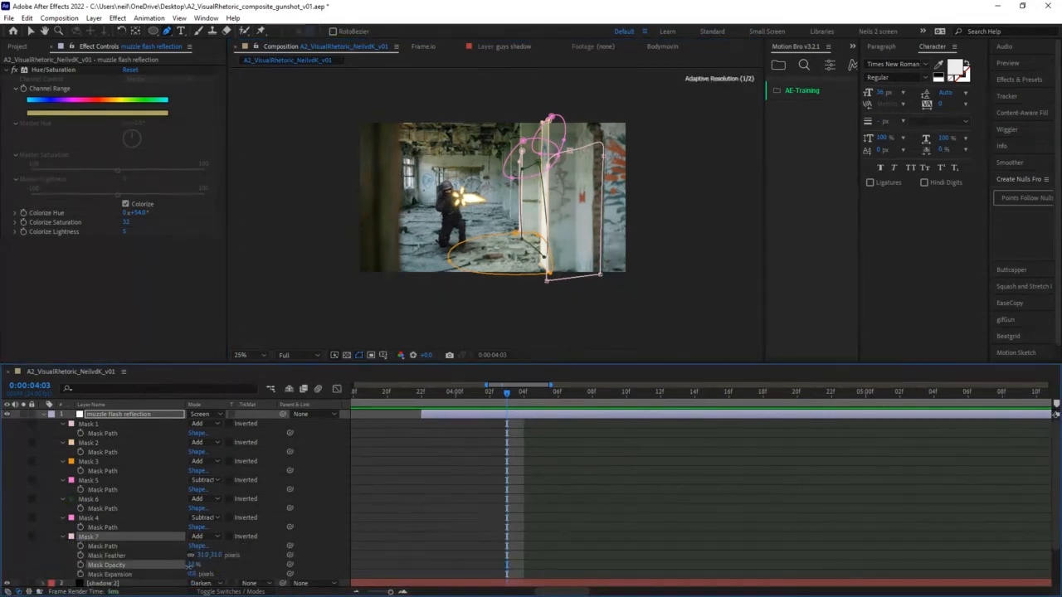
{"action": "left_click", "coordinate": [395, 466]}
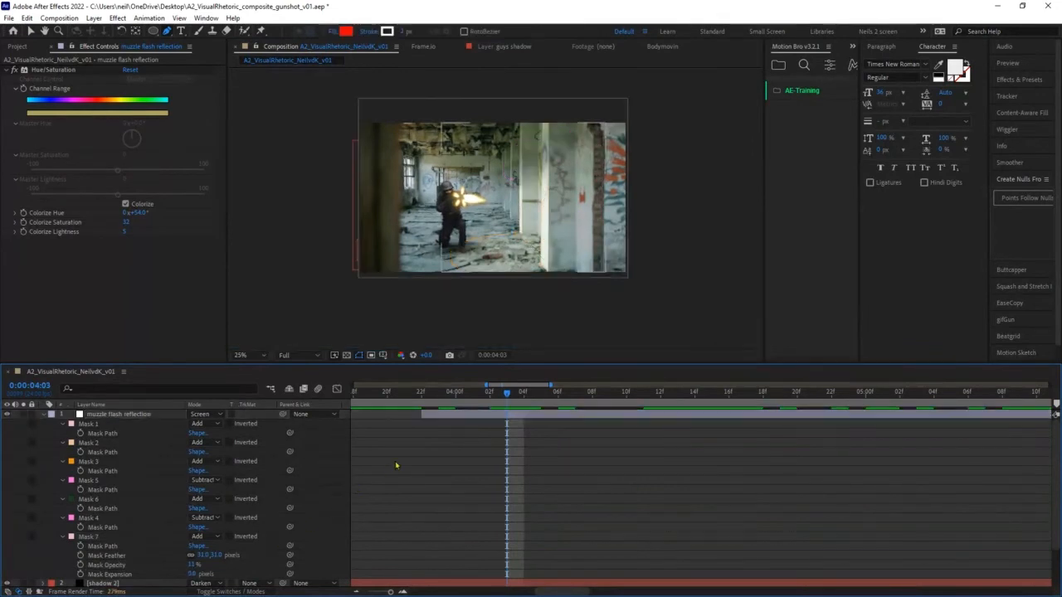
- Collapse the muzzle flash reflection layer's properties and extend the visible timeline range back to the start of the composition
{"action": "left_click", "coordinate": [45, 414]}
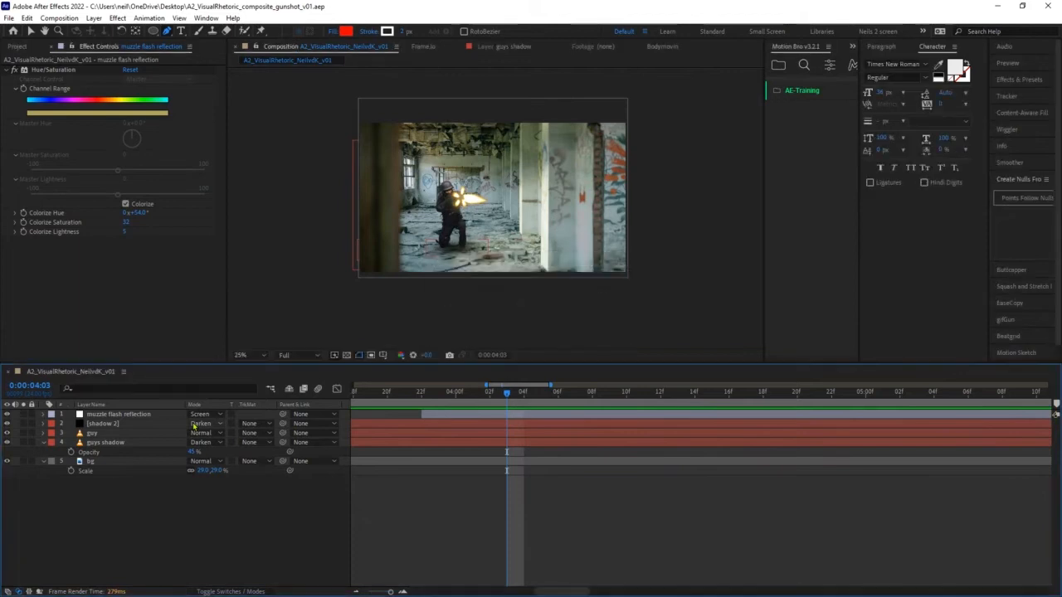
{"action": "left_click", "coordinate": [394, 418]}
{"action": "left_click_drag", "start_coordinate": [486, 385], "coordinate": [280, 390]}
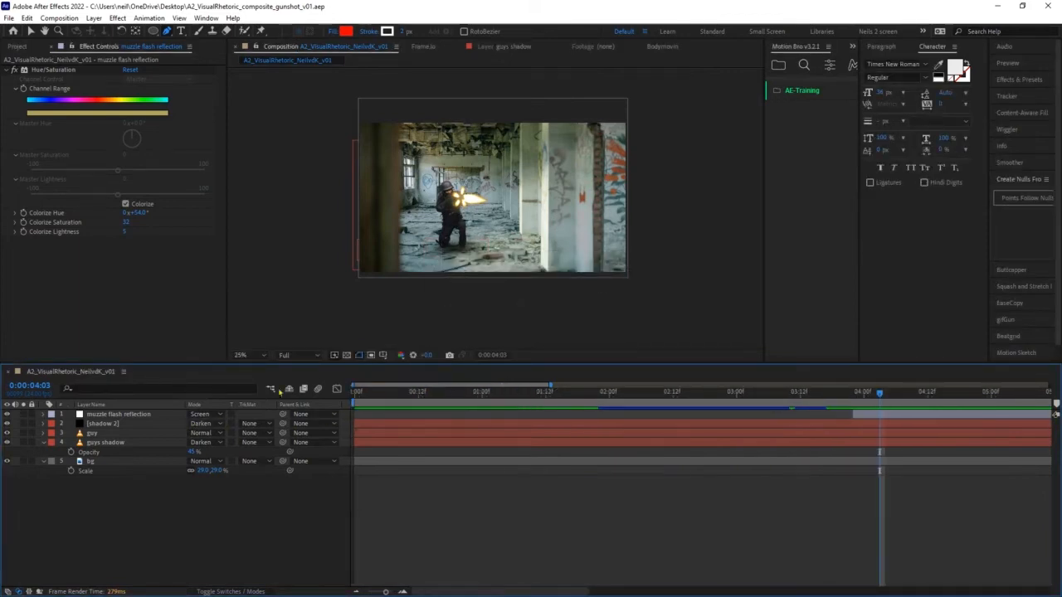
- Extend the visible timeline range to the end of the composition, enlarge the composition preview to 50%, and show the project files
{"action": "left_click_drag", "start_coordinate": [546, 386], "coordinate": [1049, 386]}
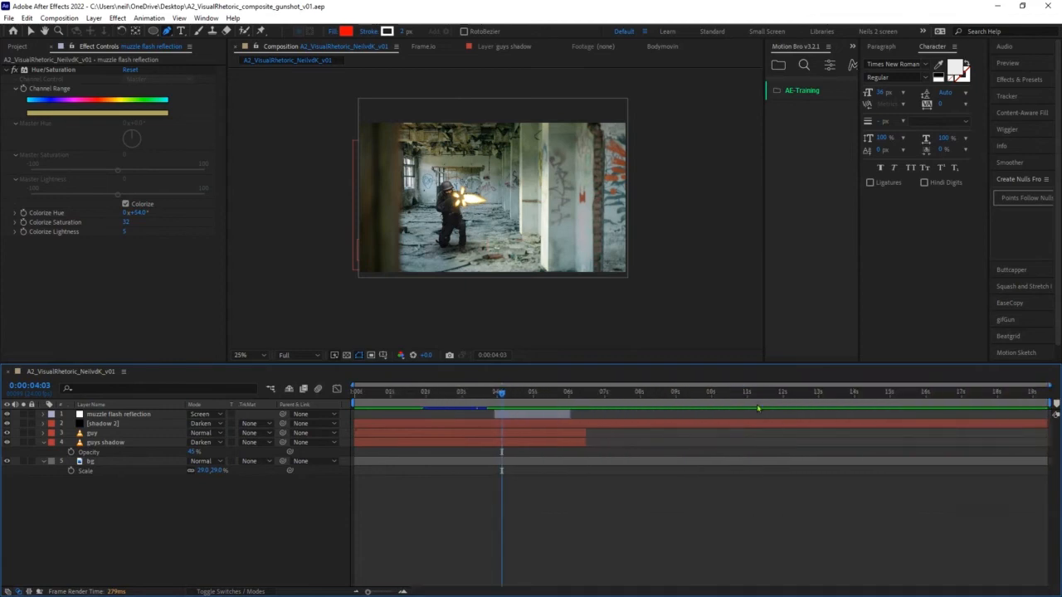
{"action": "mouse_move", "coordinate": [509, 400]}
{"action": "left_mouse_down"}
{"action": "mouse_move", "coordinate": [580, 398]}
{"action": "mouse_move", "coordinate": [379, 395]}
{"action": "mouse_move", "coordinate": [507, 404]}
{"action": "left_mouse_up"}
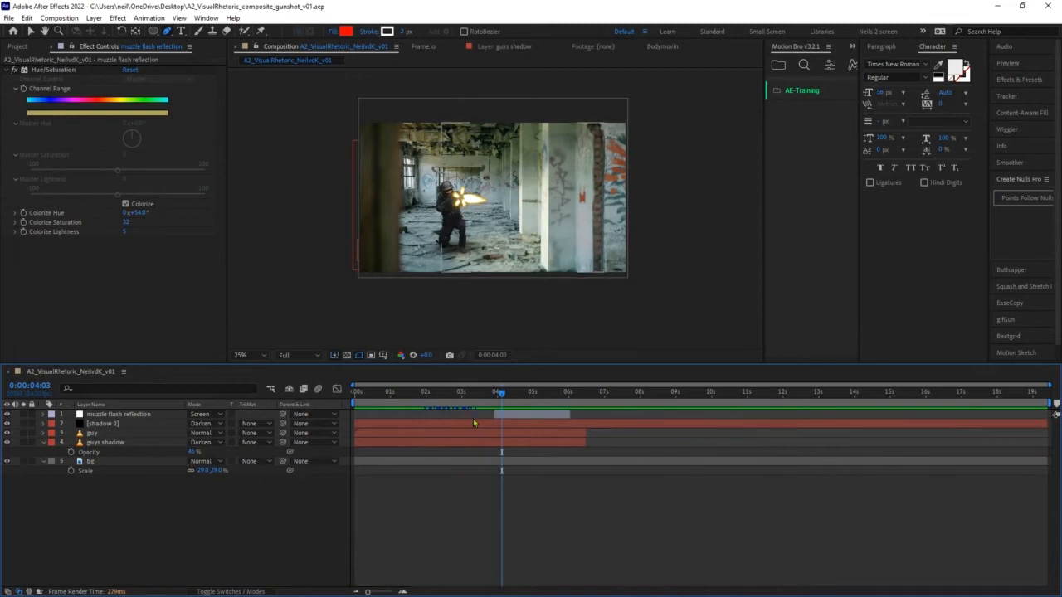
{"action": "scroll", "coordinate": [491, 177], "scroll_direction": "up", "scroll_amount": 2}
{"action": "scroll", "coordinate": [498, 171], "scroll_direction": "down", "scroll_amount": 1}
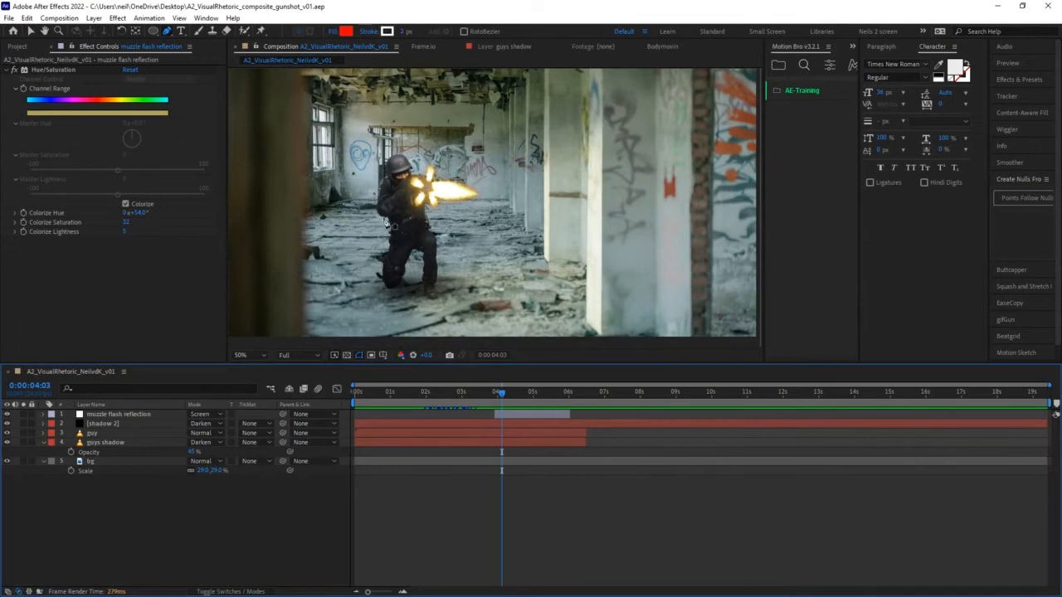
{"action": "left_click", "coordinate": [18, 46]}
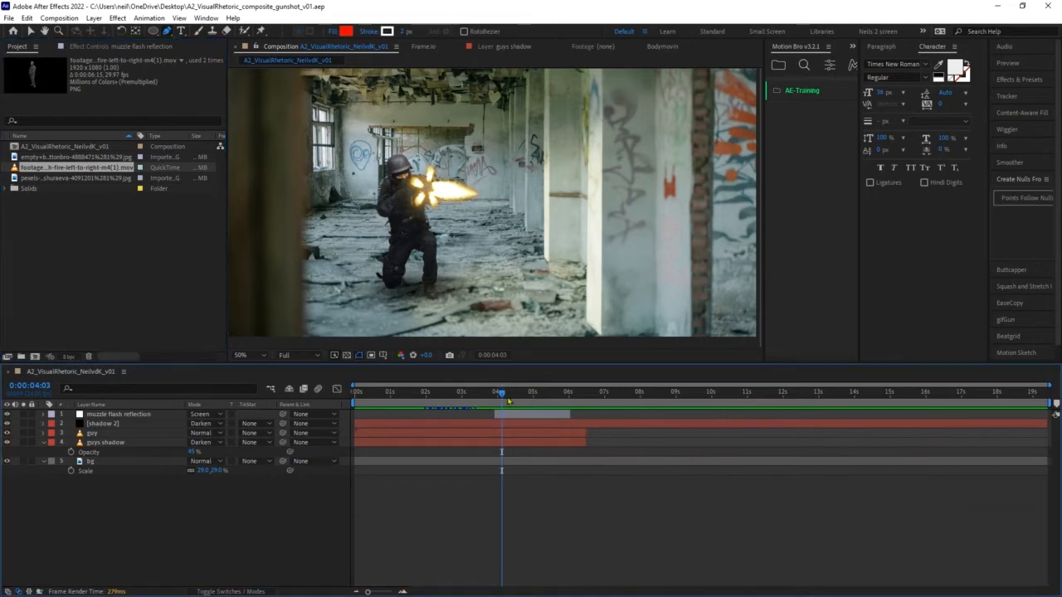
{"action": "left_click_drag", "start_coordinate": [502, 395], "coordinate": [500, 396]}
{"action": "mouse_move", "coordinate": [1055, 404]}
{"action": "left_mouse_down"}
{"action": "mouse_move", "coordinate": [592, 406]}
{"action": "mouse_move", "coordinate": [495, 425]}
{"action": "mouse_move", "coordinate": [507, 423]}
{"action": "mouse_move", "coordinate": [510, 405]}
{"action": "mouse_move", "coordinate": [638, 403]}
{"action": "left_mouse_up"}
{"action": "left_click_drag", "start_coordinate": [637, 404], "coordinate": [1055, 404]}
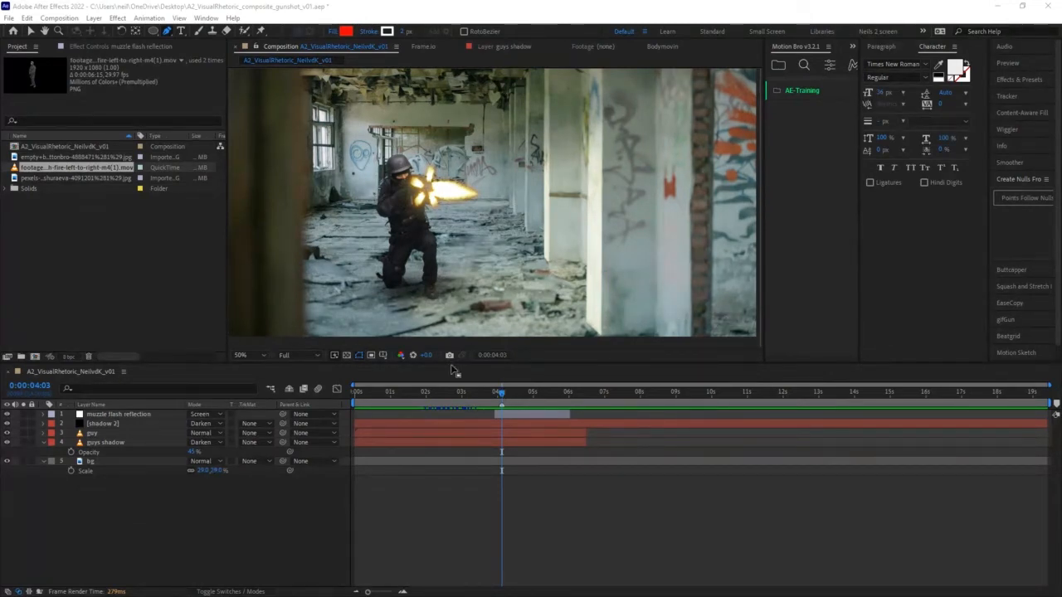
- Switch to the Milanote board in the browser and save the FLOWERS cleared Photoshop file to the Desktop
{"action": "left_click", "coordinate": [79, 157]}
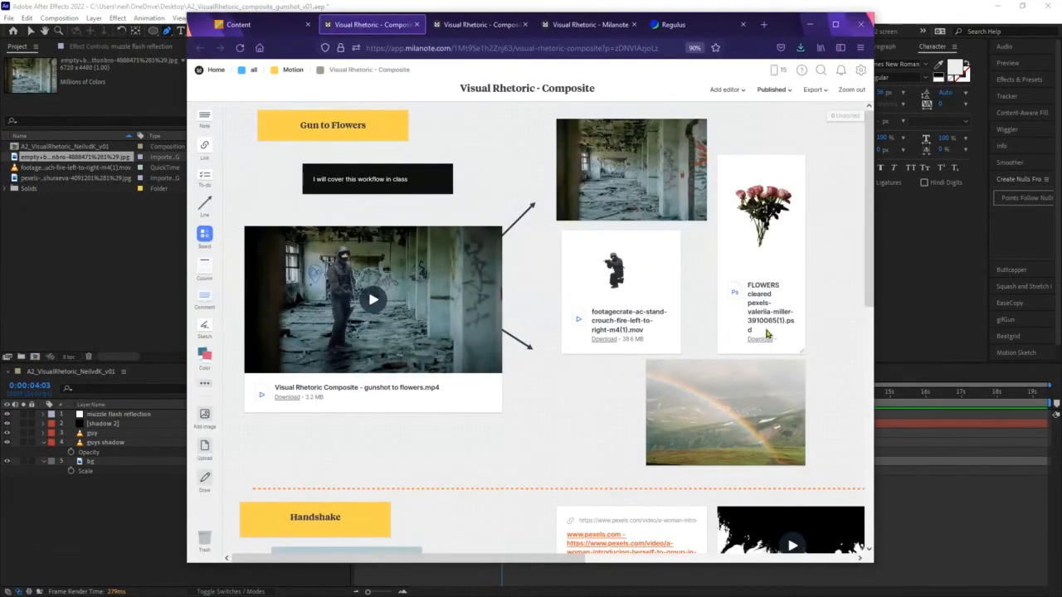
{"action": "right_click", "coordinate": [759, 341]}
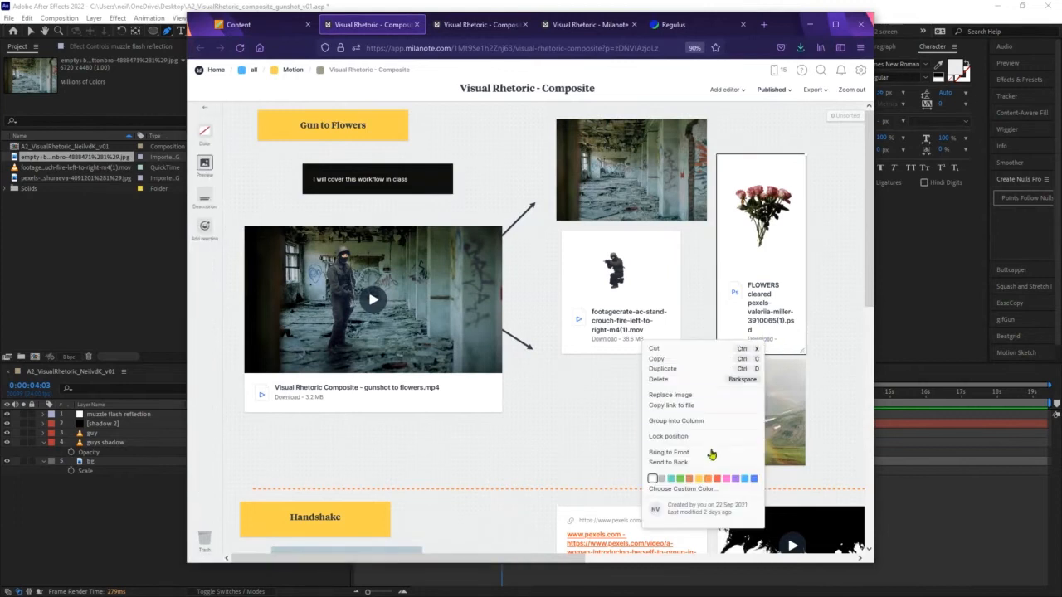
{"action": "left_click", "coordinate": [763, 239]}
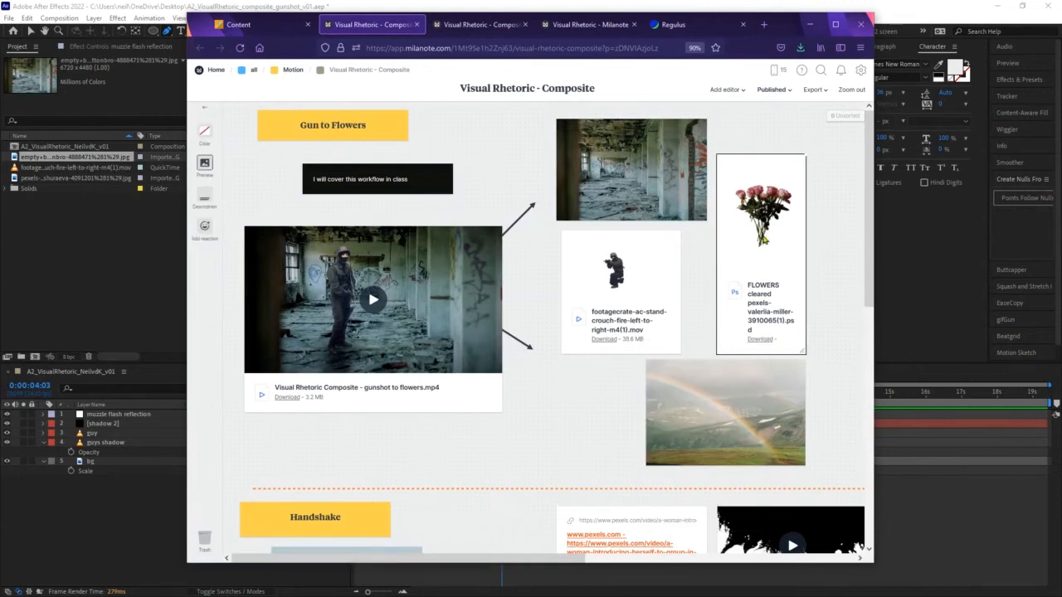
{"action": "left_click", "coordinate": [756, 341]}
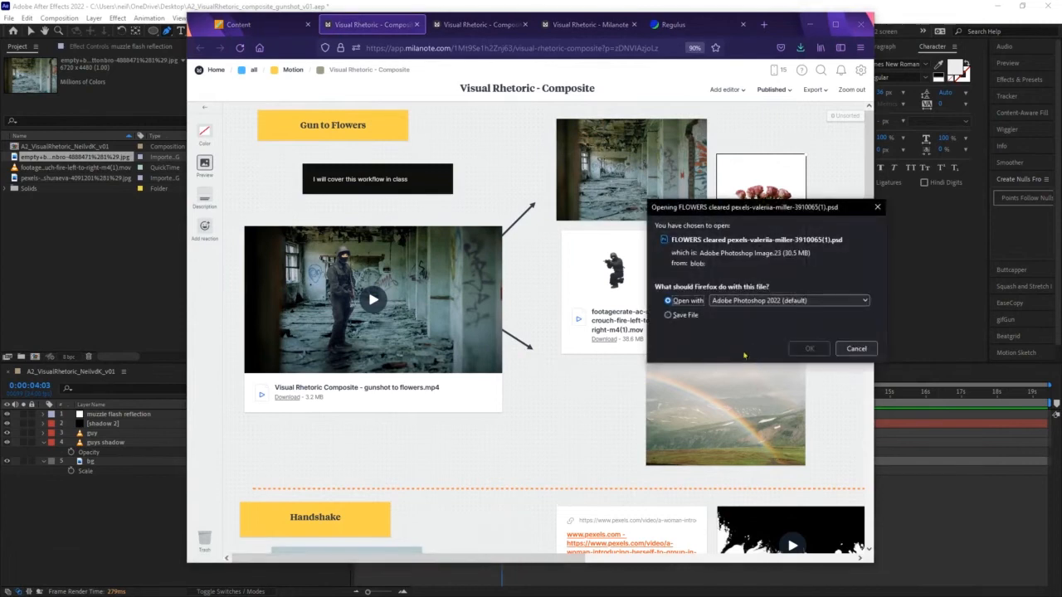
{"action": "left_click", "coordinate": [684, 318]}
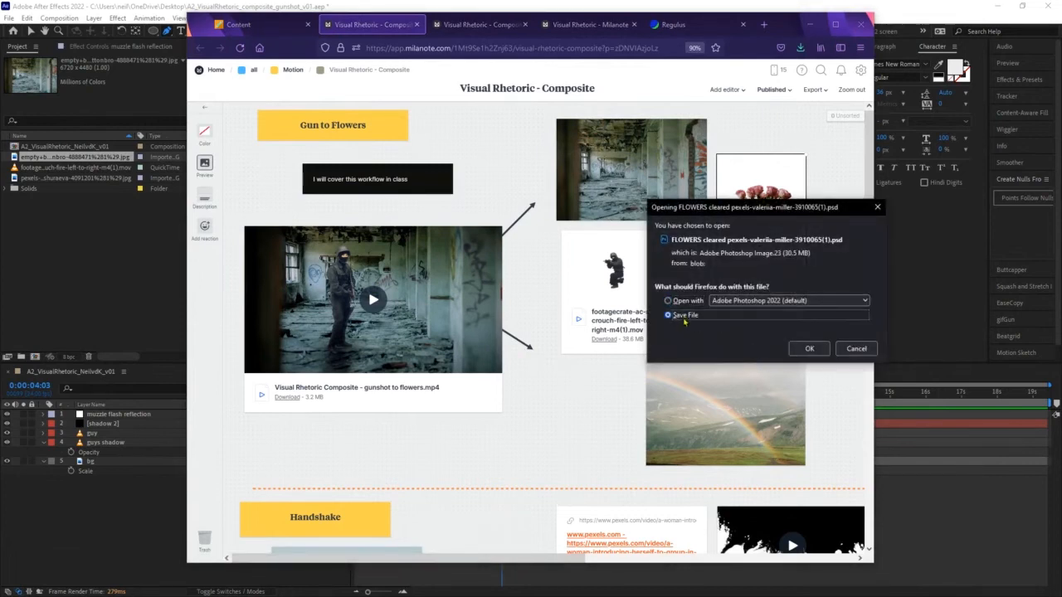
{"action": "left_click", "coordinate": [810, 349]}
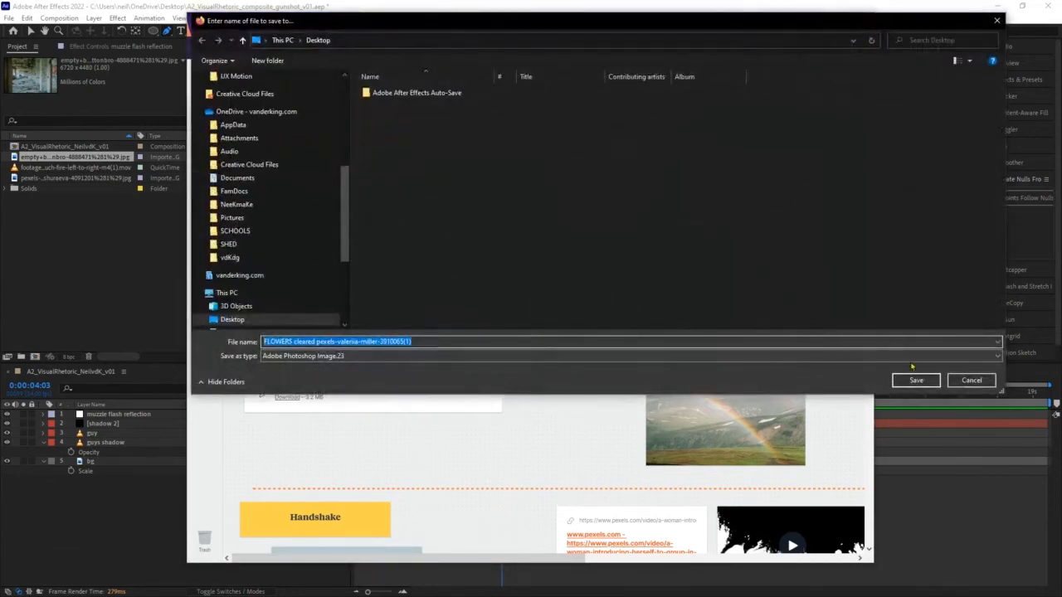
{"action": "left_click", "coordinate": [915, 380]}
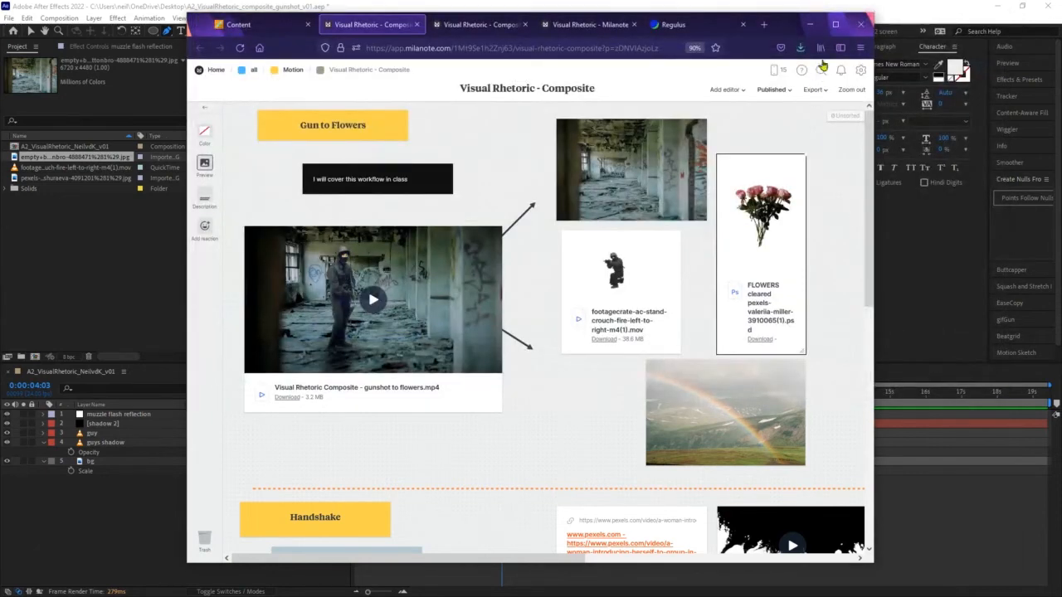
- Play the reference video "Visual Rhetoric Composite - gunshot to flowers.mp4" and examine the moment when the gunshot turns into flowers
{"action": "left_click", "coordinate": [407, 307]}
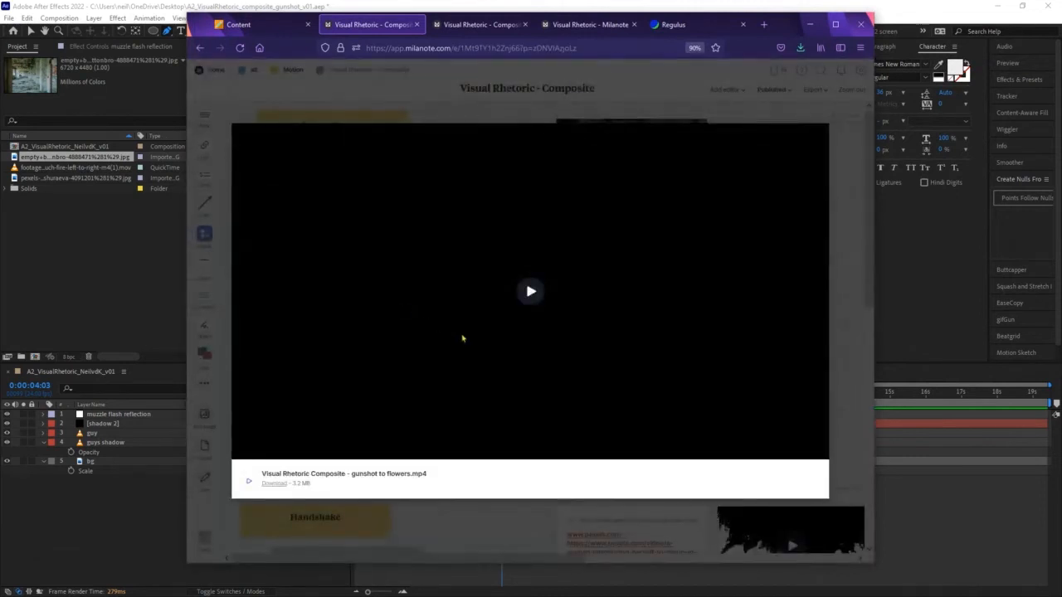
{"action": "left_click", "coordinate": [530, 291]}
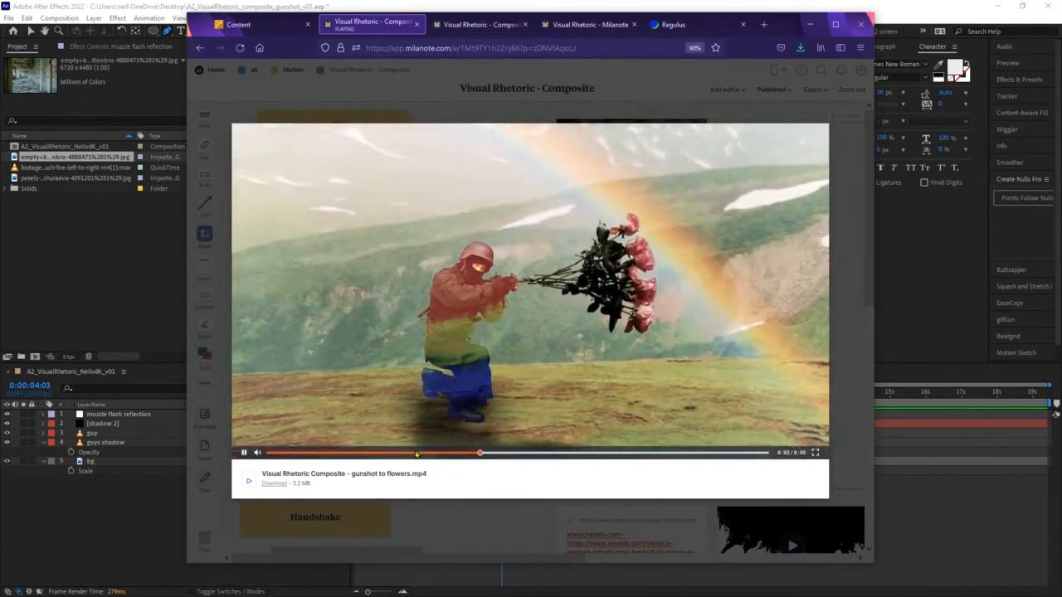
{"action": "left_click", "coordinate": [392, 454]}
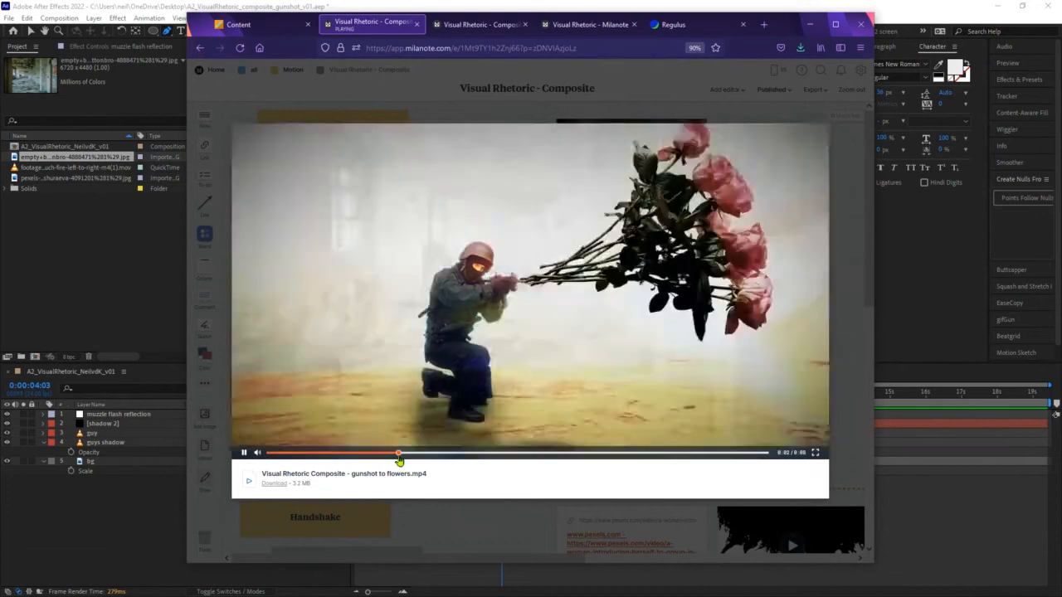
{"action": "left_click", "coordinate": [392, 454]}
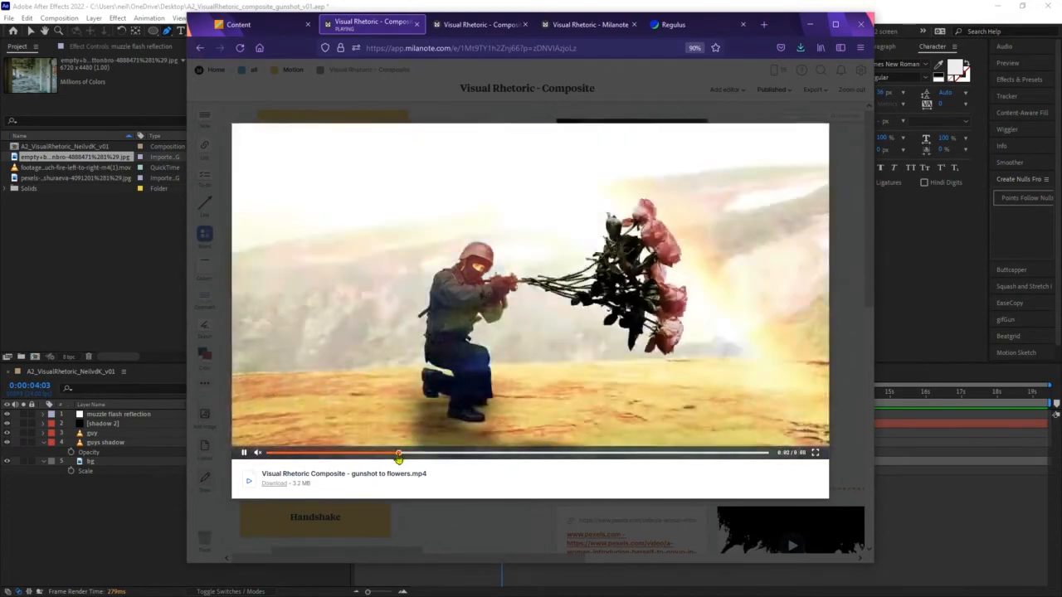
{"action": "left_click", "coordinate": [388, 454]}
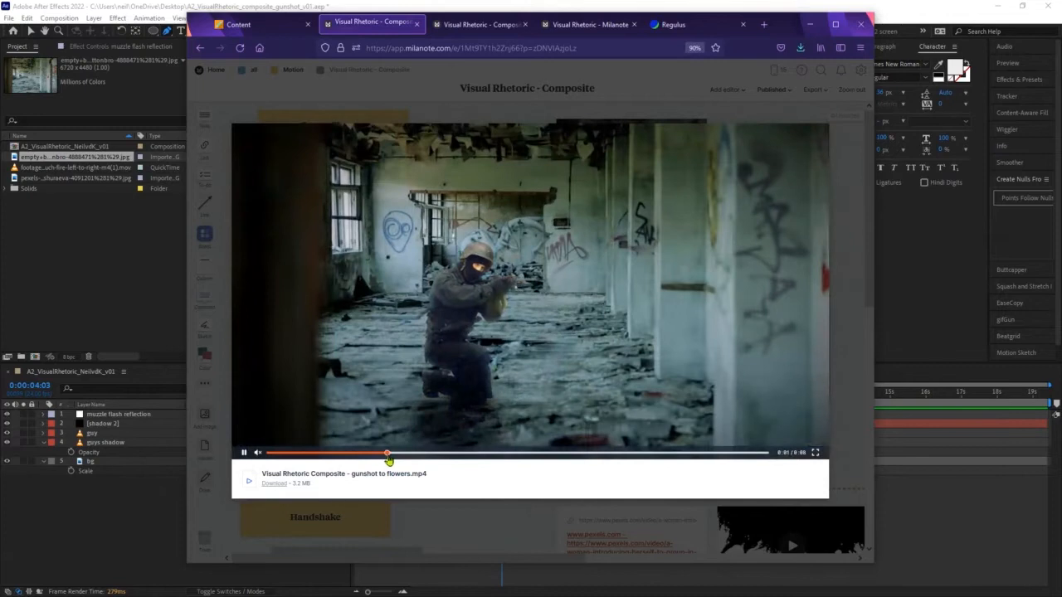
{"action": "left_click_drag", "start_coordinate": [391, 455], "coordinate": [388, 456]}
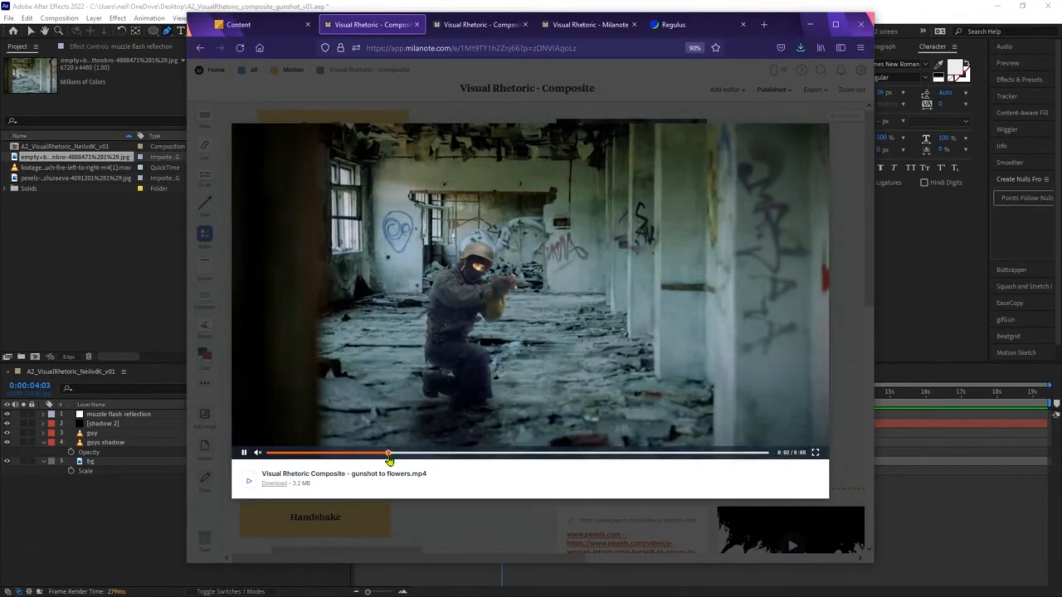
{"action": "left_click", "coordinate": [389, 455]}
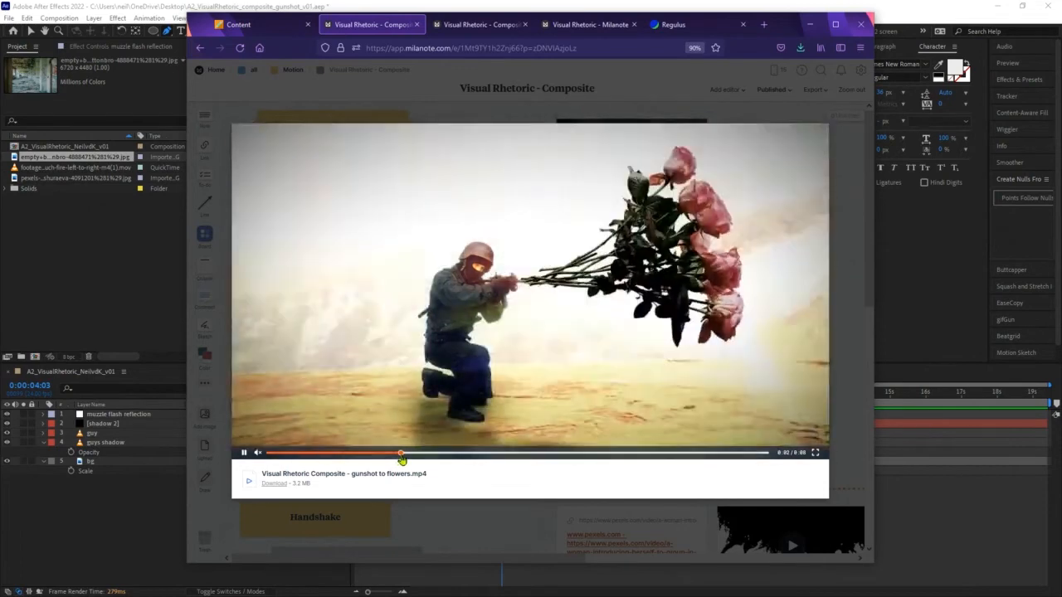
{"action": "left_click", "coordinate": [393, 455]}
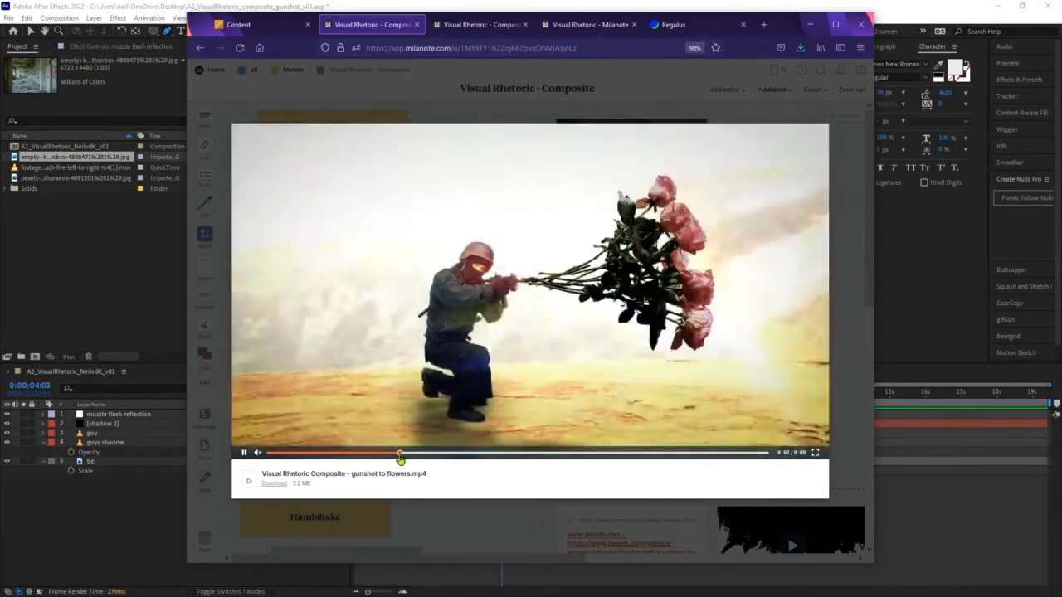
{"action": "left_click", "coordinate": [400, 454]}
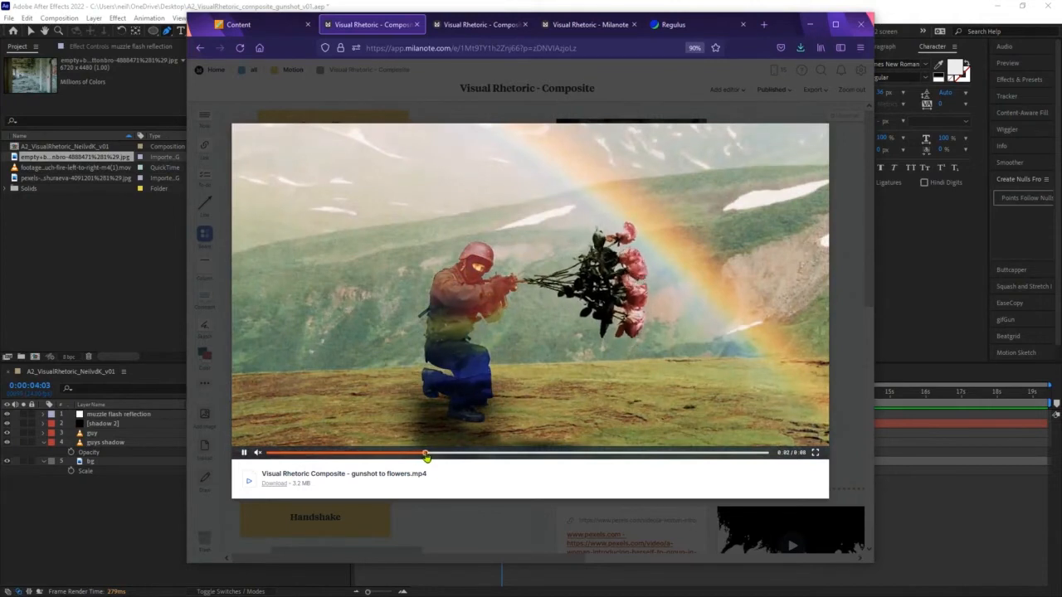
{"action": "left_click_drag", "start_coordinate": [426, 455], "coordinate": [292, 466]}
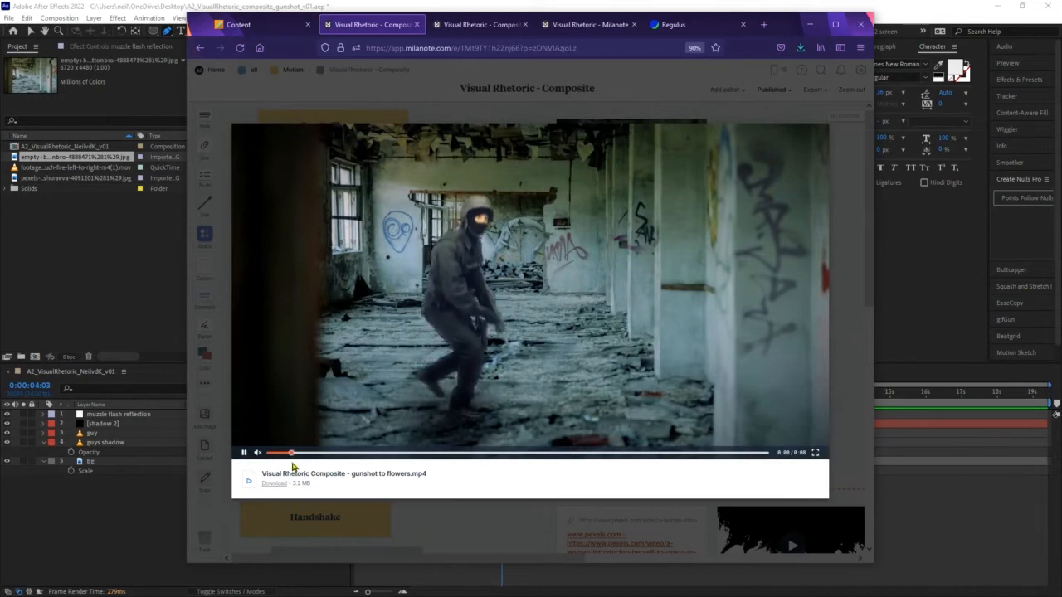
{"action": "left_click", "coordinate": [244, 453]}
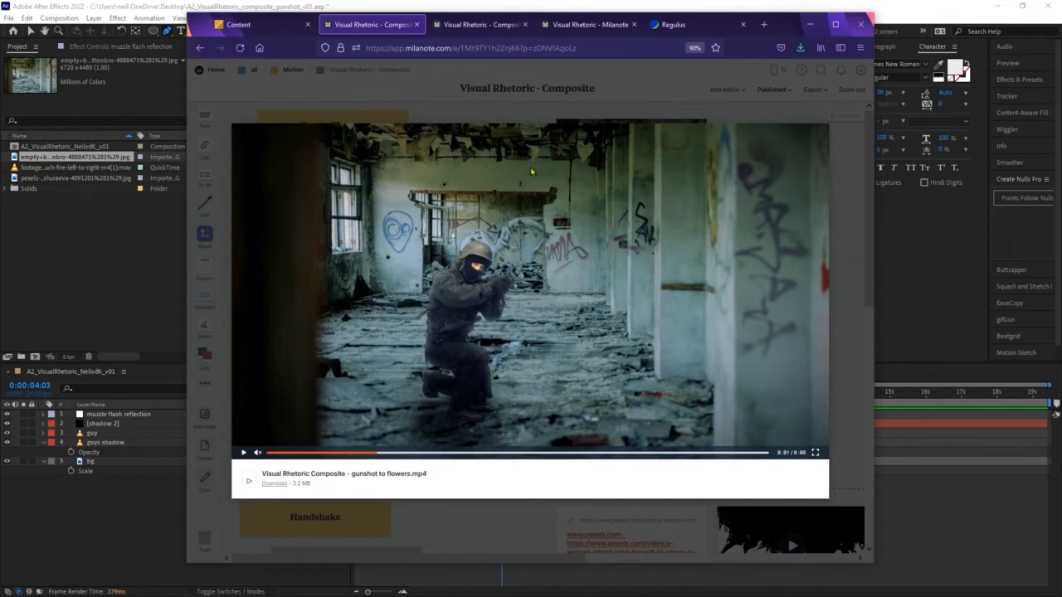
- Switch back to After Effects, apply the Noise effect to the bg layer and increase its Amount of Noise
{"action": "left_click", "coordinate": [96, 87]}
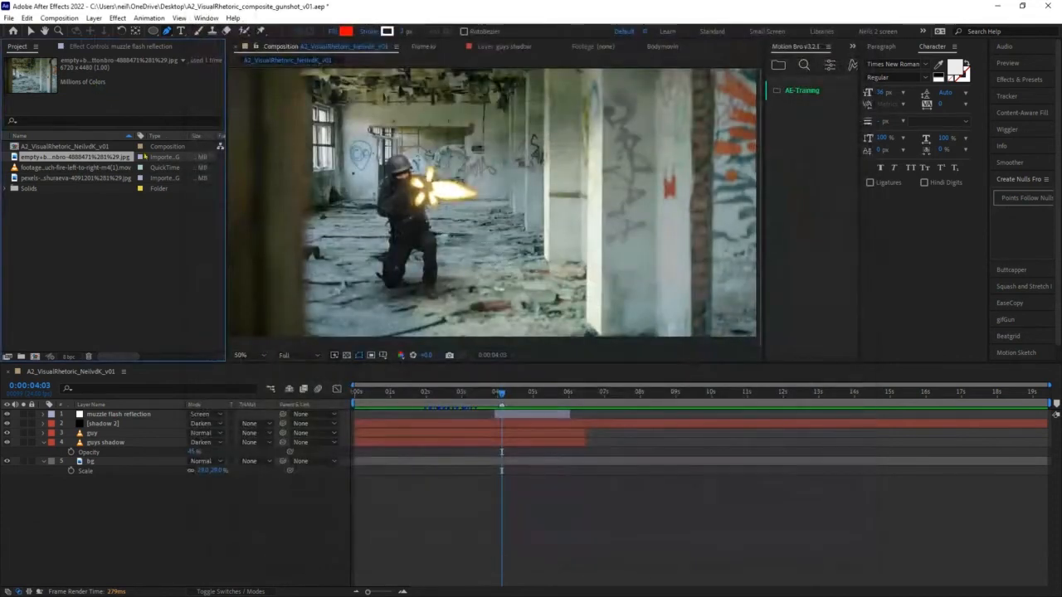
{"action": "left_click", "coordinate": [171, 461]}
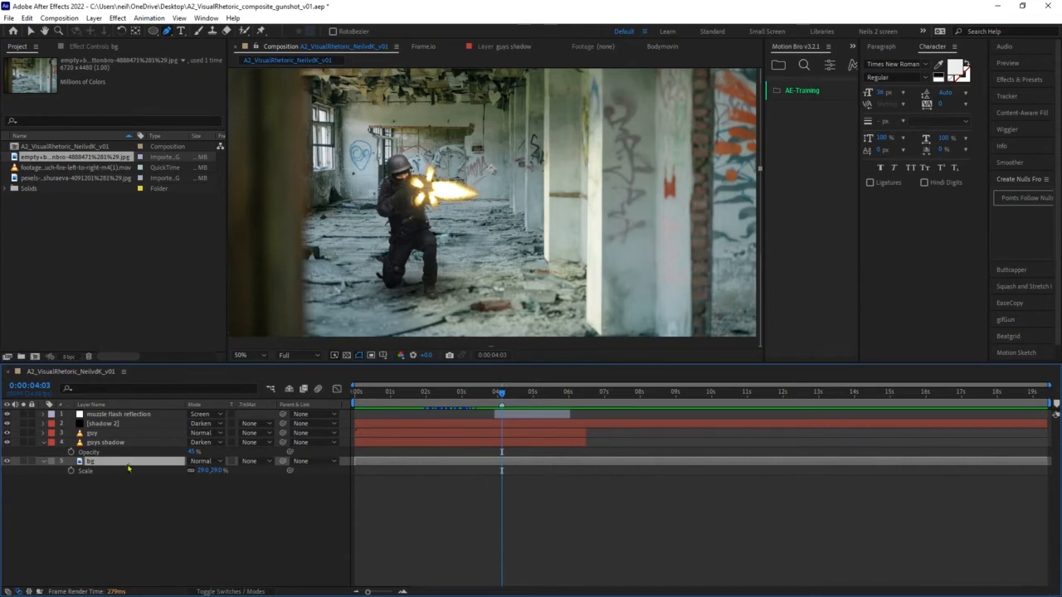
{"action": "left_click", "coordinate": [113, 19]}
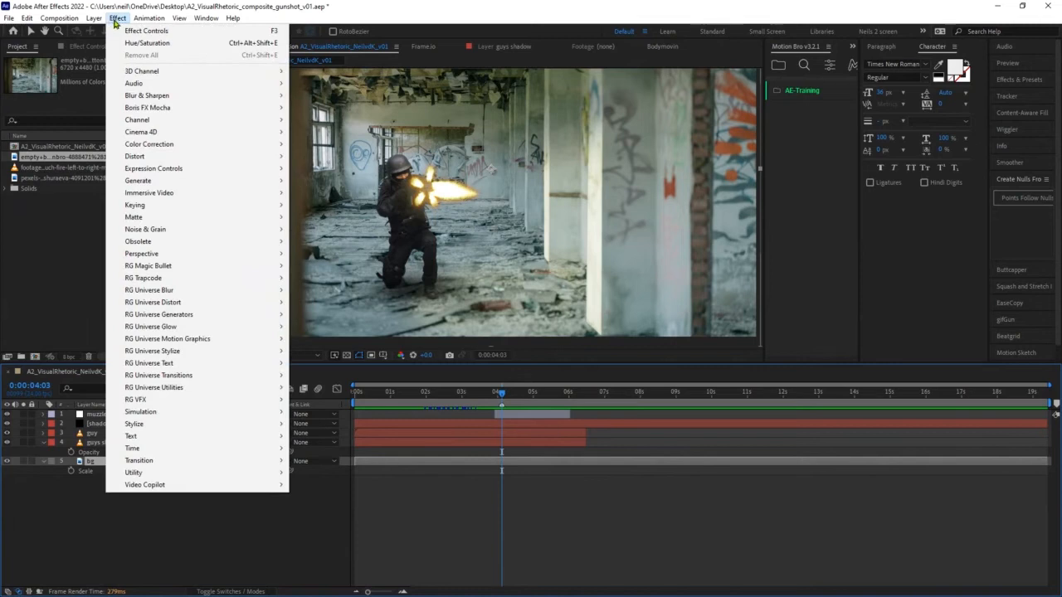
{"action": "mouse_move", "coordinate": [141, 15]}
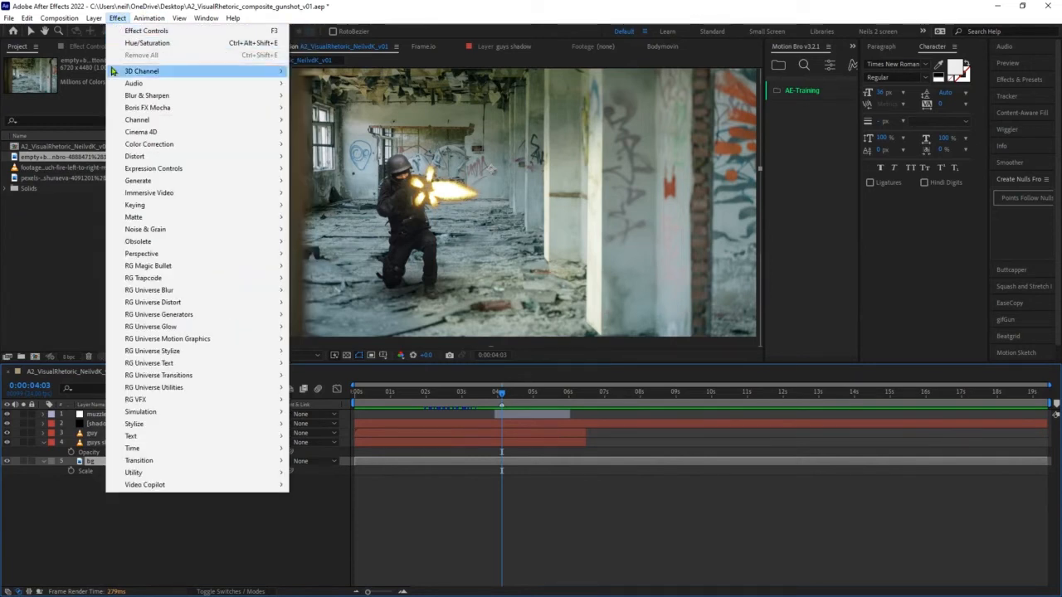
{"action": "mouse_move", "coordinate": [156, 232]}
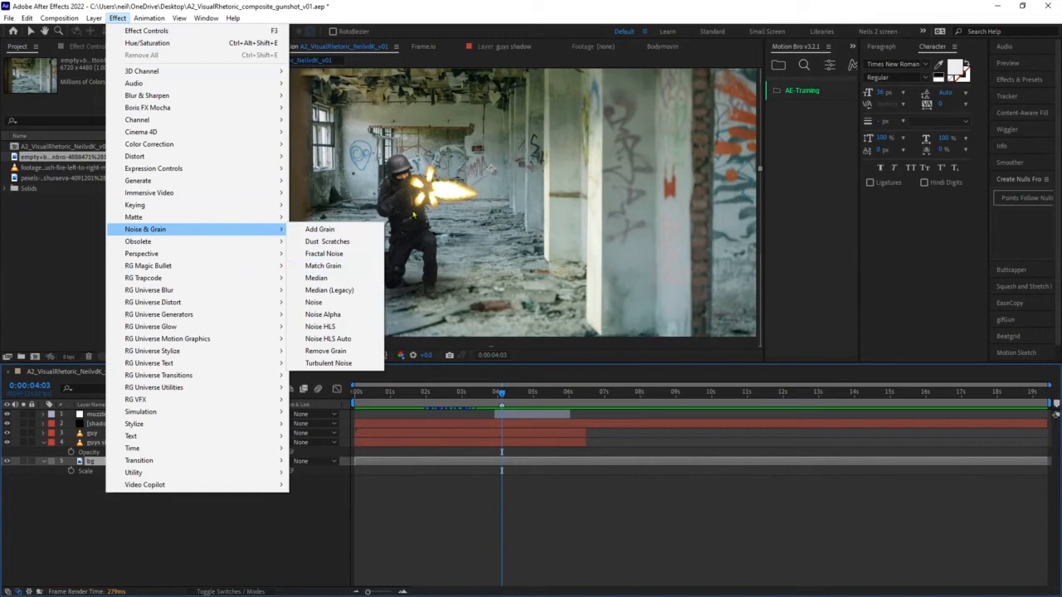
{"action": "left_click", "coordinate": [347, 307]}
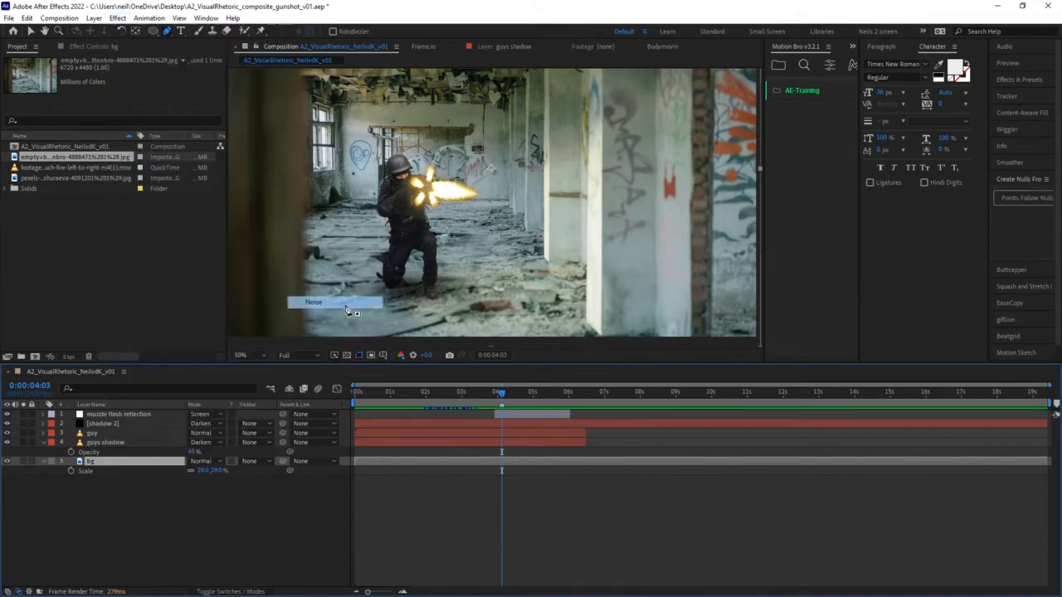
{"action": "left_click", "coordinate": [97, 47]}
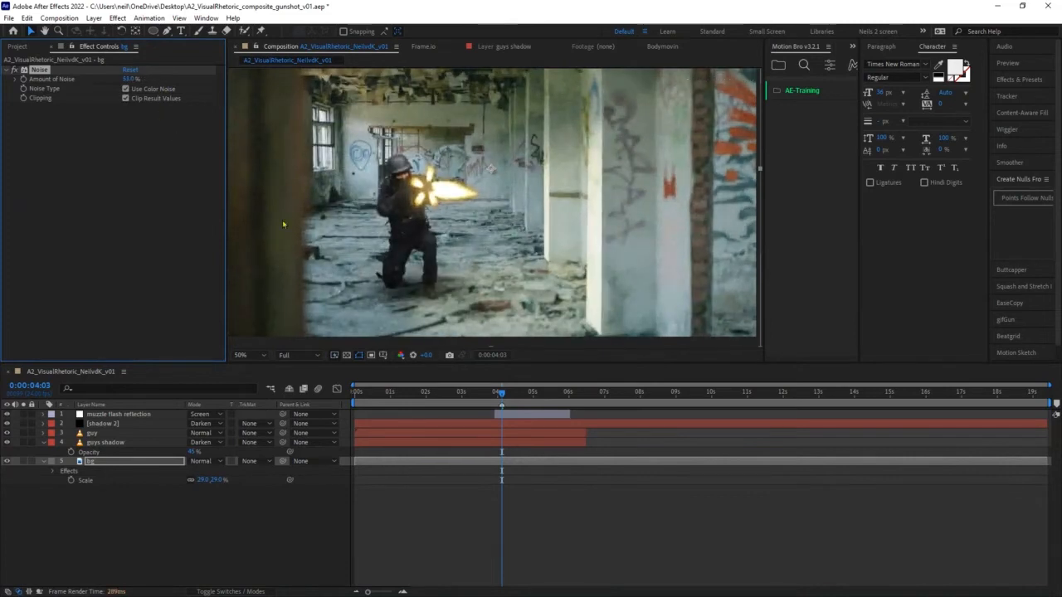
- Solo the bg layer and preview its noise up close in a short work area ending around 0:00:04:22
{"action": "left_click", "coordinate": [23, 461]}
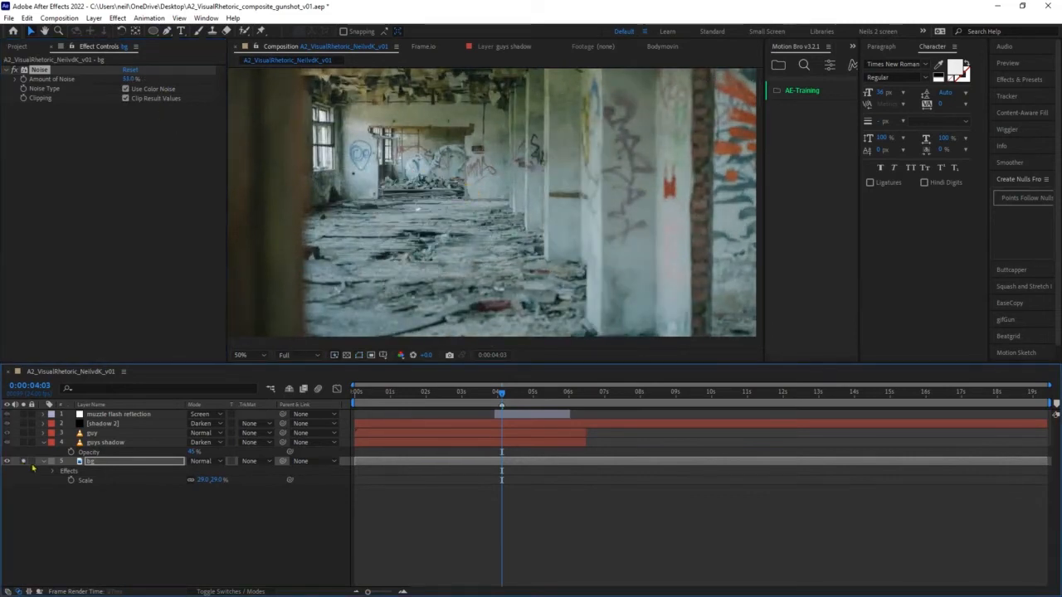
{"action": "key", "text": "space"}
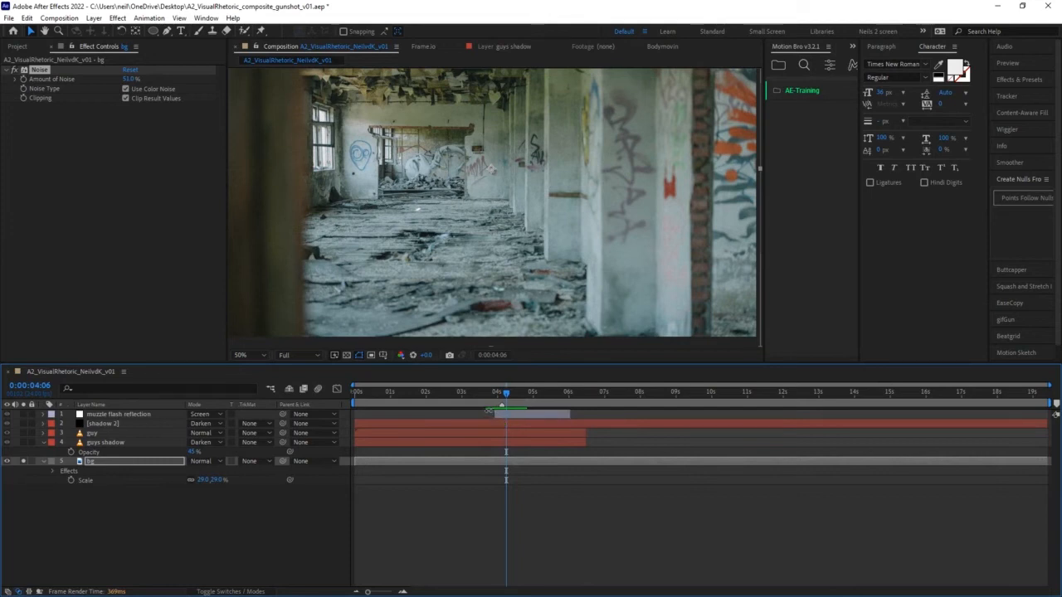
{"action": "left_click_drag", "start_coordinate": [507, 395], "coordinate": [530, 395]}
{"action": "key", "text": "space"}
{"action": "key", "text": "n"}
{"action": "key", "text": "space"}
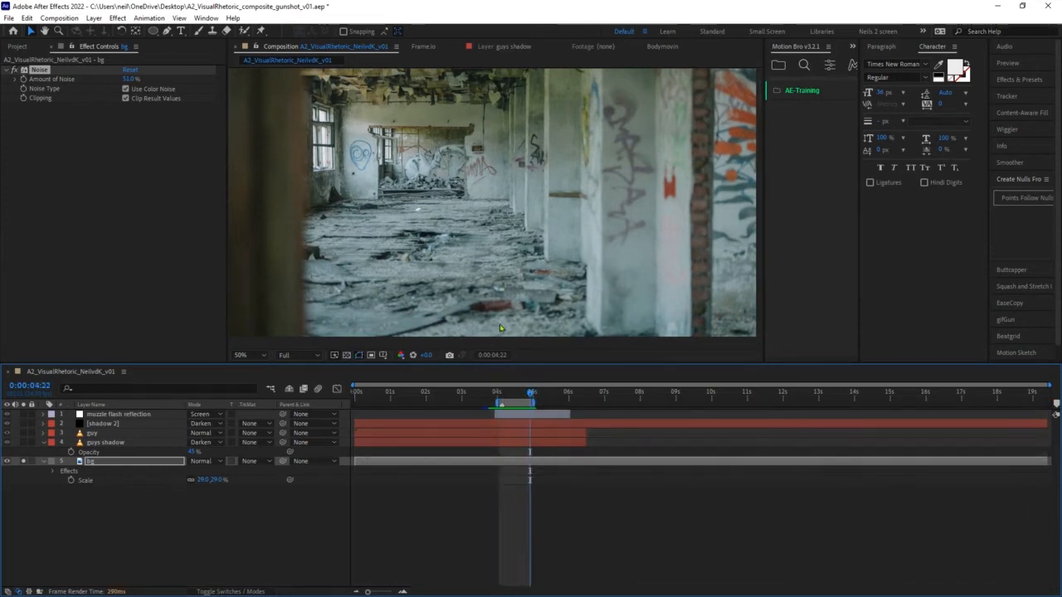
{"action": "scroll", "coordinate": [430, 266], "scroll_direction": "up", "scroll_amount": 1}
{"action": "scroll", "coordinate": [425, 259], "scroll_direction": "up", "scroll_amount": 2}
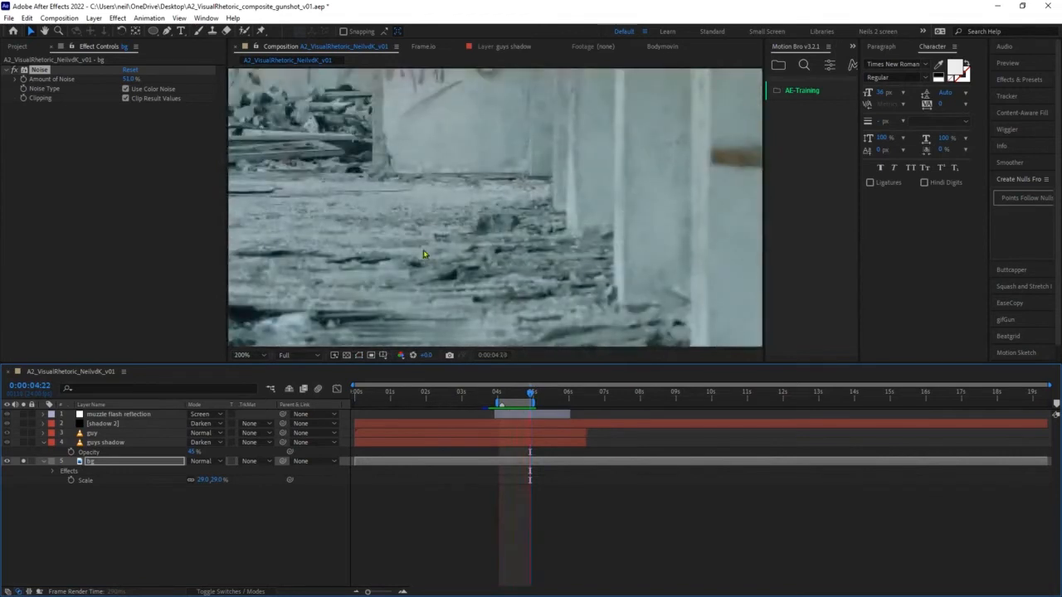
{"action": "scroll", "coordinate": [464, 158], "scroll_direction": "up", "scroll_amount": 2}
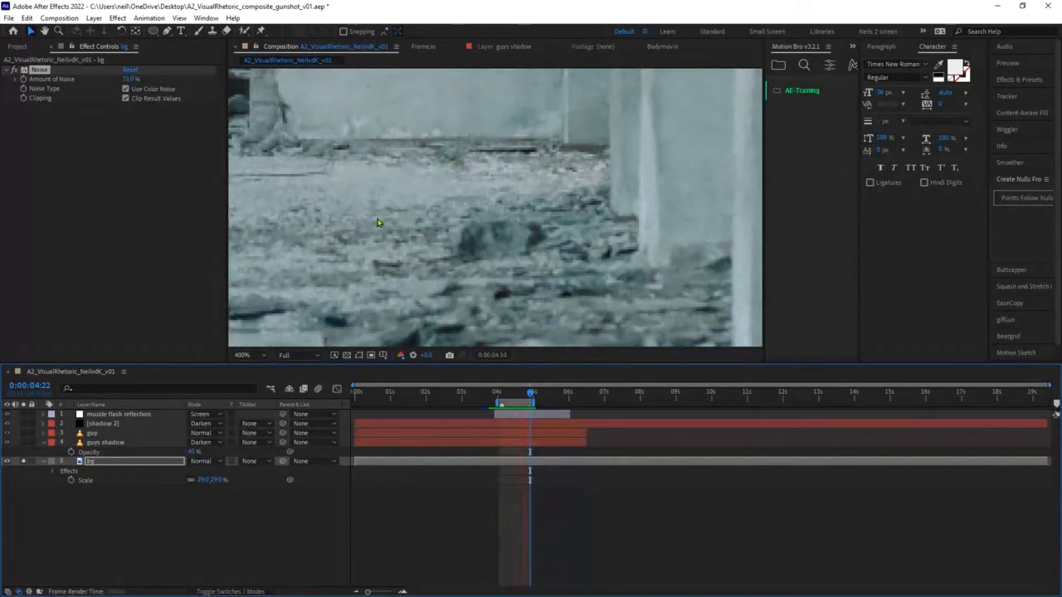
- Lower the Amount of Noise on the bg layer to 8% and preview the grain up close
{"action": "scroll", "coordinate": [397, 248], "scroll_direction": "down", "scroll_amount": 5}
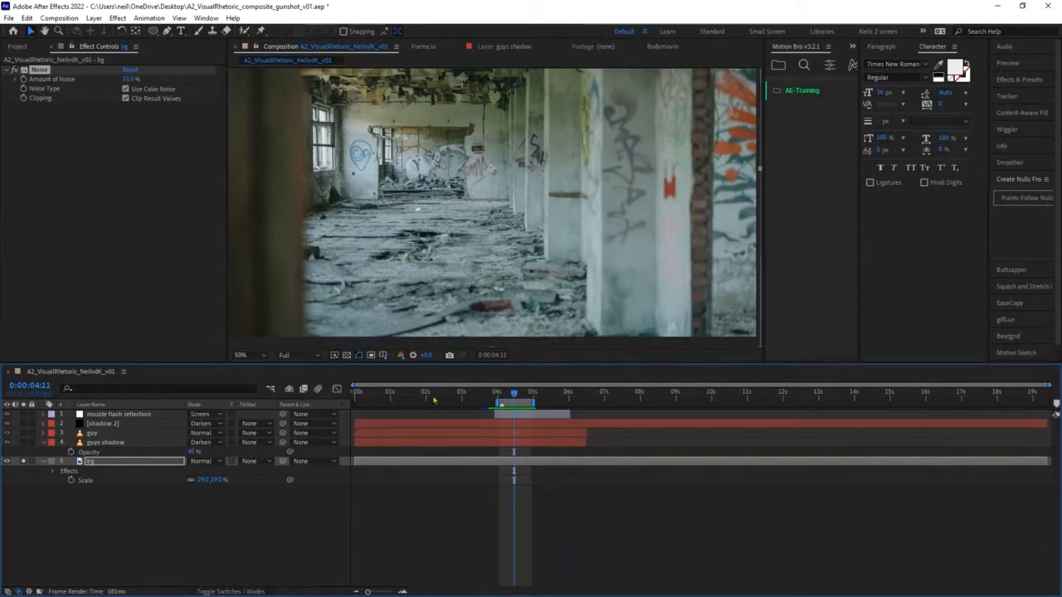
{"action": "left_click", "coordinate": [87, 462]}
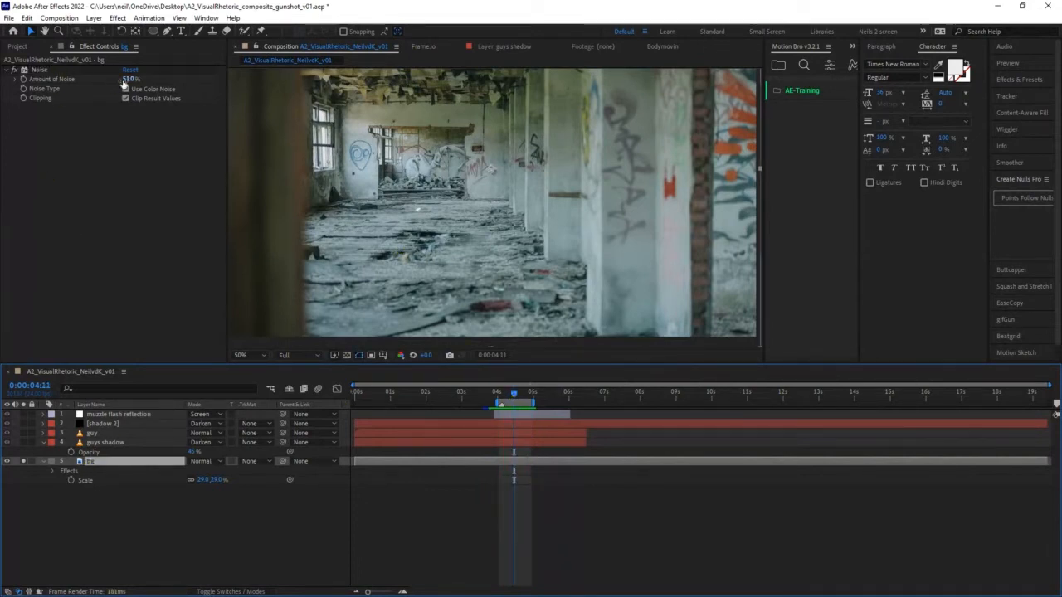
{"action": "left_click_drag", "start_coordinate": [131, 78], "coordinate": [103, 84]}
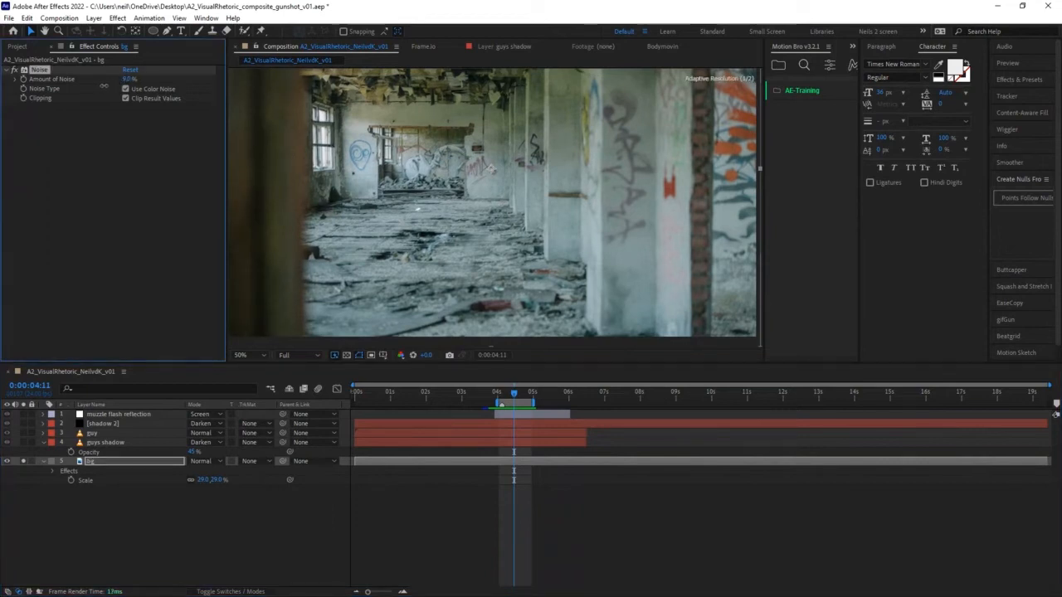
{"action": "scroll", "coordinate": [385, 158], "scroll_direction": "up", "scroll_amount": 4}
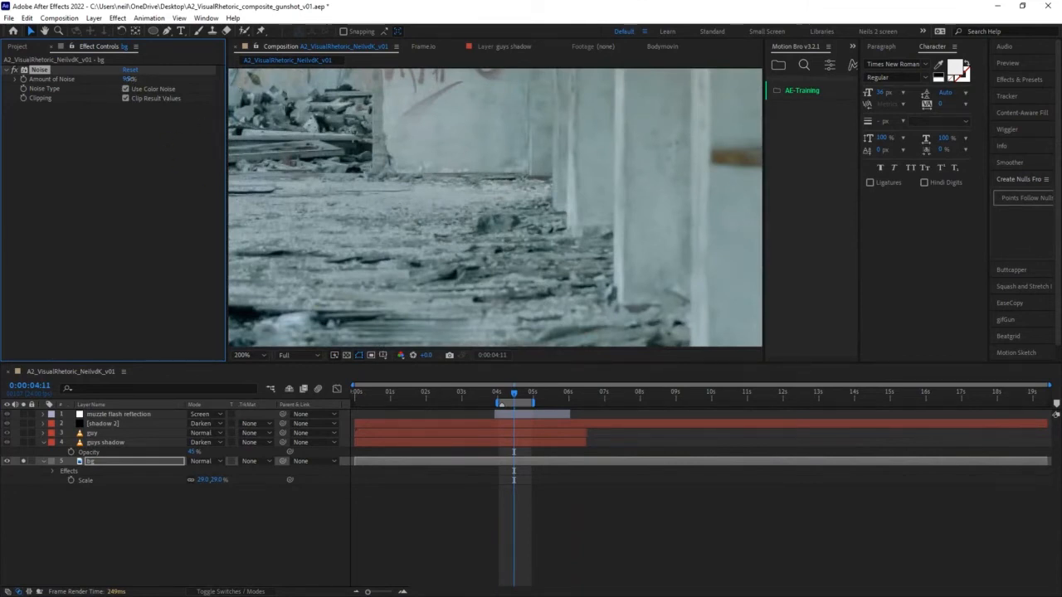
{"action": "left_click_drag", "start_coordinate": [137, 83], "coordinate": [123, 80]}
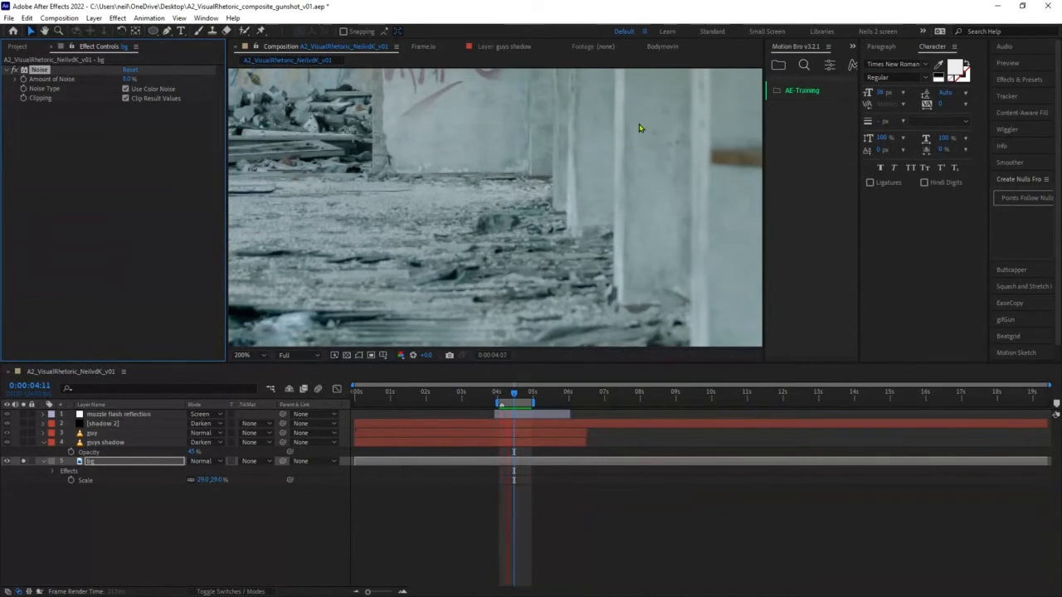
{"action": "key", "text": "space"}
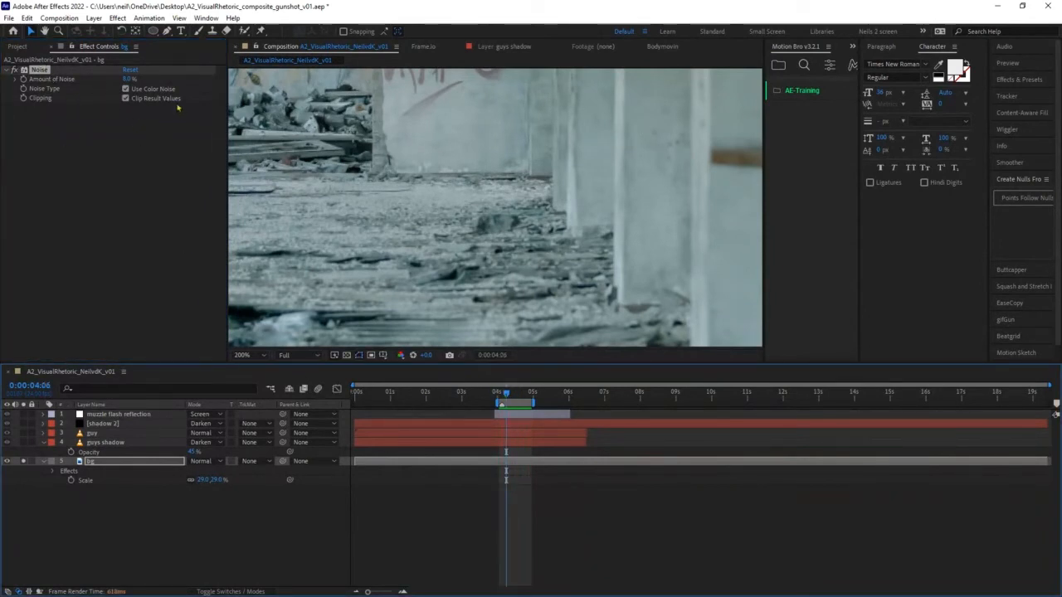
- Examine the noise across the background, then unsolo the bg layer and compare its grain with the soldier footage
{"action": "left_click_drag", "start_coordinate": [367, 153], "coordinate": [675, 264]}
{"action": "left_click_drag", "start_coordinate": [420, 141], "coordinate": [550, 241]}
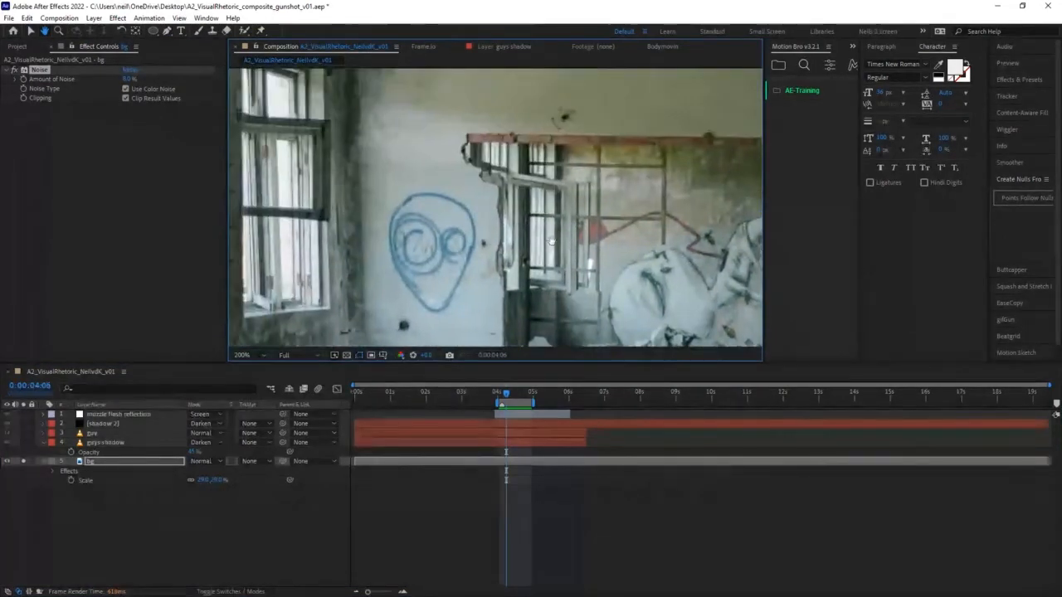
{"action": "left_click_drag", "start_coordinate": [515, 96], "coordinate": [609, 73]}
{"action": "left_click_drag", "start_coordinate": [593, 340], "coordinate": [498, 58]}
{"action": "left_click_drag", "start_coordinate": [592, 161], "coordinate": [383, 115]}
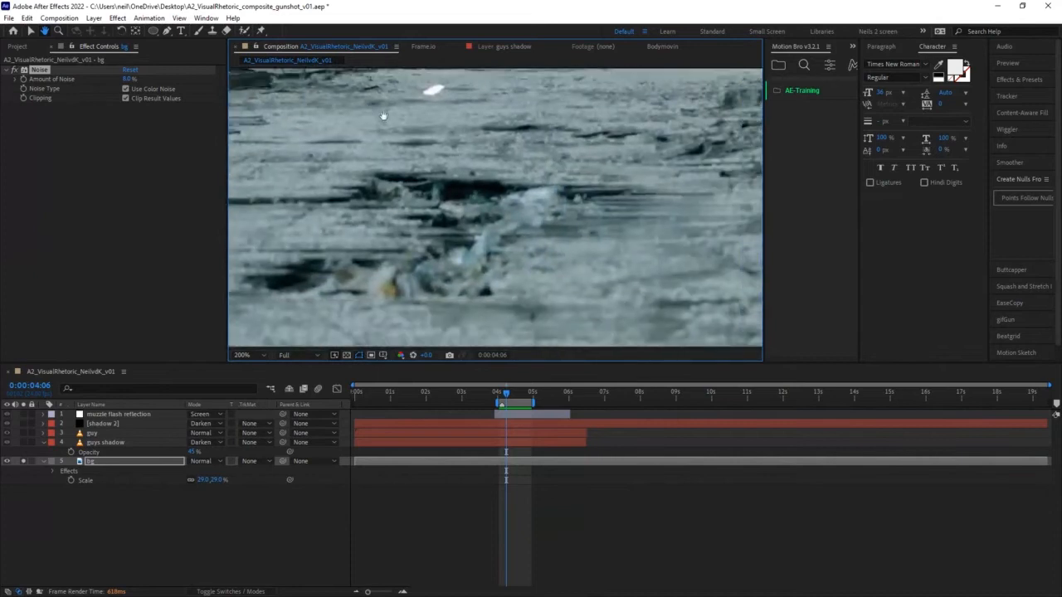
{"action": "left_click", "coordinate": [23, 461]}
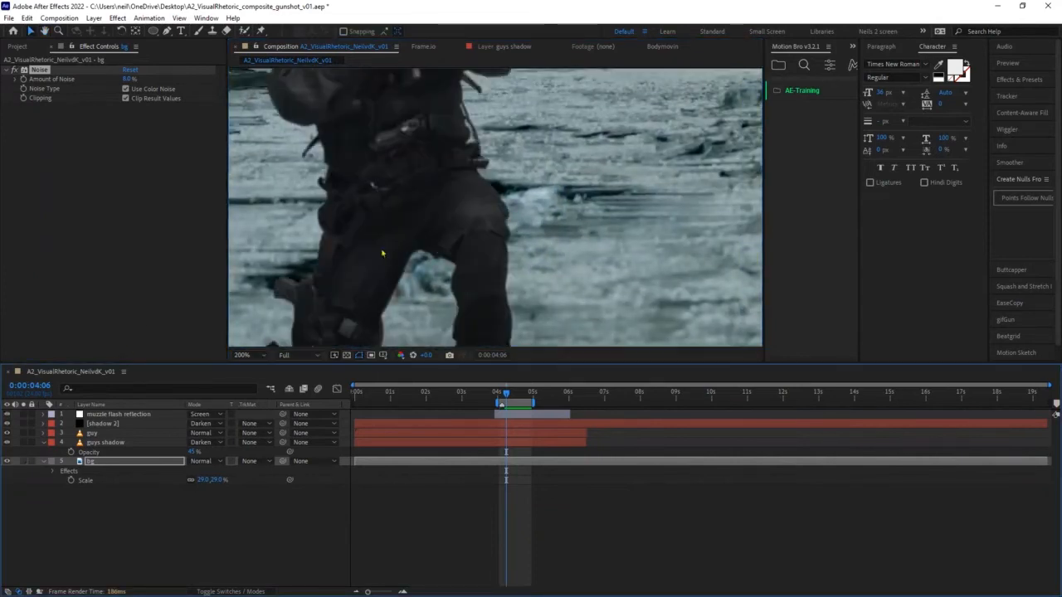
{"action": "left_click_drag", "start_coordinate": [389, 217], "coordinate": [514, 305]}
{"action": "left_click_drag", "start_coordinate": [501, 206], "coordinate": [488, 258]}
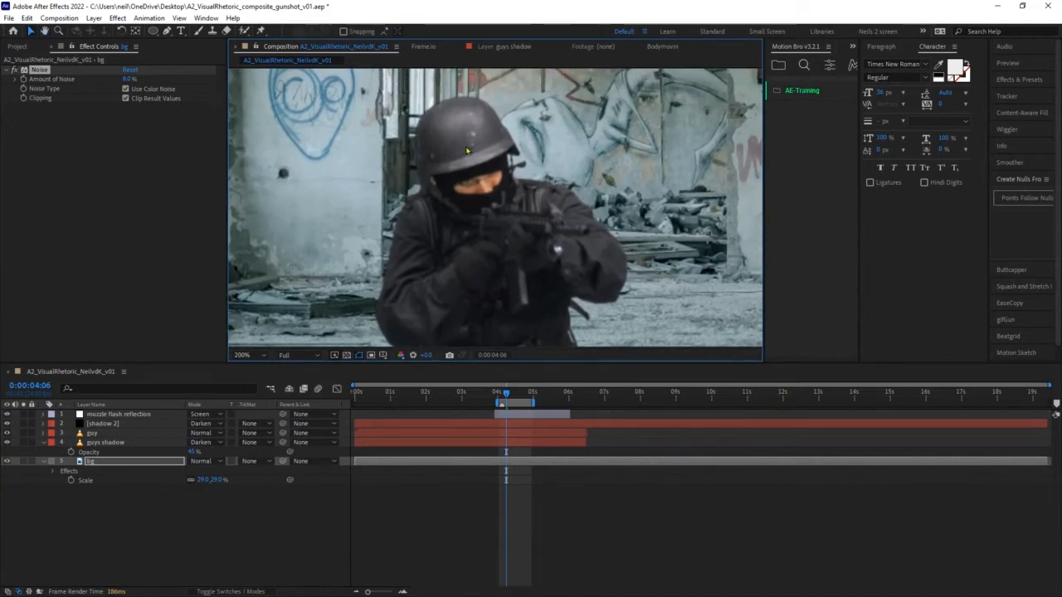
{"action": "left_click_drag", "start_coordinate": [467, 151], "coordinate": [292, 186]}
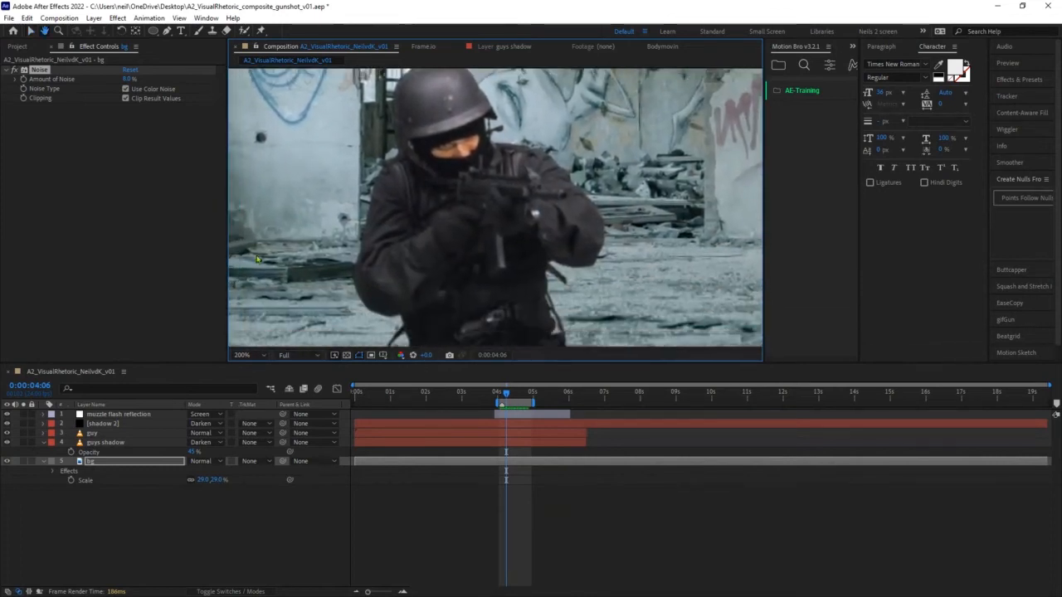
- Apply Gaussian Blur to the bg layer and set its Blurriness to 3.0
{"action": "left_click", "coordinate": [138, 452]}
{"action": "left_click", "coordinate": [136, 463]}
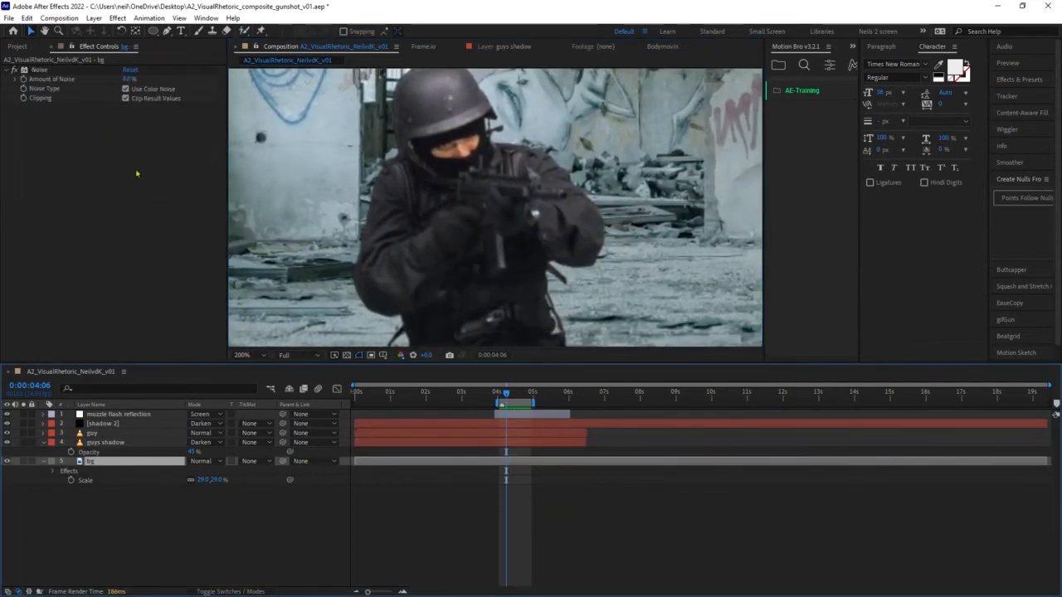
{"action": "left_click", "coordinate": [118, 19]}
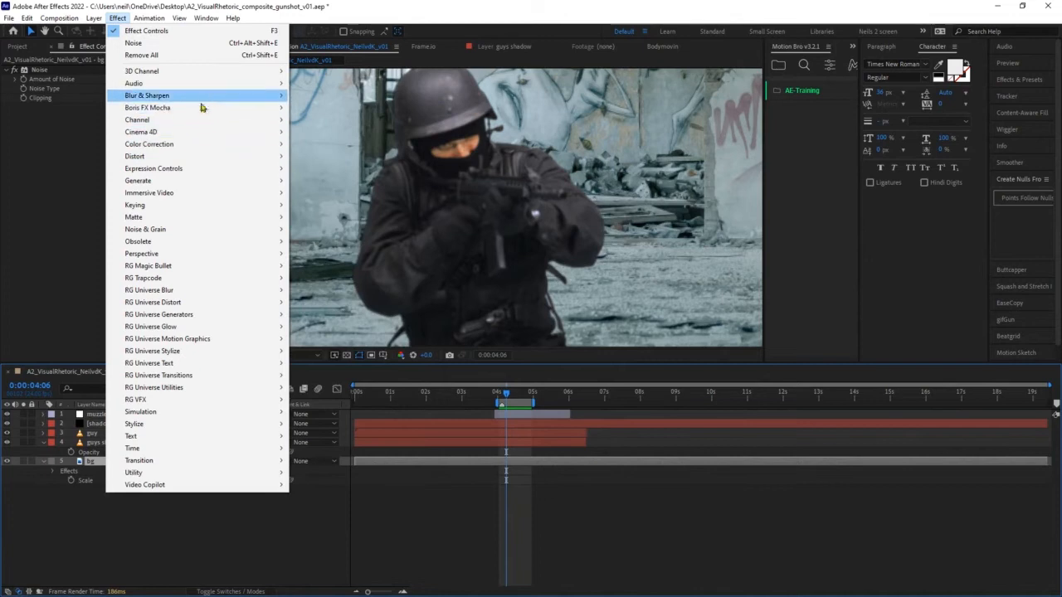
{"action": "mouse_move", "coordinate": [211, 98]}
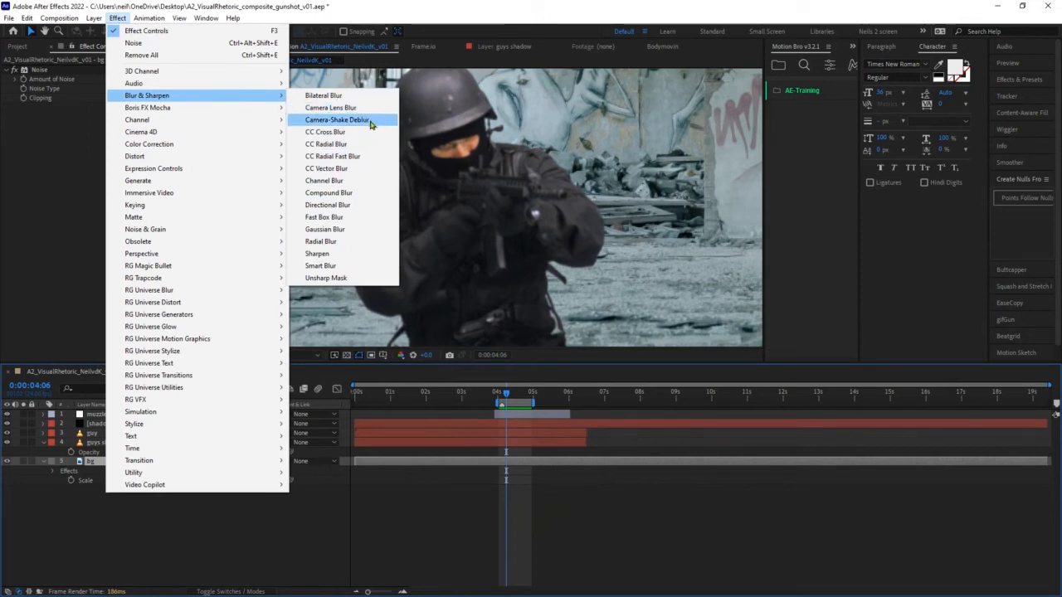
{"action": "left_click", "coordinate": [364, 239]}
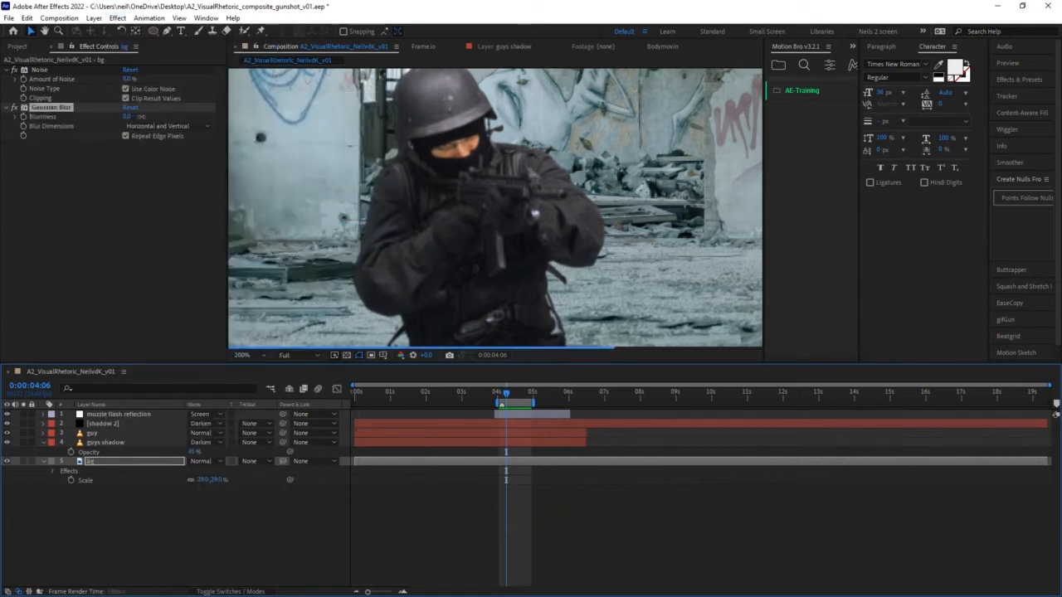
{"action": "left_click_drag", "start_coordinate": [141, 117], "coordinate": [153, 116]}
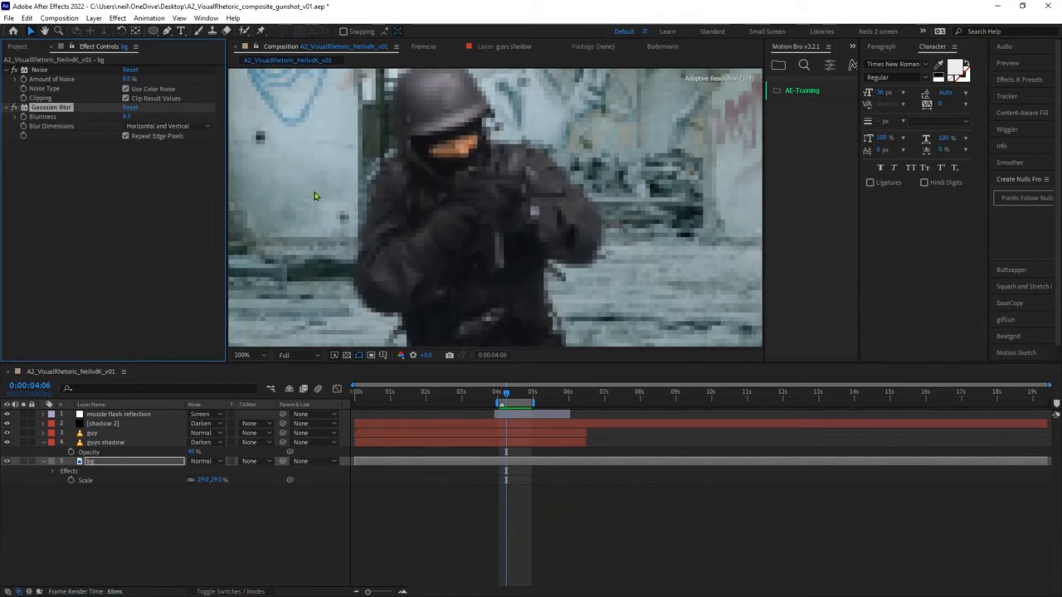
{"action": "left_click_drag", "start_coordinate": [324, 201], "coordinate": [194, 194]}
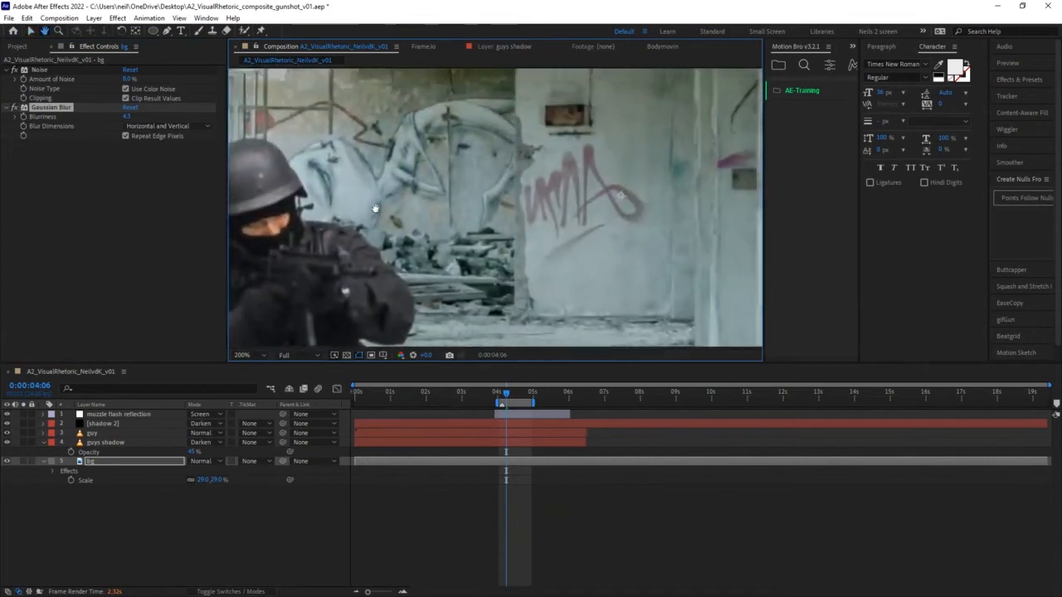
{"action": "left_click_drag", "start_coordinate": [375, 208], "coordinate": [346, 211]}
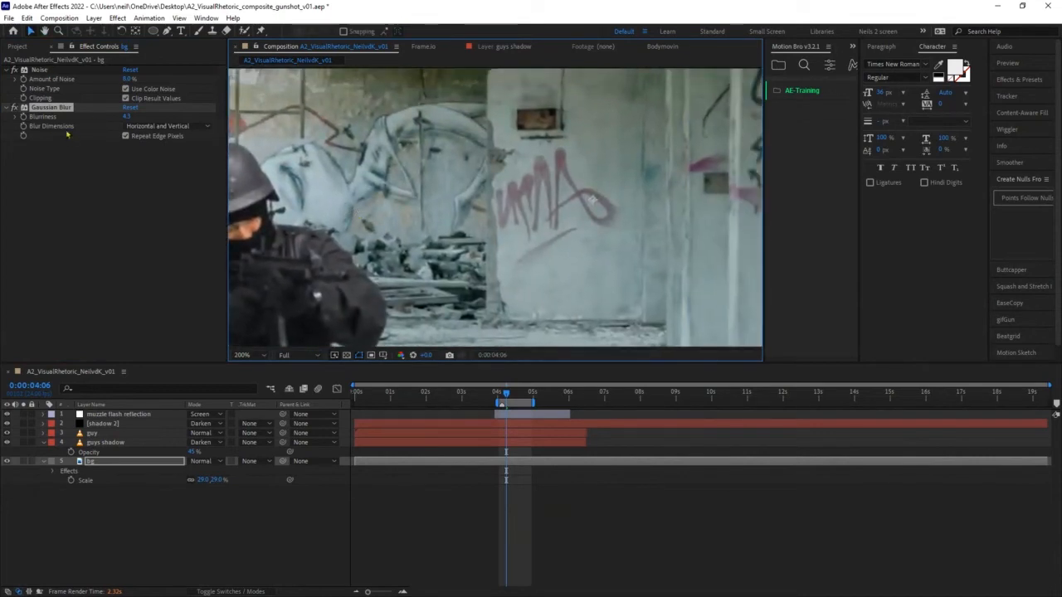
{"action": "left_click_drag", "start_coordinate": [127, 117], "coordinate": [191, 125]}
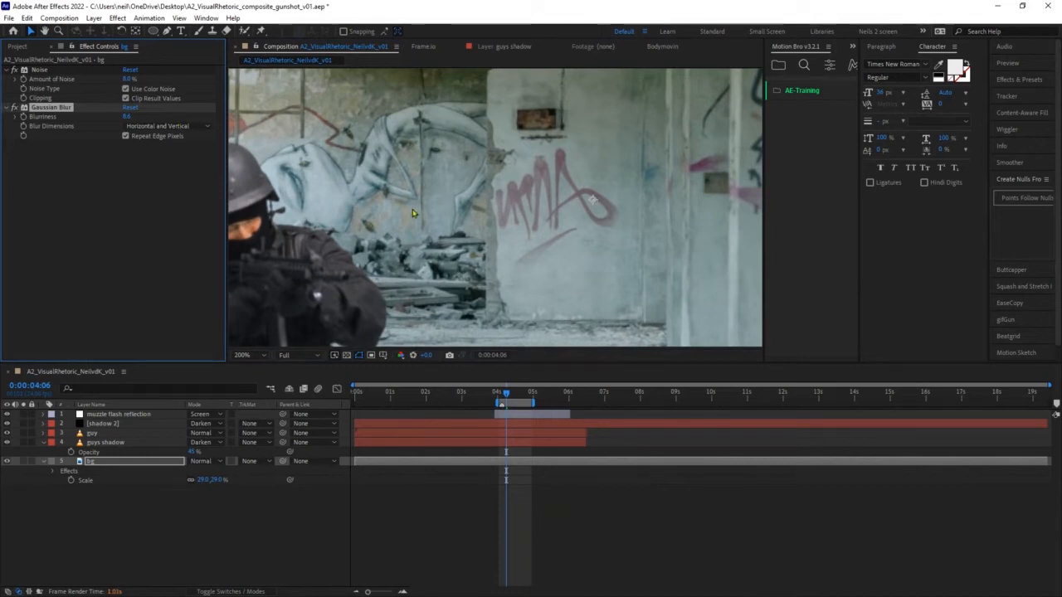
{"action": "left_click_drag", "start_coordinate": [126, 118], "coordinate": [92, 120]}
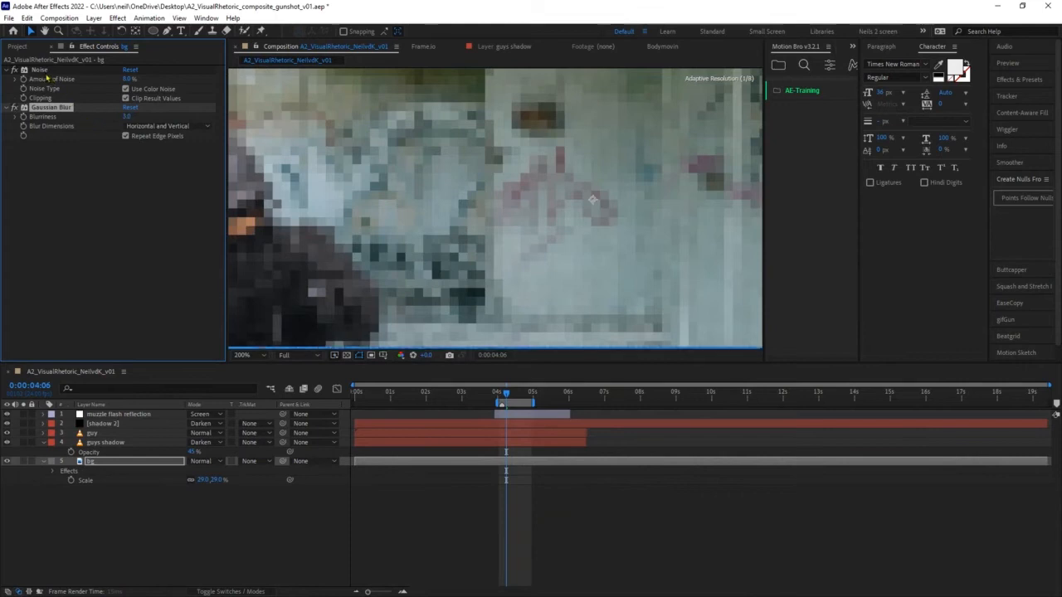
- Reorder the bg effects so Noise comes after Gaussian Blur, and check the full composite at 0:00:04:03
{"action": "left_click_drag", "start_coordinate": [40, 71], "coordinate": [53, 125]}
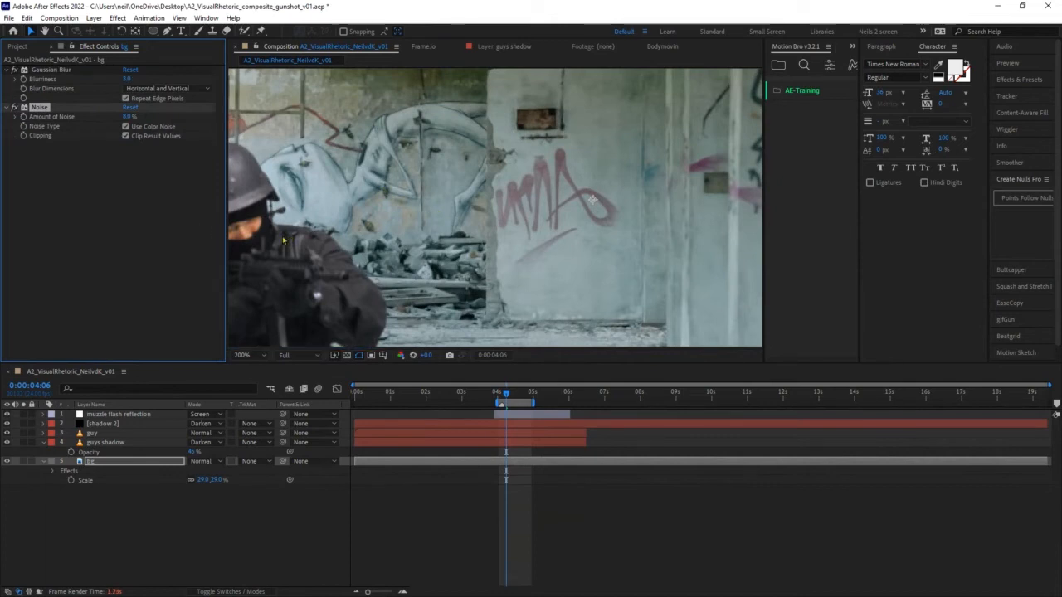
{"action": "left_click", "coordinate": [55, 73]}
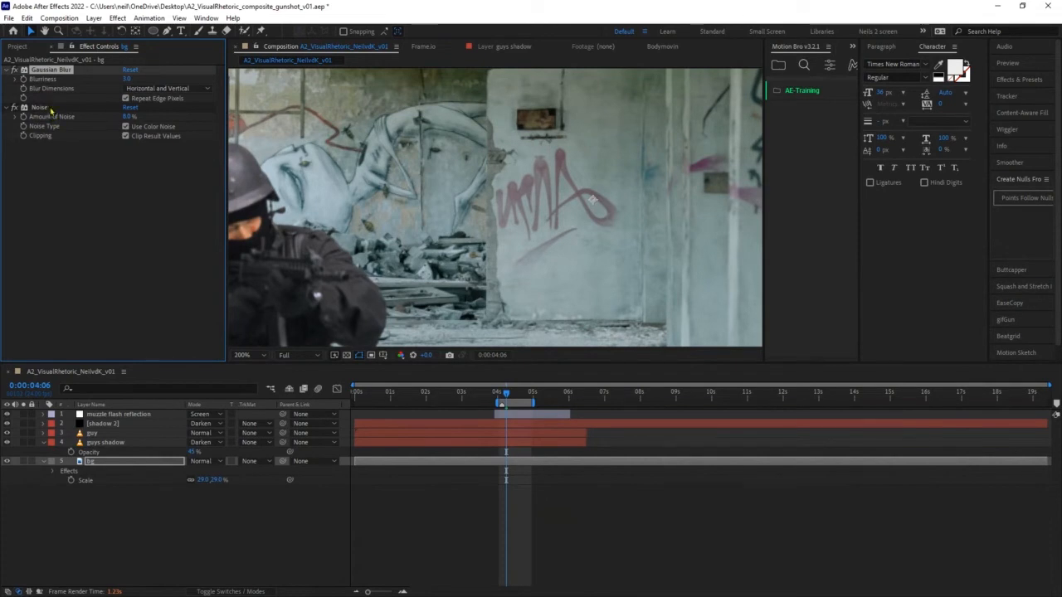
{"action": "scroll", "coordinate": [340, 114], "scroll_direction": "down", "scroll_amount": 4}
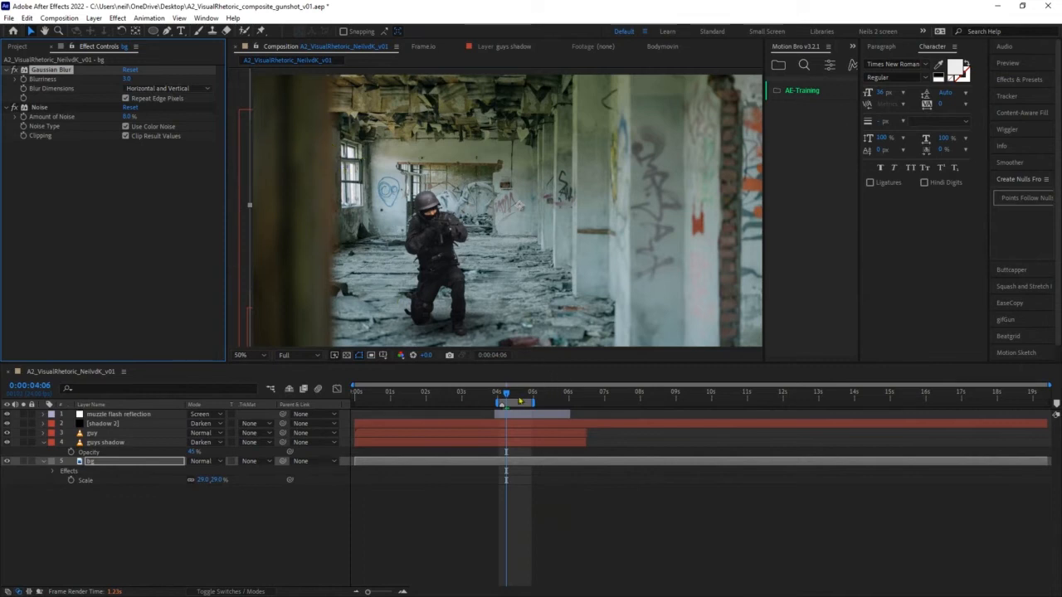
{"action": "left_click_drag", "start_coordinate": [509, 396], "coordinate": [505, 397]}
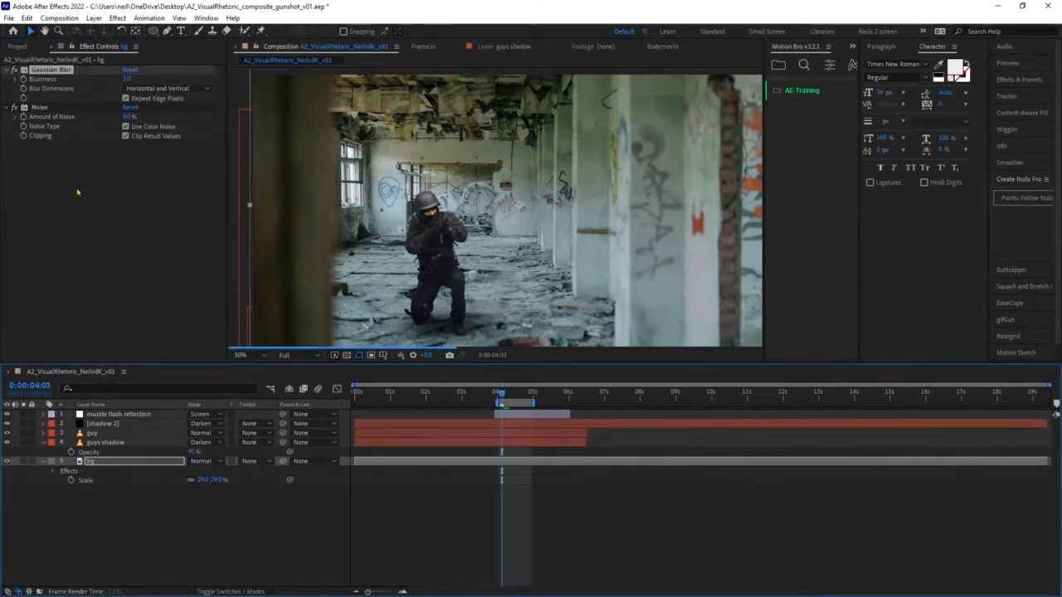
- Import the FLOWERS cleared Photoshop file from the Desktop as Composition - Retain Layer Sizes with Editable Layer Styles
{"action": "left_click", "coordinate": [18, 47]}
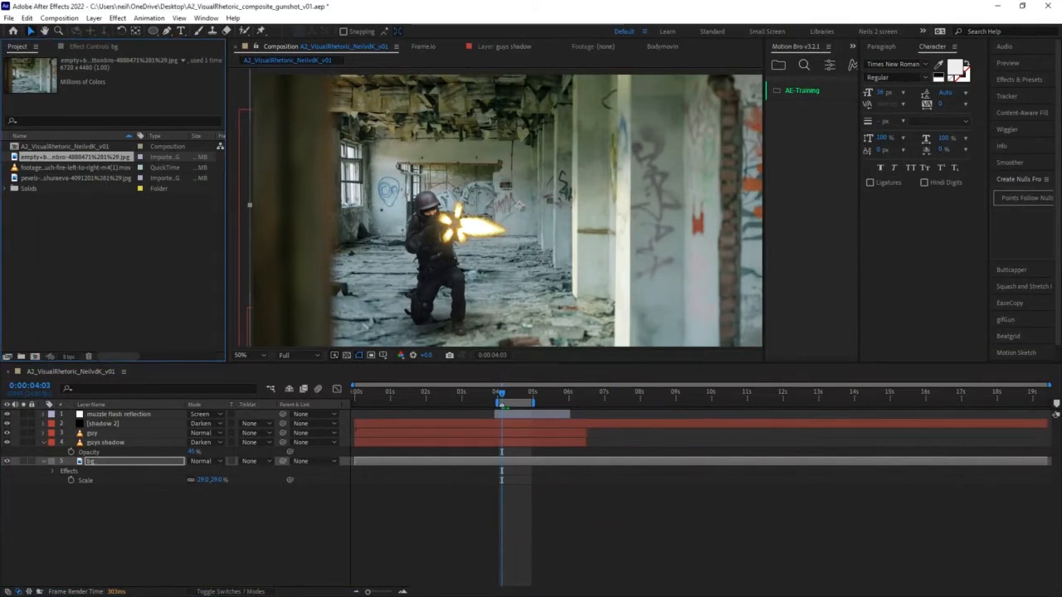
{"action": "left_click", "coordinate": [141, 244]}
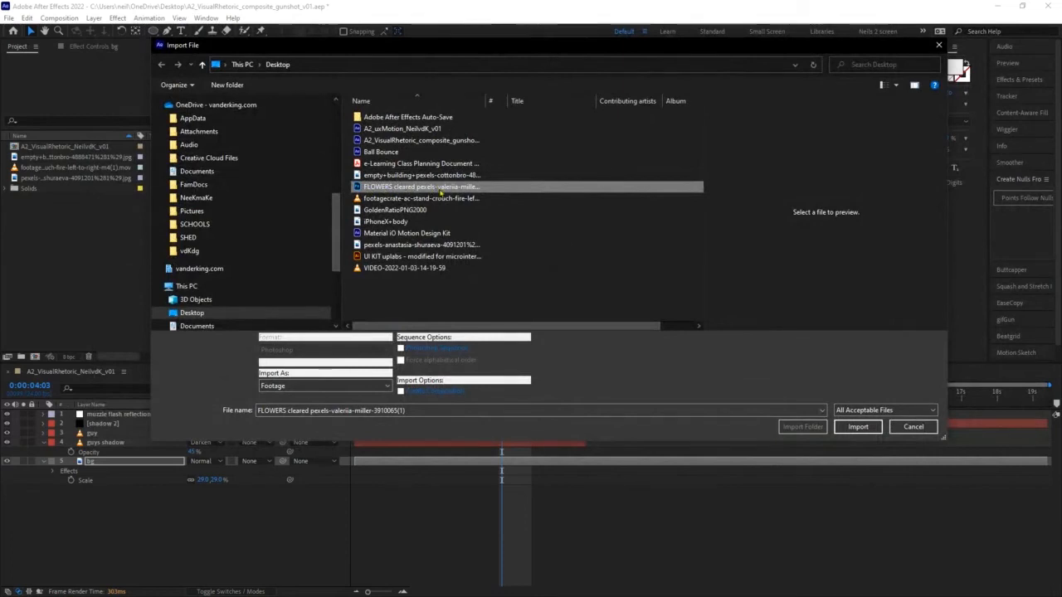
{"action": "left_click", "coordinate": [361, 387]}
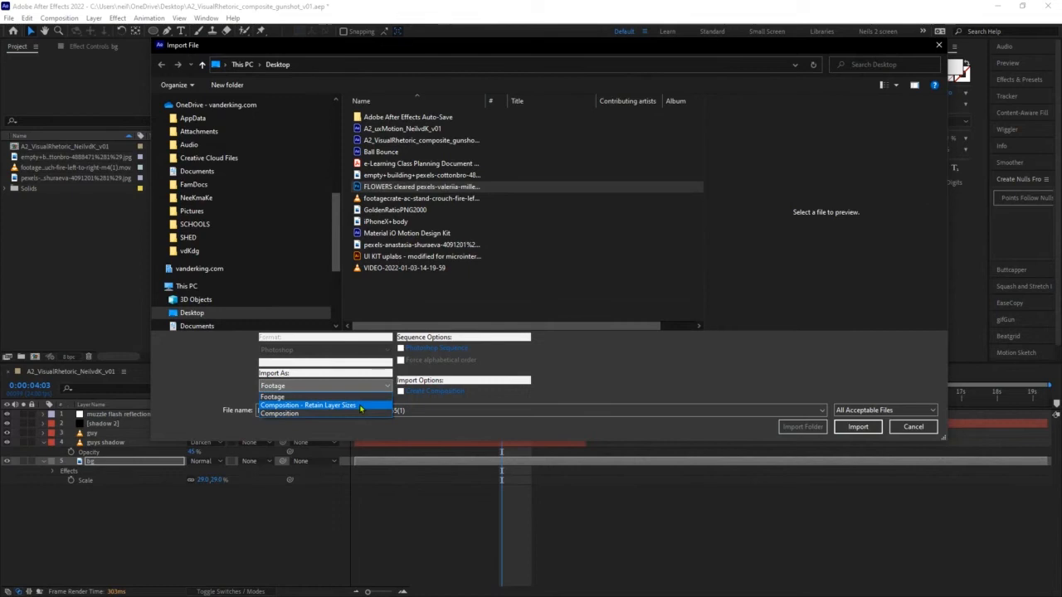
{"action": "left_click", "coordinate": [361, 405]}
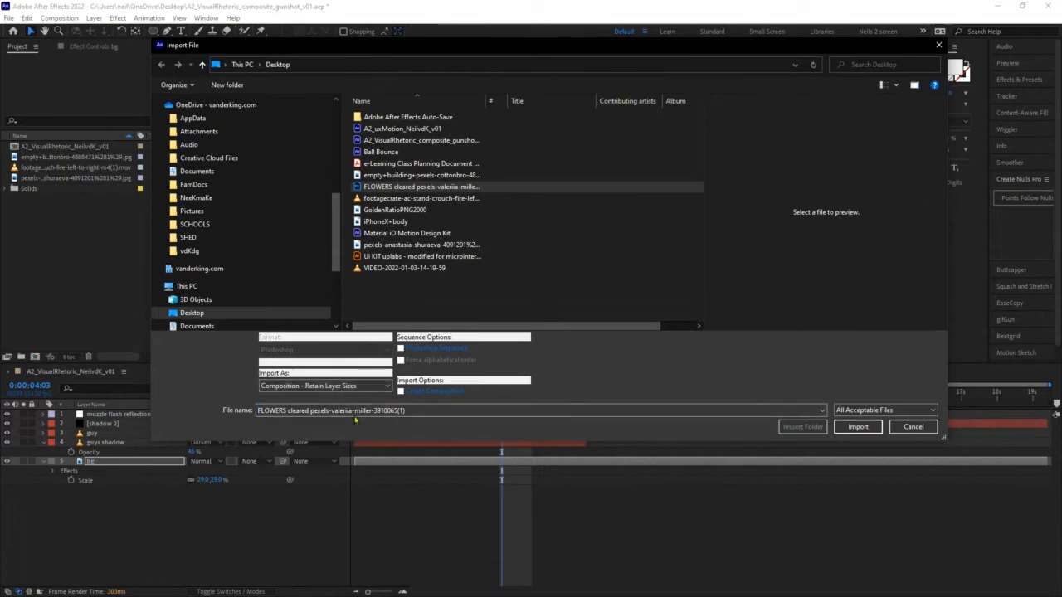
{"action": "left_click", "coordinate": [446, 410]}
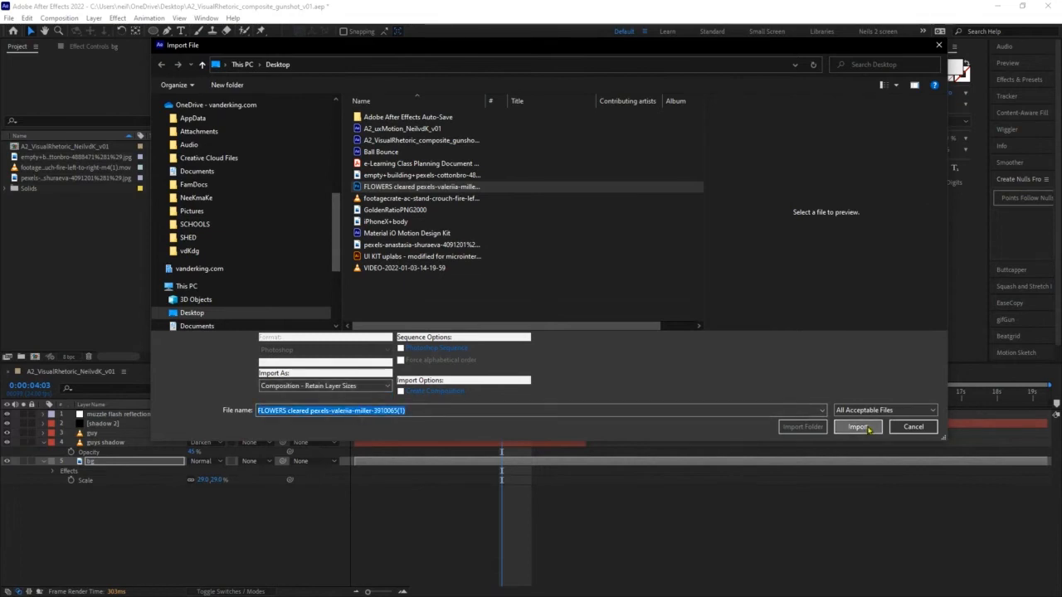
{"action": "key", "text": "Return"}
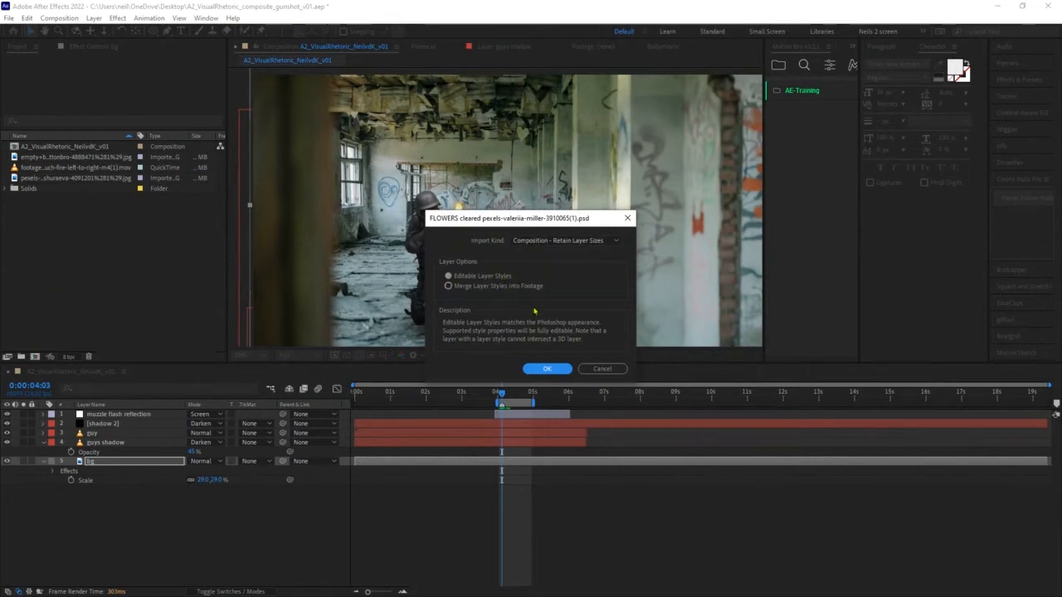
{"action": "left_click", "coordinate": [548, 369]}
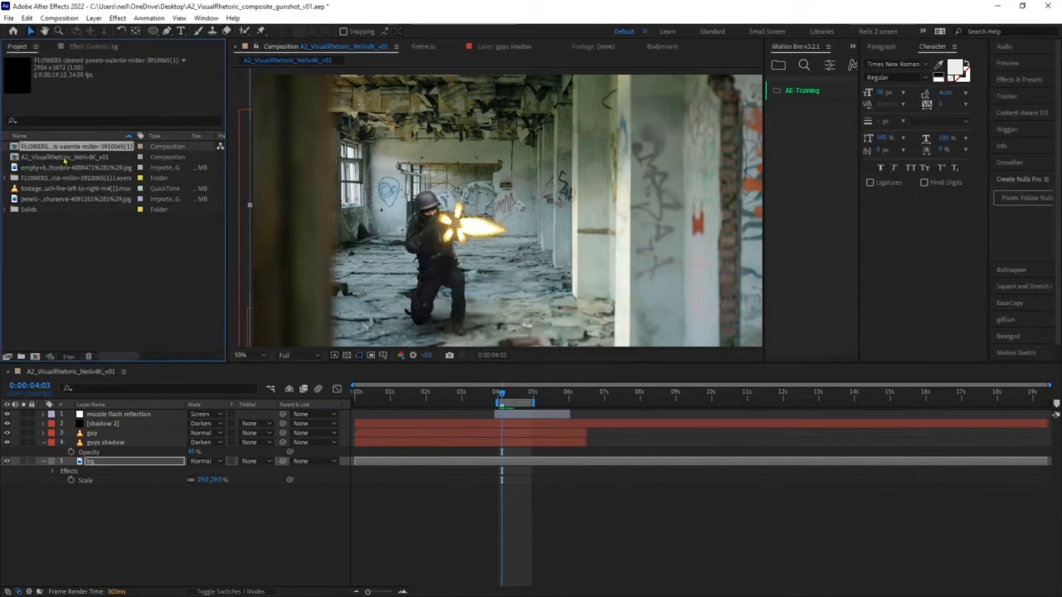
- Open the imported FLOWERS composition to examine the whole bouquet, and return to the main gunshot composition
{"action": "double_click", "coordinate": [14, 147]}
{"action": "left_click", "coordinate": [16, 167]}
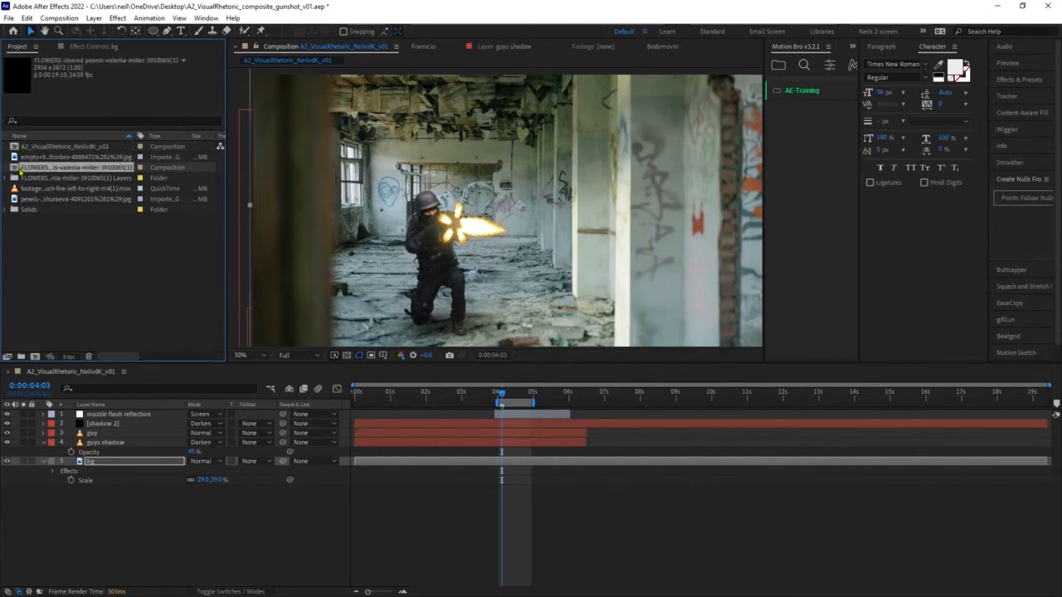
{"action": "double_click", "coordinate": [13, 168]}
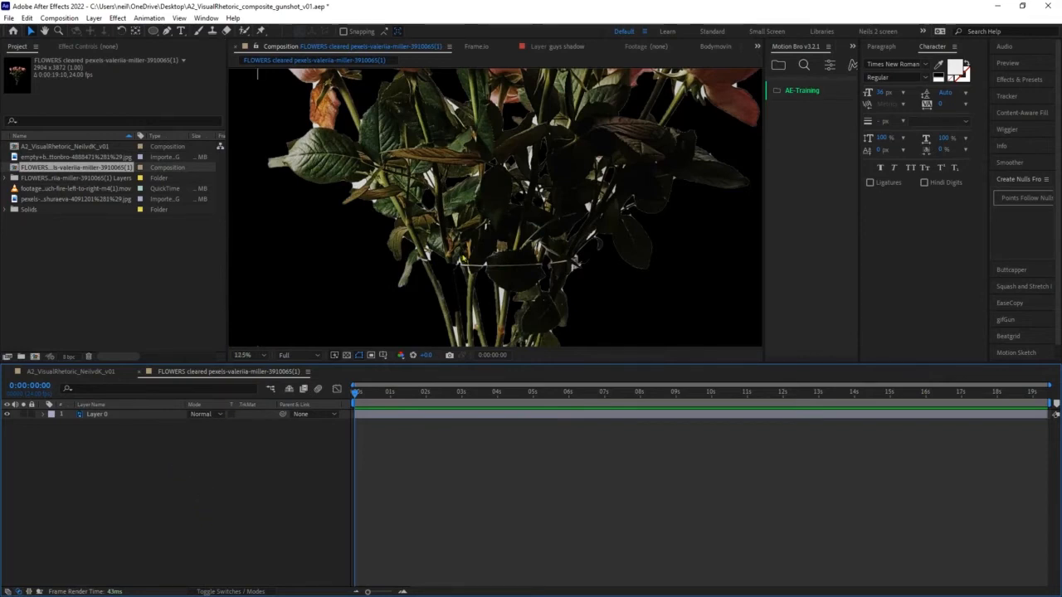
{"action": "scroll", "coordinate": [322, 266], "scroll_direction": "down", "scroll_amount": 4}
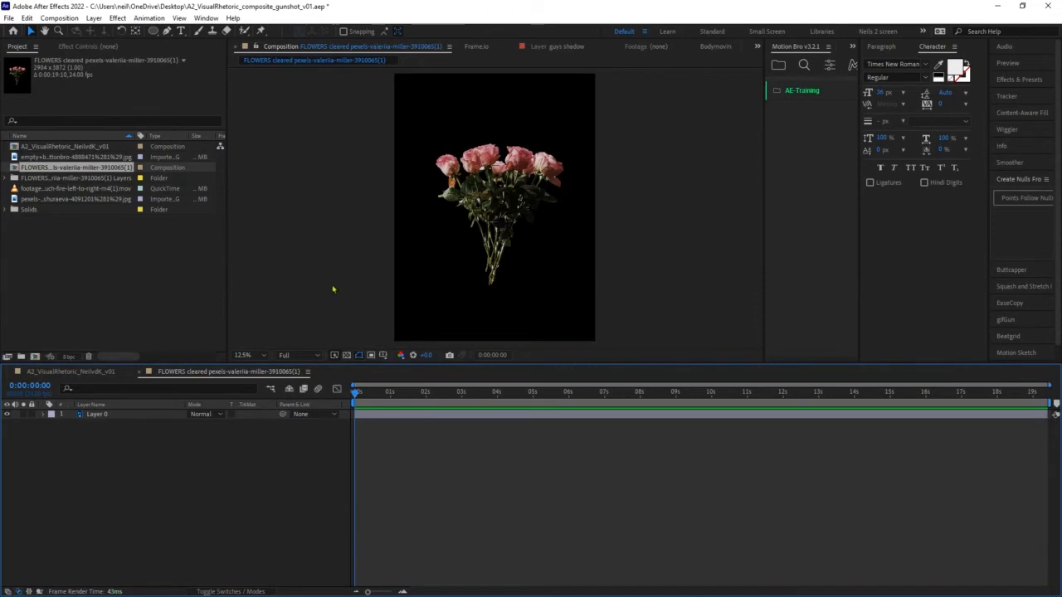
{"action": "left_click", "coordinate": [95, 373]}
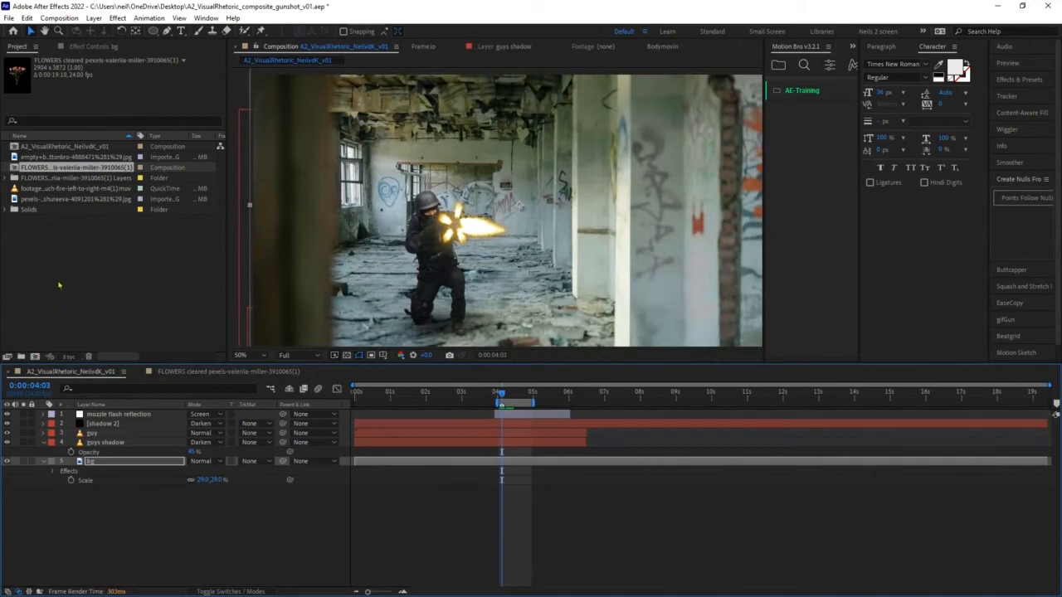
- Open the FLOWERS composition and expand its Layers folder to examine the bouquet and its imported Photoshop layer
{"action": "left_click", "coordinate": [208, 372]}
{"action": "scroll", "coordinate": [329, 284], "scroll_direction": "down", "scroll_amount": 2}
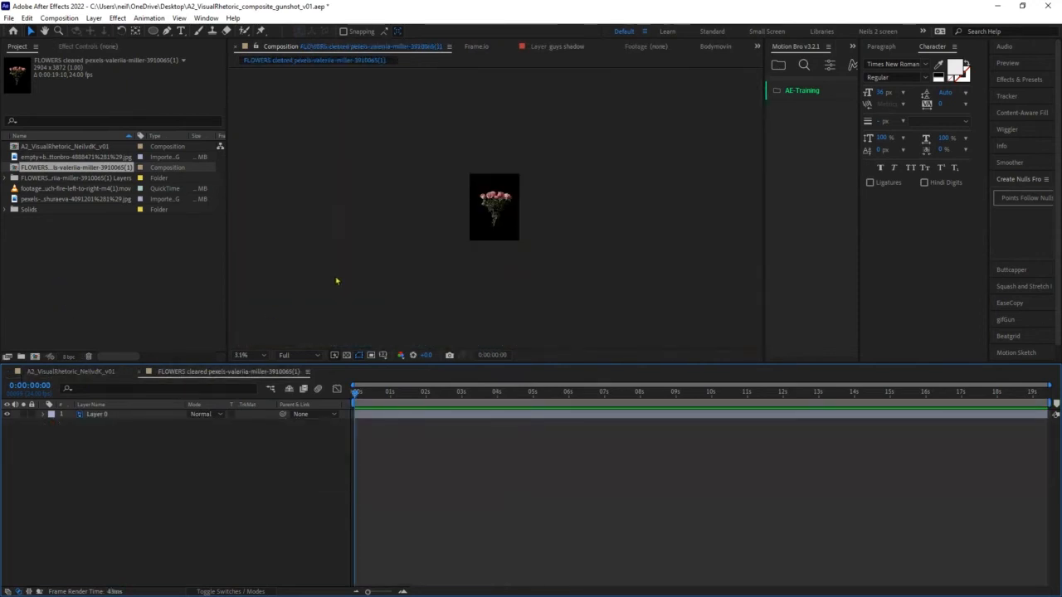
{"action": "scroll", "coordinate": [336, 282], "scroll_direction": "up", "scroll_amount": 1}
{"action": "scroll", "coordinate": [337, 282], "scroll_direction": "up", "scroll_amount": 1}
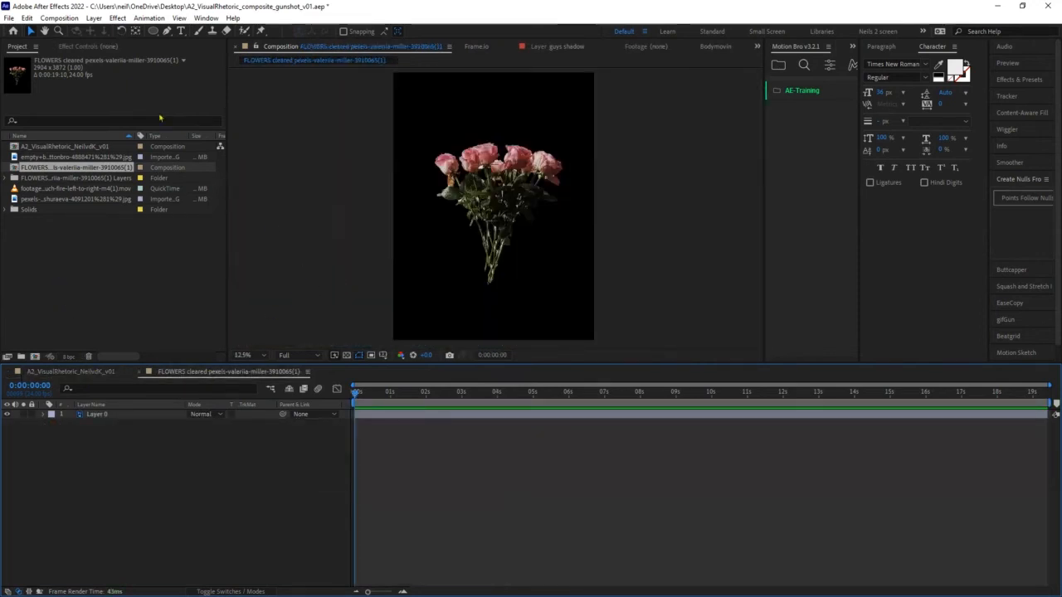
{"action": "left_click", "coordinate": [7, 179]}
{"action": "left_click", "coordinate": [41, 177]}
{"action": "left_click", "coordinate": [42, 169]}
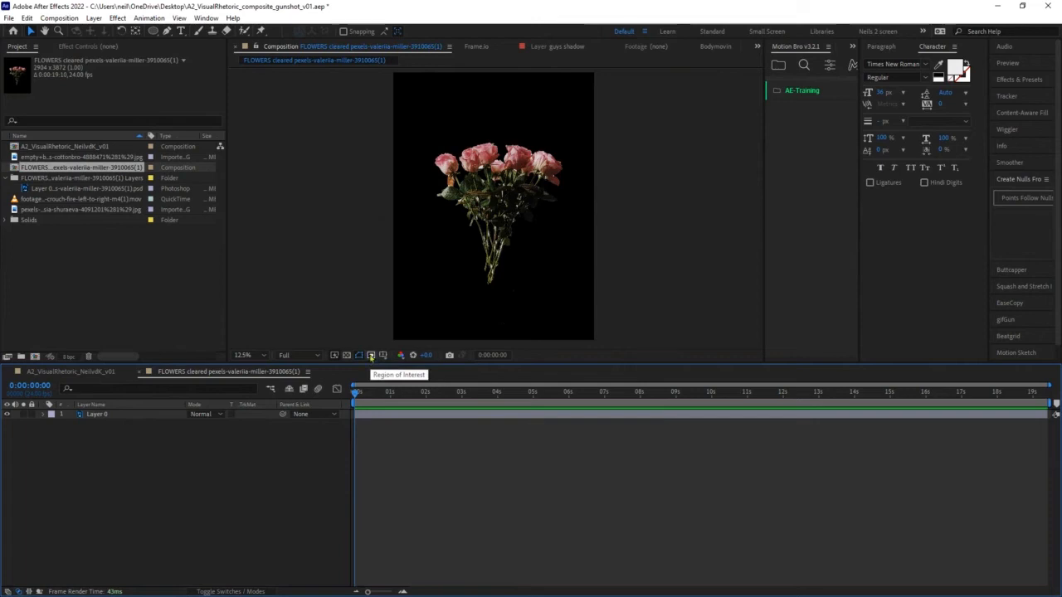
- Crop the FLOWERS composition to a region of interest drawn closely around the bouquet, about 1920 x 2168 px
{"action": "left_click", "coordinate": [370, 355]}
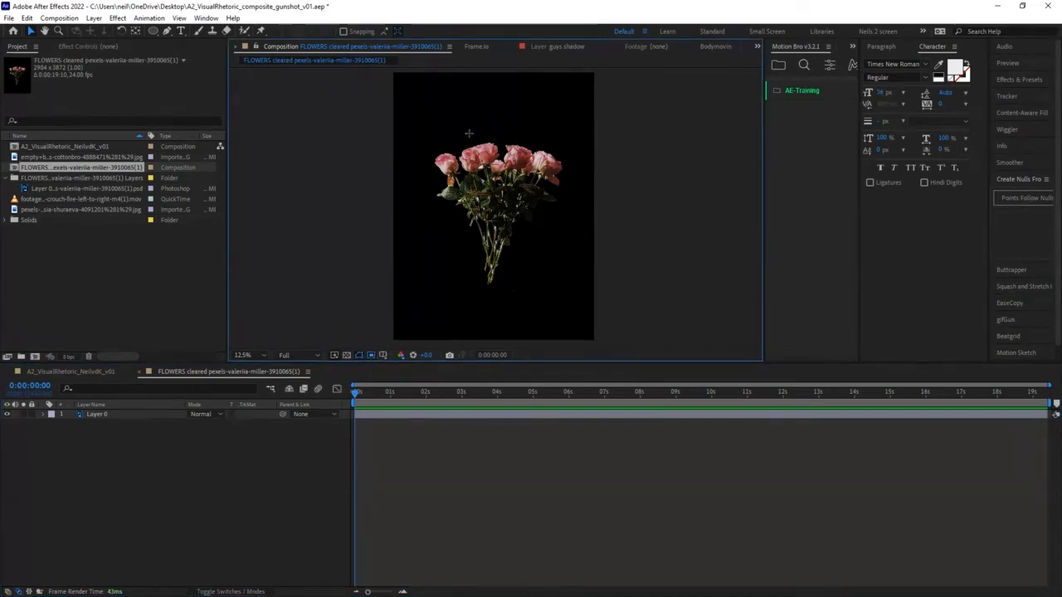
{"action": "mouse_move", "coordinate": [430, 137]}
{"action": "left_mouse_down"}
{"action": "mouse_move", "coordinate": [555, 258]}
{"action": "mouse_move", "coordinate": [568, 290]}
{"action": "left_mouse_up"}
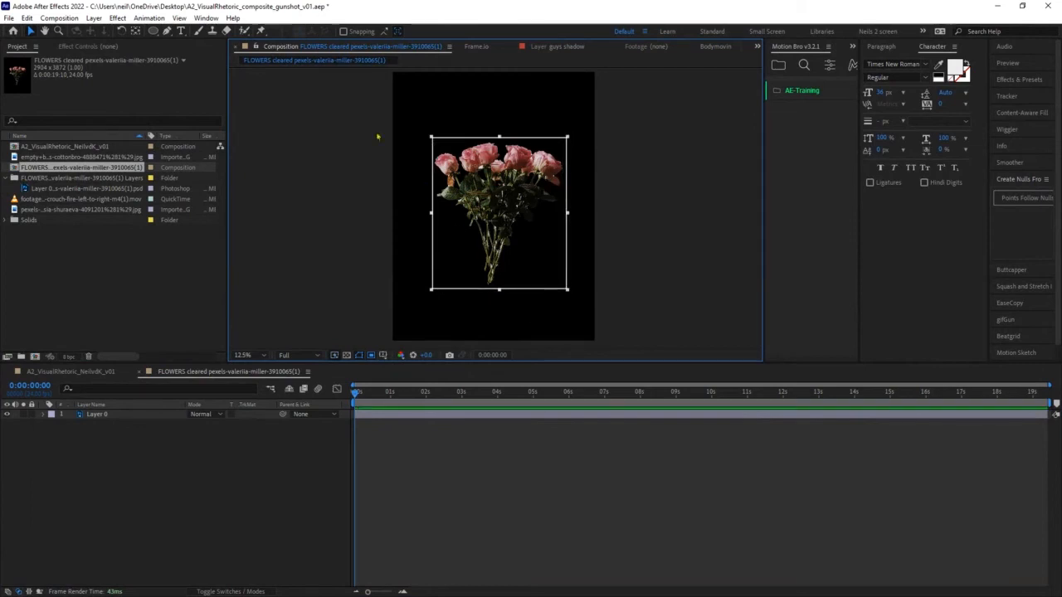
{"action": "left_click", "coordinate": [60, 18]}
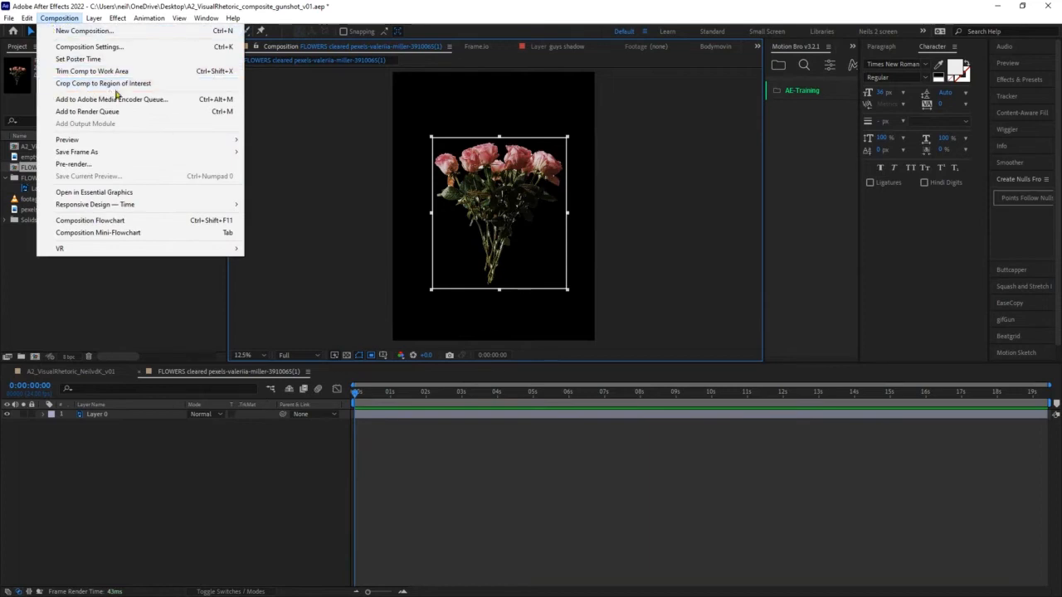
{"action": "left_click", "coordinate": [171, 84]}
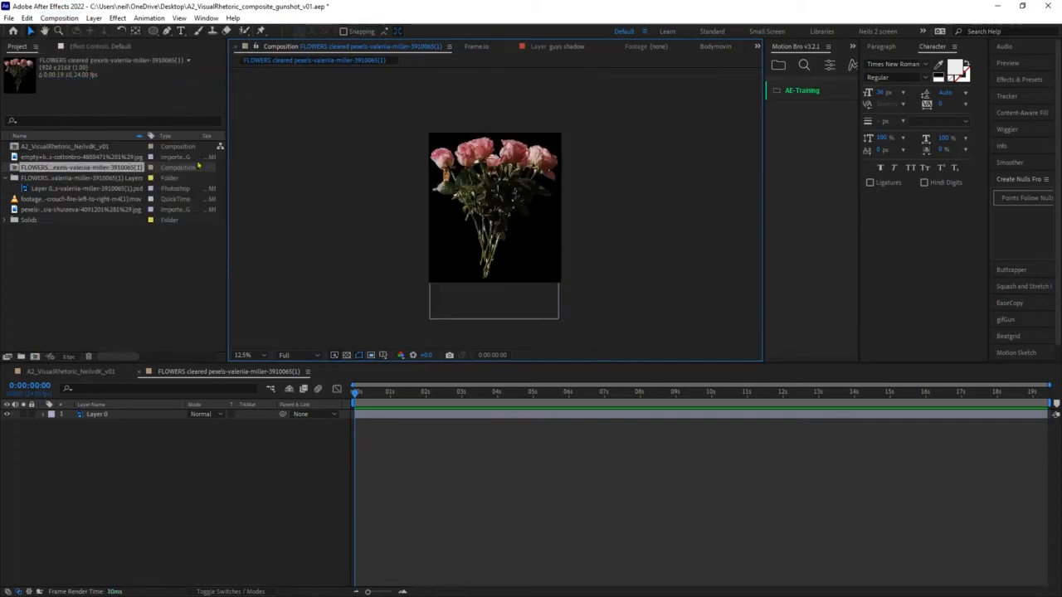
- Add the cropped FLOWERS composition as the top layer of the main gunshot composition
{"action": "left_click", "coordinate": [71, 371]}
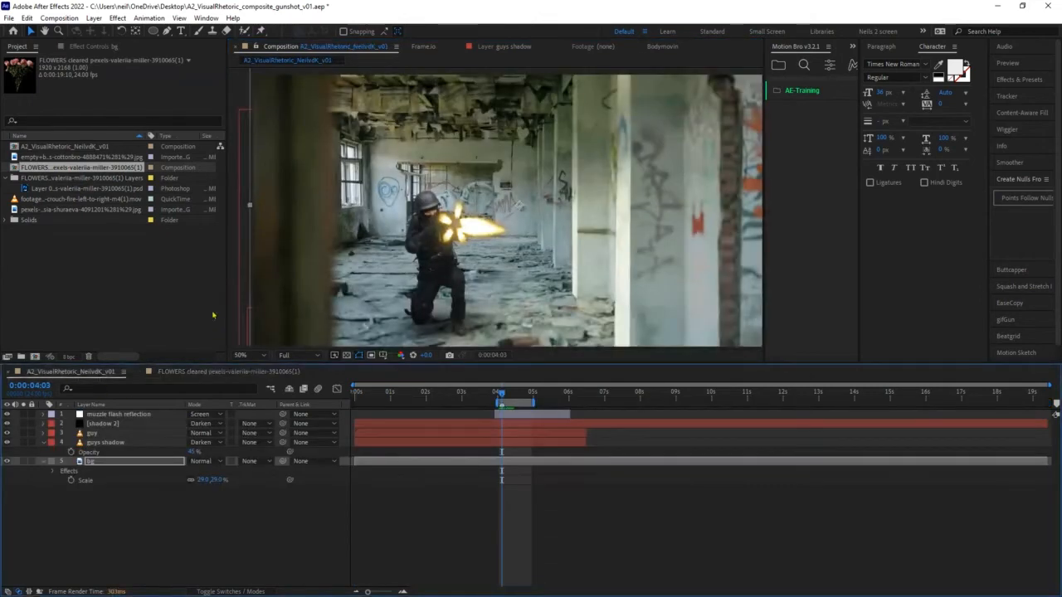
{"action": "left_click", "coordinate": [21, 170]}
{"action": "left_click_drag", "start_coordinate": [488, 219], "coordinate": [483, 219]}
{"action": "scroll", "coordinate": [499, 259], "scroll_direction": "down", "scroll_amount": 2}
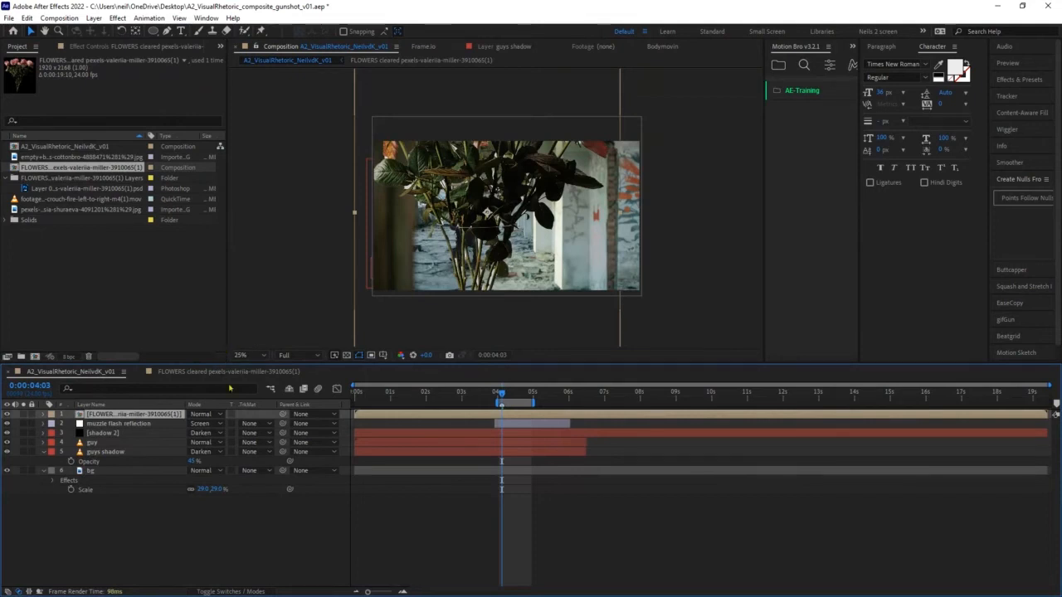
- Rotate the flowers layer clockwise so the blooms point away from the soldier, and scale it to 28%
{"action": "key", "text": "r"}
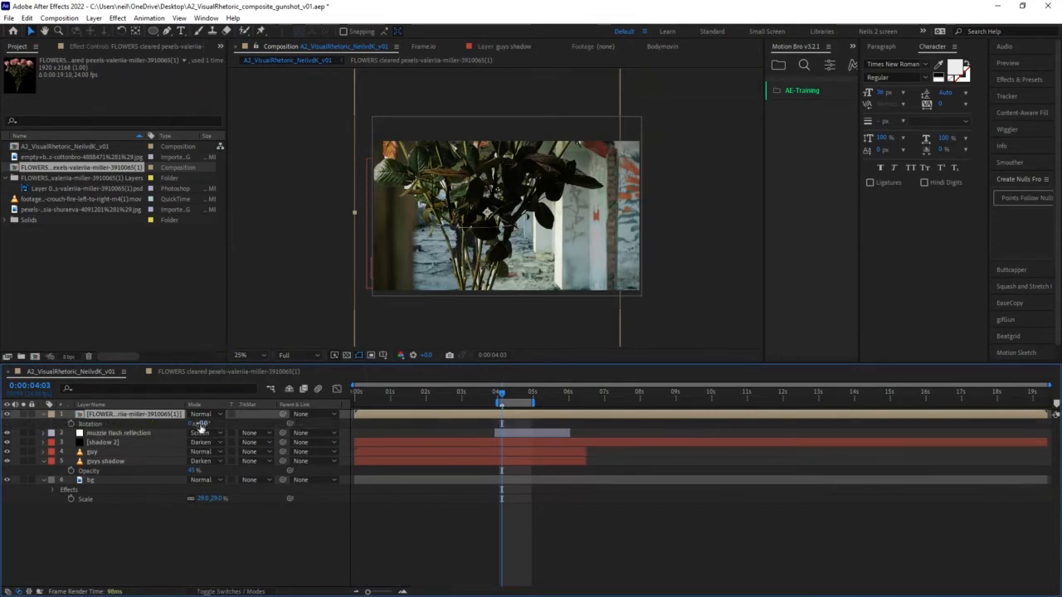
{"action": "left_click_drag", "start_coordinate": [203, 426], "coordinate": [163, 425]}
{"action": "key", "text": "s"}
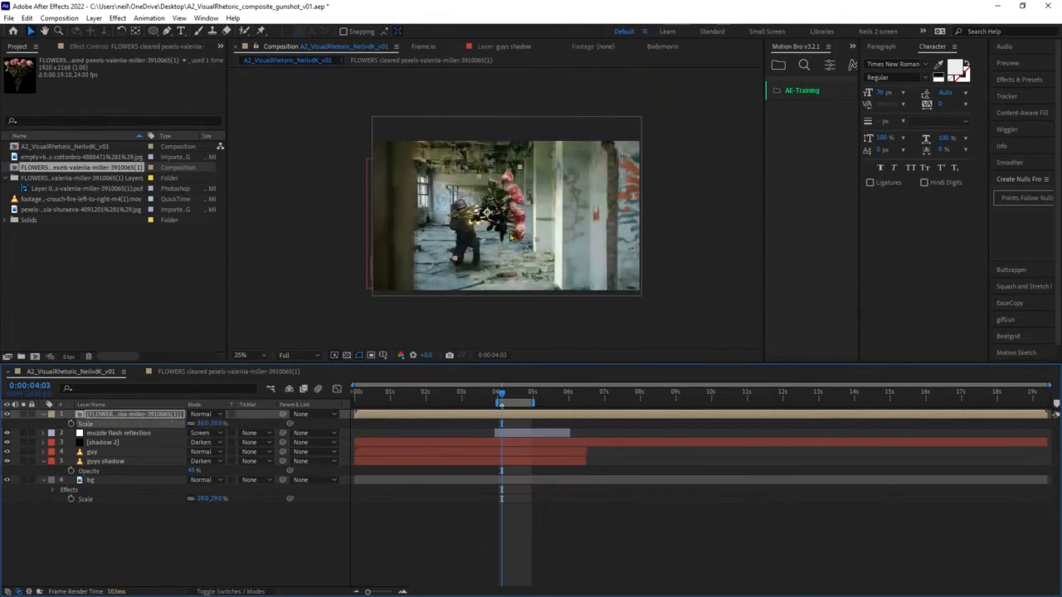
- Position the flowers with their stems at the gun's muzzle, and adjust the layer to 30% scale and about 85° rotation
{"action": "left_click_drag", "start_coordinate": [490, 213], "coordinate": [515, 211]}
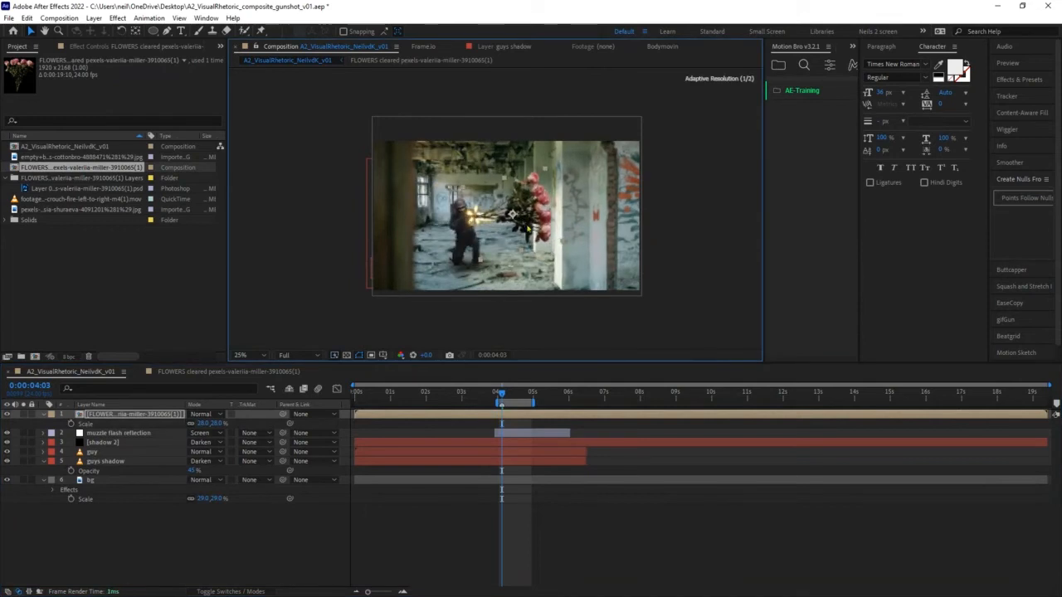
{"action": "scroll", "coordinate": [502, 314], "scroll_direction": "up", "scroll_amount": 2}
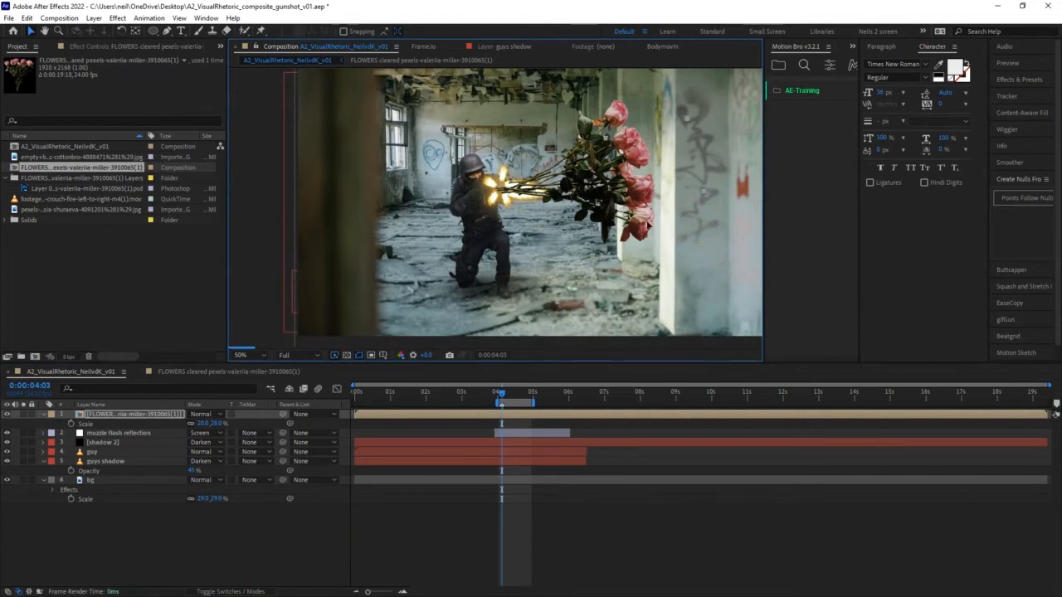
{"action": "mouse_move", "coordinate": [596, 199]}
{"action": "left_mouse_down"}
{"action": "mouse_move", "coordinate": [612, 201]}
{"action": "mouse_move", "coordinate": [598, 196]}
{"action": "left_mouse_up"}
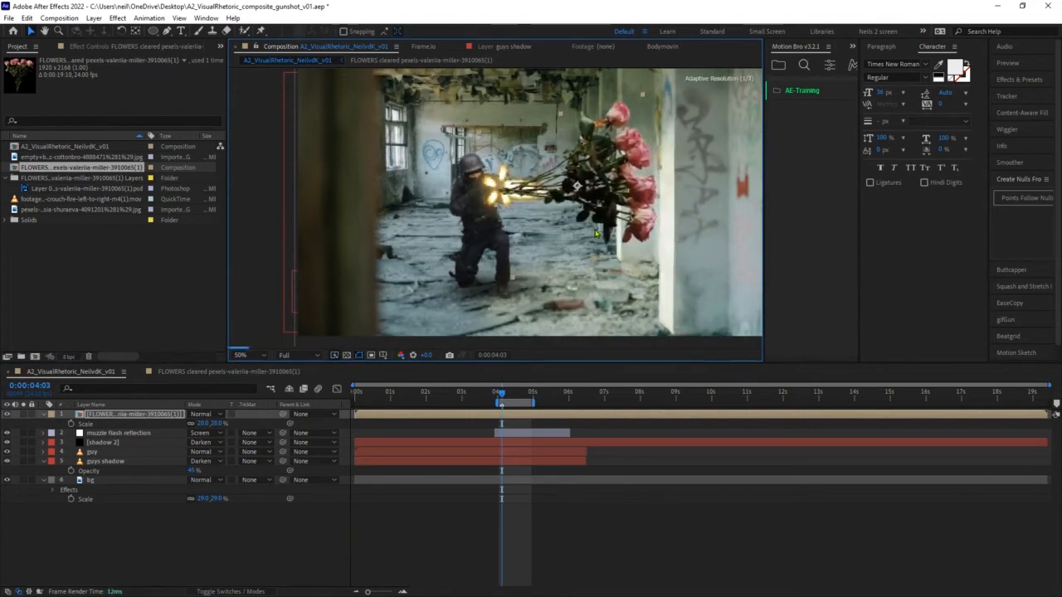
{"action": "mouse_move", "coordinate": [215, 425]}
{"action": "left_mouse_down"}
{"action": "mouse_move", "coordinate": [209, 434]}
{"action": "mouse_move", "coordinate": [218, 434]}
{"action": "left_mouse_up"}
{"action": "key", "text": "shift+r"}
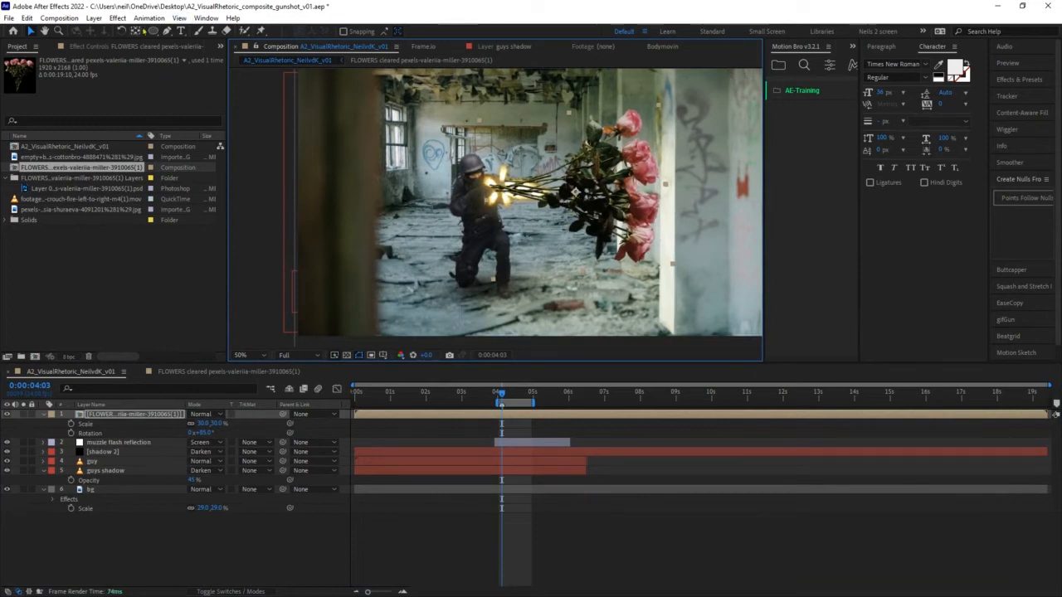
- Move the flowers layer's anchor point to the stem ends at the muzzle and scale the layer to 21%
{"action": "left_click", "coordinate": [133, 34]}
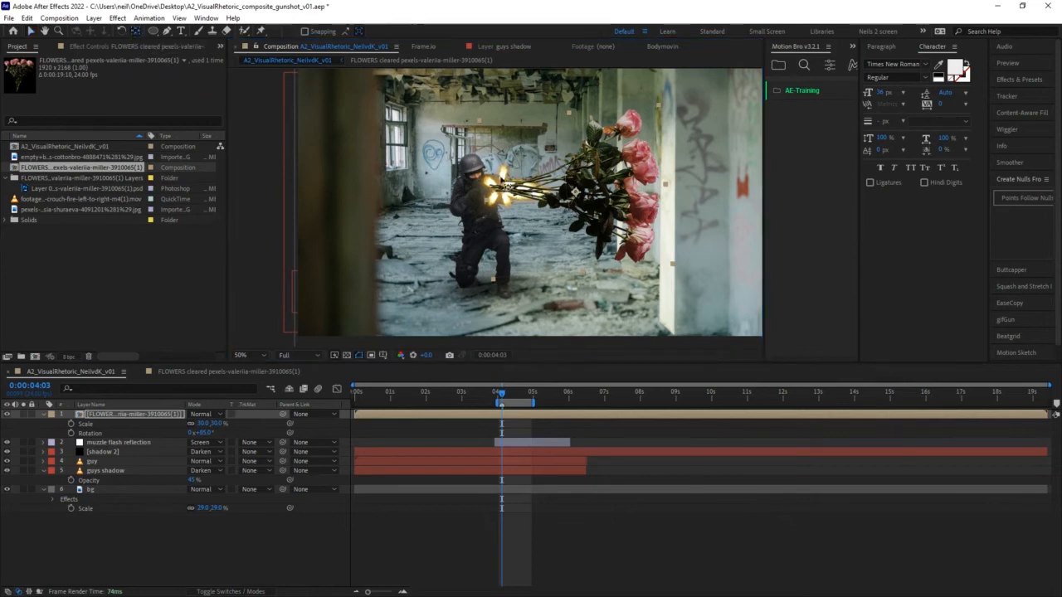
{"action": "left_click_drag", "start_coordinate": [575, 192], "coordinate": [503, 203]}
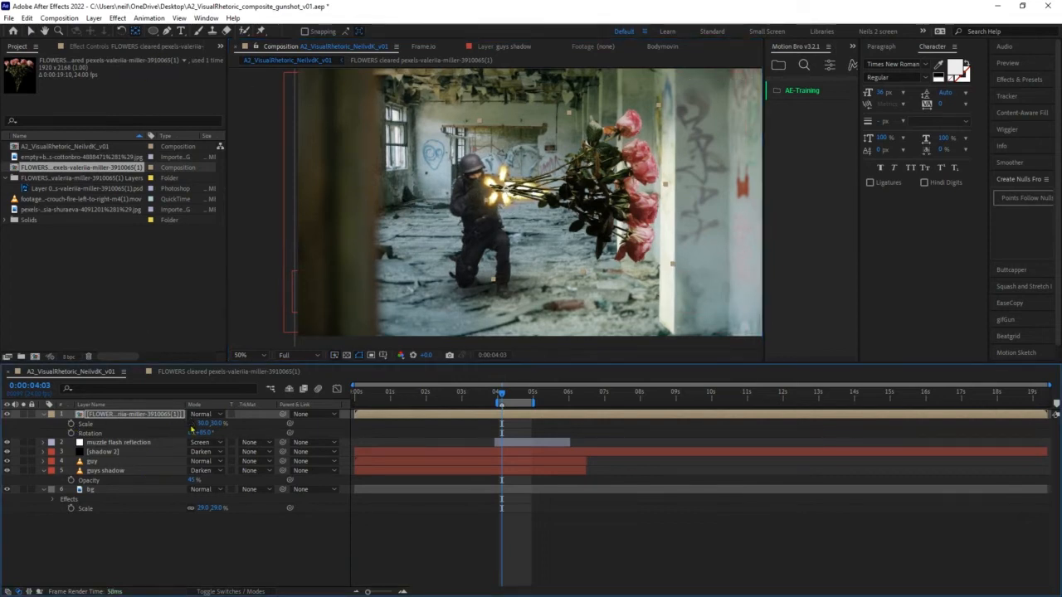
{"action": "mouse_move", "coordinate": [215, 426]}
{"action": "left_mouse_down"}
{"action": "mouse_move", "coordinate": [194, 432]}
{"action": "mouse_move", "coordinate": [204, 425]}
{"action": "left_mouse_up"}
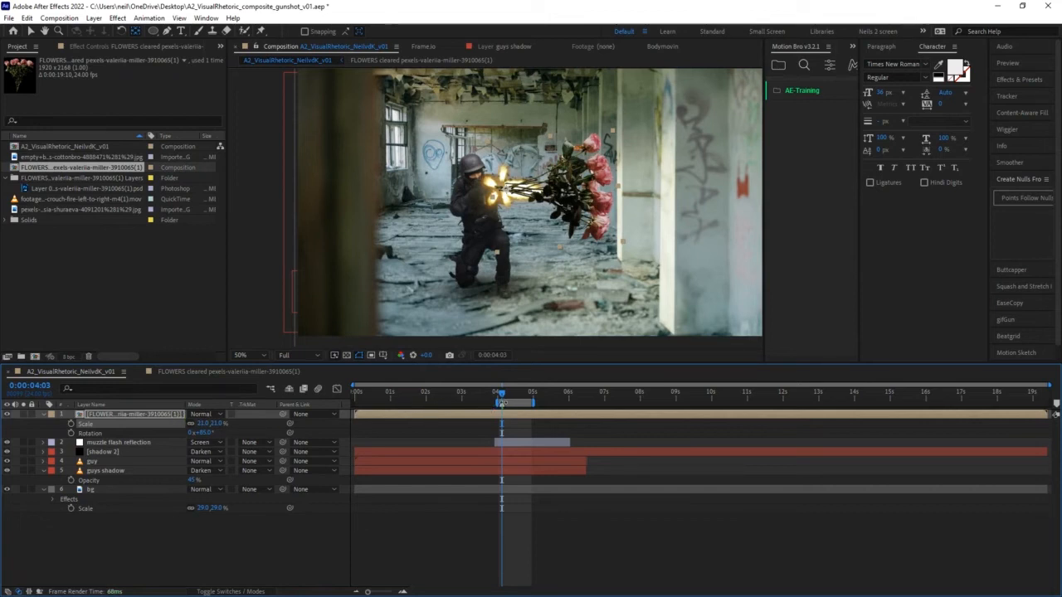
- Extend the work area around the muzzle flash, from about 0:00:03:14 to 0:00:05:14
{"action": "key", "text": "equal"}
{"action": "key", "text": "equal"}
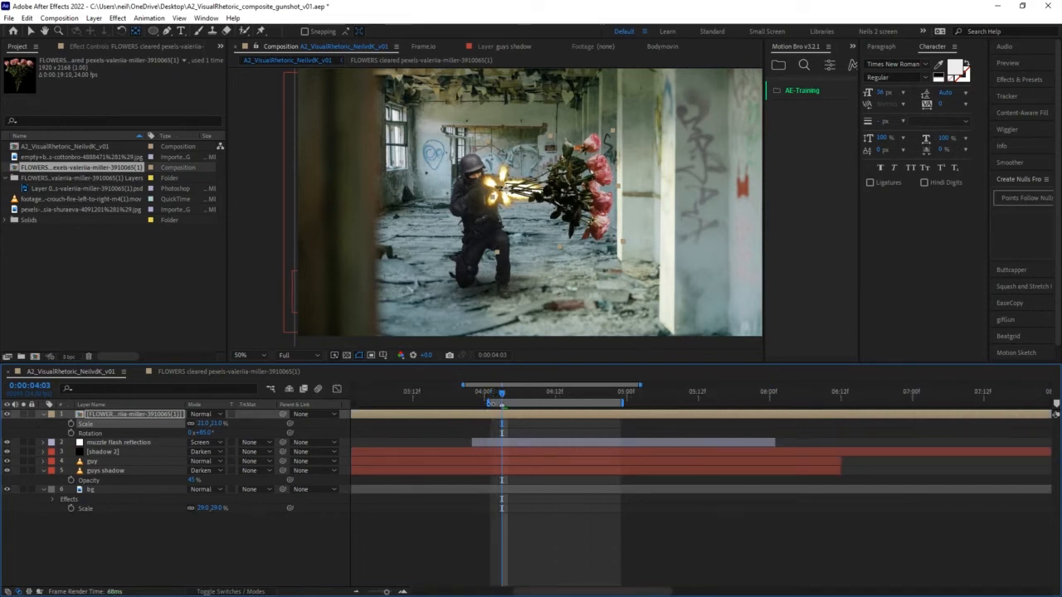
{"action": "left_click_drag", "start_coordinate": [489, 402], "coordinate": [423, 402]}
{"action": "left_click_drag", "start_coordinate": [625, 402], "coordinate": [711, 403]}
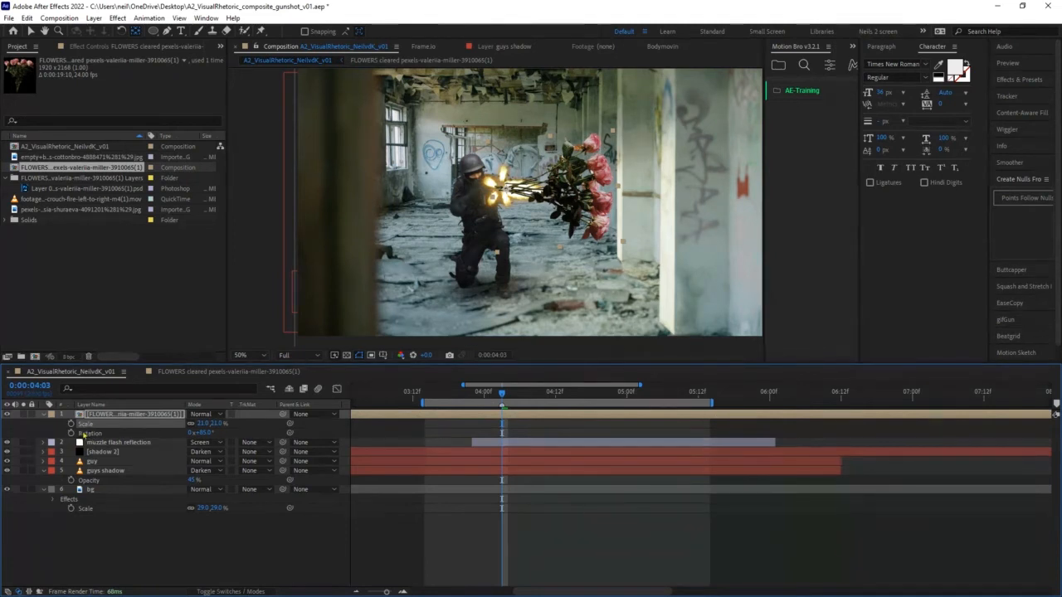
- Start Scale and Rotation keyframes on the flowers layer at 0:00:04:03, and set its Scale keyframe to 23%
{"action": "left_click", "coordinate": [70, 425]}
{"action": "left_click", "coordinate": [71, 433]}
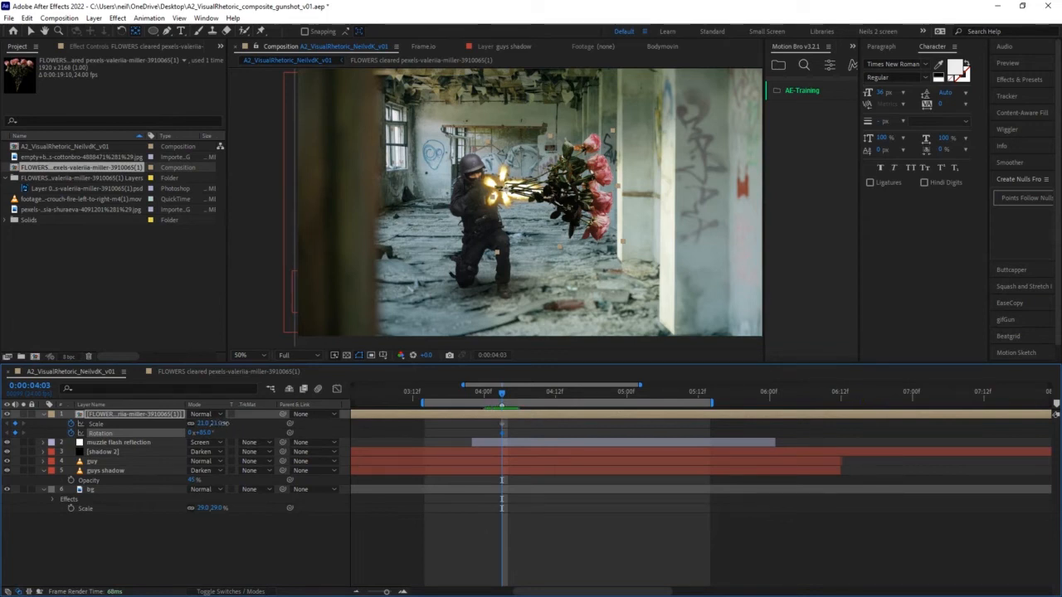
{"action": "left_click_drag", "start_coordinate": [225, 424], "coordinate": [217, 424]}
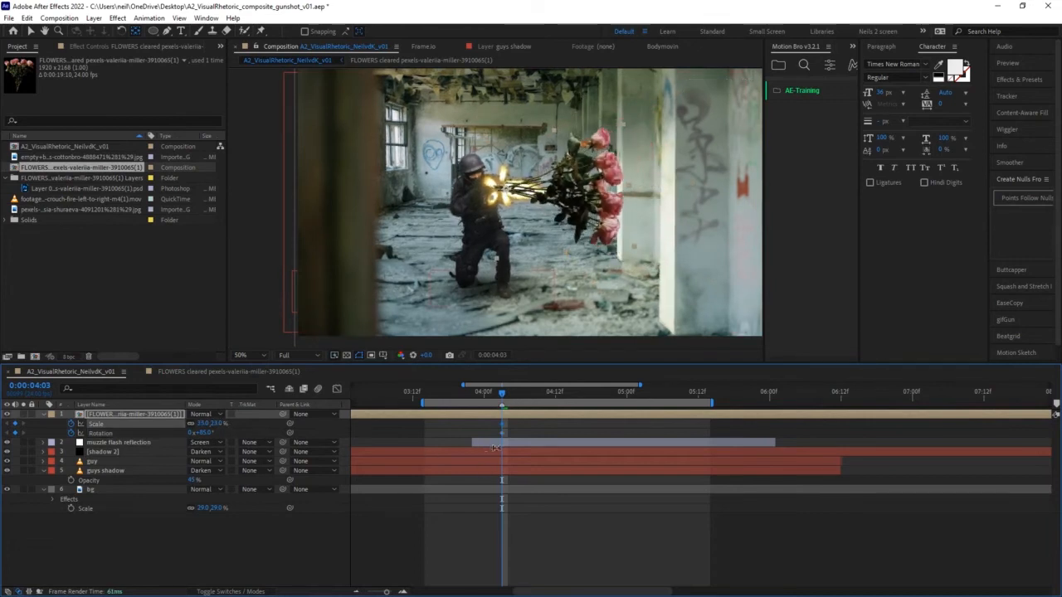
- Shift the flowers' 23% Scale keyframe to about 0:00:04:11 and add a 0% Scale keyframe at 0:00:04:03
{"action": "scroll", "coordinate": [649, 248], "scroll_direction": "down", "scroll_amount": 2}
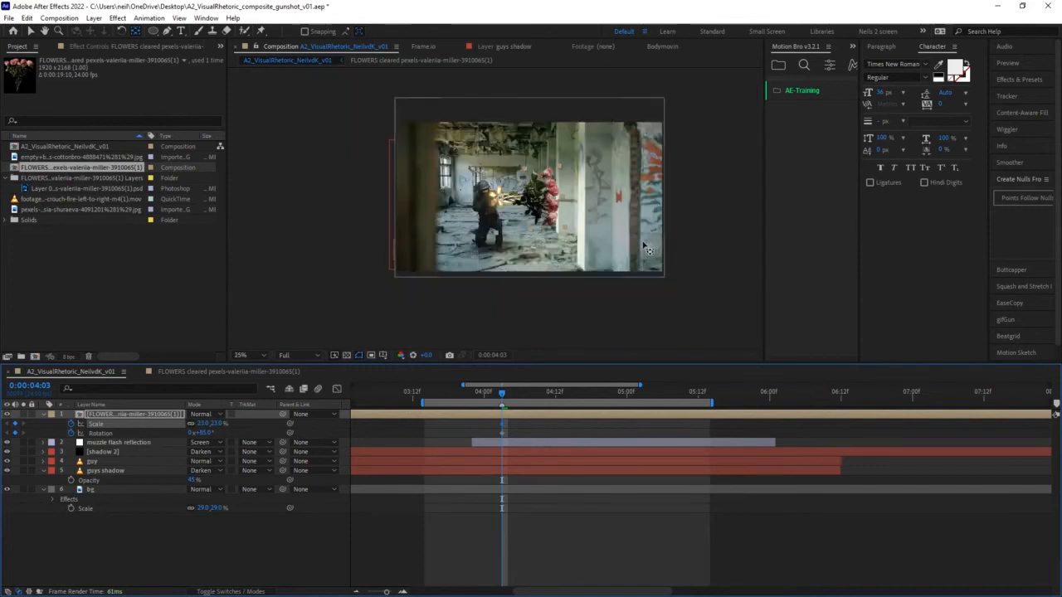
{"action": "scroll", "coordinate": [641, 251], "scroll_direction": "up", "scroll_amount": 2}
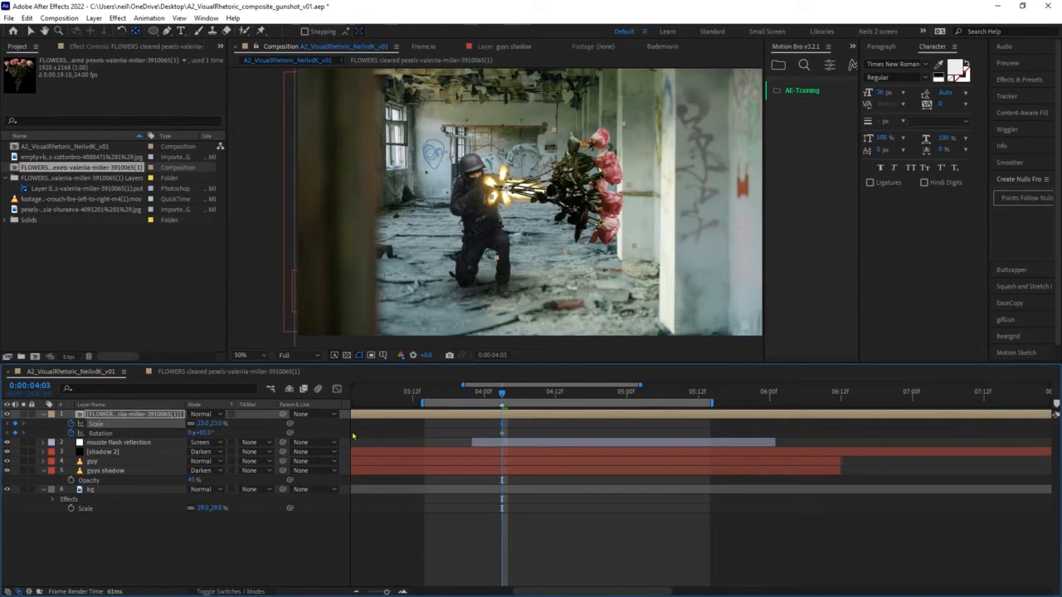
{"action": "mouse_move", "coordinate": [500, 427]}
{"action": "left_mouse_down"}
{"action": "mouse_move", "coordinate": [509, 437]}
{"action": "mouse_move", "coordinate": [508, 427]}
{"action": "mouse_move", "coordinate": [550, 432]}
{"action": "mouse_move", "coordinate": [501, 436]}
{"action": "left_mouse_up"}
{"action": "left_click", "coordinate": [507, 428]}
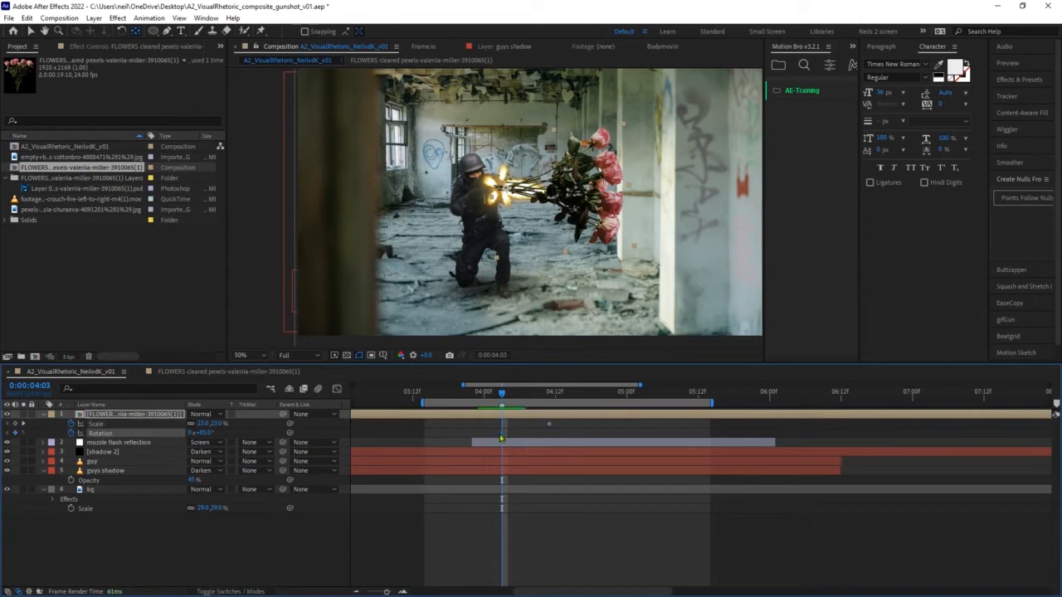
{"action": "left_click", "coordinate": [500, 434]}
{"action": "left_click_drag", "start_coordinate": [217, 424], "coordinate": [210, 425]}
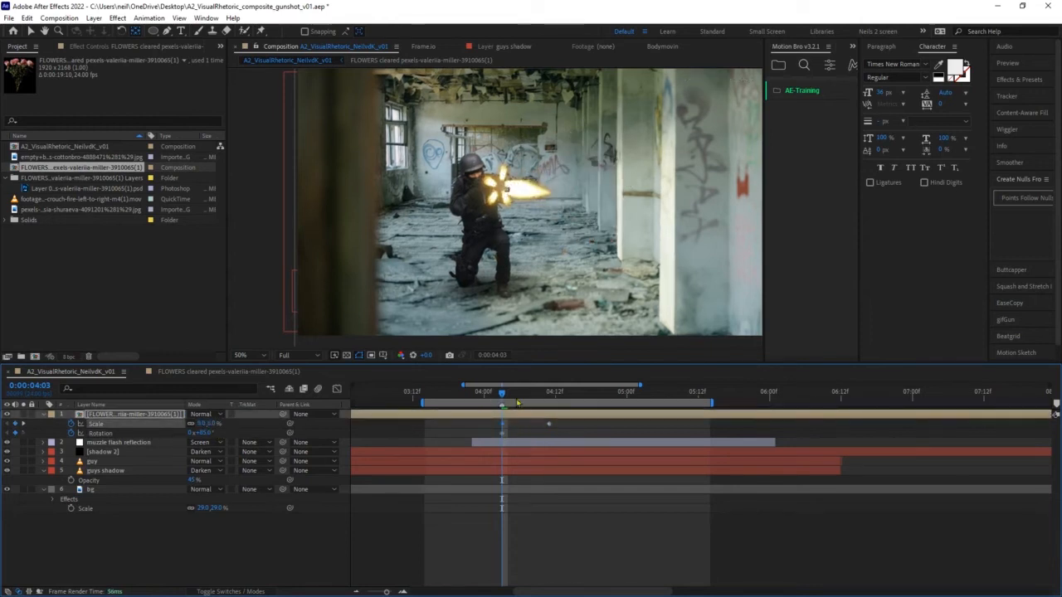
- Add an overshoot Scale keyframe of 30% at 0:00:04:08, keeping the 23% keyframe at about 0:00:04:11
{"action": "left_click_drag", "start_coordinate": [509, 396], "coordinate": [539, 409]}
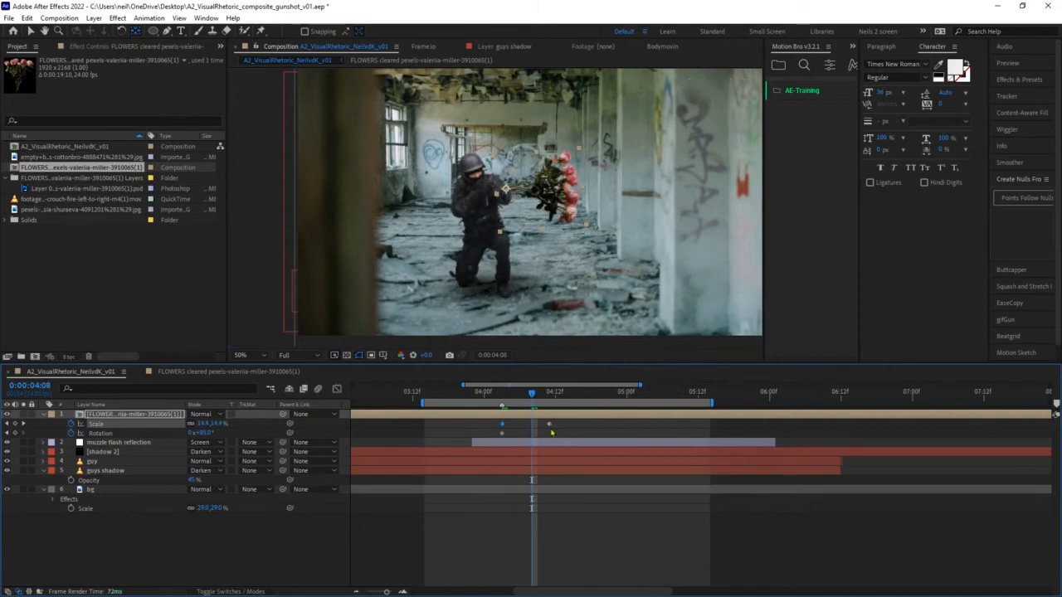
{"action": "left_click_drag", "start_coordinate": [550, 427], "coordinate": [533, 427]}
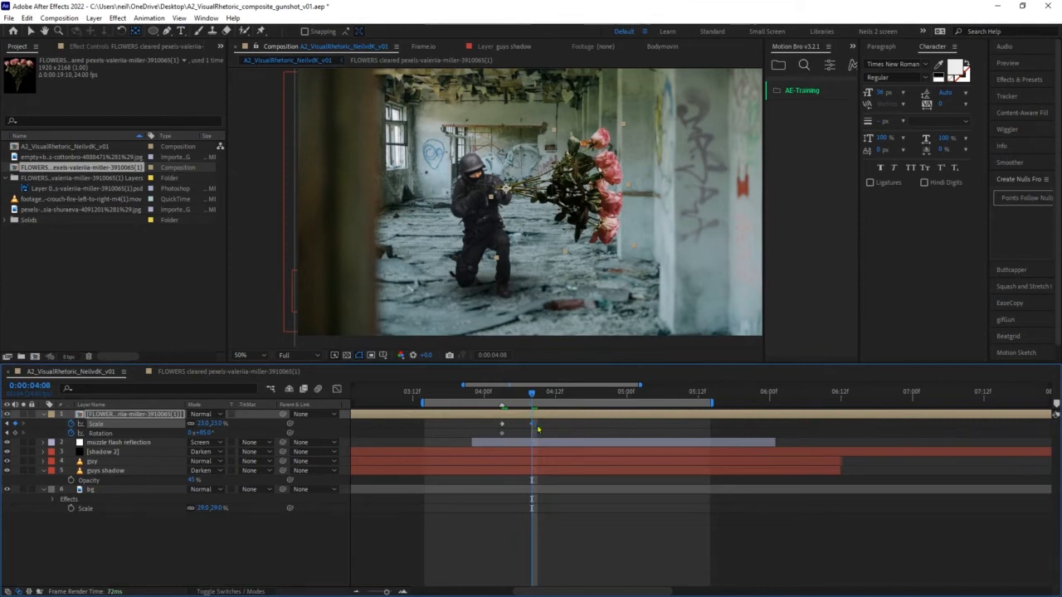
{"action": "left_click_drag", "start_coordinate": [533, 424], "coordinate": [551, 429]}
{"action": "left_click_drag", "start_coordinate": [216, 424], "coordinate": [219, 424]}
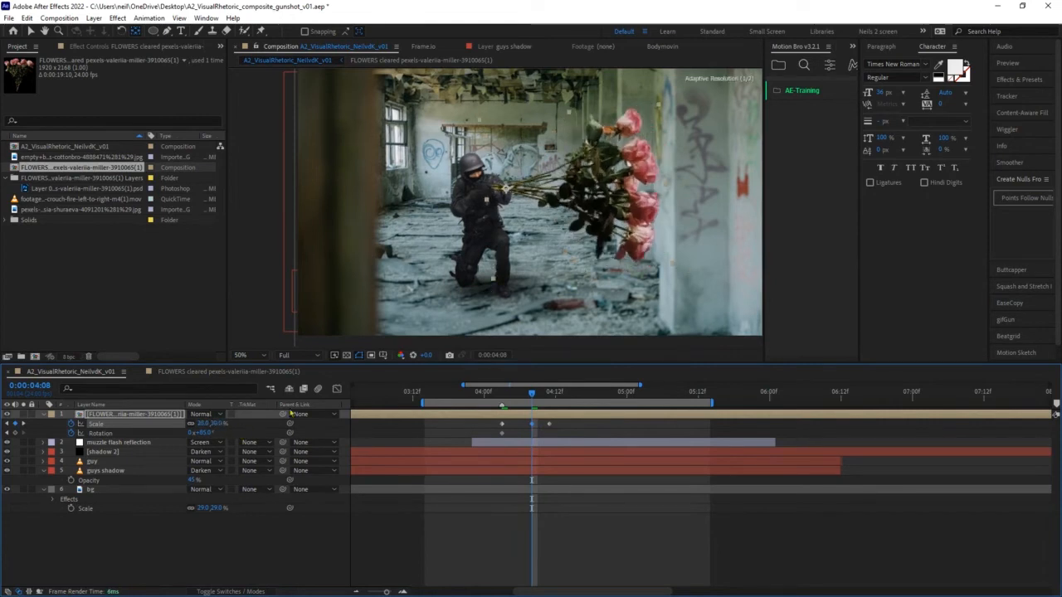
- Preview the flowers growing out of the muzzle, starting from about 0:00:03:19
{"action": "left_click_drag", "start_coordinate": [507, 397], "coordinate": [456, 398]}
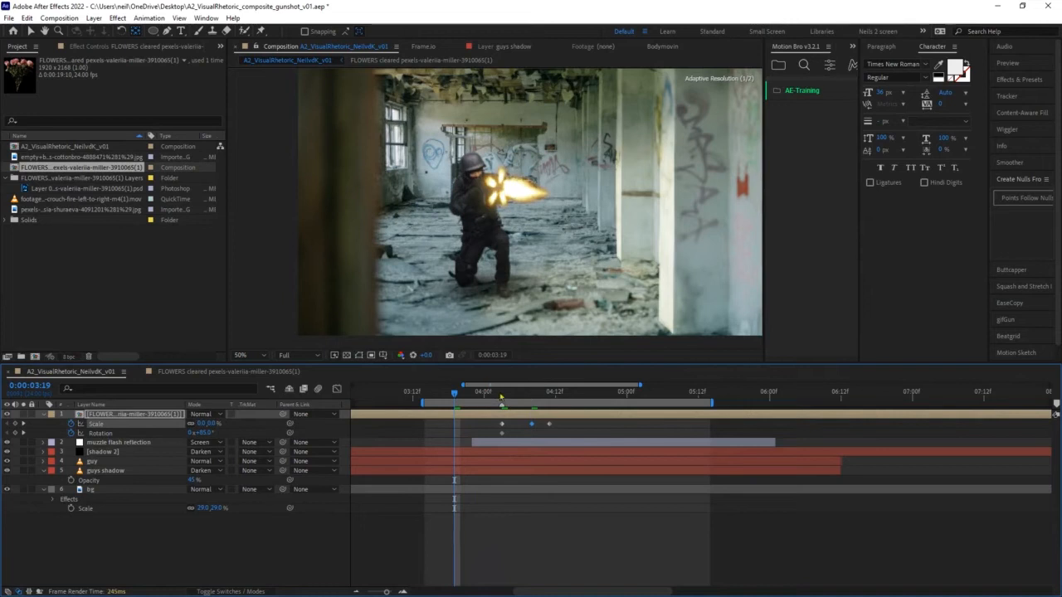
{"action": "key", "text": "space"}
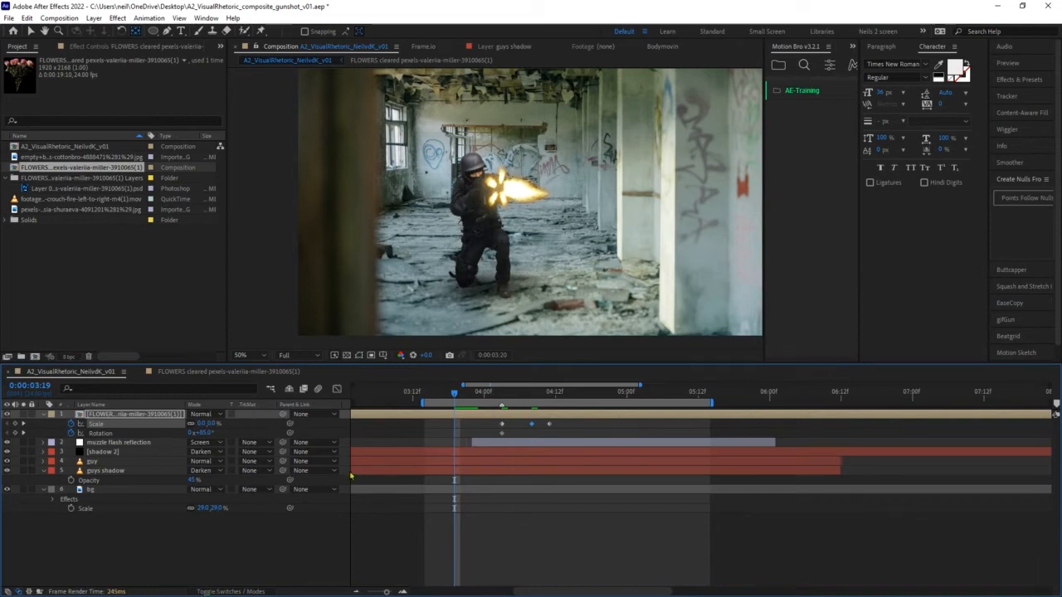
{"action": "key", "text": "space"}
- Show the layer switches columns, return to 0:00:04:03, and lower the composition preview resolution to Half
{"action": "key", "text": "F4"}
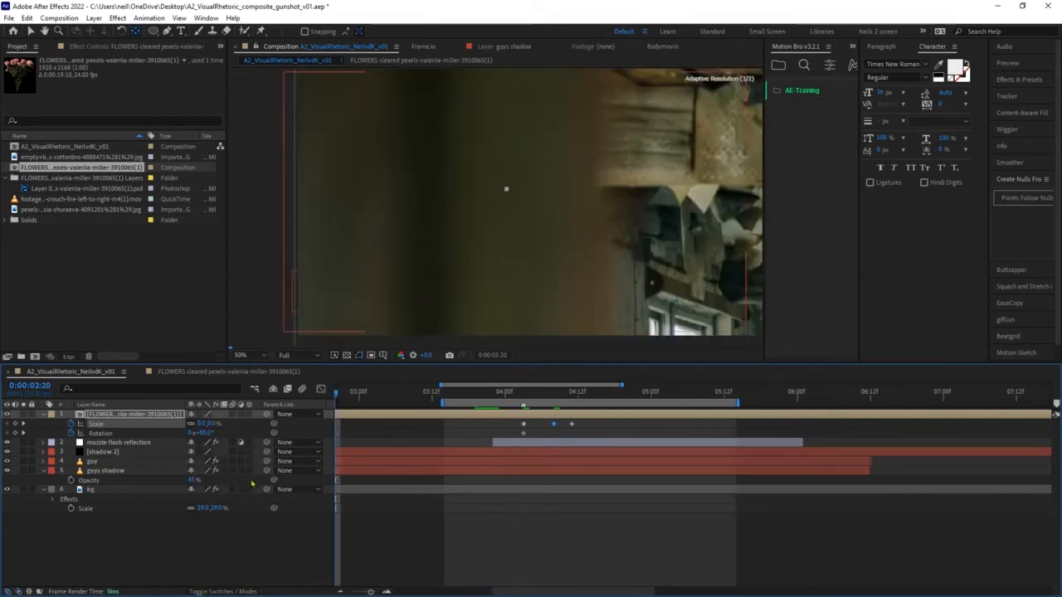
{"action": "left_click", "coordinate": [523, 394]}
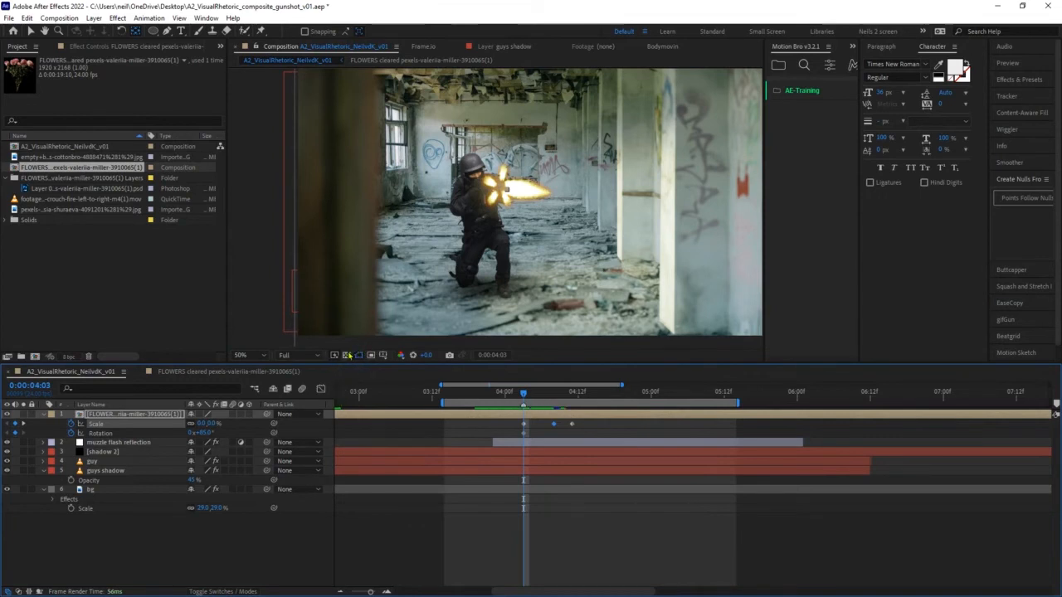
{"action": "left_click", "coordinate": [300, 355]}
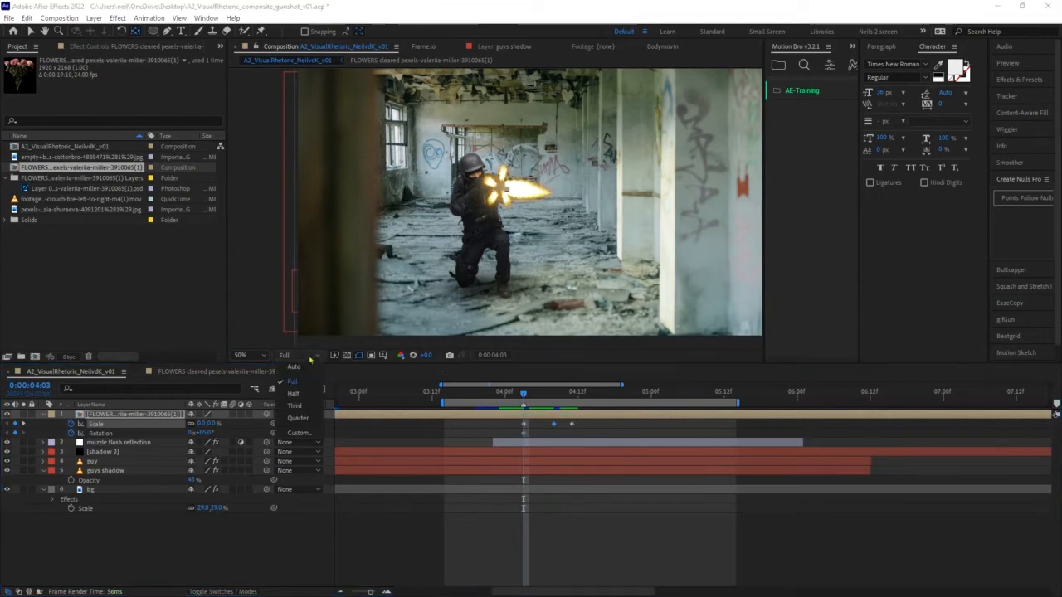
{"action": "left_click", "coordinate": [310, 394]}
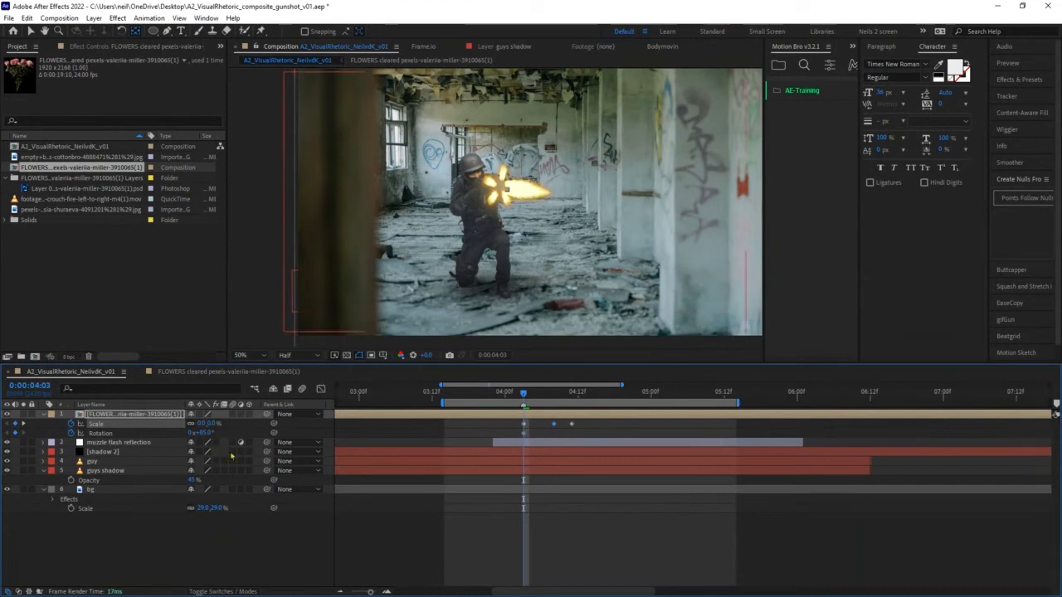
- Preview the flowers bursting out of the muzzle from about 0:00:03:20
{"action": "left_click", "coordinate": [488, 397]}
{"action": "key", "text": "space"}
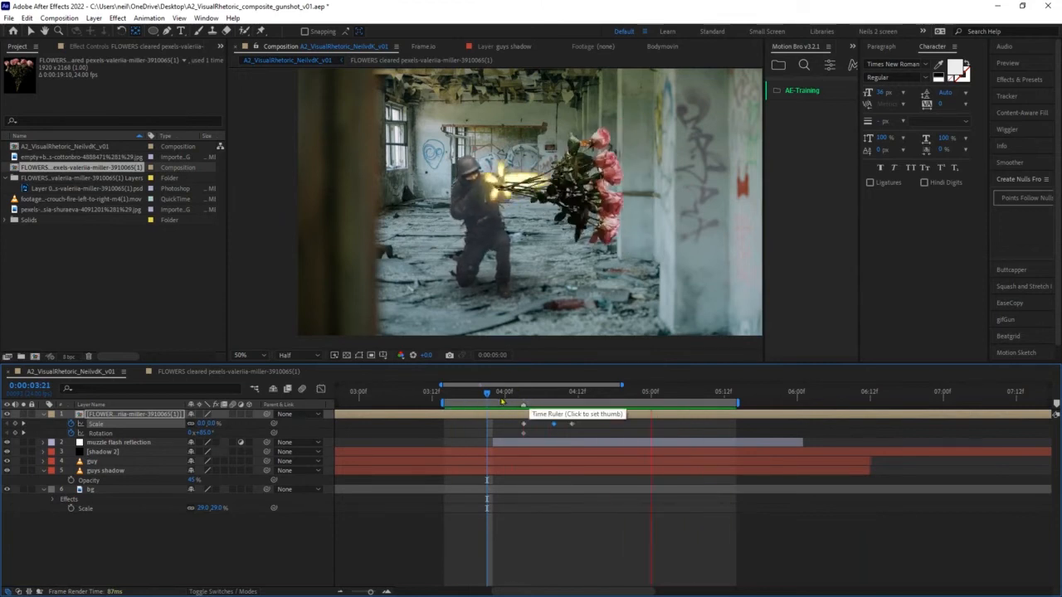
{"action": "left_click_drag", "start_coordinate": [524, 395], "coordinate": [482, 394]}
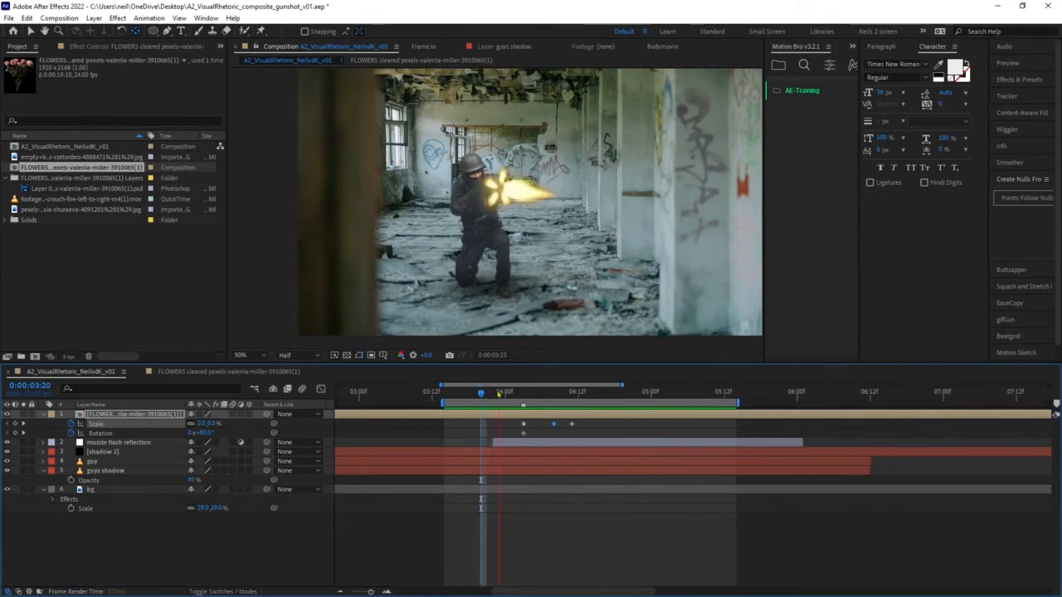
- Move the flowers' overshoot and final Scale keyframes earlier, to about 0:00:04:06 and 0:00:04:09, and preview the faster burst
{"action": "left_click", "coordinate": [543, 394]}
{"action": "mouse_move", "coordinate": [546, 420]}
{"action": "left_mouse_down"}
{"action": "mouse_move", "coordinate": [585, 438]}
{"action": "mouse_move", "coordinate": [559, 423]}
{"action": "left_mouse_up"}
{"action": "key", "text": "space"}
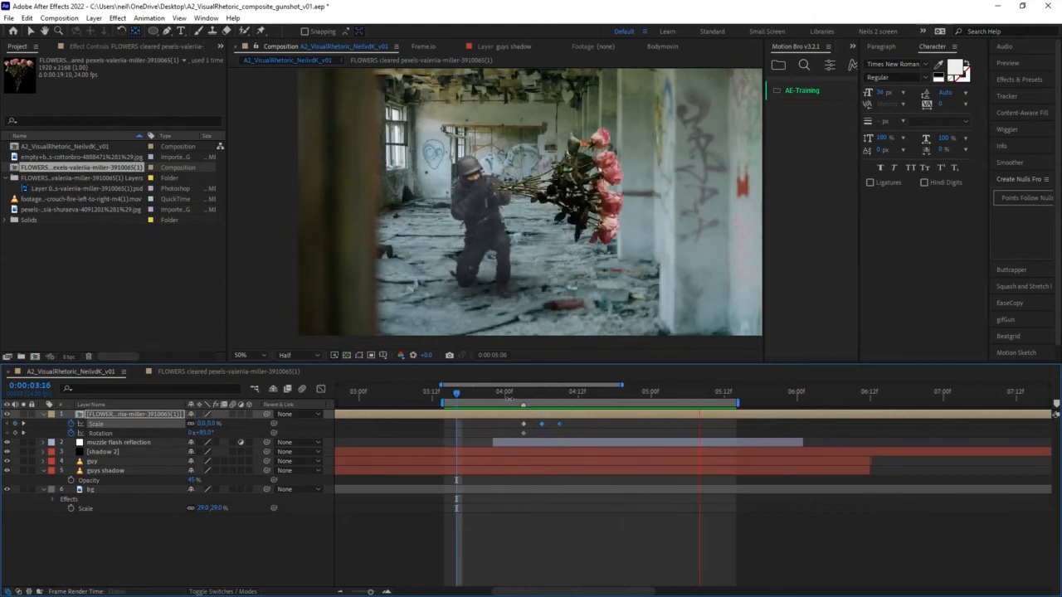
{"action": "left_click", "coordinate": [542, 397]}
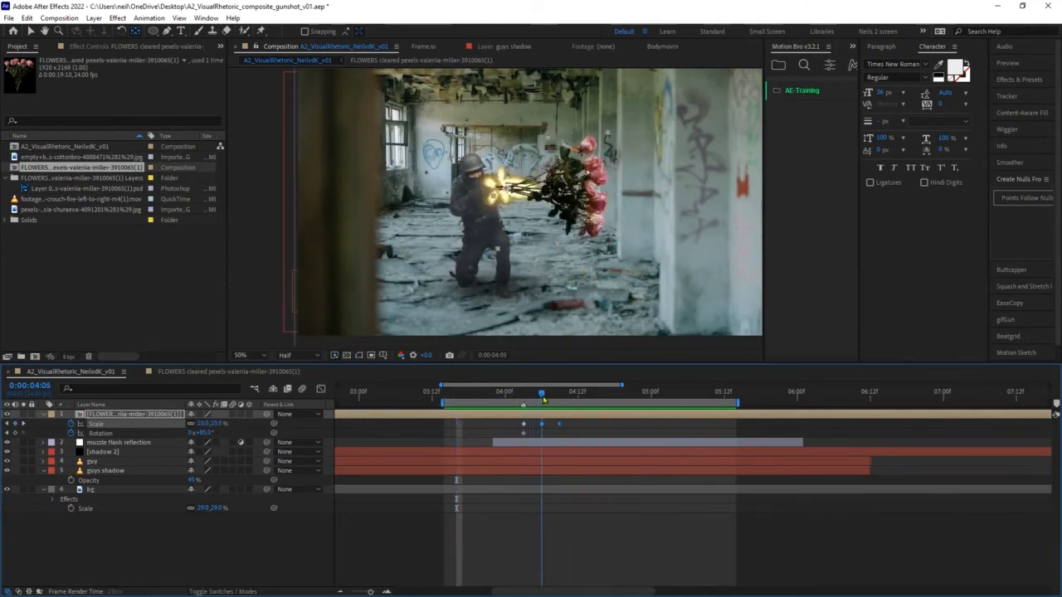
- Shift the flowers' last Scale keyframe to about 0:00:04:10, apply Easy Ease to it, and preview from about 0:00:03:15
{"action": "left_click_drag", "start_coordinate": [543, 396], "coordinate": [453, 399]}
{"action": "left_click", "coordinate": [565, 427]}
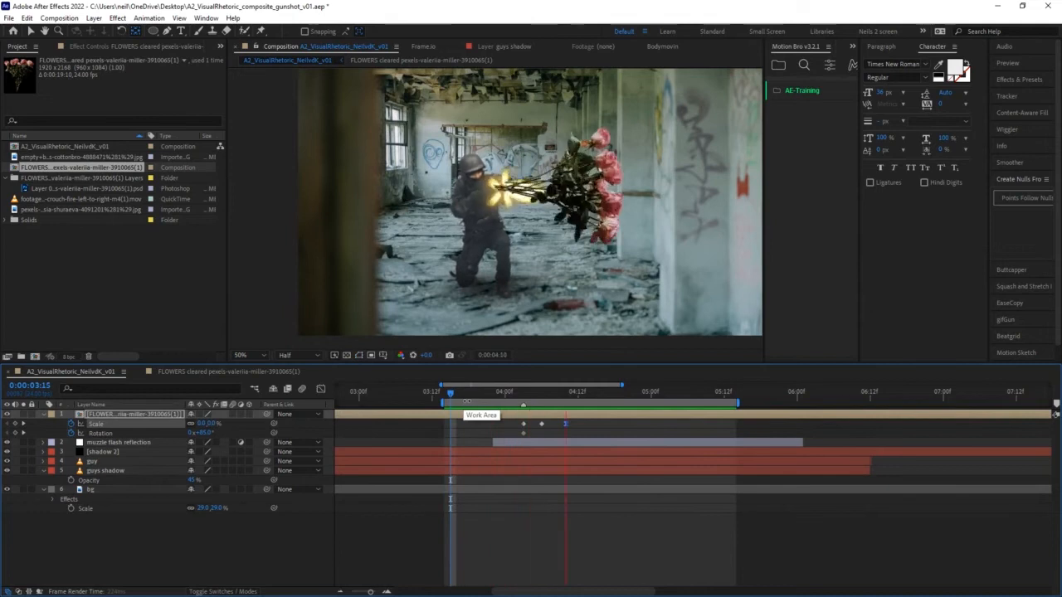
{"action": "left_click", "coordinate": [476, 402]}
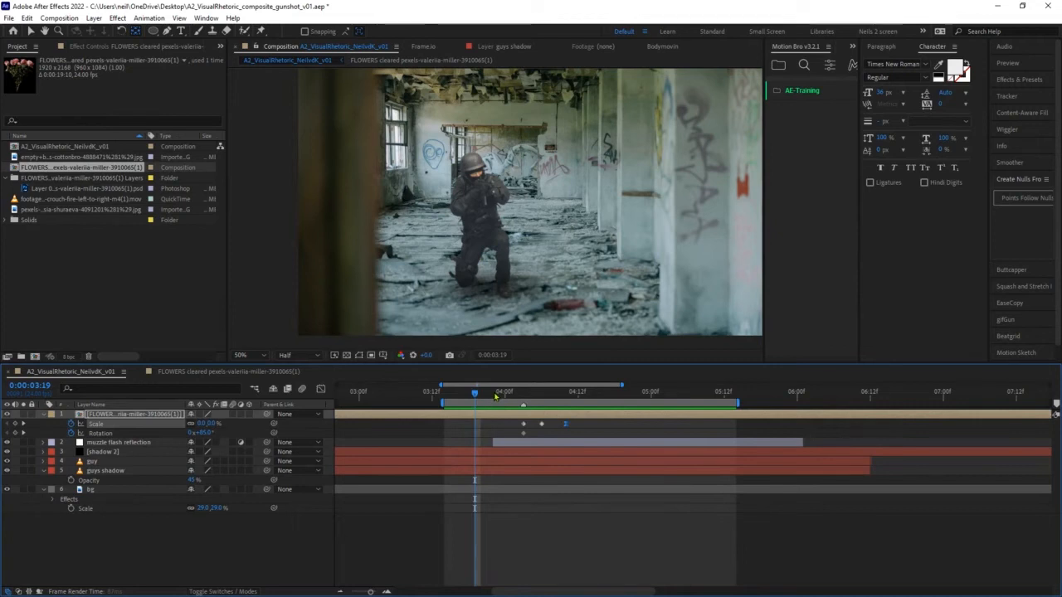
- At 0:00:04:05, nudge the flowers slightly away from the gunman with the Selection tool so the stems meet the muzzle
{"action": "left_click_drag", "start_coordinate": [474, 400], "coordinate": [537, 389]}
{"action": "key", "text": "space"}
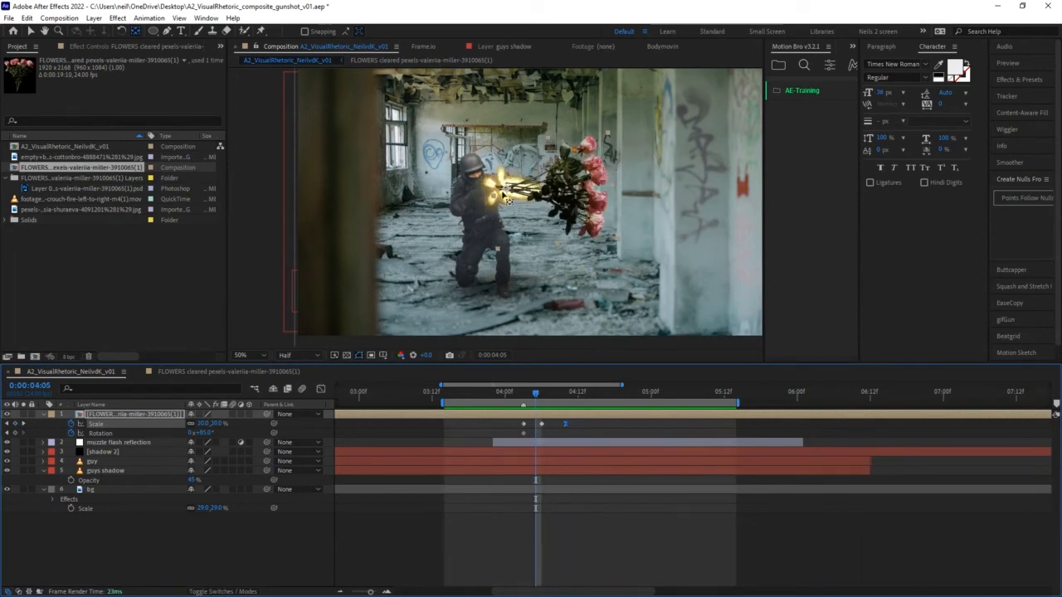
{"action": "key", "text": "v"}
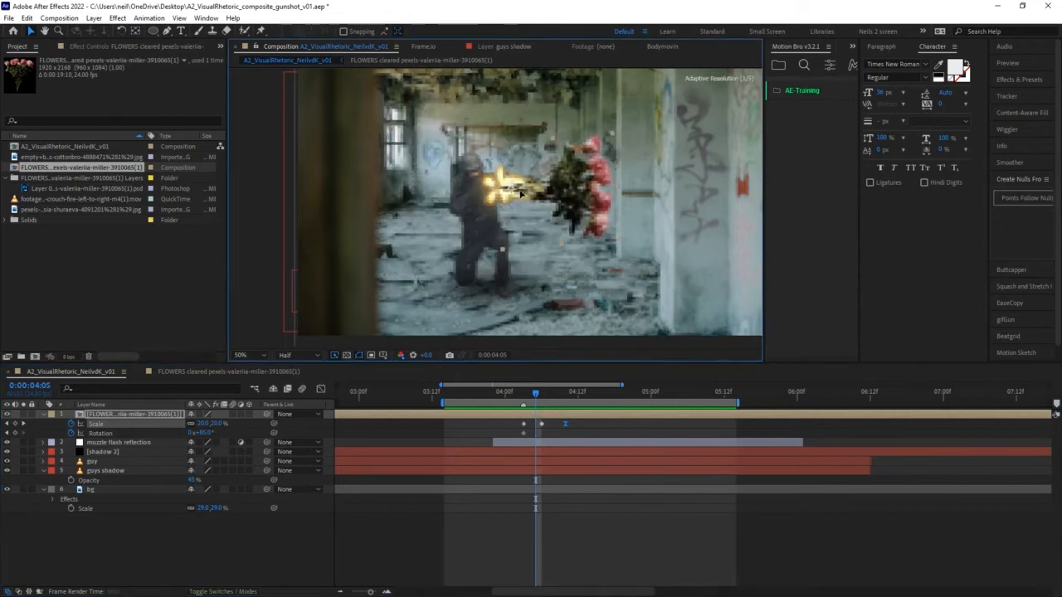
{"action": "left_click_drag", "start_coordinate": [502, 194], "coordinate": [506, 194]}
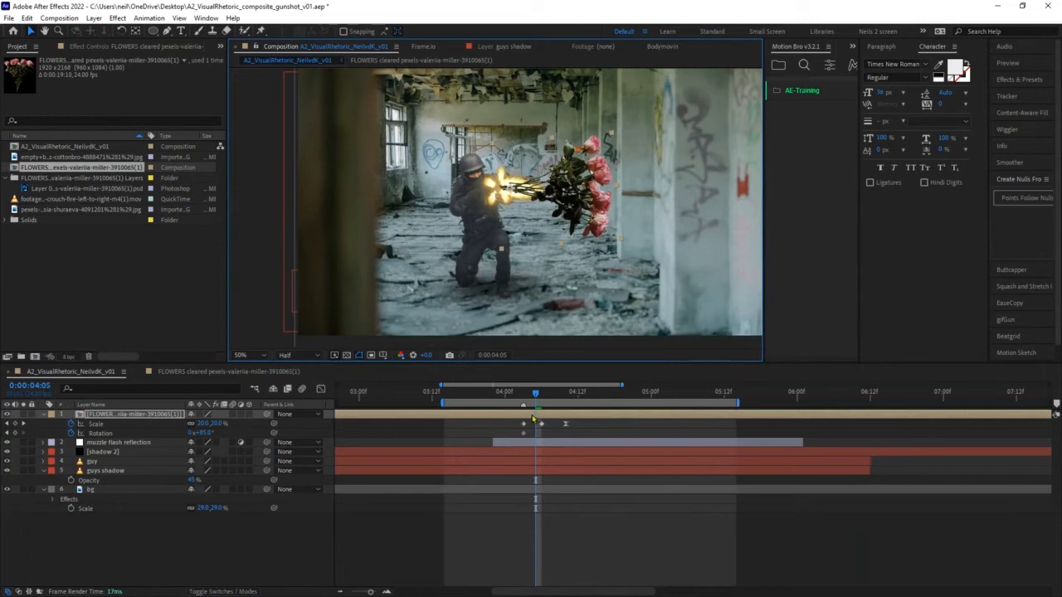
- Add flower Rotation keyframes of 92° at about 0:00:04:07 and 74° at 0:00:04:10
{"action": "left_click_drag", "start_coordinate": [536, 395], "coordinate": [566, 400]}
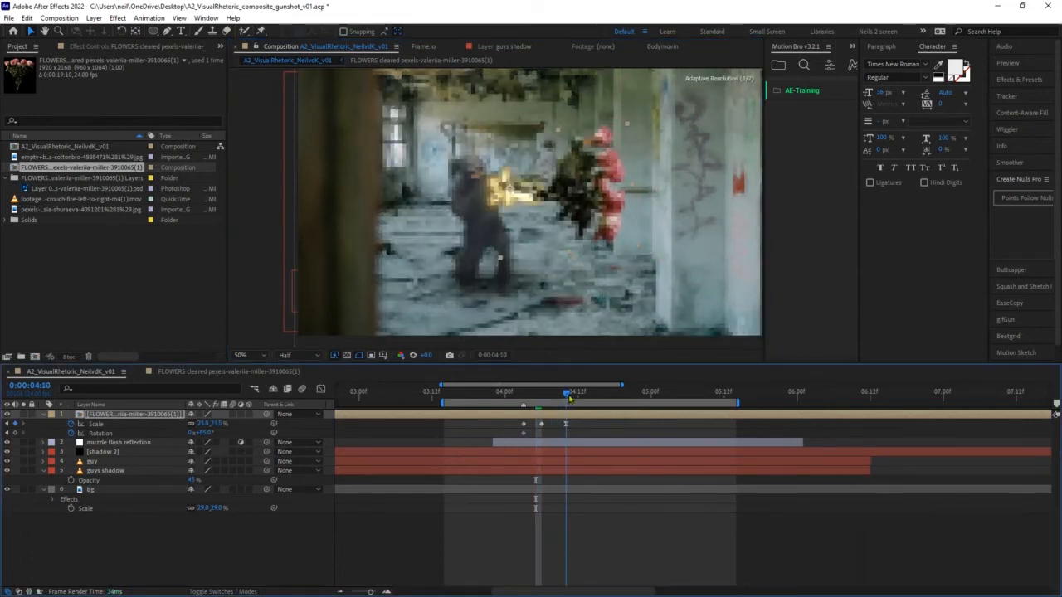
{"action": "left_click_drag", "start_coordinate": [206, 434], "coordinate": [210, 433]}
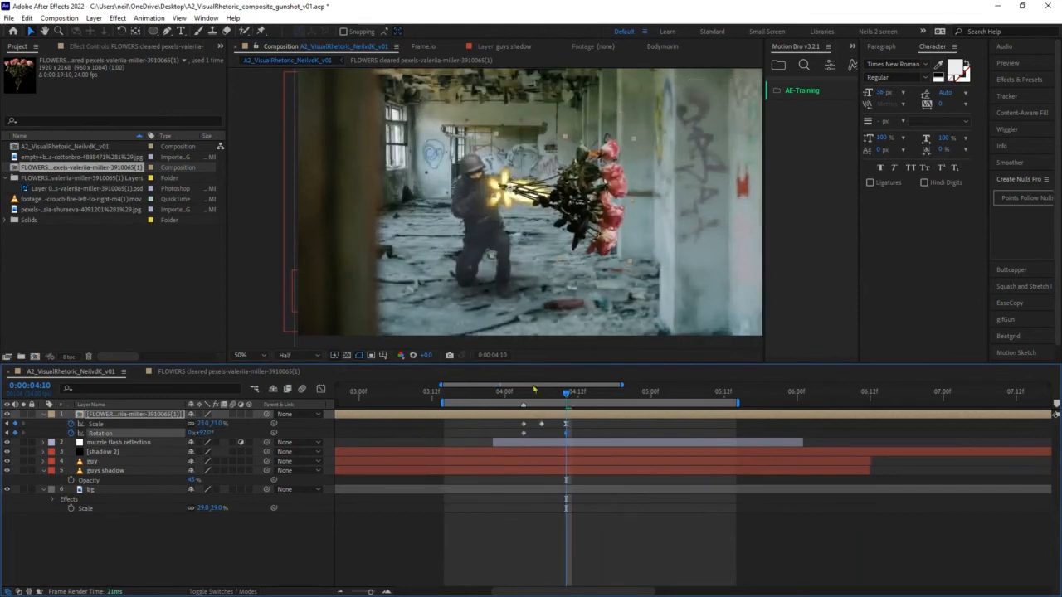
{"action": "left_click_drag", "start_coordinate": [566, 433], "coordinate": [546, 433]}
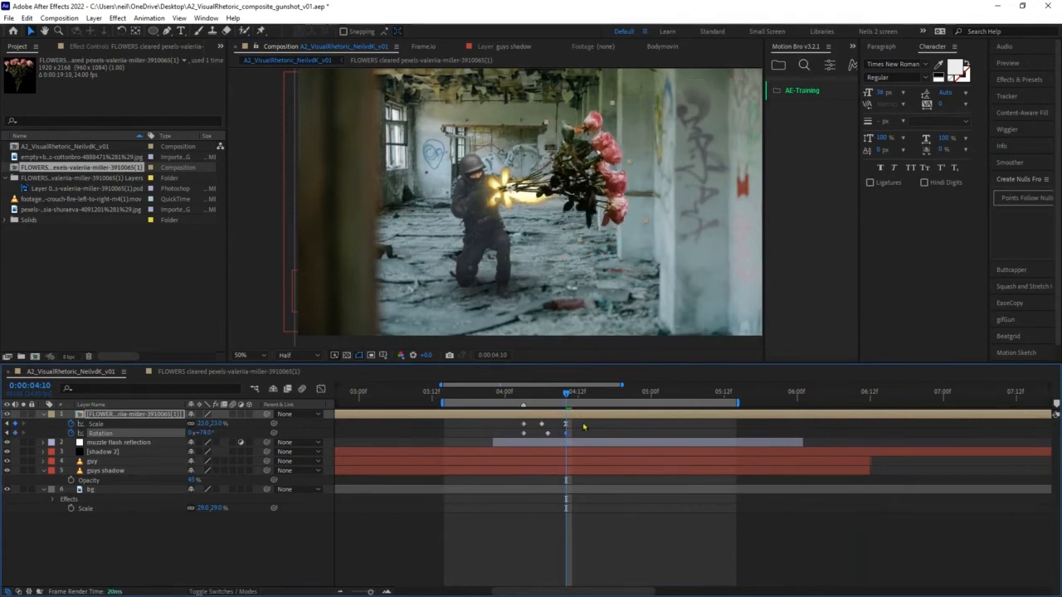
- Add a settling Rotation keyframe at 0:00:04:13, apply Easy Ease to all the flowers' Rotation keyframes, and preview the swing
{"action": "left_click_drag", "start_coordinate": [581, 401], "coordinate": [584, 393]}
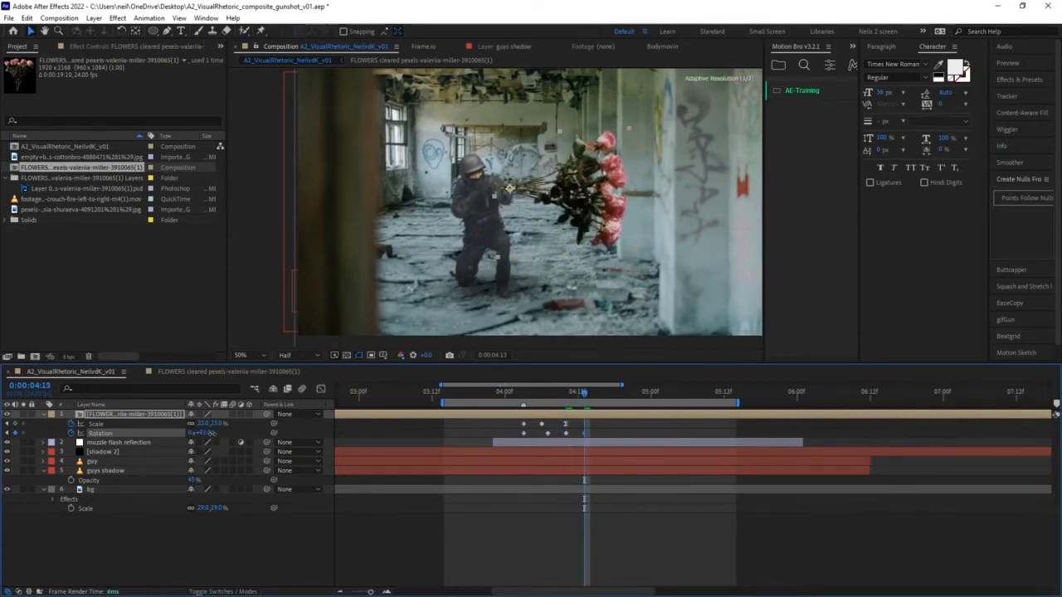
{"action": "left_click_drag", "start_coordinate": [594, 429], "coordinate": [531, 441]}
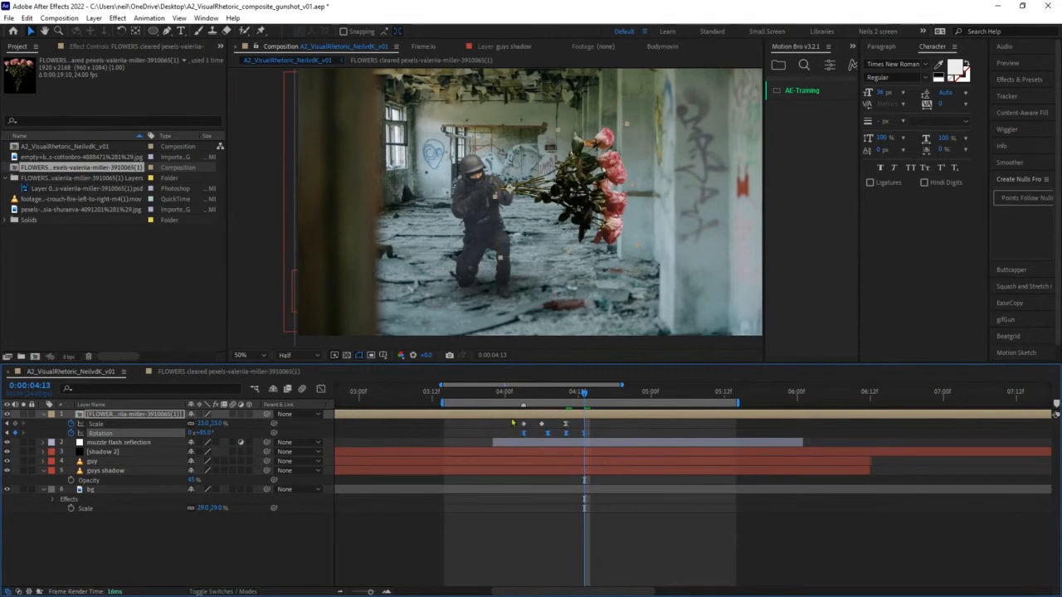
{"action": "left_click", "coordinate": [496, 398]}
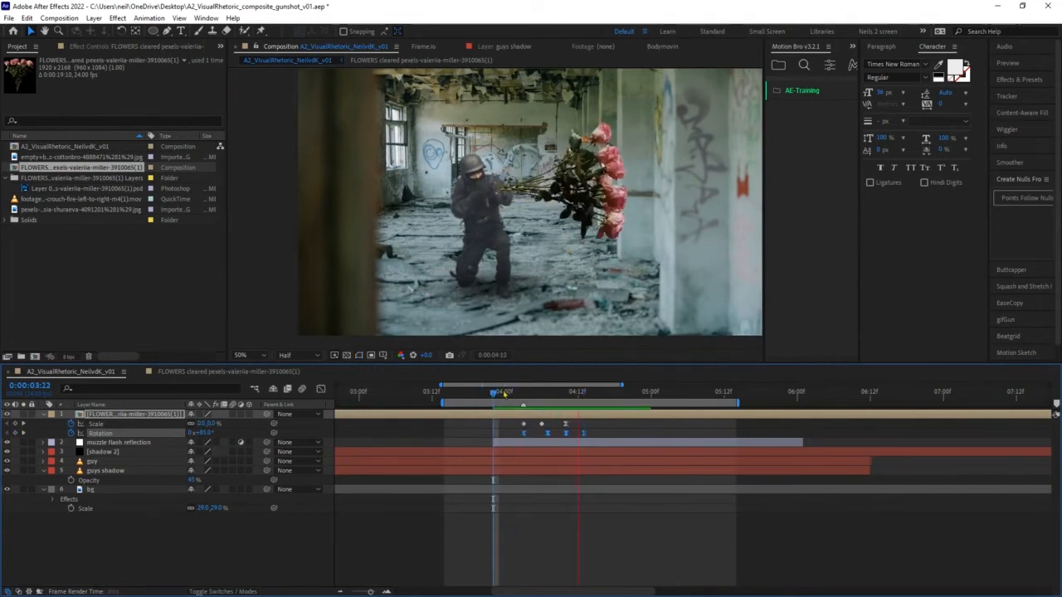
{"action": "left_click", "coordinate": [517, 393]}
- Spread the flowers' last two Rotation keyframes out to about 0:00:04:15 and 0:00:05:00, and preview from 0:00:03:20
{"action": "left_click", "coordinate": [603, 437]}
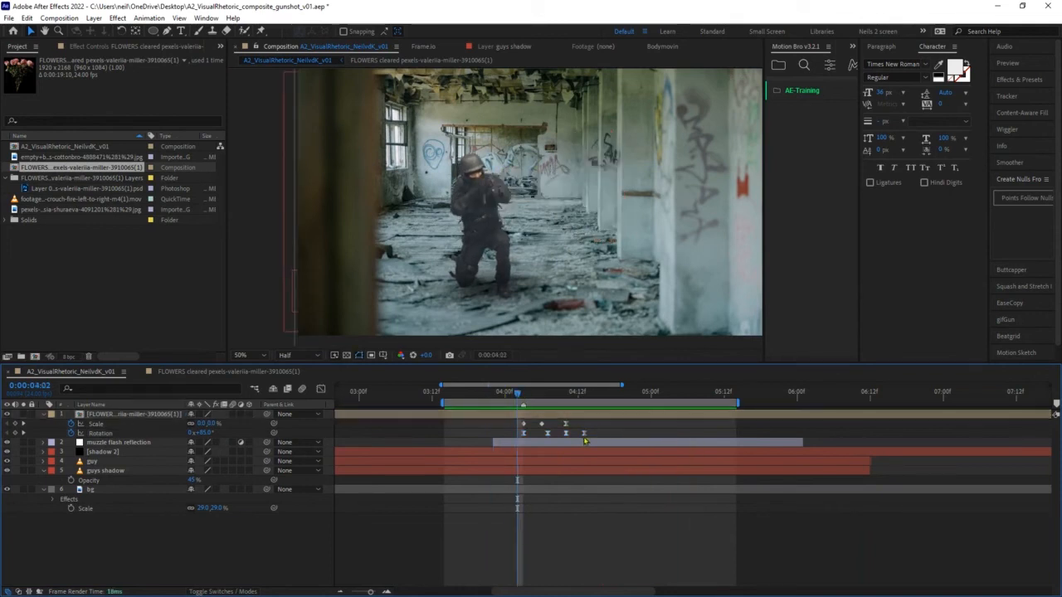
{"action": "mouse_move", "coordinate": [584, 435]}
{"action": "left_mouse_down"}
{"action": "mouse_move", "coordinate": [655, 441]}
{"action": "mouse_move", "coordinate": [573, 438]}
{"action": "mouse_move", "coordinate": [603, 439]}
{"action": "left_mouse_up"}
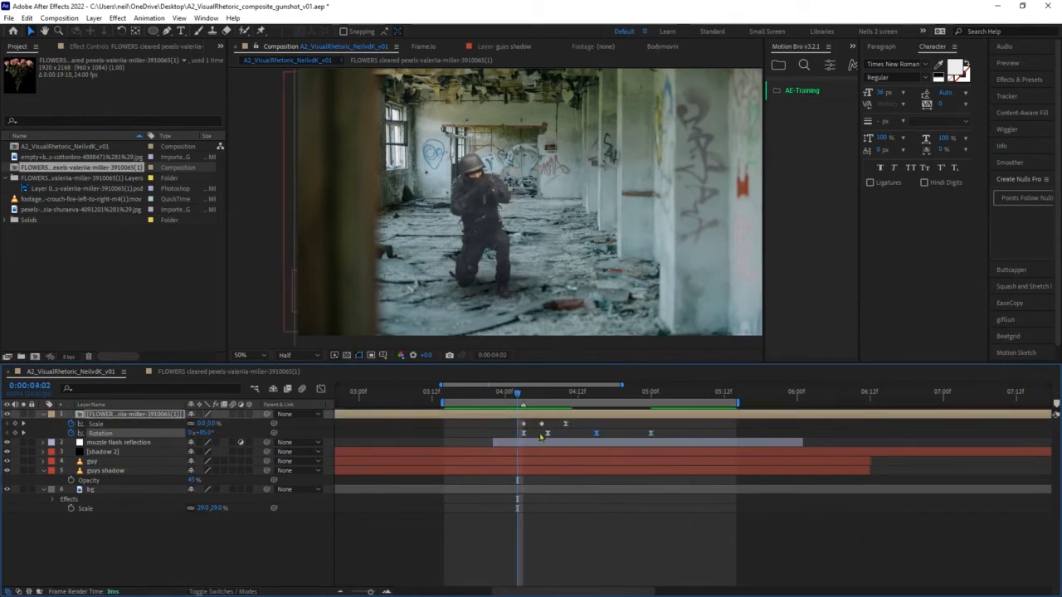
{"action": "left_click", "coordinate": [548, 437]}
{"action": "left_click_drag", "start_coordinate": [504, 394], "coordinate": [481, 397]}
{"action": "key", "text": "space"}
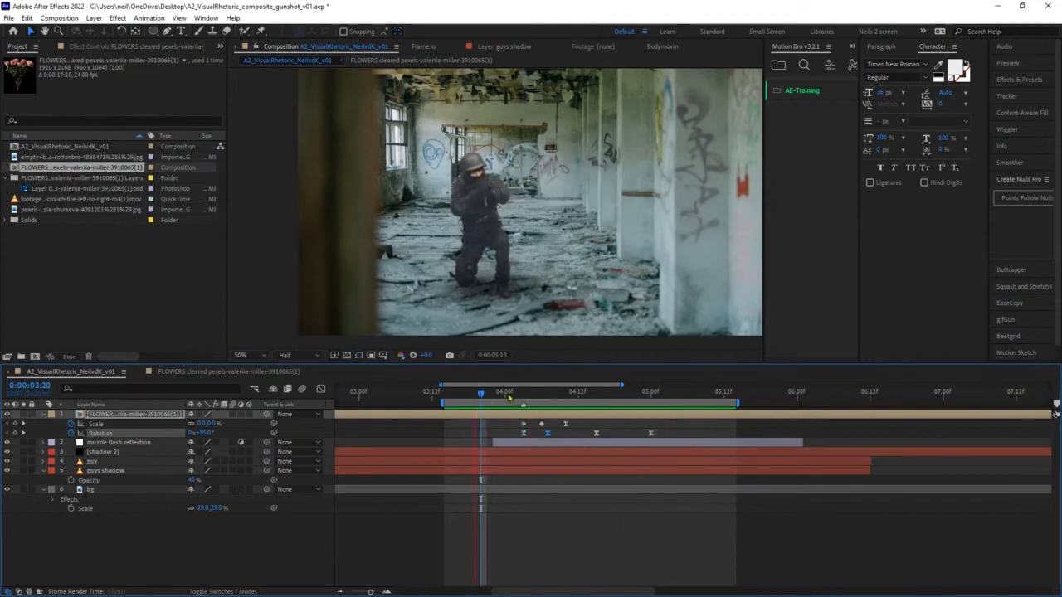
- Add a final flower Rotation keyframe of 82° at 0:00:05:11 and preview the sway from 0:00:03:19
{"action": "left_click", "coordinate": [492, 396]}
{"action": "key", "text": "space"}
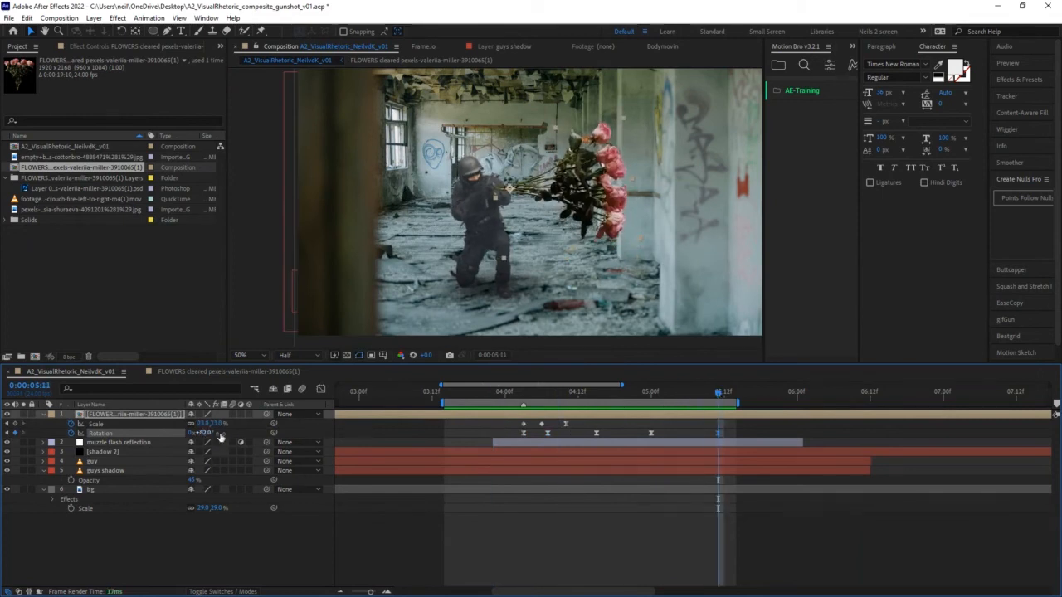
{"action": "left_click", "coordinate": [475, 392]}
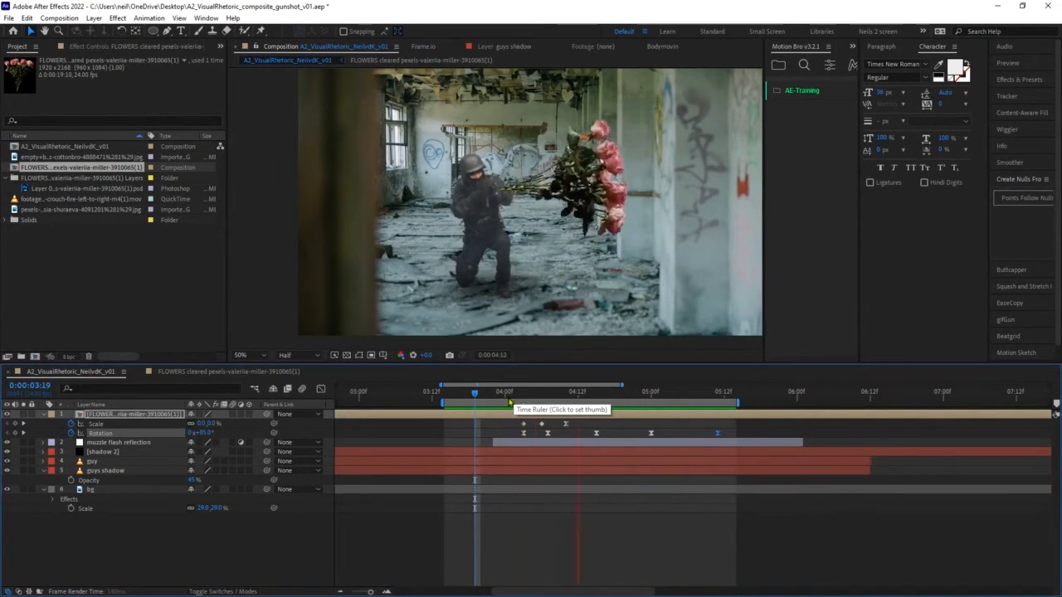
- Park the playhead at 0:00:04:07 and save the project
{"action": "mouse_move", "coordinate": [534, 396]}
{"action": "left_mouse_down"}
{"action": "mouse_move", "coordinate": [625, 396]}
{"action": "mouse_move", "coordinate": [524, 394]}
{"action": "mouse_move", "coordinate": [621, 393]}
{"action": "mouse_move", "coordinate": [529, 393]}
{"action": "mouse_move", "coordinate": [544, 383]}
{"action": "left_mouse_up"}
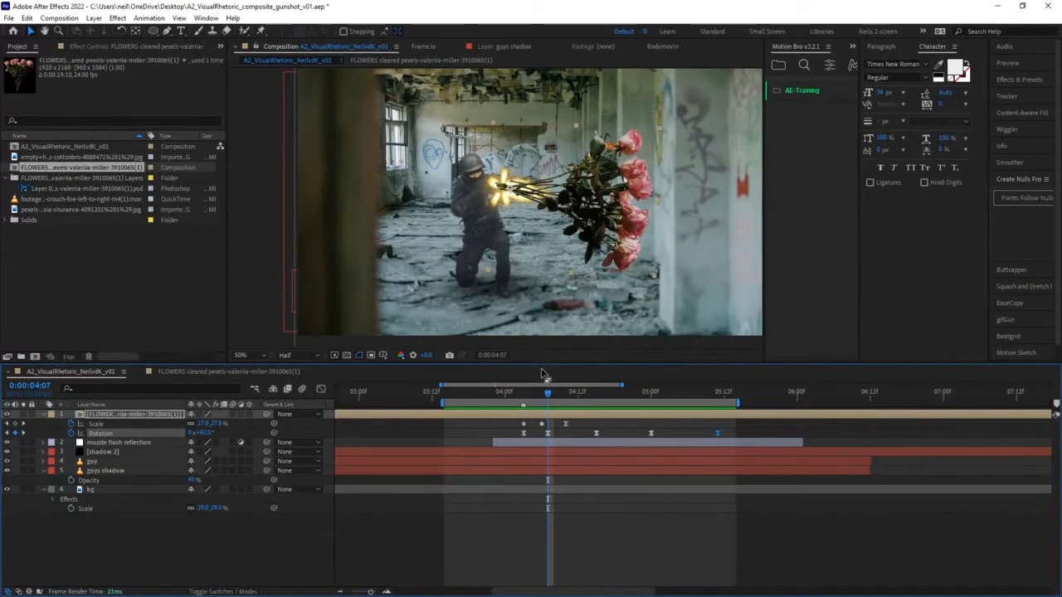
{"action": "key", "text": "ctrl+s"}
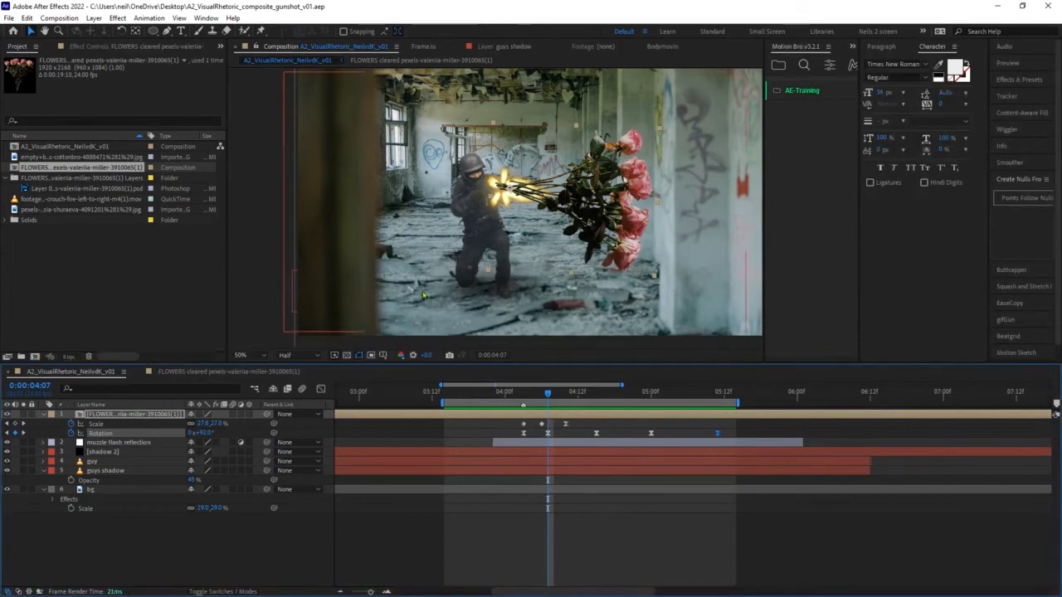
{"action": "mouse_move", "coordinate": [547, 395]}
{"action": "left_mouse_down"}
{"action": "mouse_move", "coordinate": [531, 404]}
{"action": "mouse_move", "coordinate": [547, 406]}
{"action": "left_mouse_up"}
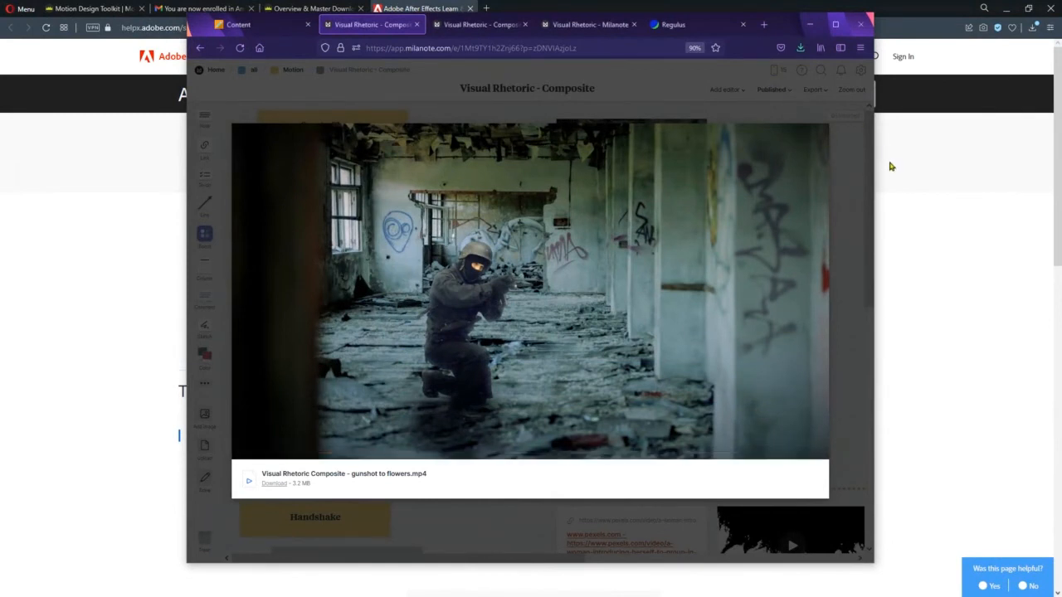
- Minimize the browser windows to return to After Effects and review the flowers' puppet pin poses between 0:00:04:04 and 0:00:04:07
{"action": "left_click", "coordinate": [819, 26]}
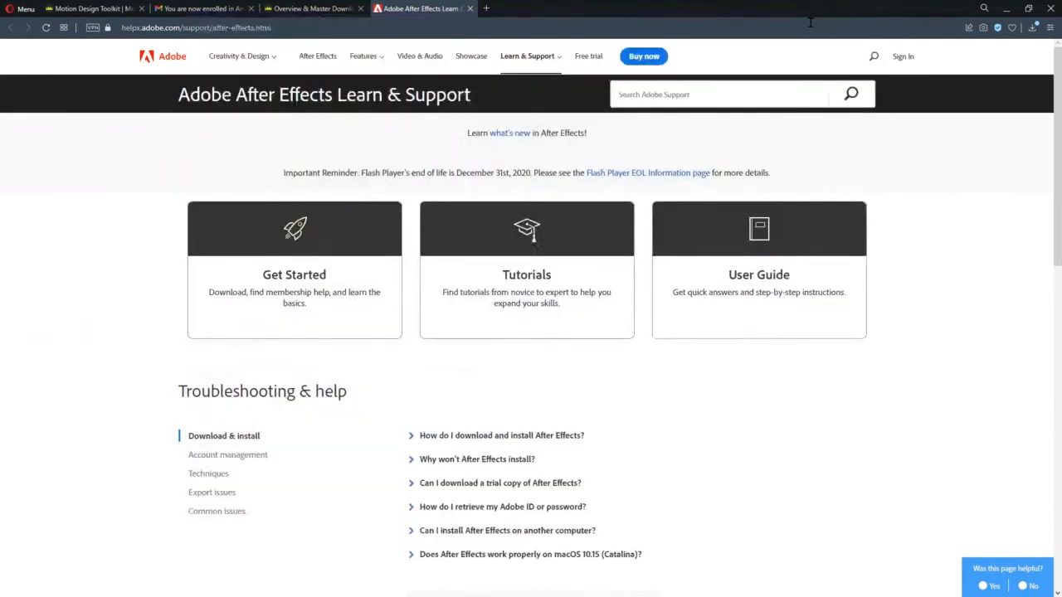
{"action": "left_click", "coordinate": [1009, 12]}
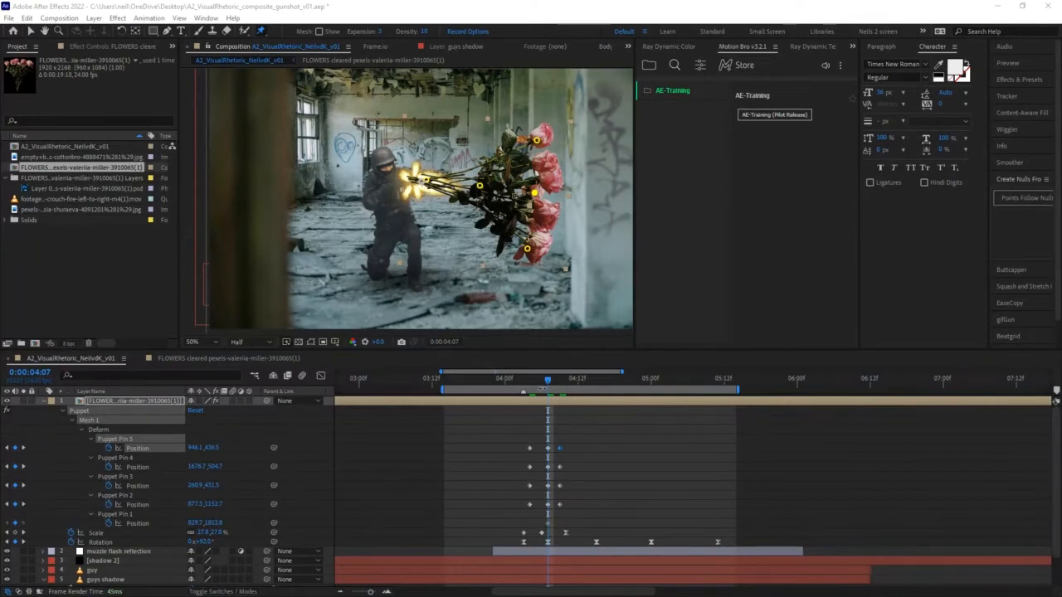
{"action": "key", "text": "Page_Up"}
{"action": "key", "text": "Page_Up"}
{"action": "key", "text": "Page_Up"}
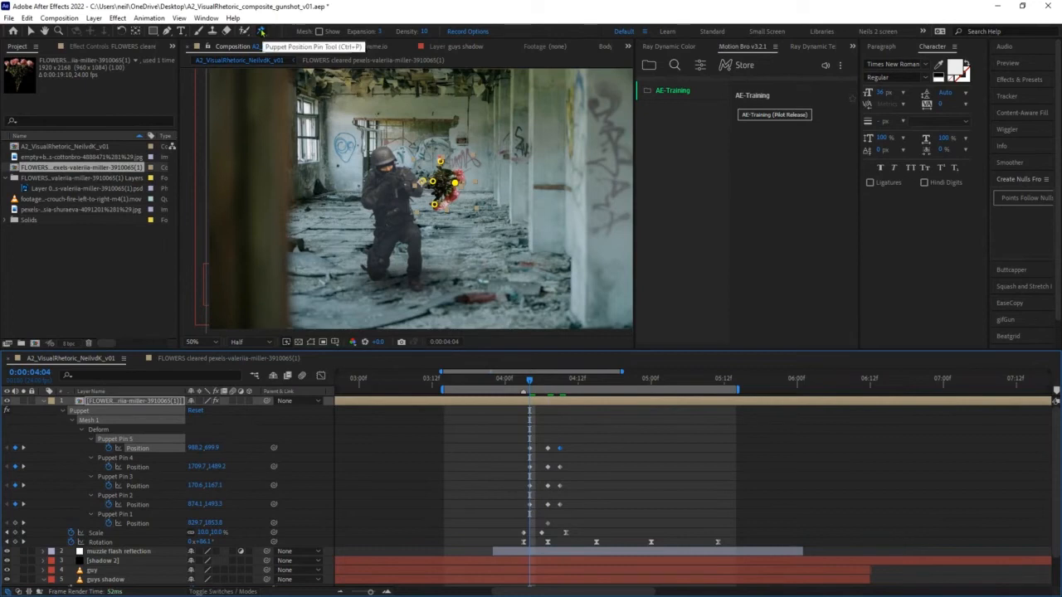
{"action": "left_click_drag", "start_coordinate": [558, 388], "coordinate": [552, 390]}
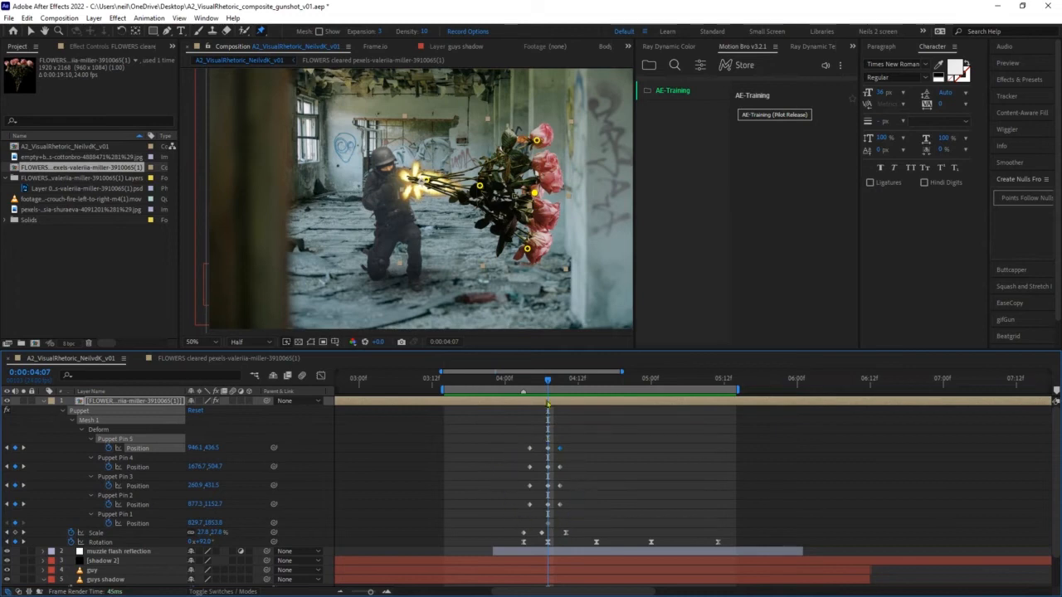
- Copy the five puppet pins' Position keyframes from 0:00:04:07 and paste them at 0:00:04:15
{"action": "left_click_drag", "start_coordinate": [550, 382], "coordinate": [595, 383]}
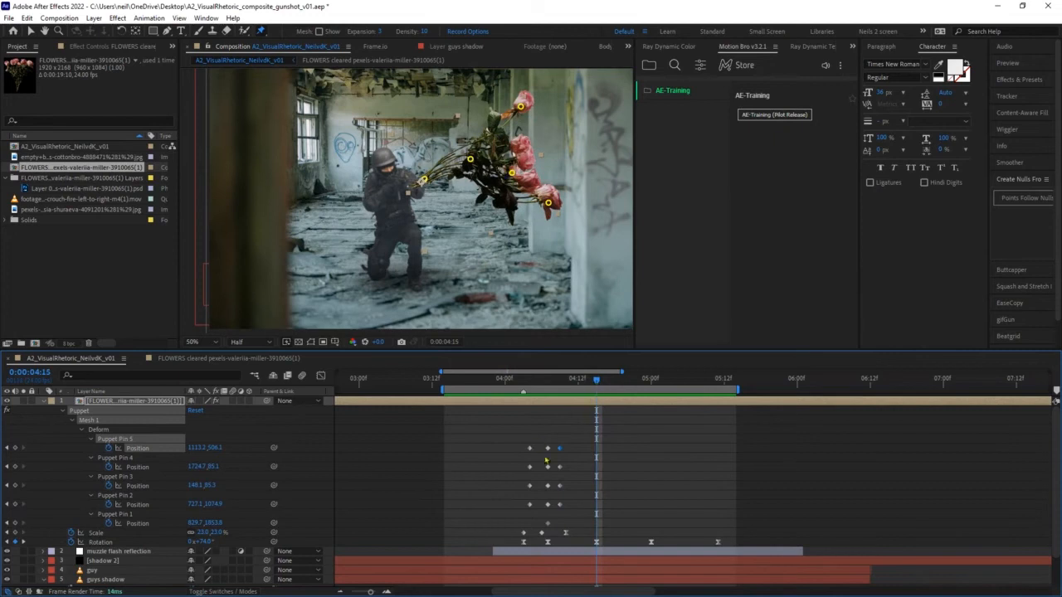
{"action": "left_click_drag", "start_coordinate": [539, 442], "coordinate": [551, 531]}
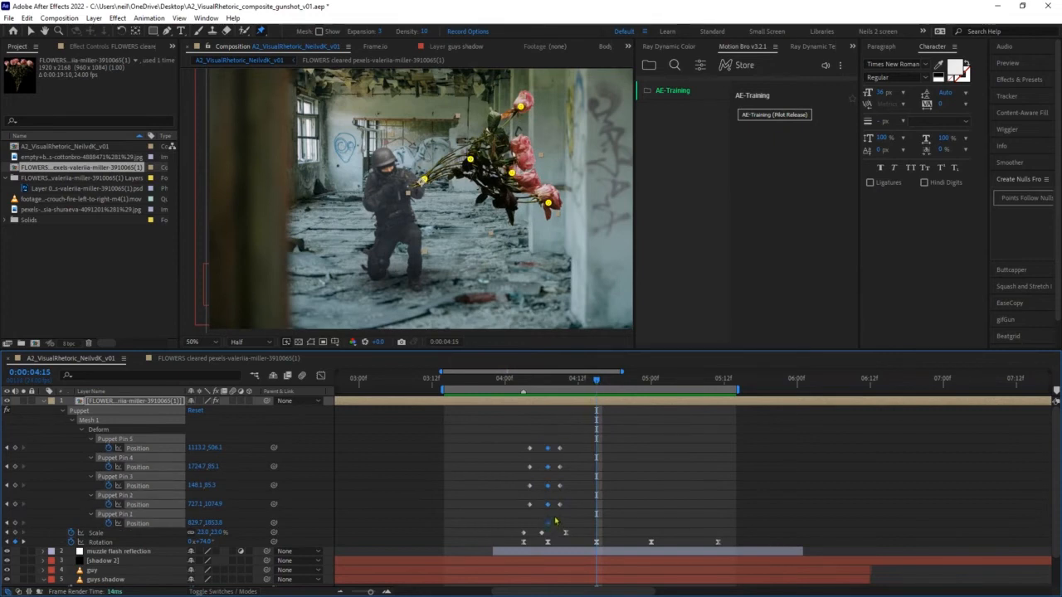
{"action": "key", "text": "ctrl+v"}
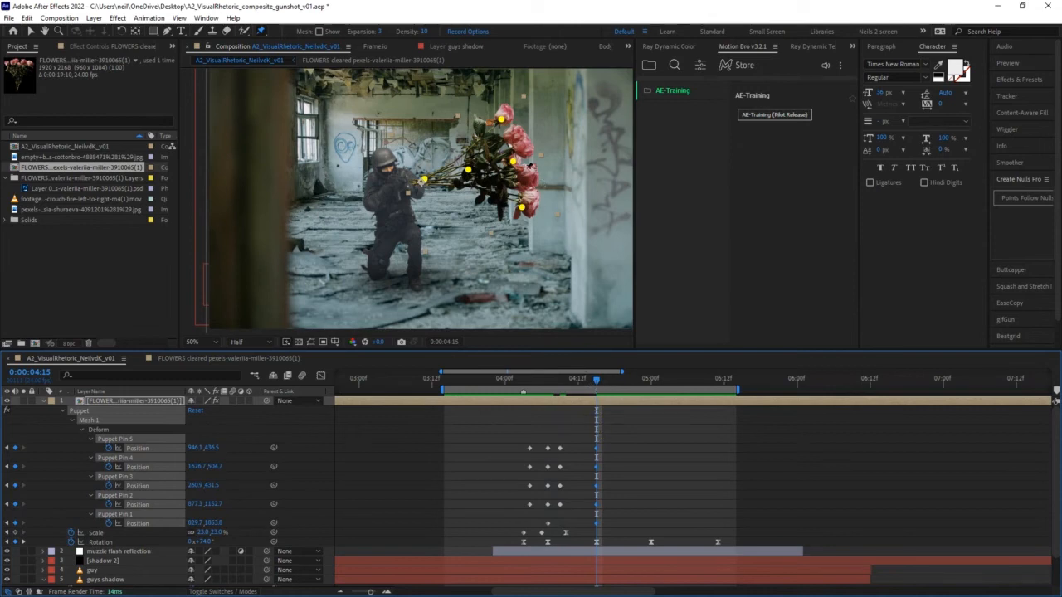
- At 0:00:04:15, reposition the flowers' puppet pins individually to fan out the upper bloom and reshape the bouquet
{"action": "left_click_drag", "start_coordinate": [511, 163], "coordinate": [516, 168]}
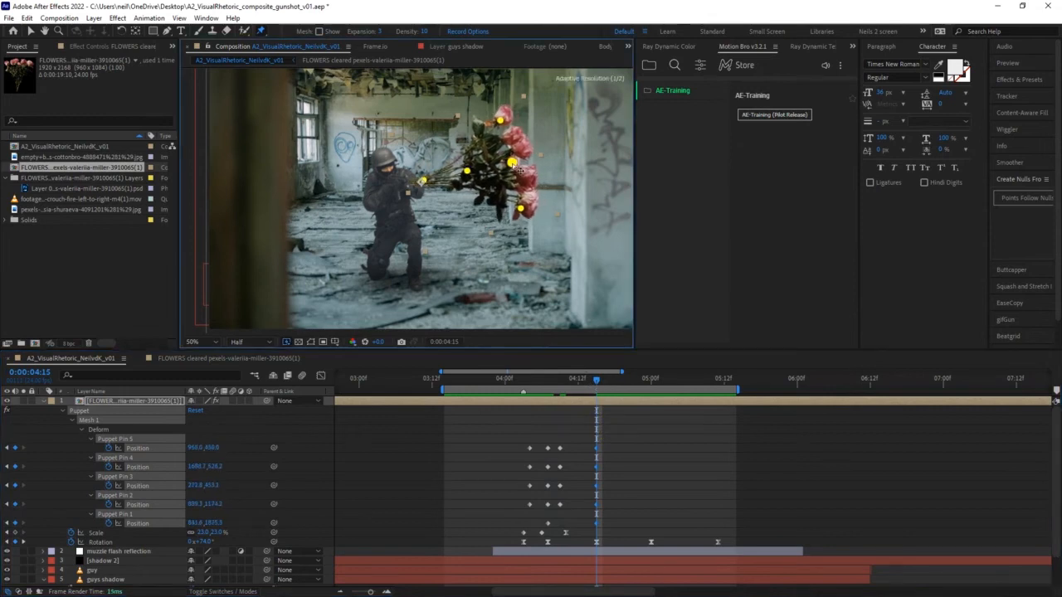
{"action": "left_click", "coordinate": [598, 448]}
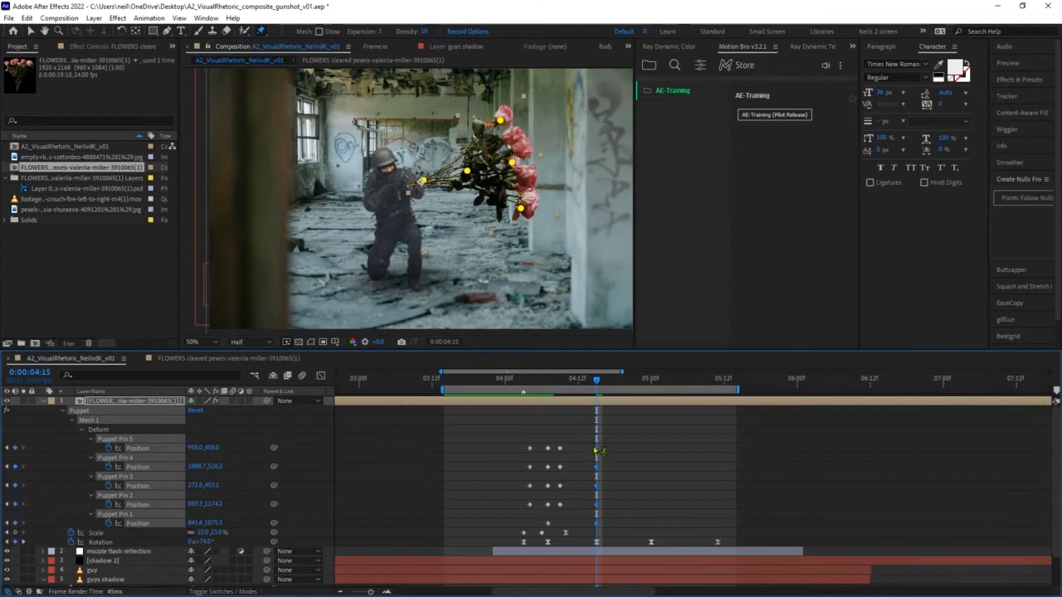
{"action": "left_click", "coordinate": [603, 455]}
{"action": "left_click", "coordinate": [598, 449]}
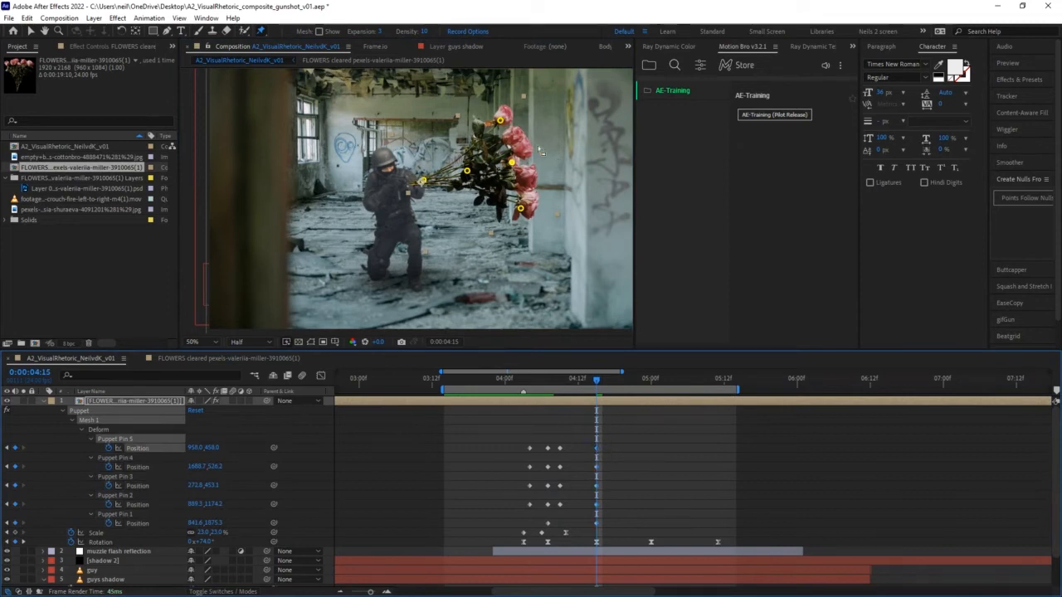
{"action": "left_click_drag", "start_coordinate": [515, 164], "coordinate": [488, 119]}
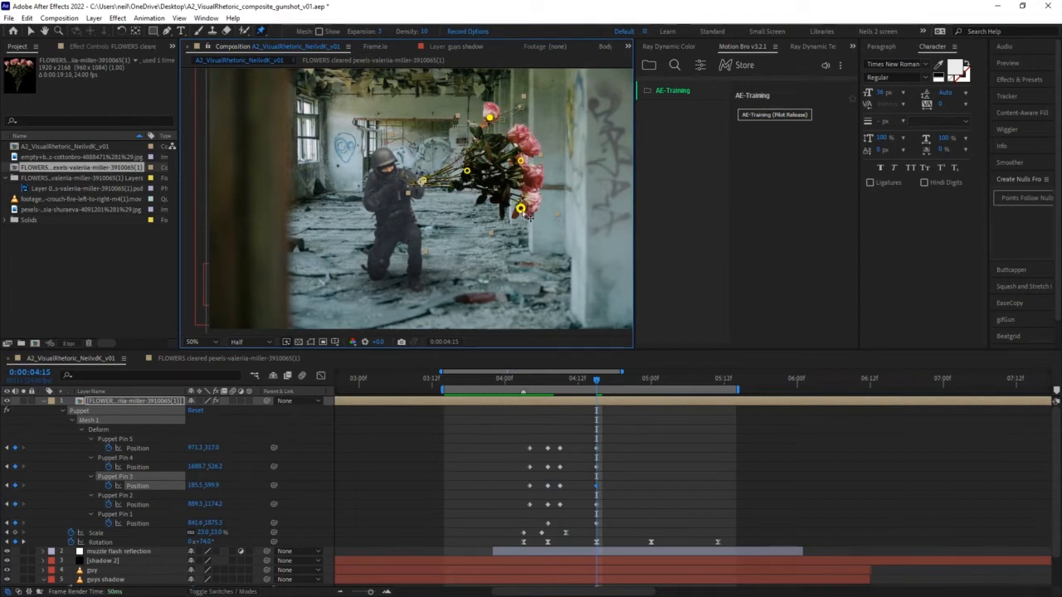
{"action": "left_click_drag", "start_coordinate": [521, 209], "coordinate": [516, 210]}
{"action": "left_click_drag", "start_coordinate": [521, 161], "coordinate": [469, 174]}
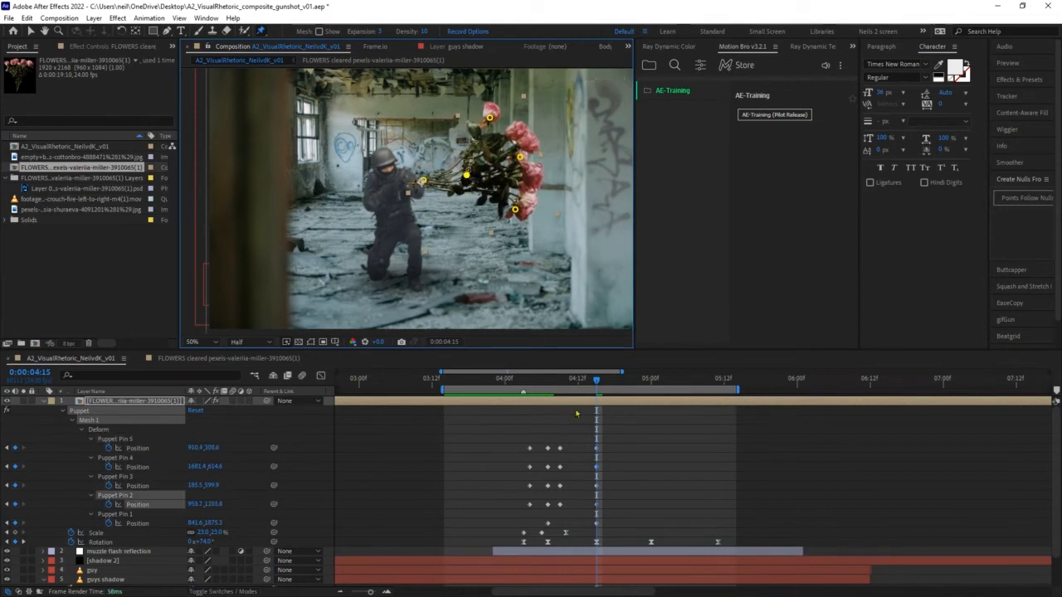
- Apply Easy Ease to the puppet pins' Position keyframes at 0:00:04:07, 0:00:04:09 and 0:00:04:15
{"action": "left_click_drag", "start_coordinate": [579, 438], "coordinate": [611, 530]}
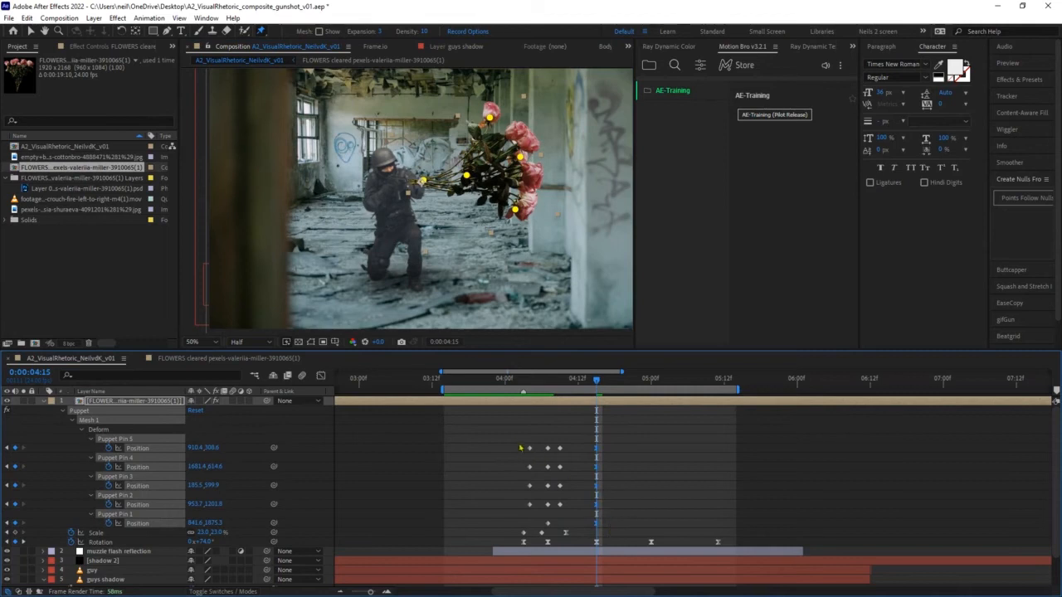
{"action": "left_click_drag", "start_coordinate": [545, 441], "coordinate": [563, 516]}
{"action": "key", "text": "F9"}
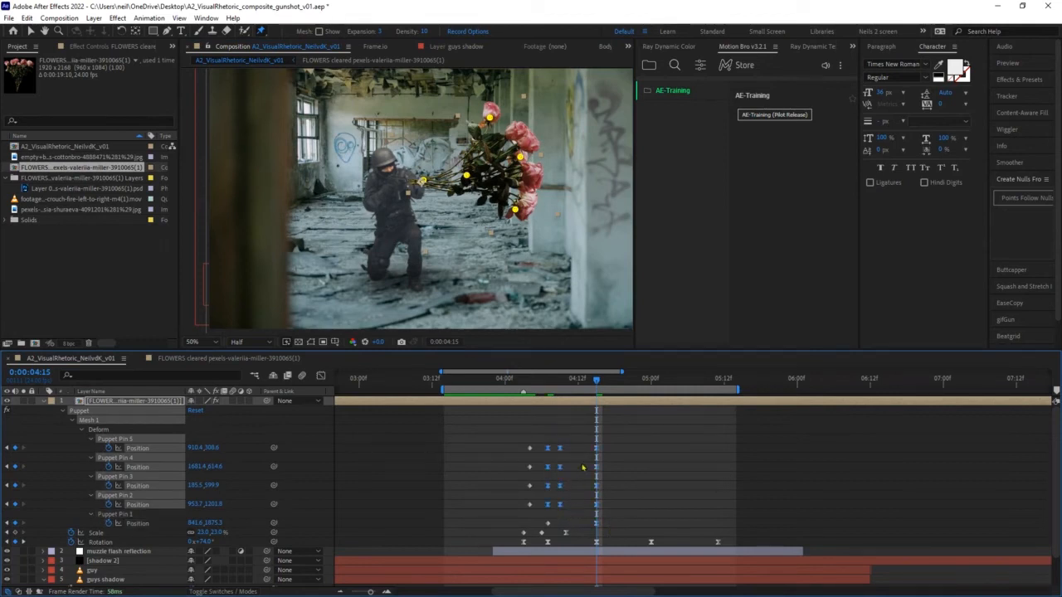
- Offset Puppet Pin 5's last Position keyframe slightly earlier, to about 0:00:04:14
{"action": "left_click", "coordinate": [612, 417]}
{"action": "left_click", "coordinate": [594, 449]}
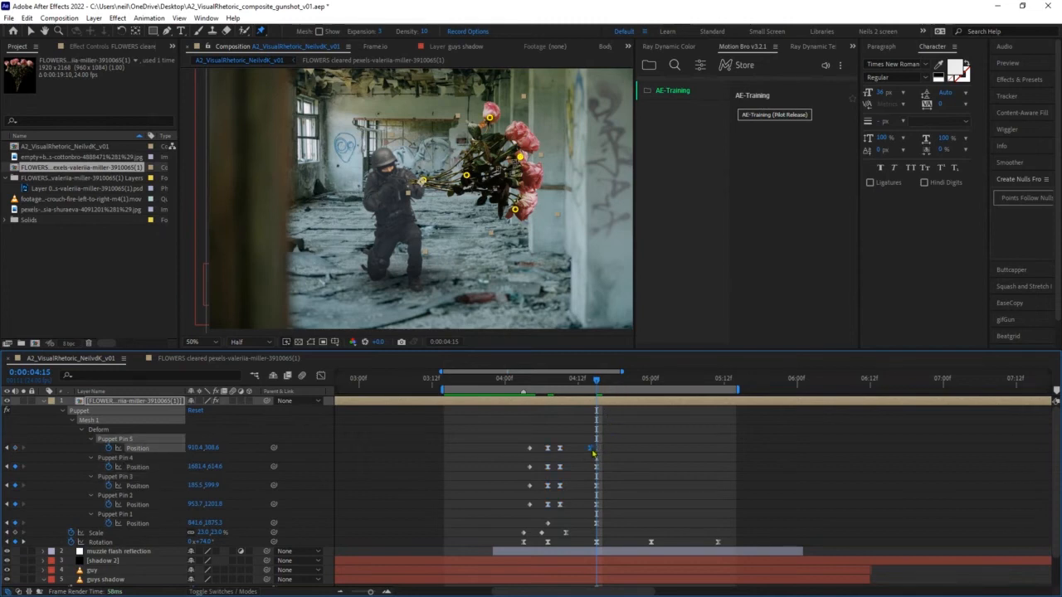
- Stagger the existing puppet pin position keyframes and reposition the inner bouquet pins at 0:00:04:10
{"action": "left_click_drag", "start_coordinate": [597, 467], "coordinate": [565, 505]}
{"action": "left_click_drag", "start_coordinate": [560, 466], "coordinate": [565, 467]}
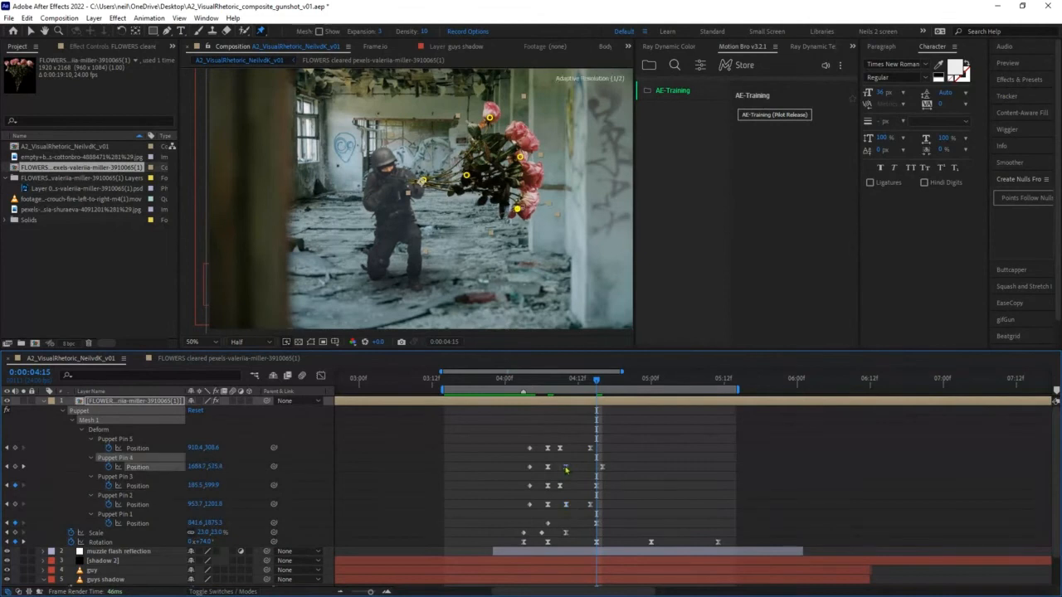
{"action": "left_click_drag", "start_coordinate": [596, 381], "coordinate": [450, 382]}
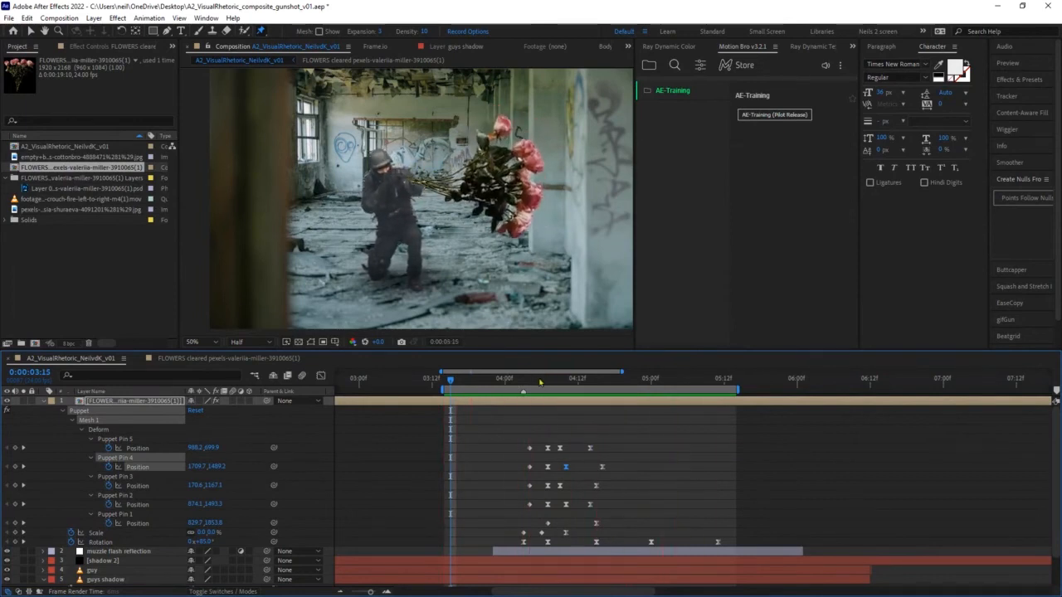
{"action": "left_click_drag", "start_coordinate": [538, 383], "coordinate": [567, 380]}
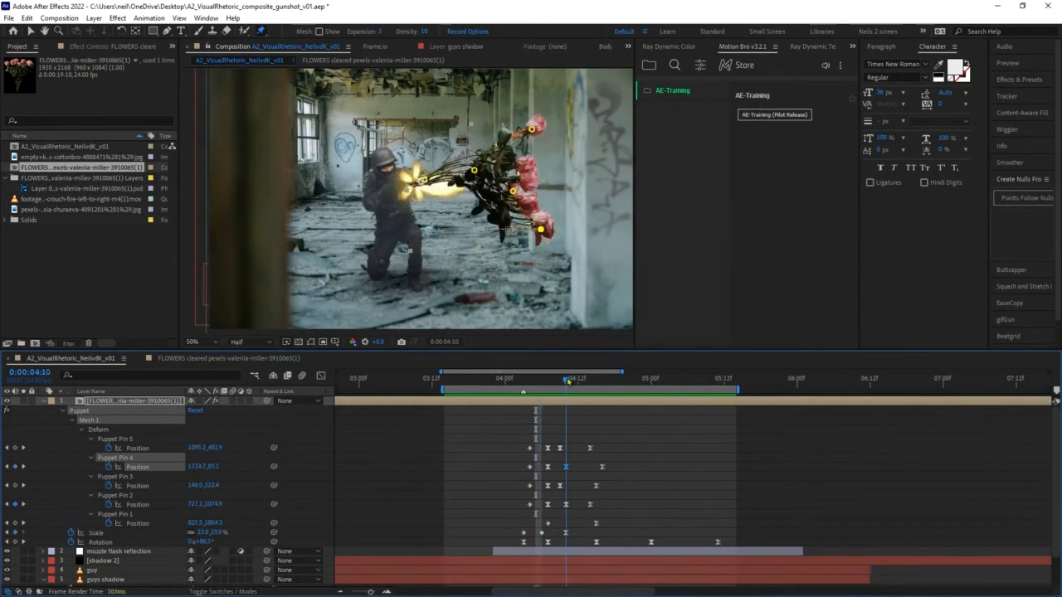
{"action": "left_click_drag", "start_coordinate": [512, 191], "coordinate": [475, 172]}
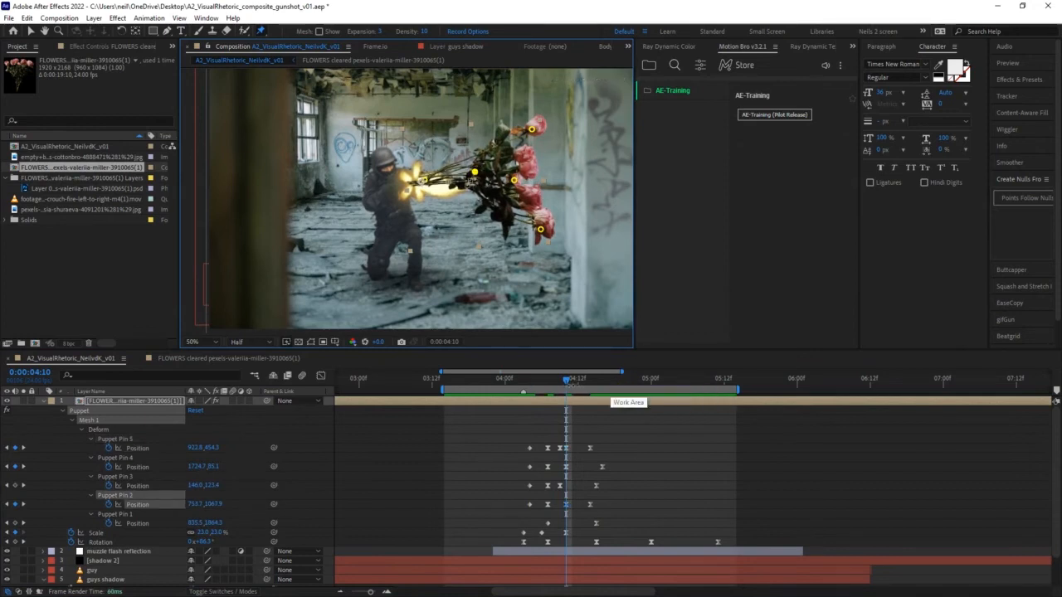
- Delete the Puppet effect from the flowers layer and place five new puppet pins on the stems, leaves and blooms at 0:00:04:10, revealing their keyframes
{"action": "left_click", "coordinate": [83, 435]}
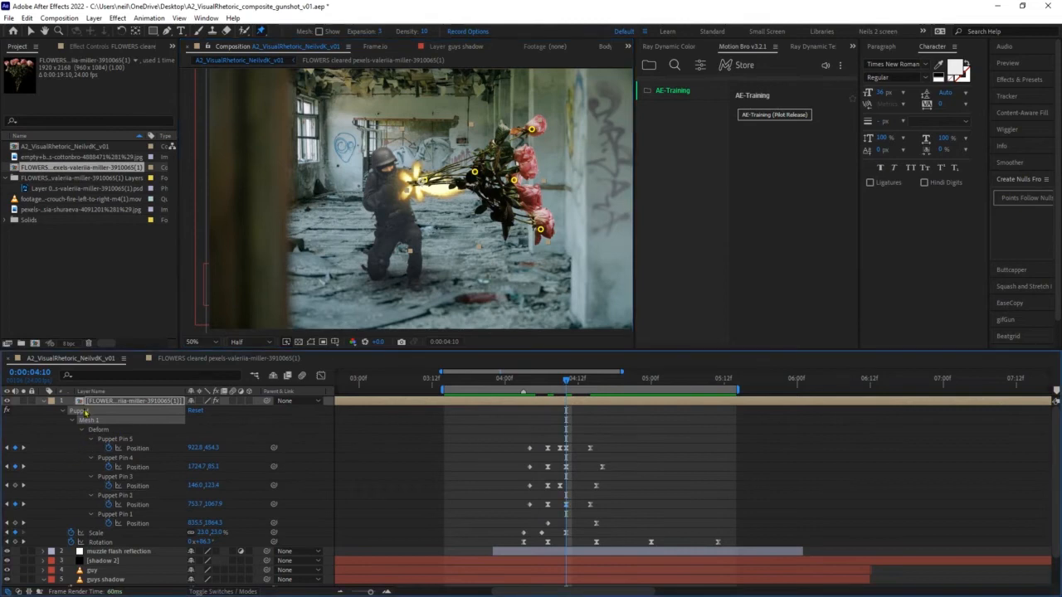
{"action": "key", "text": "Delete"}
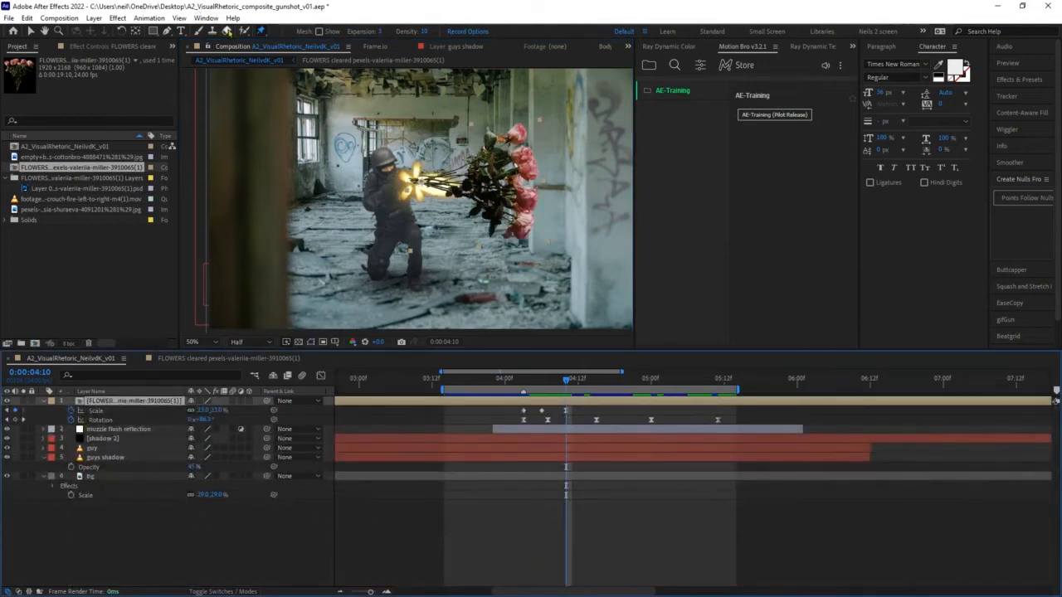
{"action": "left_click", "coordinate": [262, 30]}
{"action": "left_click", "coordinate": [493, 180]}
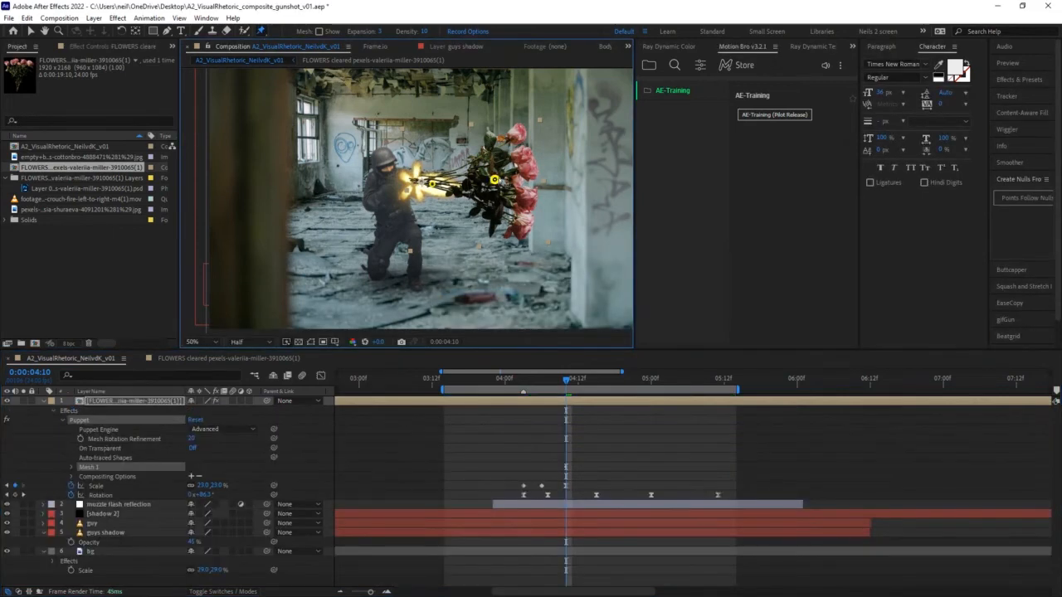
{"action": "left_click", "coordinate": [516, 135]}
{"action": "left_click", "coordinate": [521, 231]}
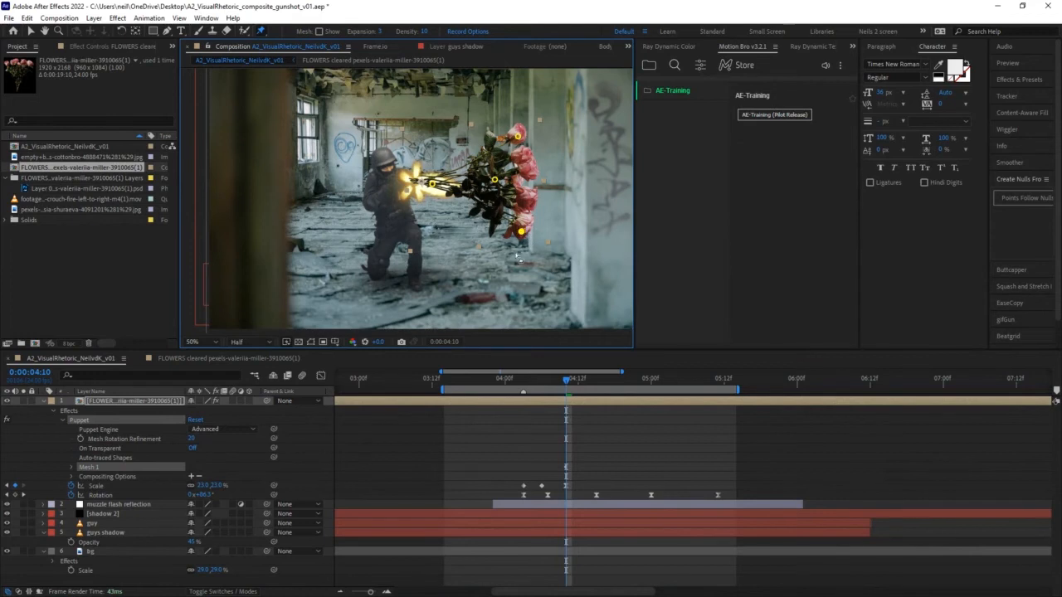
{"action": "left_click", "coordinate": [525, 176]}
{"action": "key", "text": "u"}
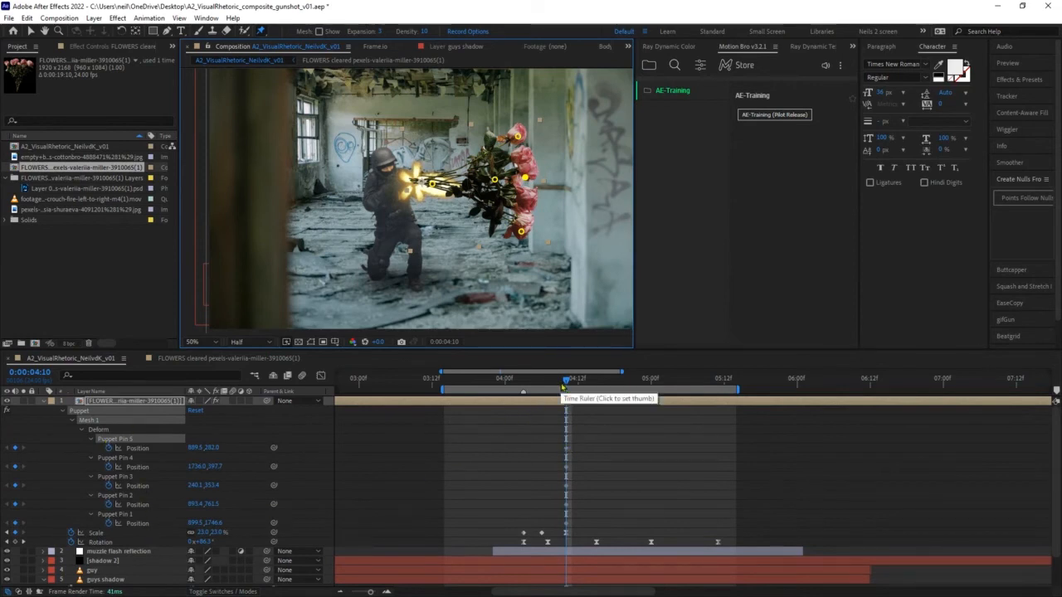
- At 0:00:04:04, reposition the bloom and leaf pins so the outer blooms fold back toward the gun muzzle
{"action": "left_click_drag", "start_coordinate": [564, 381], "coordinate": [529, 384]}
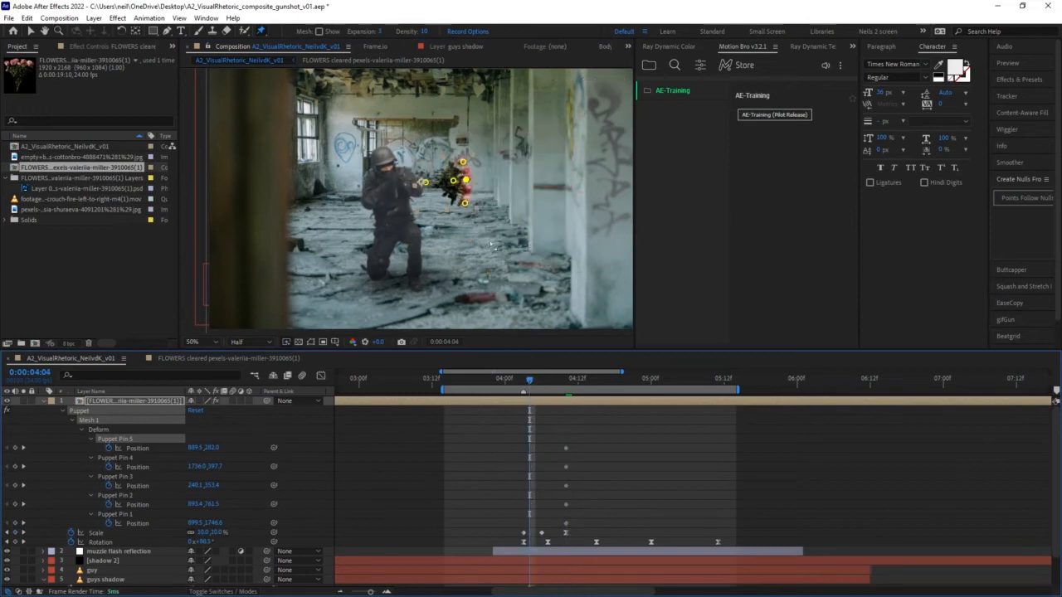
{"action": "left_click_drag", "start_coordinate": [462, 163], "coordinate": [443, 159]}
{"action": "left_click_drag", "start_coordinate": [464, 204], "coordinate": [445, 179]}
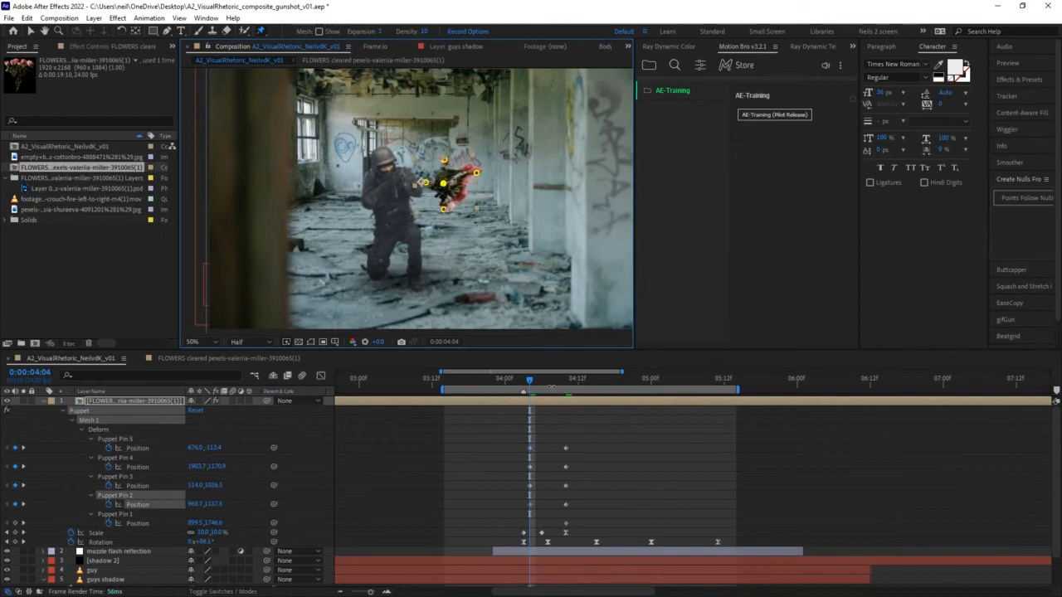
- At 0:00:04:13, move the leaf pin up and inward and spread the upper and lower bloom pins outward
{"action": "left_click_drag", "start_coordinate": [558, 383], "coordinate": [583, 381]}
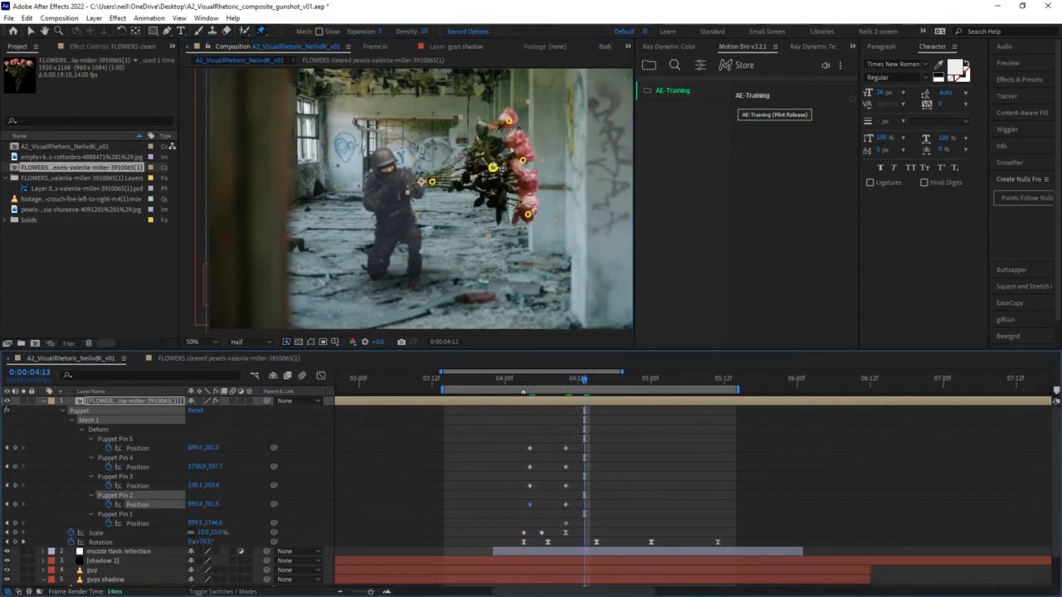
{"action": "left_click_drag", "start_coordinate": [492, 169], "coordinate": [431, 181]}
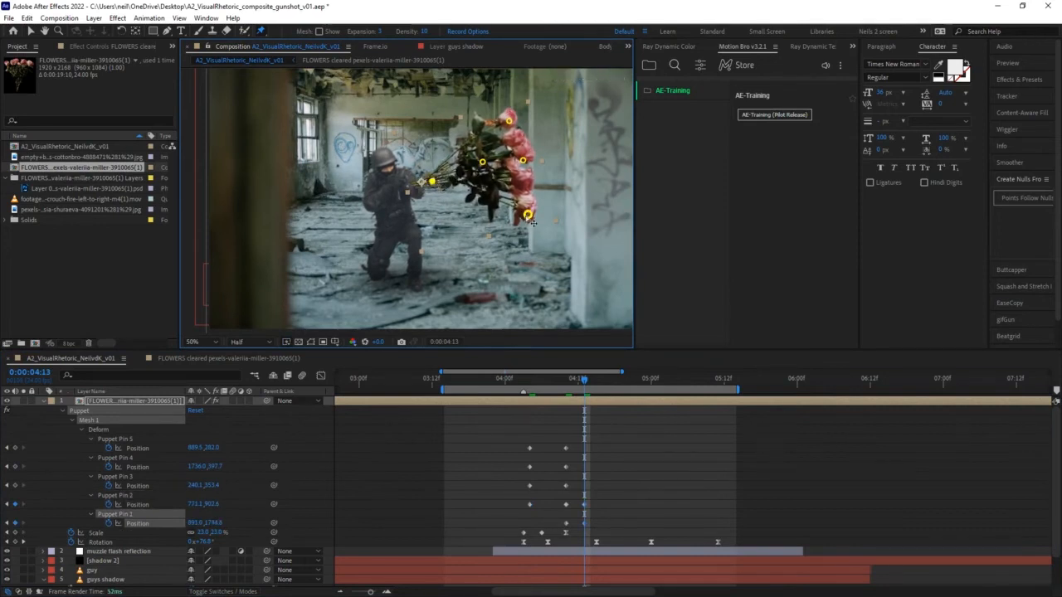
{"action": "left_click_drag", "start_coordinate": [531, 222], "coordinate": [564, 214]}
{"action": "left_click_drag", "start_coordinate": [510, 122], "coordinate": [528, 110]}
{"action": "left_click_drag", "start_coordinate": [523, 160], "coordinate": [519, 160]}
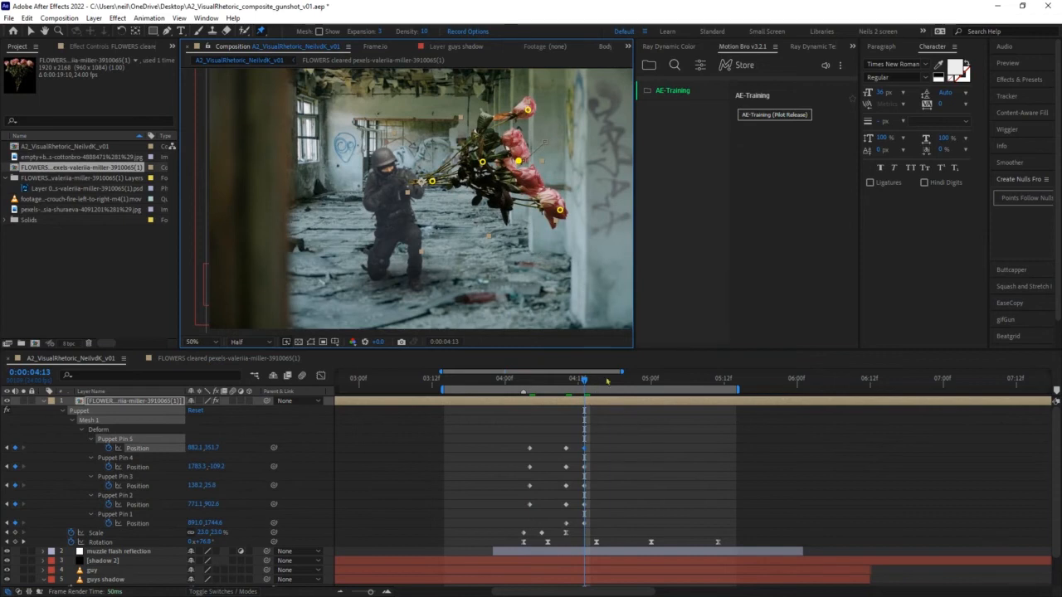
- At 0:00:04:19, move the lowest bloom pin inward and down, and set the flowers layer's label colour to Red
{"action": "left_click_drag", "start_coordinate": [606, 380], "coordinate": [620, 380]}
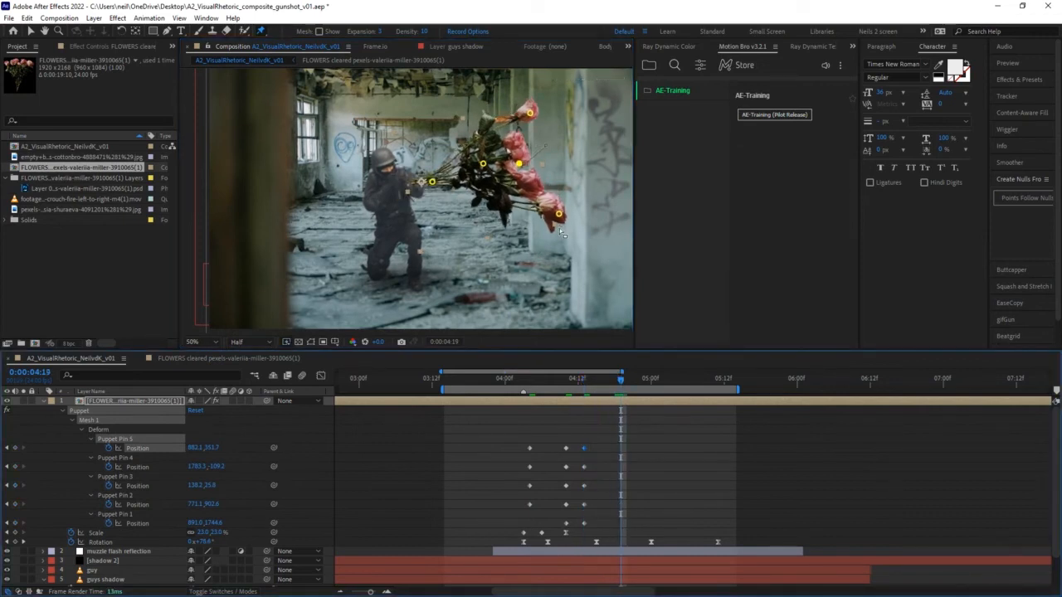
{"action": "left_click_drag", "start_coordinate": [560, 215], "coordinate": [536, 226]}
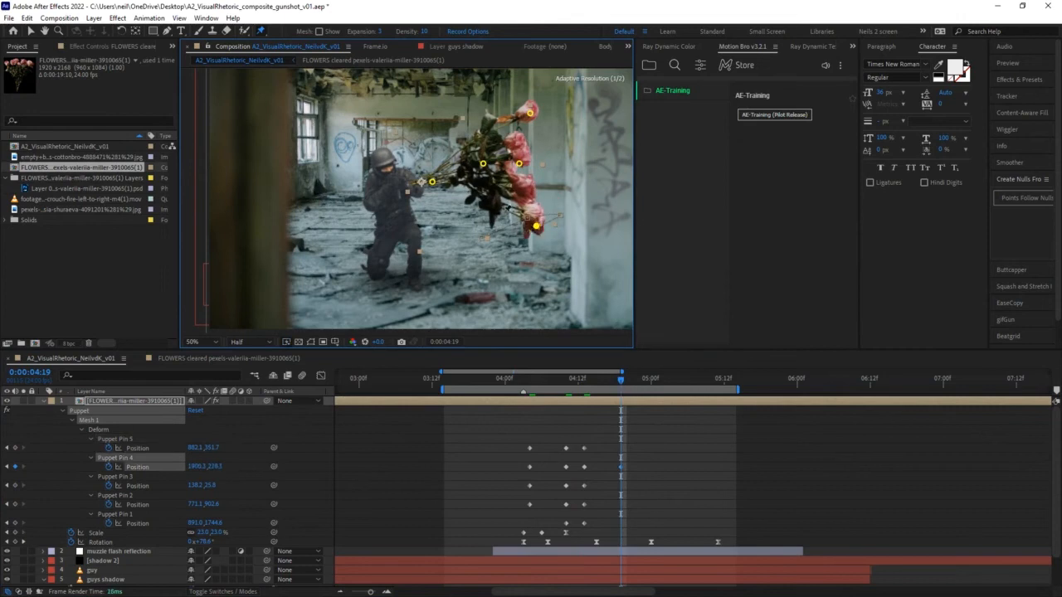
{"action": "left_click", "coordinate": [52, 401]}
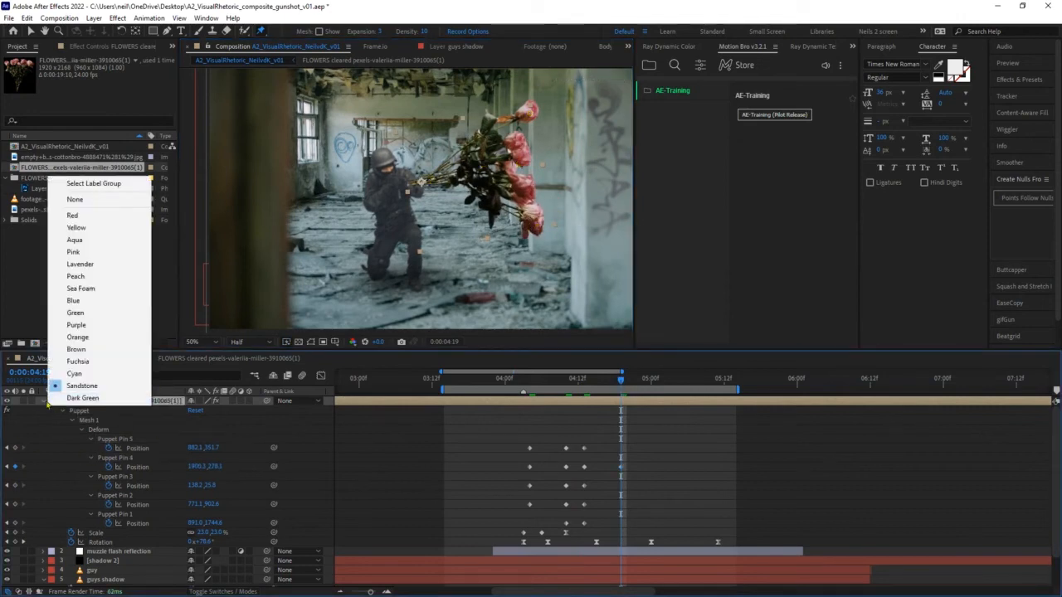
{"action": "left_click", "coordinate": [109, 217]}
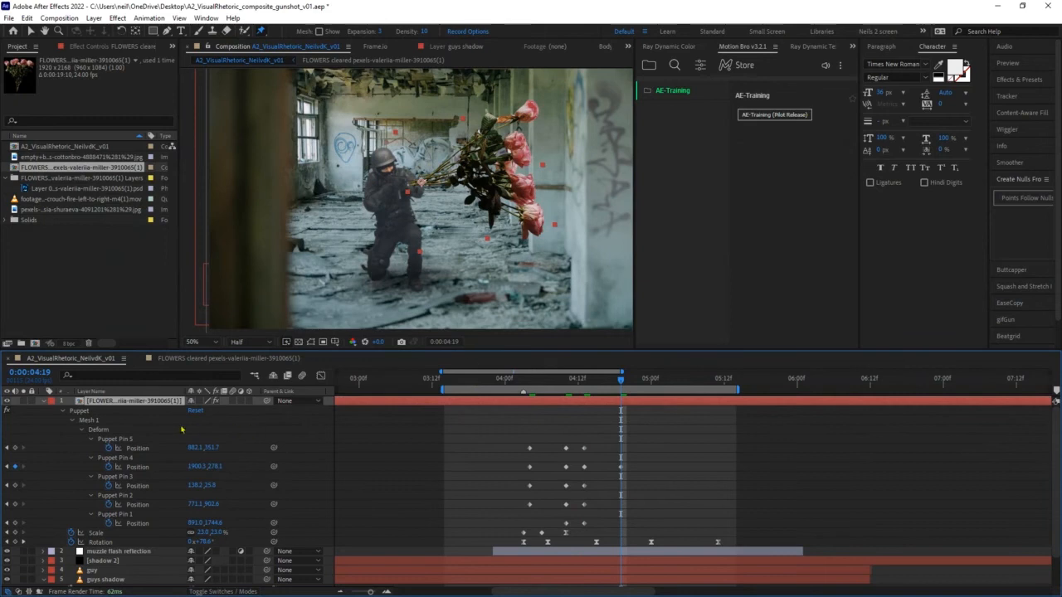
{"action": "left_click", "coordinate": [98, 430]}
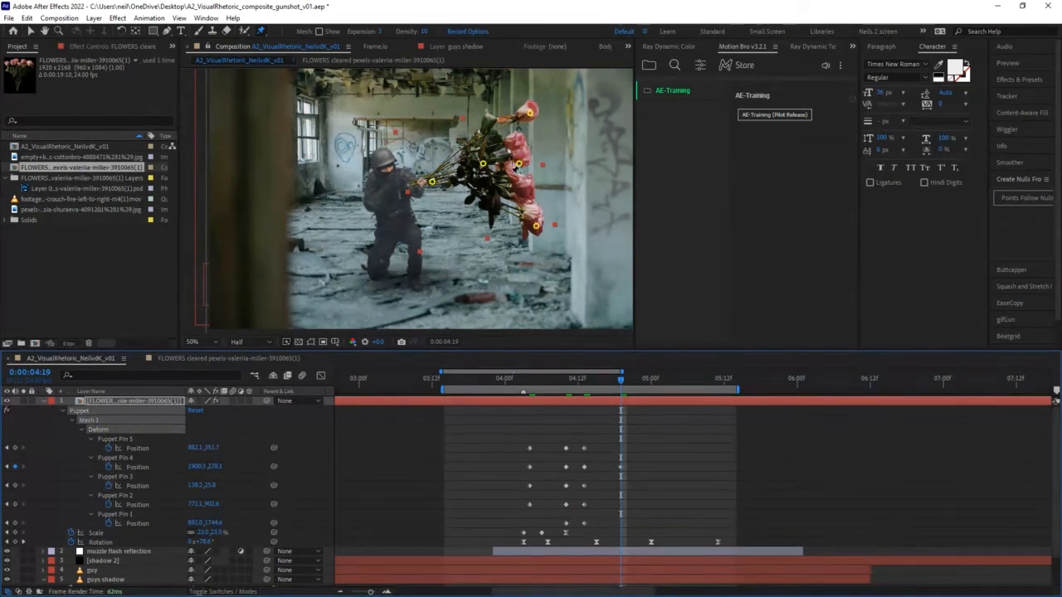
- Reposition the middle bloom pin and the leaf pin at 0:00:04:19, and set the flowers layer's label colour to Yellow
{"action": "left_click_drag", "start_coordinate": [519, 165], "coordinate": [257, 239]}
{"action": "scroll", "coordinate": [522, 157], "scroll_direction": "up", "scroll_amount": 1}
{"action": "key", "text": "space"}
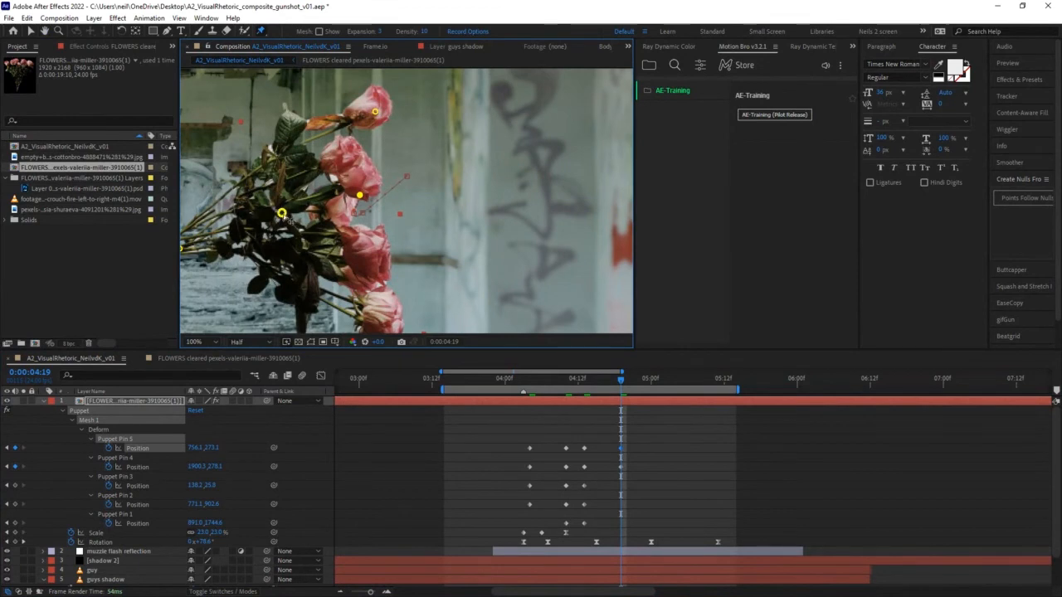
{"action": "left_click_drag", "start_coordinate": [282, 214], "coordinate": [278, 225]}
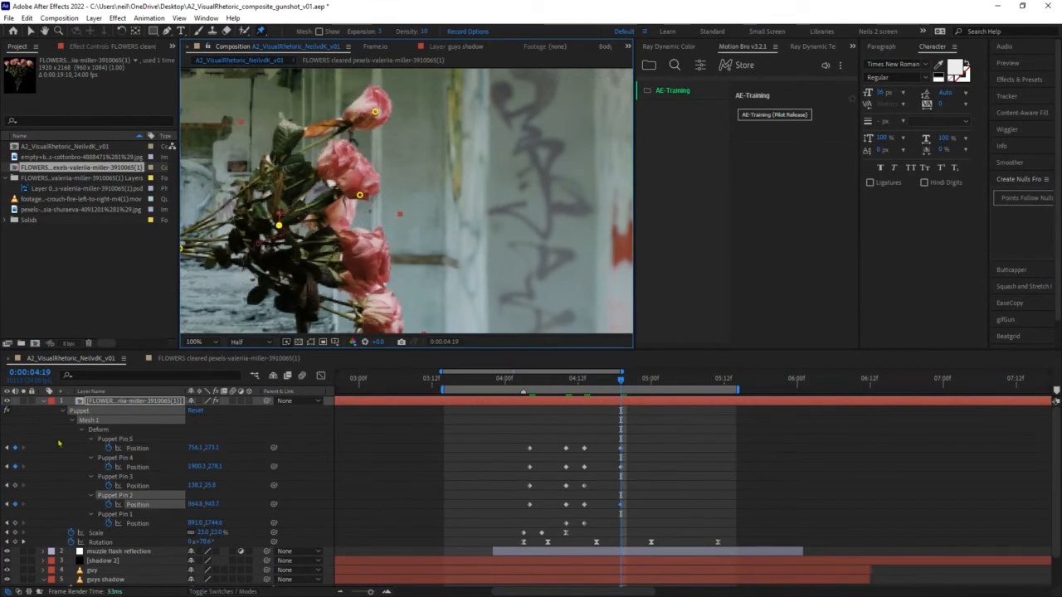
{"action": "left_click", "coordinate": [50, 404]}
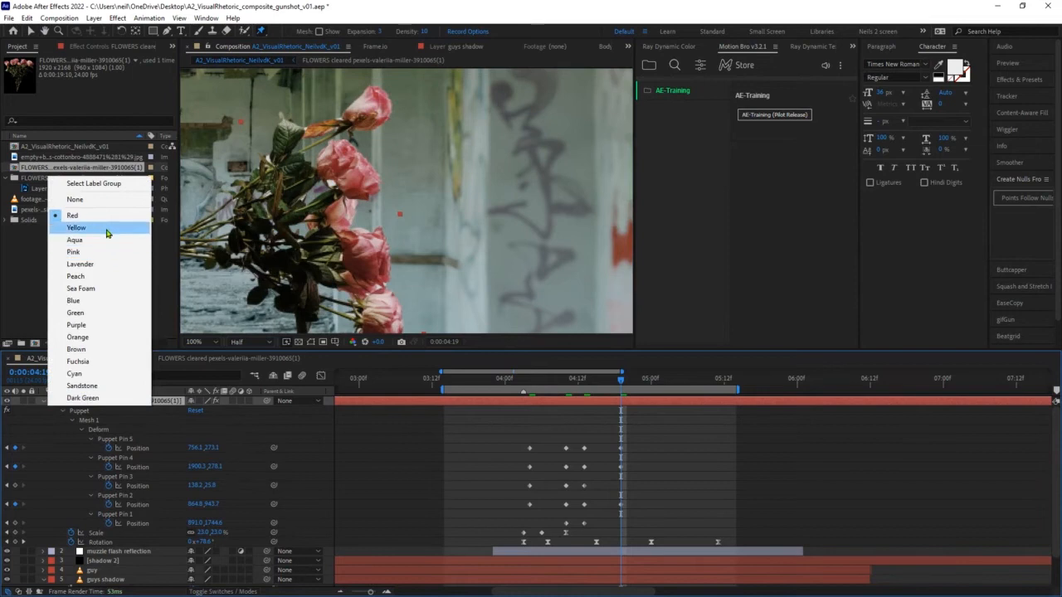
{"action": "left_click", "coordinate": [83, 229]}
- Pull the upper and lowest bloom pins inward at 0:00:04:19 and adjust the lowest pin's motion path at its 0:00:04:10 keyframe
{"action": "left_click", "coordinate": [583, 448]}
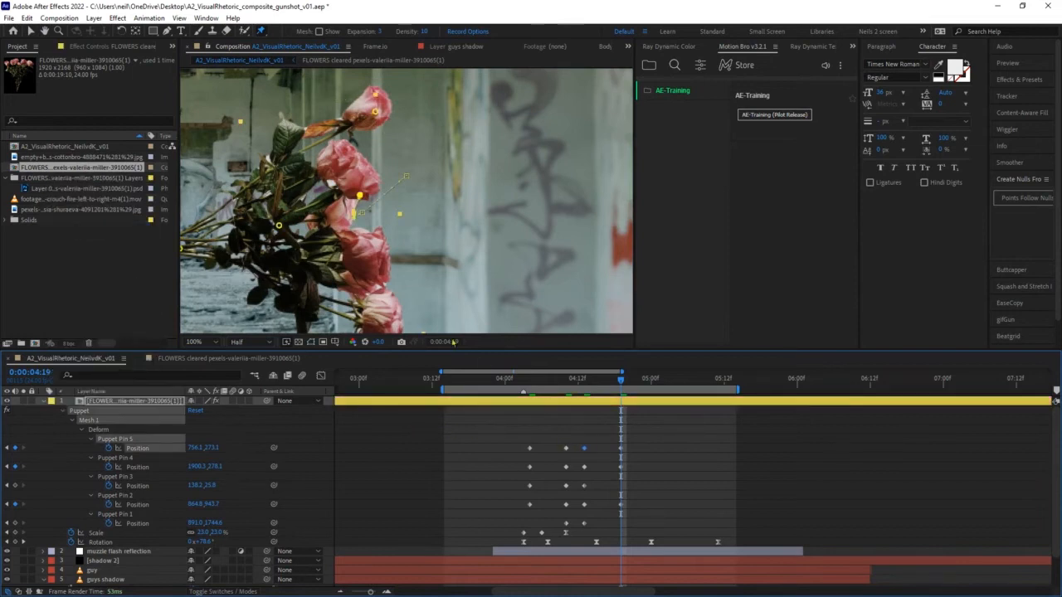
{"action": "left_click_drag", "start_coordinate": [376, 111], "coordinate": [339, 115]}
{"action": "left_click_drag", "start_coordinate": [365, 251], "coordinate": [411, 178]}
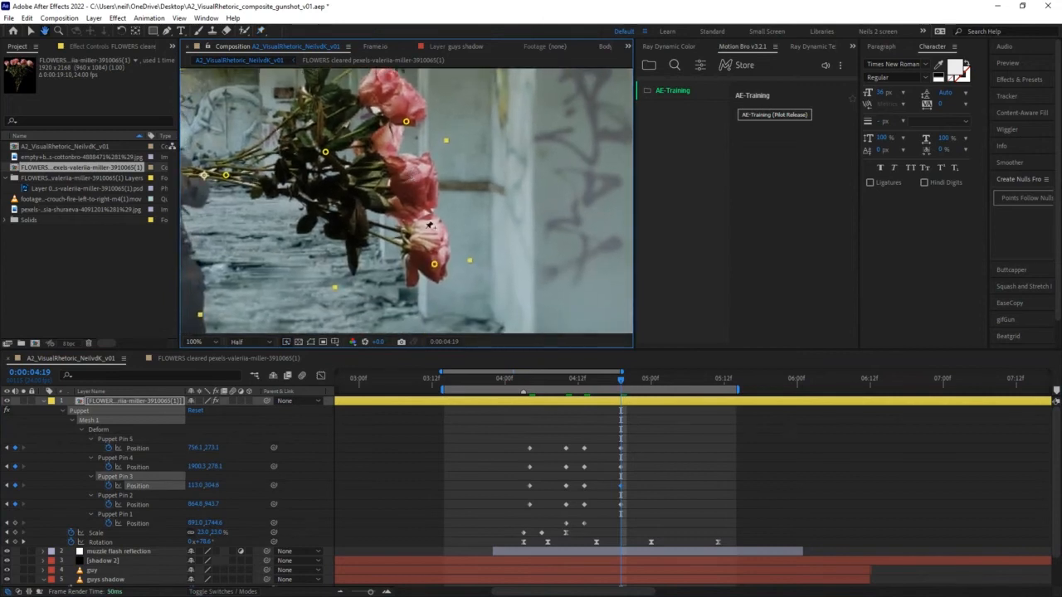
{"action": "mouse_move", "coordinate": [430, 269]}
{"action": "left_mouse_down"}
{"action": "mouse_move", "coordinate": [414, 268]}
{"action": "mouse_move", "coordinate": [428, 264]}
{"action": "left_mouse_up"}
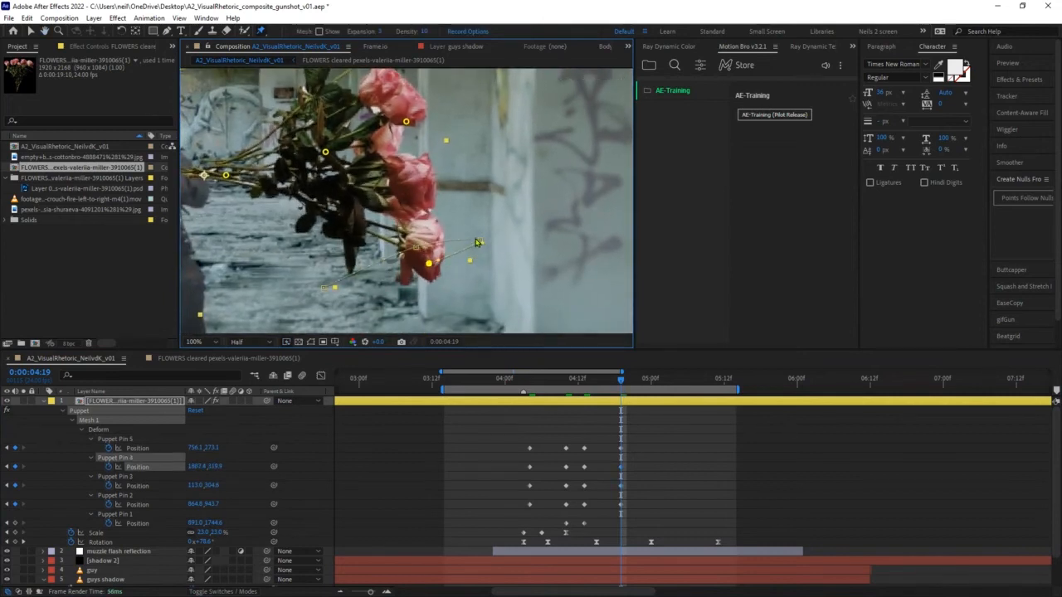
{"action": "key", "text": "g"}
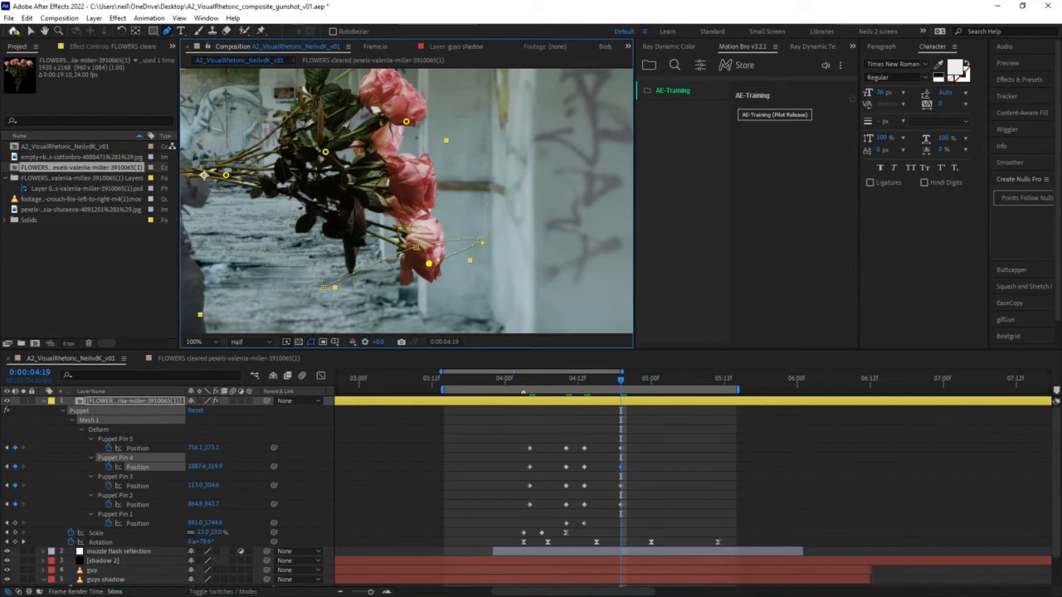
{"action": "key", "text": "v"}
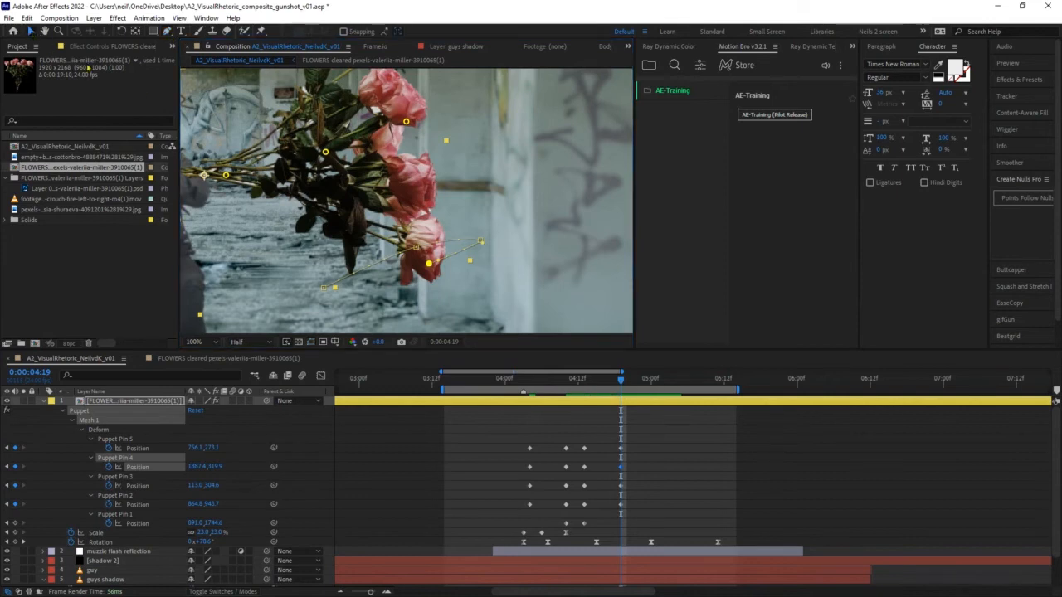
{"action": "left_click", "coordinate": [480, 242]}
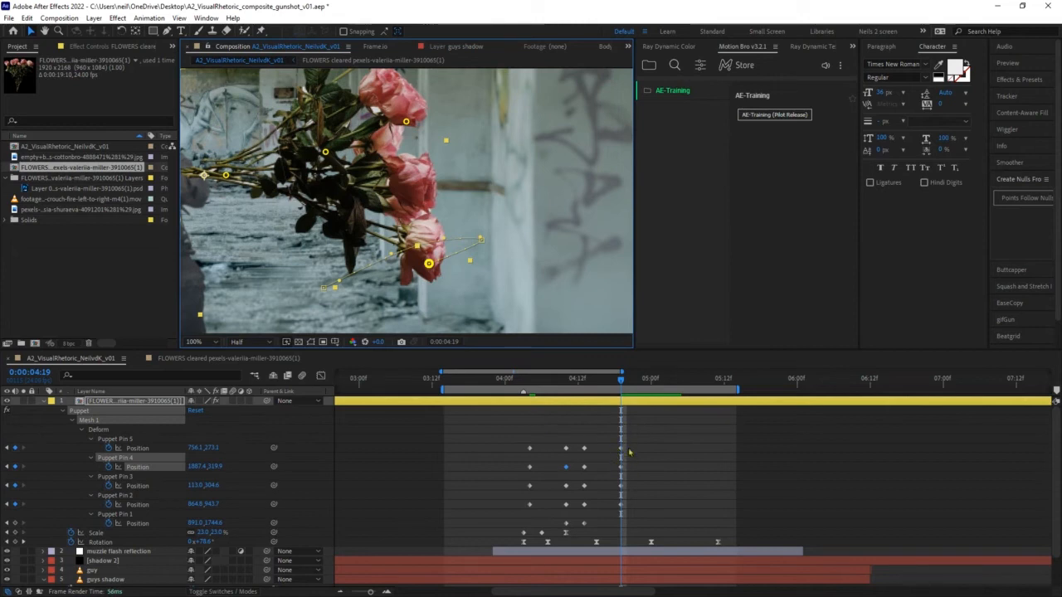
- Copy all five puppet pin position keyframes from 0:00:04:10 and paste them at 0:00:05:02
{"action": "left_click", "coordinate": [662, 386]}
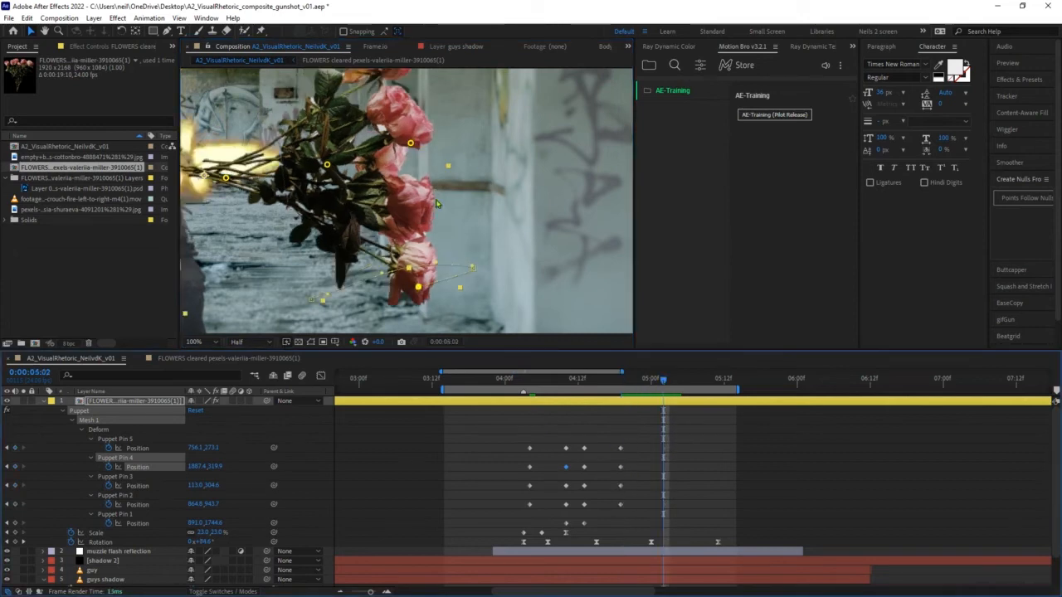
{"action": "left_click_drag", "start_coordinate": [558, 436], "coordinate": [573, 528]}
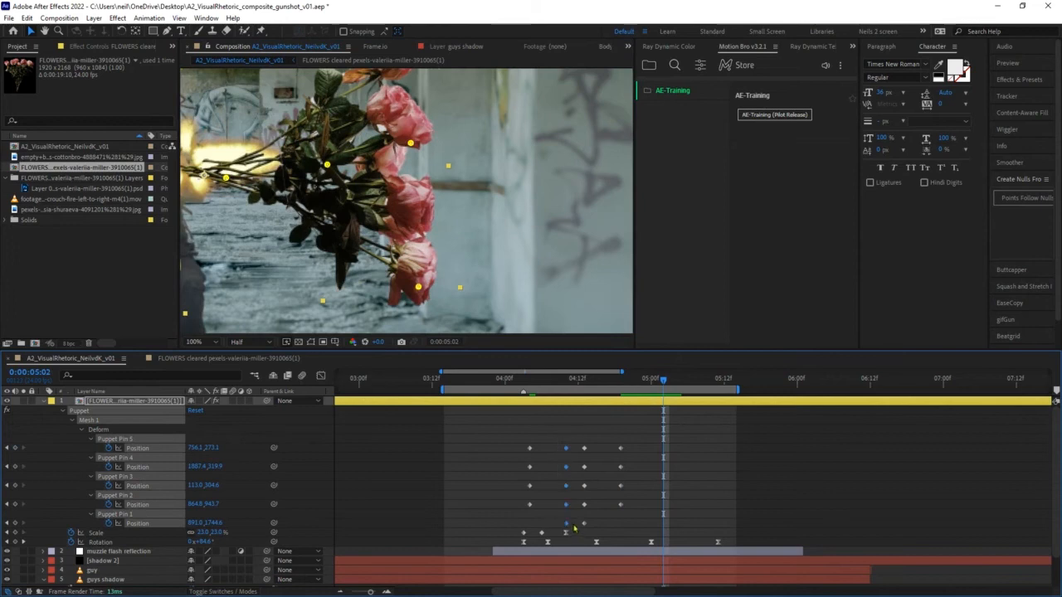
{"action": "key", "text": "ctrl+c"}
{"action": "key", "text": "ctrl+v"}
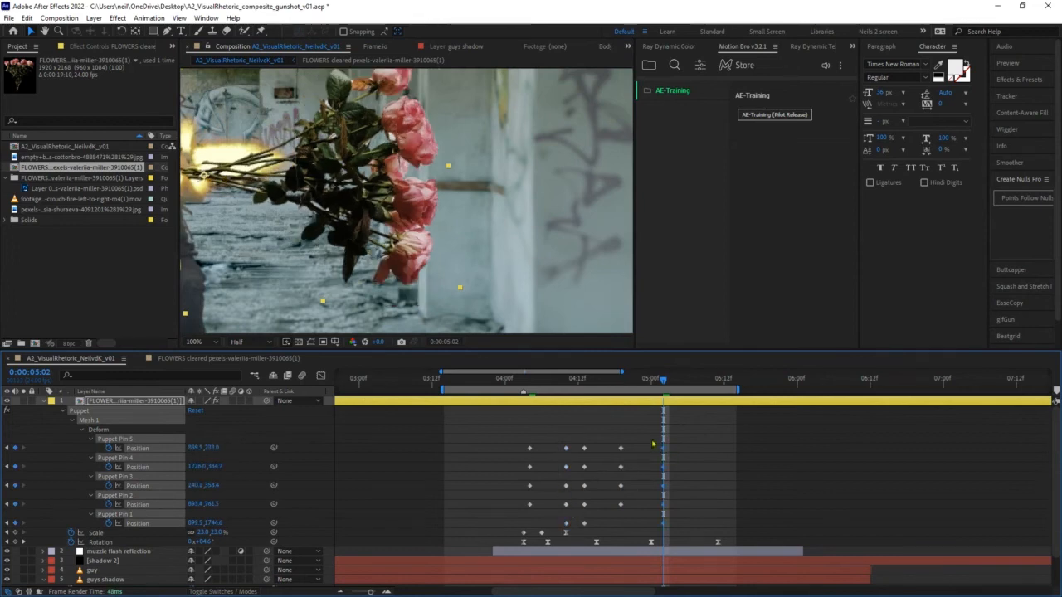
- Shift the pasted pin keyframes about four frames forward and apply Easy Ease to them and the two preceding keyframe columns
{"action": "left_click_drag", "start_coordinate": [648, 439], "coordinate": [703, 536]}
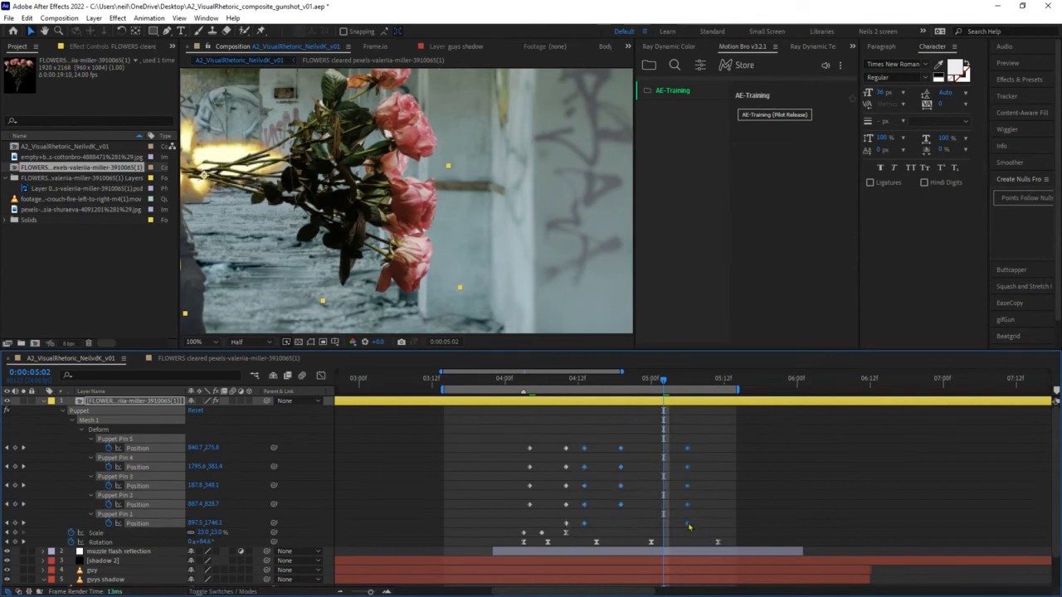
{"action": "key", "text": "F9"}
{"action": "left_click", "coordinate": [661, 455]}
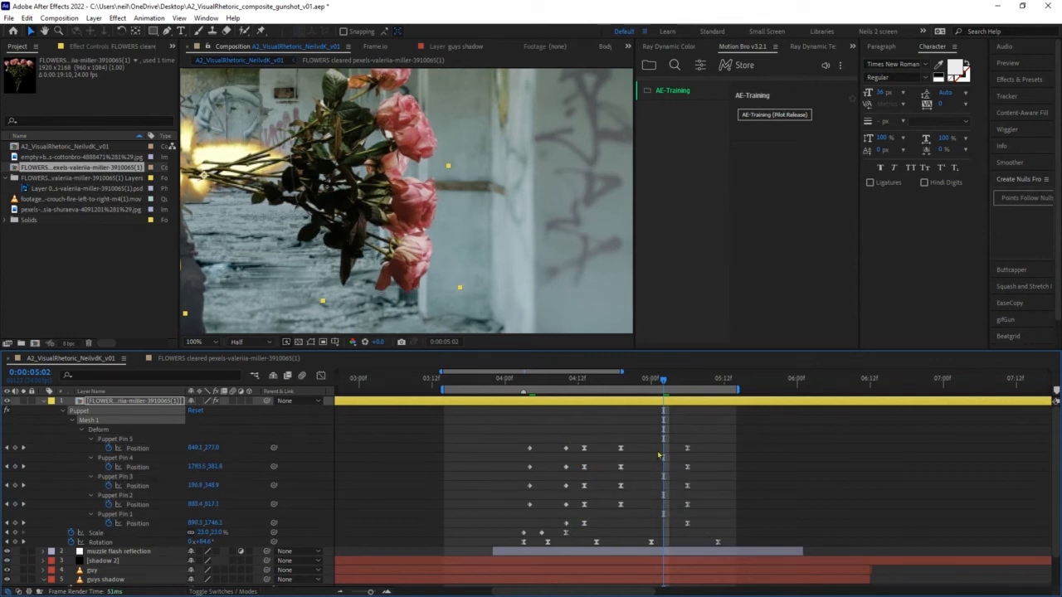
- Stagger the eased position keyframes of Puppet Pins 5, 3 and 2 by a few frames so the blooms settle at different times
{"action": "left_click_drag", "start_coordinate": [687, 449], "coordinate": [701, 449]}
{"action": "left_click_drag", "start_coordinate": [688, 486], "coordinate": [693, 504]}
{"action": "left_click_drag", "start_coordinate": [620, 486], "coordinate": [627, 486]}
{"action": "left_click_drag", "start_coordinate": [621, 448], "coordinate": [626, 448]}
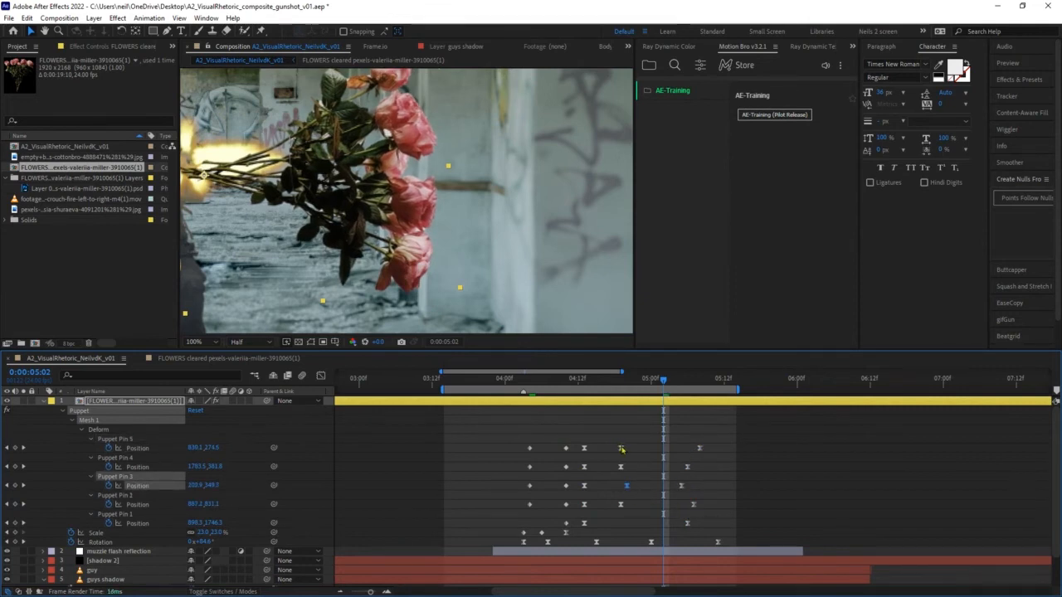
{"action": "scroll", "coordinate": [454, 243], "scroll_direction": "down", "scroll_amount": 5}
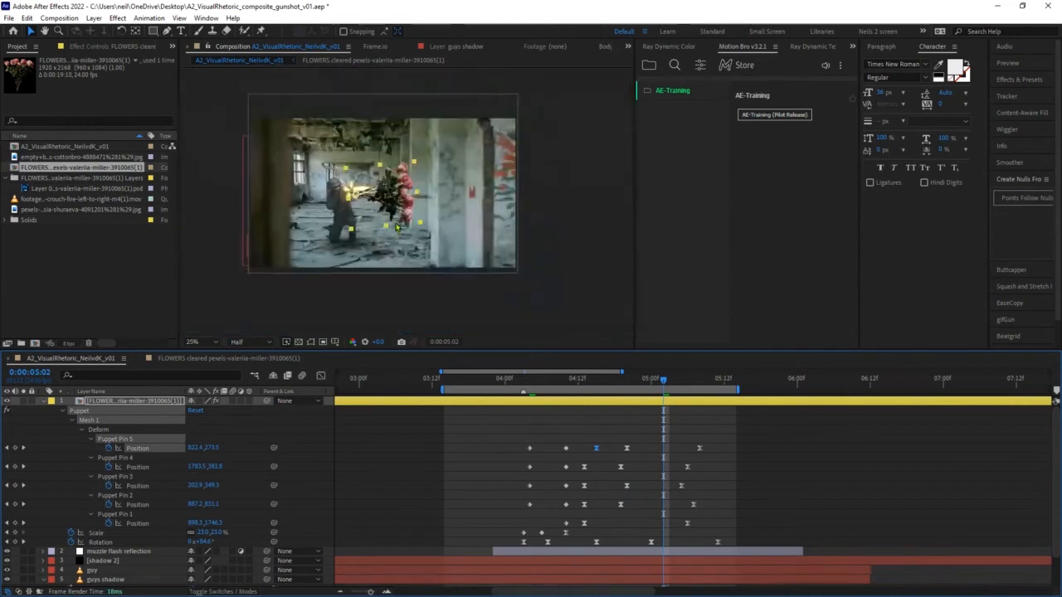
- At 0:00:04:13, pull the lowest bloom's puppet pin (Puppet Pin 4) inward toward the rest of the bouquet
{"action": "scroll", "coordinate": [454, 243], "scroll_direction": "up", "scroll_amount": 3}
{"action": "key", "text": "space"}
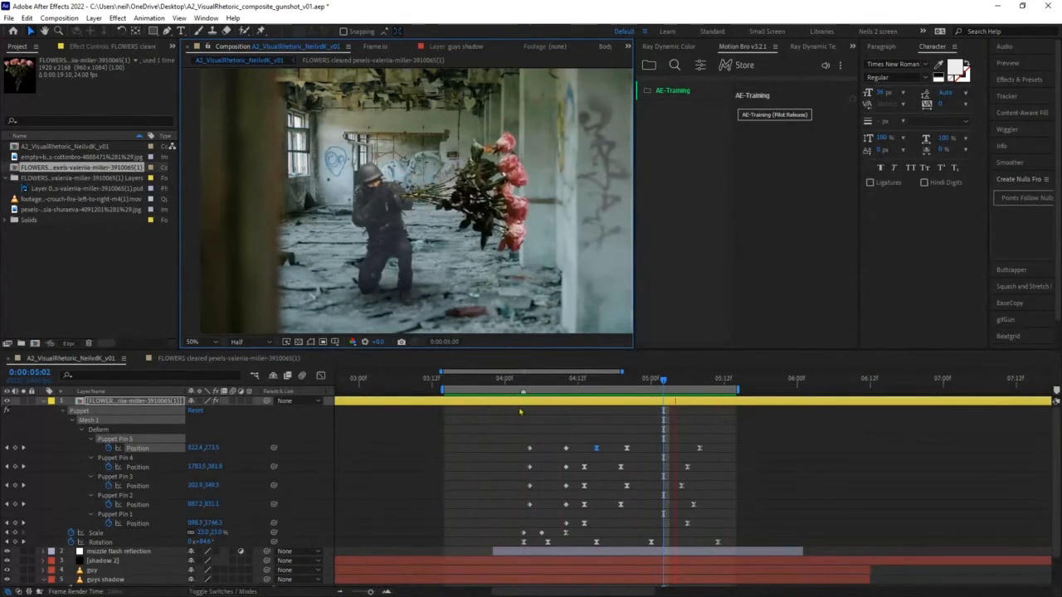
{"action": "left_click", "coordinate": [662, 381]}
{"action": "left_click_drag", "start_coordinate": [662, 382], "coordinate": [587, 395]}
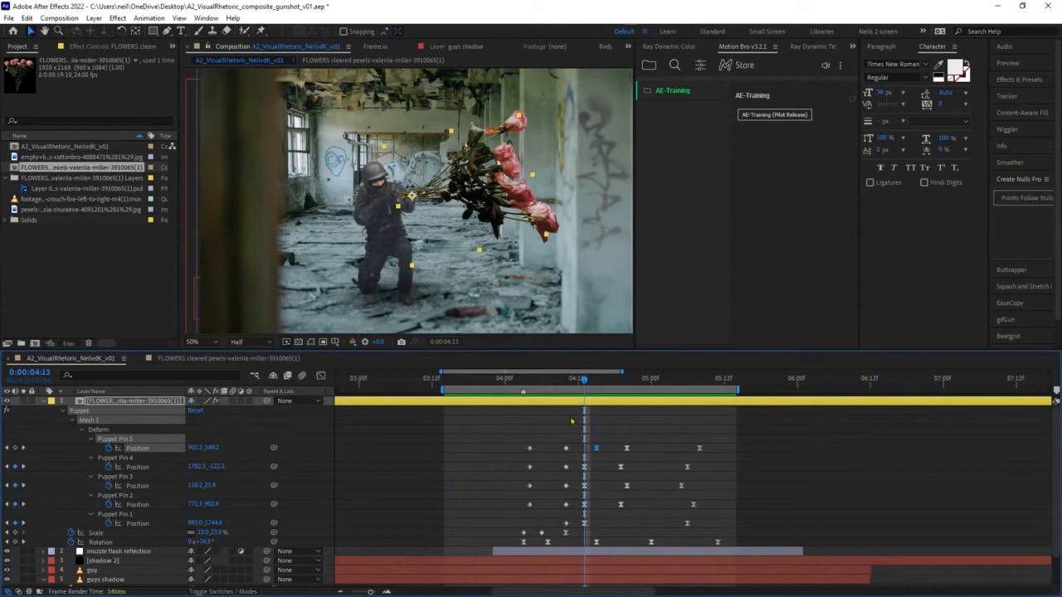
{"action": "left_click", "coordinate": [572, 499]}
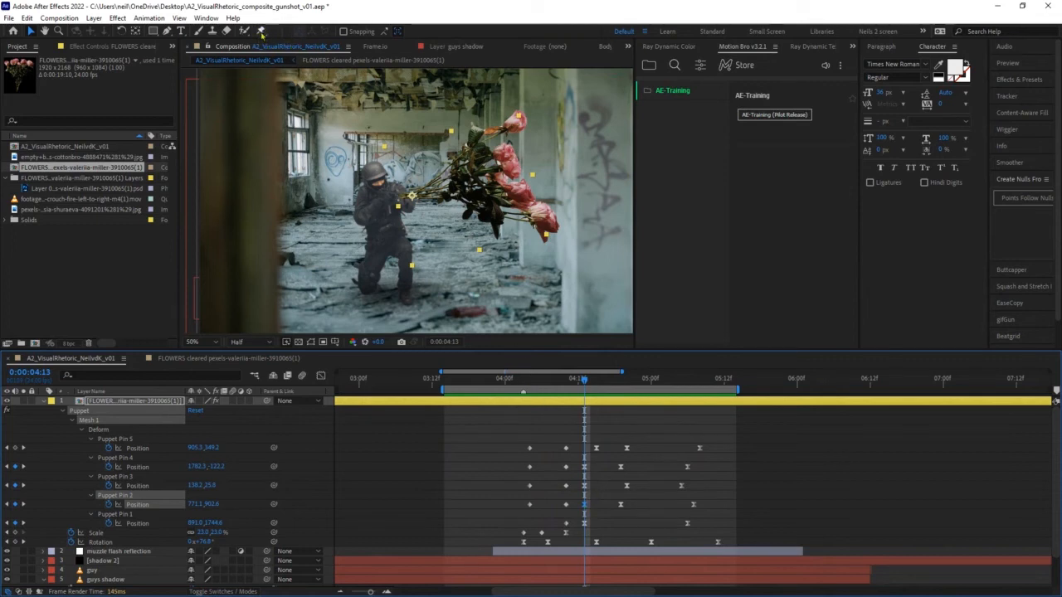
{"action": "left_click", "coordinate": [260, 31]}
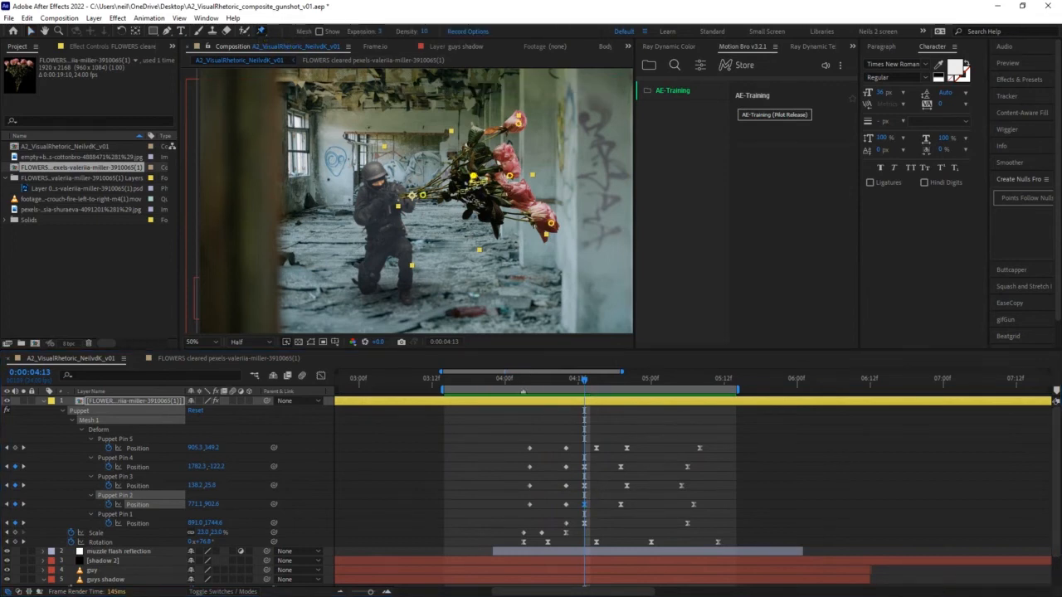
{"action": "left_click_drag", "start_coordinate": [554, 229], "coordinate": [535, 222]}
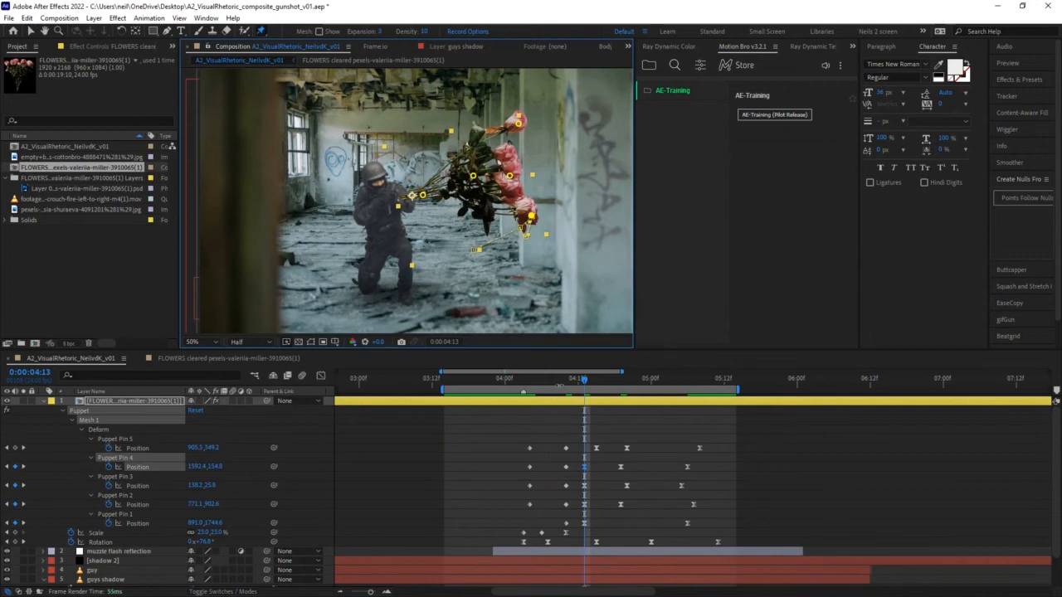
- Shift the work area earlier, preview the bouquet burst, and extend the work area's end to about 0:00:06:00
{"action": "left_click_drag", "start_coordinate": [559, 386], "coordinate": [500, 387]}
{"action": "key", "text": "space"}
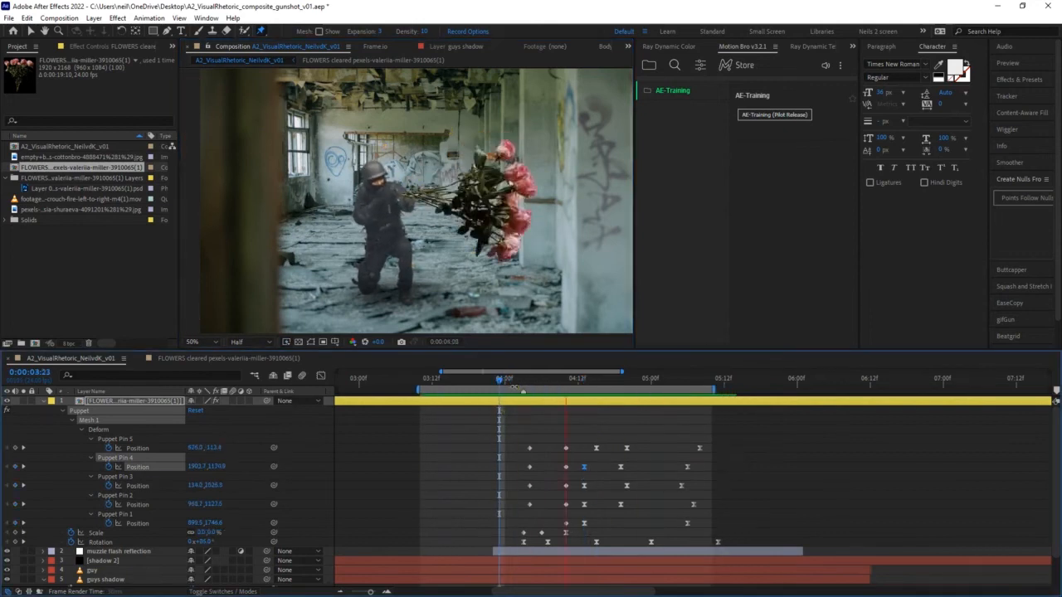
{"action": "left_click", "coordinate": [693, 383]}
{"action": "left_click_drag", "start_coordinate": [713, 389], "coordinate": [792, 393]}
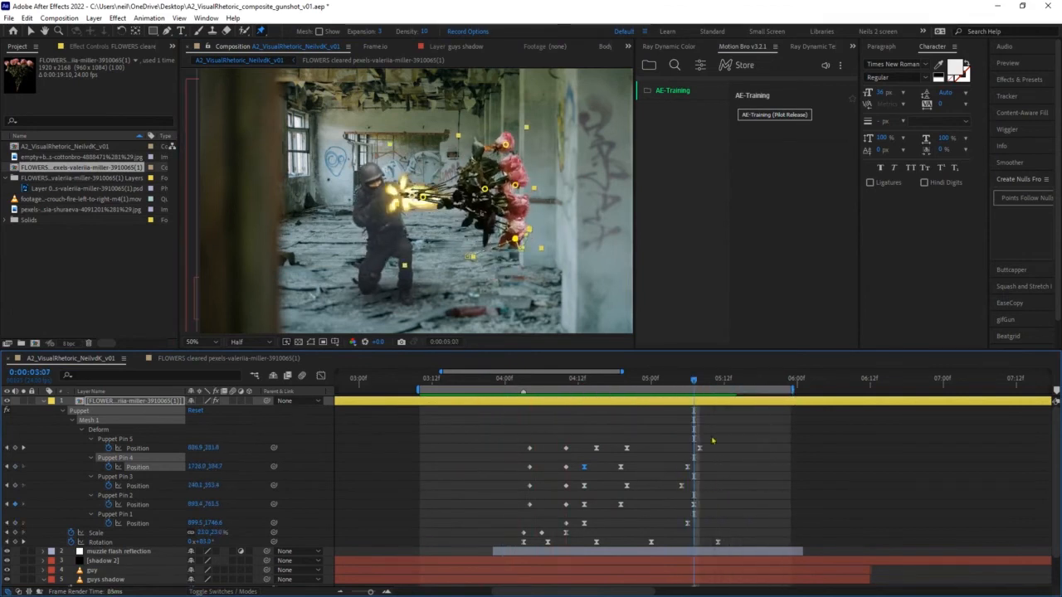
- Delay the last keyframes of Puppet Pins 5, 4, 2, 1 and Rotation to staggered times between about 0:00:05:08 and 0:00:05:18, then preview
{"action": "left_click_drag", "start_coordinate": [700, 448], "coordinate": [742, 448]}
{"action": "left_click_drag", "start_coordinate": [687, 467], "coordinate": [716, 467]}
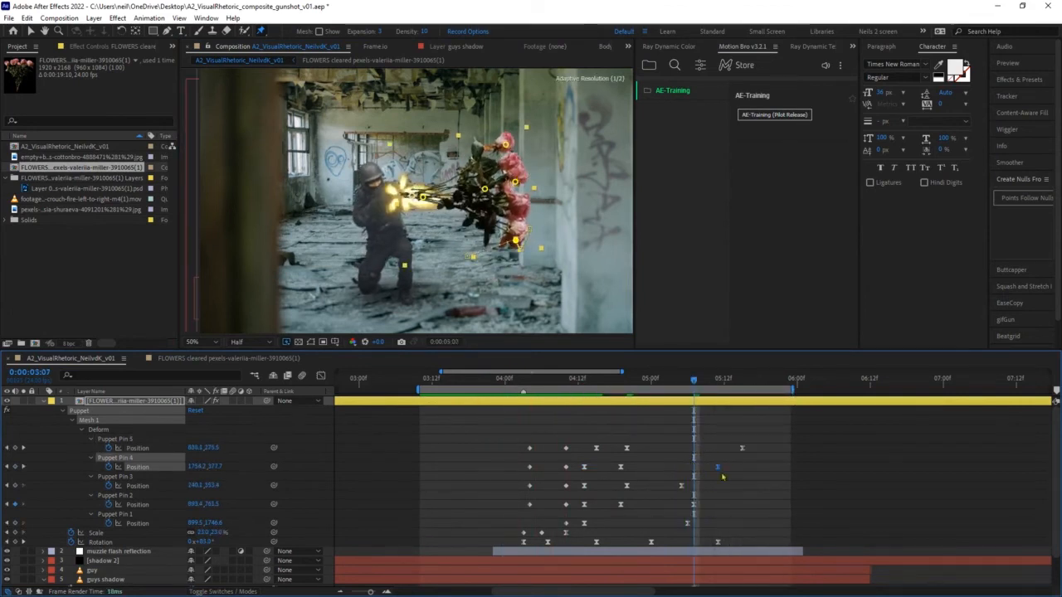
{"action": "left_click_drag", "start_coordinate": [695, 505], "coordinate": [753, 547]}
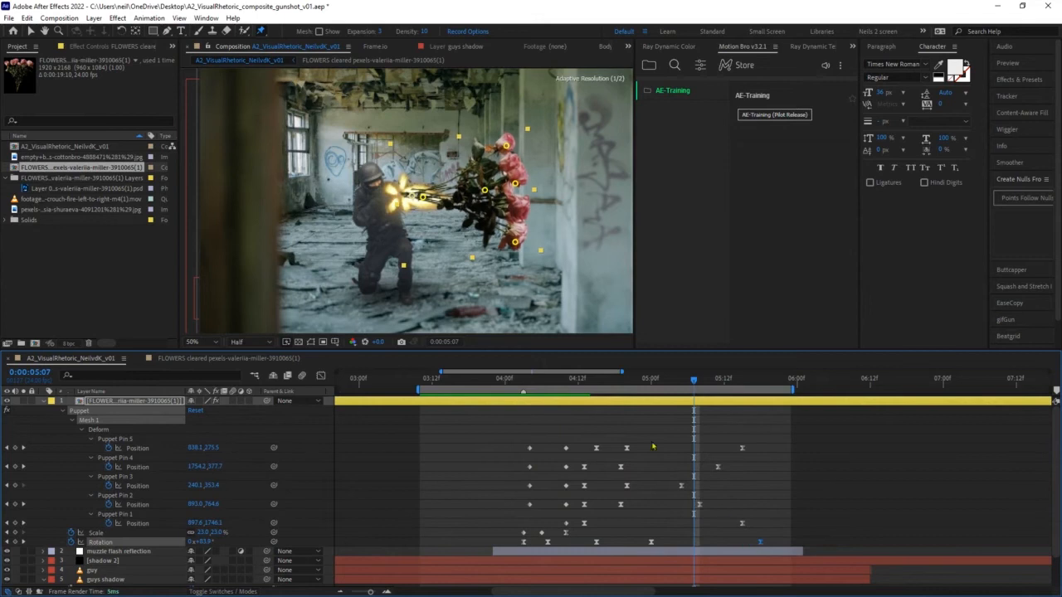
{"action": "left_click", "coordinate": [483, 385]}
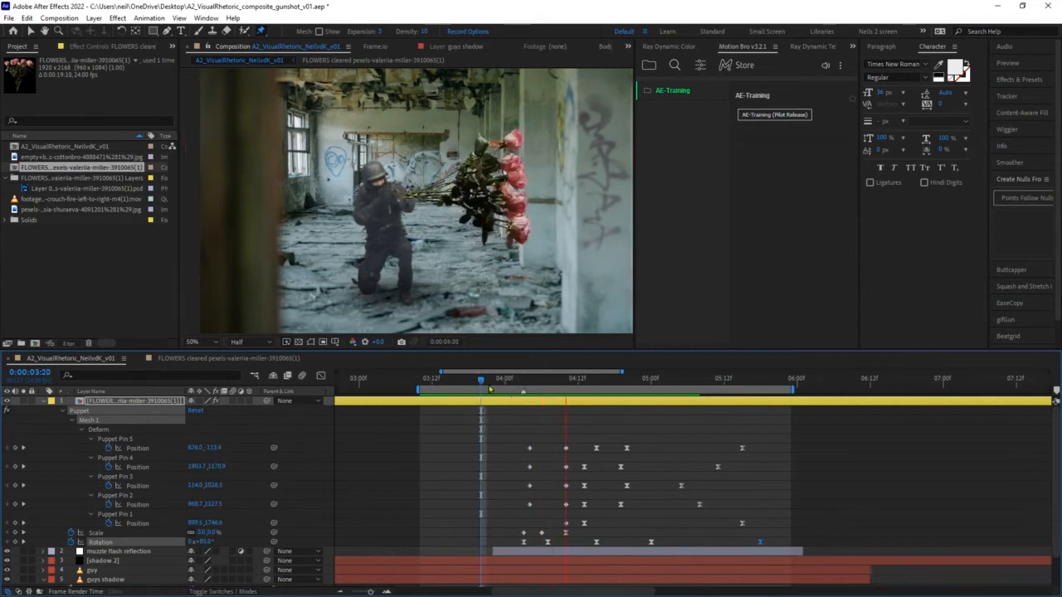
{"action": "key", "text": "space"}
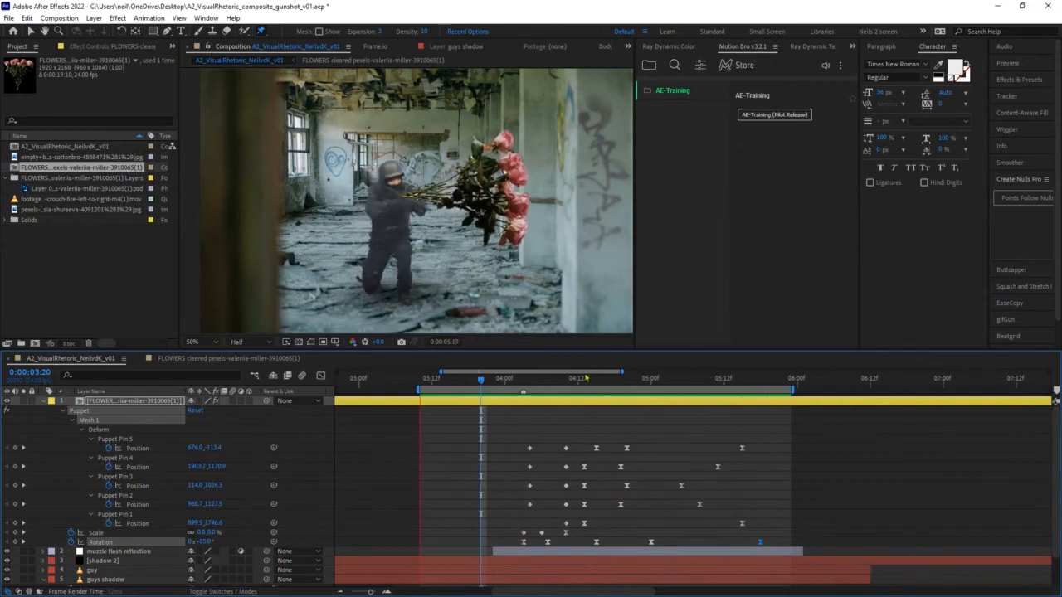
- Shift the flowers layer one frame earlier and trim its start to 0:00:04:03
{"action": "left_click_drag", "start_coordinate": [564, 382], "coordinate": [525, 382]}
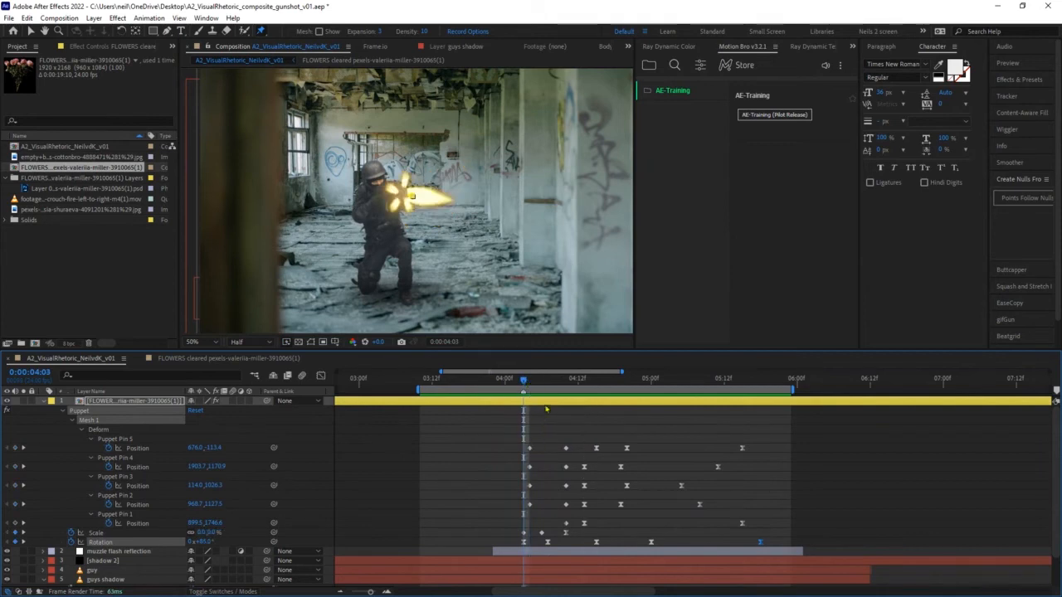
{"action": "left_click_drag", "start_coordinate": [547, 404], "coordinate": [542, 403]}
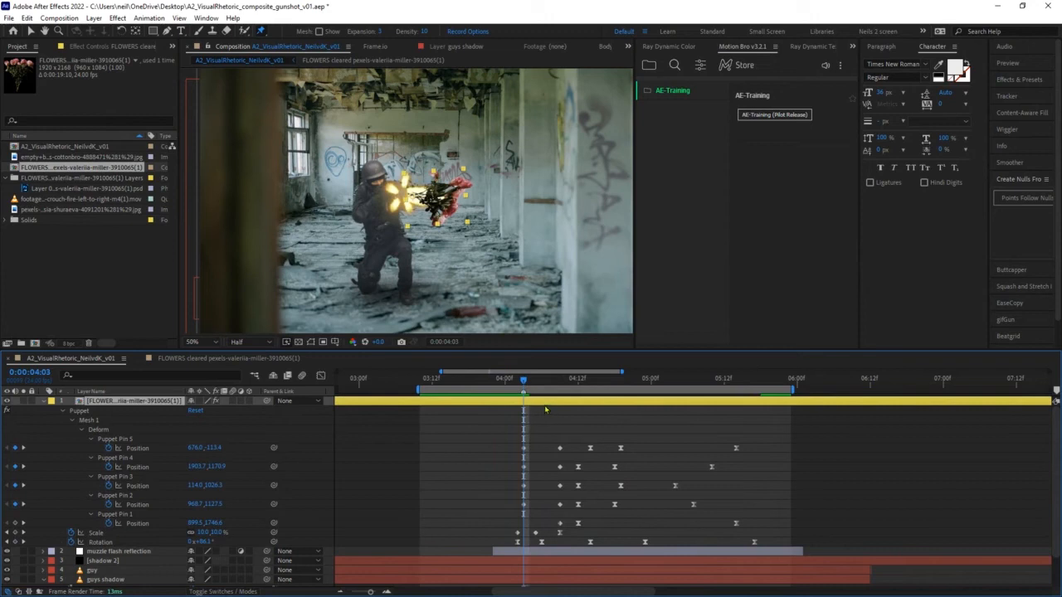
{"action": "left_click_drag", "start_coordinate": [523, 382], "coordinate": [525, 383]}
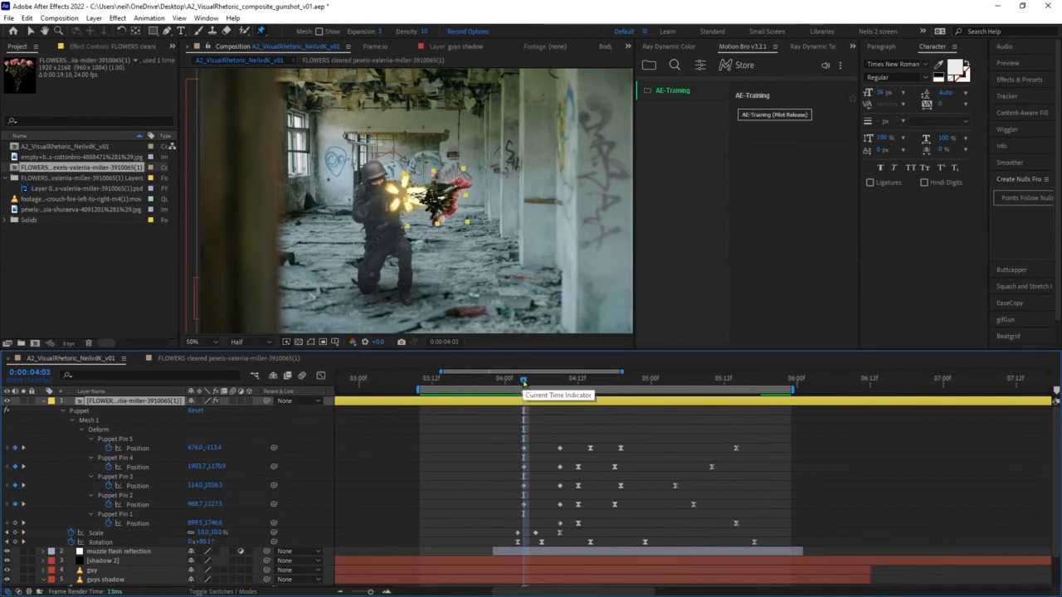
{"action": "key", "text": "alt+bracketleft"}
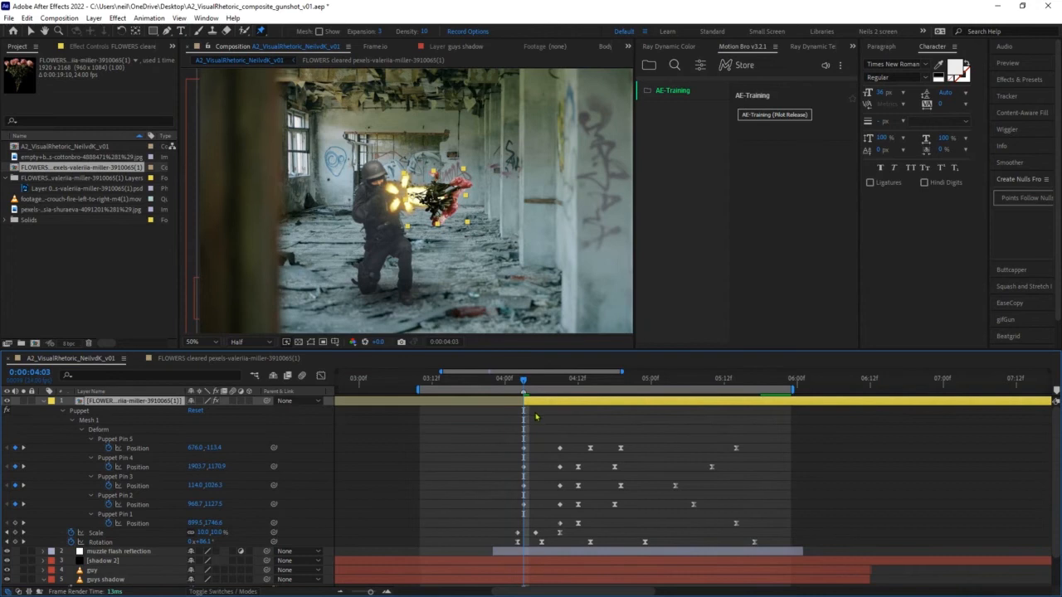
{"action": "key", "text": "space"}
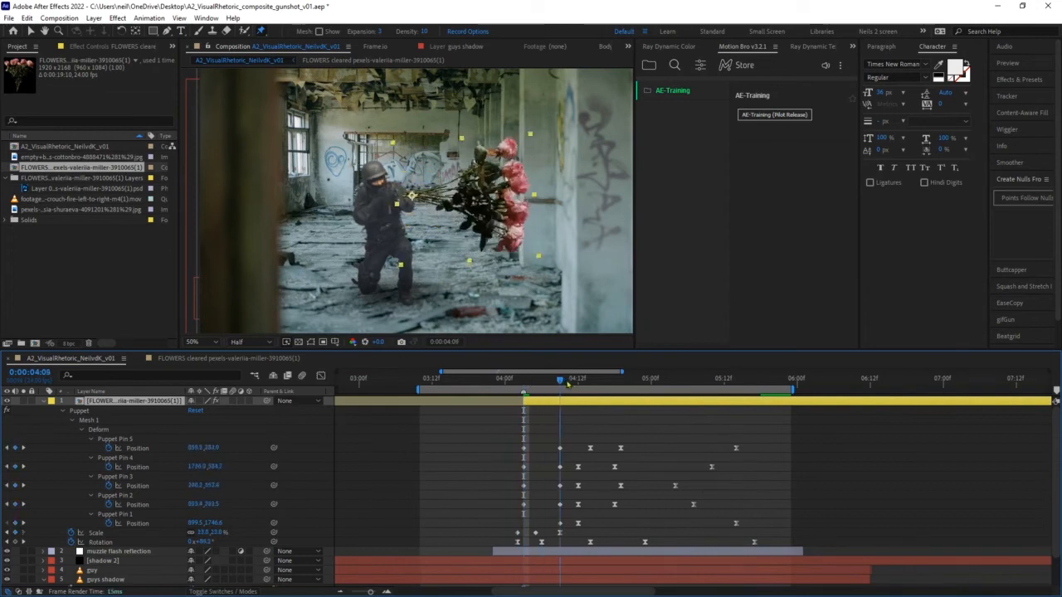
- Enable time remapping on the guy layer and freeze its motion with a hold keyframe at 0:00:04:04
{"action": "left_click_drag", "start_coordinate": [573, 382], "coordinate": [531, 381]}
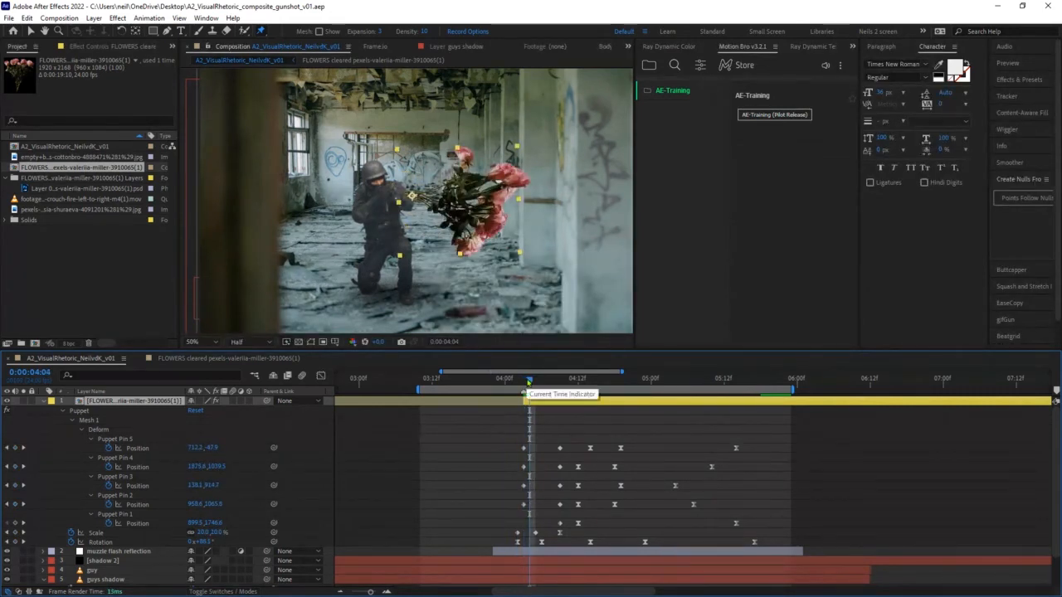
{"action": "scroll", "coordinate": [136, 578], "scroll_direction": "down", "scroll_amount": 2}
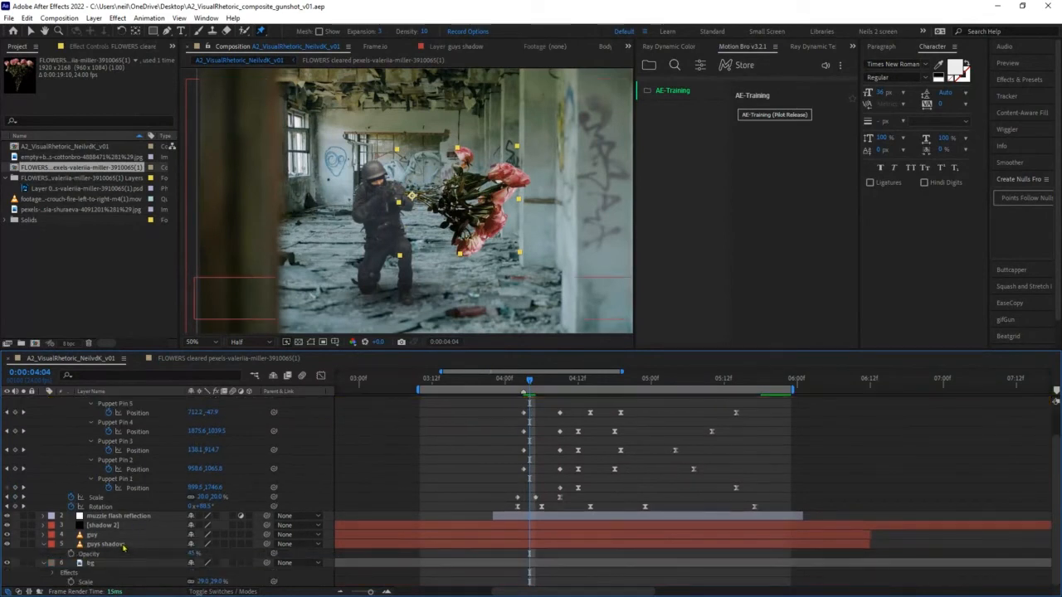
{"action": "left_click", "coordinate": [115, 536]}
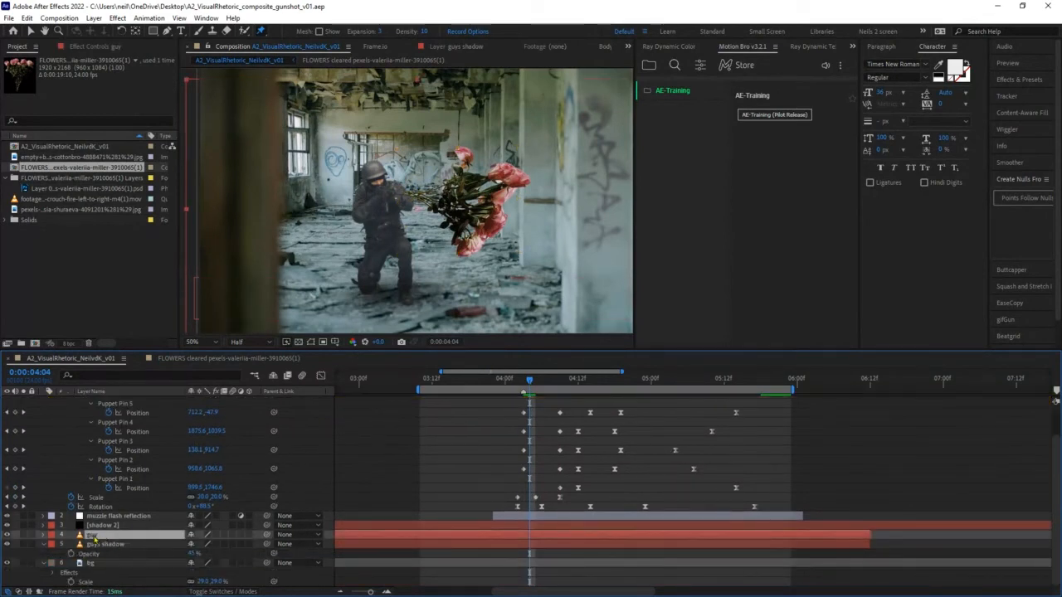
{"action": "right_click", "coordinate": [95, 539]}
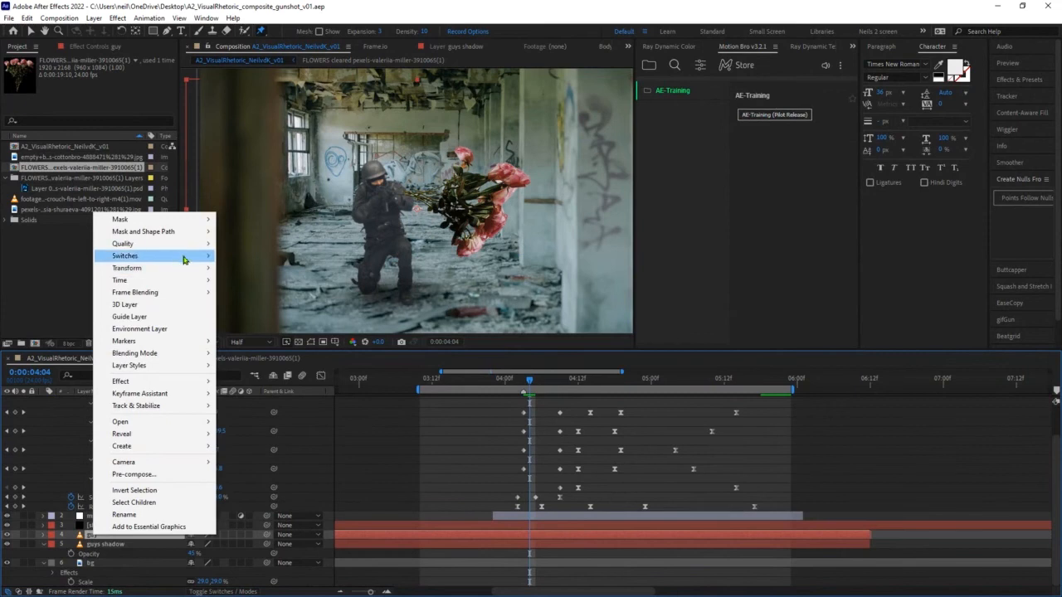
{"action": "mouse_move", "coordinate": [192, 282]}
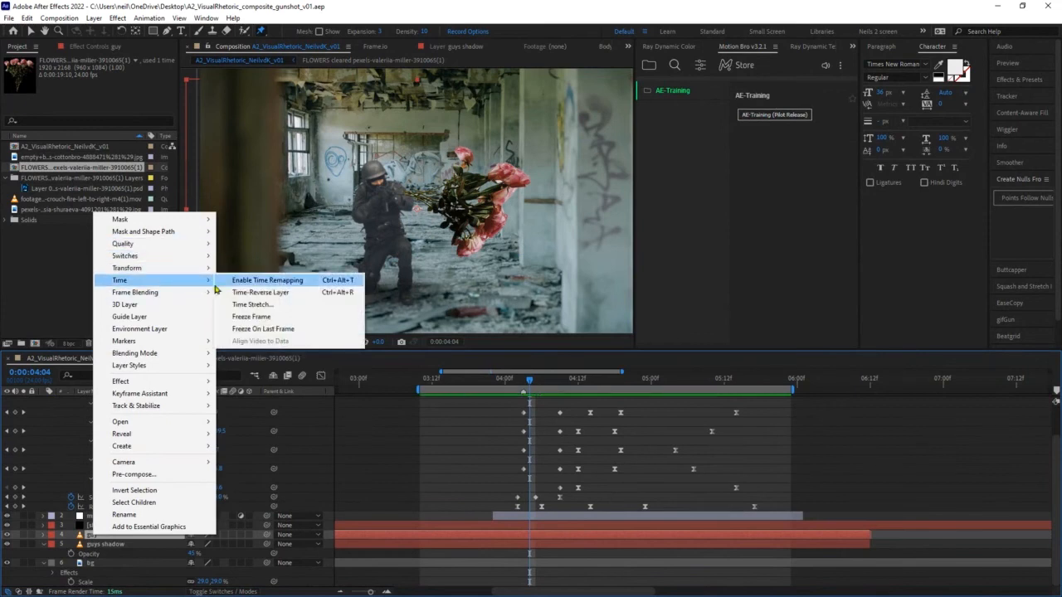
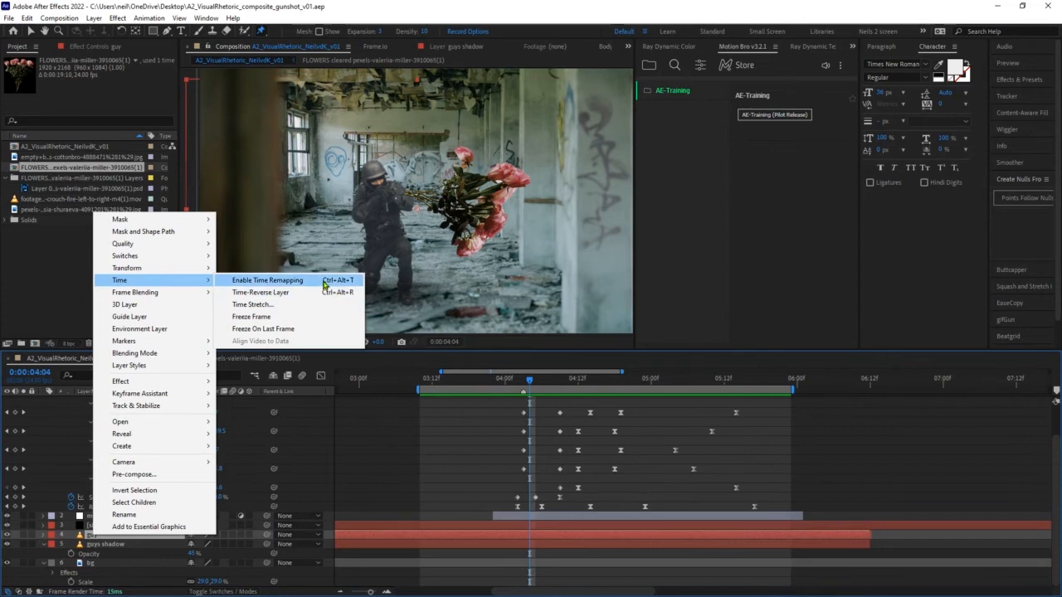
{"action": "left_click", "coordinate": [267, 280]}
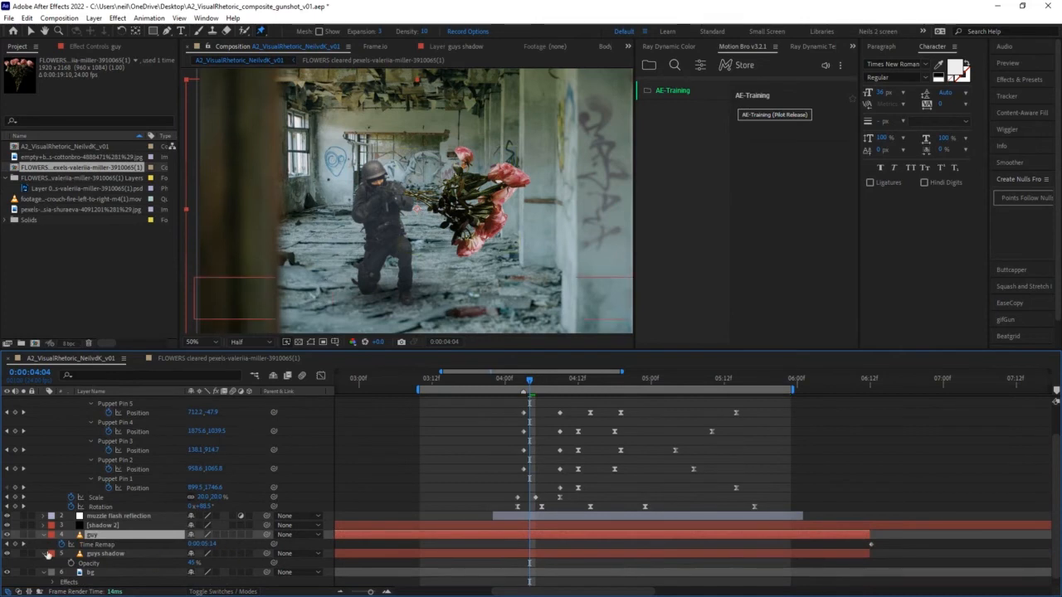
{"action": "left_click", "coordinate": [14, 544]}
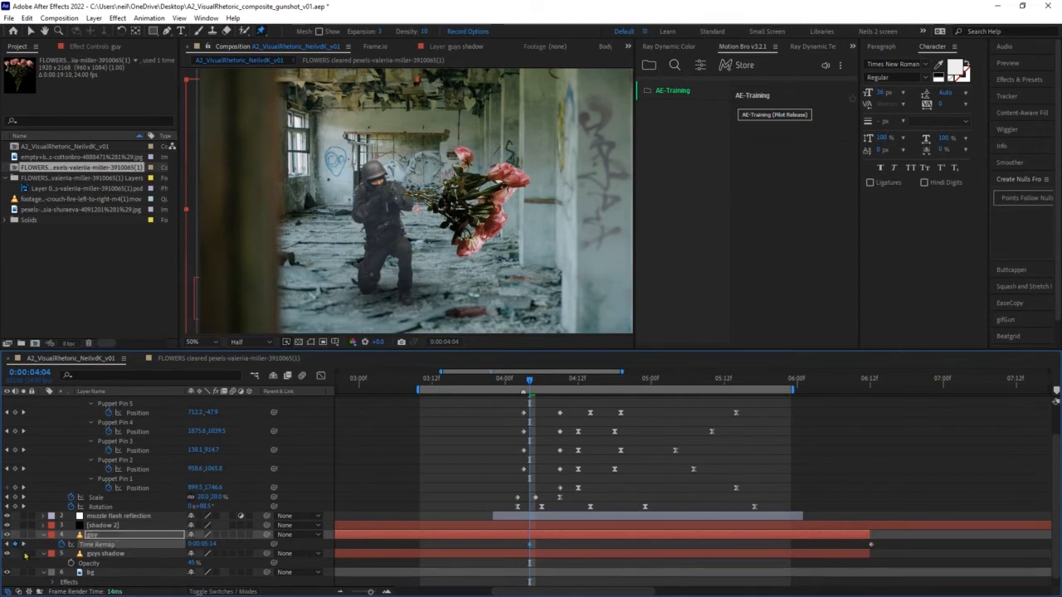
{"action": "right_click", "coordinate": [531, 548]}
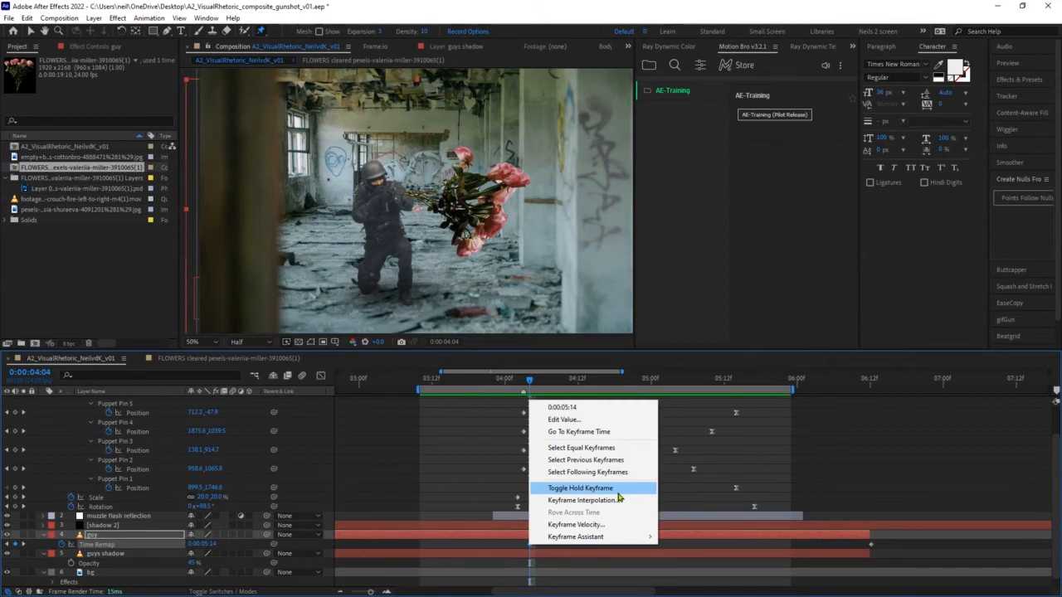
{"action": "left_click", "coordinate": [618, 496]}
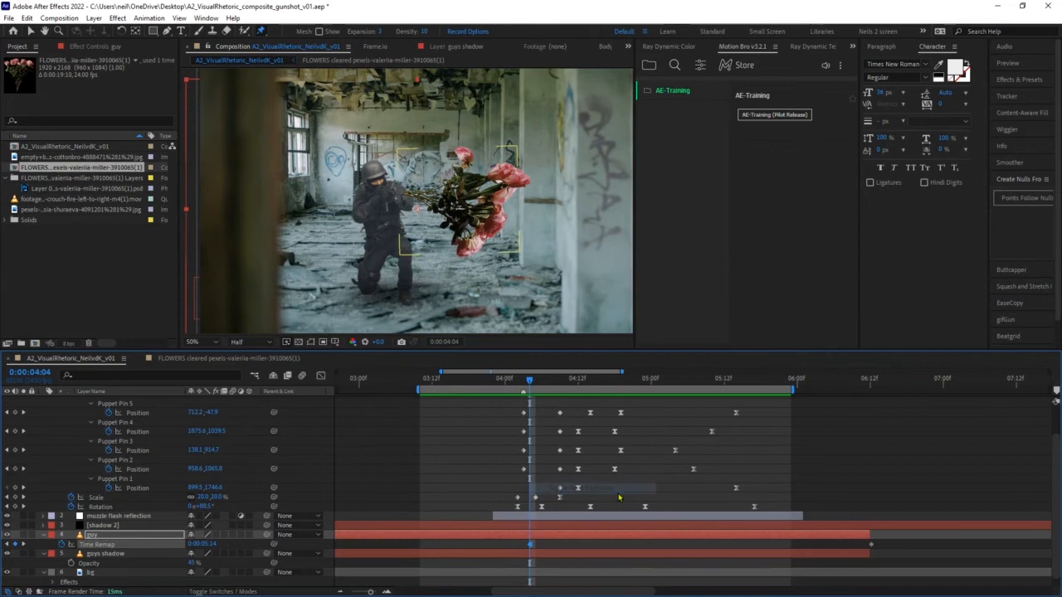
{"action": "left_click", "coordinate": [512, 383]}
{"action": "mouse_move", "coordinate": [513, 383]}
{"action": "left_mouse_down"}
{"action": "mouse_move", "coordinate": [493, 382]}
{"action": "mouse_move", "coordinate": [602, 381]}
{"action": "mouse_move", "coordinate": [507, 380]}
{"action": "mouse_move", "coordinate": [522, 381]}
{"action": "left_mouse_up"}
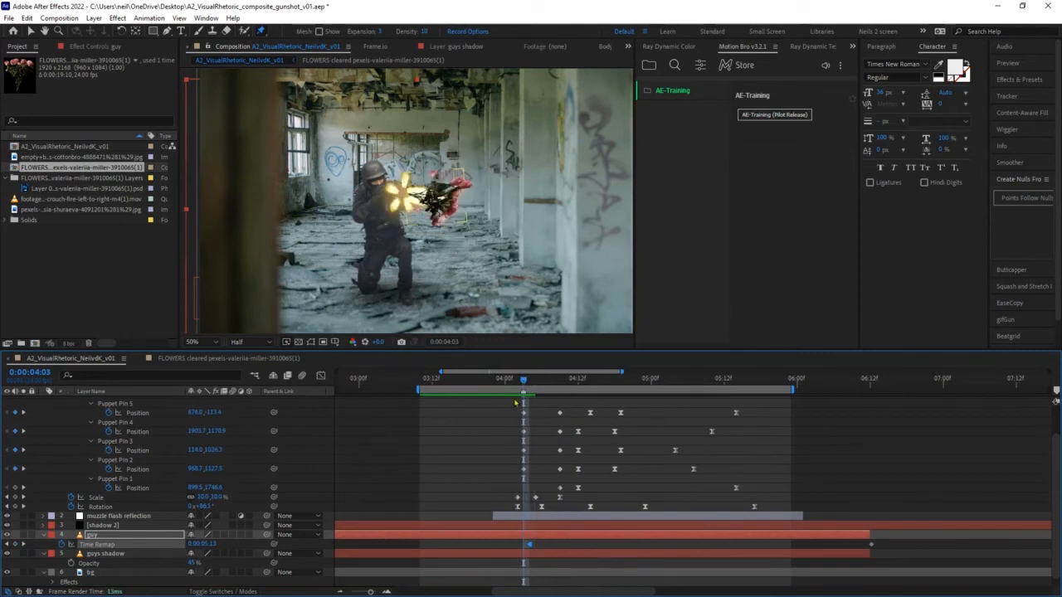
- Copy the guy layer's Time Remap keyframes and paste them onto the guys shadow layer at 0:00:00:00
{"action": "scroll", "coordinate": [91, 437], "scroll_direction": "up", "scroll_amount": 2}
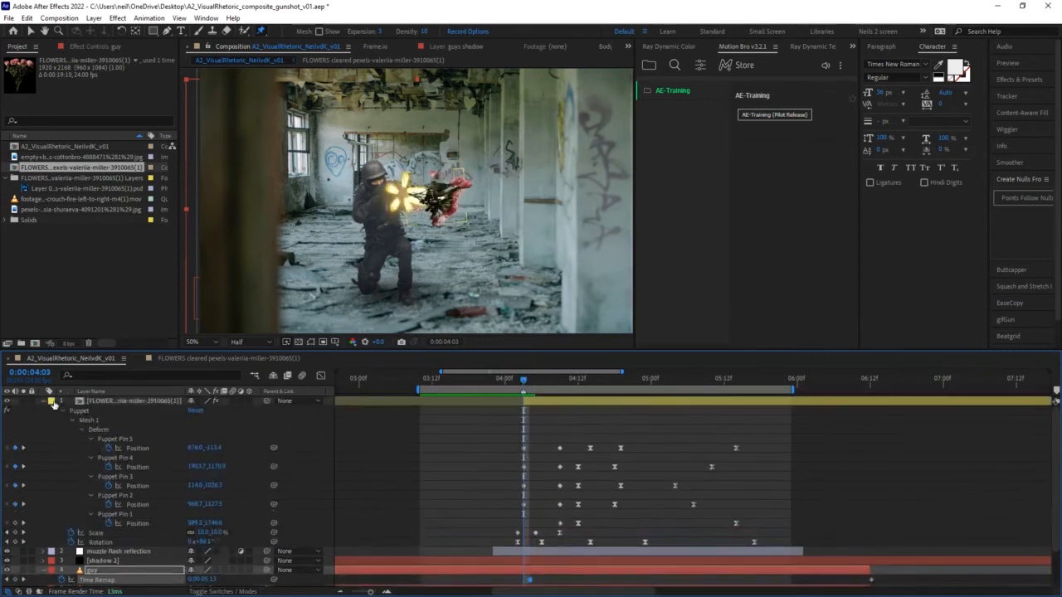
{"action": "left_click", "coordinate": [45, 402]}
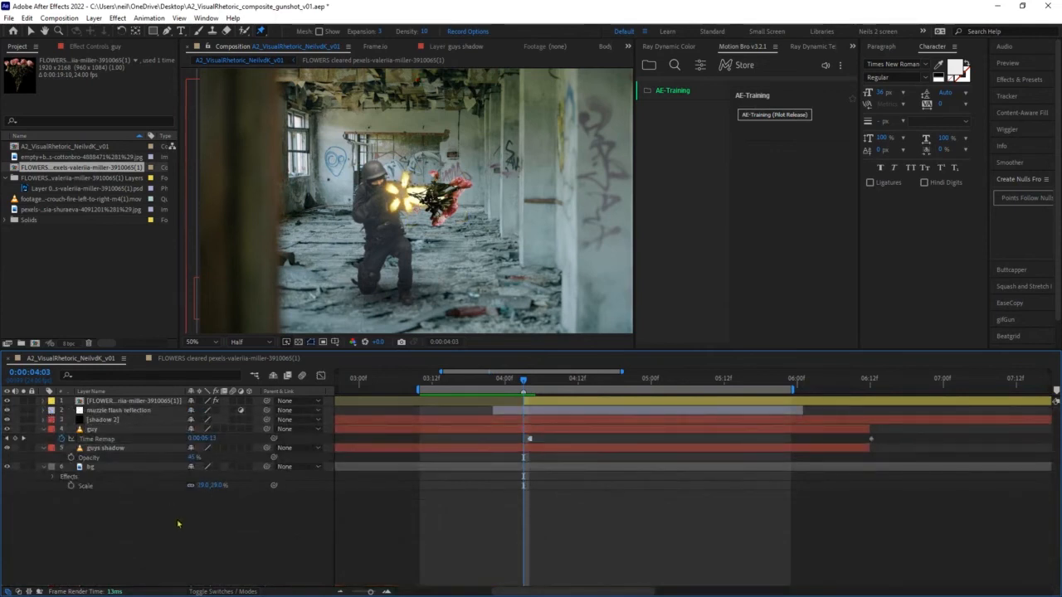
{"action": "left_click", "coordinate": [94, 439]}
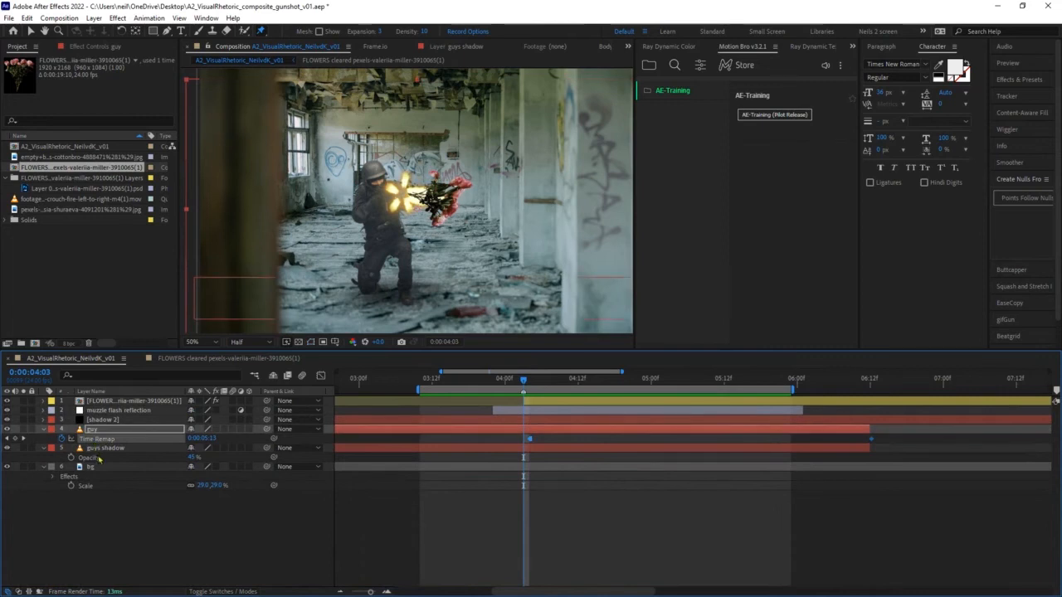
{"action": "left_click", "coordinate": [100, 449]}
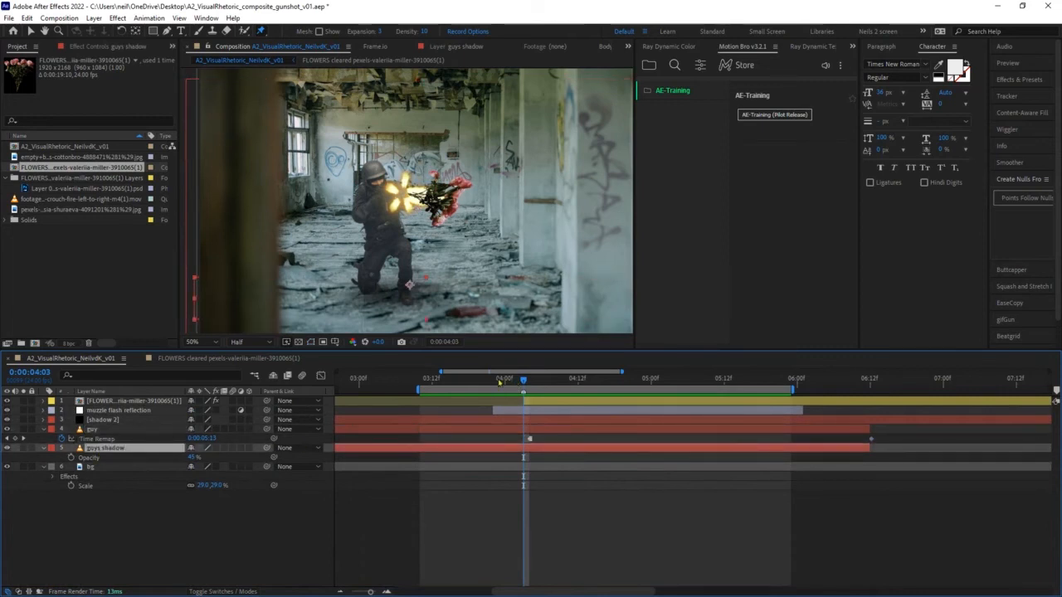
{"action": "left_click_drag", "start_coordinate": [499, 382], "coordinate": [155, 373]}
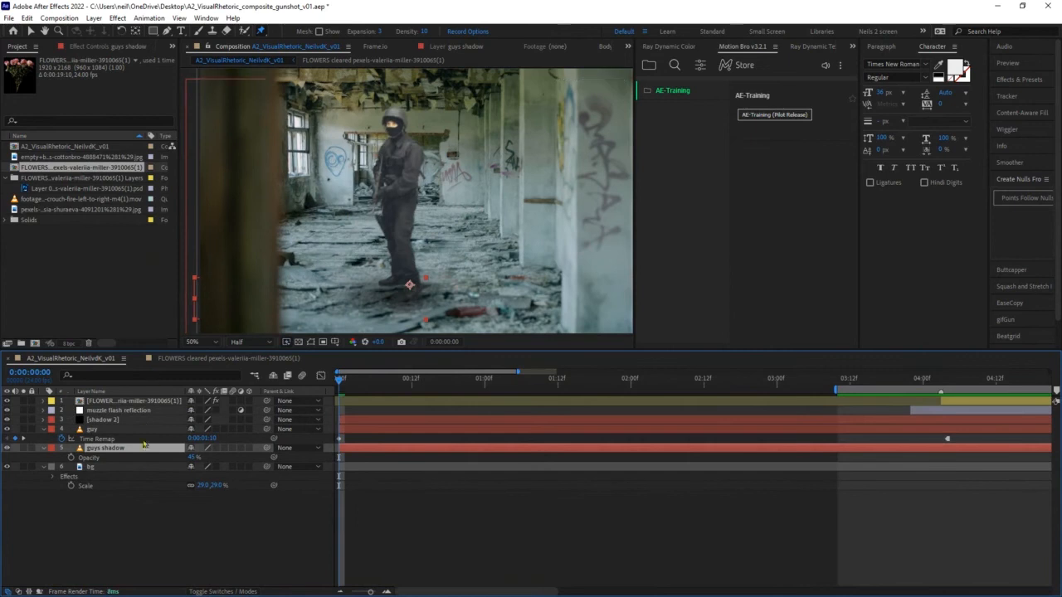
{"action": "key", "text": "Return"}
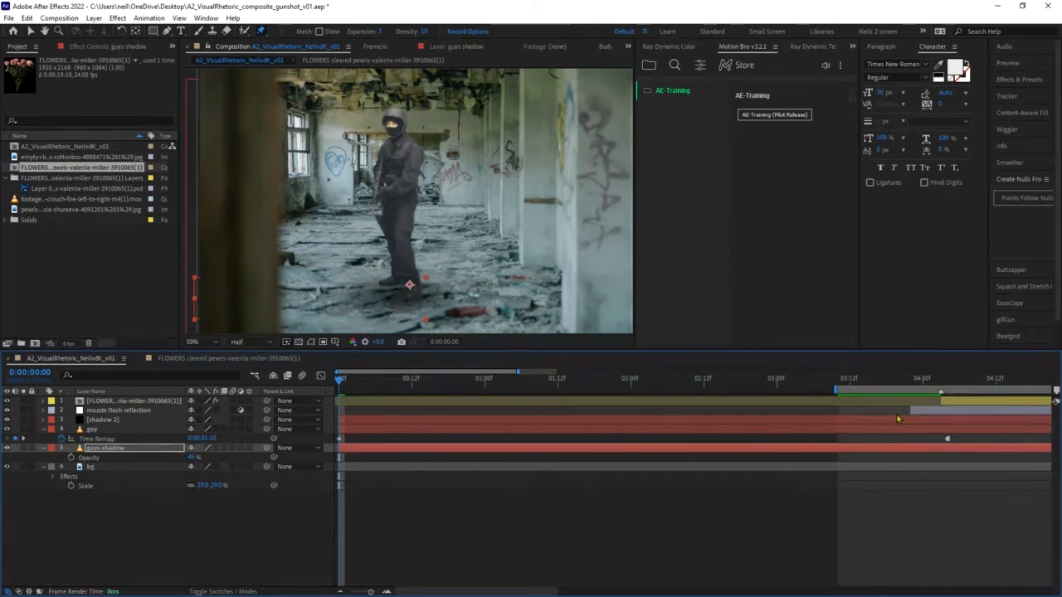
{"action": "key", "text": "ctrl+v"}
{"action": "mouse_move", "coordinate": [940, 384]}
{"action": "left_mouse_down"}
{"action": "mouse_move", "coordinate": [952, 383]}
{"action": "mouse_move", "coordinate": [764, 384]}
{"action": "mouse_move", "coordinate": [990, 379]}
{"action": "mouse_move", "coordinate": [923, 379]}
{"action": "left_mouse_up"}
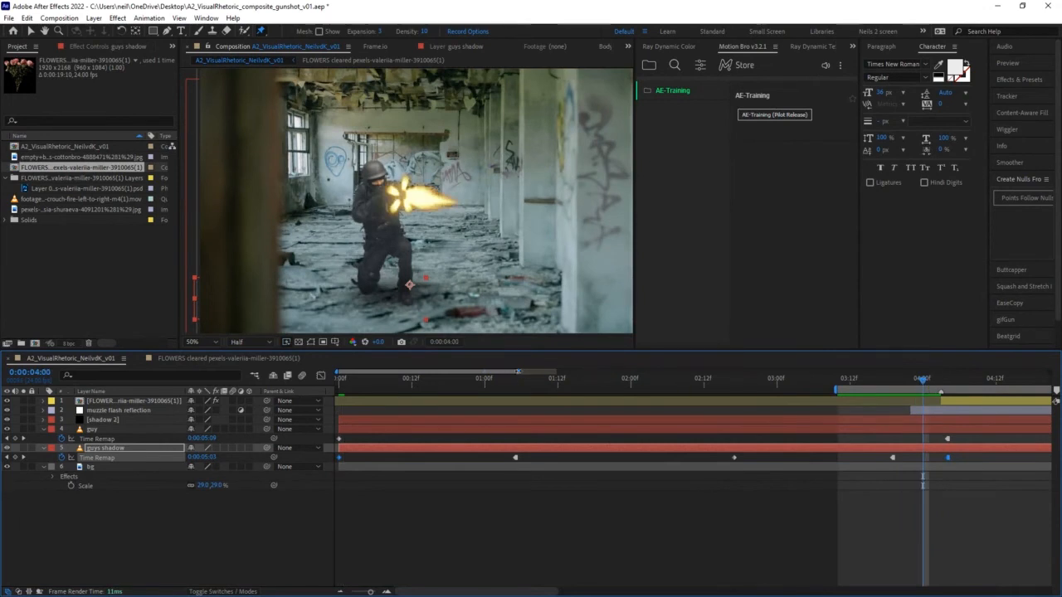
{"action": "left_click_drag", "start_coordinate": [518, 372], "coordinate": [765, 371]}
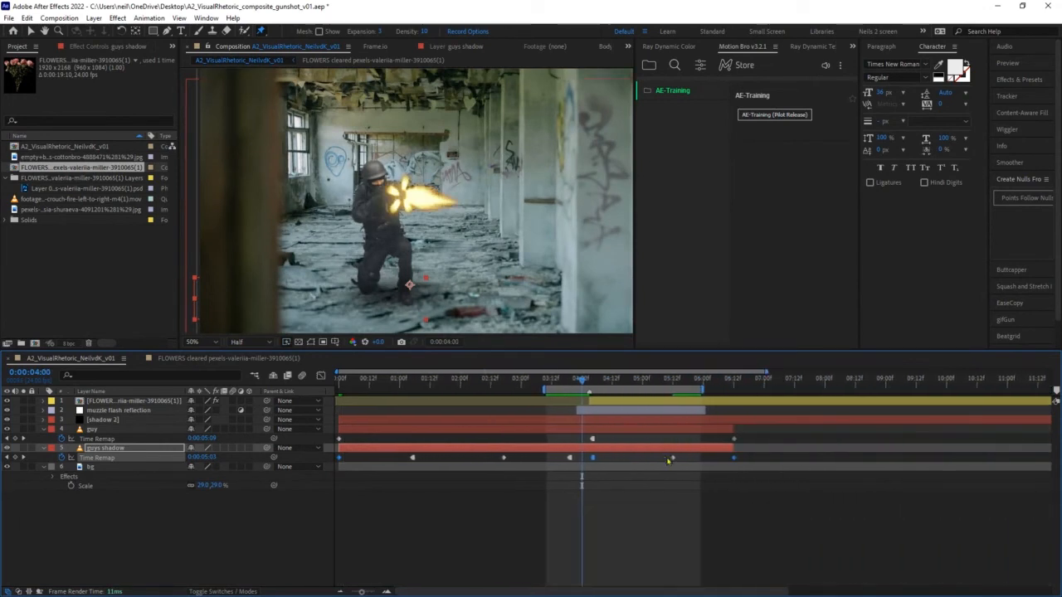
- Delete the guys shadow layer's Time Remap keyframes after the 0:00:04:04 hold, and check the frames from 0:00:04:04 to 0:00:04:07
{"action": "left_click_drag", "start_coordinate": [666, 457], "coordinate": [763, 466]}
{"action": "key", "text": "Delete"}
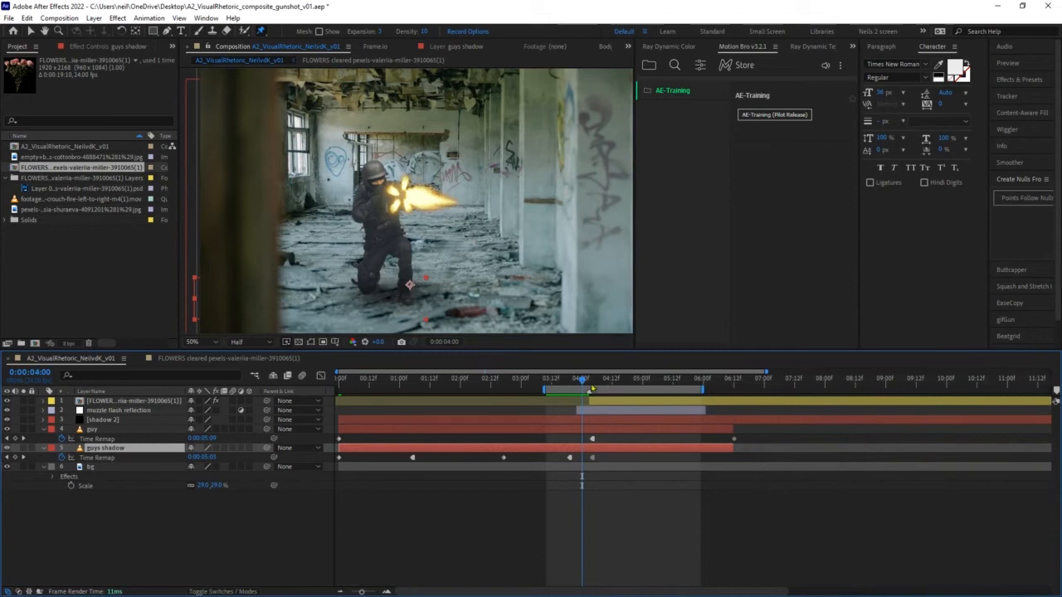
{"action": "mouse_move", "coordinate": [591, 383]}
{"action": "left_mouse_down"}
{"action": "mouse_move", "coordinate": [637, 381]}
{"action": "mouse_move", "coordinate": [592, 381]}
{"action": "left_mouse_up"}
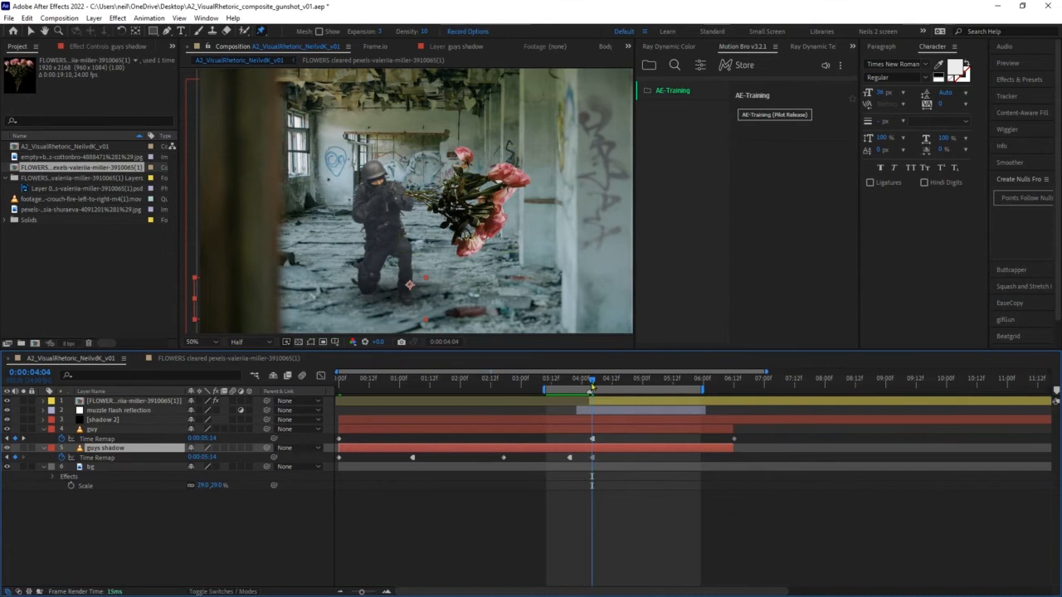
{"action": "left_click_drag", "start_coordinate": [591, 386], "coordinate": [599, 383]}
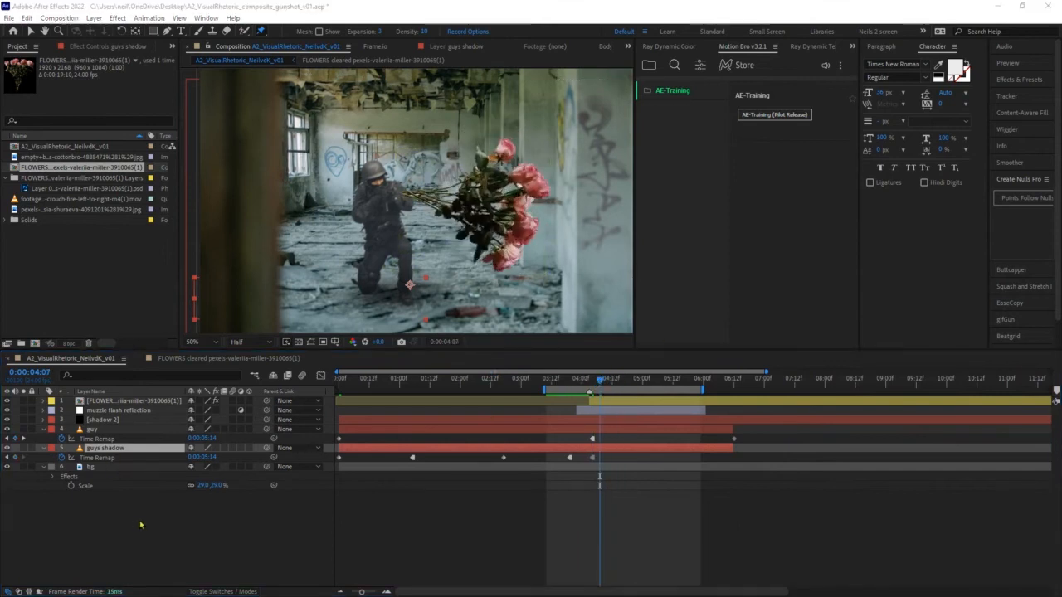
- Switch to the Milanote board in Firefox and review the "gunshot to flowers" reference video and its source images
{"action": "key", "text": "alt+Tab"}
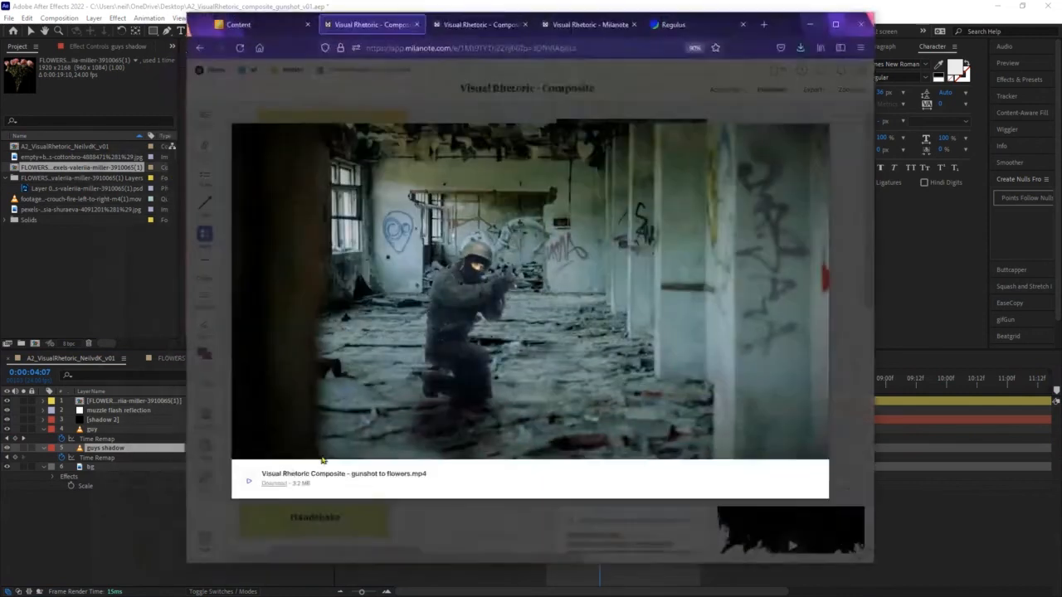
{"action": "left_click_drag", "start_coordinate": [377, 459], "coordinate": [392, 462]}
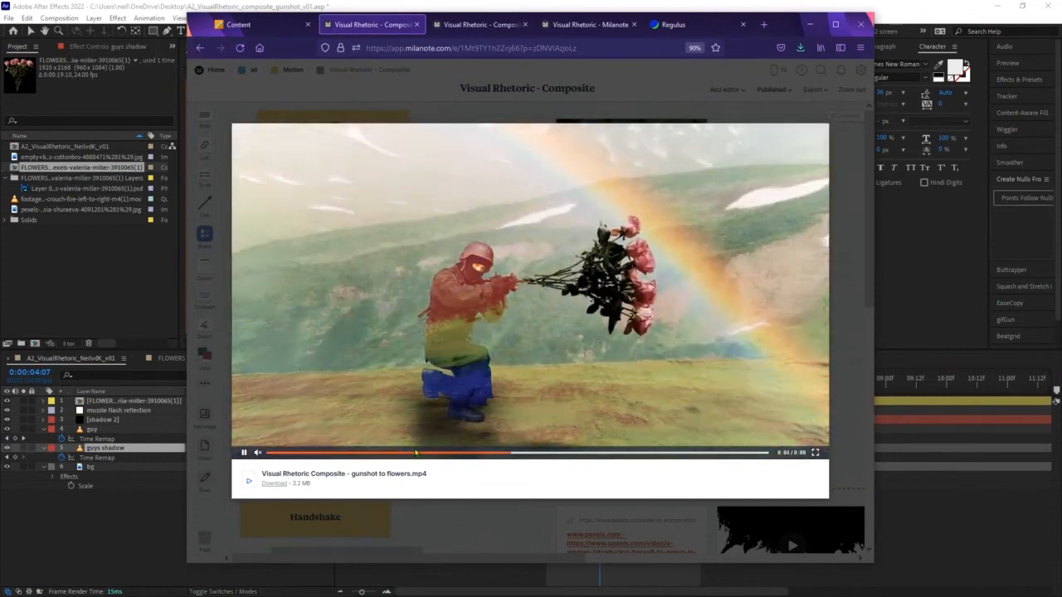
{"action": "mouse_move", "coordinate": [405, 458]}
{"action": "left_mouse_down"}
{"action": "mouse_move", "coordinate": [383, 458]}
{"action": "mouse_move", "coordinate": [405, 461]}
{"action": "left_mouse_up"}
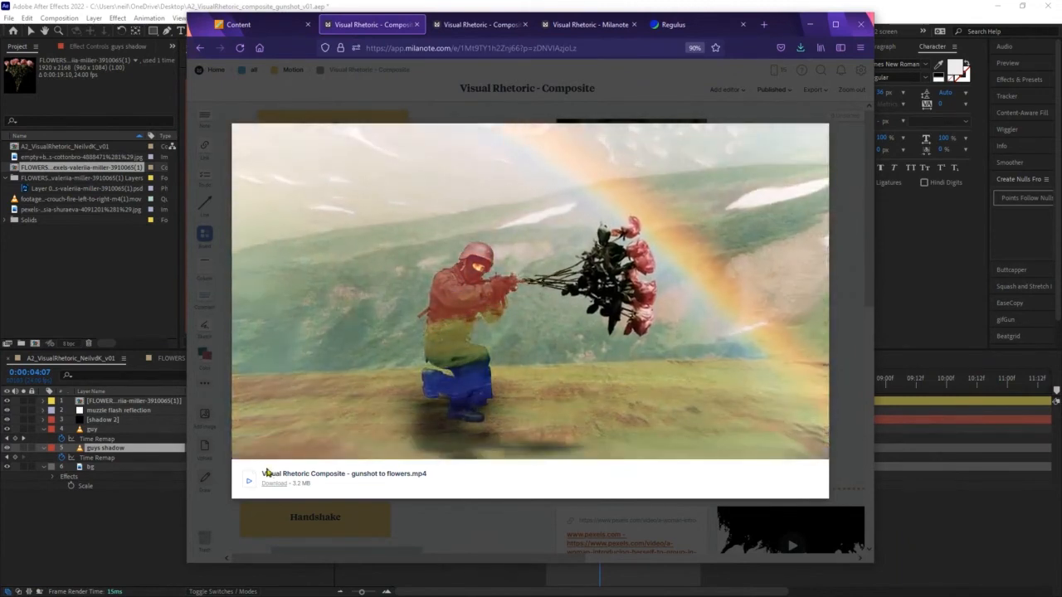
{"action": "left_click", "coordinate": [244, 453]}
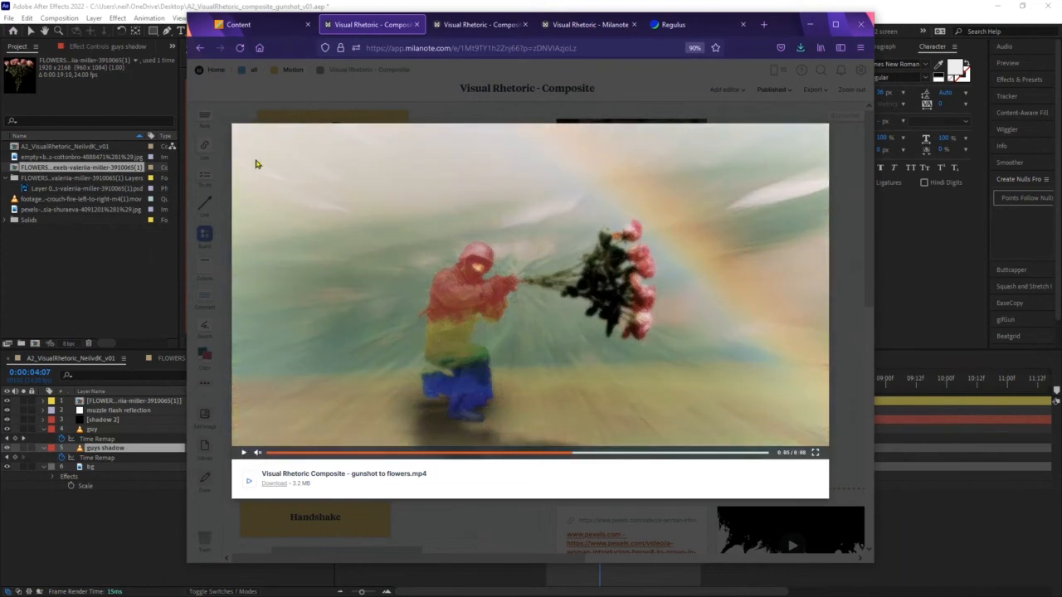
{"action": "left_click", "coordinate": [244, 122]}
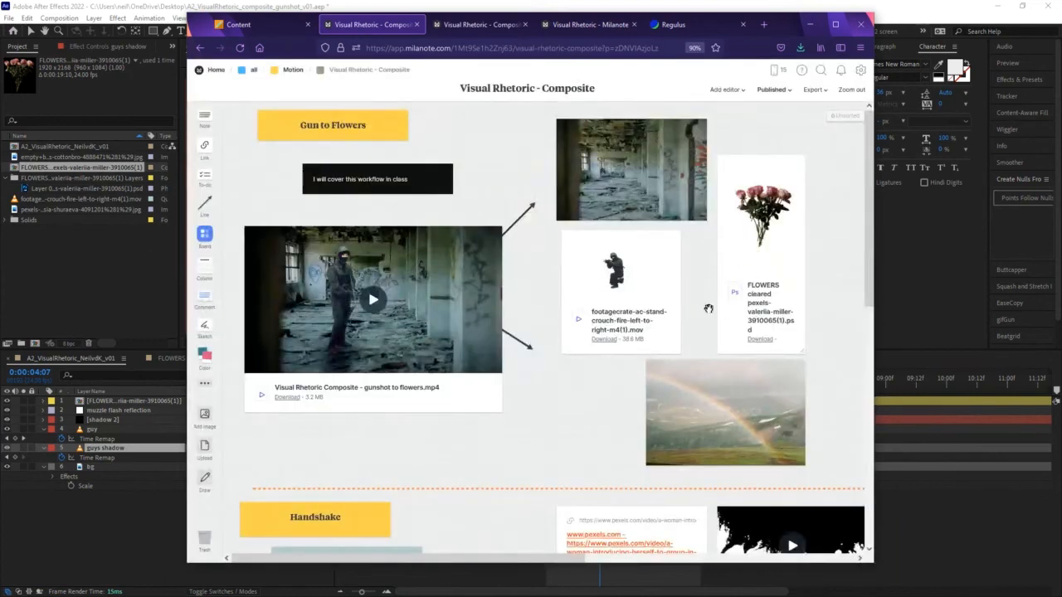
{"action": "left_click_drag", "start_coordinate": [709, 309], "coordinate": [661, 386]}
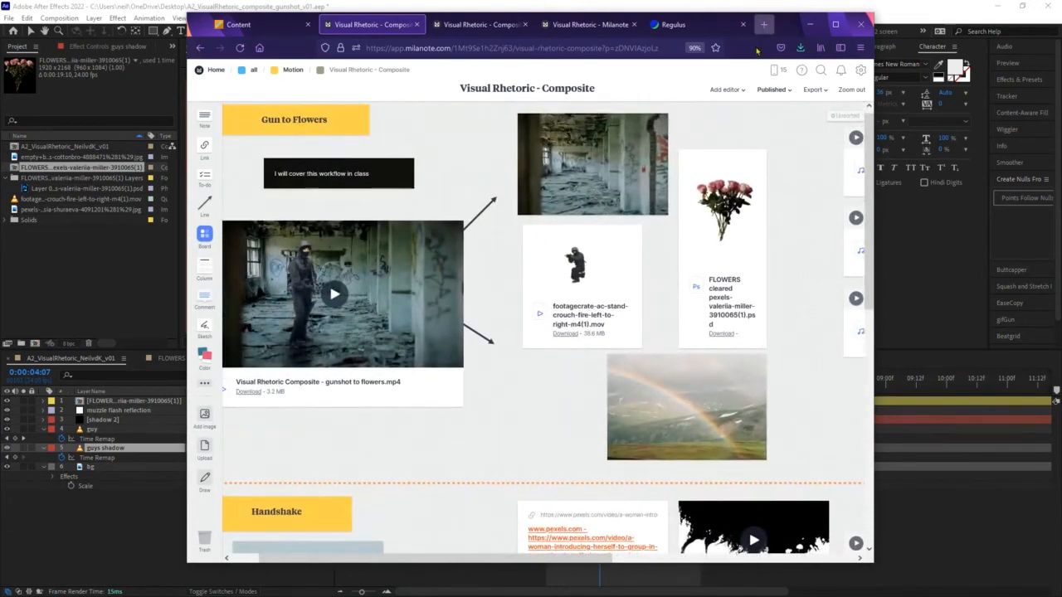
- Open pexels.com in a new browser tab and search it for "rainbow paint"
{"action": "key", "text": "ctrl+t"}
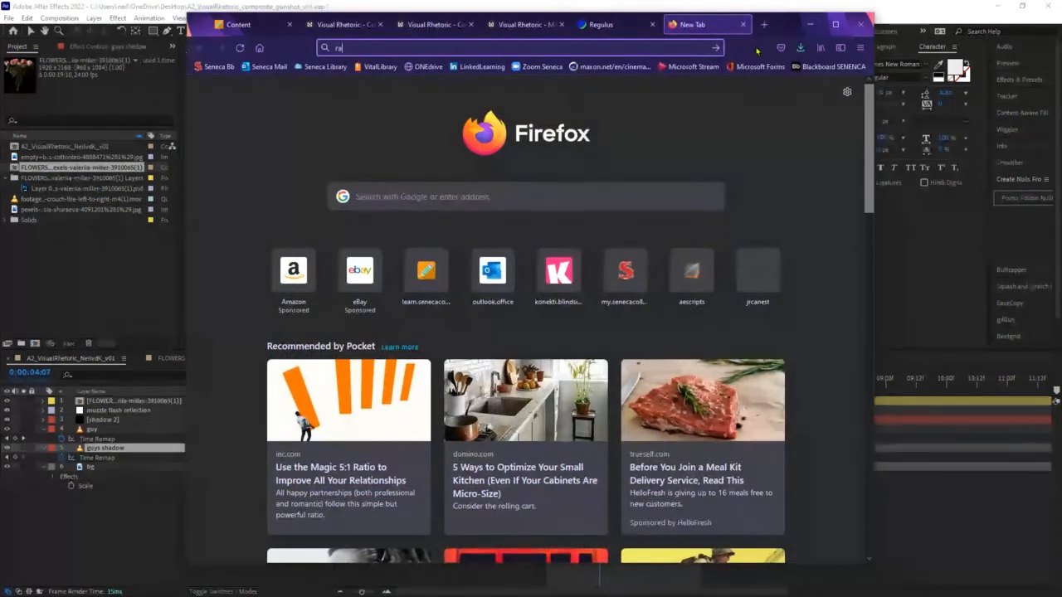
{"action": "type", "text": "rainbow"}
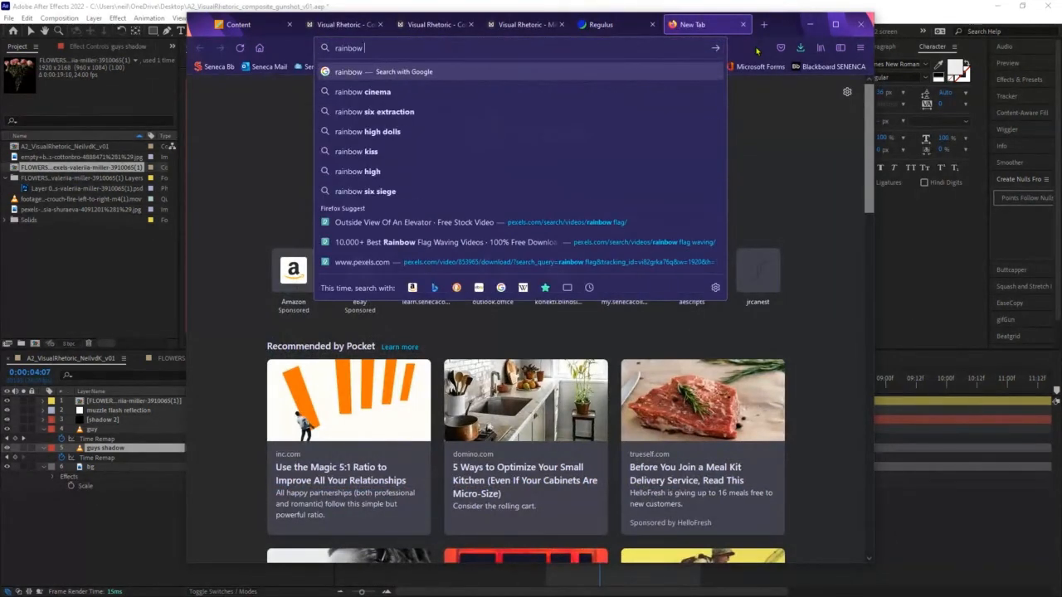
{"action": "type", "text": " paint"}
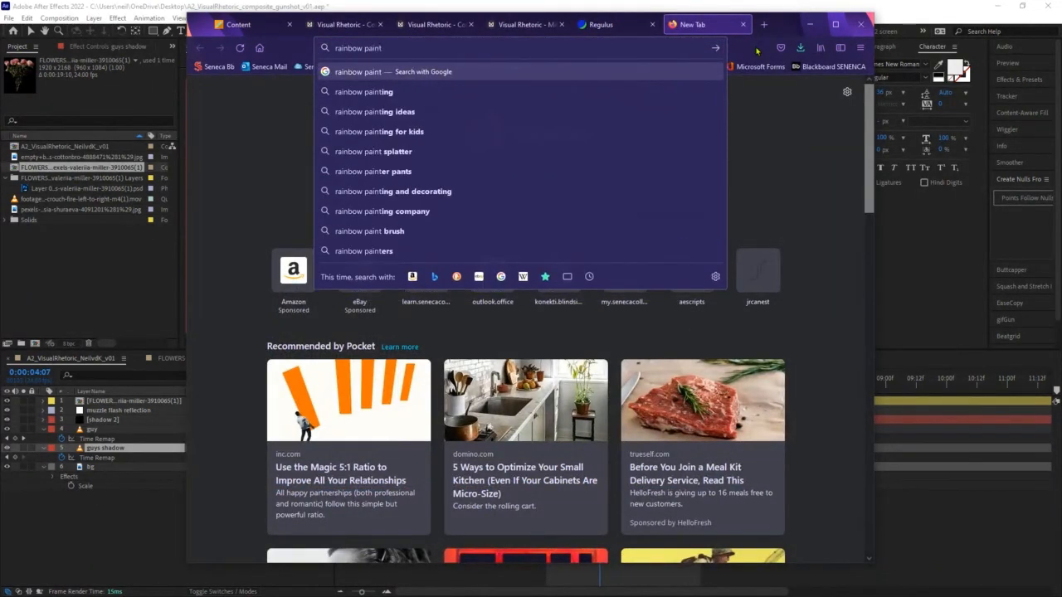
{"action": "key", "text": "ctrl+a"}
{"action": "key", "text": "ctrl+c"}
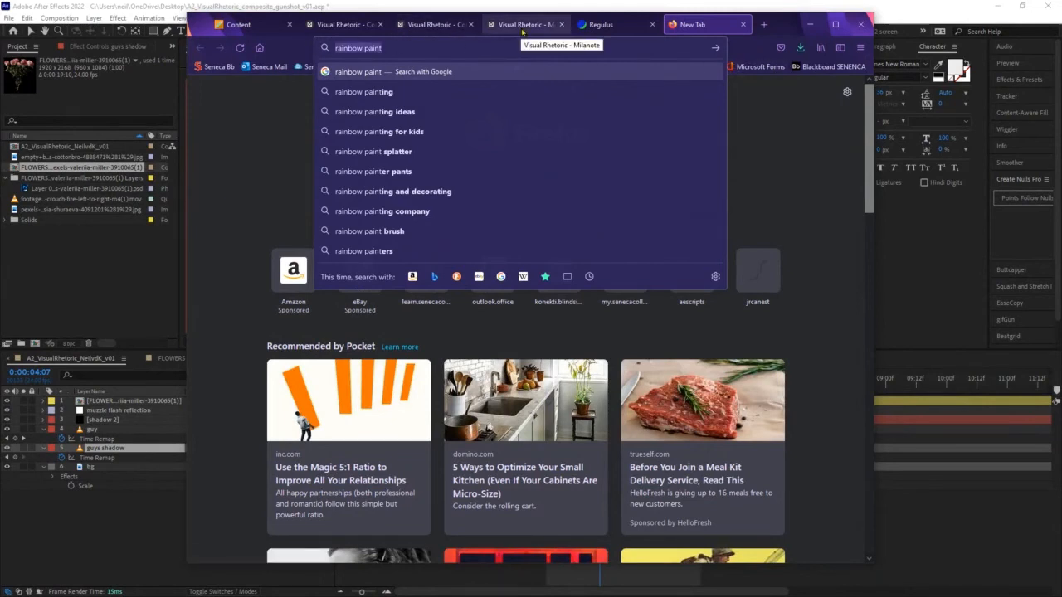
{"action": "type", "text": "pexels.com/"}
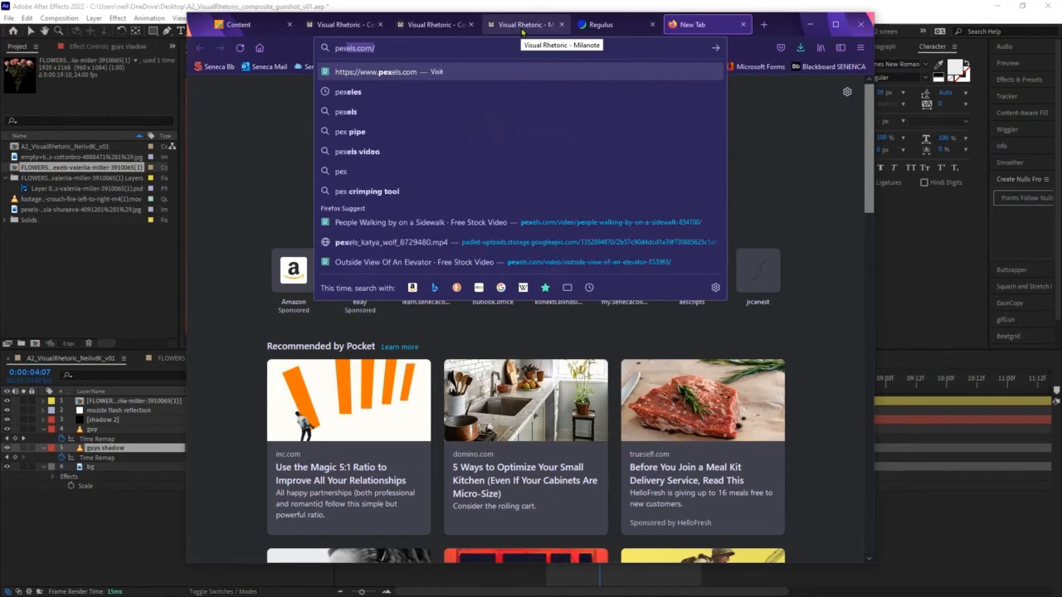
{"action": "key", "text": "Return"}
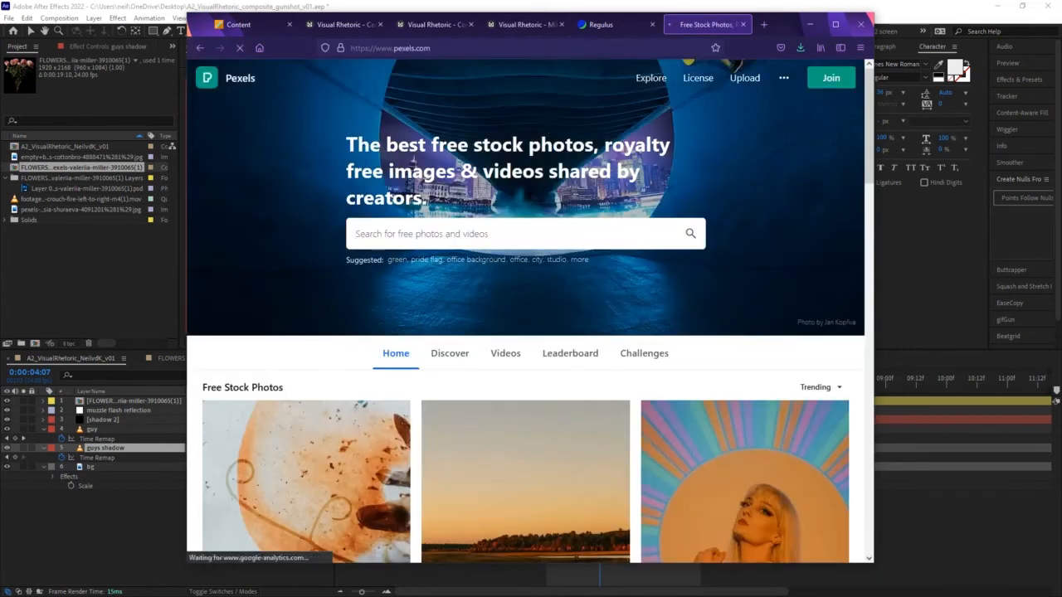
{"action": "left_click", "coordinate": [515, 239]}
{"action": "key", "text": "ctrl+v"}
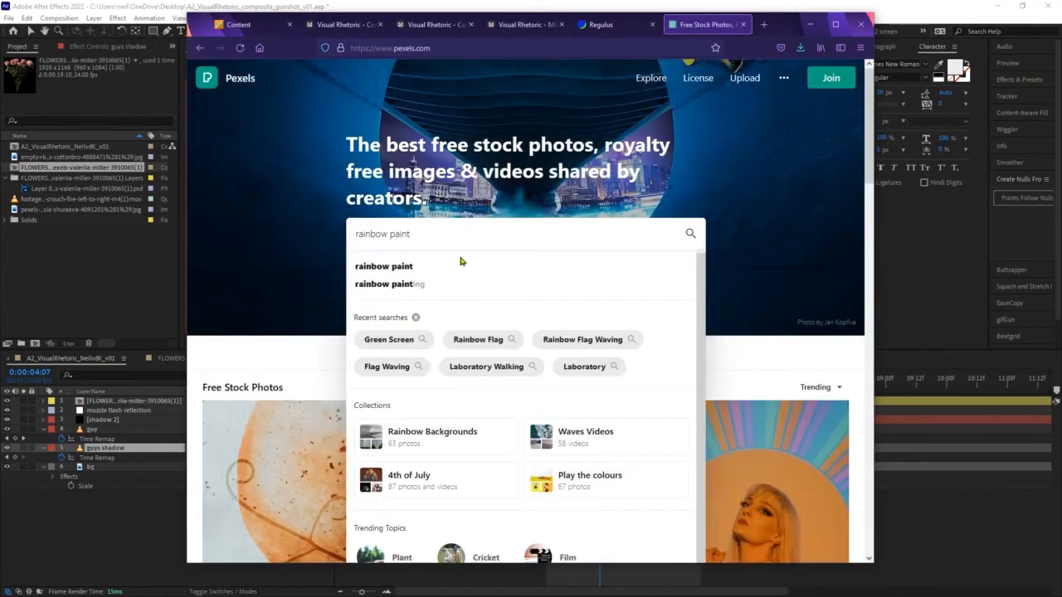
{"action": "key", "text": "Return"}
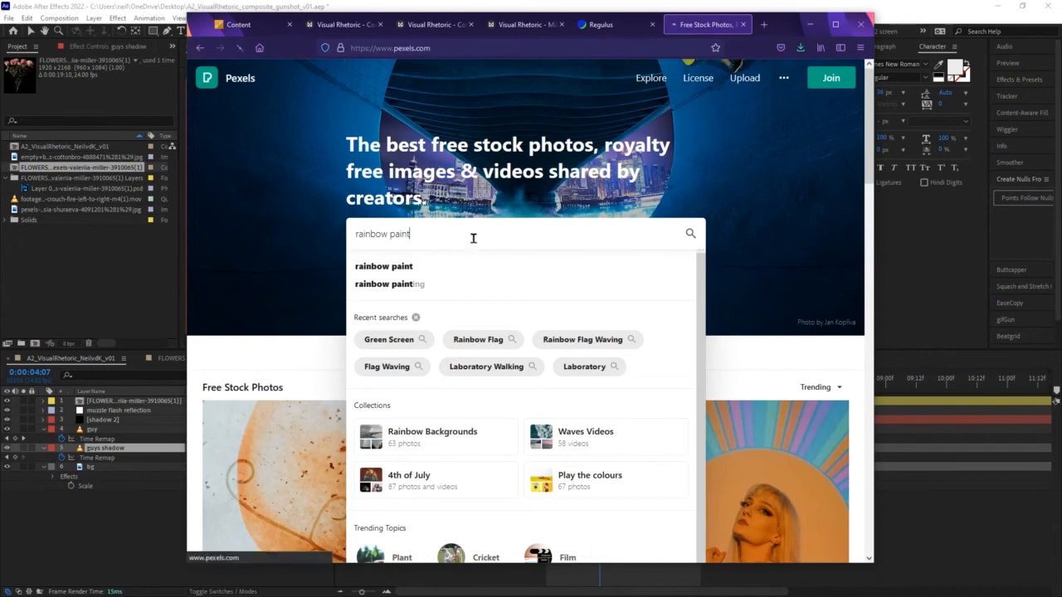
- Look through the rainbow paint results for a painted rainbow texture suitable for the soldier
{"action": "scroll", "coordinate": [493, 224], "scroll_direction": "down", "scroll_amount": 5}
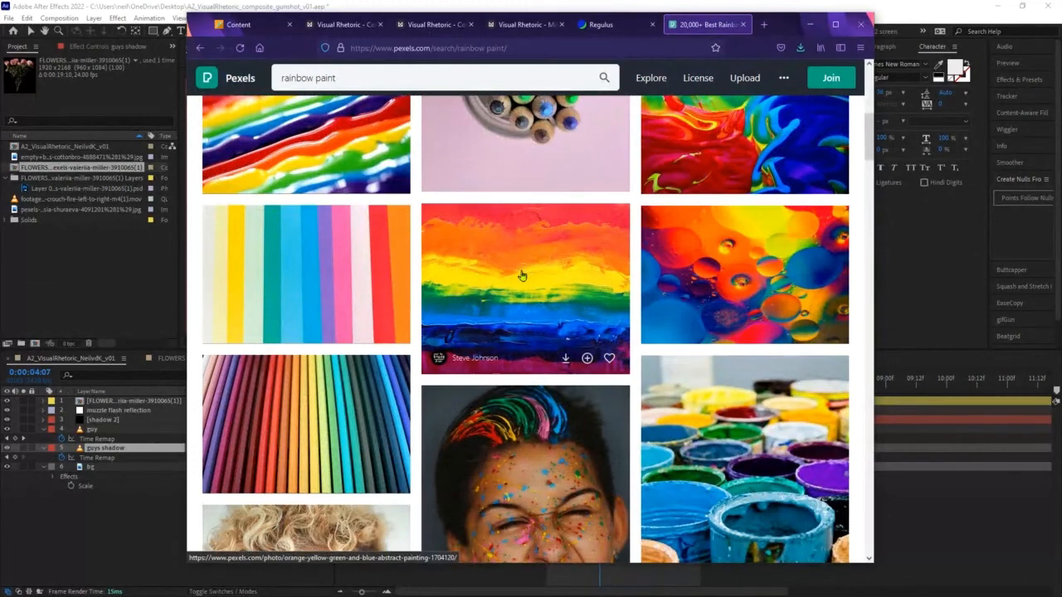
{"action": "scroll", "coordinate": [521, 275], "scroll_direction": "down", "scroll_amount": 8}
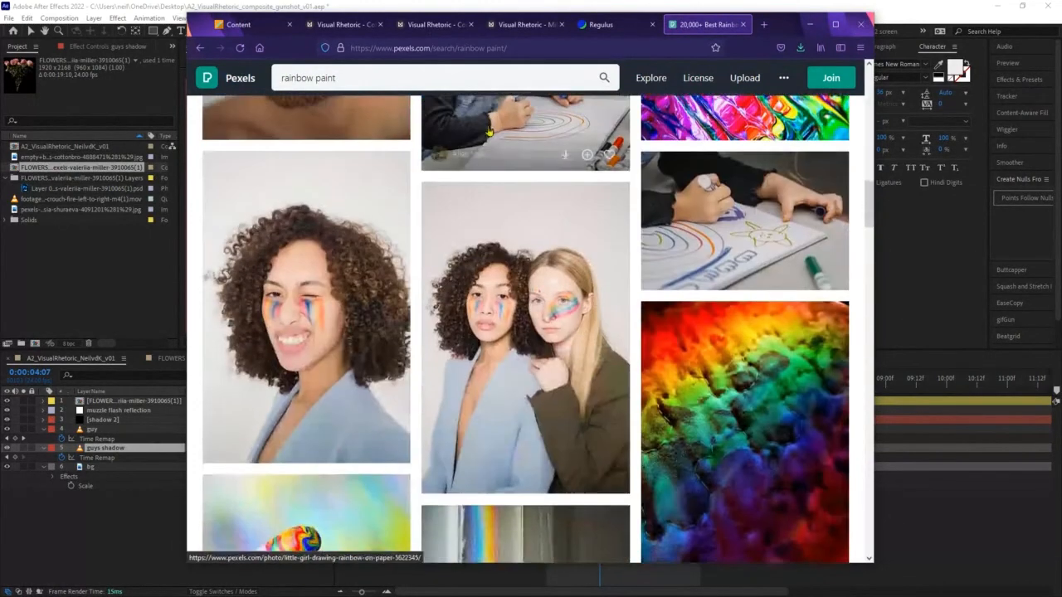
{"action": "scroll", "coordinate": [489, 131], "scroll_direction": "down", "scroll_amount": 4}
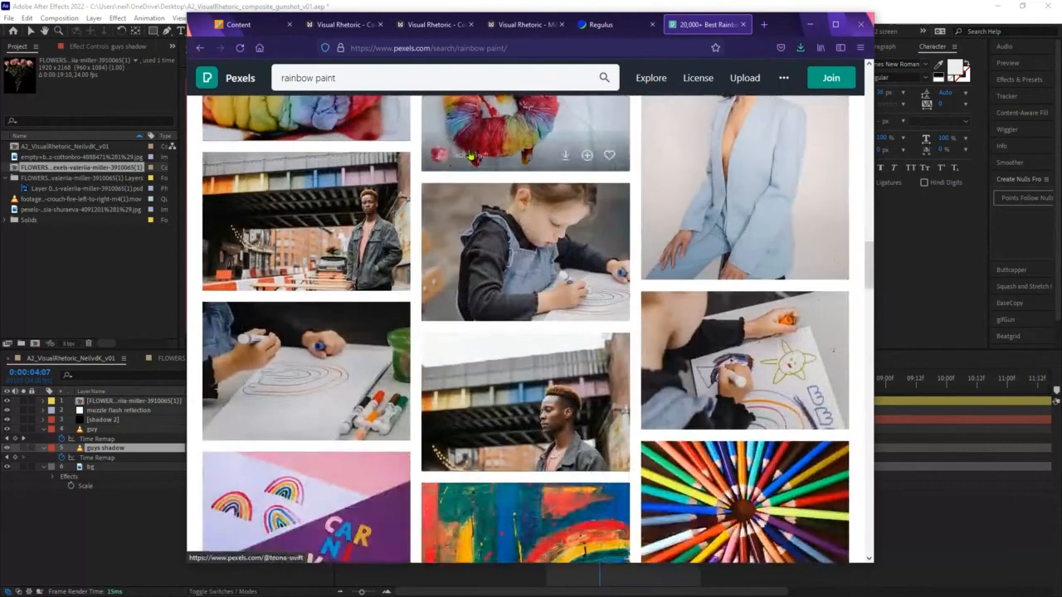
{"action": "scroll", "coordinate": [465, 162], "scroll_direction": "down", "scroll_amount": 3}
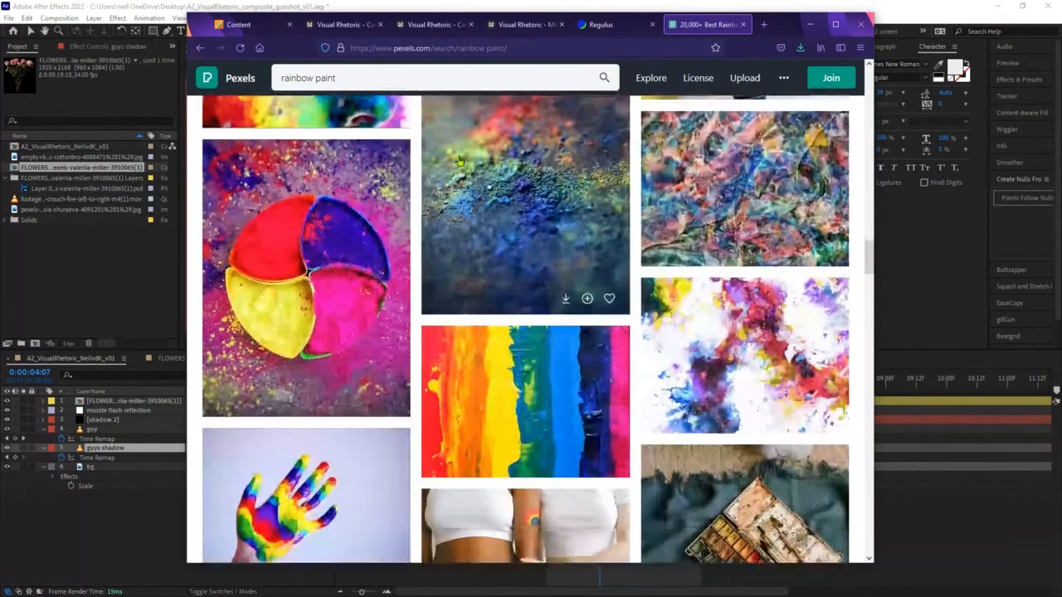
{"action": "scroll", "coordinate": [458, 160], "scroll_direction": "down", "scroll_amount": 2}
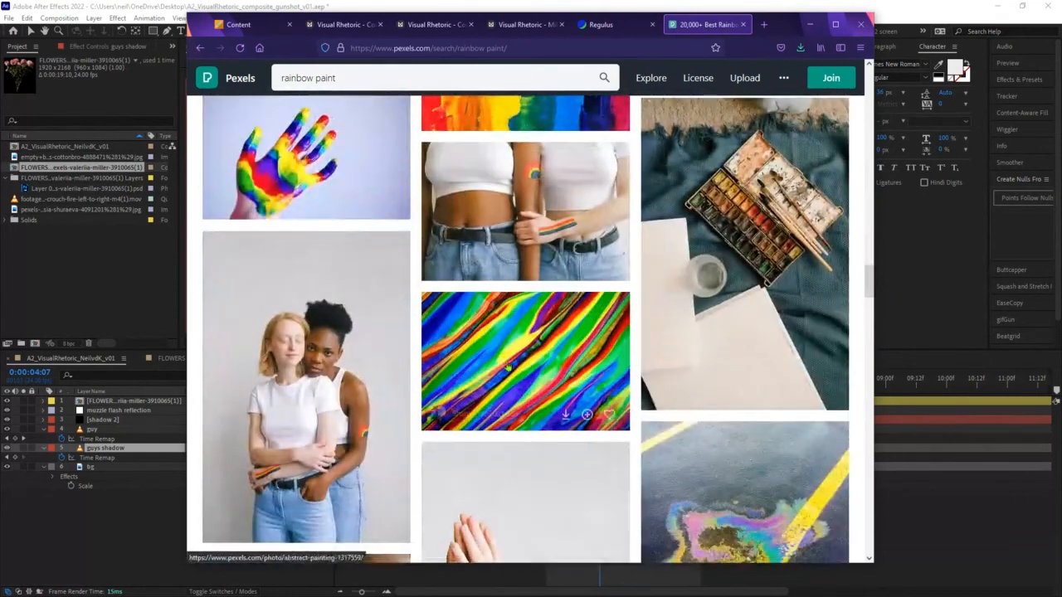
{"action": "scroll", "coordinate": [541, 353], "scroll_direction": "down", "scroll_amount": 10}
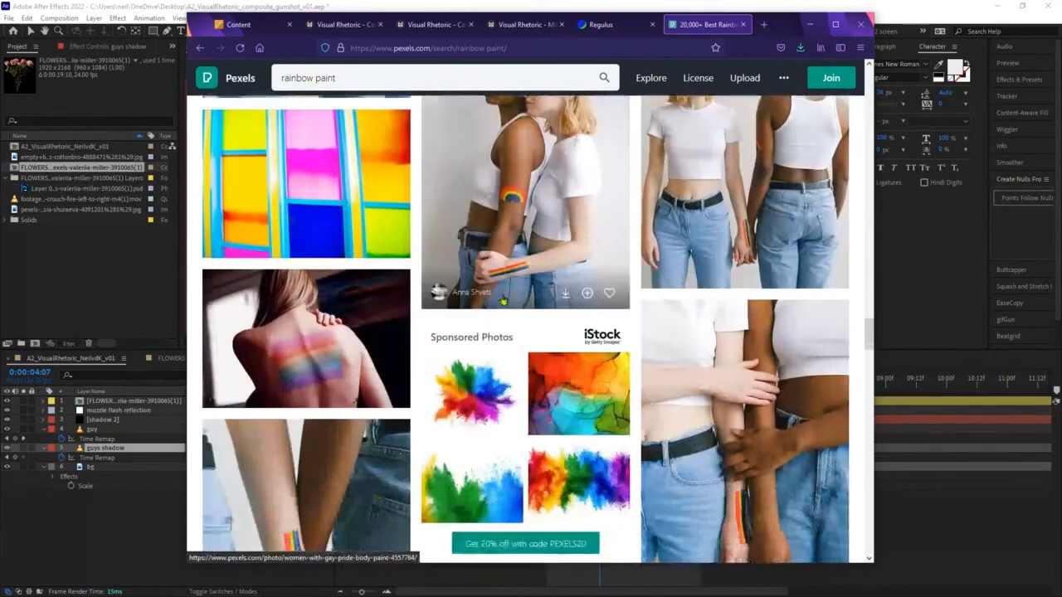
{"action": "scroll", "coordinate": [500, 298], "scroll_direction": "down", "scroll_amount": 10}
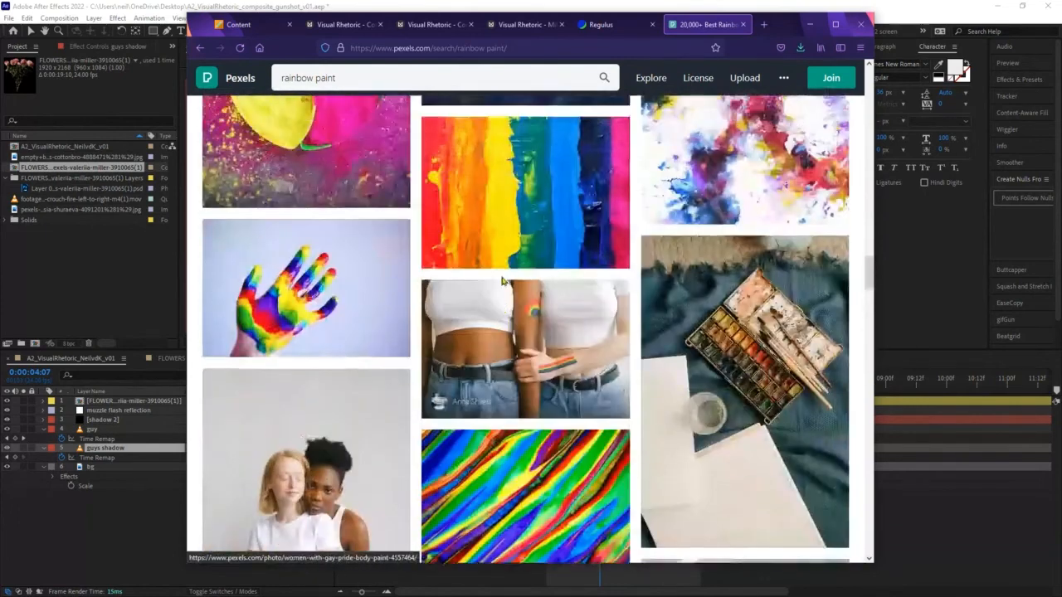
{"action": "scroll", "coordinate": [500, 283], "scroll_direction": "up", "scroll_amount": 15}
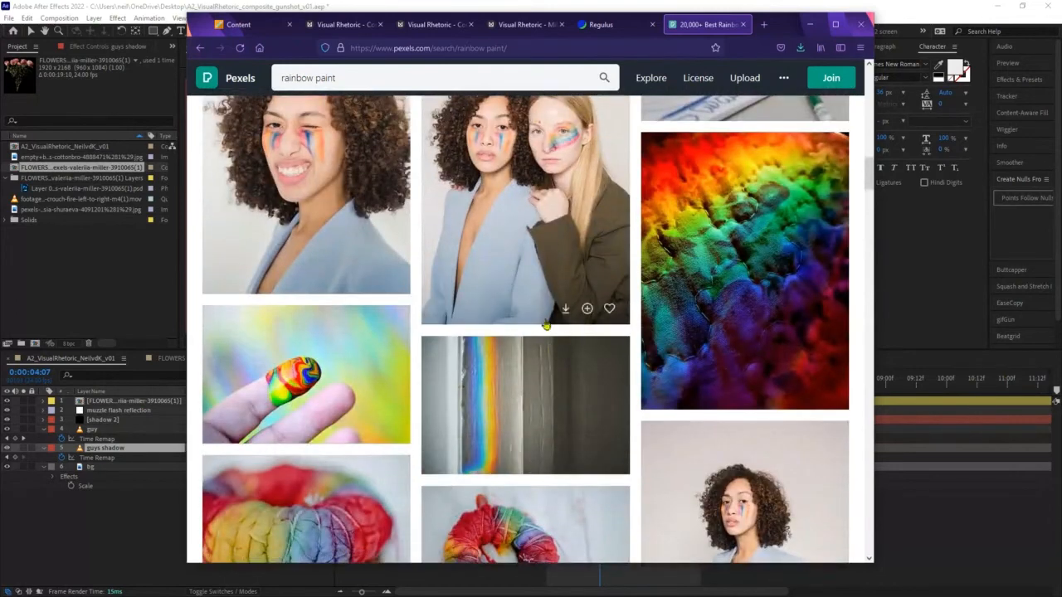
{"action": "scroll", "coordinate": [533, 327], "scroll_direction": "up", "scroll_amount": 4}
{"action": "scroll", "coordinate": [534, 327], "scroll_direction": "up", "scroll_amount": 10}
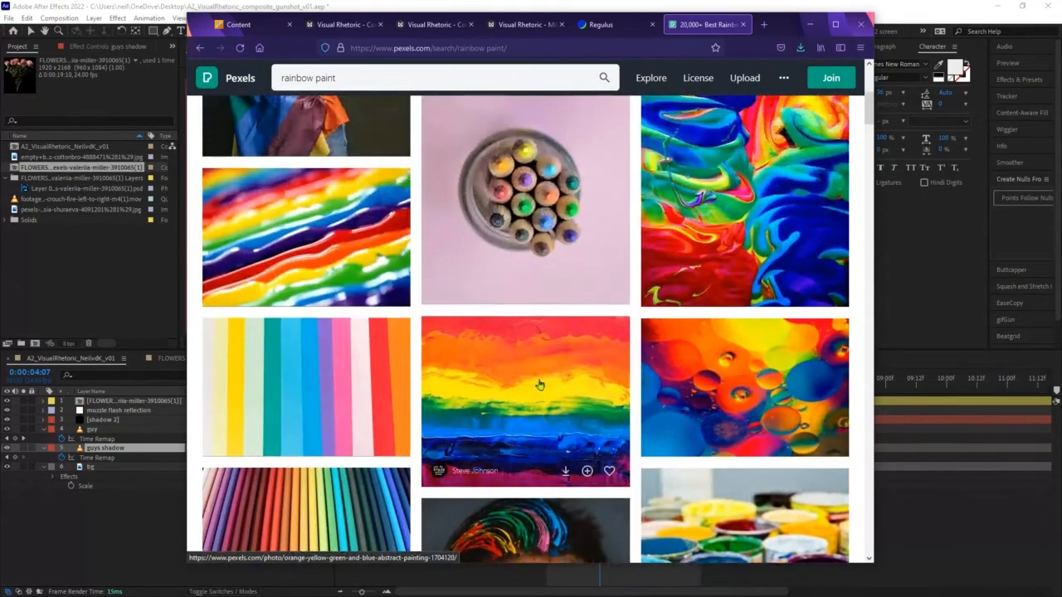
- Open the abstract painting with horizontal red, orange, yellow, green and blue bands and select its page address
{"action": "left_click", "coordinate": [539, 380]}
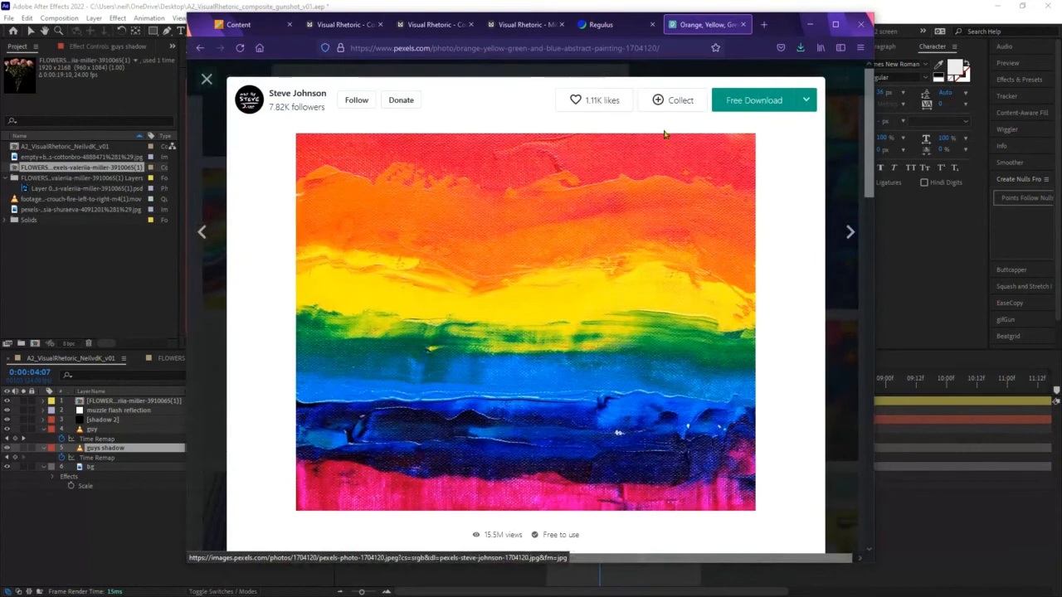
{"action": "left_click", "coordinate": [649, 47]}
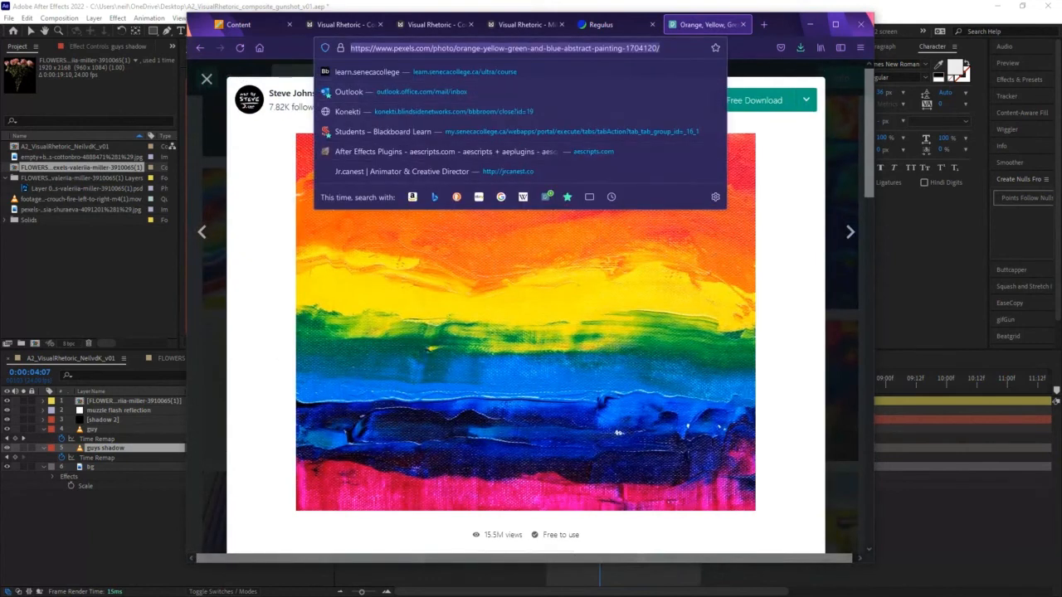
{"action": "key", "text": "alt+Tab"}
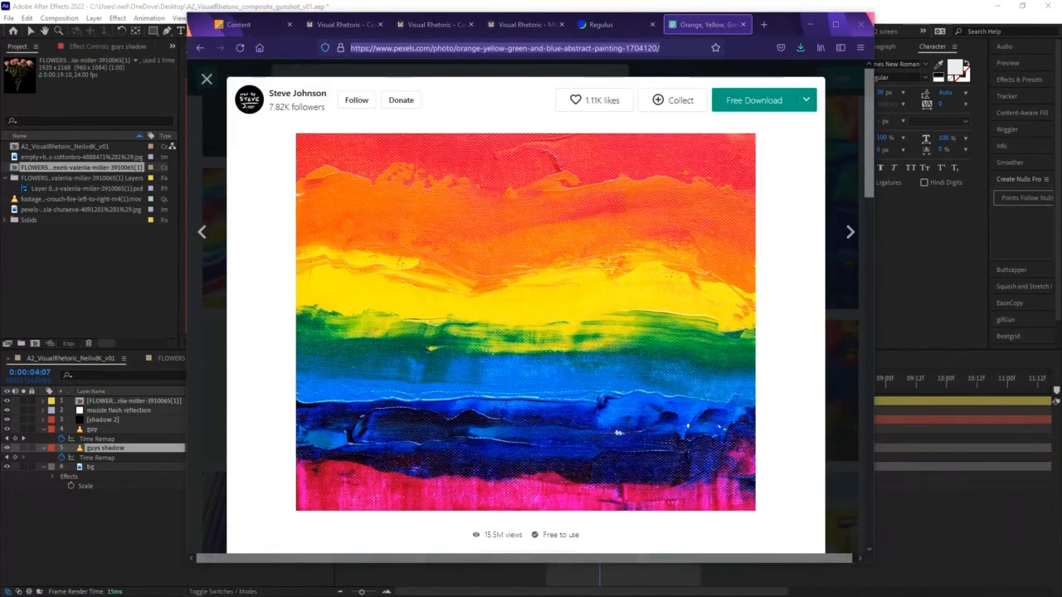
- Request the free download of the rainbow abstract painting in the Large (1920 x 1579) size
{"action": "left_click", "coordinate": [806, 101]}
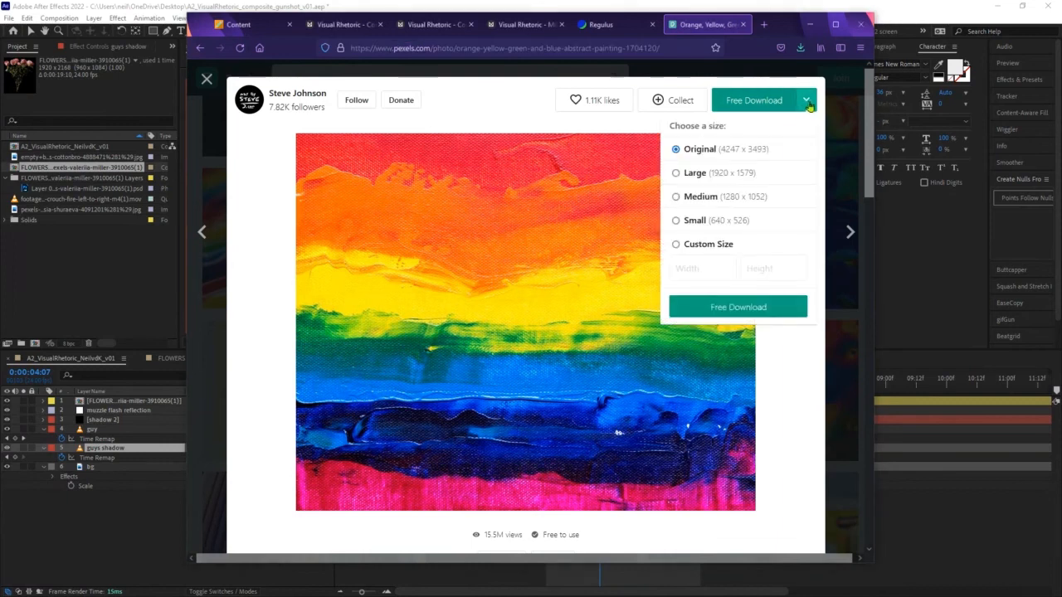
{"action": "left_click", "coordinate": [798, 106]}
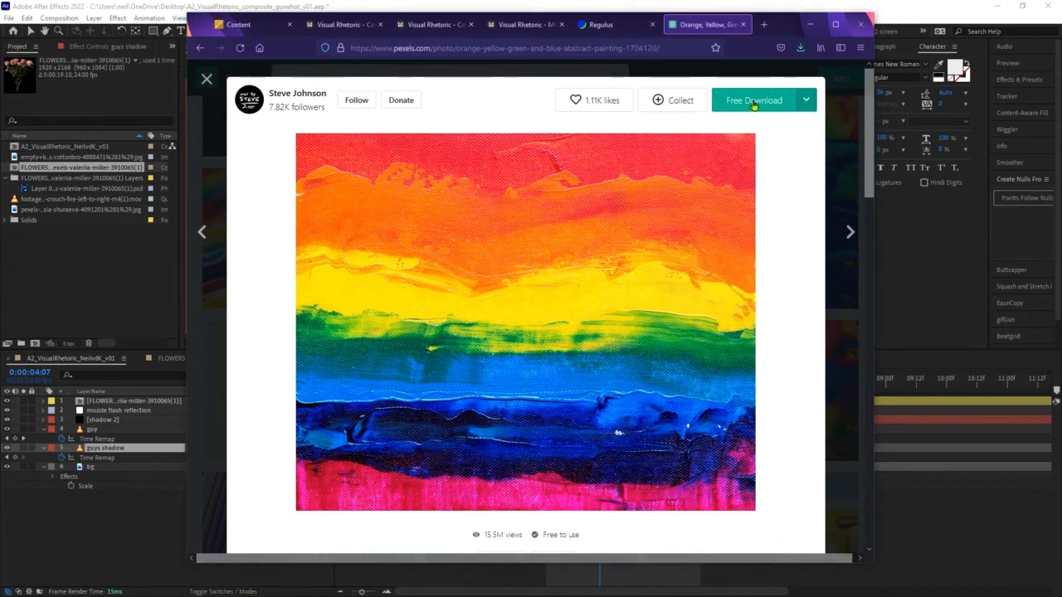
{"action": "left_click", "coordinate": [809, 101]}
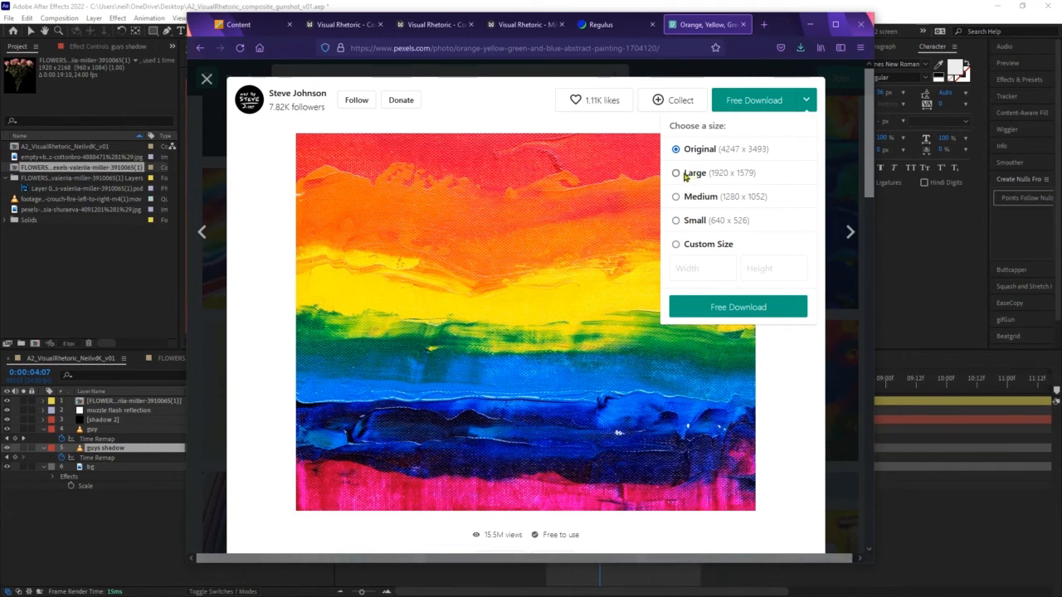
{"action": "left_click", "coordinate": [740, 308]}
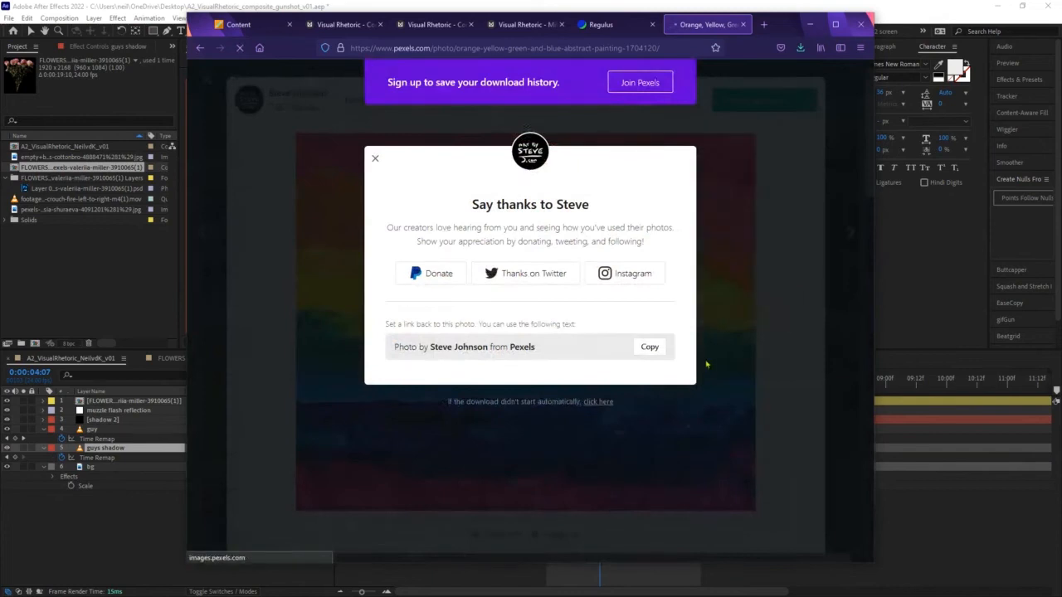
{"action": "left_click", "coordinate": [432, 352]}
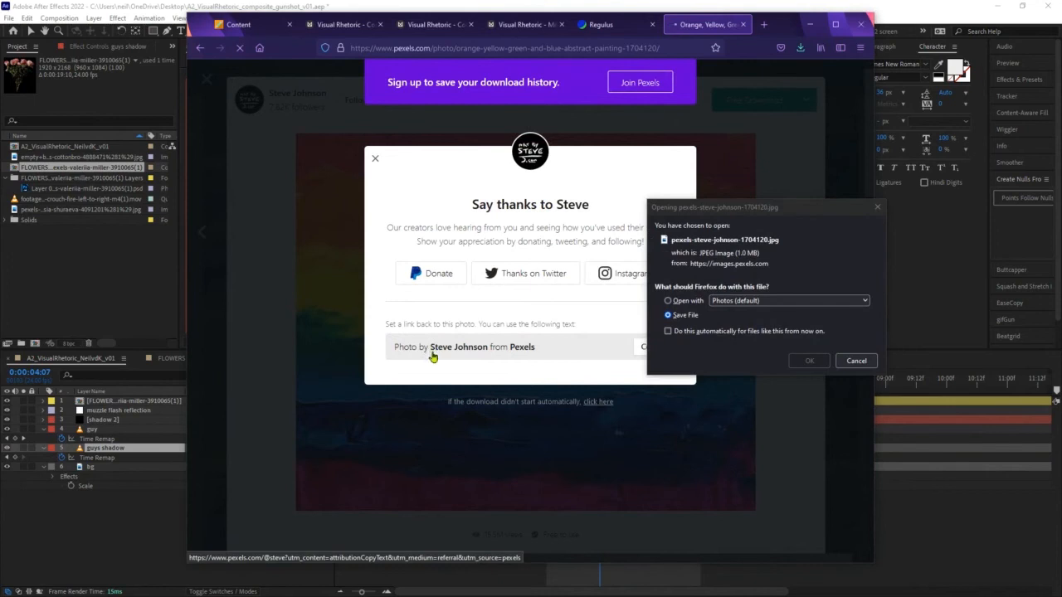
{"action": "left_click", "coordinate": [432, 353]}
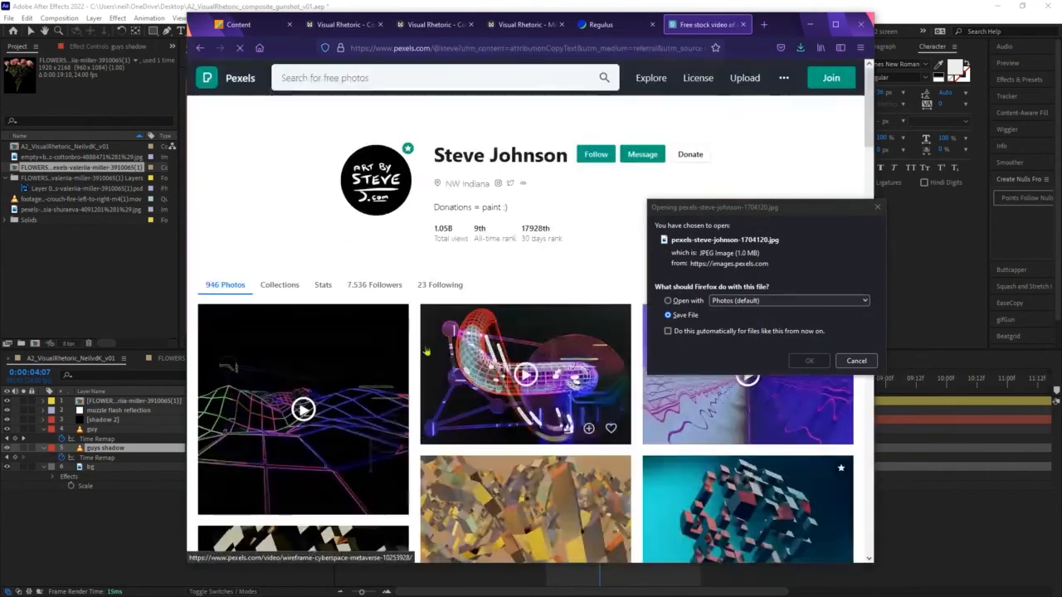
{"action": "key", "text": "alt+Left"}
{"action": "key", "text": "alt+Left"}
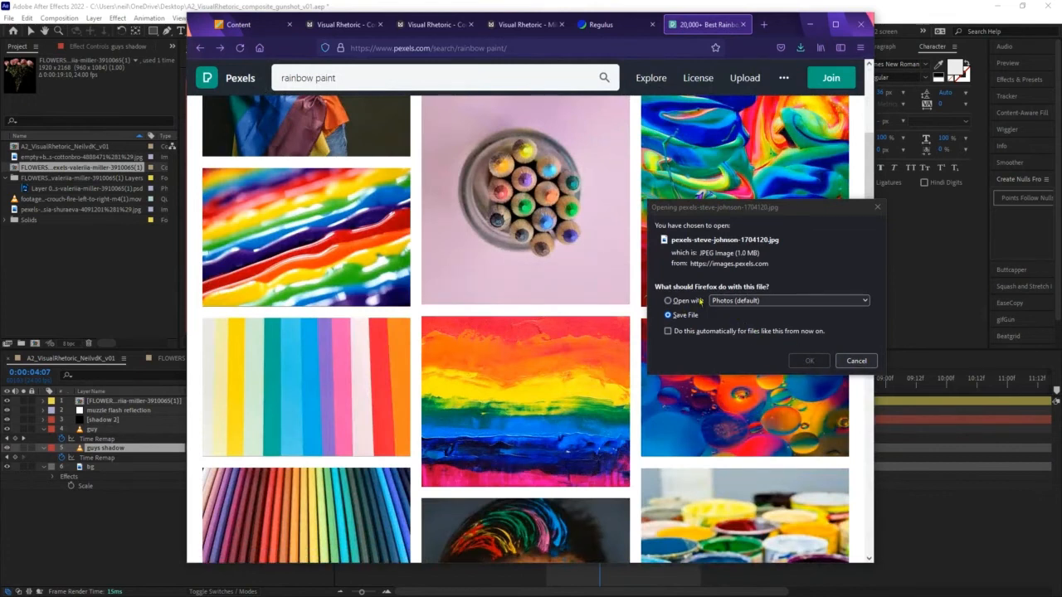
- Save the downloaded rainbow painting as a JPEG on the Desktop, keeping its proposed file name
{"action": "left_click", "coordinate": [675, 318]}
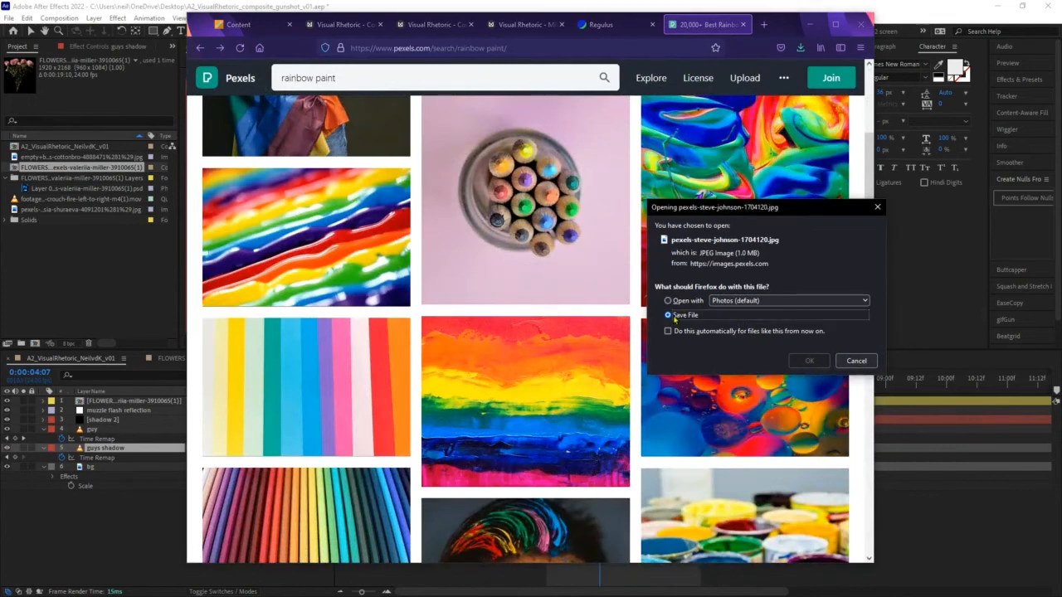
{"action": "left_click", "coordinate": [808, 361]}
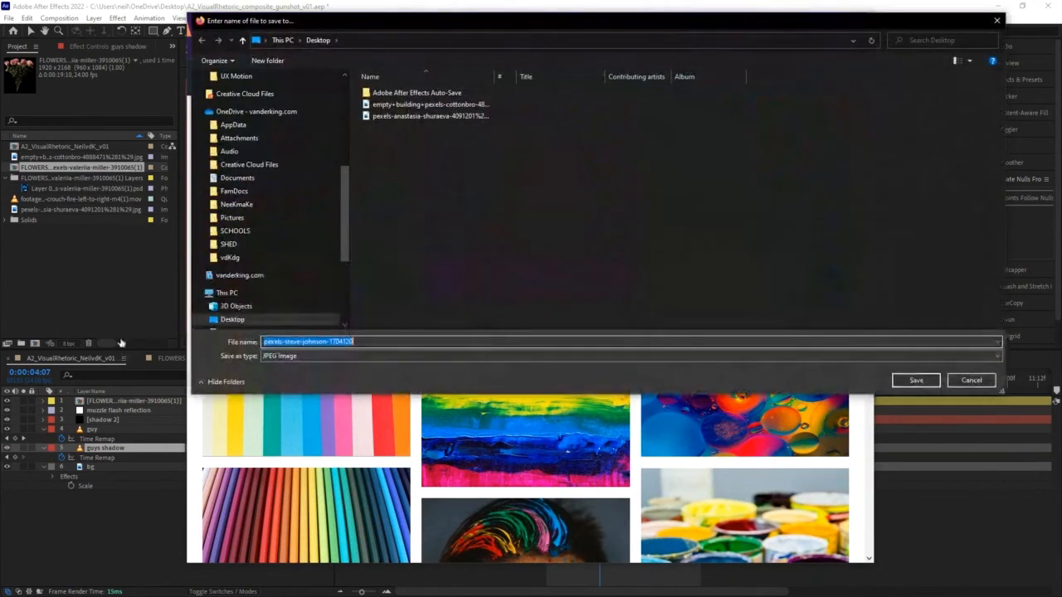
{"action": "left_click", "coordinate": [921, 381]}
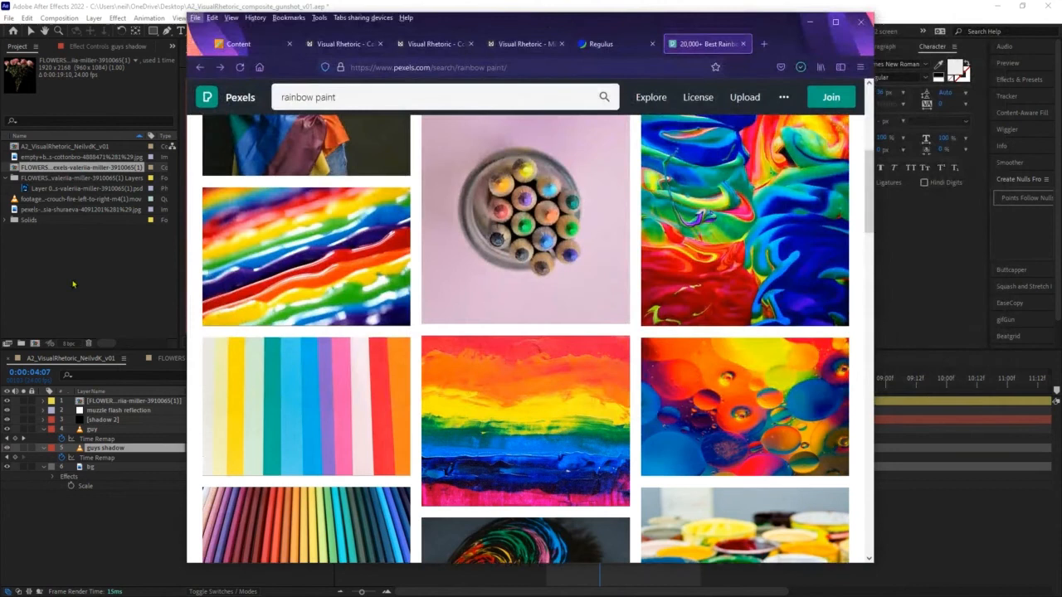
- Switch back to After Effects and import the rainbow painting JPEG from the Desktop as footage
{"action": "left_click", "coordinate": [147, 264]}
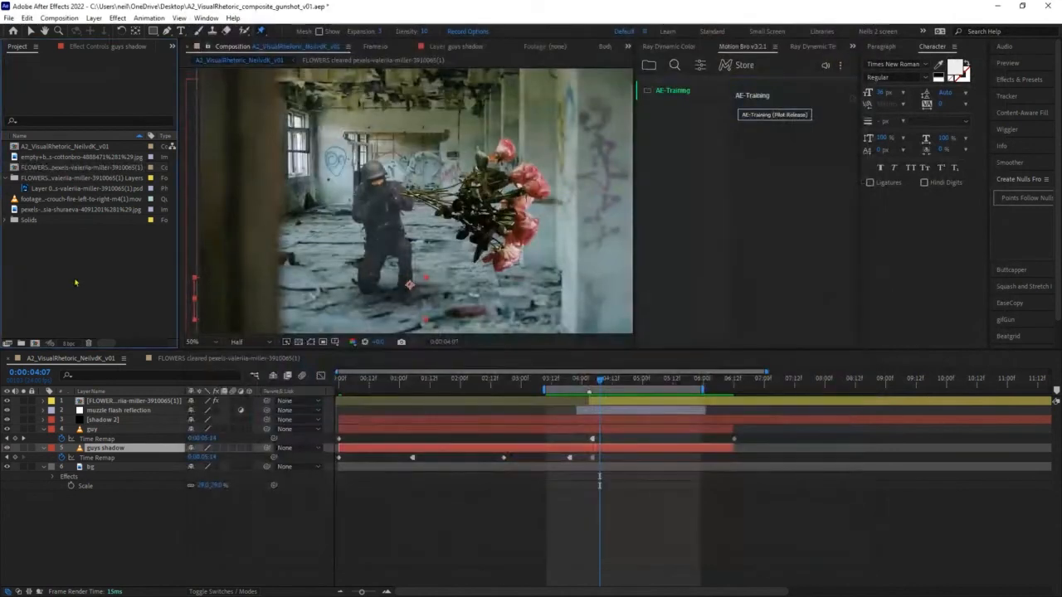
{"action": "double_click", "coordinate": [145, 262]}
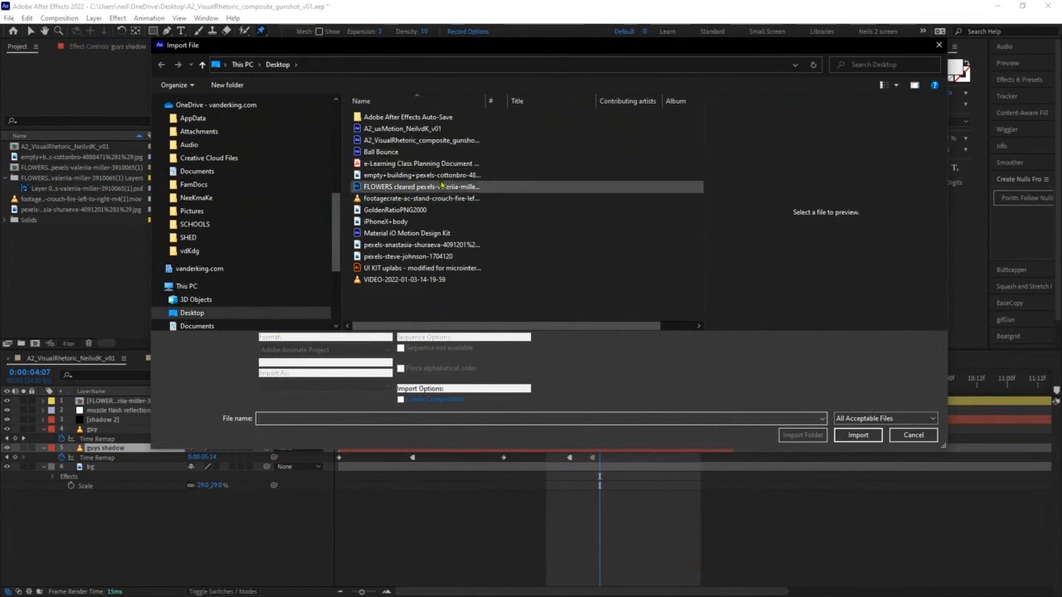
{"action": "left_click", "coordinate": [433, 245]}
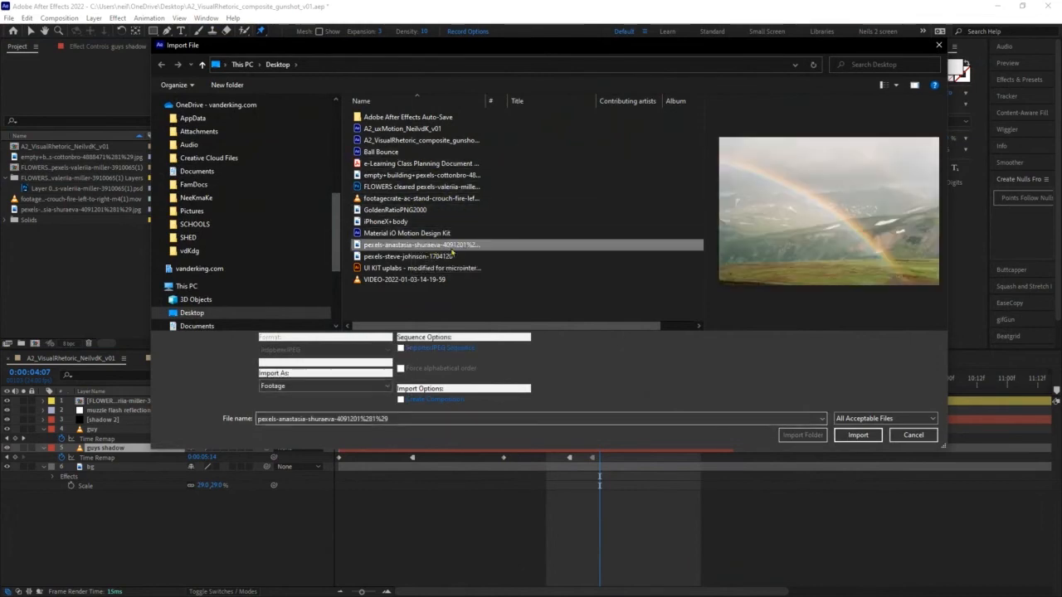
{"action": "left_click", "coordinate": [420, 256]}
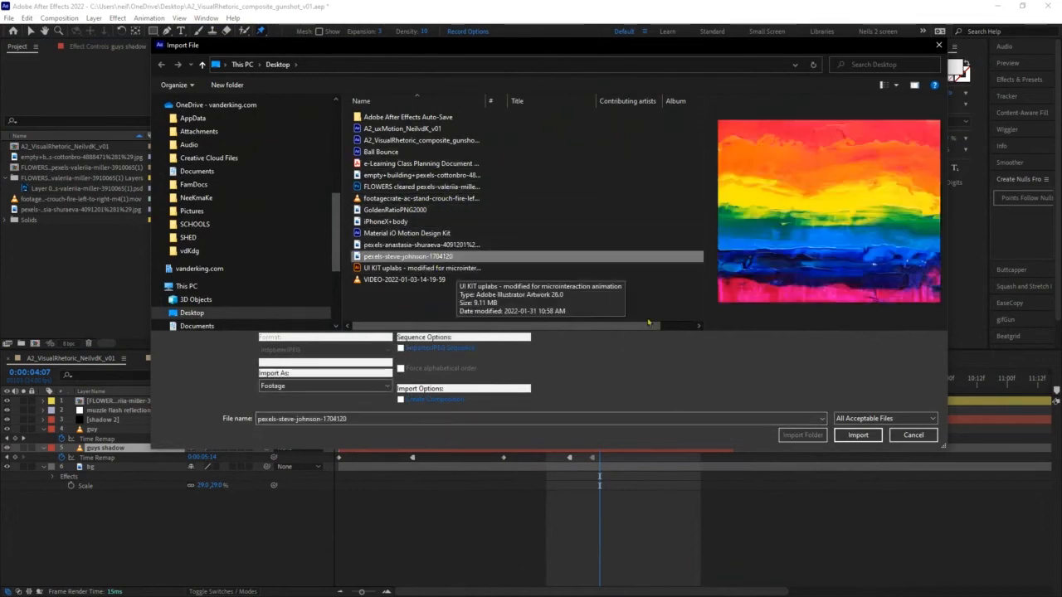
{"action": "left_click", "coordinate": [857, 434]}
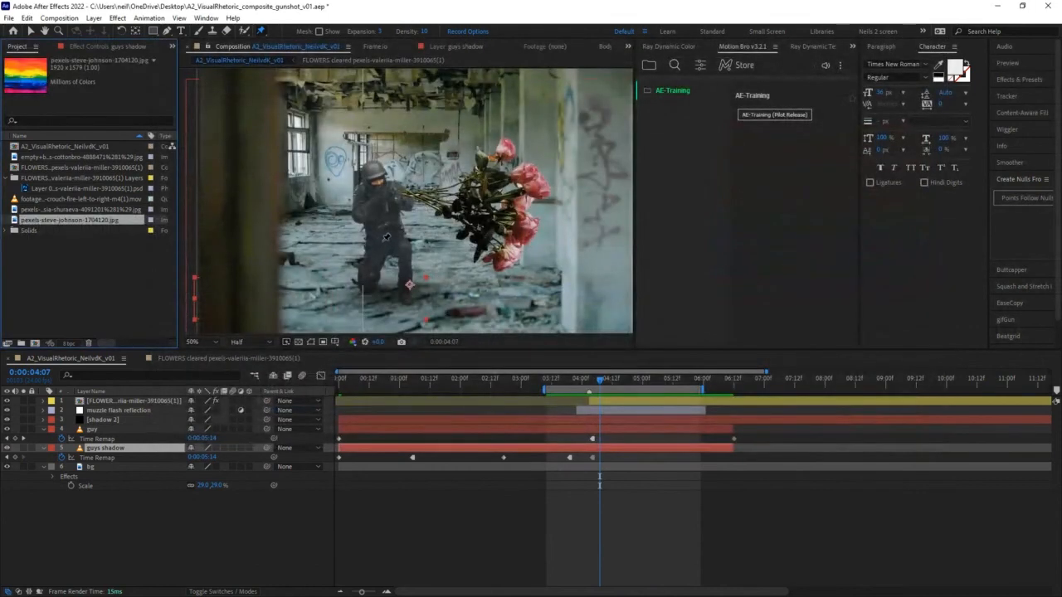
- Add the rainbow landscape photo directly above the bg layer and start it at about 0:00:04:06 on the timeline
{"action": "left_click_drag", "start_coordinate": [385, 237], "coordinate": [419, 235]}
{"action": "key", "text": "ctrl+p"}
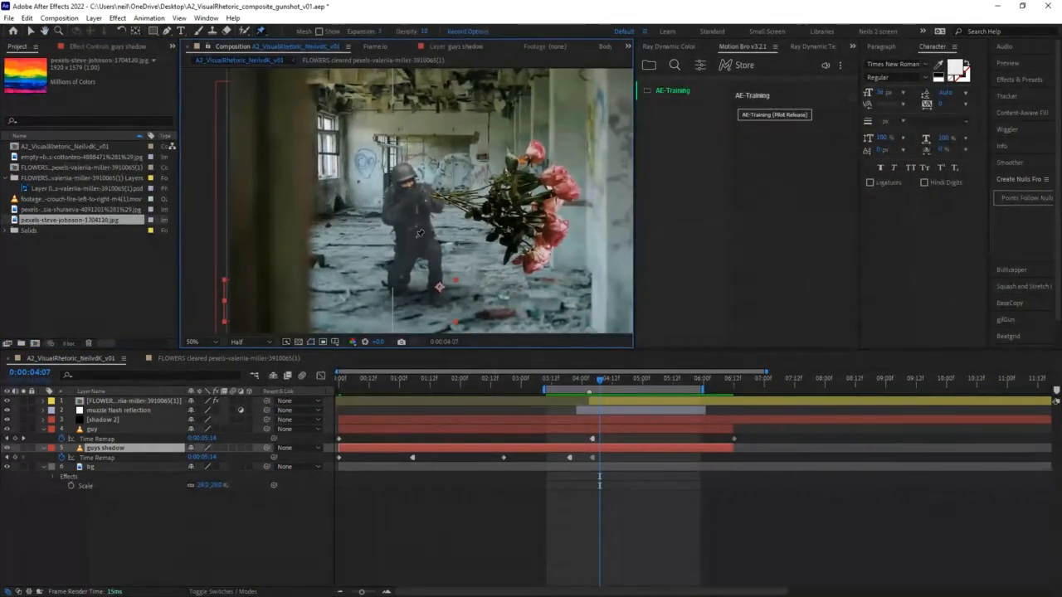
{"action": "left_click", "coordinate": [101, 469]}
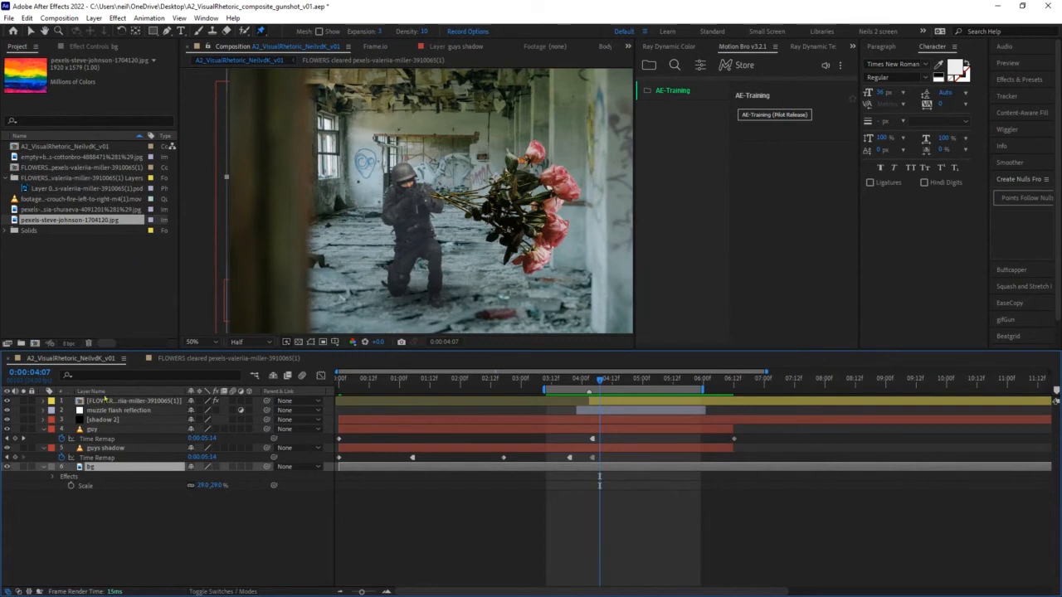
{"action": "left_click", "coordinate": [35, 210]}
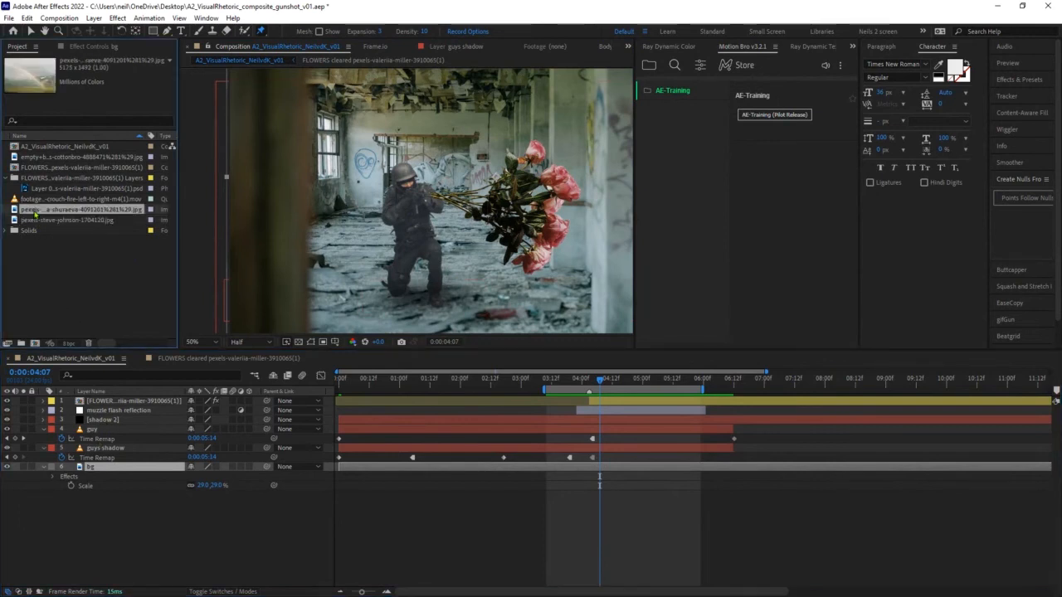
{"action": "left_click_drag", "start_coordinate": [38, 212], "coordinate": [108, 467]}
{"action": "left_click_drag", "start_coordinate": [606, 469], "coordinate": [871, 468]}
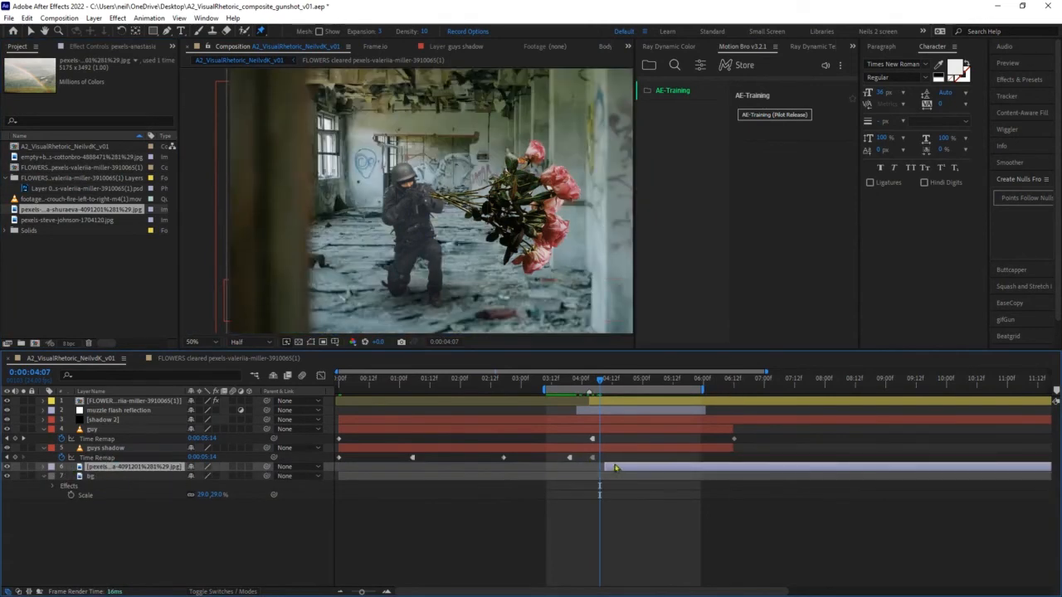
{"action": "left_click_drag", "start_coordinate": [612, 469], "coordinate": [607, 468]}
{"action": "mouse_move", "coordinate": [598, 381]}
{"action": "left_mouse_down"}
{"action": "mouse_move", "coordinate": [587, 382]}
{"action": "mouse_move", "coordinate": [608, 379]}
{"action": "mouse_move", "coordinate": [599, 381]}
{"action": "left_mouse_up"}
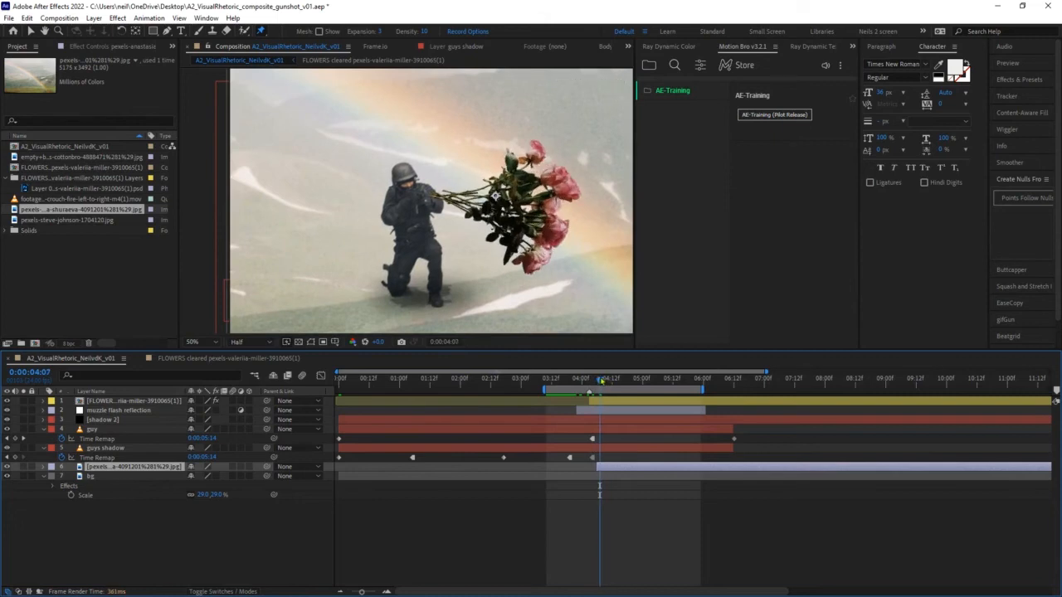
- Reduce the rainbow landscape layer's scale to 39% so it fills the frame, and fit the composition in the viewer
{"action": "key", "text": "s"}
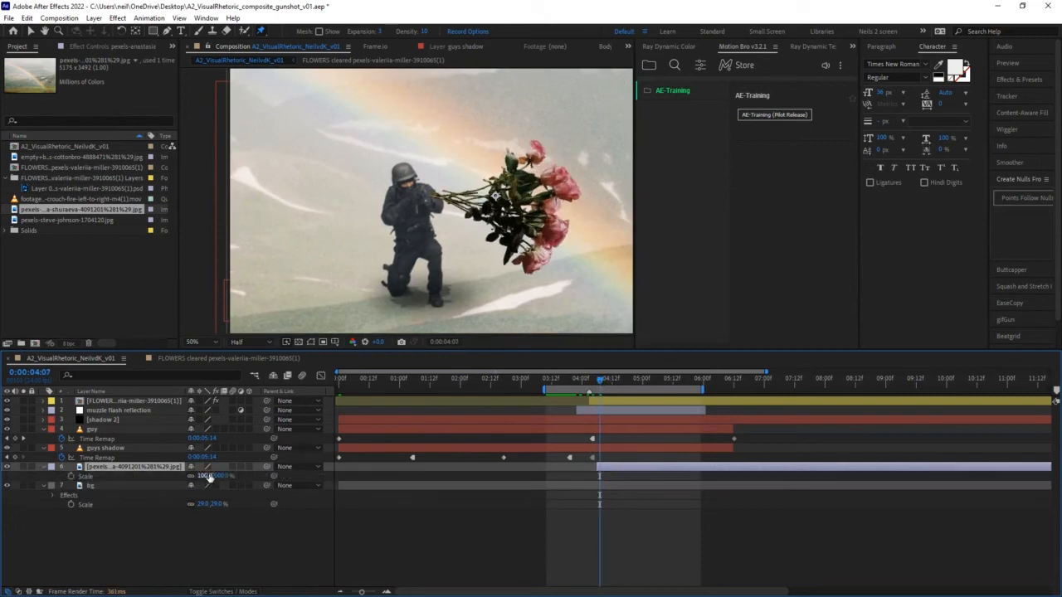
{"action": "left_click_drag", "start_coordinate": [209, 479], "coordinate": [172, 476]}
{"action": "left_click_drag", "start_coordinate": [298, 273], "coordinate": [233, 259]}
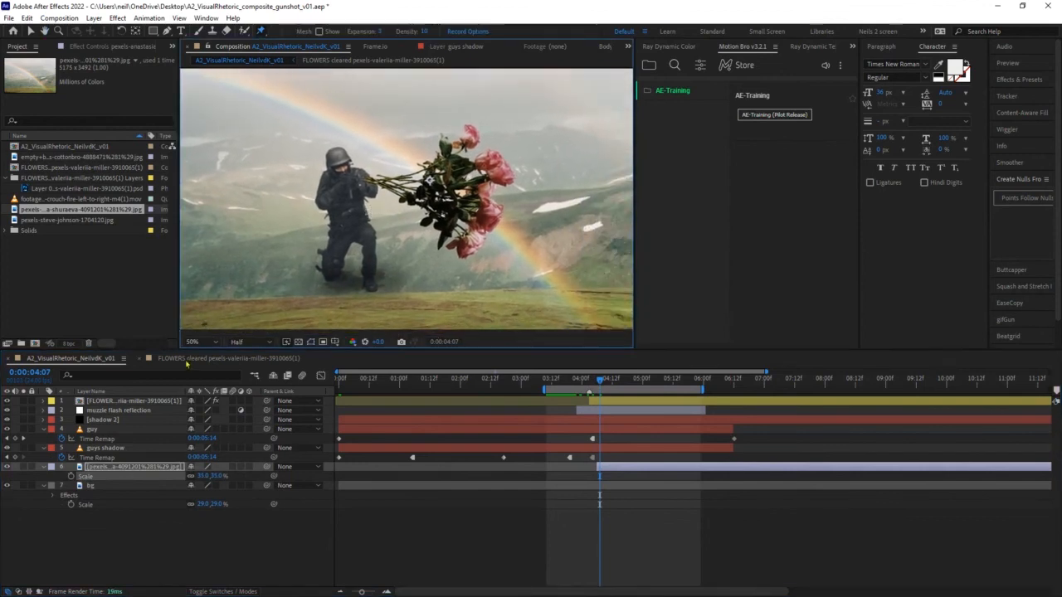
{"action": "left_click", "coordinate": [203, 342]}
{"action": "left_click", "coordinate": [204, 365]}
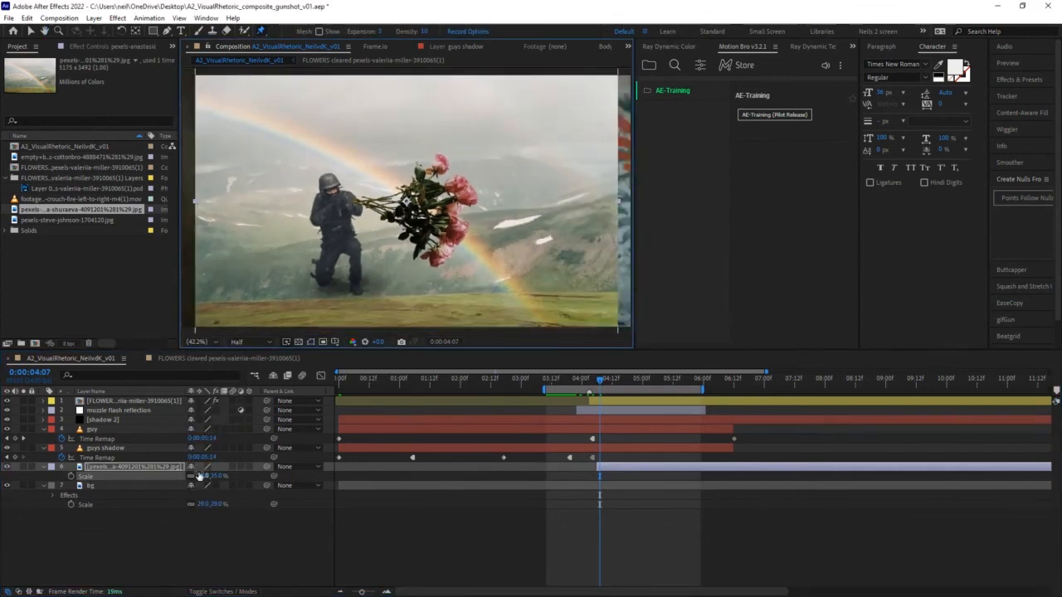
{"action": "left_click_drag", "start_coordinate": [202, 479], "coordinate": [211, 479]}
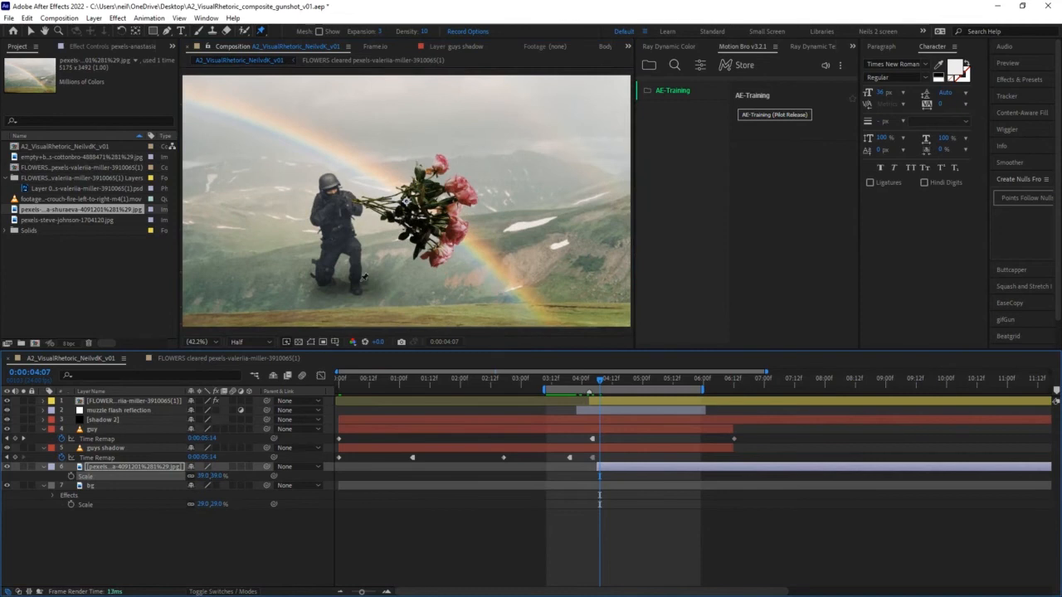
{"action": "left_click", "coordinate": [359, 279]}
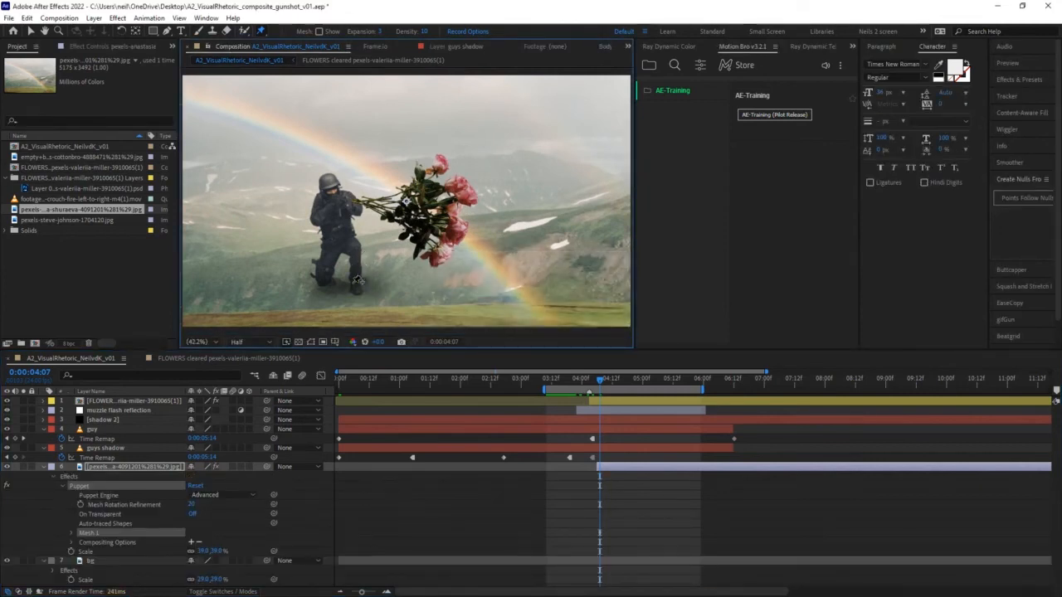
{"action": "left_click_drag", "start_coordinate": [360, 280], "coordinate": [371, 254]}
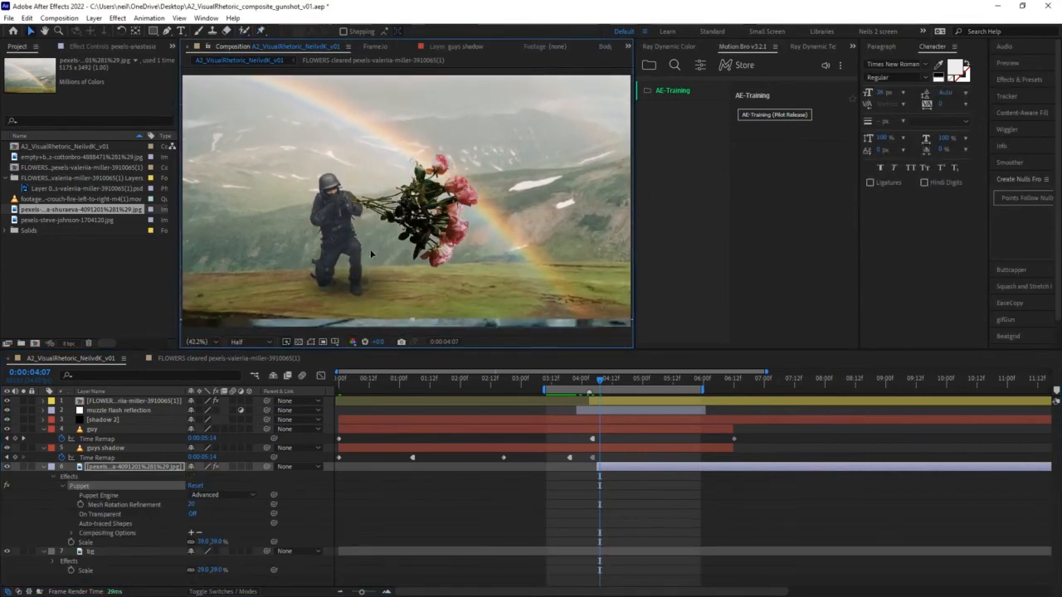
{"action": "key", "text": "ctrl+z"}
{"action": "key", "text": "ctrl+z"}
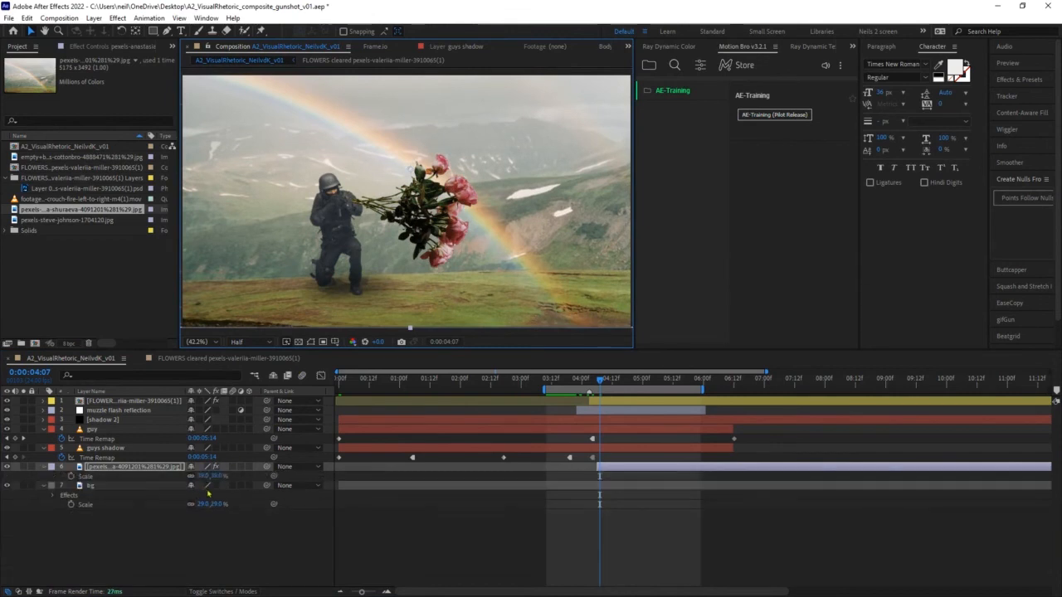
- Enlarge the rainbow landscape layer to 66% and reposition it so the soldier kneels on the grassy slope
{"action": "left_click_drag", "start_coordinate": [207, 479], "coordinate": [303, 228]}
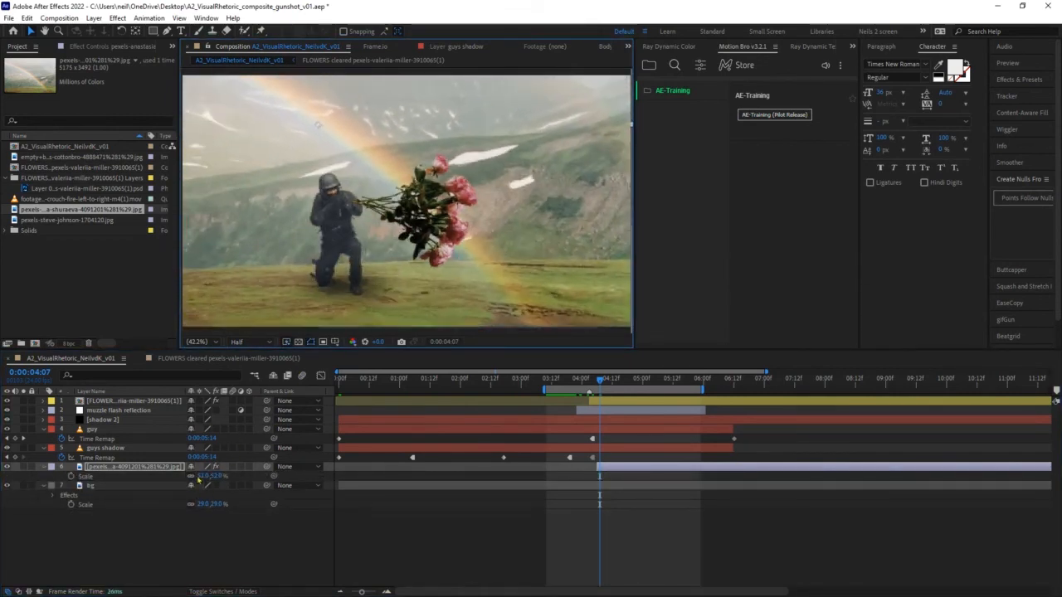
{"action": "left_click_drag", "start_coordinate": [205, 479], "coordinate": [309, 219]}
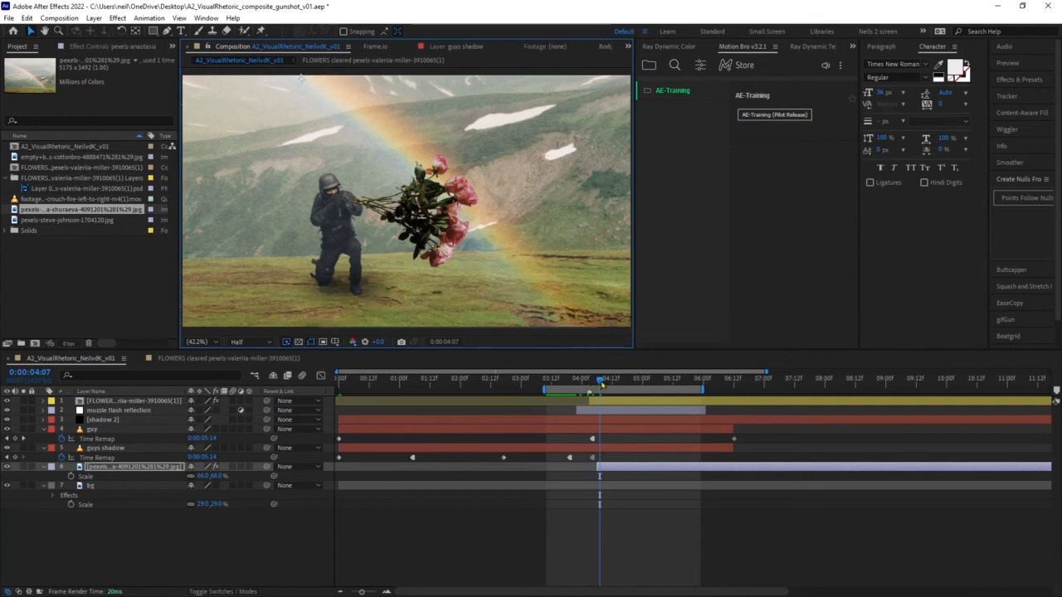
- Move the current time to 0:00:04:06 and widen the Effects & Presets column
{"action": "mouse_move", "coordinate": [602, 383]}
{"action": "left_mouse_down"}
{"action": "mouse_move", "coordinate": [591, 383]}
{"action": "mouse_move", "coordinate": [600, 386]}
{"action": "left_mouse_up"}
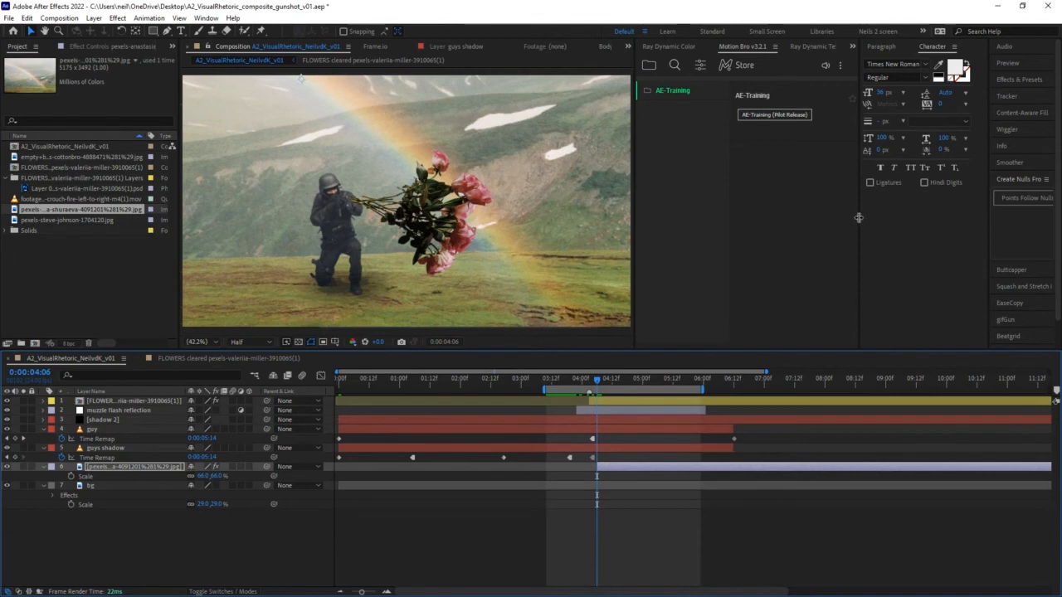
{"action": "left_click_drag", "start_coordinate": [858, 217], "coordinate": [806, 220]}
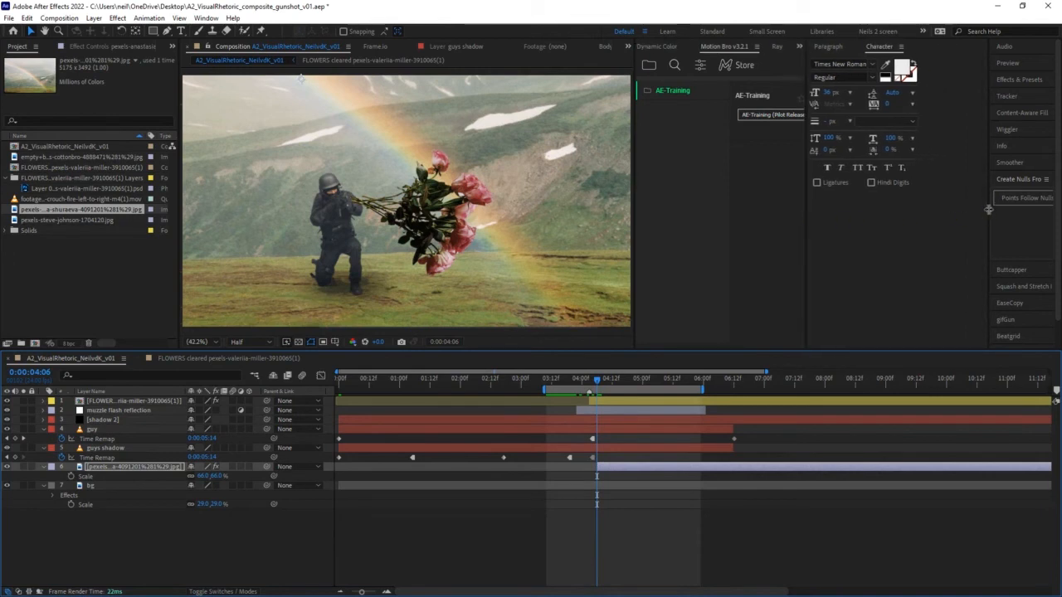
{"action": "left_click_drag", "start_coordinate": [988, 210], "coordinate": [927, 209]}
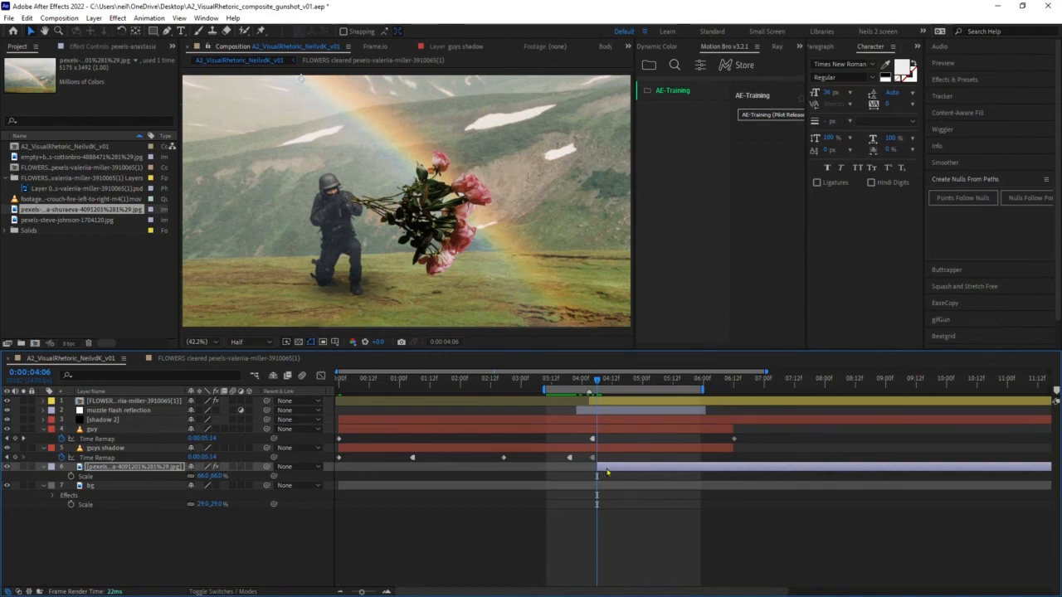
- Apply the Fade - overexposed preset from Transitions - Dissolves to the rainbow landscape layer and preview the transition
{"action": "left_click", "coordinate": [948, 80]}
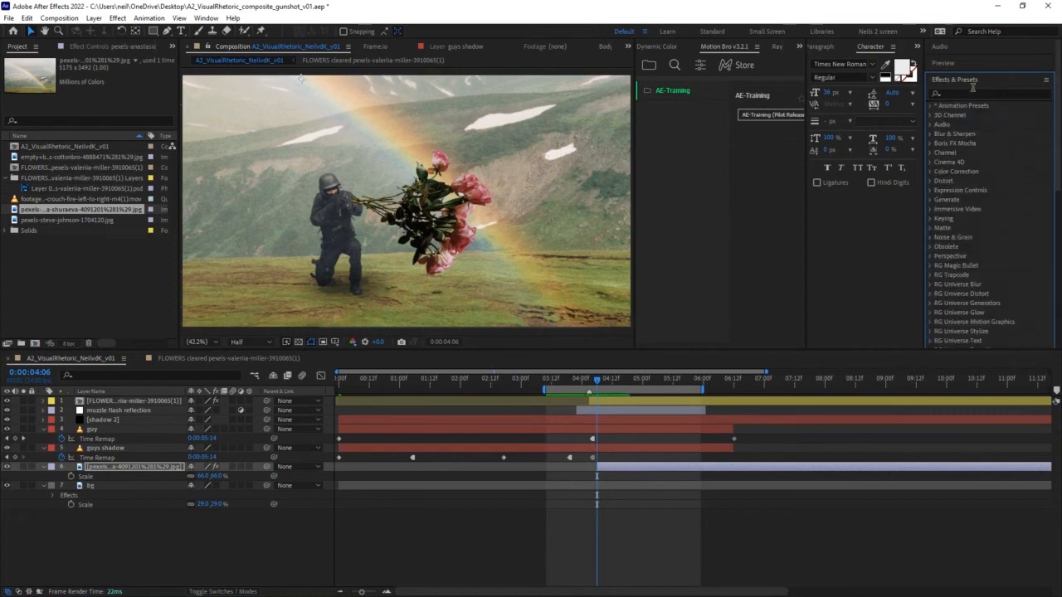
{"action": "left_click", "coordinate": [930, 106]}
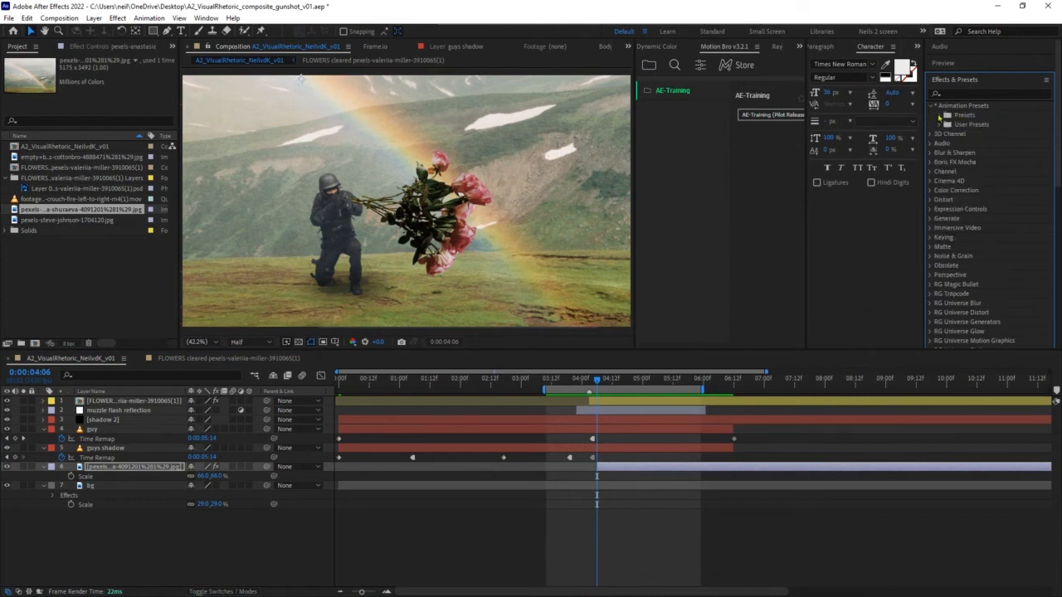
{"action": "left_click", "coordinate": [940, 120]}
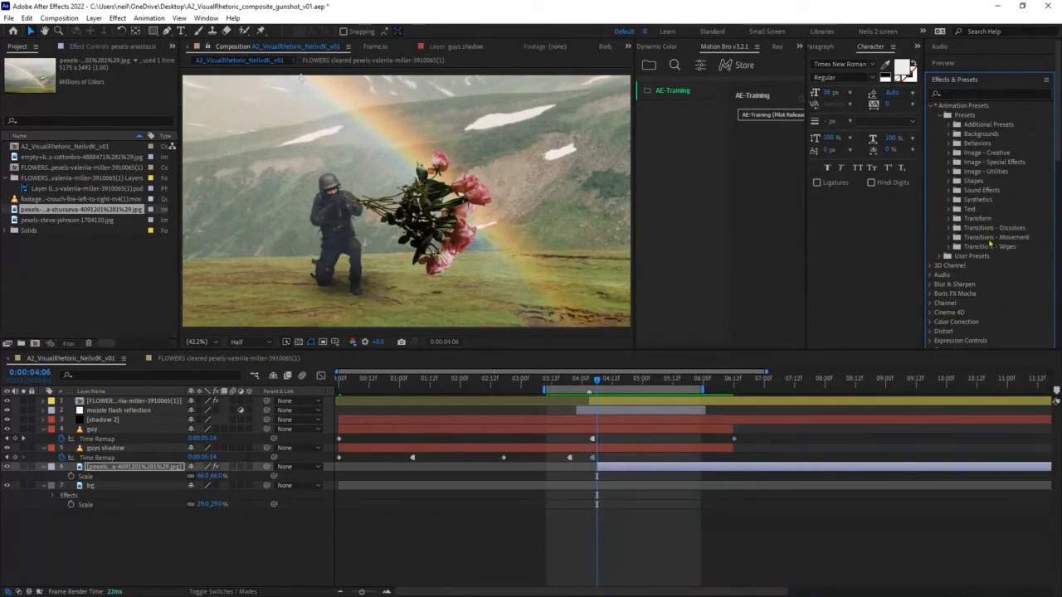
{"action": "left_click", "coordinate": [949, 227]}
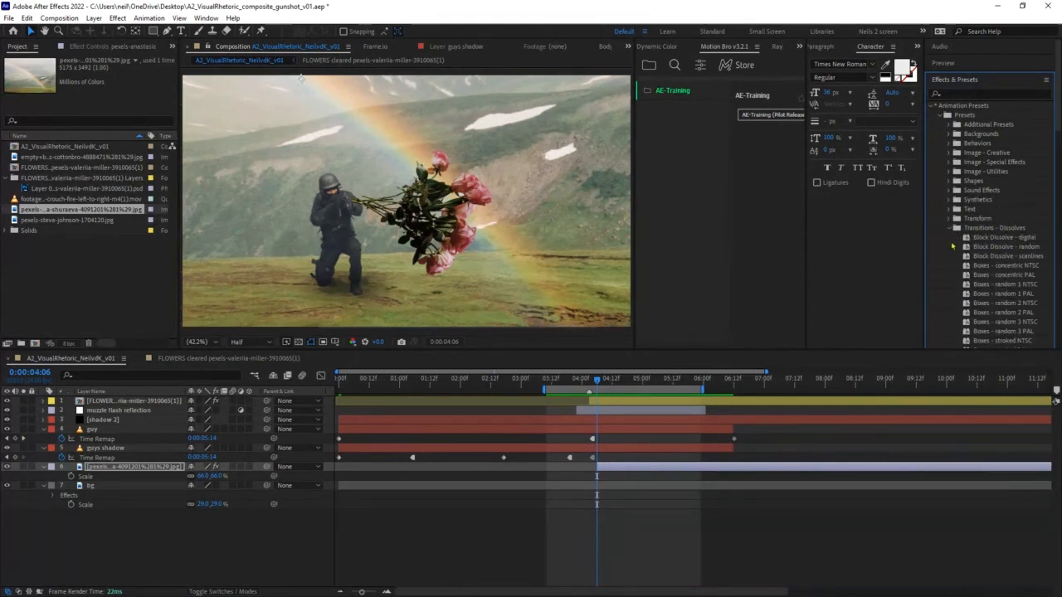
{"action": "left_click_drag", "start_coordinate": [923, 247], "coordinate": [904, 251]}
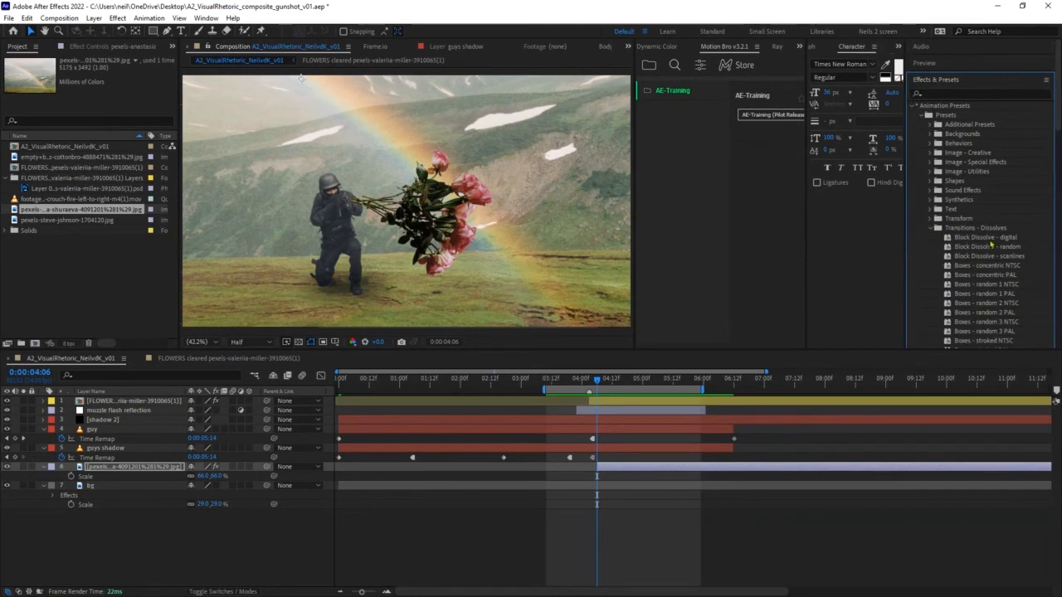
{"action": "scroll", "coordinate": [995, 229], "scroll_direction": "down", "scroll_amount": 5}
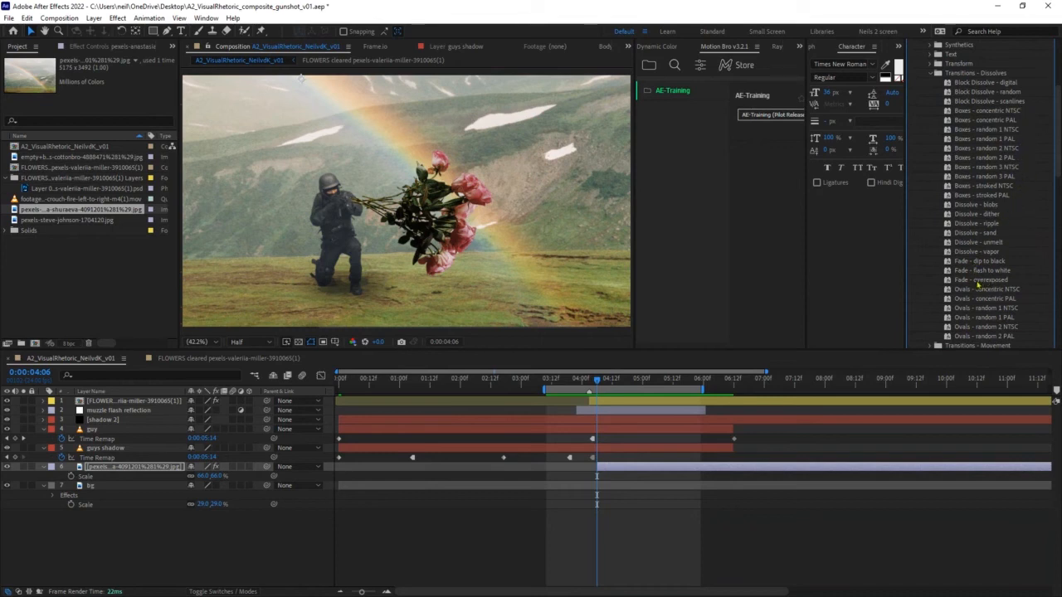
{"action": "left_click_drag", "start_coordinate": [979, 284], "coordinate": [598, 468]}
{"action": "key", "text": "space"}
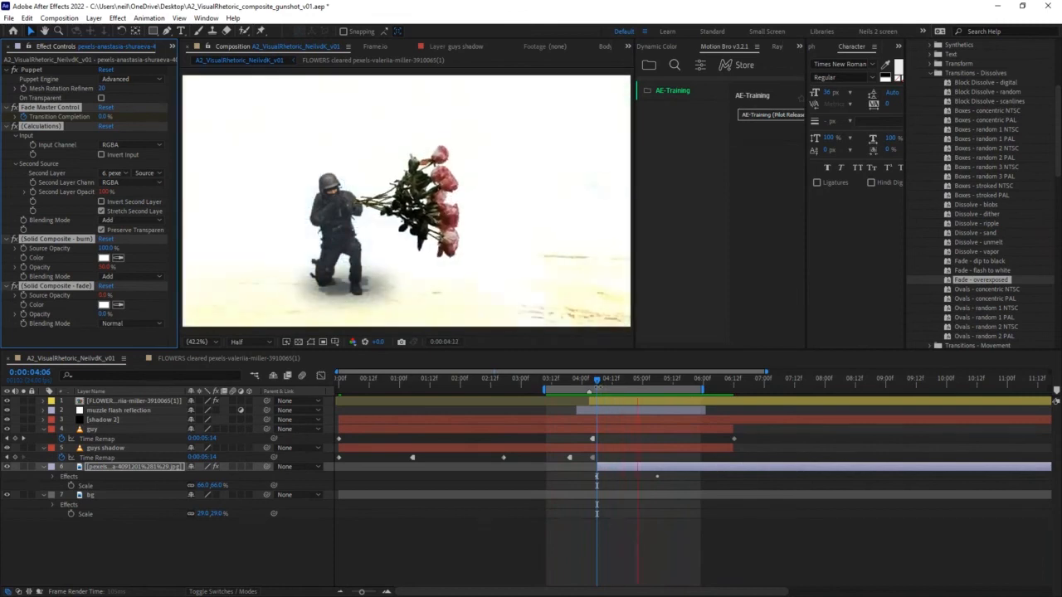
{"action": "key", "text": "space"}
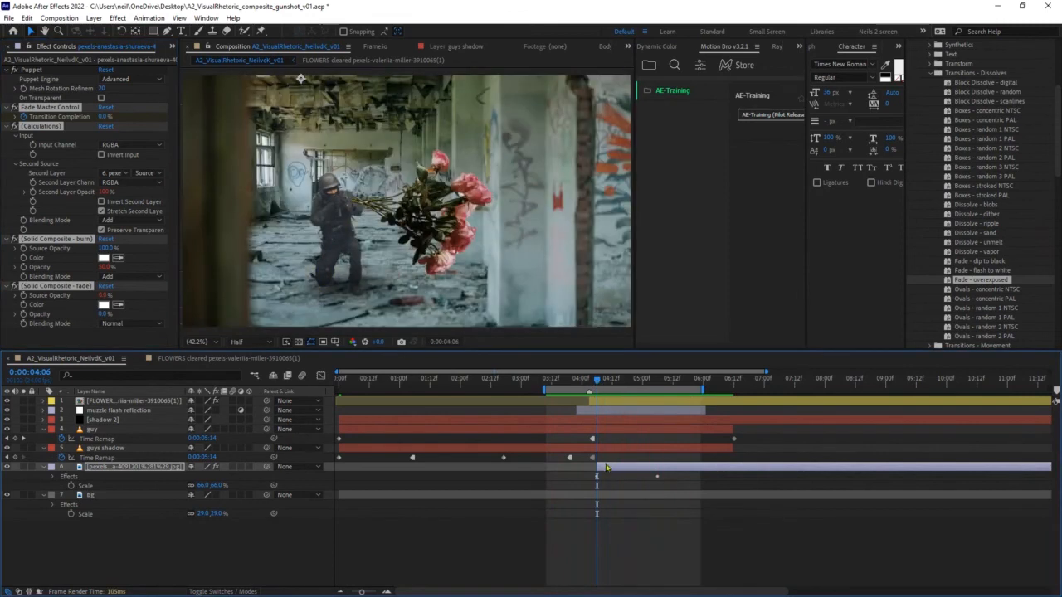
- Shorten the fade by moving its end keyframe to about 0:00:04:14, apply Easy Ease to both Transition Completion keyframes, and preview
{"action": "key", "text": "u"}
{"action": "left_click", "coordinate": [658, 487]}
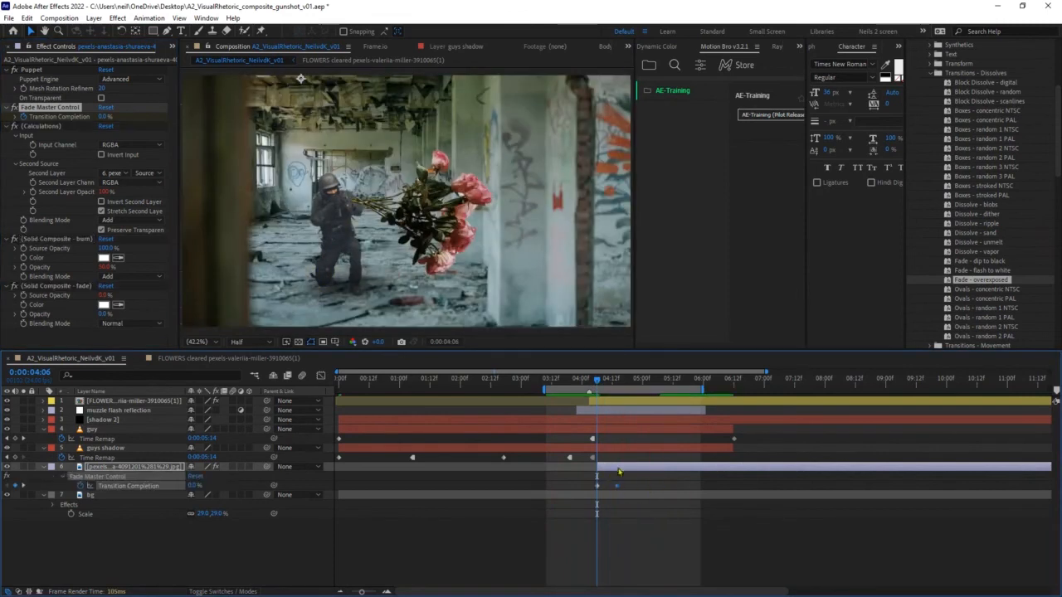
{"action": "left_click_drag", "start_coordinate": [588, 480], "coordinate": [628, 495]}
{"action": "key", "text": "F9"}
{"action": "left_click_drag", "start_coordinate": [580, 380], "coordinate": [562, 380]}
{"action": "key", "text": "space"}
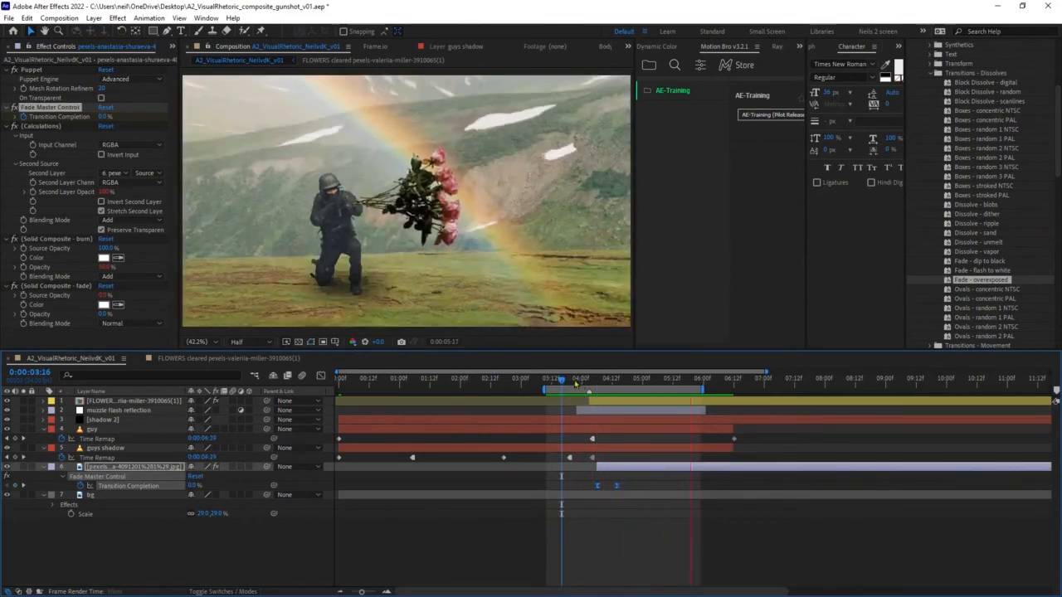
- Move the fade's end keyframe to about 0:00:05:04, lengthen its incoming ease in the speed graph for a slow finish, and preview
{"action": "left_click", "coordinate": [572, 381]}
{"action": "left_click_drag", "start_coordinate": [573, 382], "coordinate": [611, 381]}
{"action": "left_click", "coordinate": [616, 486]}
{"action": "left_click_drag", "start_coordinate": [617, 487], "coordinate": [651, 487]}
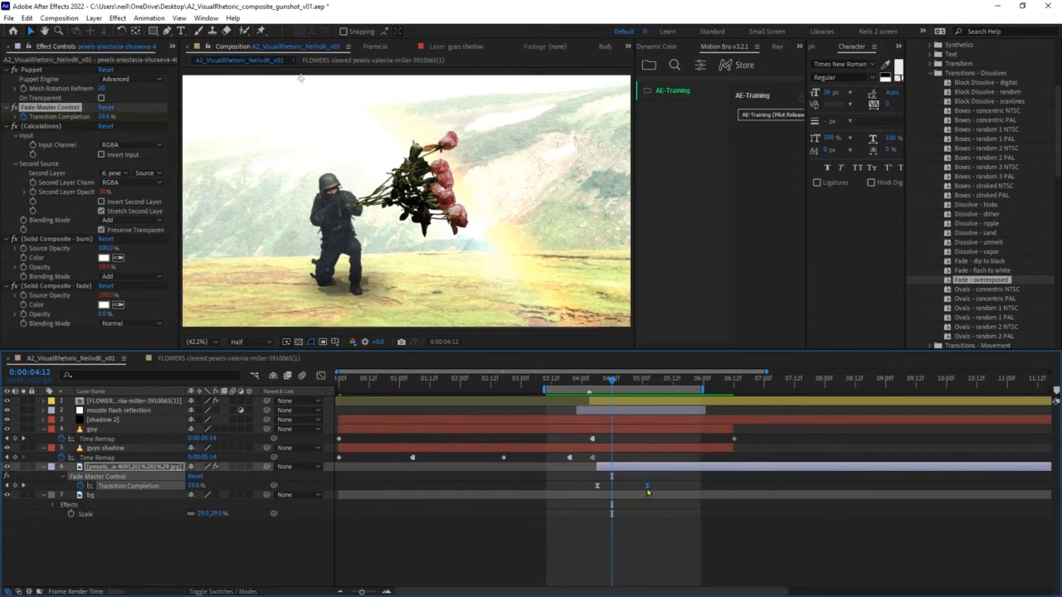
{"action": "left_click", "coordinate": [321, 377]}
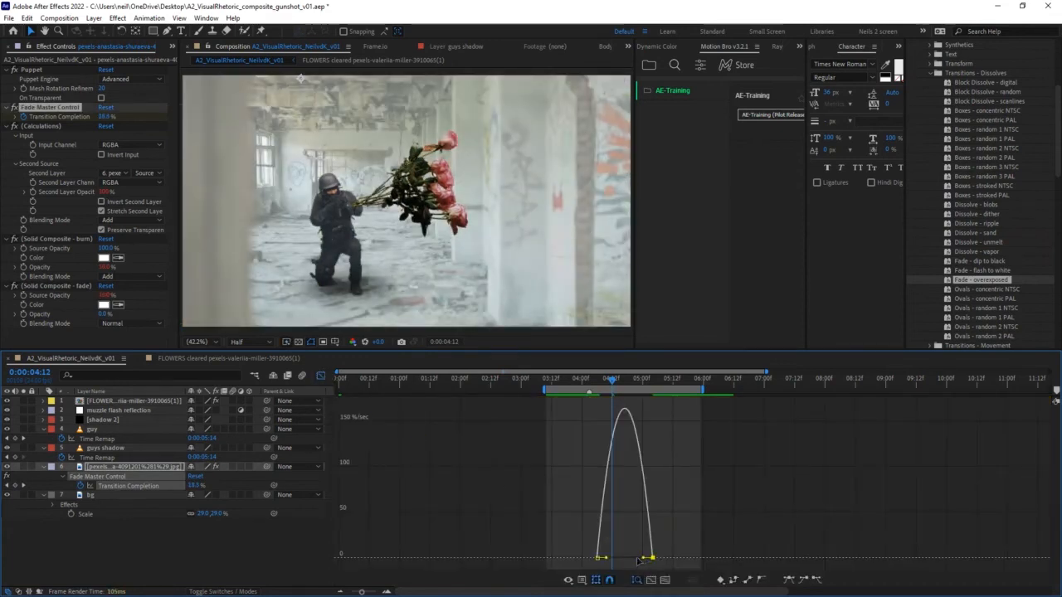
{"action": "left_click_drag", "start_coordinate": [638, 559], "coordinate": [624, 557]}
{"action": "left_click", "coordinate": [573, 381]}
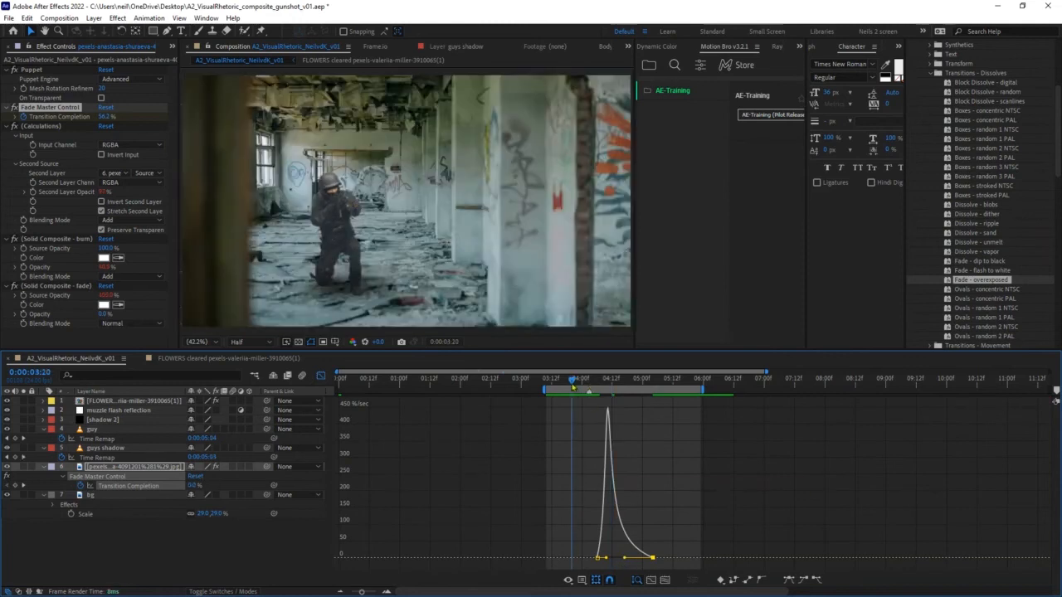
{"action": "key", "text": "space"}
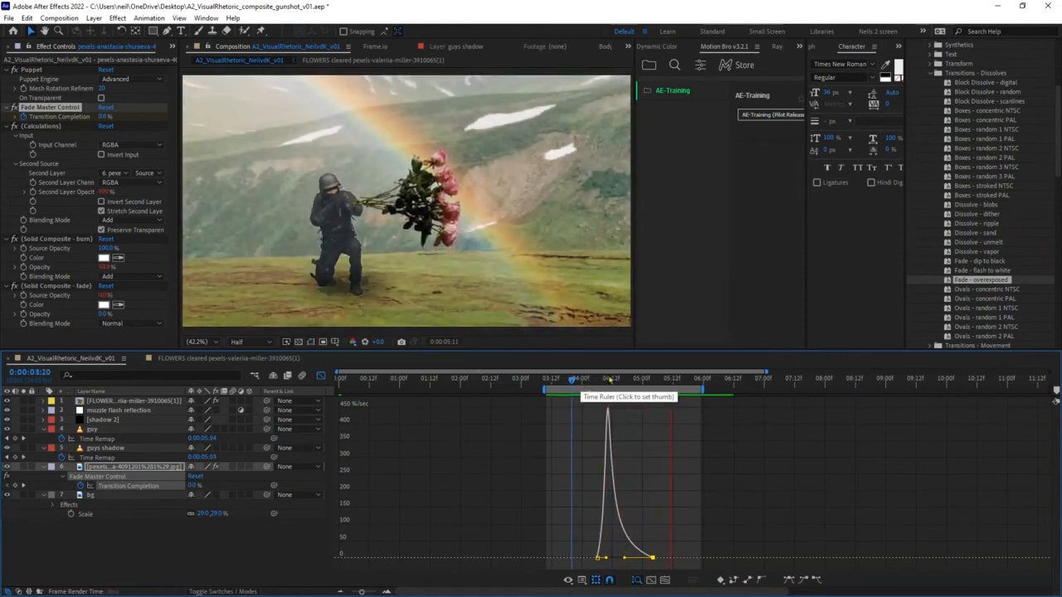
{"action": "key", "text": "space"}
- Extend the fade's end keyframe to about 0:00:05:19 and minimise the first keyframe's ease for an abrupt start, checking the playback
{"action": "left_click_drag", "start_coordinate": [653, 558], "coordinate": [690, 558]}
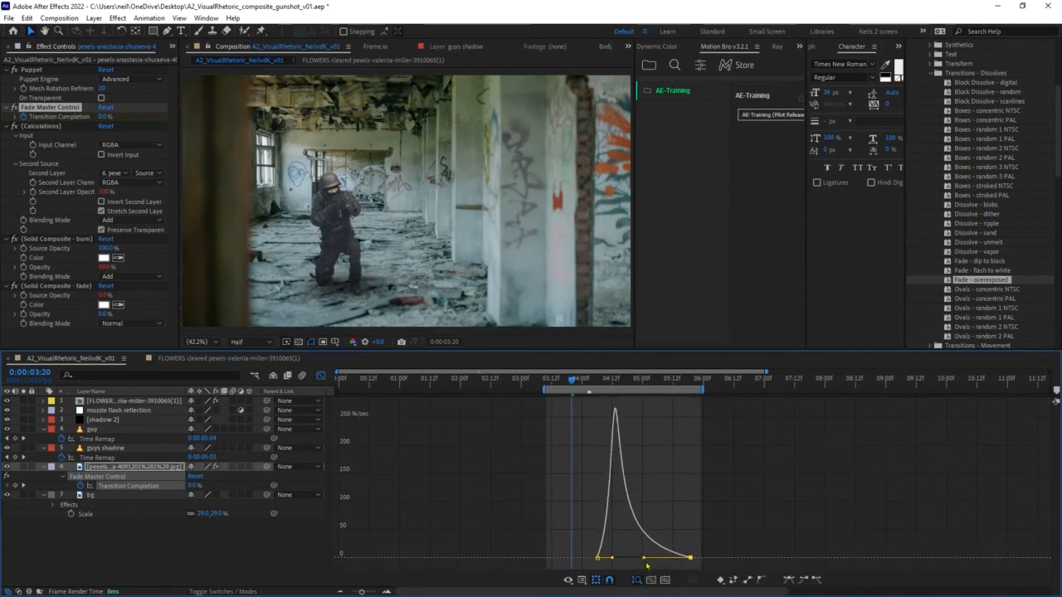
{"action": "key", "text": "space"}
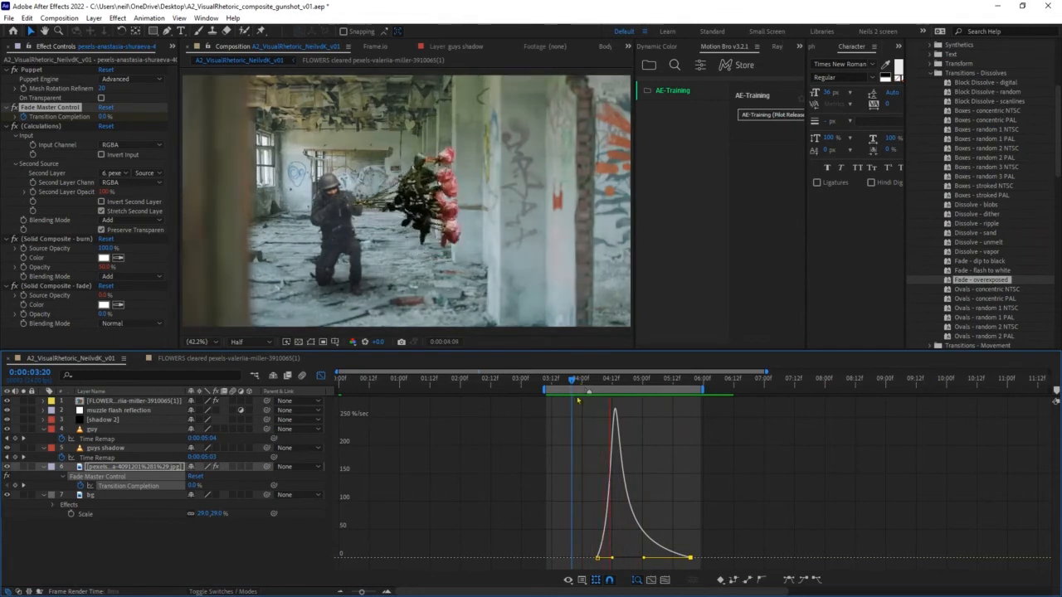
{"action": "left_click_drag", "start_coordinate": [608, 558], "coordinate": [603, 548]}
{"action": "left_click", "coordinate": [563, 384]}
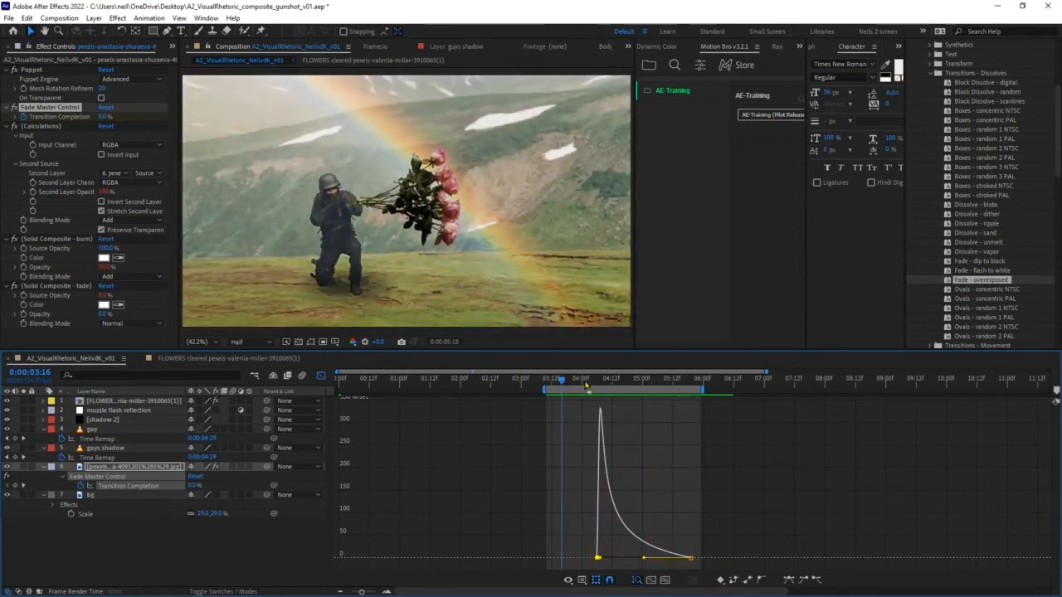
{"action": "left_click", "coordinate": [602, 384]}
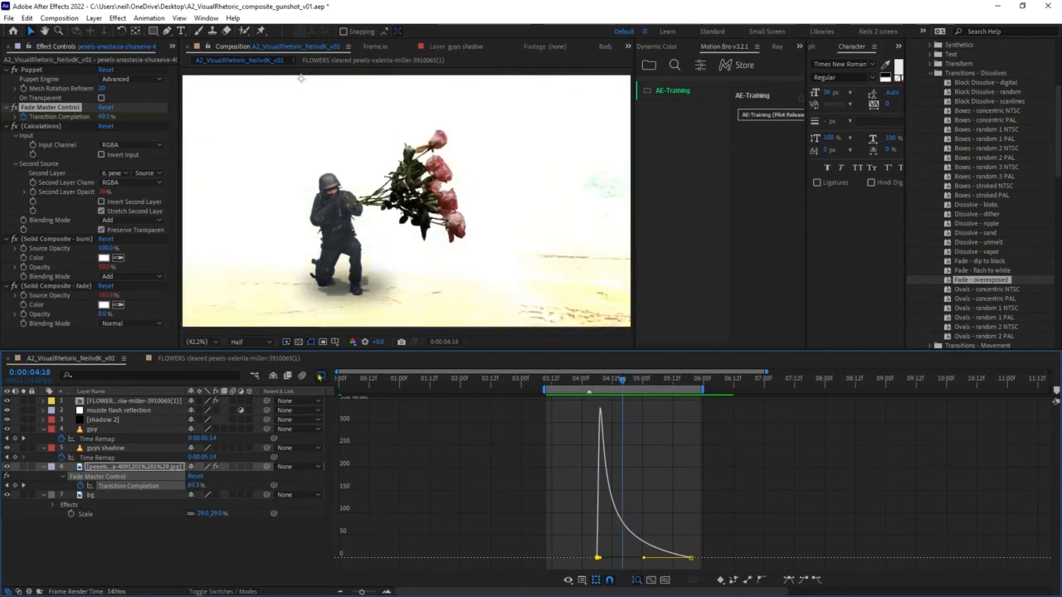
{"action": "key", "text": "shift+F3"}
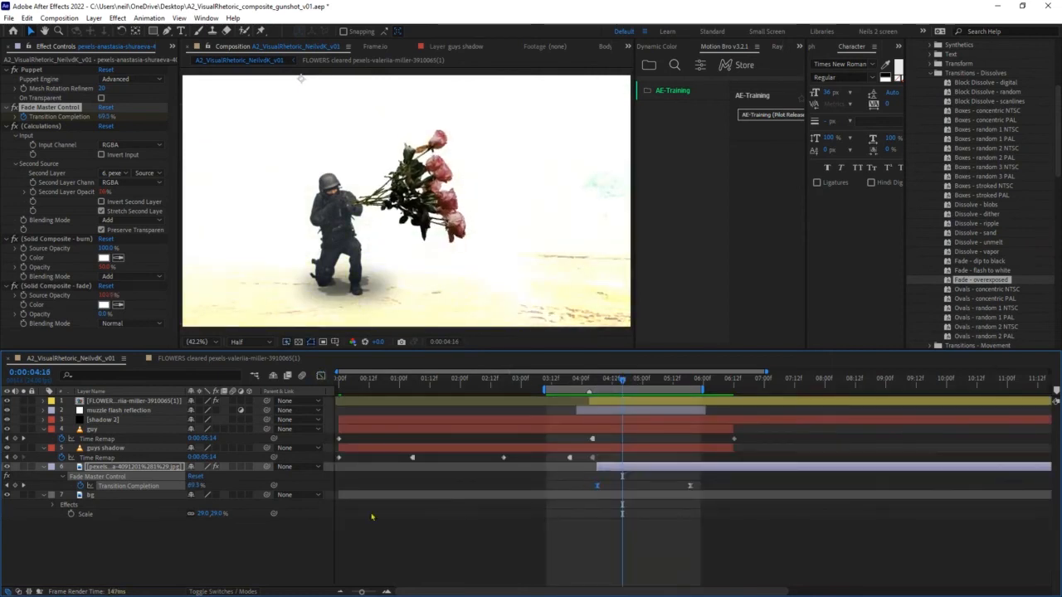
- Split the guy layer at 0:00:04:04
{"action": "left_click_drag", "start_coordinate": [623, 379], "coordinate": [591, 378]}
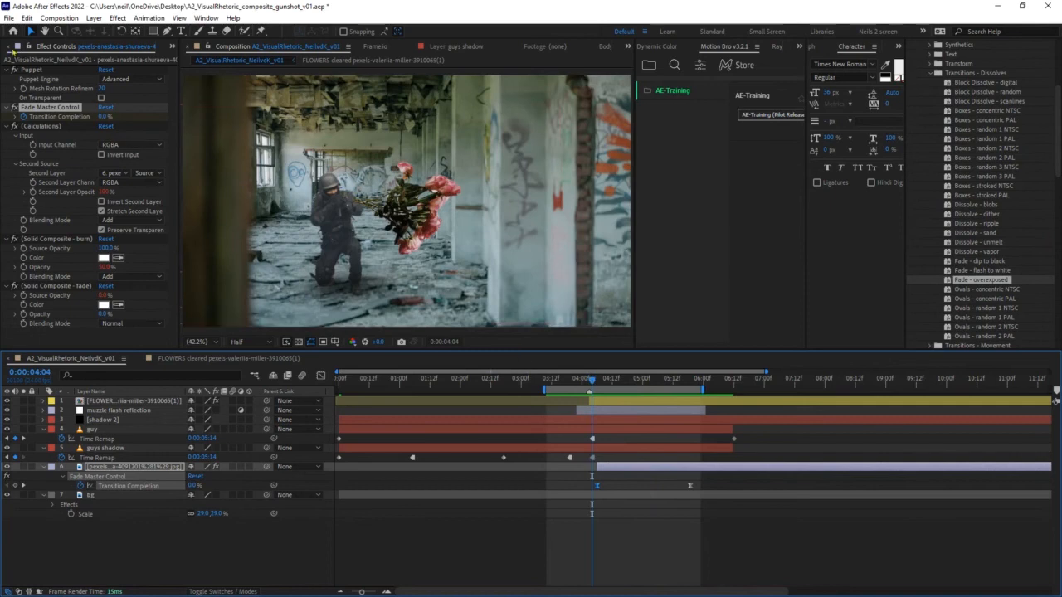
{"action": "left_click", "coordinate": [10, 47]}
{"action": "left_click", "coordinate": [51, 219]}
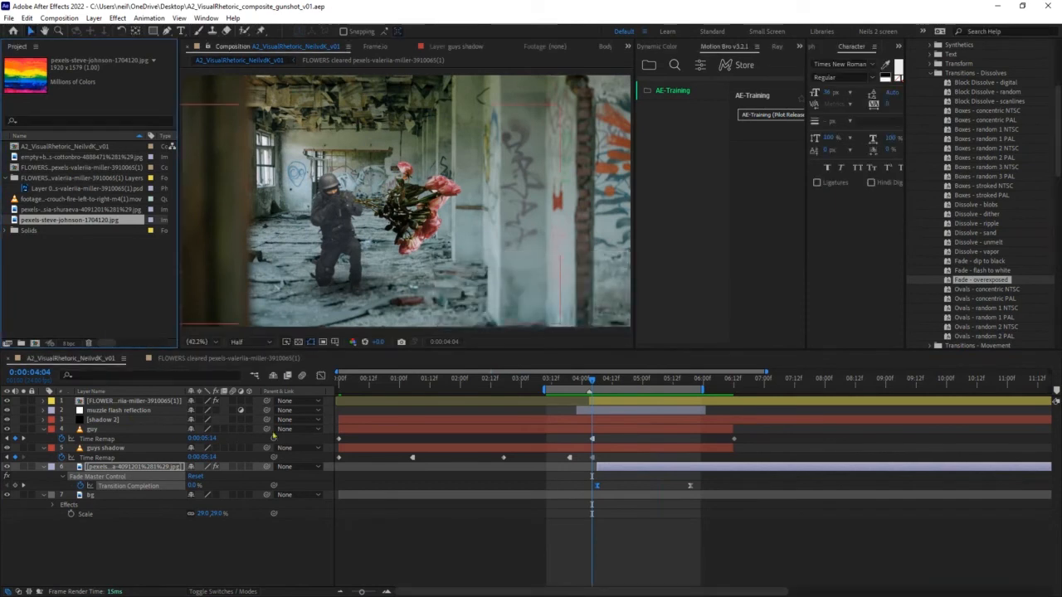
{"action": "left_click", "coordinate": [102, 429]}
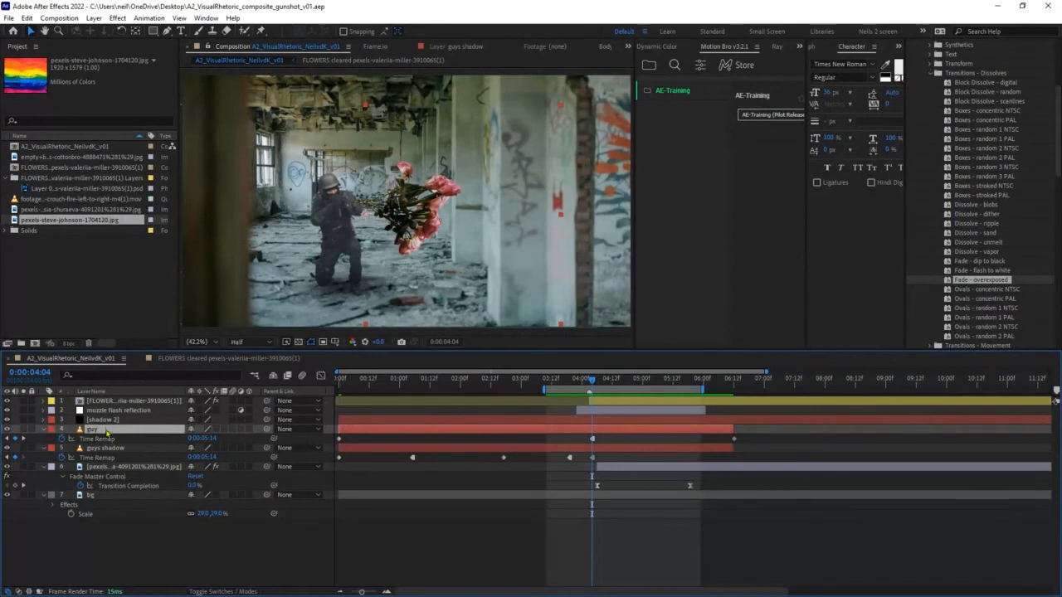
{"action": "left_click_drag", "start_coordinate": [592, 381], "coordinate": [592, 387]}
{"action": "left_click", "coordinate": [27, 17]}
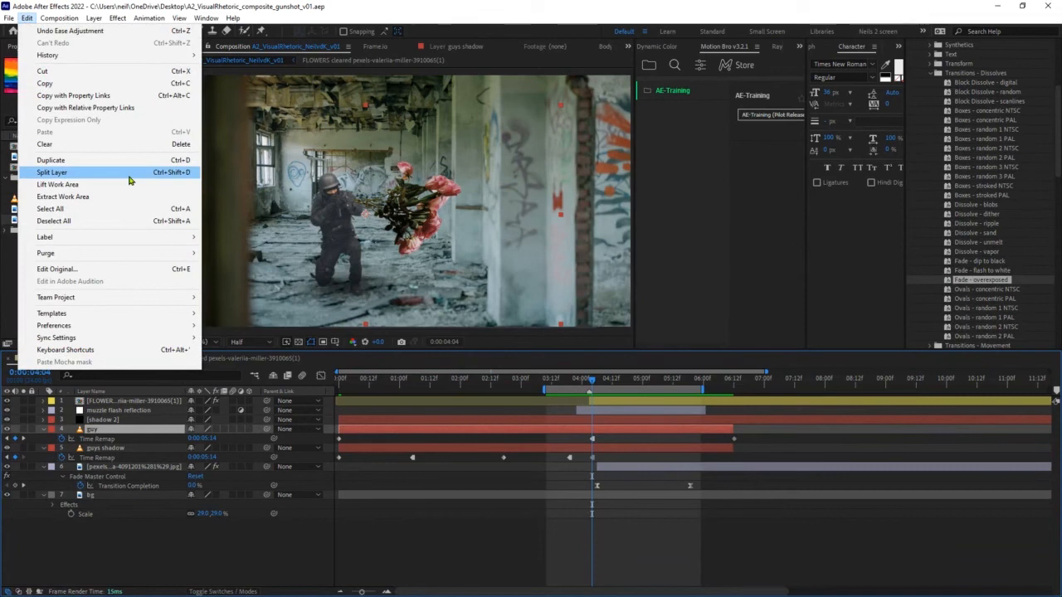
{"action": "left_click", "coordinate": [129, 177]}
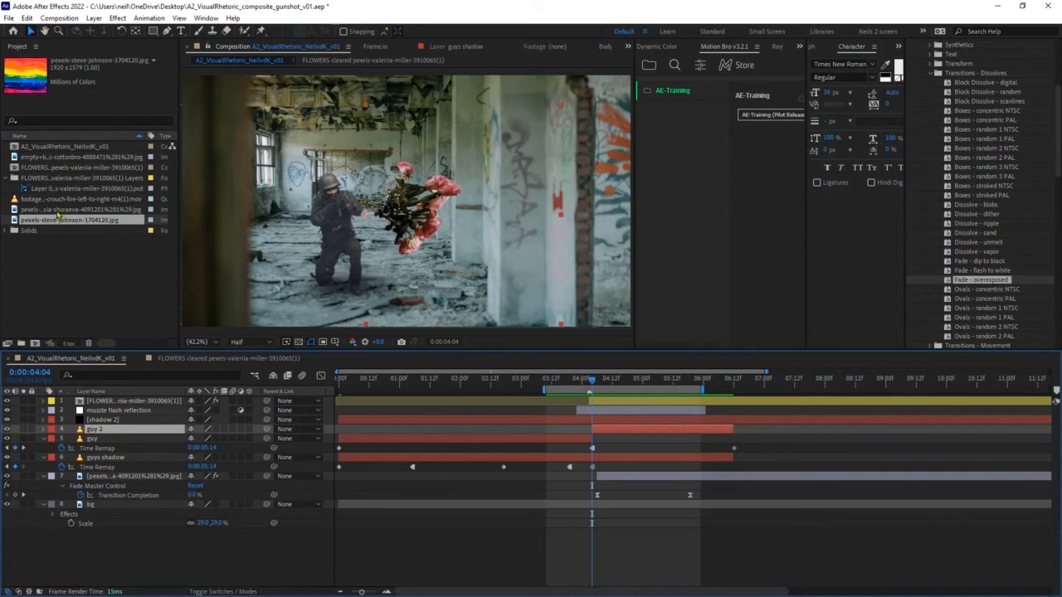
- Add the rainbow painting image directly below the guy 2 layer and trim its start to 0:00:04:04
{"action": "left_click_drag", "start_coordinate": [35, 224], "coordinate": [91, 438]}
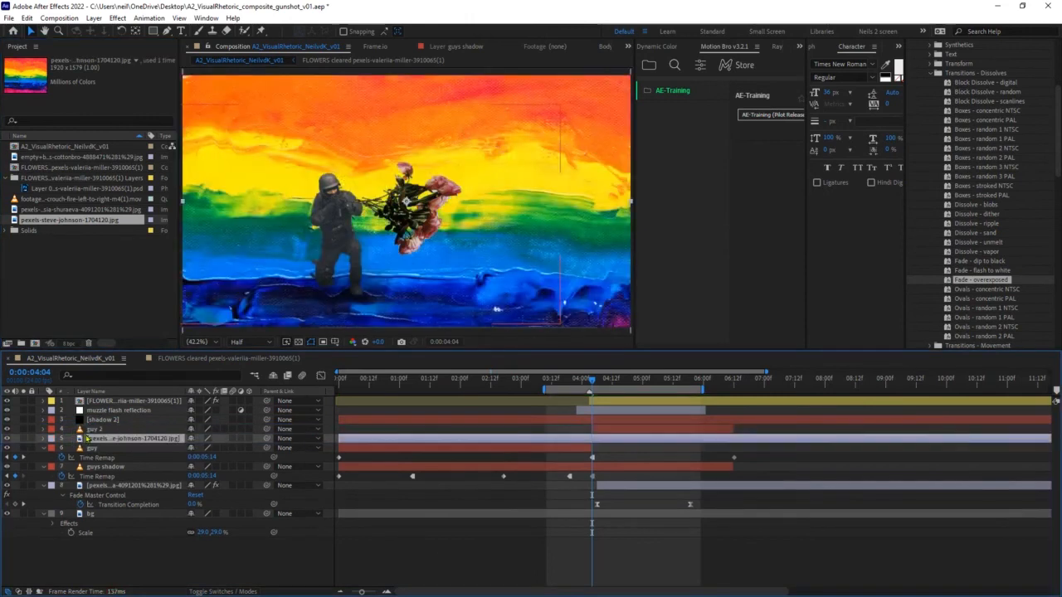
{"action": "key", "text": "alt+bracketleft"}
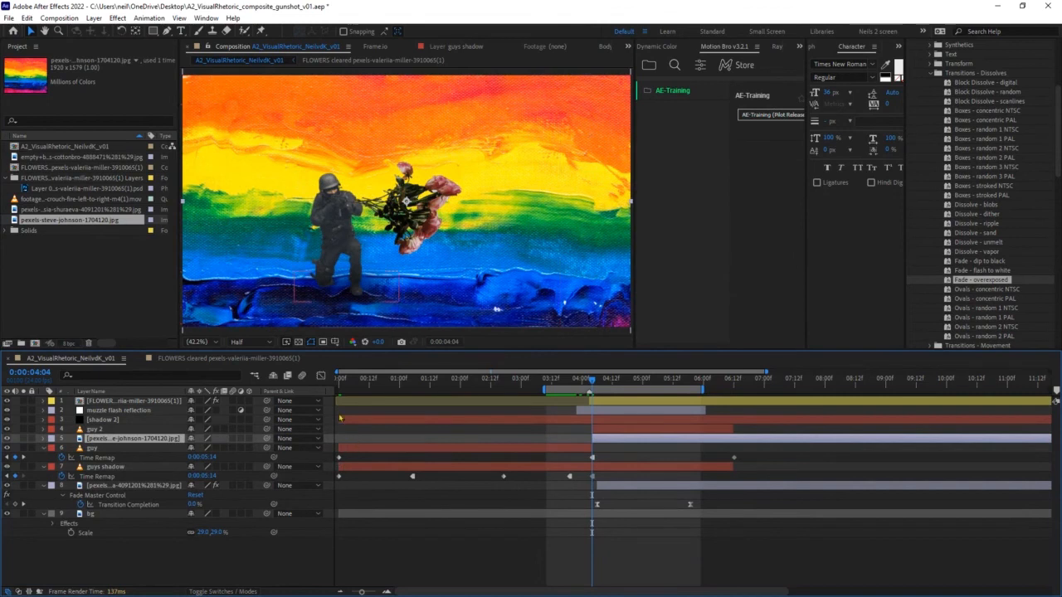
- Scale the rainbow painting layer to 38% and position it so it covers the kneeling soldier
{"action": "key", "text": "s"}
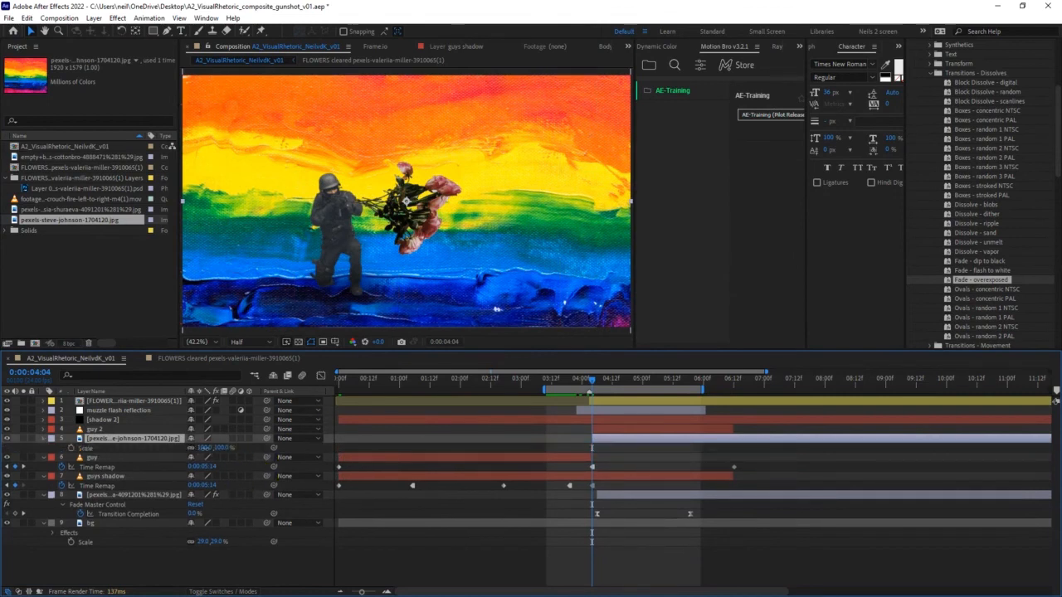
{"action": "left_click_drag", "start_coordinate": [207, 448], "coordinate": [177, 450]}
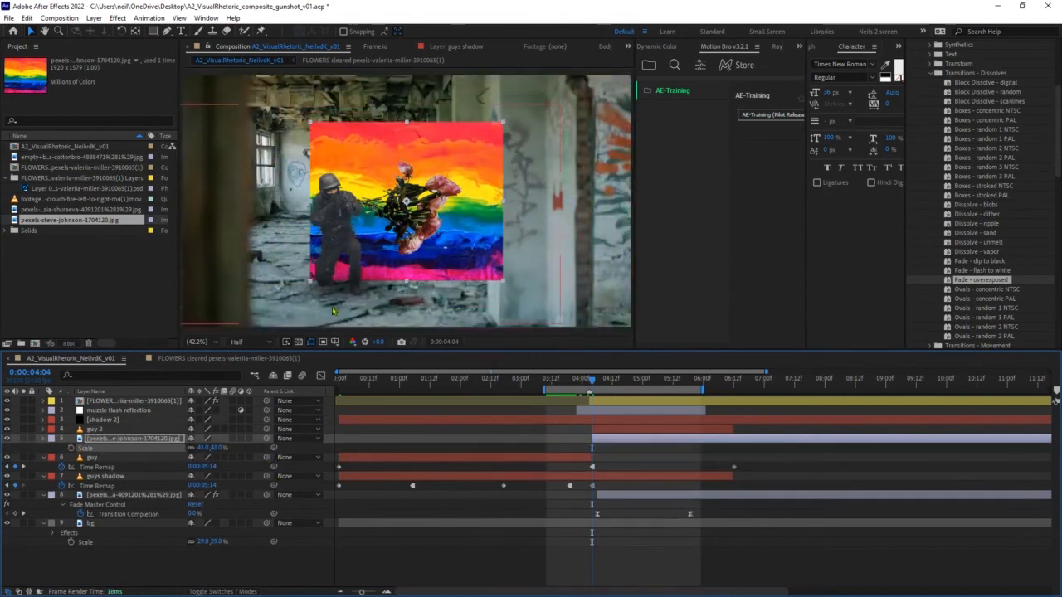
{"action": "left_click_drag", "start_coordinate": [372, 263], "coordinate": [356, 292]}
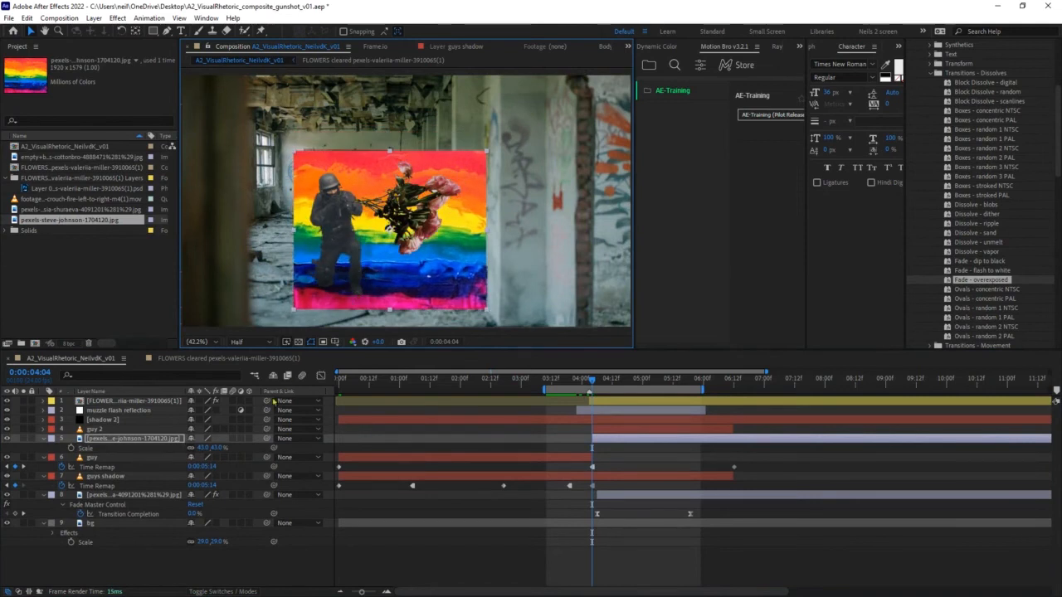
{"action": "mouse_move", "coordinate": [209, 448]}
{"action": "left_mouse_down"}
{"action": "mouse_move", "coordinate": [192, 449]}
{"action": "mouse_move", "coordinate": [203, 453]}
{"action": "left_mouse_up"}
{"action": "mouse_move", "coordinate": [399, 283]}
{"action": "left_mouse_down"}
{"action": "mouse_move", "coordinate": [481, 283]}
{"action": "mouse_move", "coordinate": [360, 283]}
{"action": "mouse_move", "coordinate": [406, 285]}
{"action": "mouse_move", "coordinate": [383, 284]}
{"action": "left_mouse_up"}
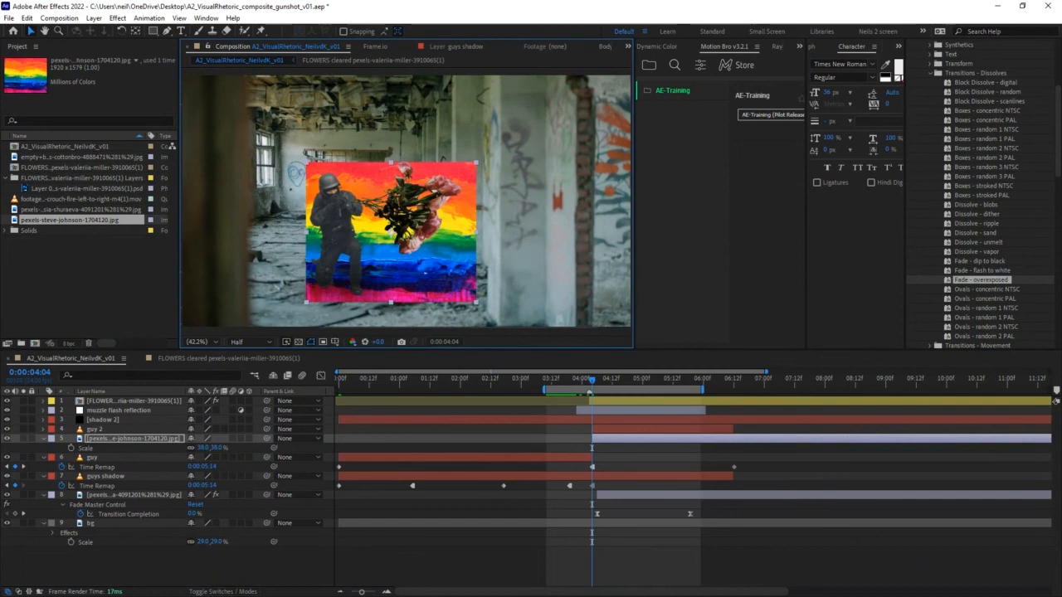
- Set the rainbow painting layer's track matte to Alpha Matte "guy 2" so the painting fills only the soldier's silhouette
{"action": "left_click", "coordinate": [240, 592]}
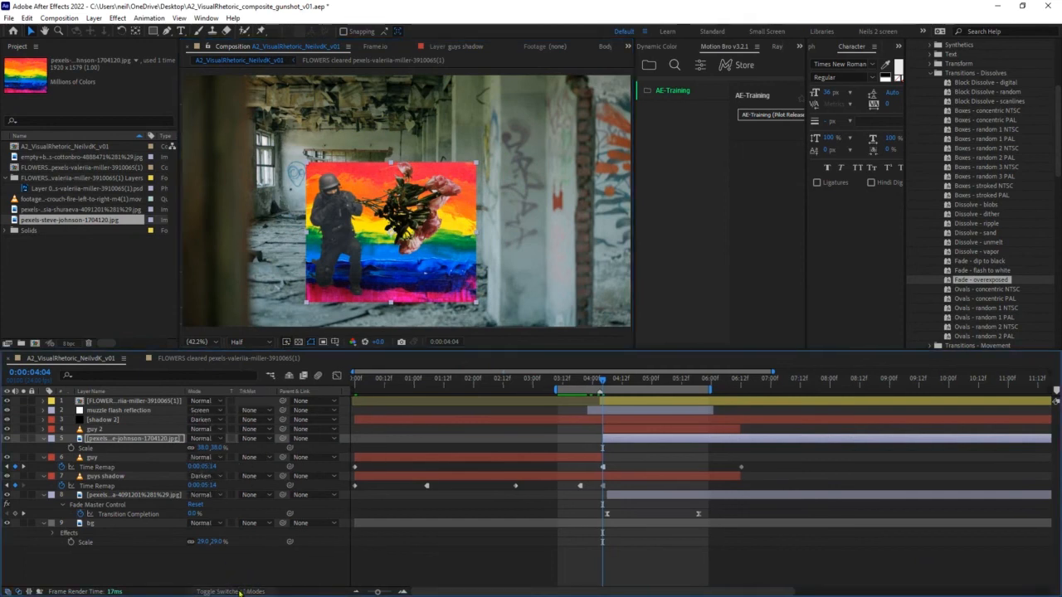
{"action": "left_click", "coordinate": [258, 443]}
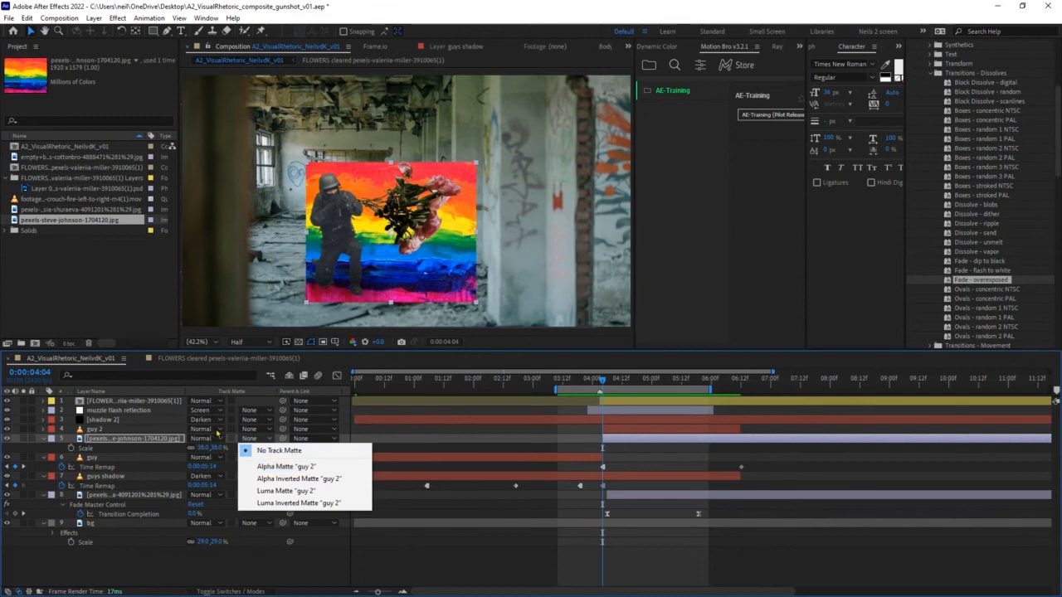
{"action": "left_click", "coordinate": [119, 441]}
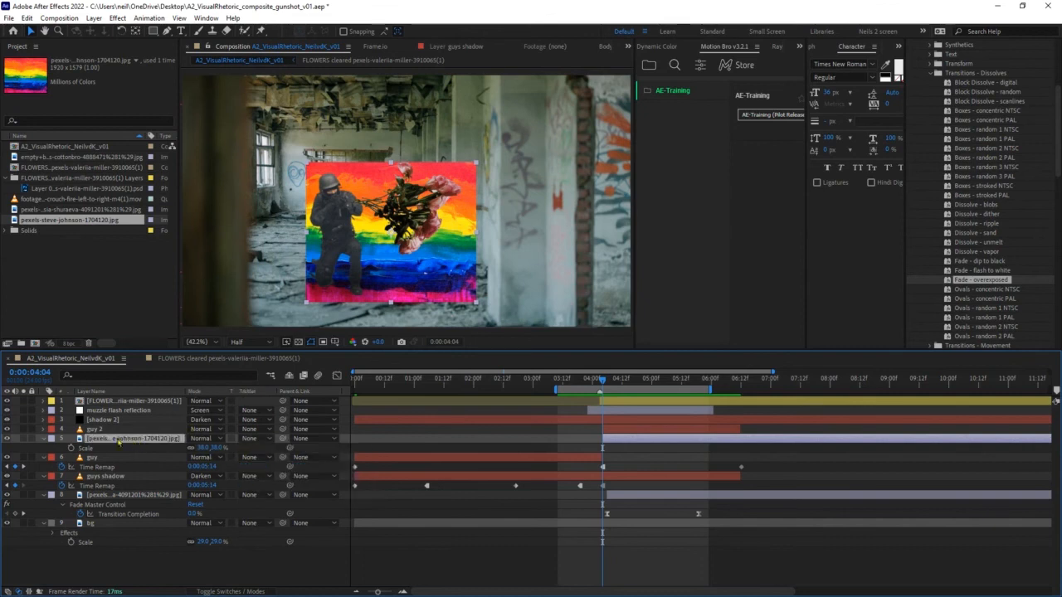
{"action": "left_click", "coordinate": [242, 439]}
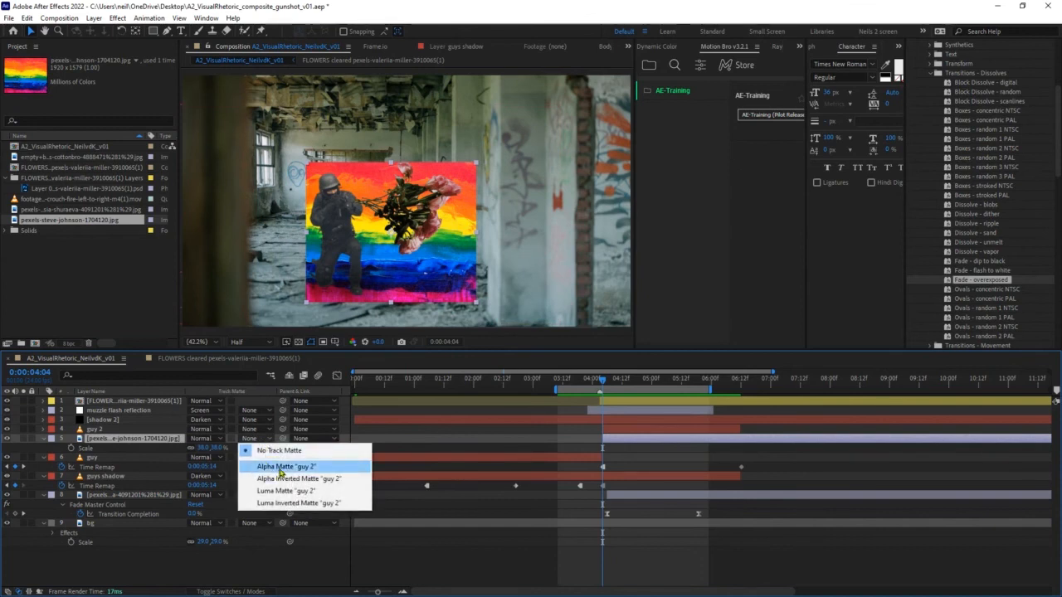
{"action": "left_click", "coordinate": [280, 468]}
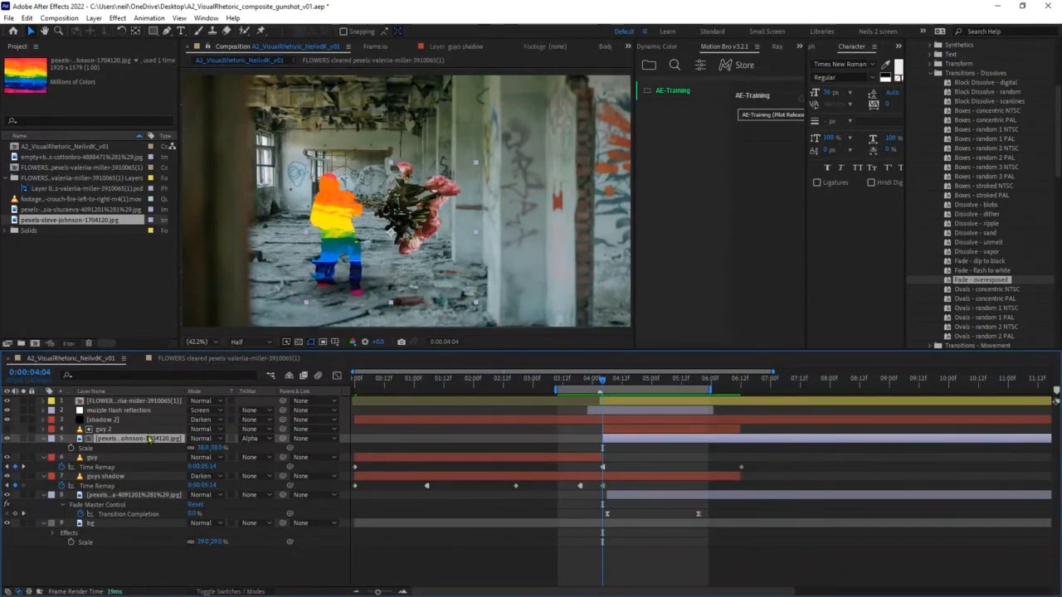
- Keyframe the rainbow painting's Position to slide horizontally from right of the soldier at 0:00:04:04 to fully covering him at 0:00:05:13
{"action": "key", "text": "p"}
{"action": "left_click", "coordinate": [70, 448]}
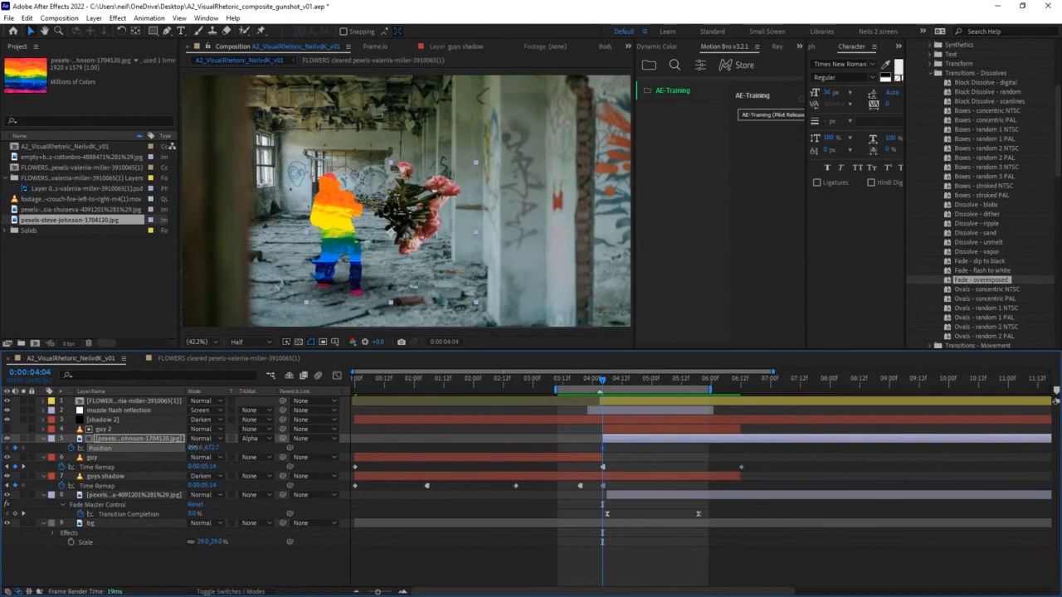
{"action": "left_click_drag", "start_coordinate": [198, 448], "coordinate": [352, 440]}
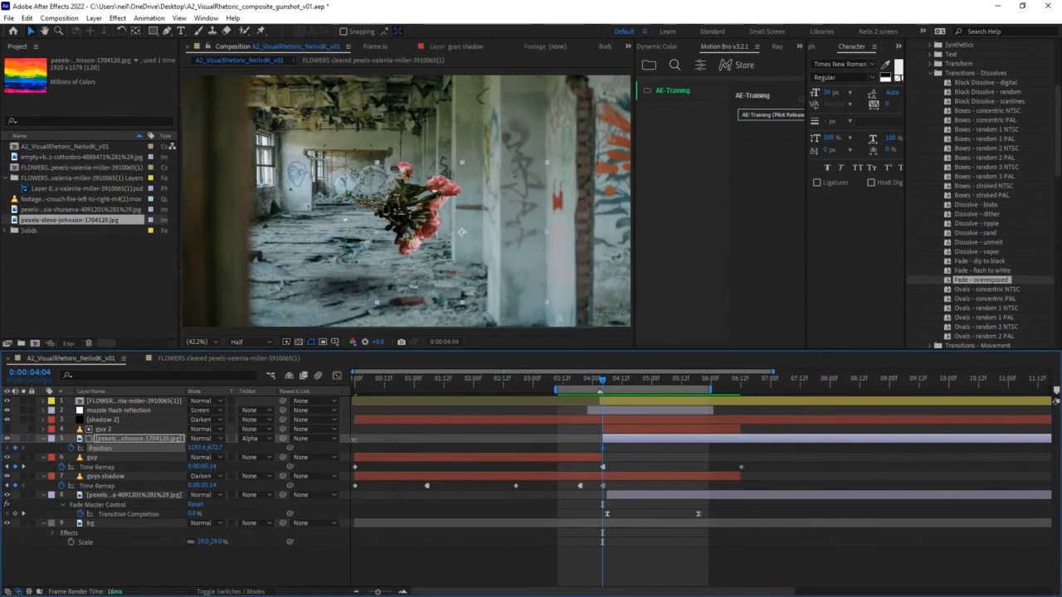
{"action": "left_click_drag", "start_coordinate": [604, 383], "coordinate": [683, 383]}
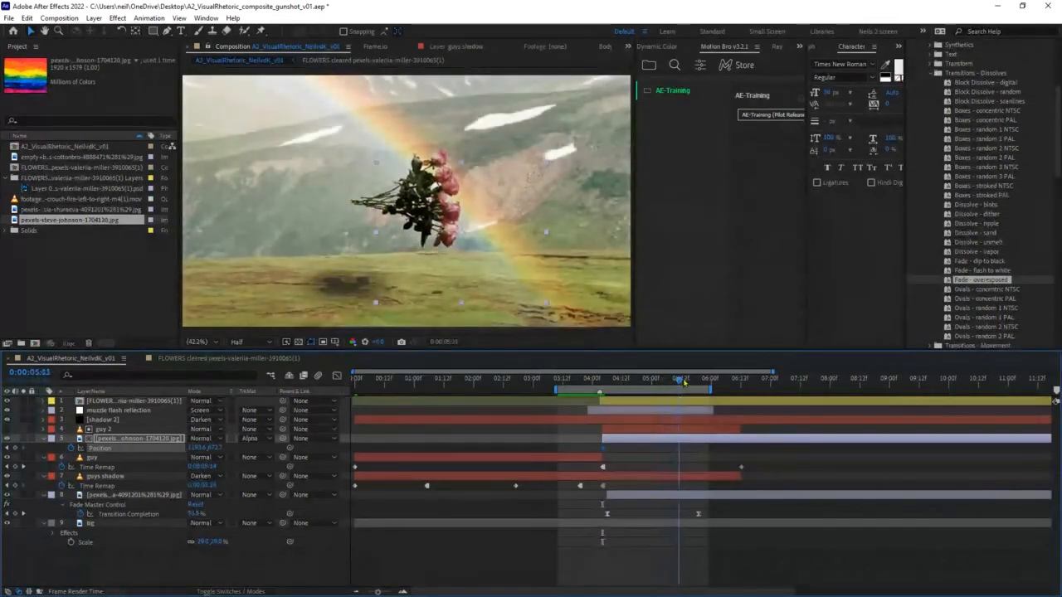
{"action": "left_click_drag", "start_coordinate": [456, 233], "coordinate": [284, 232]}
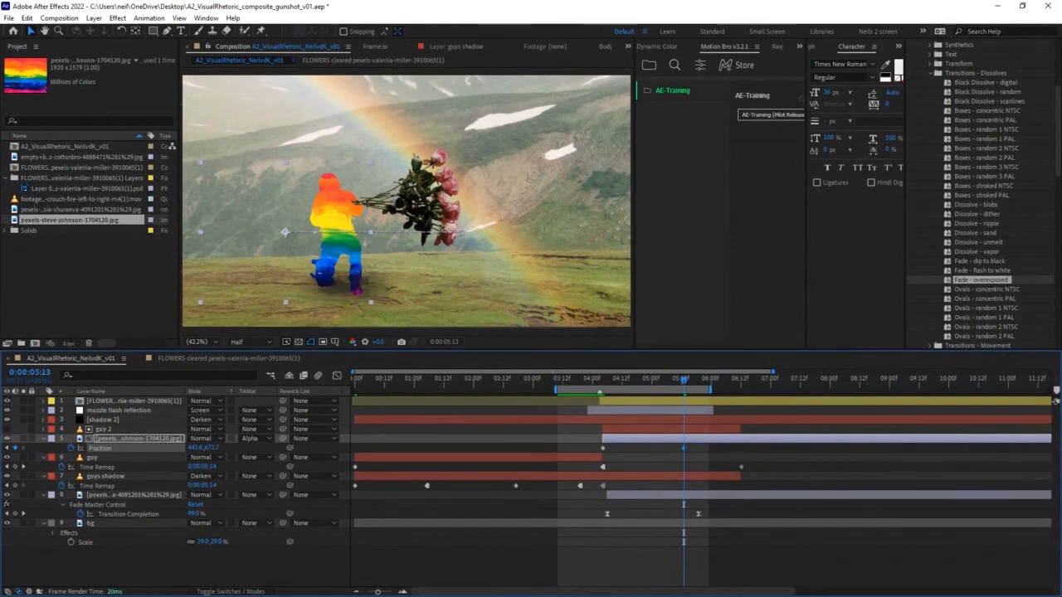
- Move the painting's starting Position at 0:00:04:04 closer to the soldier, with X at 1136.6
{"action": "mouse_move", "coordinate": [606, 382]}
{"action": "left_mouse_down"}
{"action": "mouse_move", "coordinate": [578, 385]}
{"action": "mouse_move", "coordinate": [604, 380]}
{"action": "left_mouse_up"}
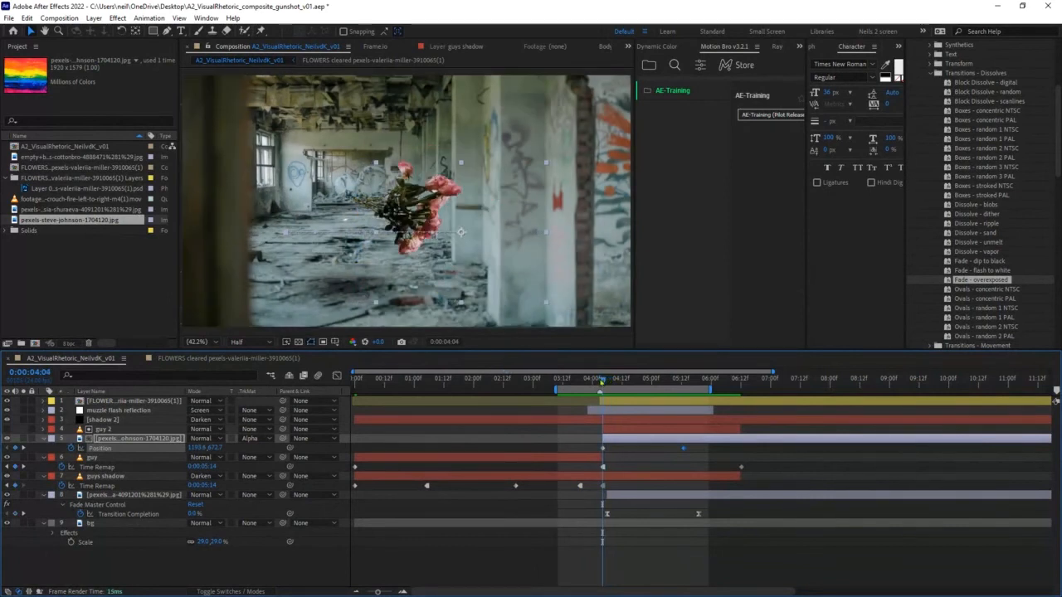
{"action": "left_click_drag", "start_coordinate": [196, 448], "coordinate": [162, 448]}
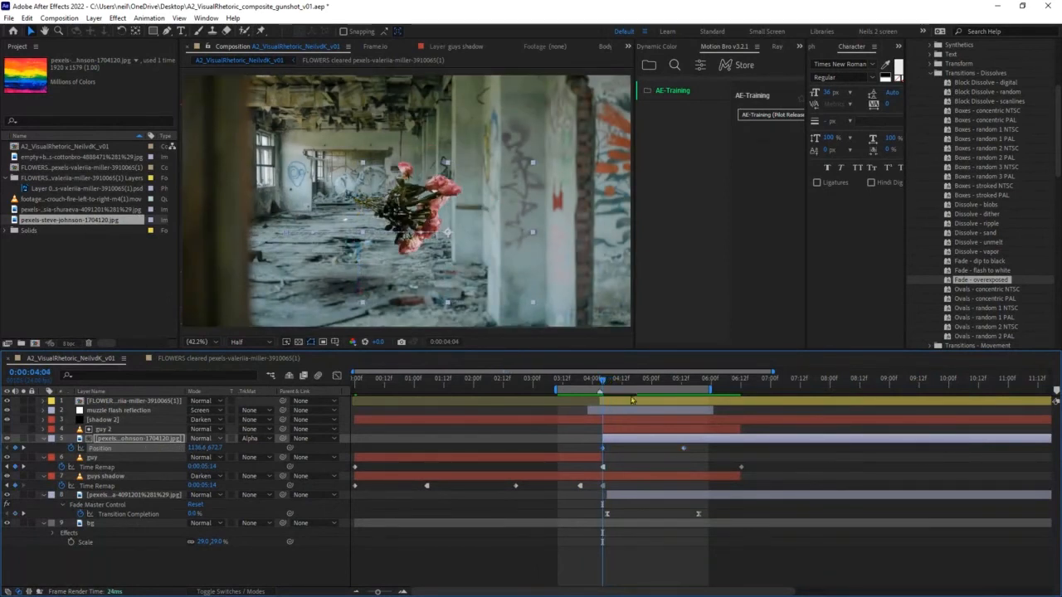
{"action": "mouse_move", "coordinate": [606, 380]}
{"action": "left_mouse_down"}
{"action": "mouse_move", "coordinate": [587, 381]}
{"action": "mouse_move", "coordinate": [603, 383]}
{"action": "left_mouse_up"}
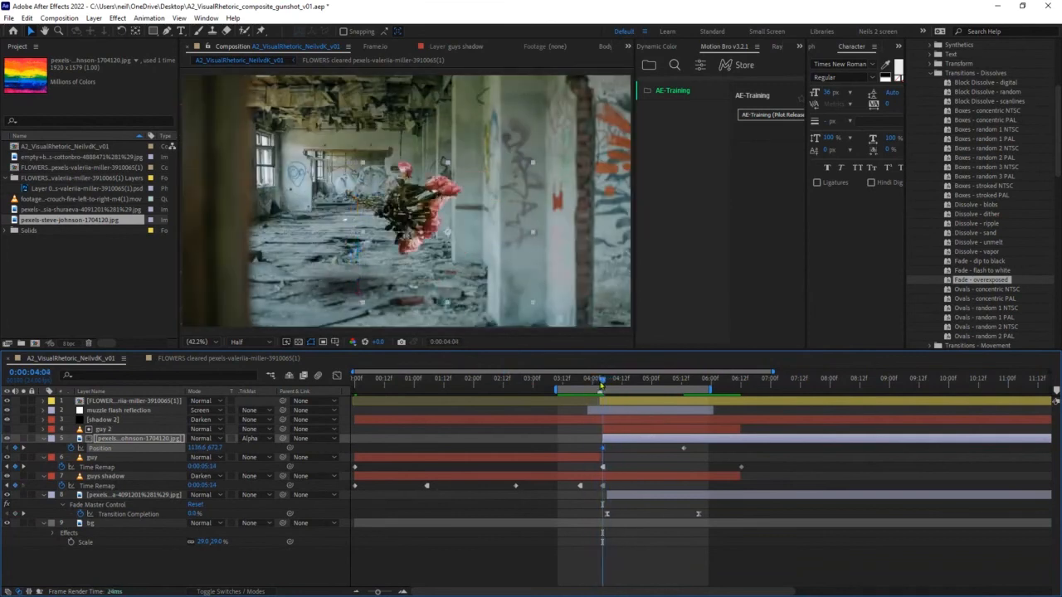
- Extend the end of the original guy layer to about 0:00:05:04 and check the rainbow sliding over the soldier
{"action": "left_click", "coordinate": [592, 461]}
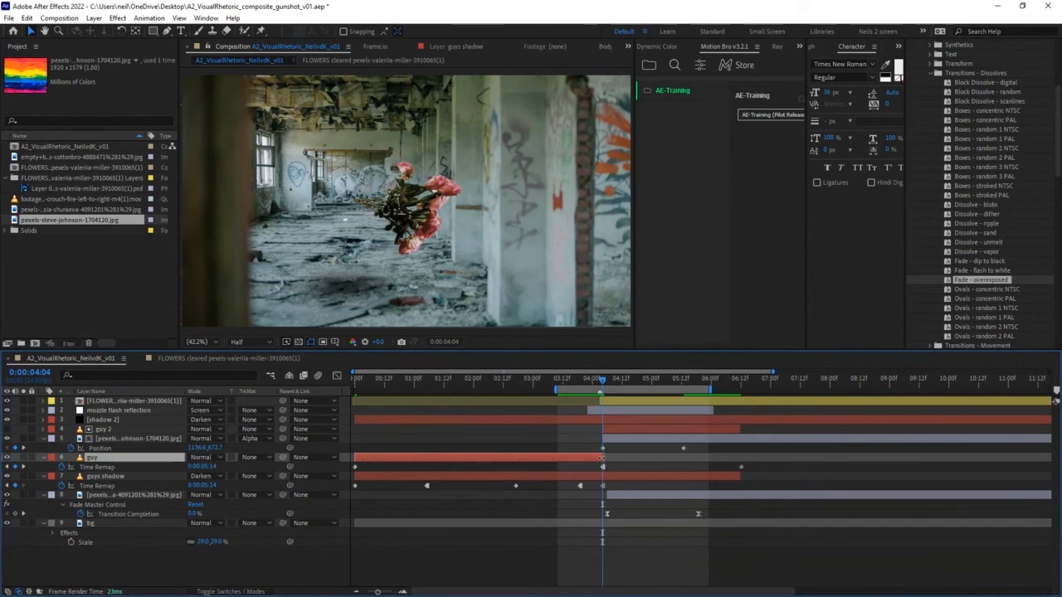
{"action": "left_click_drag", "start_coordinate": [602, 458], "coordinate": [620, 459]}
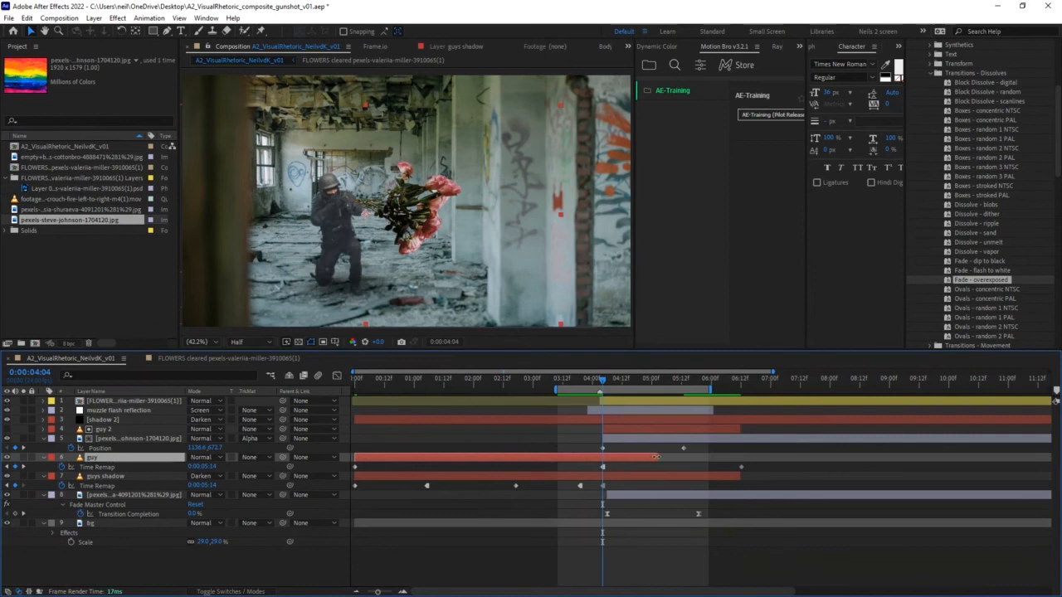
{"action": "mouse_move", "coordinate": [602, 381]}
{"action": "left_mouse_down"}
{"action": "mouse_move", "coordinate": [627, 382]}
{"action": "mouse_move", "coordinate": [602, 382]}
{"action": "mouse_move", "coordinate": [617, 385]}
{"action": "left_mouse_up"}
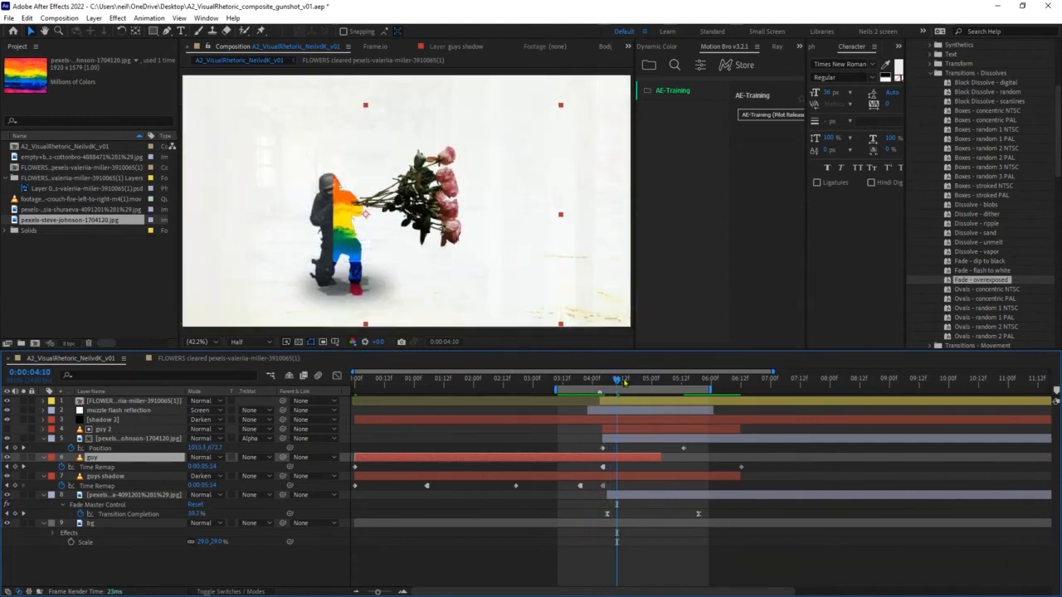
{"action": "left_click_drag", "start_coordinate": [618, 383], "coordinate": [627, 383]}
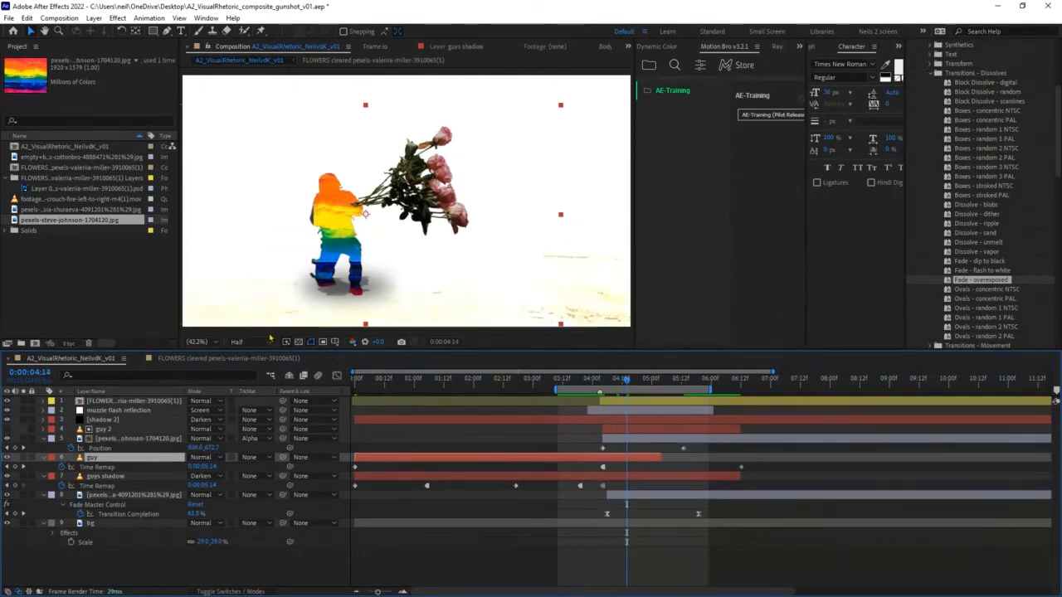
- Draw a closed Pen mask on the rainbow painting layer with a jagged left edge and the other sides outside the image, and return to the composition
{"action": "left_click", "coordinate": [116, 438]}
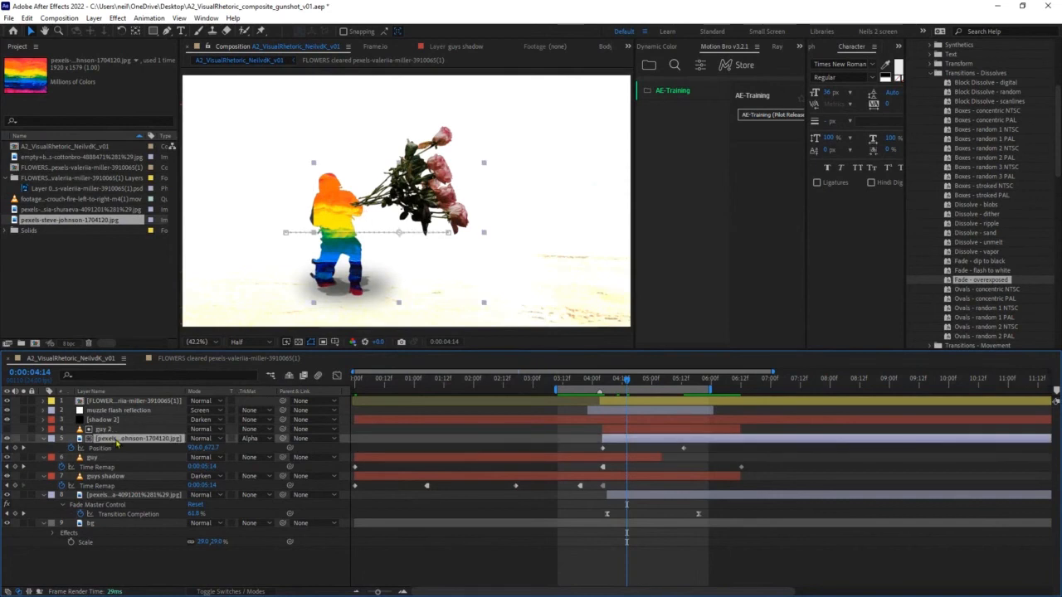
{"action": "double_click", "coordinate": [116, 440]}
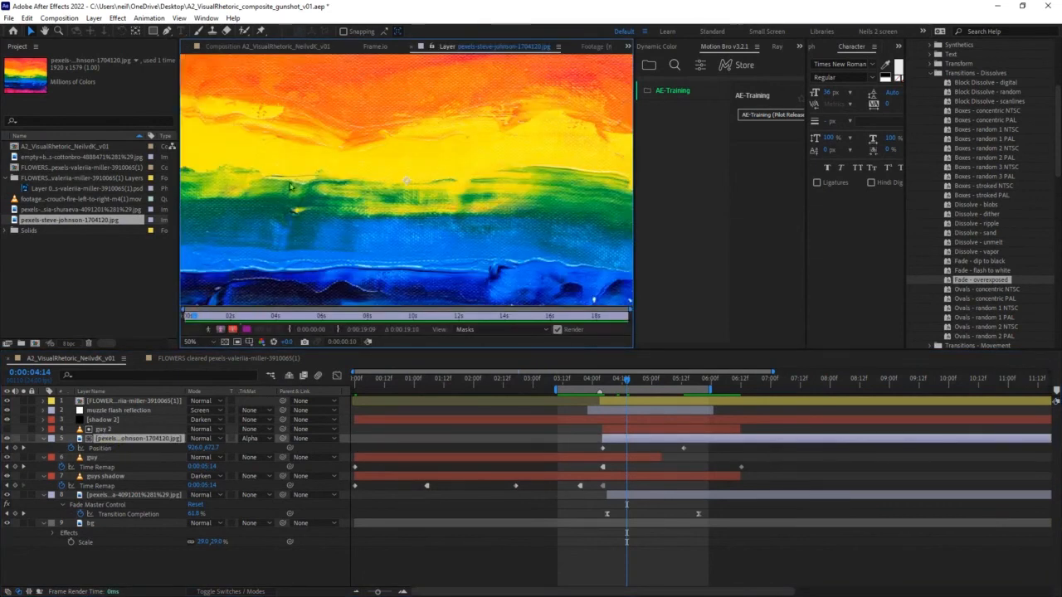
{"action": "scroll", "coordinate": [340, 164], "scroll_direction": "down", "scroll_amount": 2}
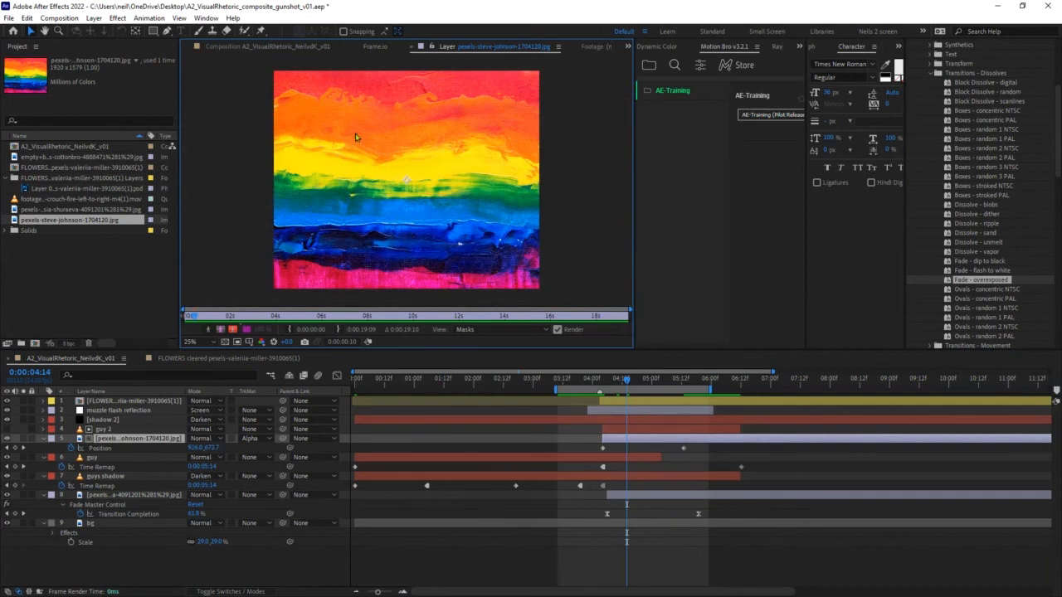
{"action": "left_click", "coordinate": [166, 31]}
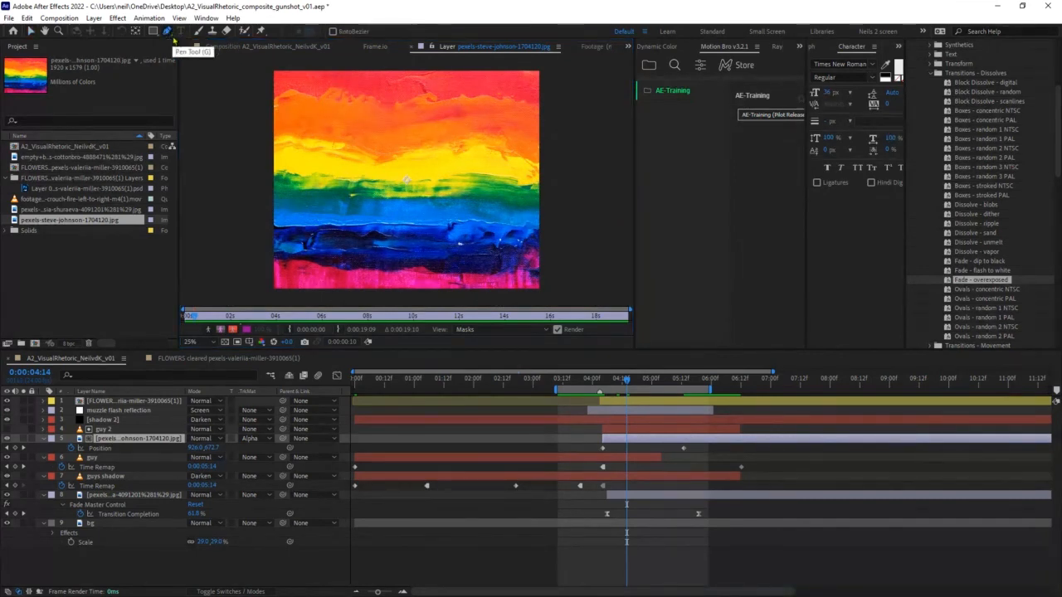
{"action": "left_click", "coordinate": [311, 78]}
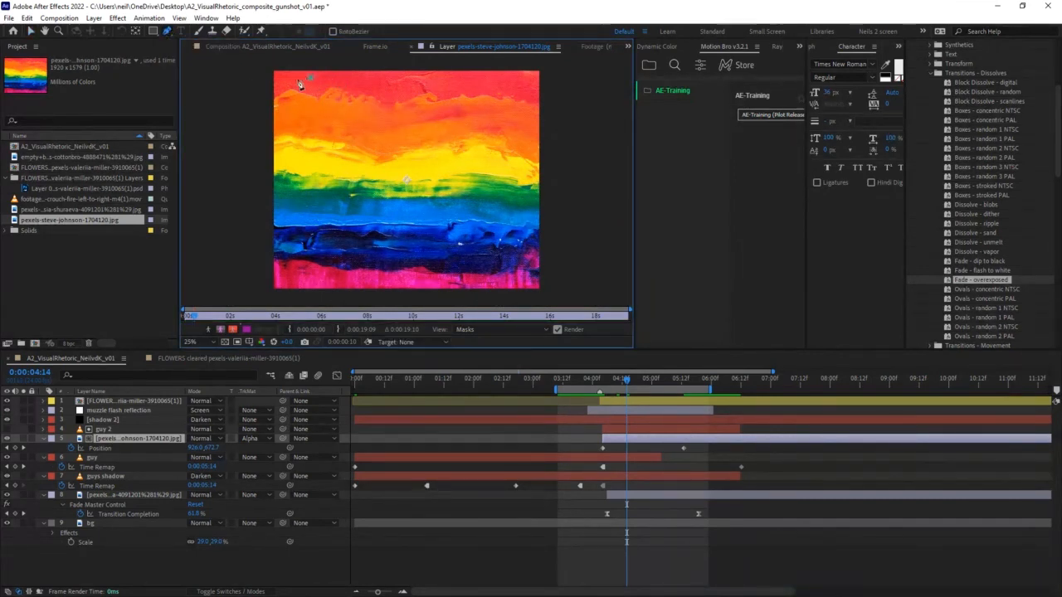
{"action": "left_click", "coordinate": [288, 83]}
{"action": "left_click", "coordinate": [318, 102]}
{"action": "left_click", "coordinate": [280, 108]}
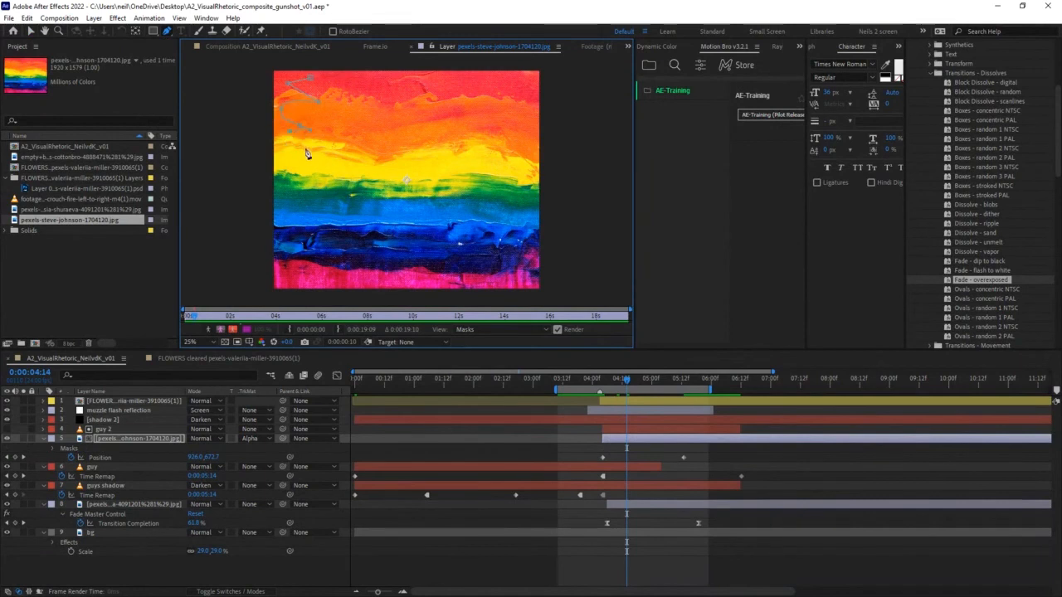
{"action": "left_click", "coordinate": [310, 168]}
{"action": "left_click", "coordinate": [312, 240]}
{"action": "left_click", "coordinate": [258, 258]}
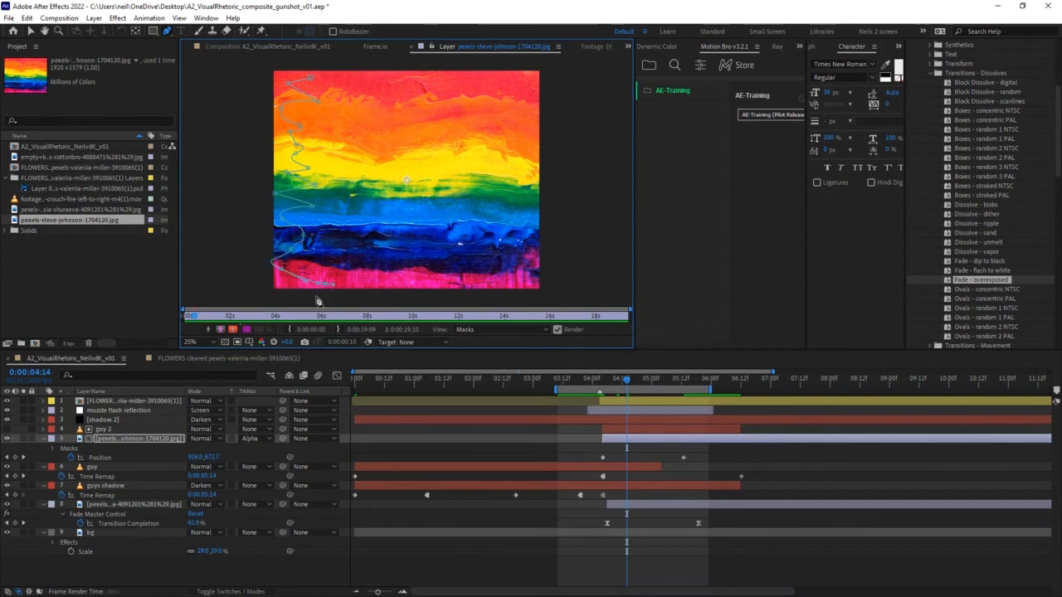
{"action": "left_click", "coordinate": [441, 300]}
{"action": "left_click", "coordinate": [571, 301]}
{"action": "key", "text": "comma"}
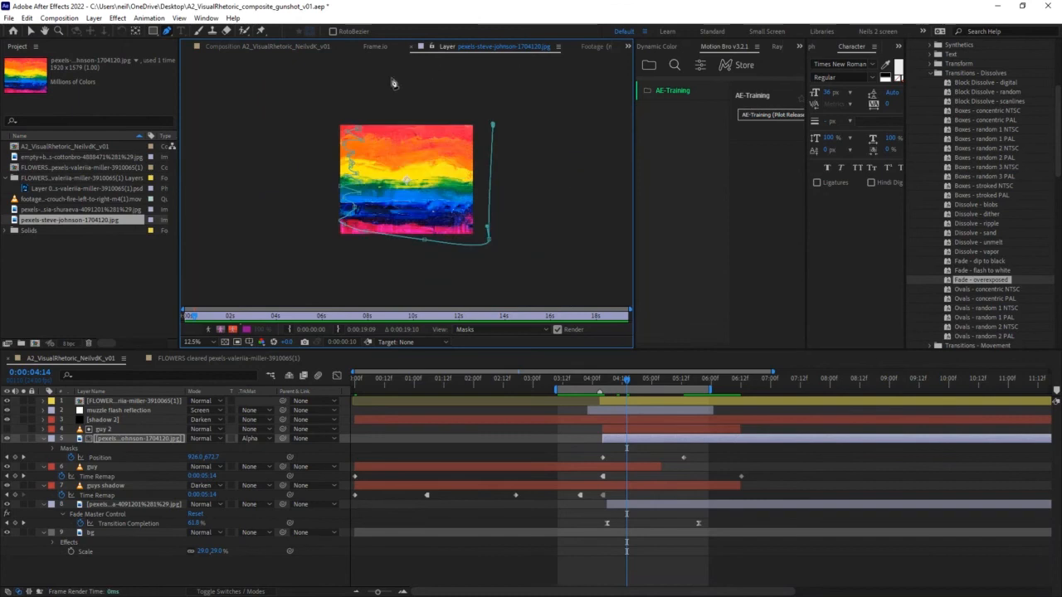
{"action": "left_click", "coordinate": [375, 105]}
{"action": "left_click", "coordinate": [359, 129]}
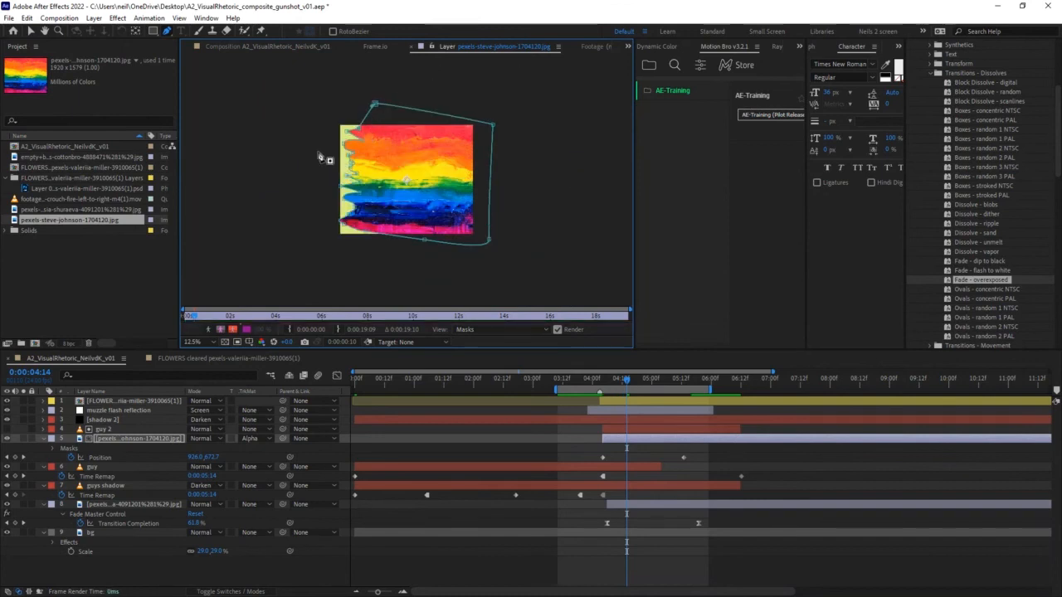
{"action": "left_click", "coordinate": [292, 48]}
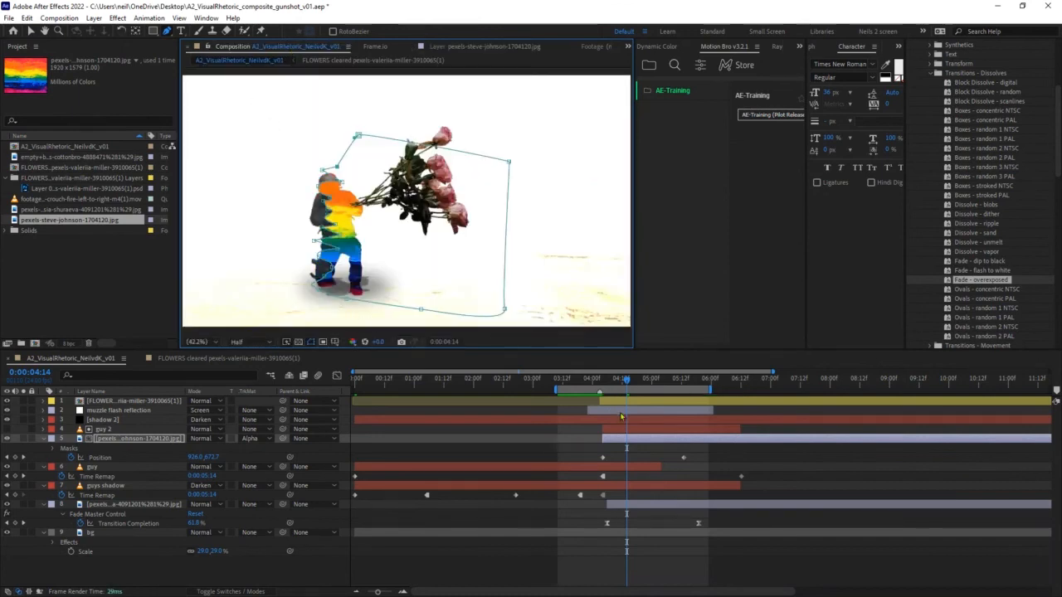
- Play back and examine the jagged rainbow edge wiping across the soldier between 0:00:04:05 and 0:00:04:13
{"action": "left_click_drag", "start_coordinate": [620, 382], "coordinate": [604, 384]}
{"action": "key", "text": "space"}
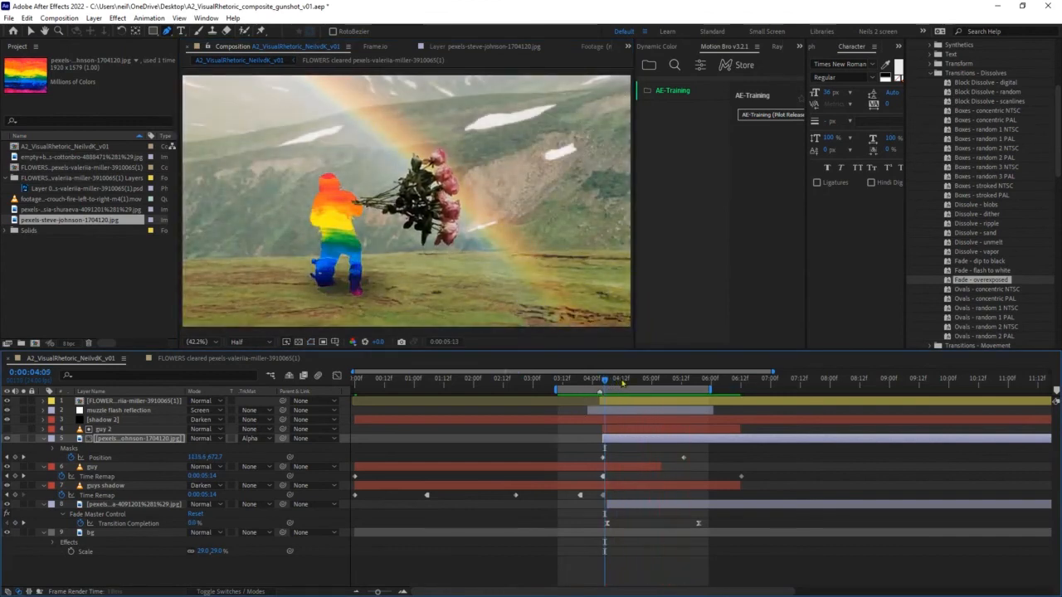
{"action": "left_click_drag", "start_coordinate": [604, 381], "coordinate": [625, 384]}
{"action": "left_click", "coordinate": [578, 433]}
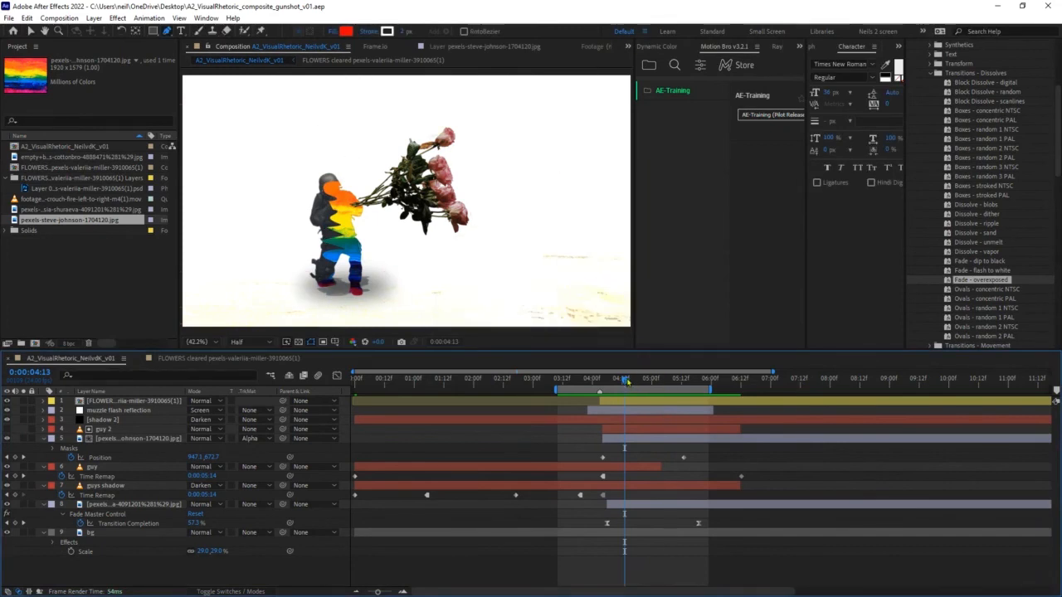
{"action": "left_click_drag", "start_coordinate": [628, 380], "coordinate": [618, 381]}
{"action": "scroll", "coordinate": [328, 254], "scroll_direction": "up", "scroll_amount": 1}
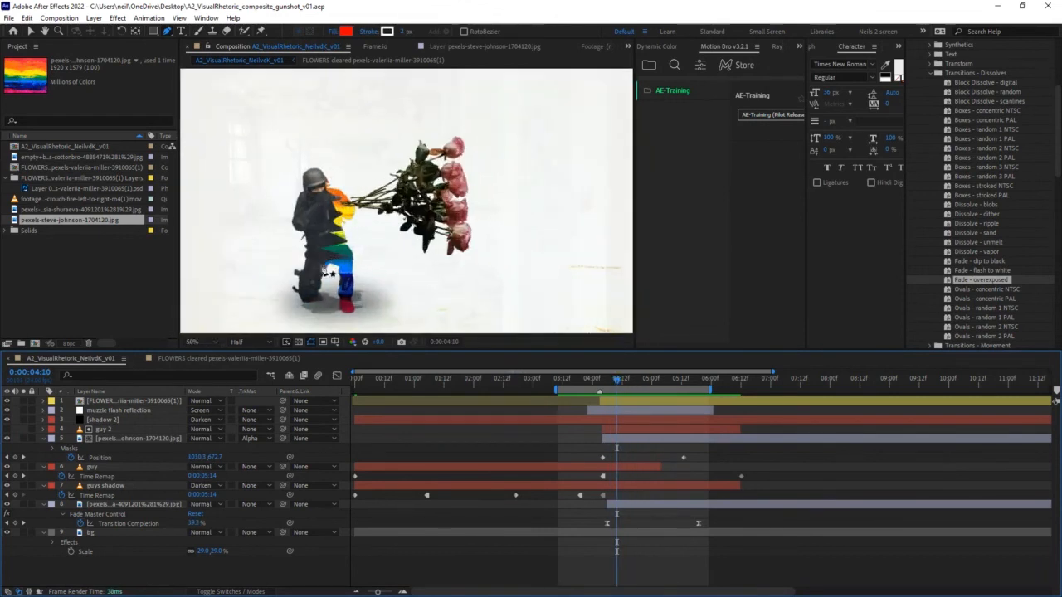
{"action": "scroll", "coordinate": [329, 255], "scroll_direction": "up", "scroll_amount": 2}
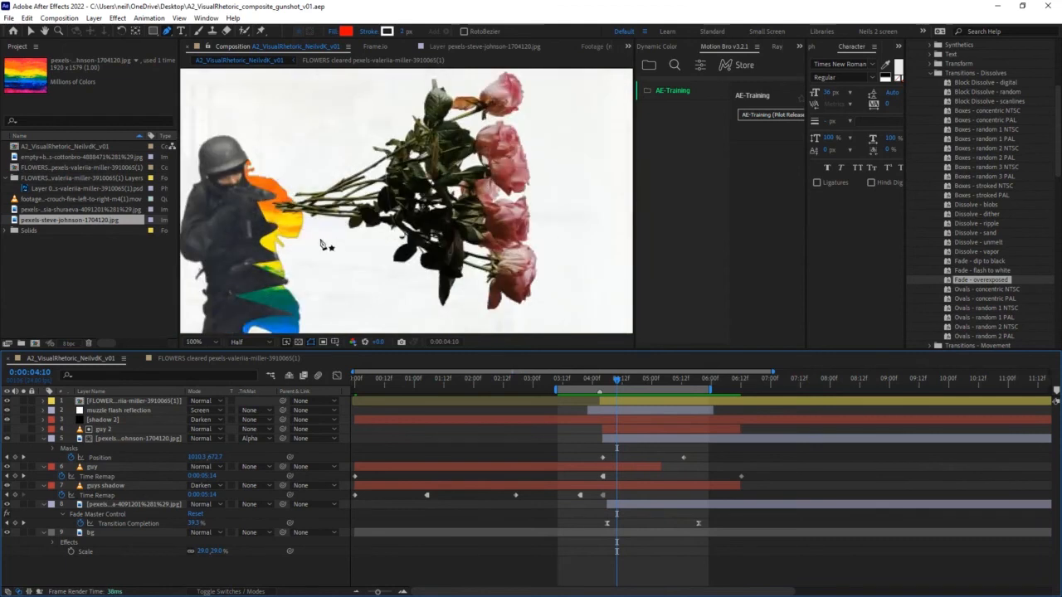
{"action": "left_click_drag", "start_coordinate": [329, 253], "coordinate": [508, 182]}
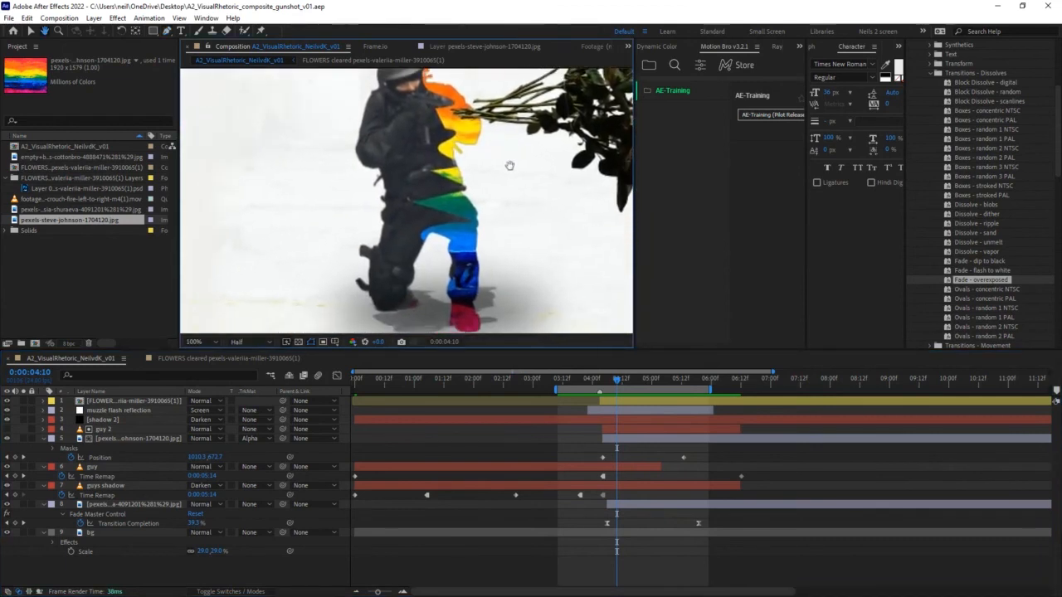
{"action": "mouse_move", "coordinate": [619, 387]}
{"action": "left_mouse_down"}
{"action": "mouse_move", "coordinate": [638, 388]}
{"action": "mouse_move", "coordinate": [615, 388]}
{"action": "left_mouse_up"}
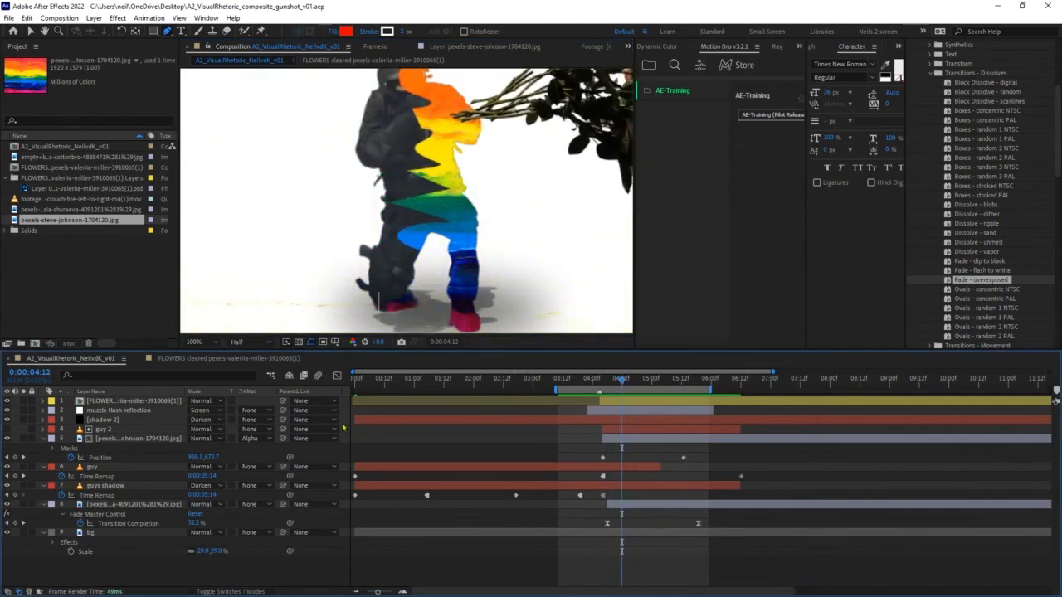
- Set the rainbow painting layer's blending mode to Hard Light
{"action": "left_click", "coordinate": [139, 438]}
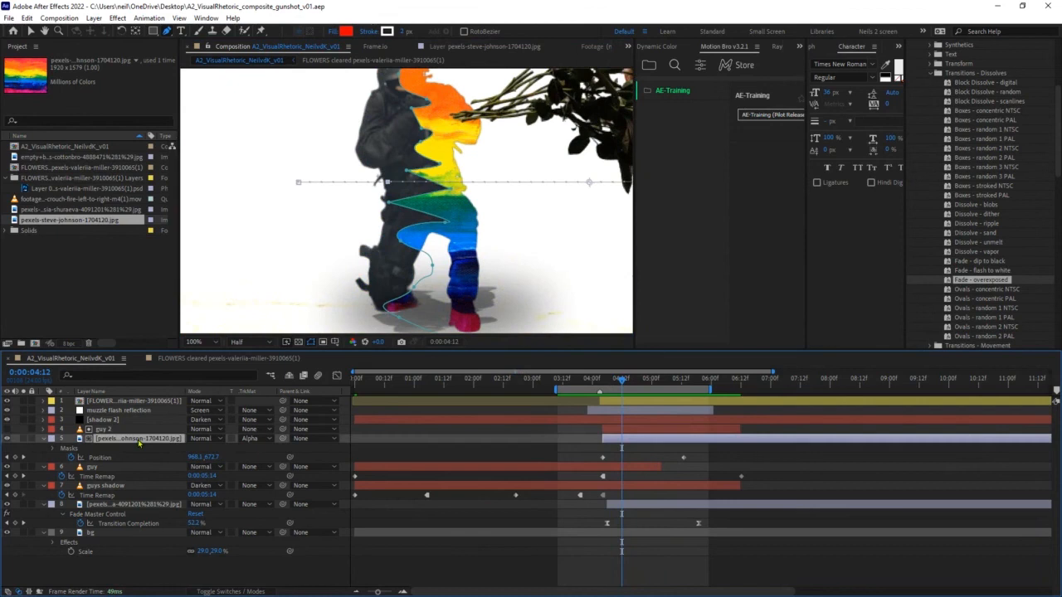
{"action": "left_click", "coordinate": [207, 438]}
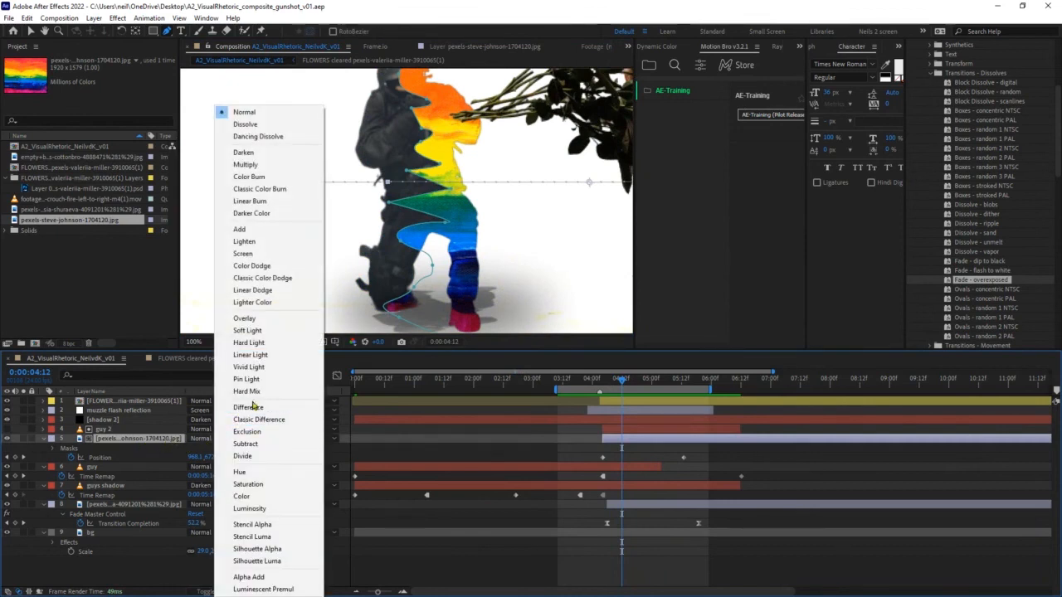
{"action": "left_click", "coordinate": [283, 347]}
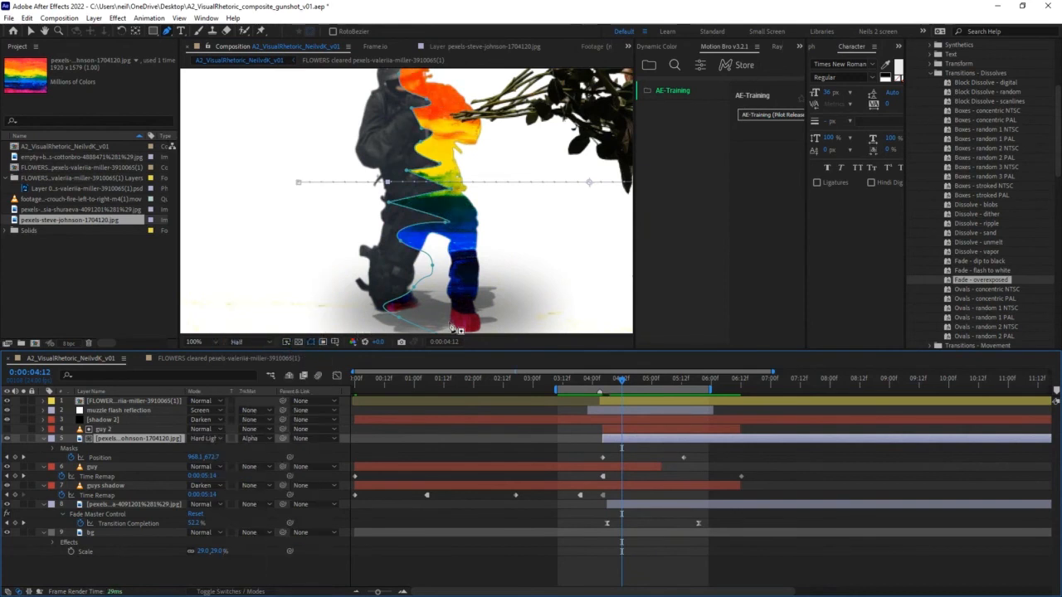
- Try the Overlay and Add blending modes on the rainbow painting layer, with Add at 45% opacity
{"action": "left_click", "coordinate": [221, 439]}
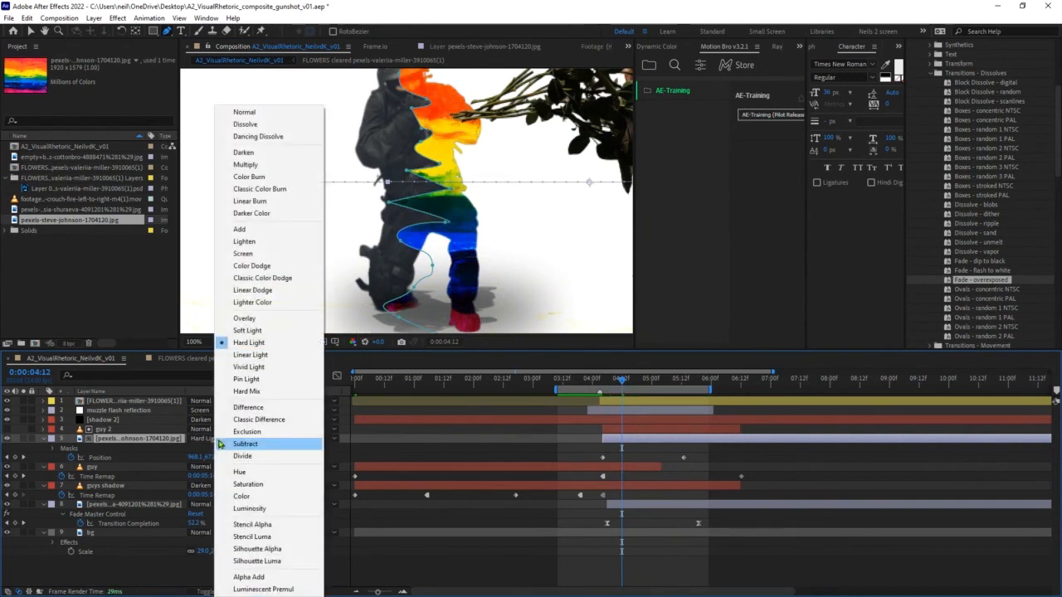
{"action": "left_click", "coordinate": [278, 321]}
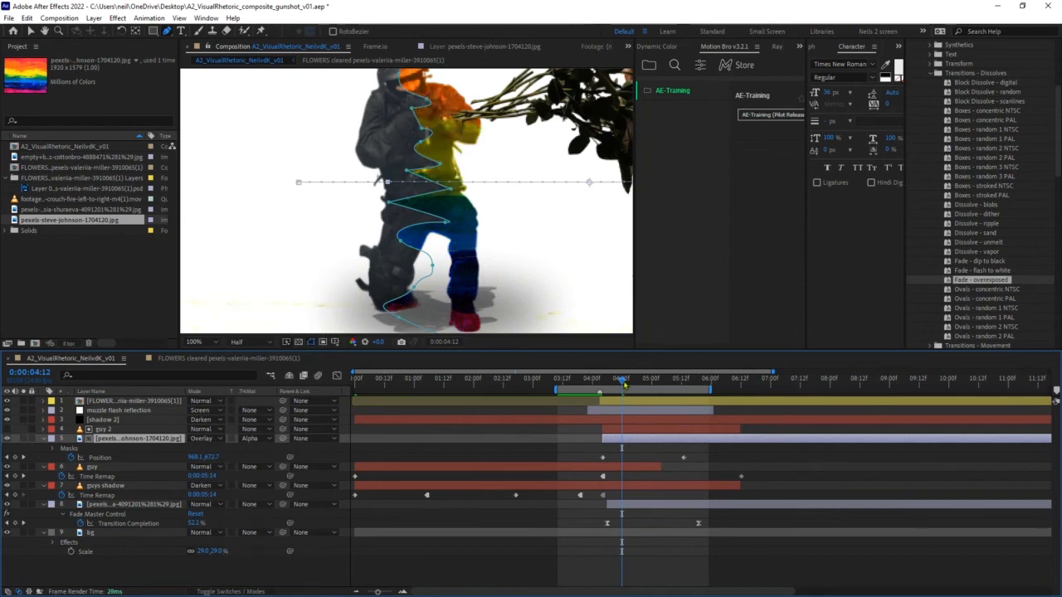
{"action": "mouse_move", "coordinate": [634, 382]}
{"action": "left_mouse_down"}
{"action": "mouse_move", "coordinate": [644, 382]}
{"action": "mouse_move", "coordinate": [631, 383]}
{"action": "left_mouse_up"}
{"action": "left_click", "coordinate": [217, 439]}
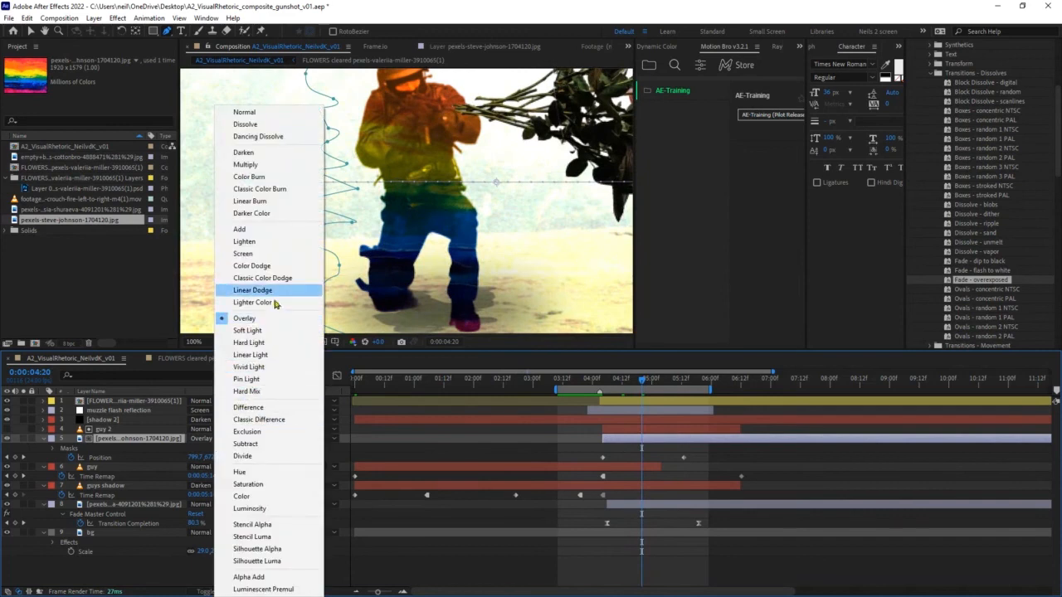
{"action": "left_click", "coordinate": [278, 231]}
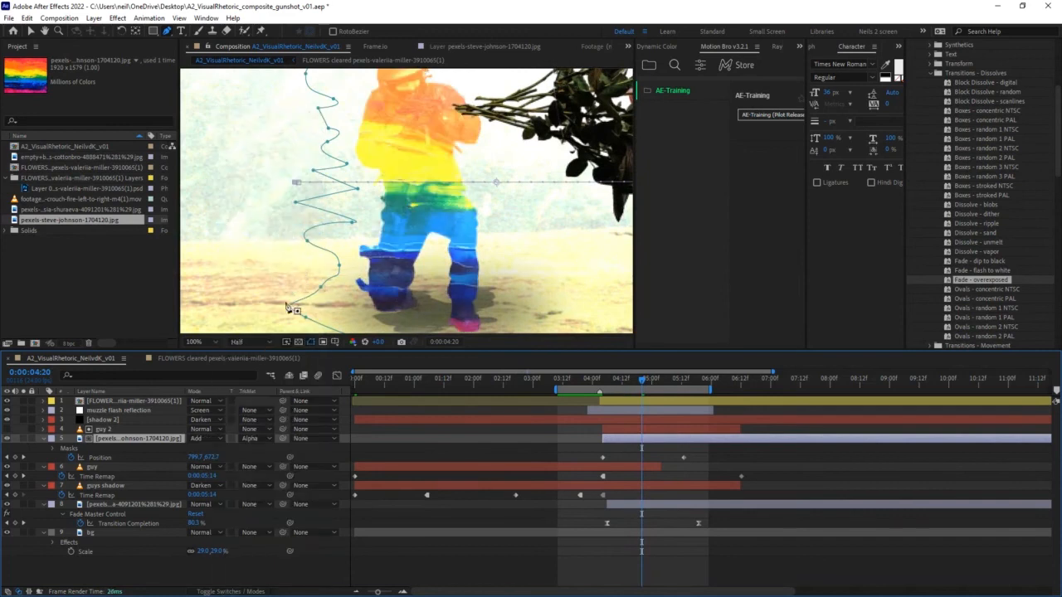
{"action": "key", "text": "t"}
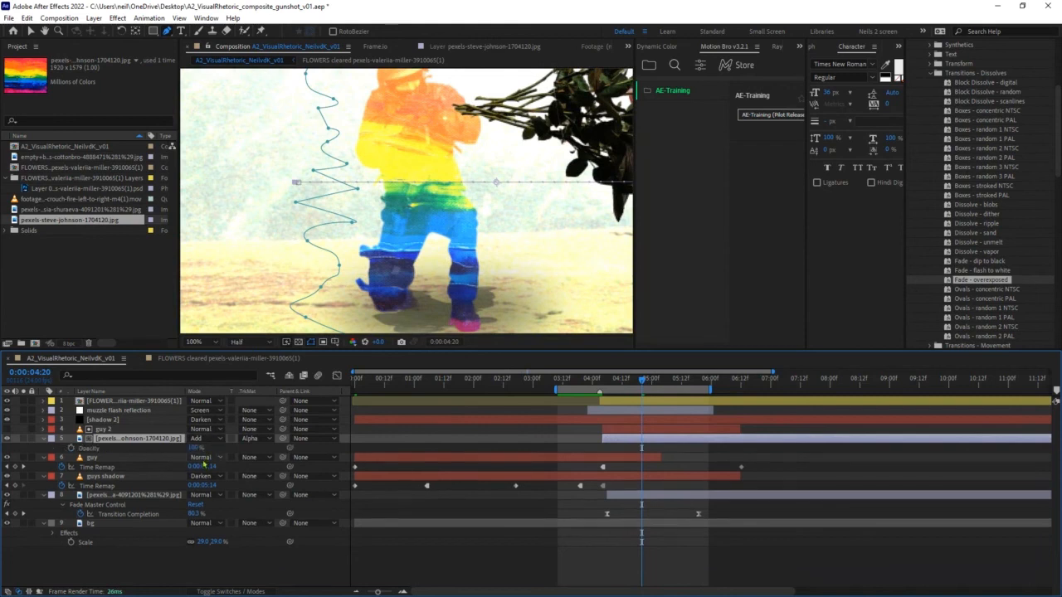
{"action": "left_click_drag", "start_coordinate": [194, 448], "coordinate": [172, 464]}
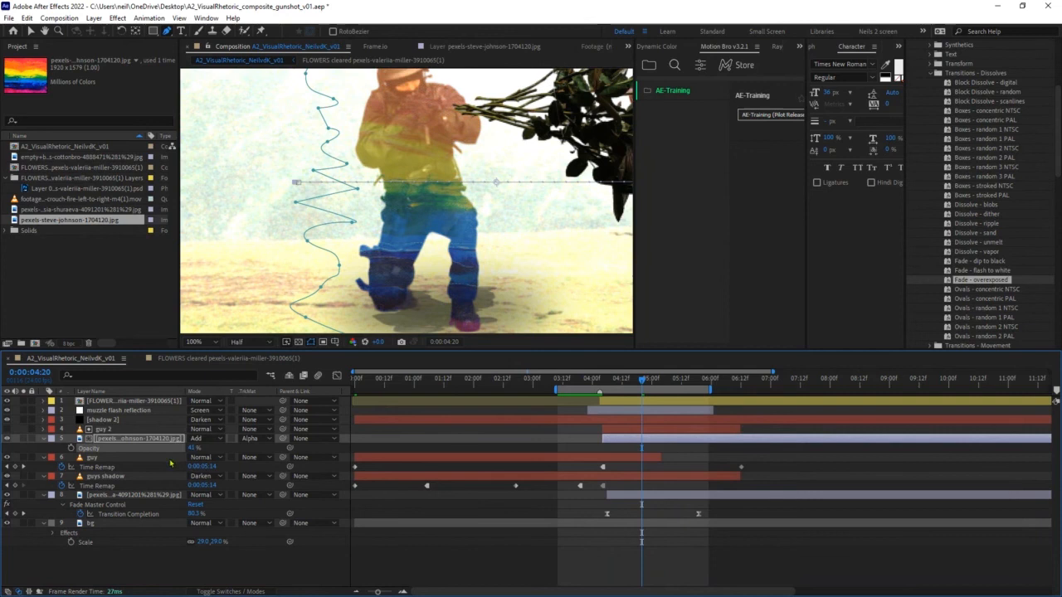
- Try the Multiply blending mode on the rainbow painting layer at 93% opacity
{"action": "left_click", "coordinate": [211, 443]}
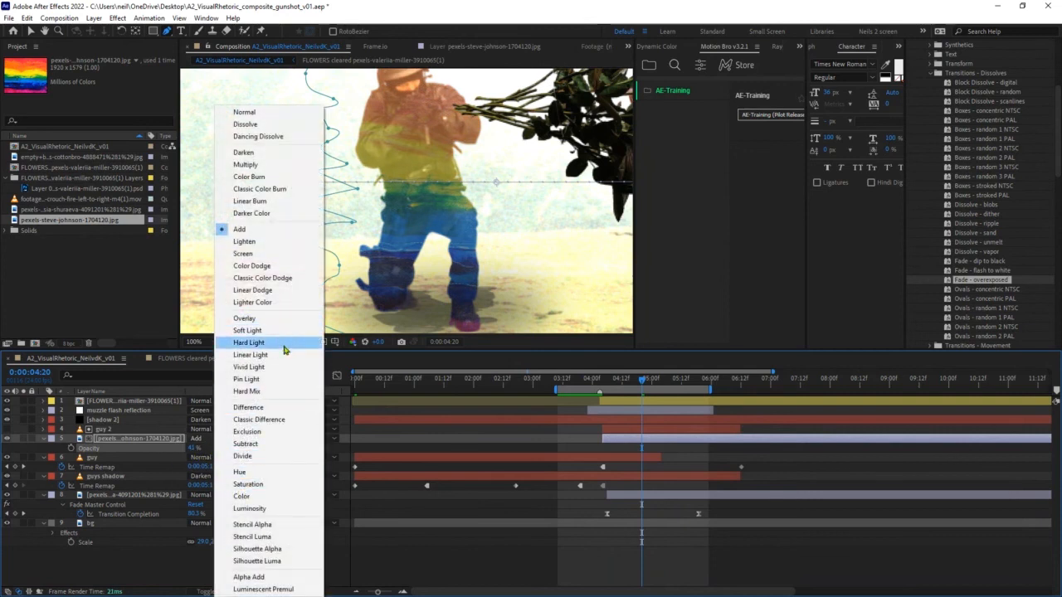
{"action": "left_click", "coordinate": [264, 164]}
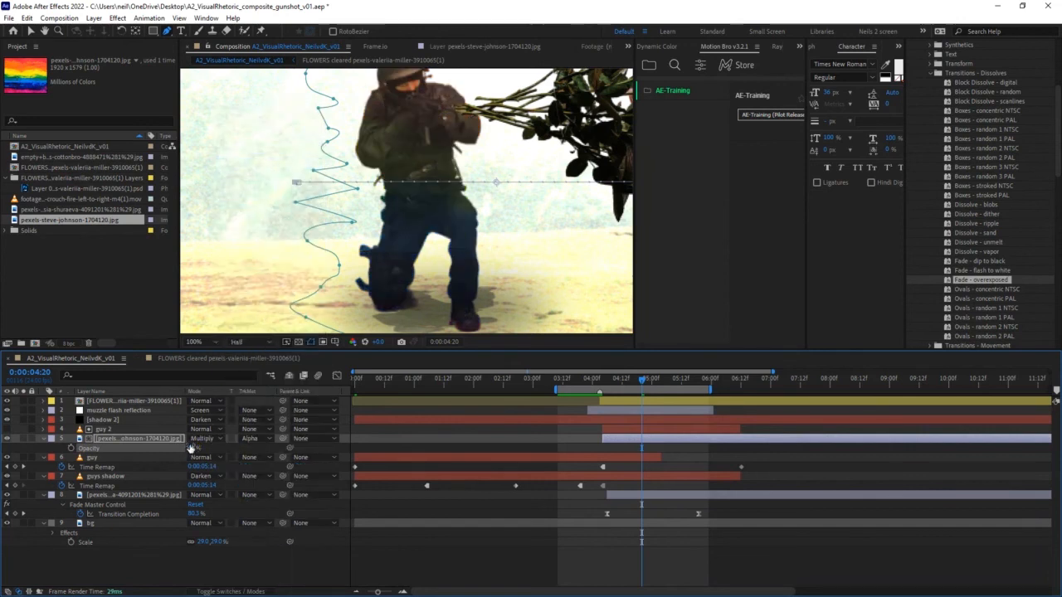
{"action": "mouse_move", "coordinate": [190, 449]}
{"action": "left_mouse_down"}
{"action": "mouse_move", "coordinate": [240, 446]}
{"action": "mouse_move", "coordinate": [175, 447]}
{"action": "left_mouse_up"}
- Set the rainbow painting layer to Overlay at 89% opacity and check the whole composition around 0:00:05:03
{"action": "left_click", "coordinate": [209, 440]}
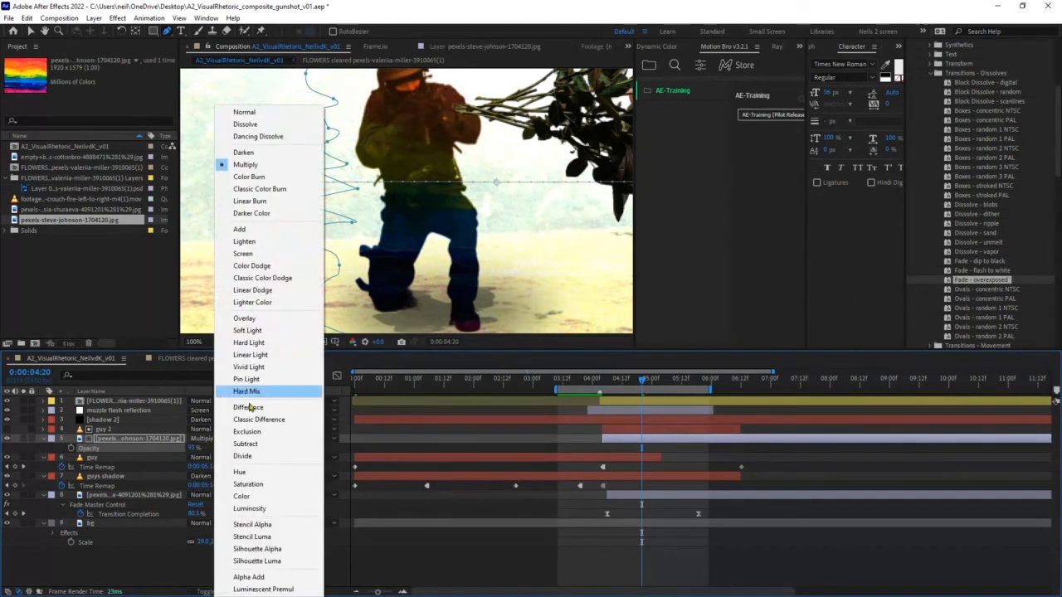
{"action": "left_click", "coordinate": [280, 320]}
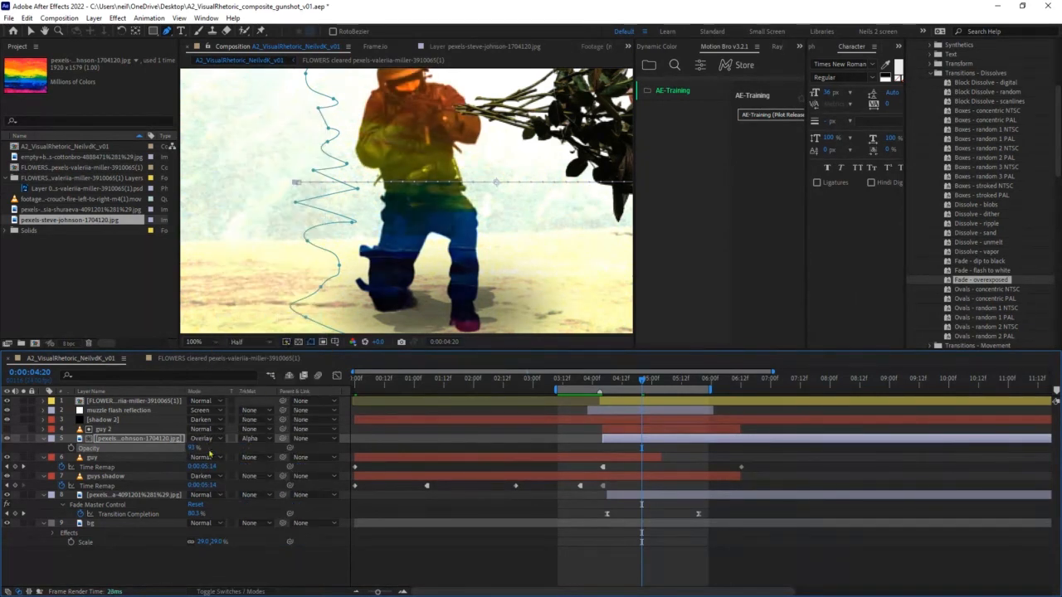
{"action": "left_click_drag", "start_coordinate": [183, 448], "coordinate": [198, 447]}
{"action": "left_click_drag", "start_coordinate": [633, 385], "coordinate": [660, 382]}
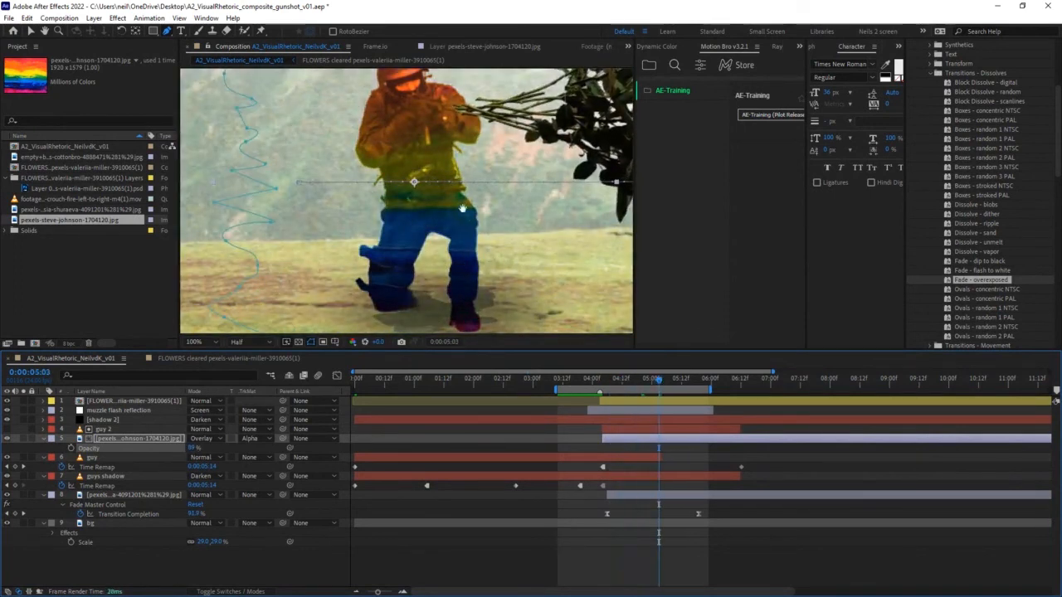
{"action": "left_click_drag", "start_coordinate": [463, 207], "coordinate": [398, 242]}
{"action": "scroll", "coordinate": [398, 242], "scroll_direction": "down", "scroll_amount": 1}
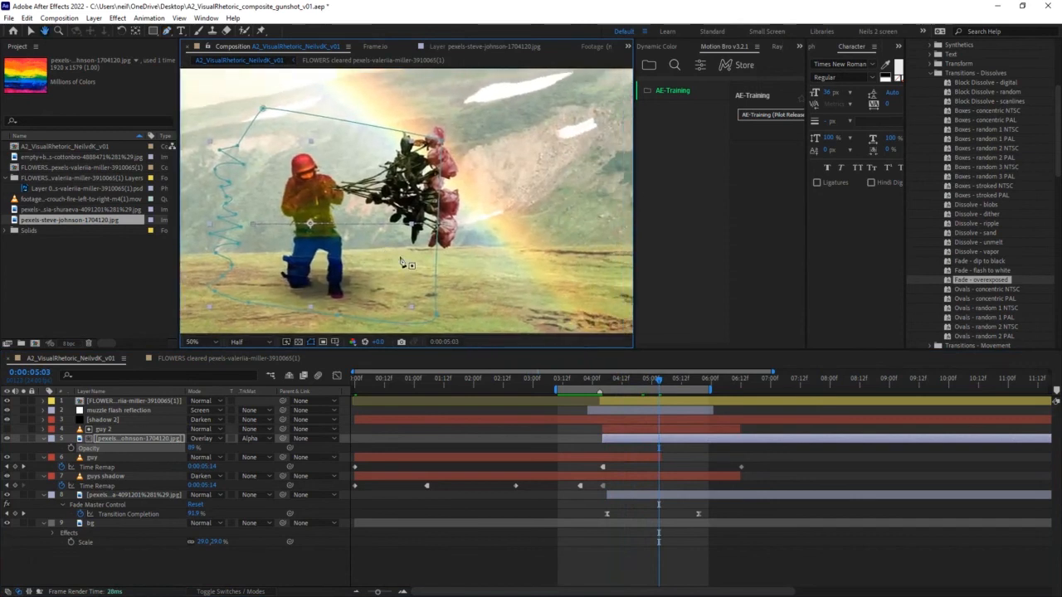
{"action": "scroll", "coordinate": [445, 296], "scroll_direction": "down", "scroll_amount": 1}
- Extend the end of the guy layer to about 0:00:06:08 and check the soldier between 0:00:04:22 and 0:00:05:09
{"action": "mouse_move", "coordinate": [643, 382]}
{"action": "left_mouse_down"}
{"action": "mouse_move", "coordinate": [597, 383]}
{"action": "mouse_move", "coordinate": [690, 379]}
{"action": "mouse_move", "coordinate": [654, 380]}
{"action": "left_mouse_up"}
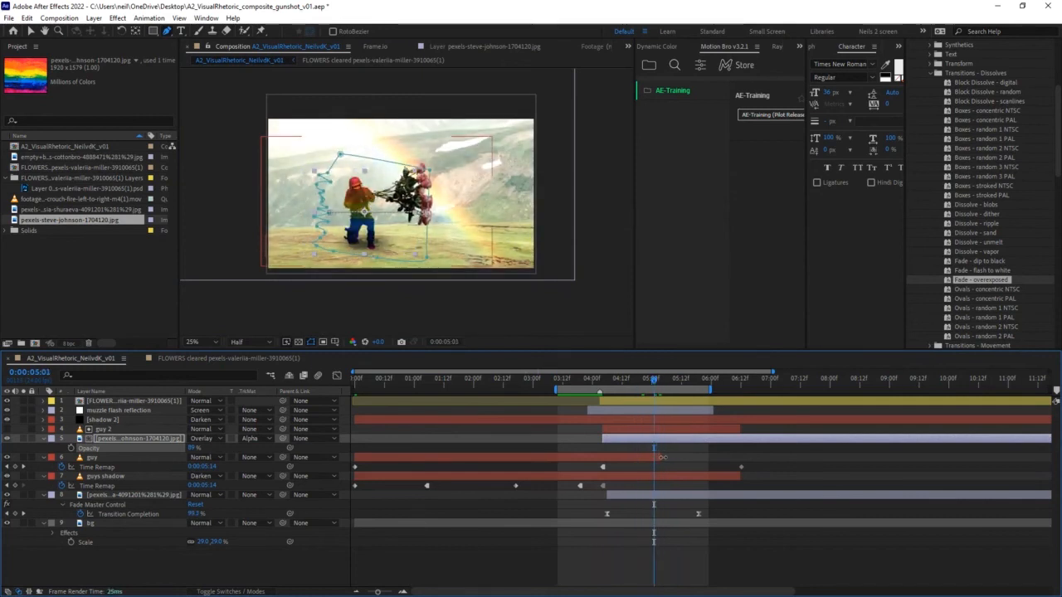
{"action": "left_click_drag", "start_coordinate": [663, 459], "coordinate": [711, 457]}
{"action": "left_click_drag", "start_coordinate": [649, 383], "coordinate": [674, 378]}
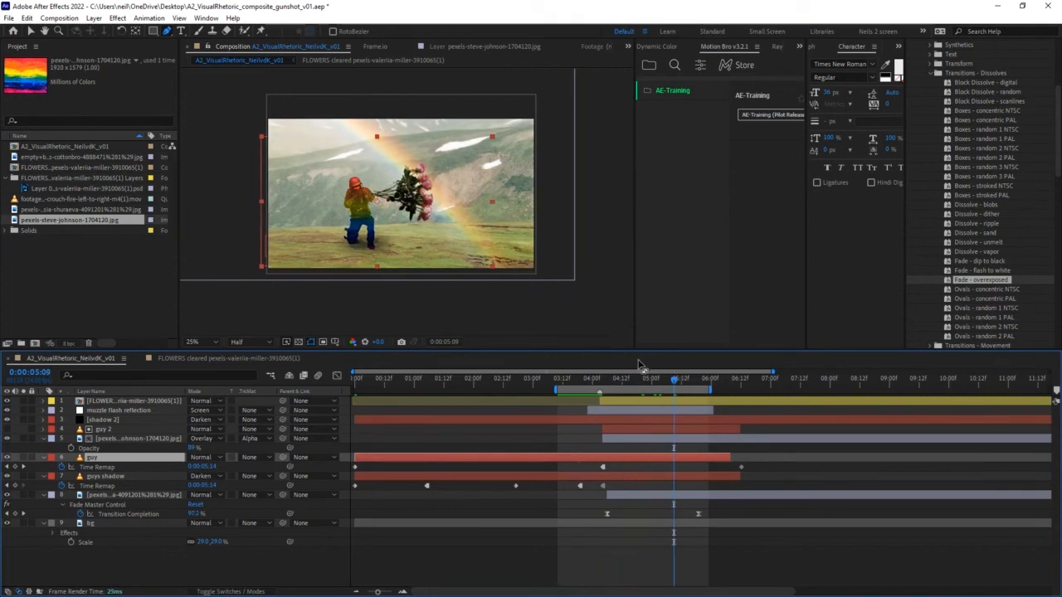
{"action": "mouse_move", "coordinate": [651, 382]}
{"action": "left_mouse_down"}
{"action": "mouse_move", "coordinate": [617, 381]}
{"action": "mouse_move", "coordinate": [647, 381]}
{"action": "left_mouse_up"}
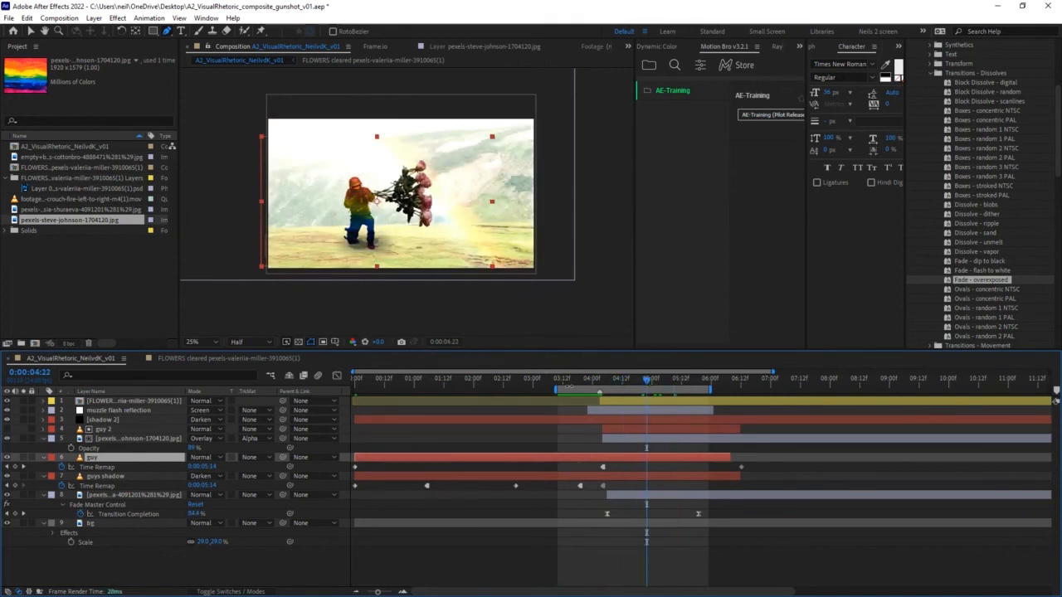
- Add a One-Node Camera with the 50mm preset to the composition and dismiss the 2D layer warning
{"action": "left_click", "coordinate": [110, 564]}
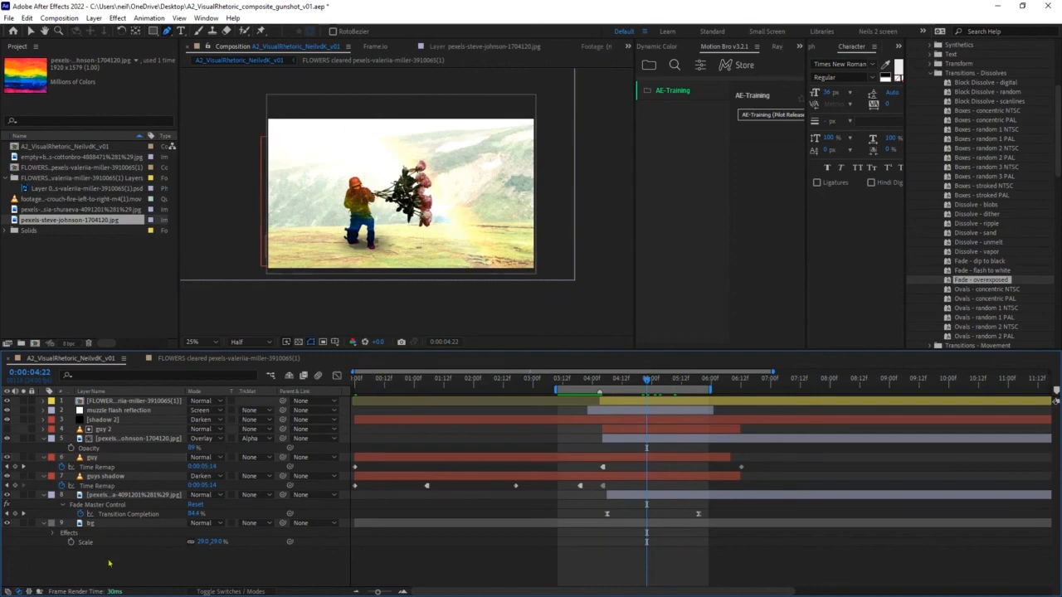
{"action": "left_click", "coordinate": [94, 18]}
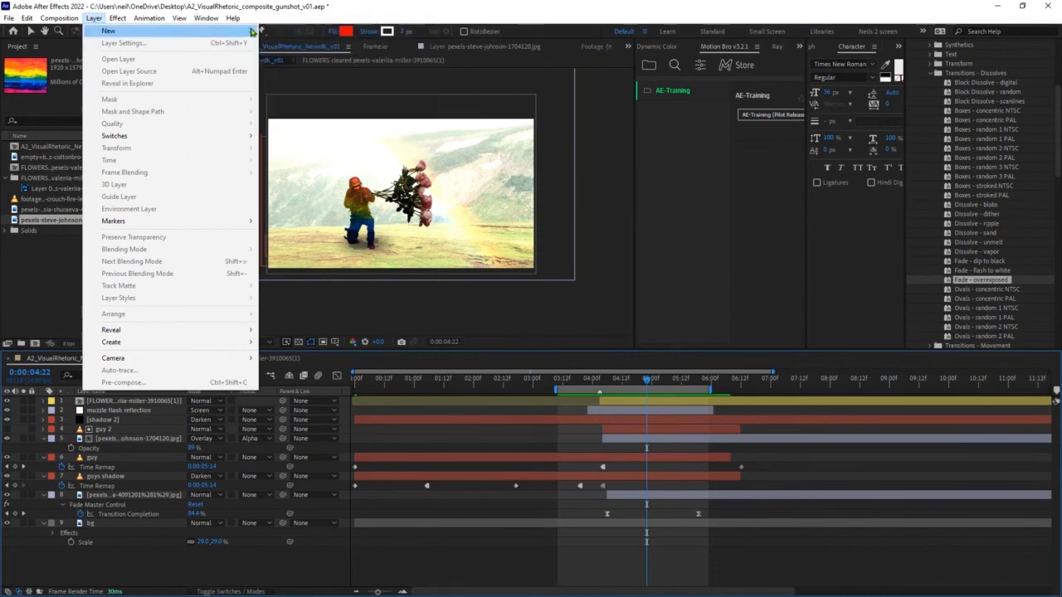
{"action": "mouse_move", "coordinate": [247, 30]}
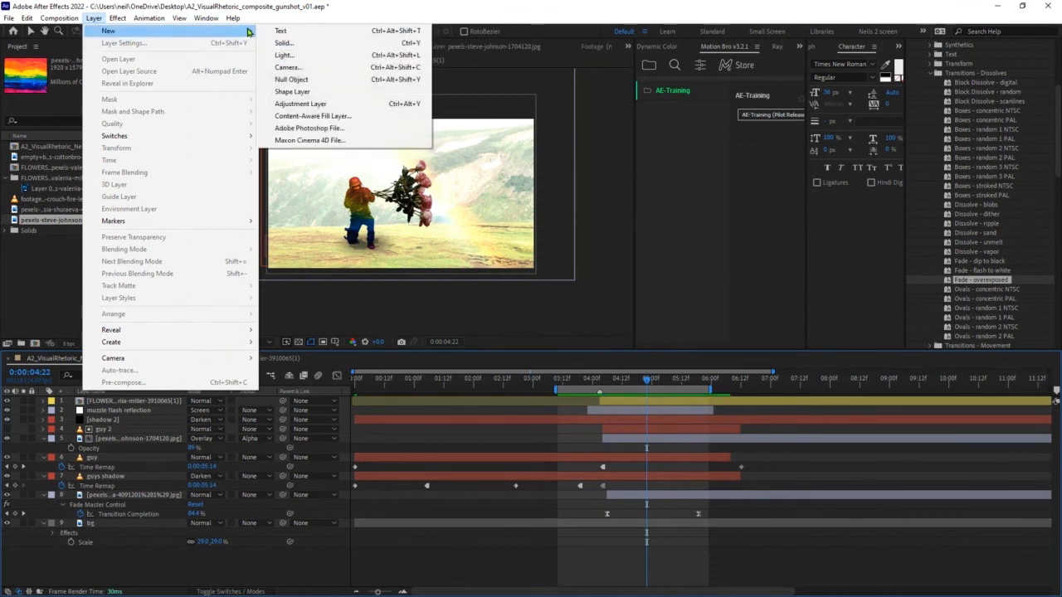
{"action": "left_click", "coordinate": [391, 70]}
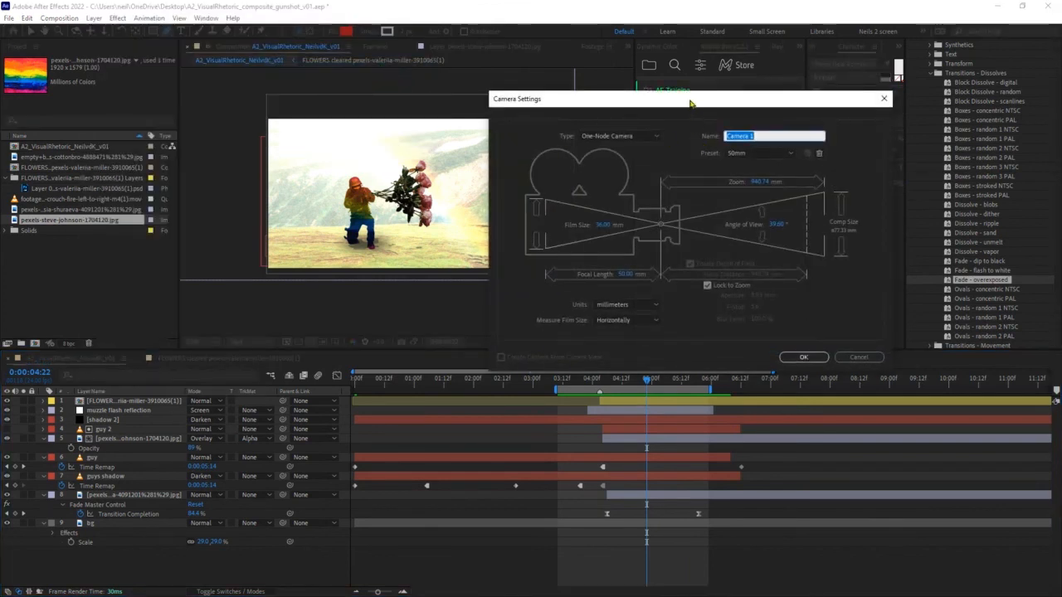
{"action": "left_click_drag", "start_coordinate": [690, 102], "coordinate": [629, 67]}
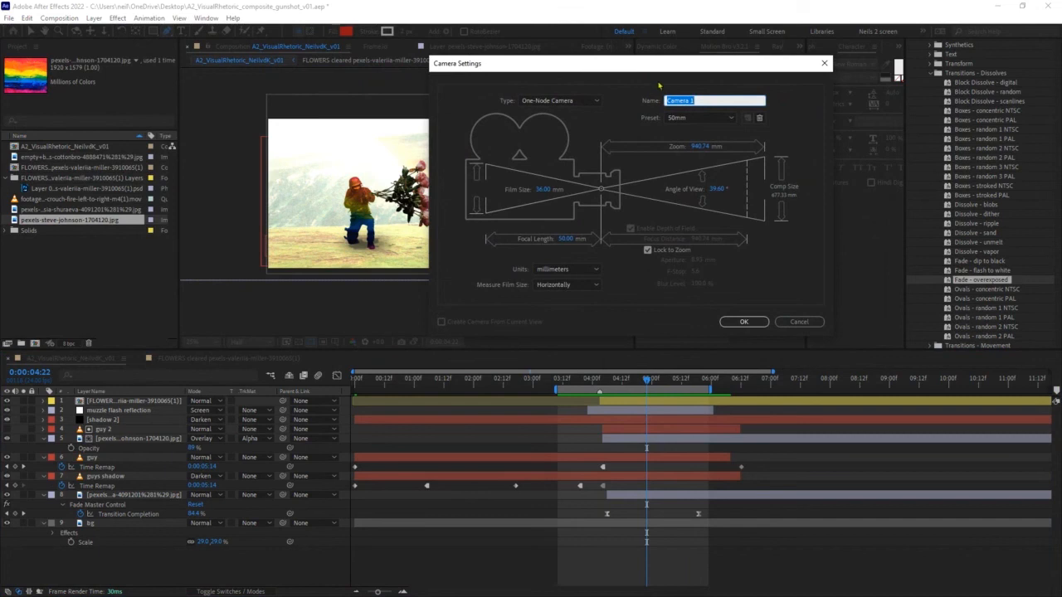
{"action": "left_click", "coordinate": [557, 101]}
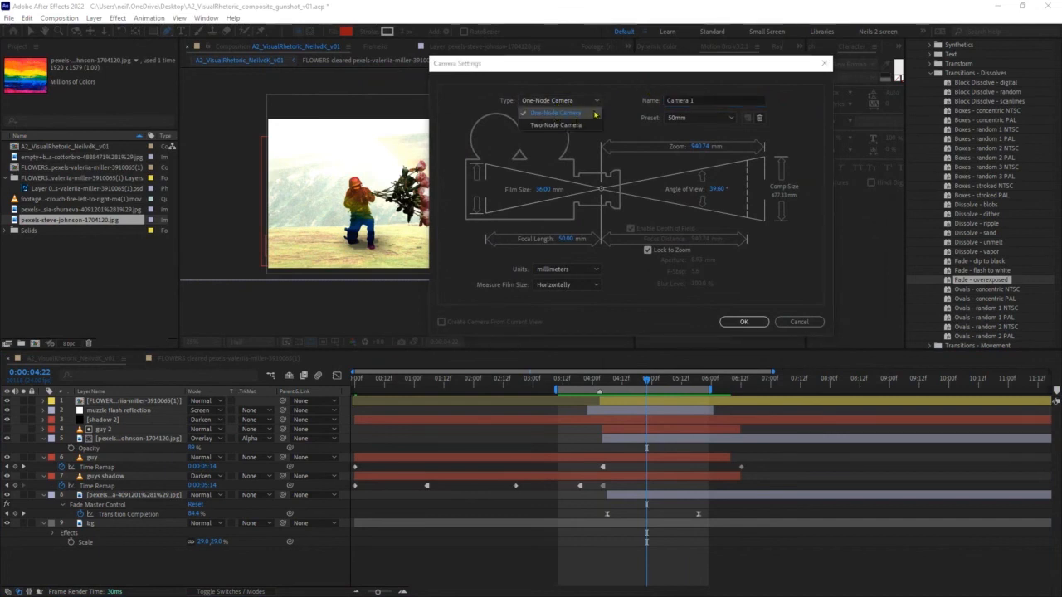
{"action": "left_click", "coordinate": [594, 114]}
{"action": "left_click", "coordinate": [743, 321]}
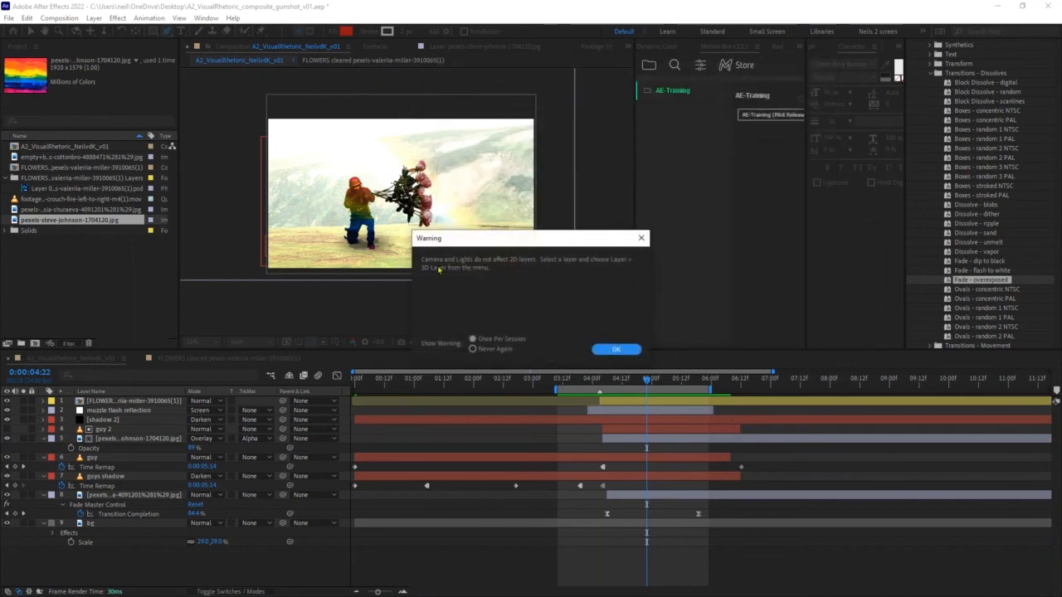
{"action": "left_click", "coordinate": [612, 350]}
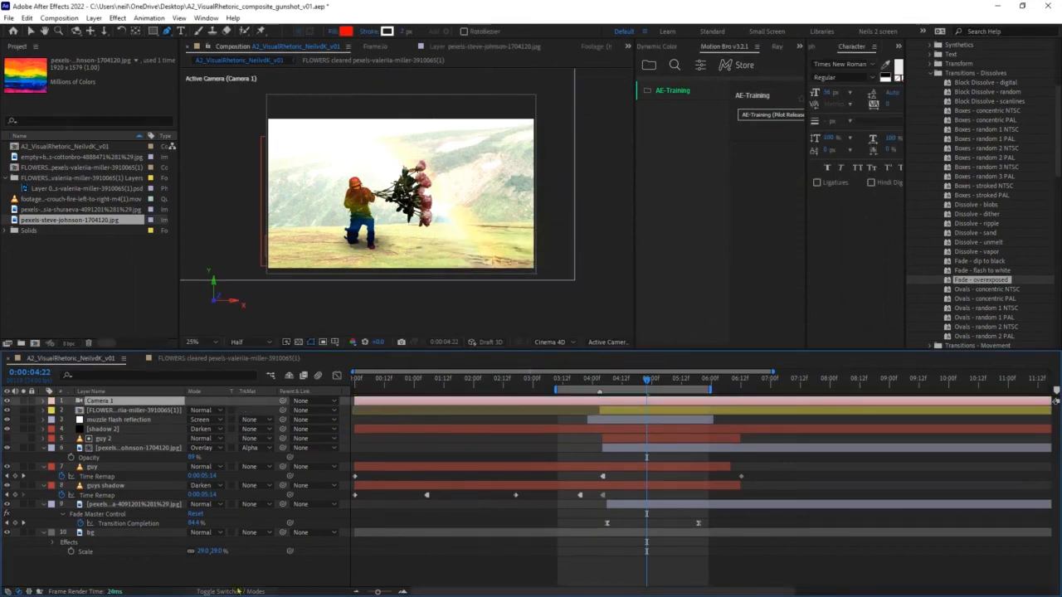
- Make all the image and footage layers 3D, and return the rainbow painting layer to 2D
{"action": "left_click", "coordinate": [237, 590]}
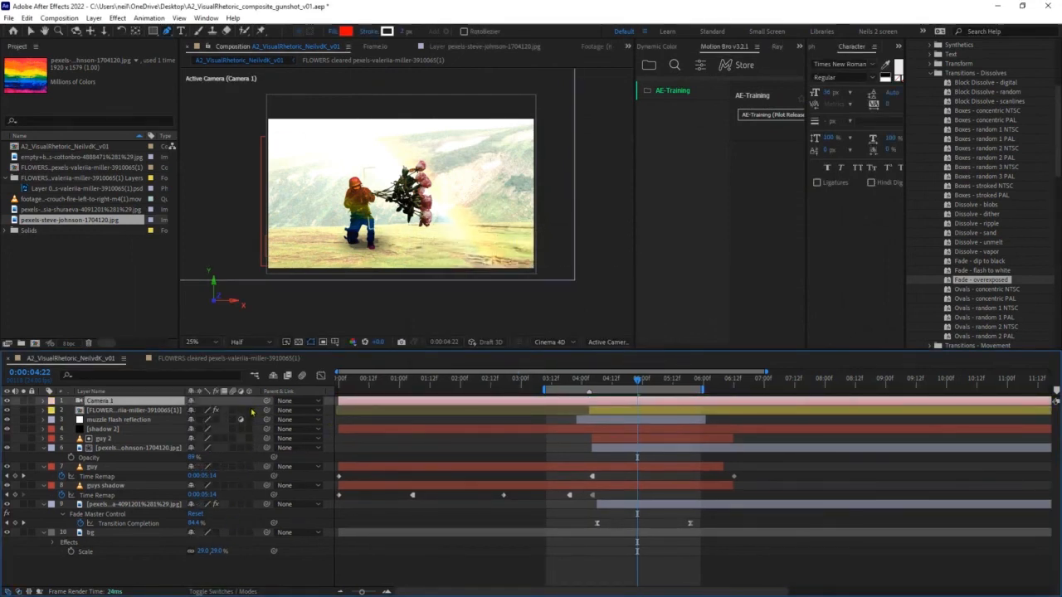
{"action": "left_click_drag", "start_coordinate": [249, 412], "coordinate": [252, 594]}
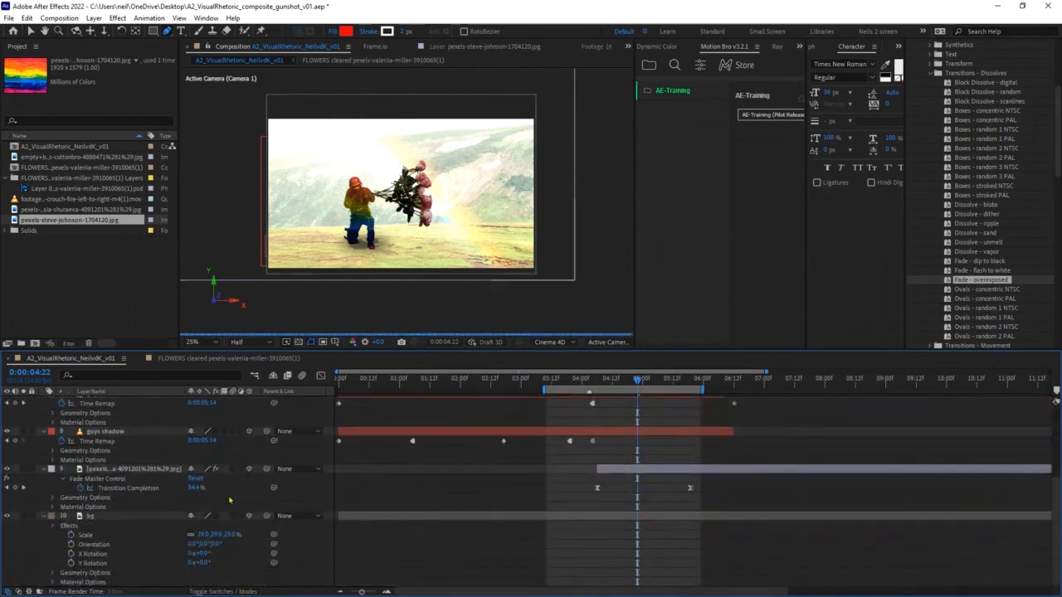
{"action": "scroll", "coordinate": [209, 433], "scroll_direction": "up", "scroll_amount": 5}
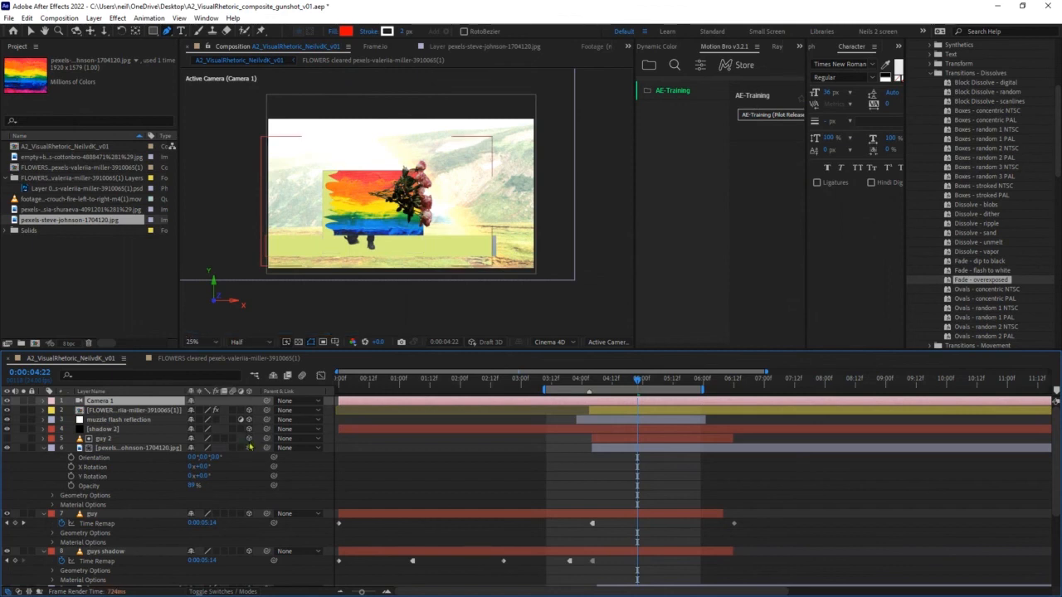
{"action": "left_click", "coordinate": [248, 448]}
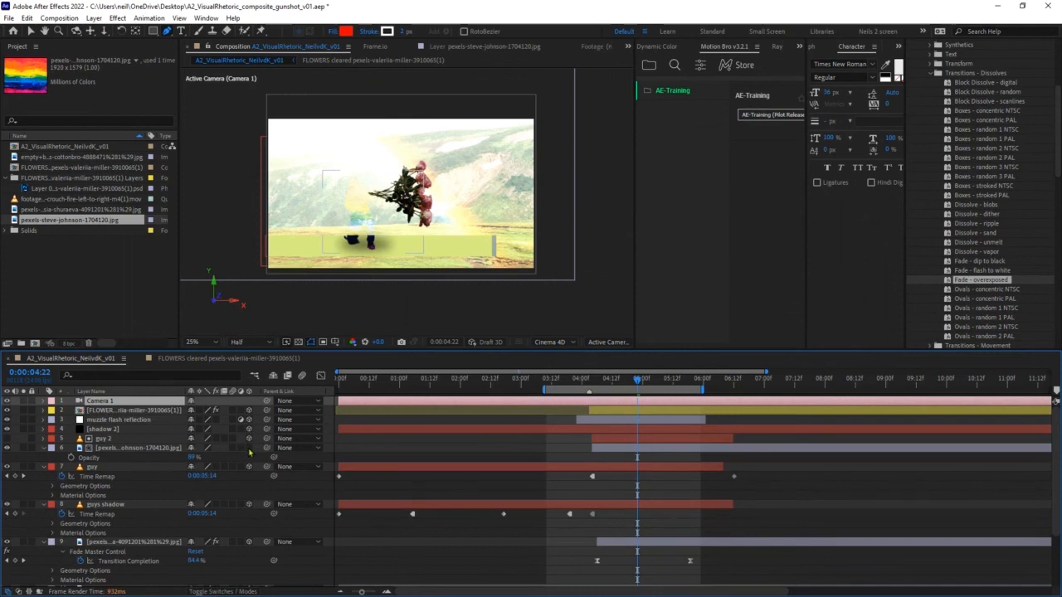
- Turn the remaining 3D layers back to 2D and delete the camera layer
{"action": "left_click_drag", "start_coordinate": [250, 411], "coordinate": [248, 588]}
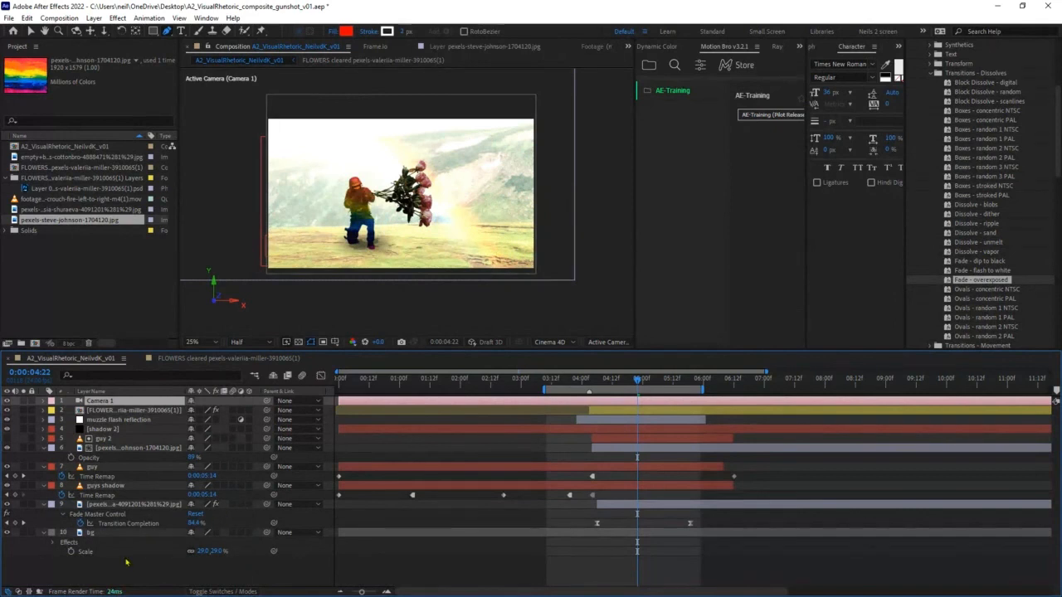
{"action": "left_click", "coordinate": [100, 402]}
{"action": "key", "text": "Delete"}
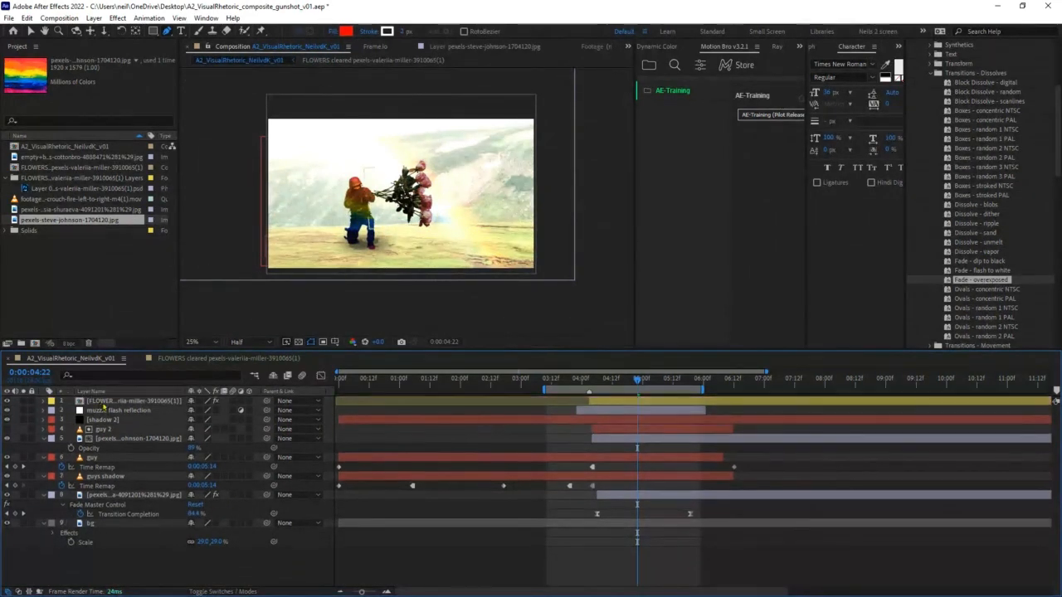
- Create a null object and parent all the other layers to it
{"action": "left_click", "coordinate": [94, 18]}
{"action": "mouse_move", "coordinate": [152, 35]}
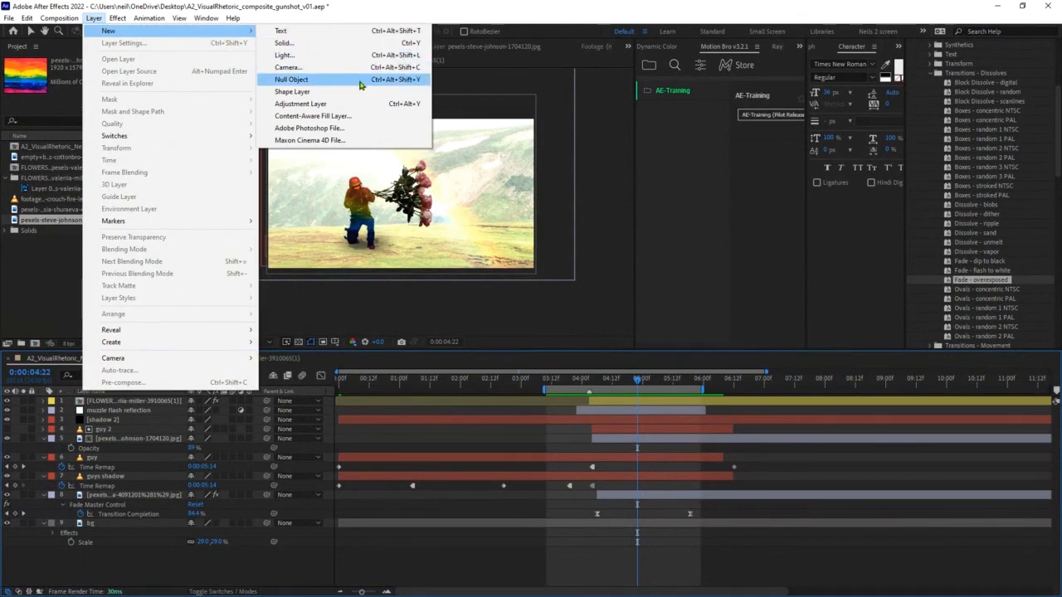
{"action": "left_click", "coordinate": [361, 84]}
{"action": "left_click", "coordinate": [126, 505]}
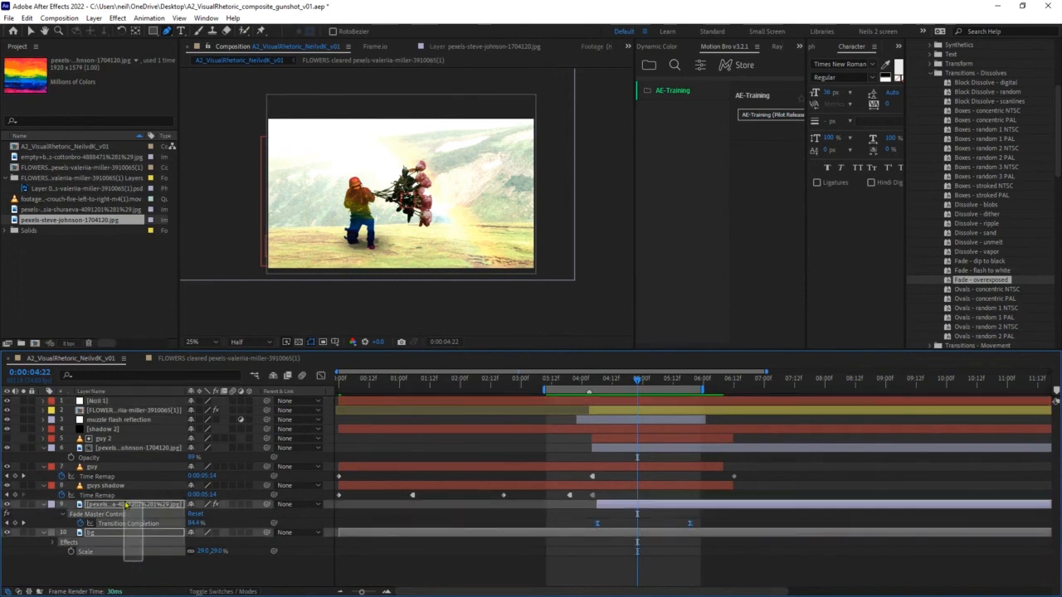
{"action": "left_click_drag", "start_coordinate": [126, 504], "coordinate": [125, 406]}
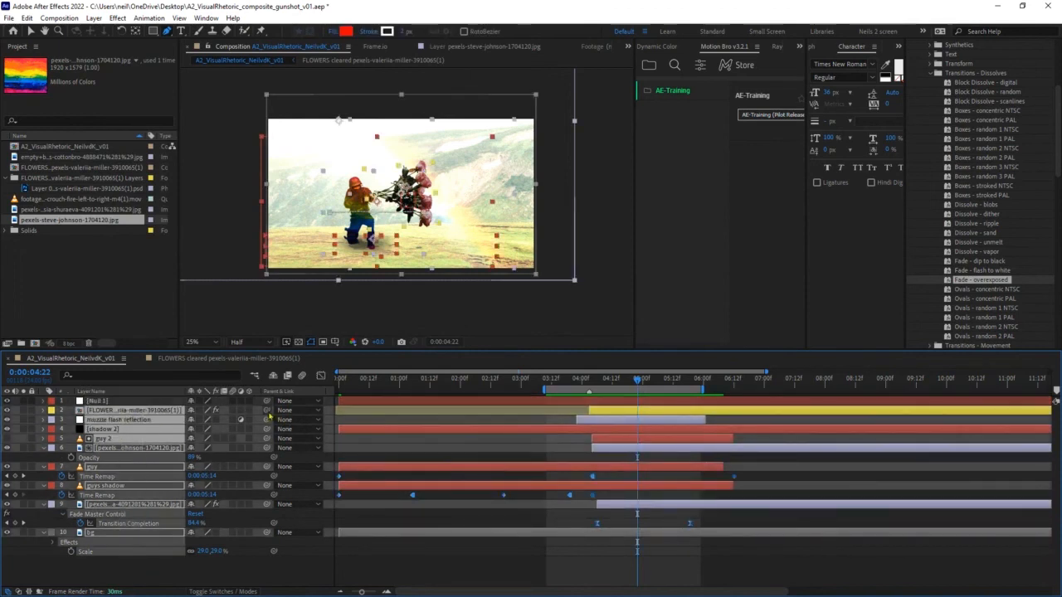
{"action": "left_click_drag", "start_coordinate": [267, 412], "coordinate": [130, 403]}
- Show the null's Position and Scale and set a keyframe for both at 0:00:04:22
{"action": "left_click", "coordinate": [130, 402]}
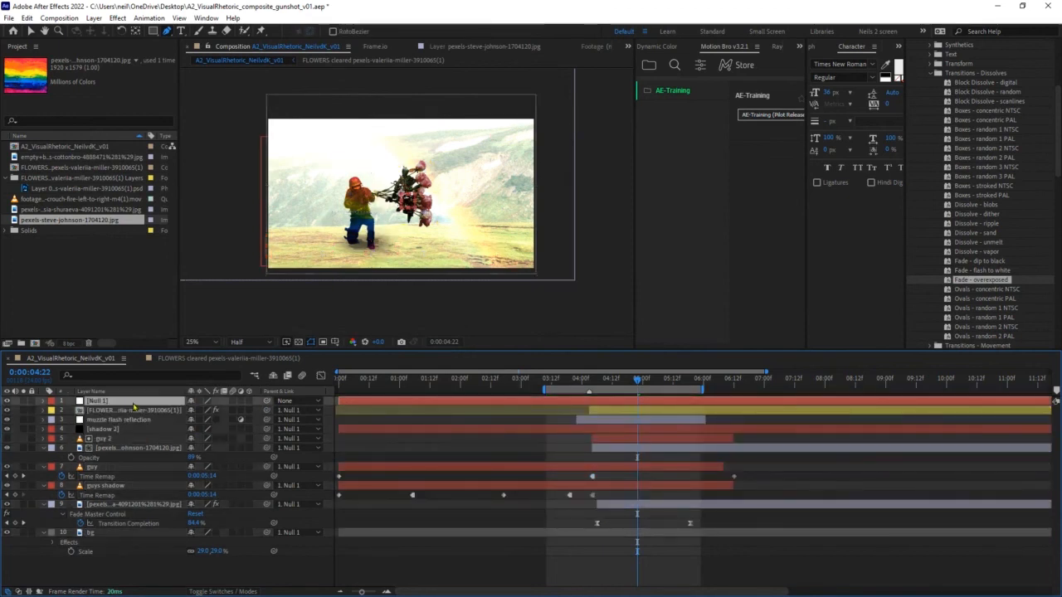
{"action": "key", "text": "p"}
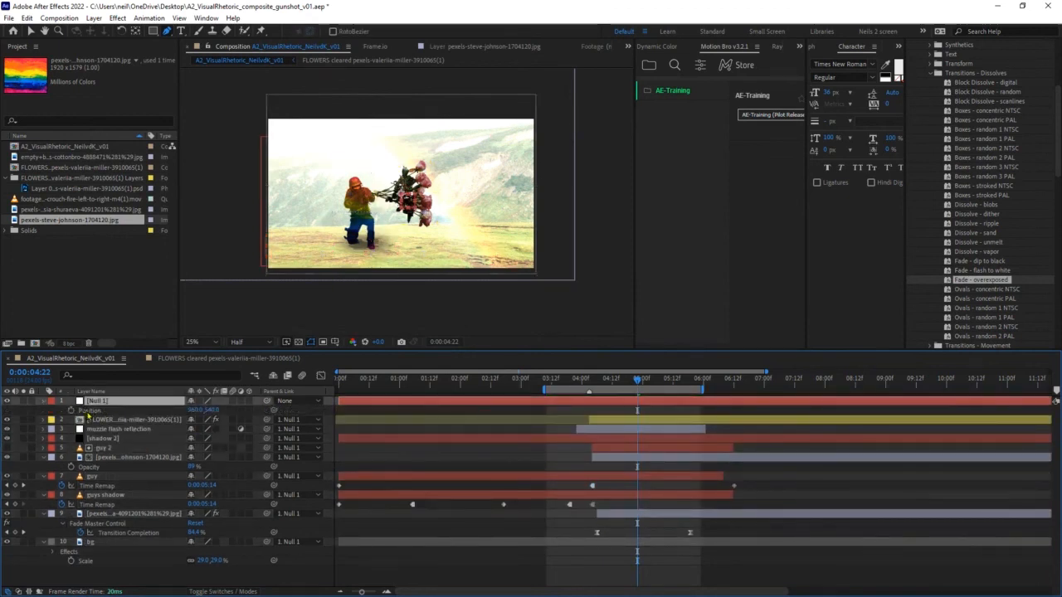
{"action": "key", "text": "shift+s"}
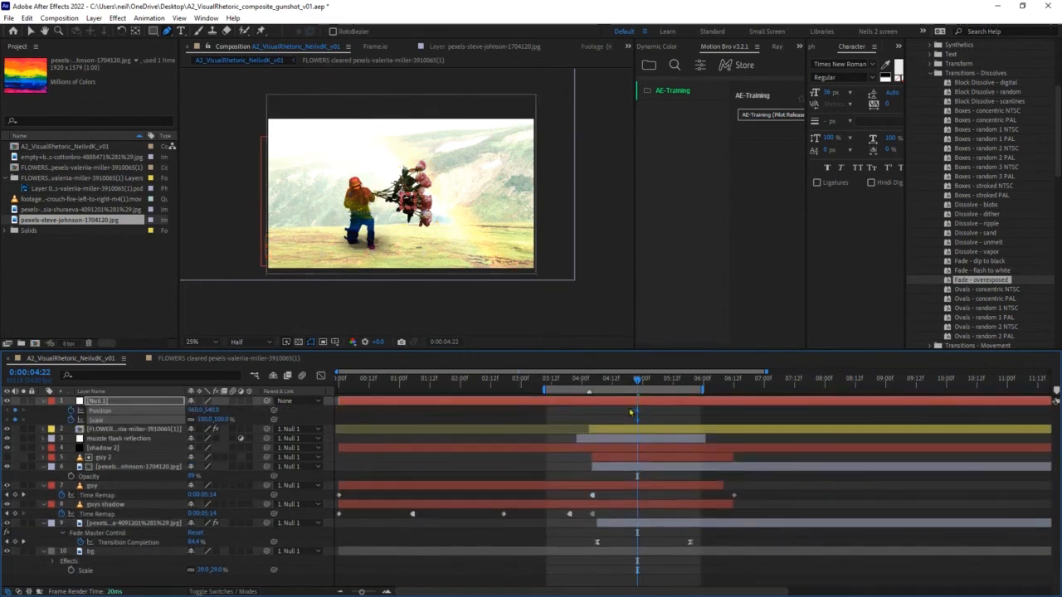
- Move the null's Position and Scale keyframes to 0:00:02:00, and at 0:00:04:22 set Scale to 155% and Position to 1174, 418
{"action": "left_click_drag", "start_coordinate": [552, 380], "coordinate": [465, 381]}
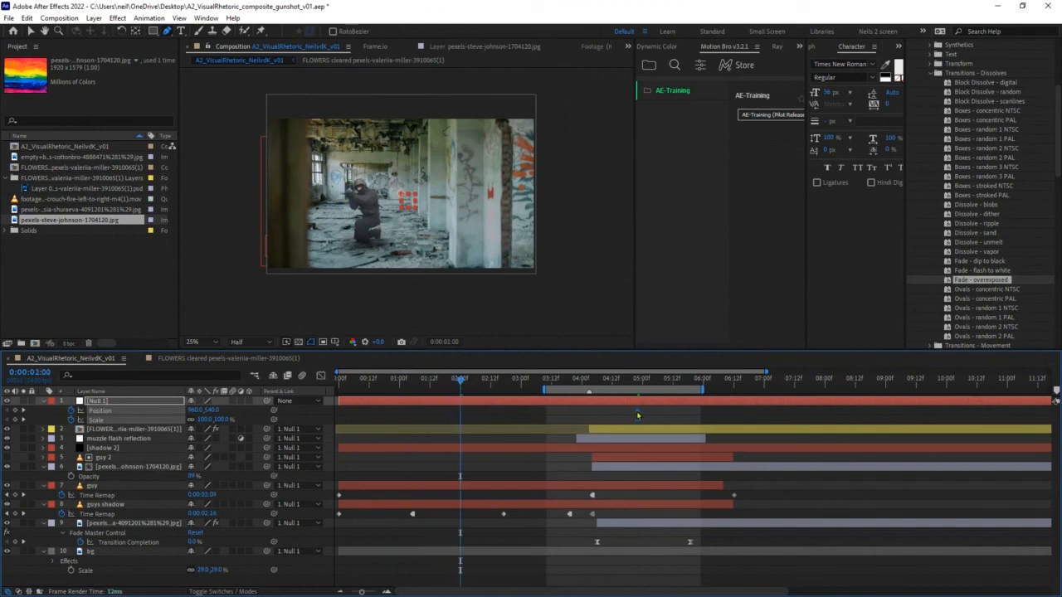
{"action": "left_click_drag", "start_coordinate": [477, 418], "coordinate": [460, 419]}
{"action": "left_click_drag", "start_coordinate": [543, 390], "coordinate": [640, 384]}
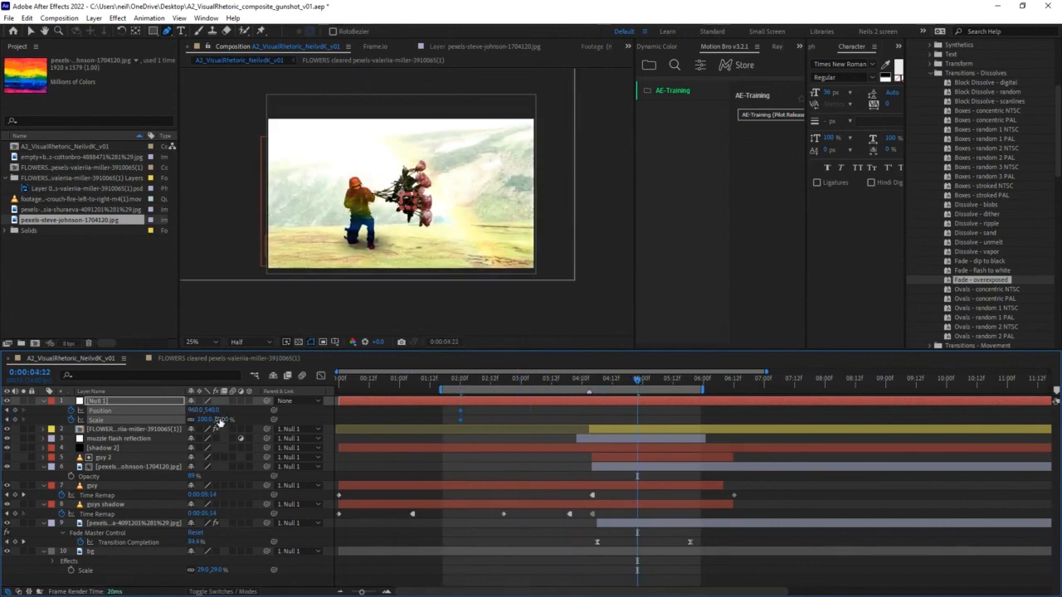
{"action": "left_click_drag", "start_coordinate": [220, 421], "coordinate": [149, 414]}
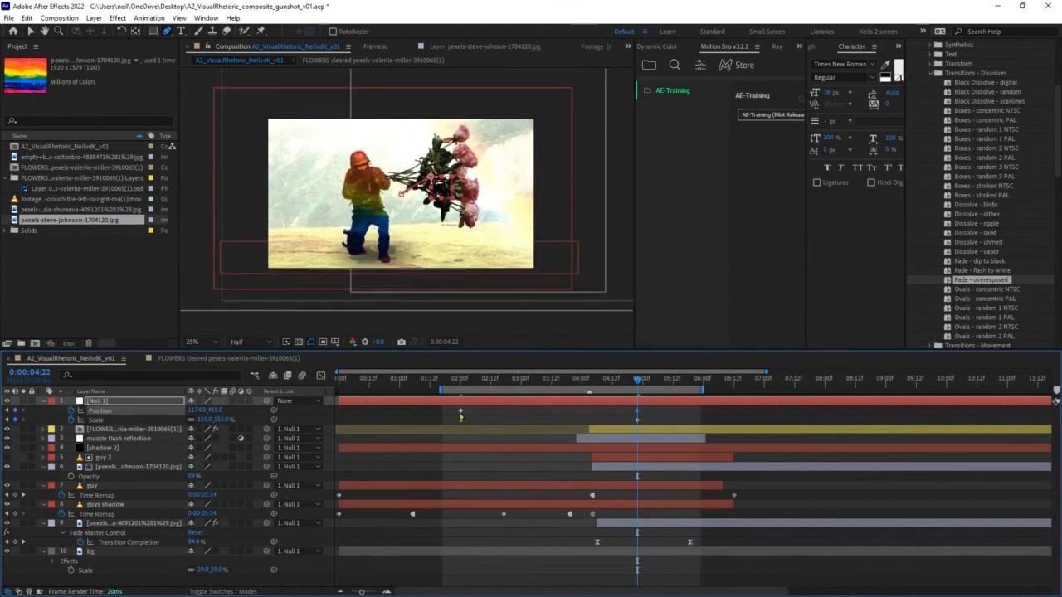
- Move the null's end keyframes to 0:00:05:10 and apply Easy Ease to its start and end keyframes
{"action": "left_click", "coordinate": [636, 420]}
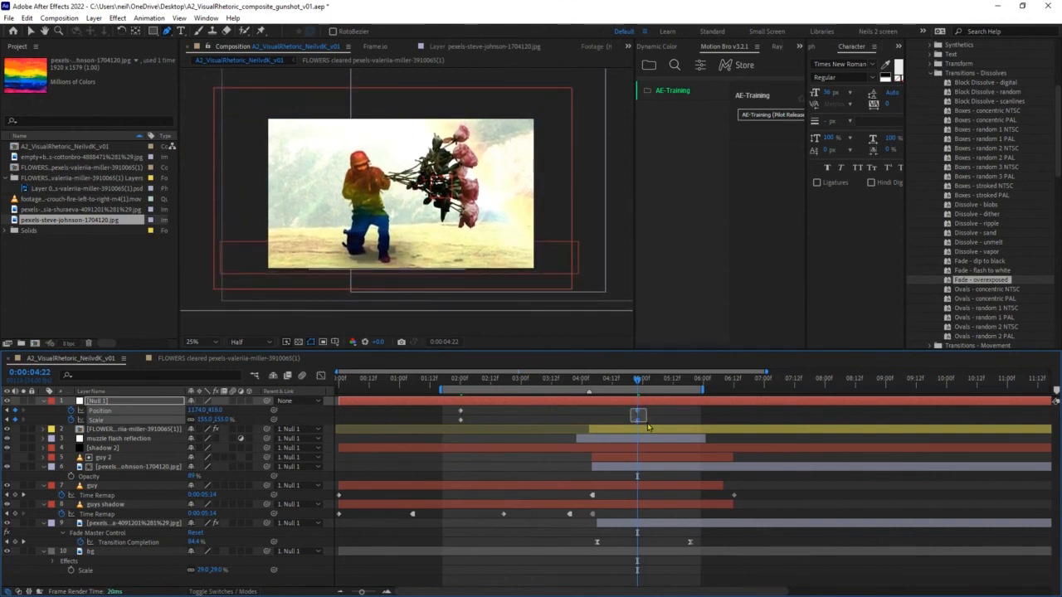
{"action": "left_click_drag", "start_coordinate": [636, 419], "coordinate": [666, 420]}
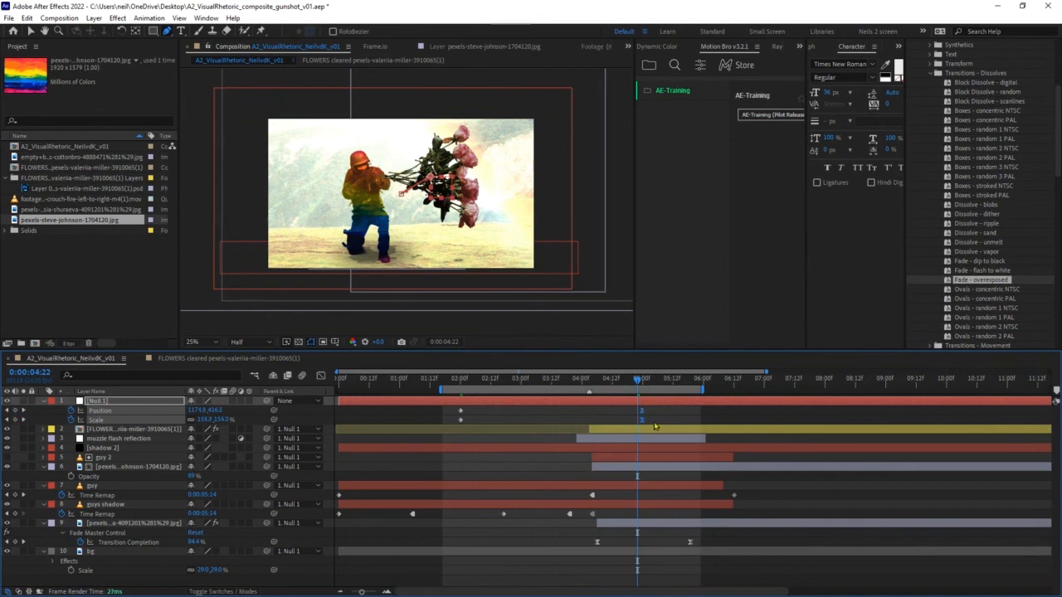
{"action": "left_click_drag", "start_coordinate": [452, 406], "coordinate": [471, 423]}
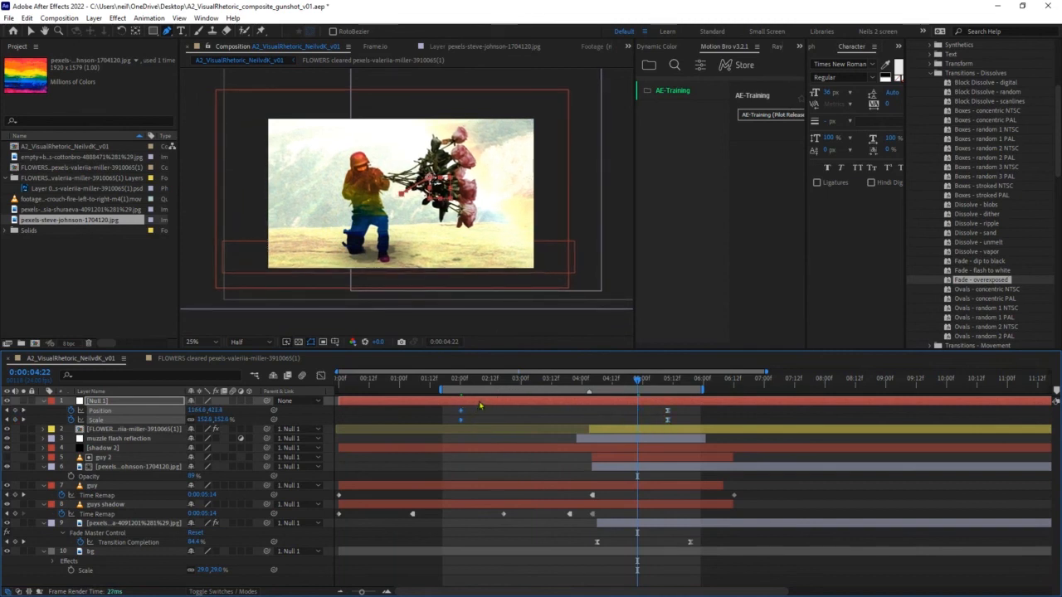
{"action": "key", "text": "F9"}
- Extend the work area back to the start of the composition and preview the null-driven move
{"action": "left_click_drag", "start_coordinate": [438, 390], "coordinate": [353, 386]}
{"action": "left_click", "coordinate": [343, 381]}
{"action": "key", "text": "space"}
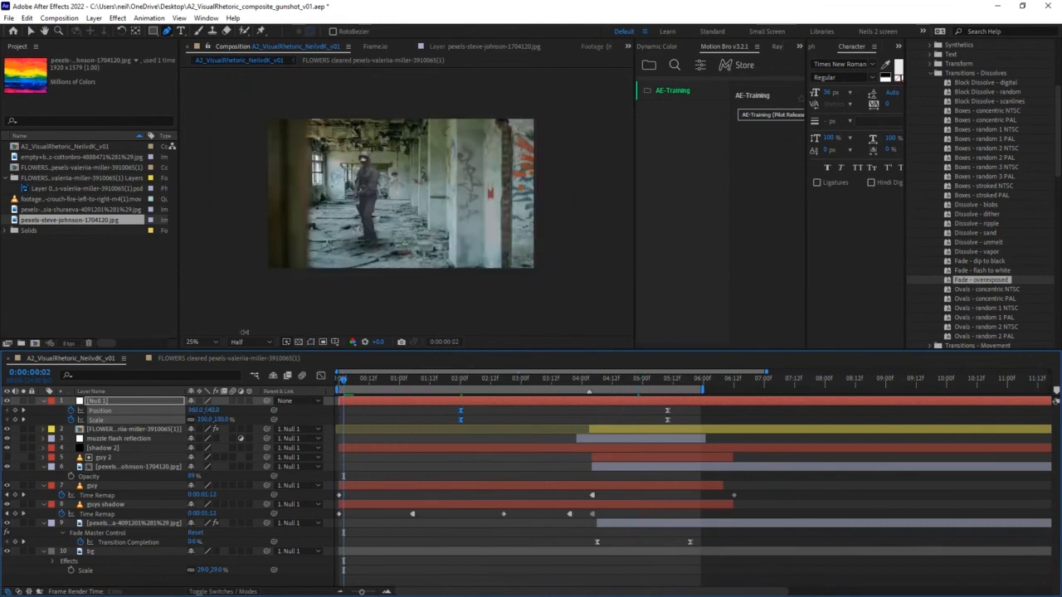
{"action": "scroll", "coordinate": [234, 322], "scroll_direction": "up", "scroll_amount": 2}
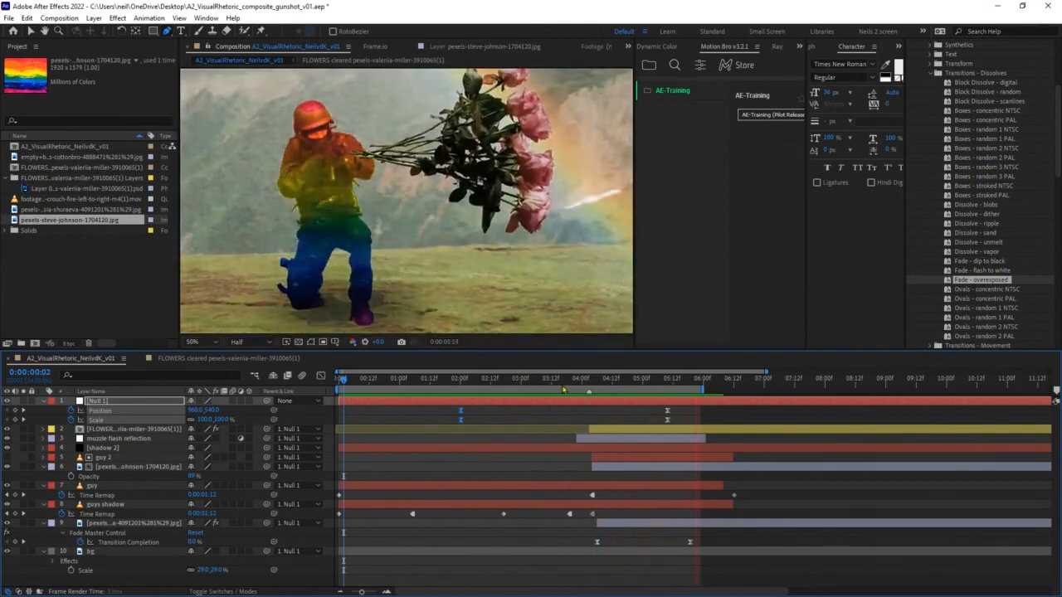
- At 0:00:05:10, set the null's Scale to 113% and its Position to 1038, 529
{"action": "left_click", "coordinate": [631, 383]}
{"action": "left_click_drag", "start_coordinate": [645, 388], "coordinate": [667, 389]}
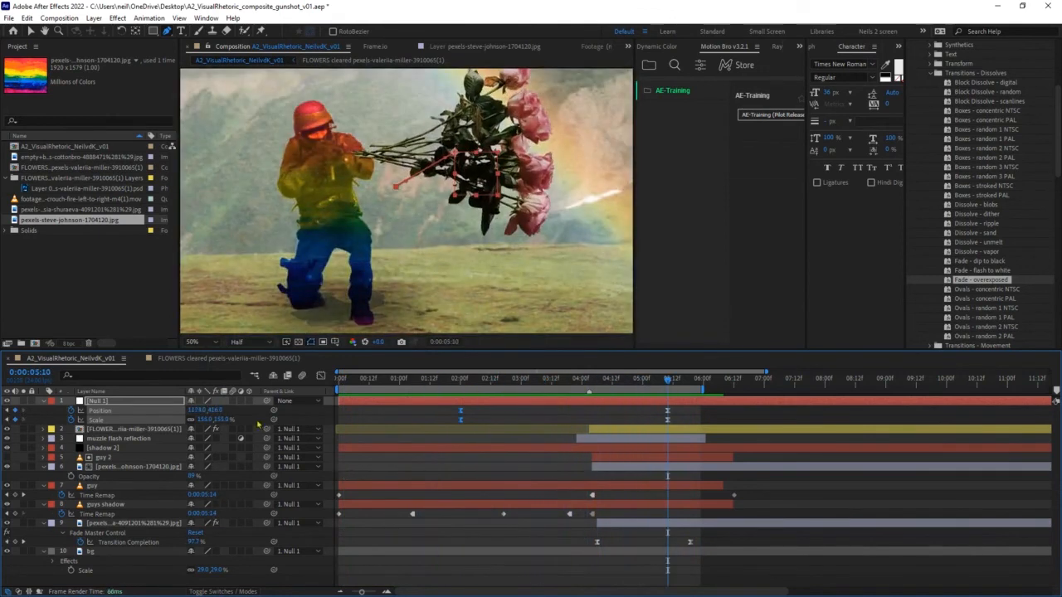
{"action": "mouse_move", "coordinate": [217, 419]}
{"action": "left_mouse_down"}
{"action": "mouse_move", "coordinate": [193, 425]}
{"action": "mouse_move", "coordinate": [256, 410]}
{"action": "mouse_move", "coordinate": [217, 413]}
{"action": "left_mouse_up"}
{"action": "left_click", "coordinate": [217, 420]}
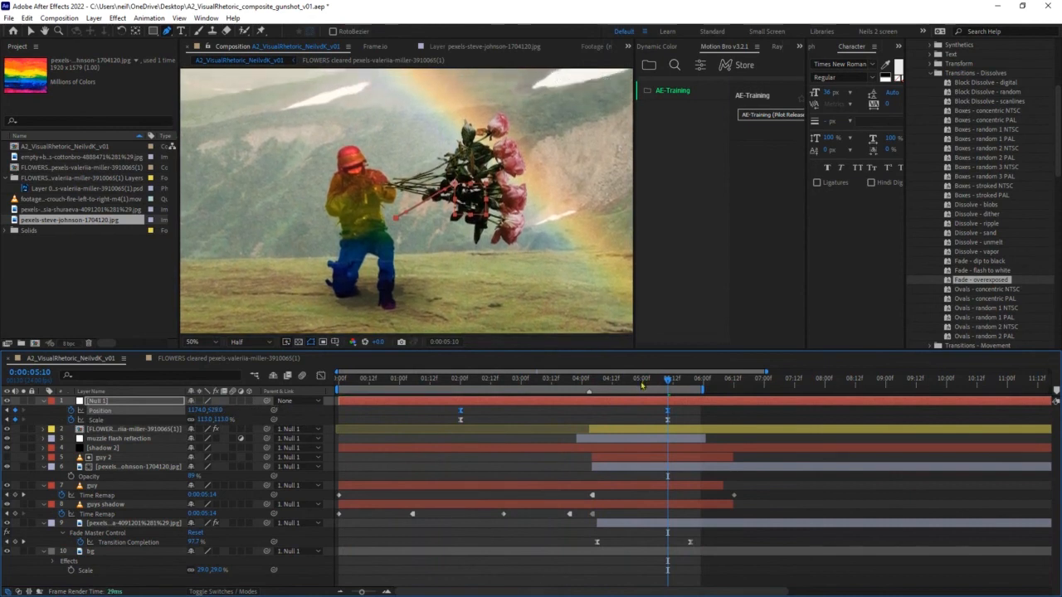
{"action": "left_click_drag", "start_coordinate": [641, 384], "coordinate": [549, 384]}
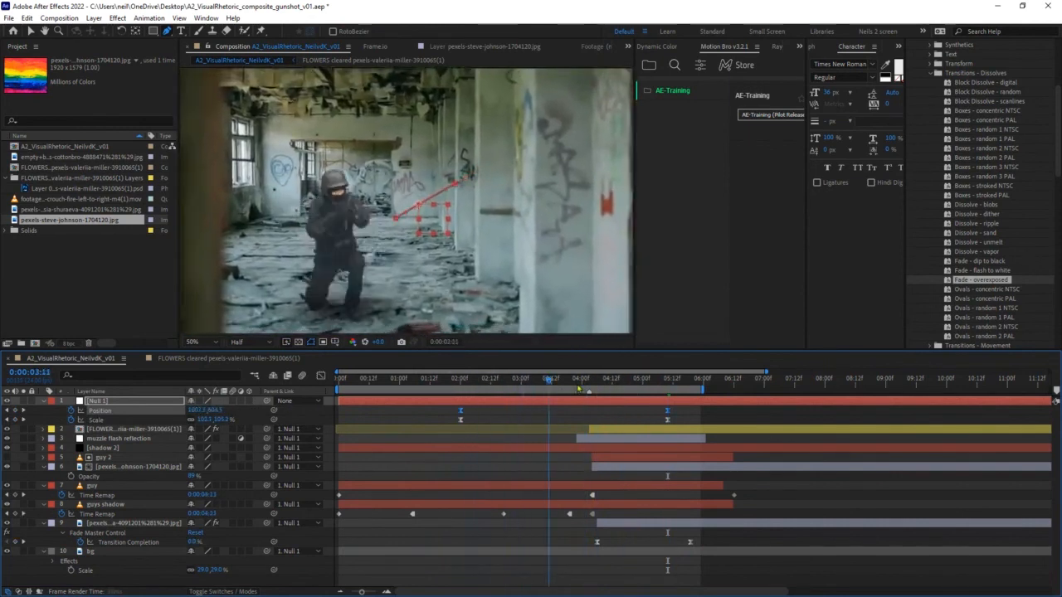
{"action": "left_click", "coordinate": [668, 386]}
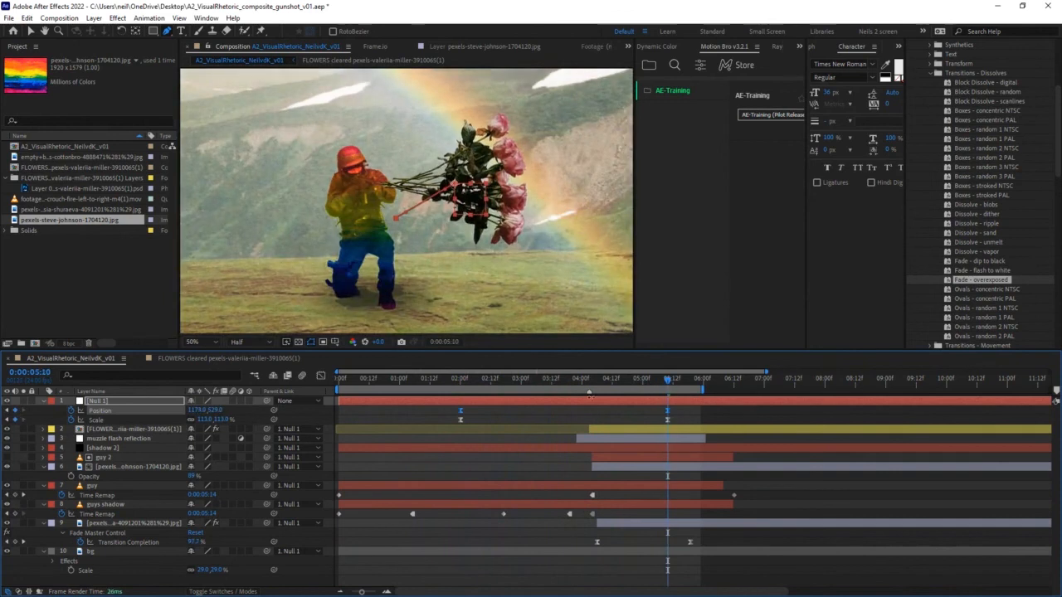
{"action": "left_click_drag", "start_coordinate": [214, 410], "coordinate": [236, 408]}
{"action": "left_click", "coordinate": [256, 415]}
{"action": "left_click_drag", "start_coordinate": [200, 411], "coordinate": [134, 421]}
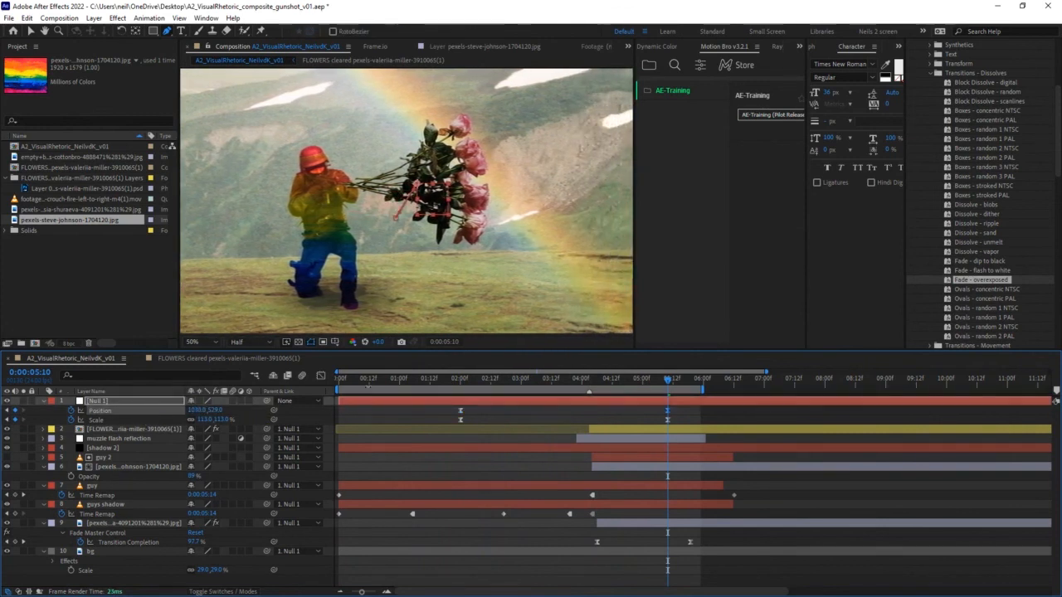
- Preview the adjusted push-in from 0:00:01:00 and check the soldier's framing at 0:00:03:16
{"action": "left_click_drag", "start_coordinate": [580, 387], "coordinate": [399, 387]}
{"action": "key", "text": "space"}
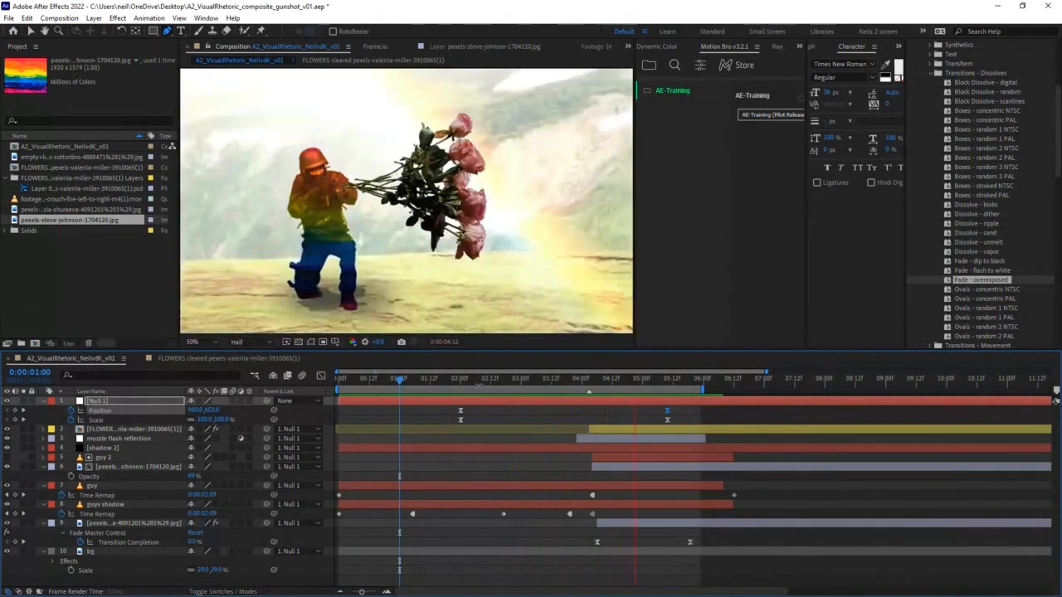
{"action": "left_click_drag", "start_coordinate": [503, 380], "coordinate": [560, 381]}
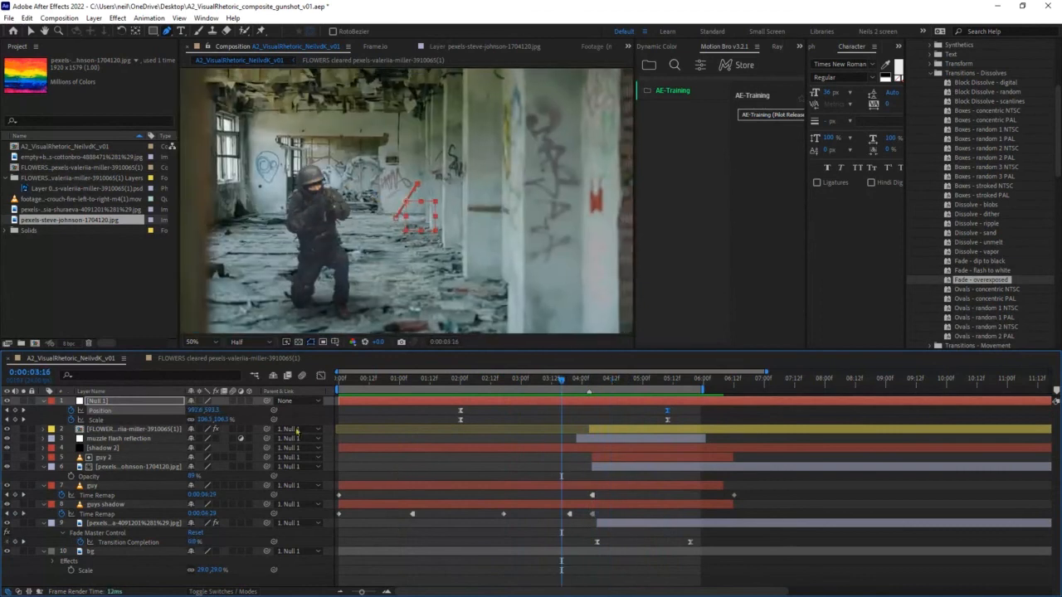
- Switch the effects back on for the guy 2, guy, guys shadow and bg layers
{"action": "key", "text": "ctrl+a"}
{"action": "left_click", "coordinate": [216, 440]}
{"action": "left_click", "coordinate": [169, 570]}
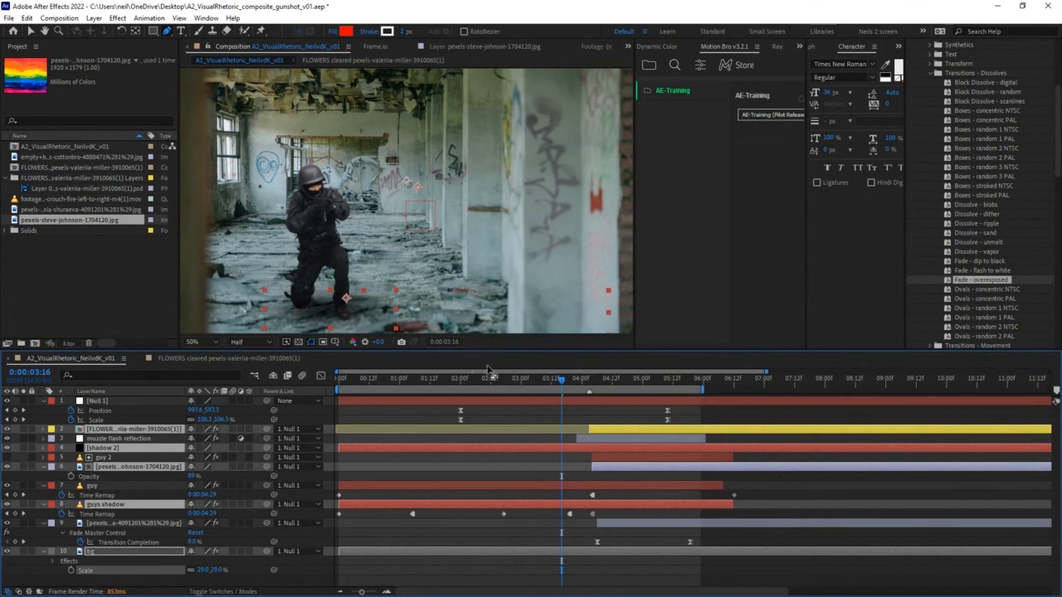
- Check the composite with its effects enabled at several times, from the opening frames to 0:00:05:12
{"action": "left_click_drag", "start_coordinate": [561, 379], "coordinate": [644, 379]}
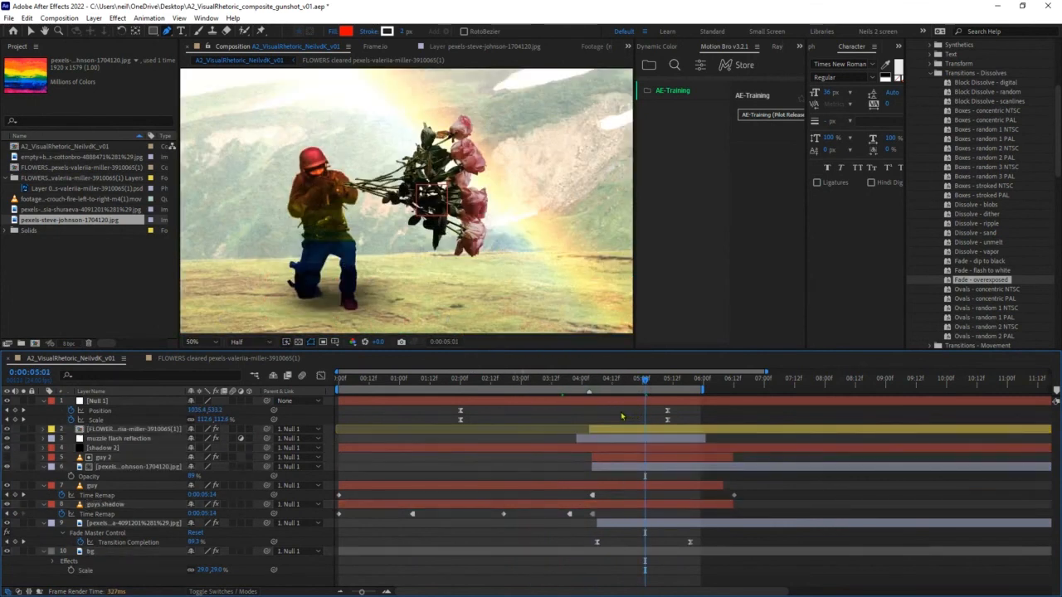
{"action": "left_click", "coordinate": [631, 381]}
{"action": "left_click", "coordinate": [650, 380]}
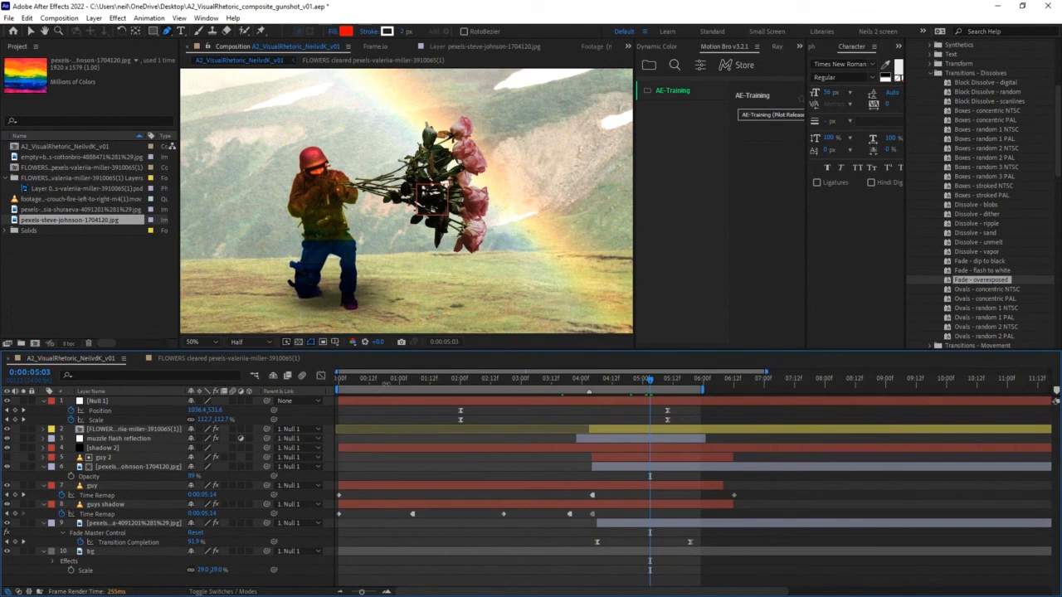
{"action": "left_click_drag", "start_coordinate": [378, 384], "coordinate": [361, 379]}
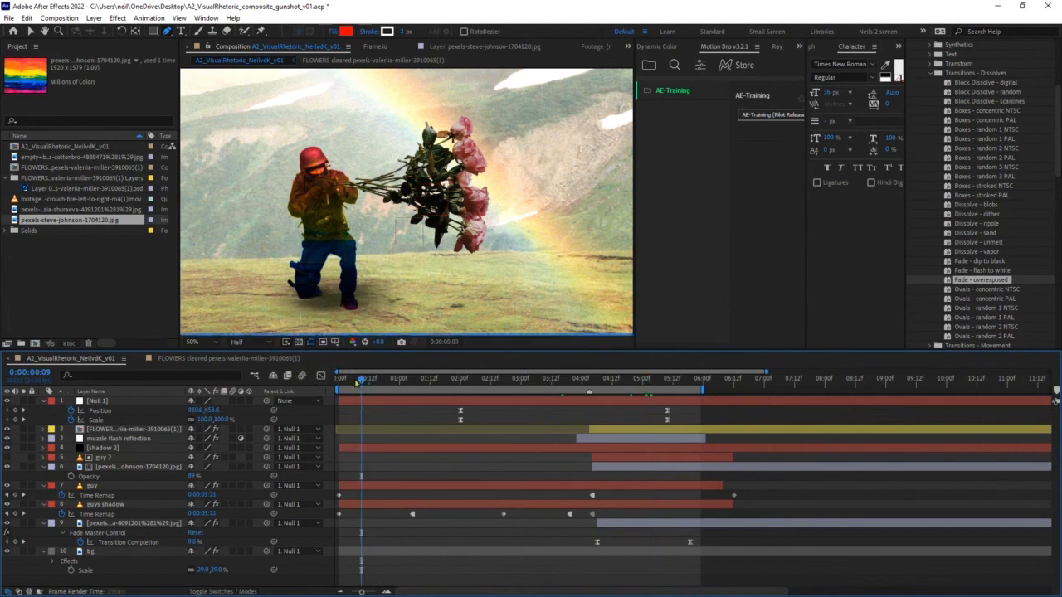
{"action": "left_click", "coordinate": [432, 379]}
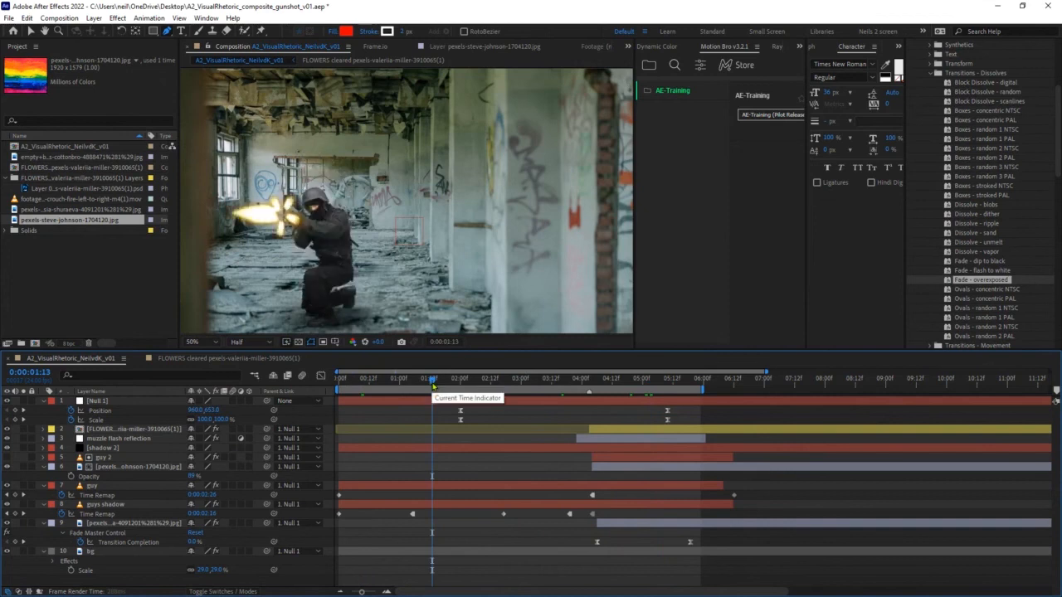
{"action": "left_click_drag", "start_coordinate": [433, 380], "coordinate": [606, 380]}
{"action": "scroll", "coordinate": [685, 383], "scroll_direction": "right", "scroll_amount": 2}
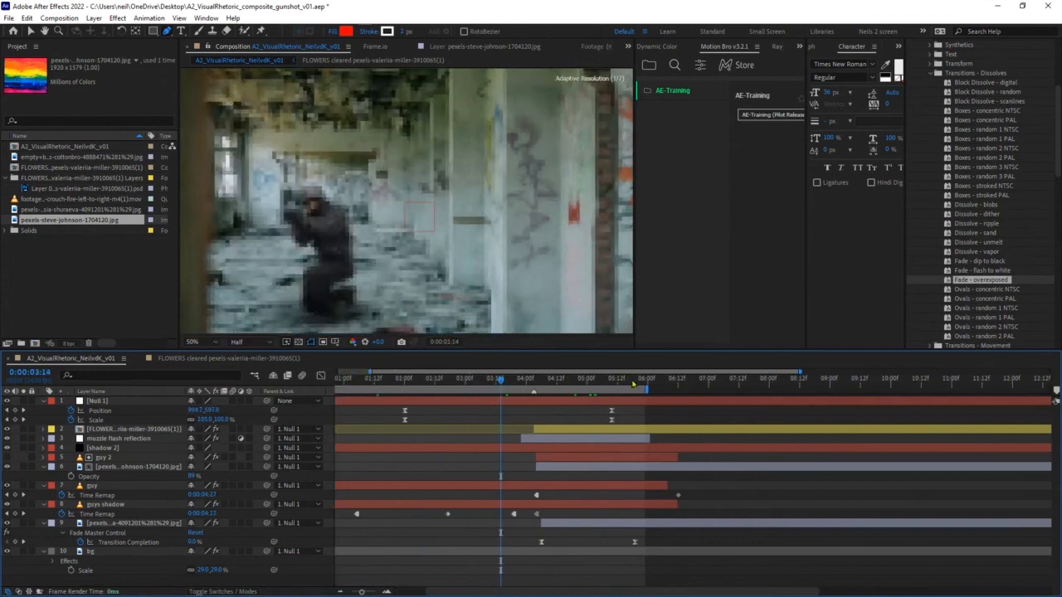
{"action": "left_click", "coordinate": [618, 380]}
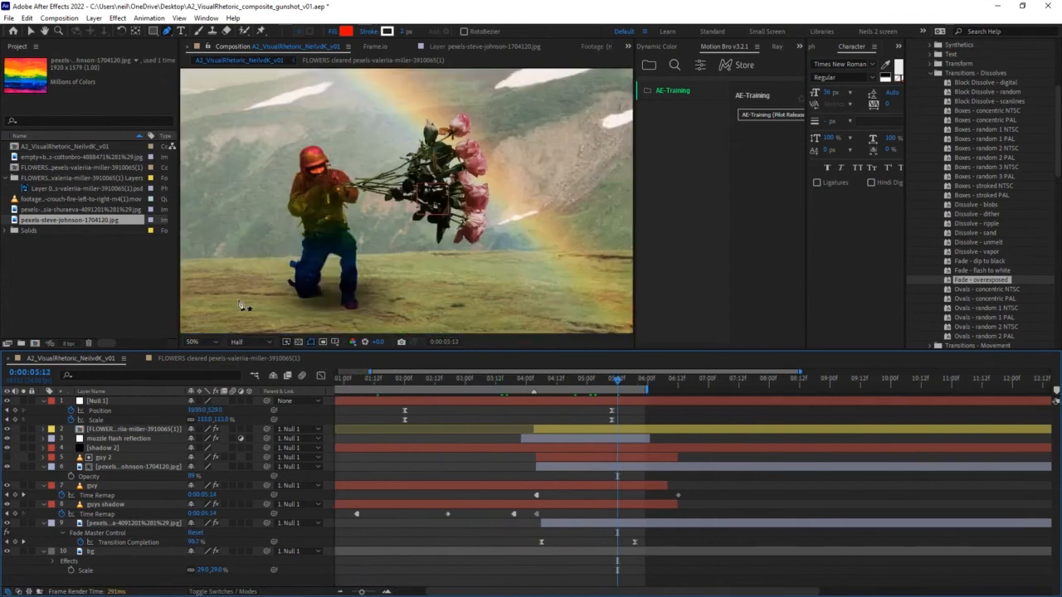
- Save the project and extend the end of the work area to about 7.5 seconds
{"action": "key", "text": "comma"}
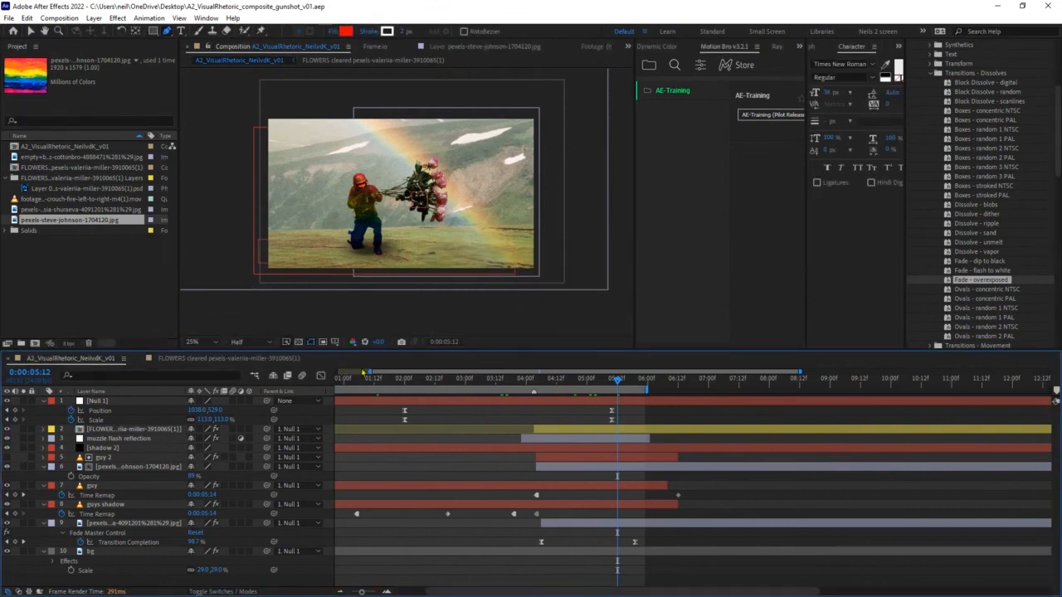
{"action": "left_click_drag", "start_coordinate": [370, 372], "coordinate": [324, 378]}
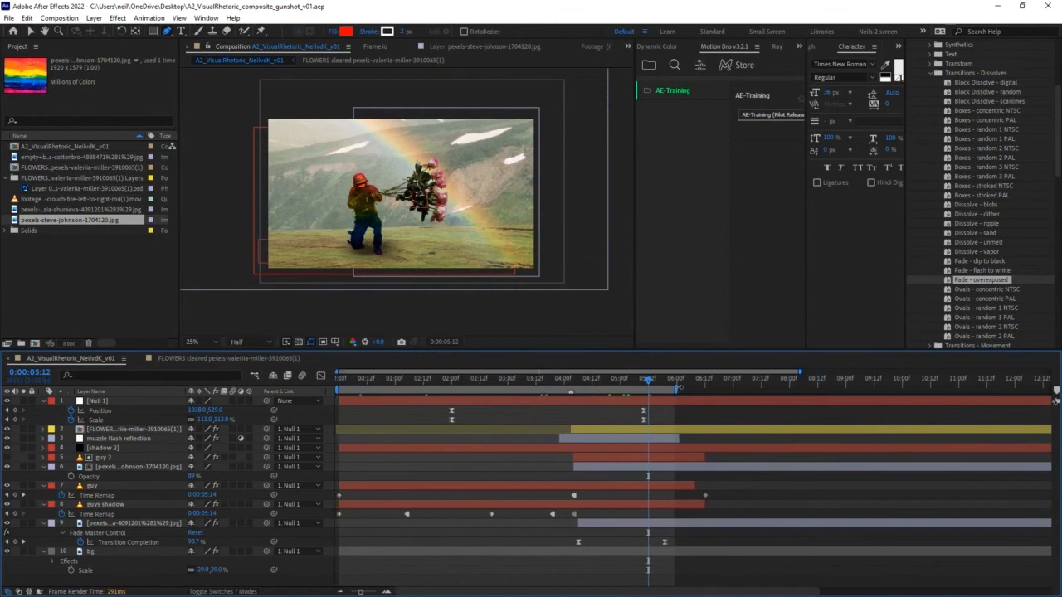
{"action": "mouse_move", "coordinate": [652, 383]}
{"action": "left_mouse_down"}
{"action": "mouse_move", "coordinate": [643, 386]}
{"action": "mouse_move", "coordinate": [669, 379]}
{"action": "left_mouse_up"}
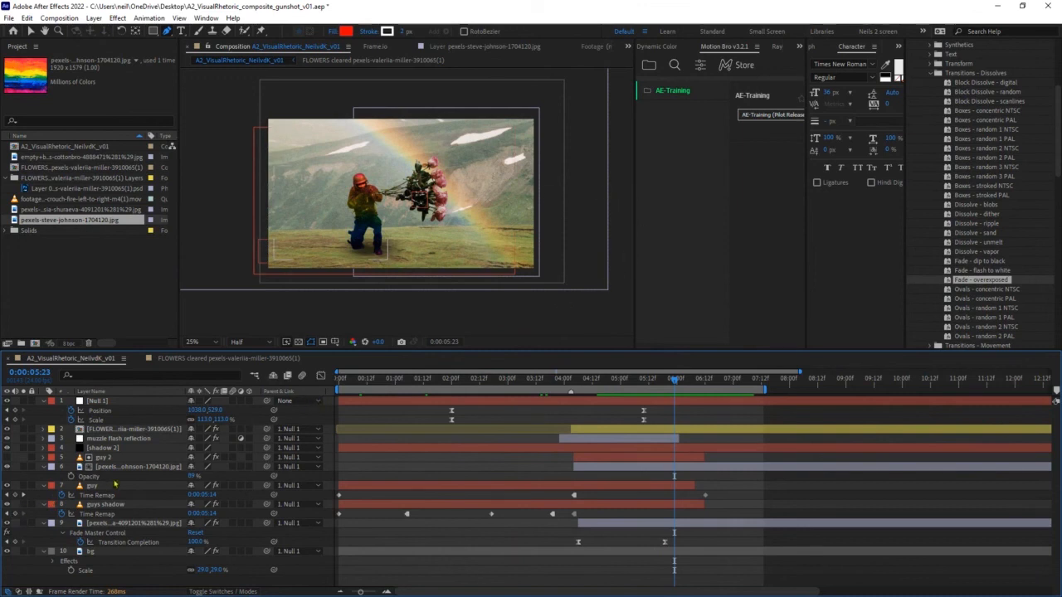
- Examine the rainbow-coloured soldier up close at 0:00:05:23
{"action": "key", "text": "h"}
{"action": "left_click_drag", "start_coordinate": [431, 253], "coordinate": [591, 247]}
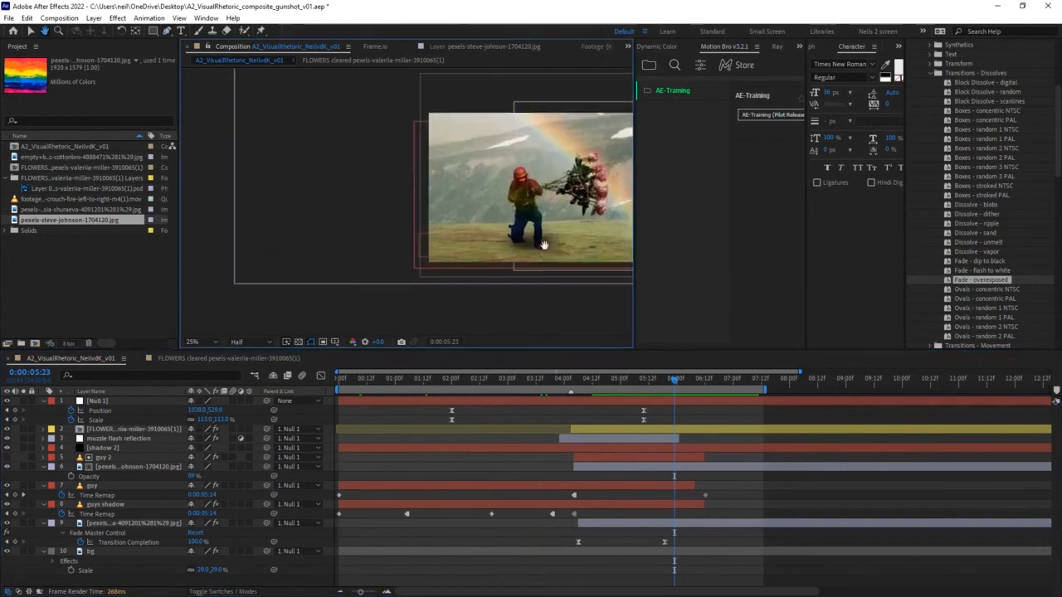
{"action": "mouse_move", "coordinate": [514, 246]}
{"action": "left_mouse_down"}
{"action": "mouse_move", "coordinate": [360, 233]}
{"action": "mouse_move", "coordinate": [456, 237]}
{"action": "left_mouse_up"}
{"action": "scroll", "coordinate": [452, 243], "scroll_direction": "up", "scroll_amount": 2}
{"action": "key", "text": "g"}
{"action": "scroll", "coordinate": [360, 233], "scroll_direction": "up", "scroll_amount": 1}
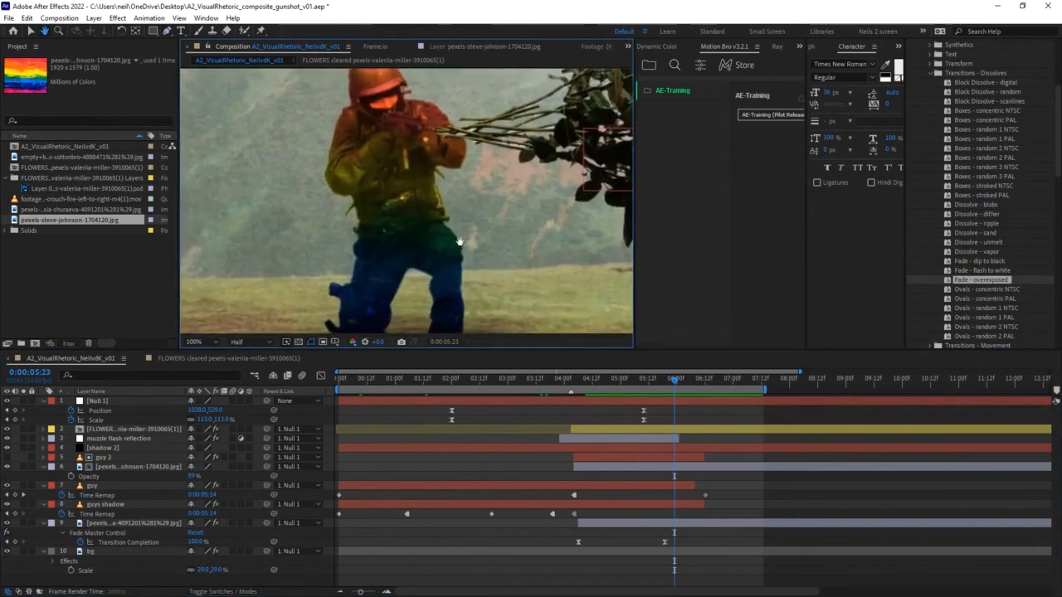
{"action": "key", "text": "comma"}
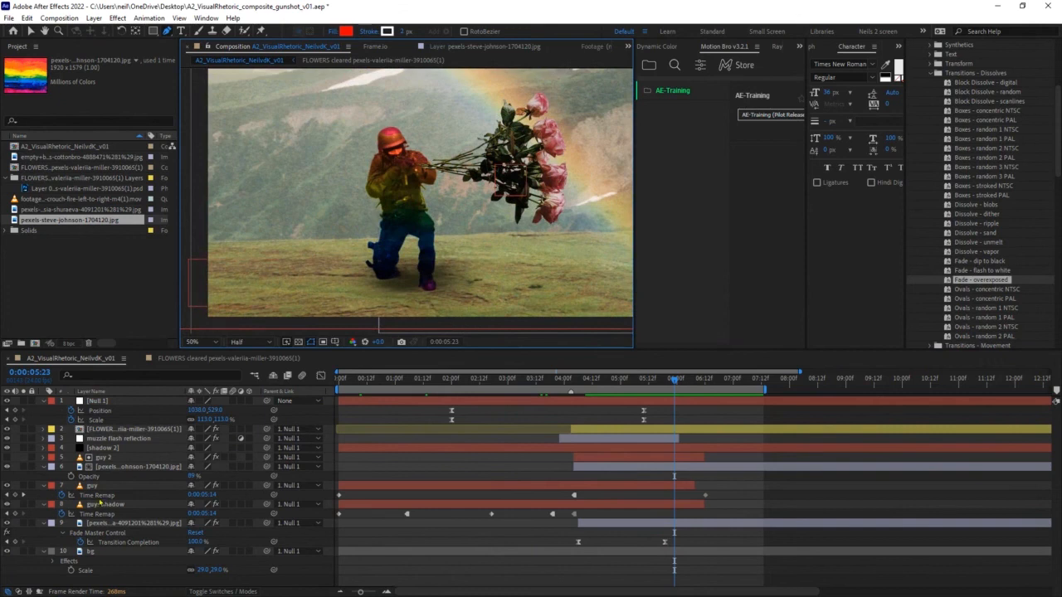
- Set the rainbow painting layer's blending mode to Normal and check how it covers the soldier between 0:00:04:13 and 0:00:04:19
{"action": "left_click", "coordinate": [117, 524]}
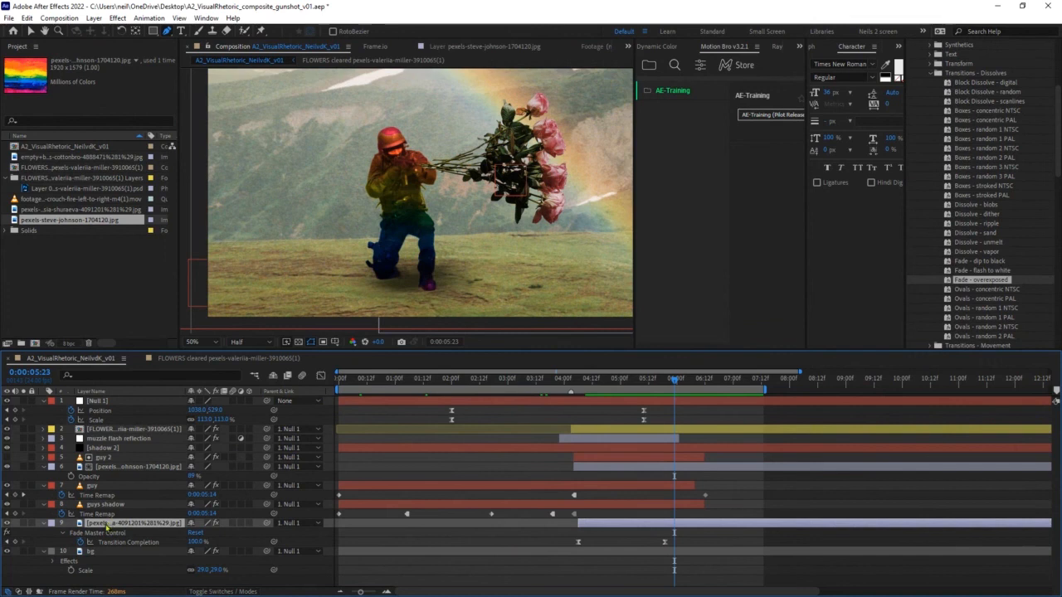
{"action": "mouse_move", "coordinate": [610, 383]}
{"action": "left_mouse_down"}
{"action": "mouse_move", "coordinate": [581, 384]}
{"action": "mouse_move", "coordinate": [610, 387]}
{"action": "left_mouse_up"}
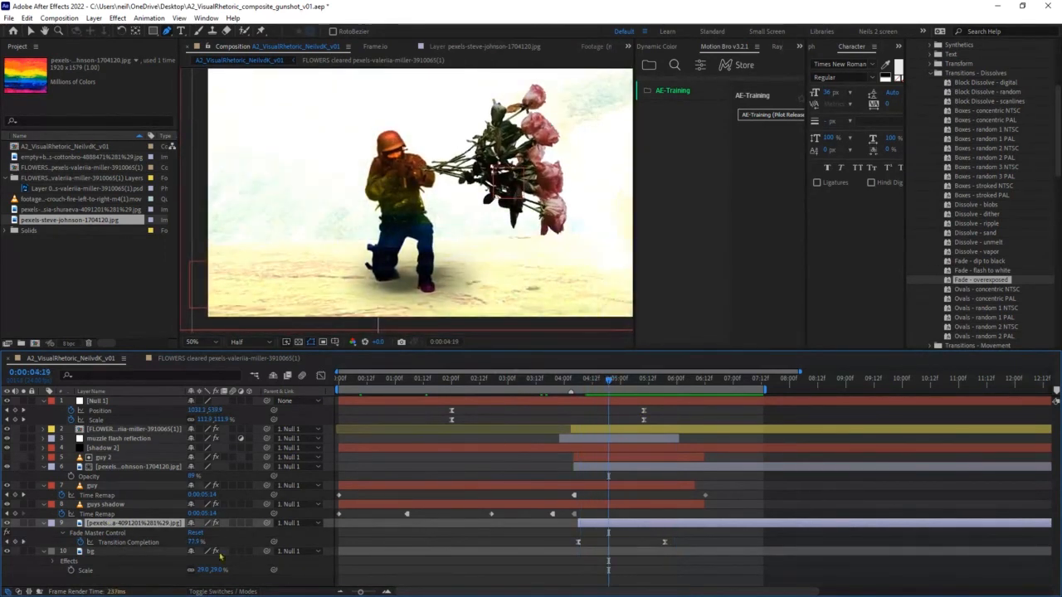
{"action": "left_click", "coordinate": [218, 588]}
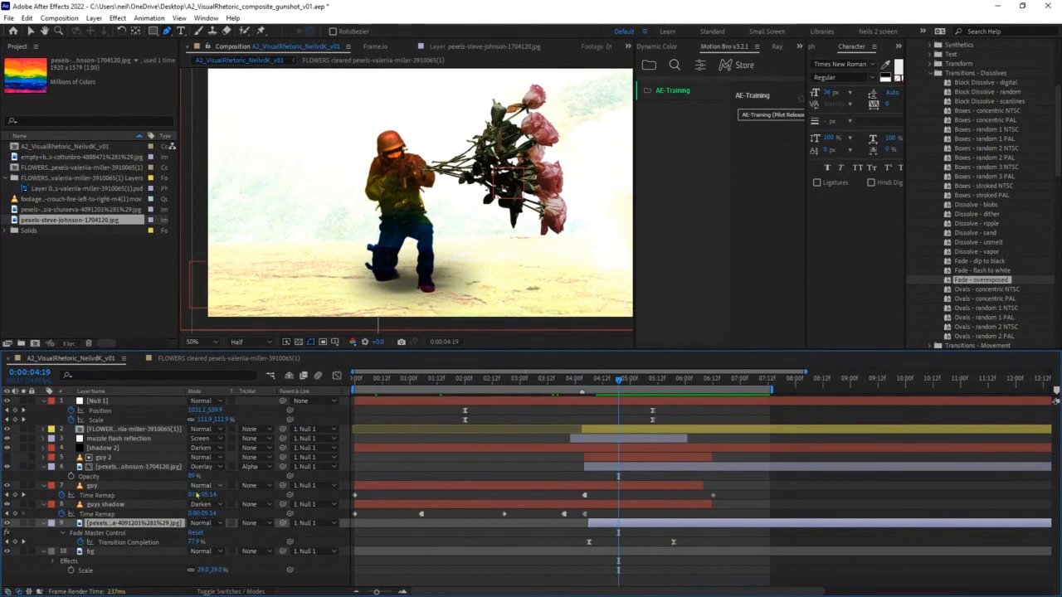
{"action": "left_click", "coordinate": [116, 467]}
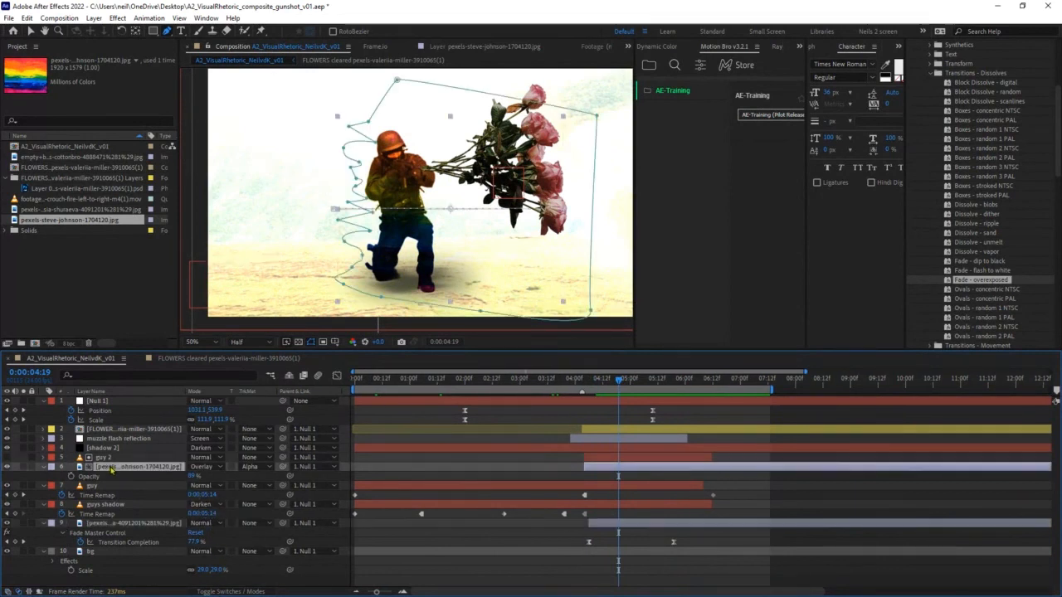
{"action": "left_click", "coordinate": [202, 467]}
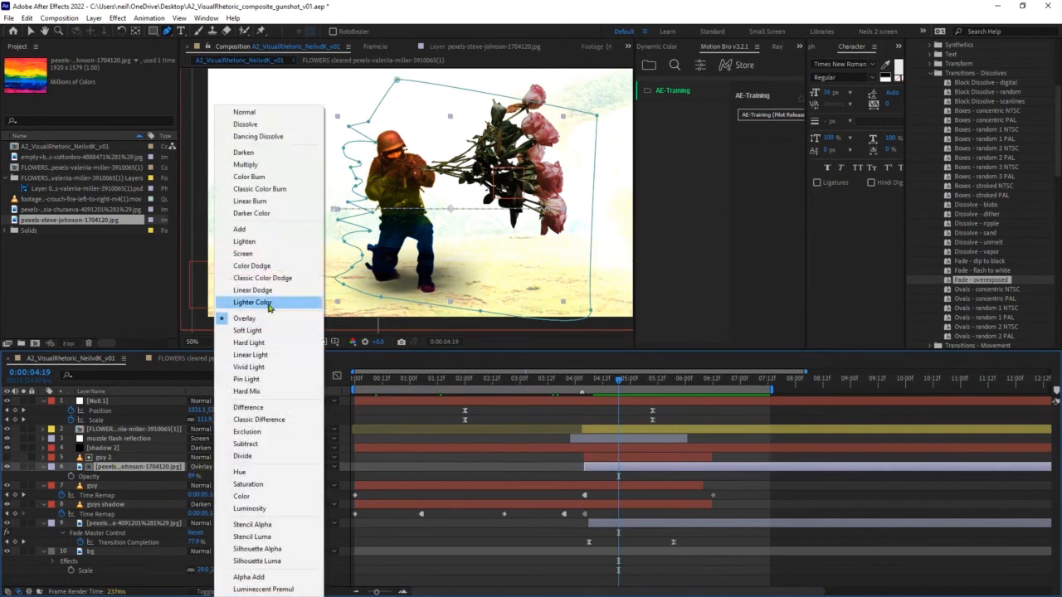
{"action": "left_click", "coordinate": [257, 114]}
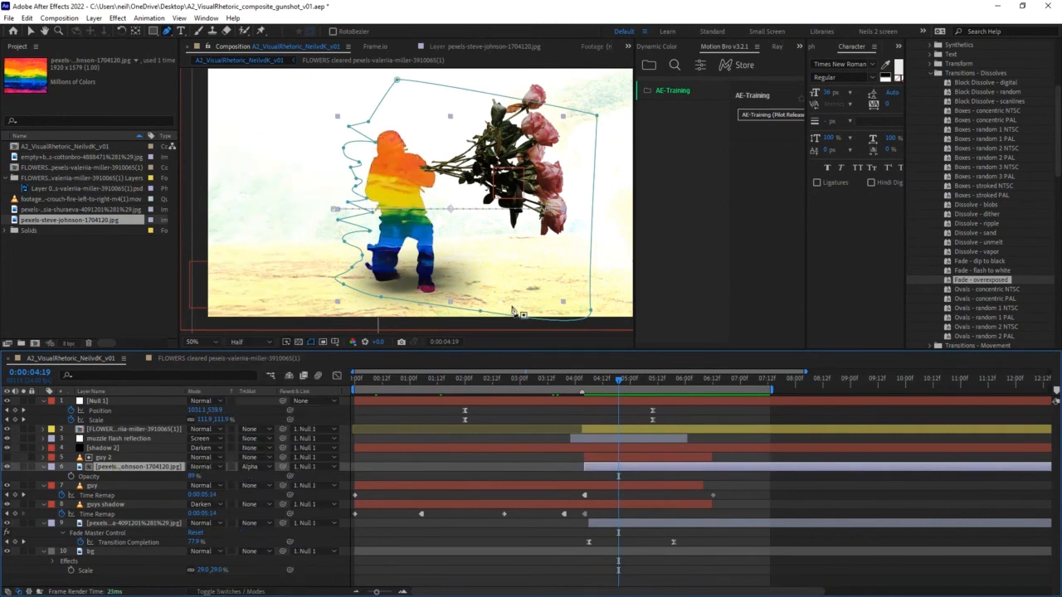
{"action": "left_click_drag", "start_coordinate": [618, 382], "coordinate": [604, 384]}
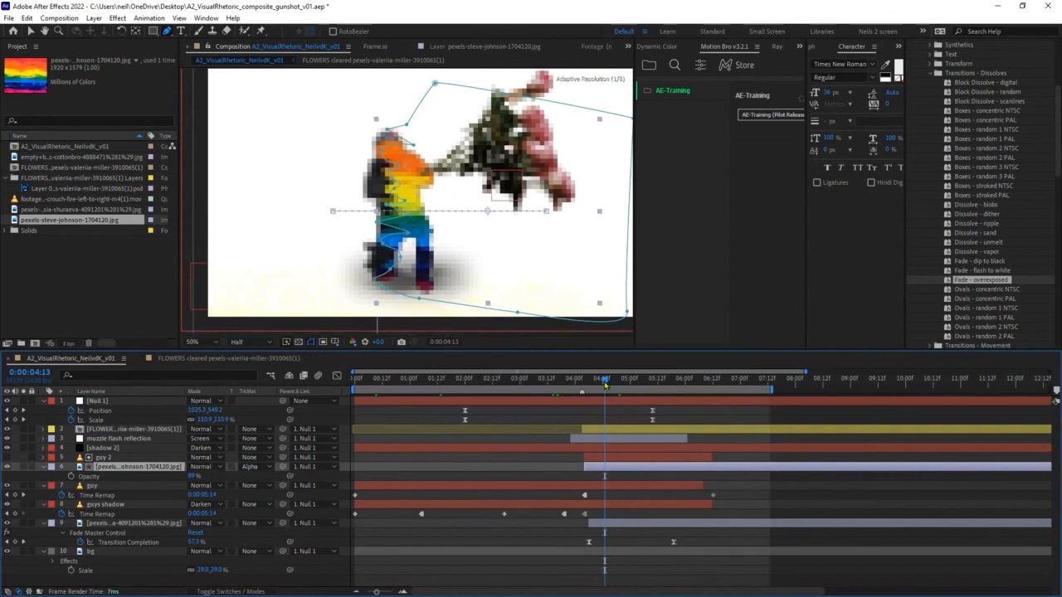
- Apply the Displacement Map effect to the rainbow painting layer
{"action": "left_click", "coordinate": [311, 343]}
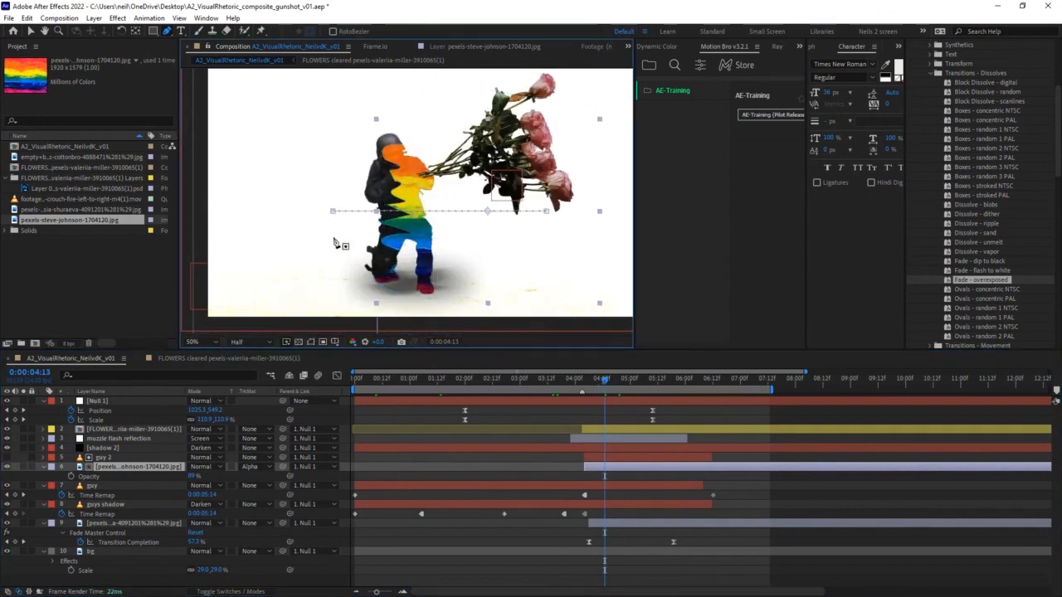
{"action": "scroll", "coordinate": [336, 243], "scroll_direction": "up", "scroll_amount": 2}
{"action": "left_click_drag", "start_coordinate": [351, 253], "coordinate": [407, 199]}
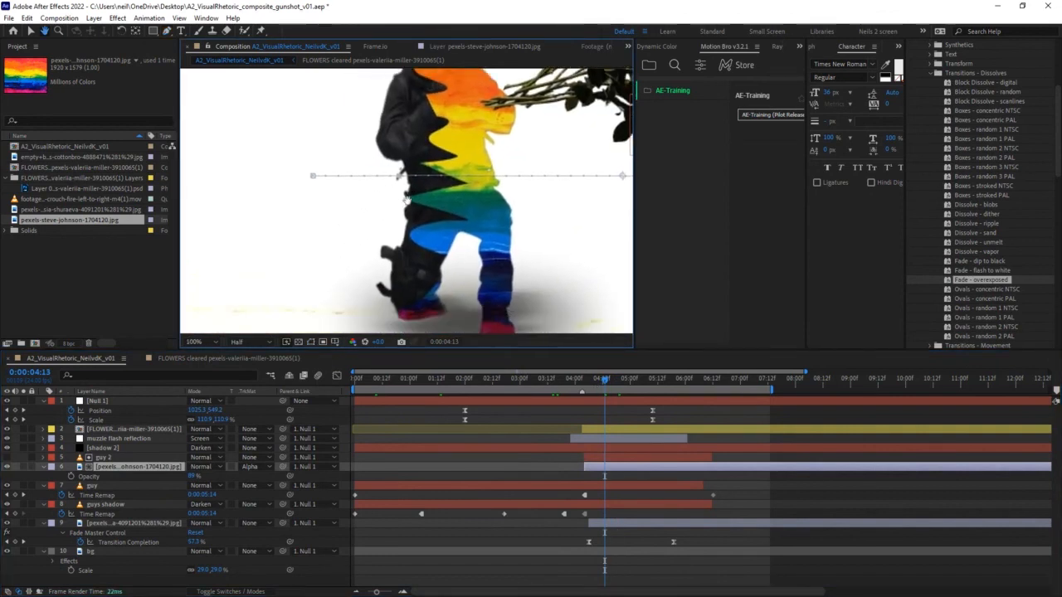
{"action": "key", "text": "g"}
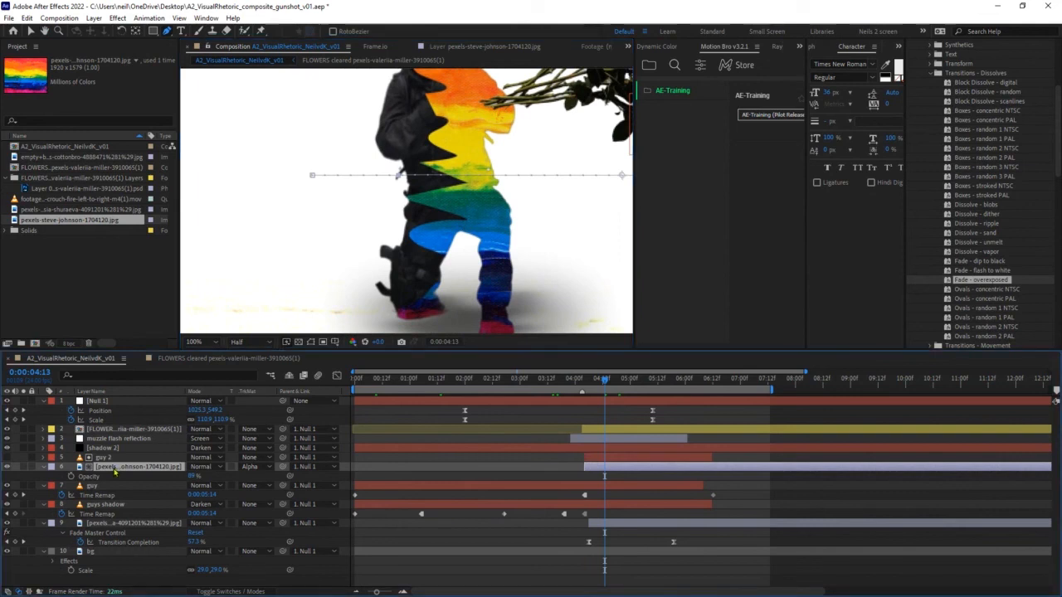
{"action": "left_click", "coordinate": [119, 18]}
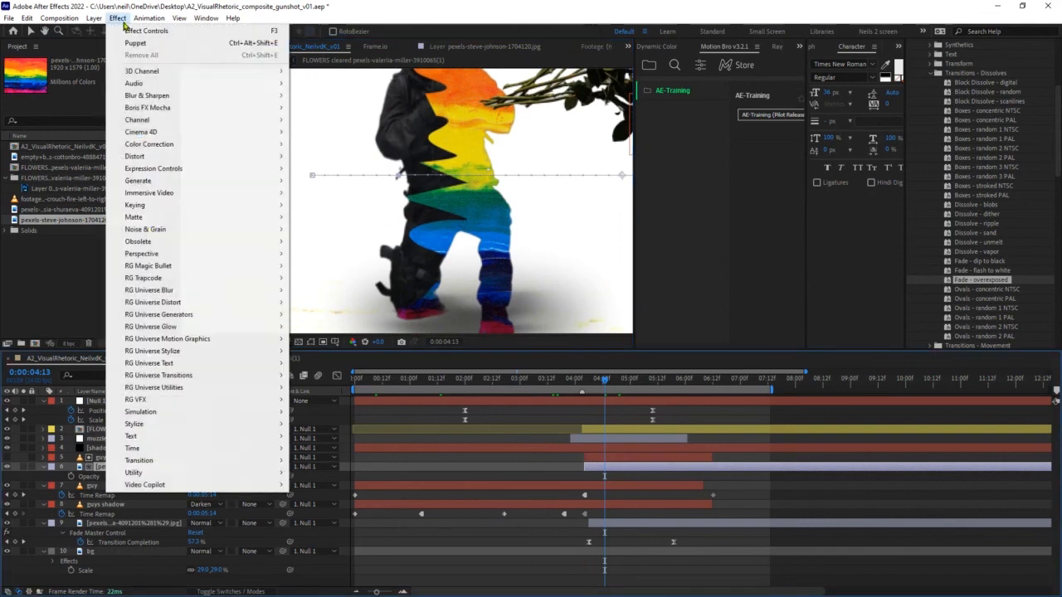
{"action": "mouse_move", "coordinate": [174, 162]}
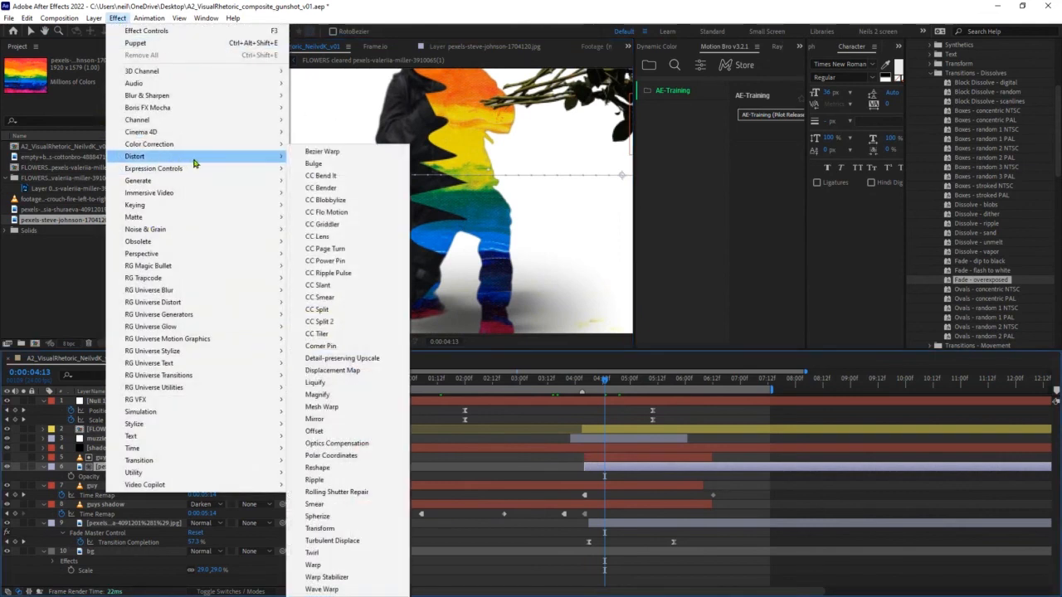
{"action": "left_click", "coordinate": [378, 378]}
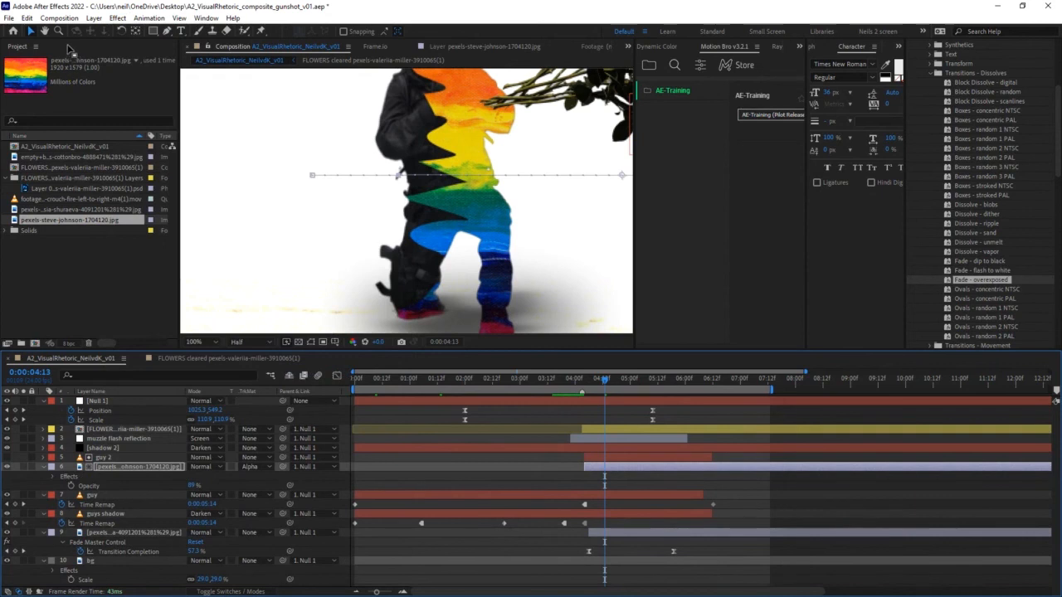
- Open the Displacement Map settings of the rainbow painting layer and set the displacement map layer to 7. guy
{"action": "left_click", "coordinate": [77, 477]}
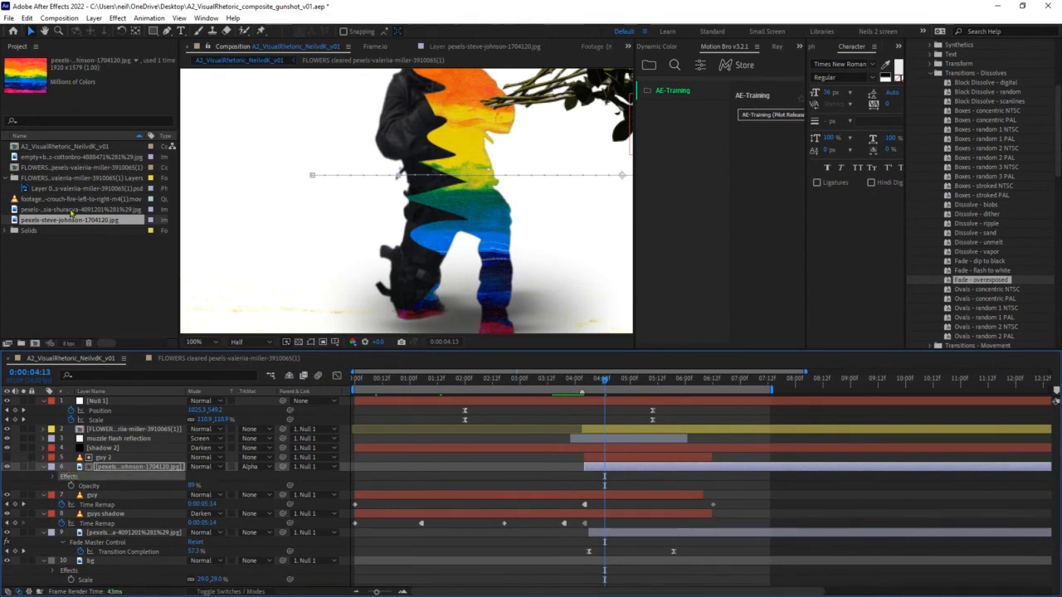
{"action": "left_click", "coordinate": [53, 479]}
{"action": "double_click", "coordinate": [82, 487]}
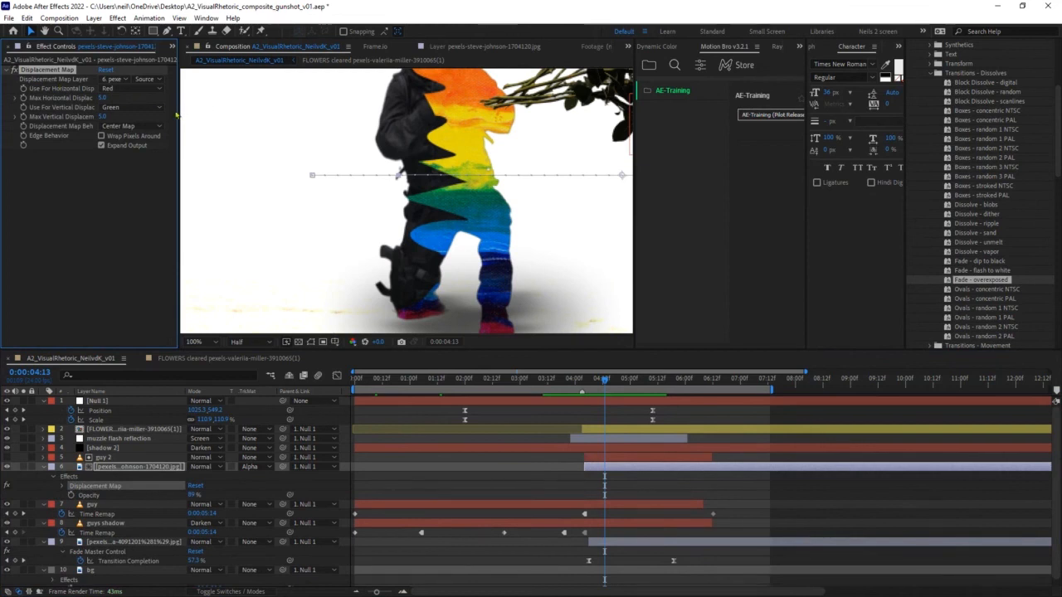
{"action": "left_click_drag", "start_coordinate": [178, 110], "coordinate": [228, 114]}
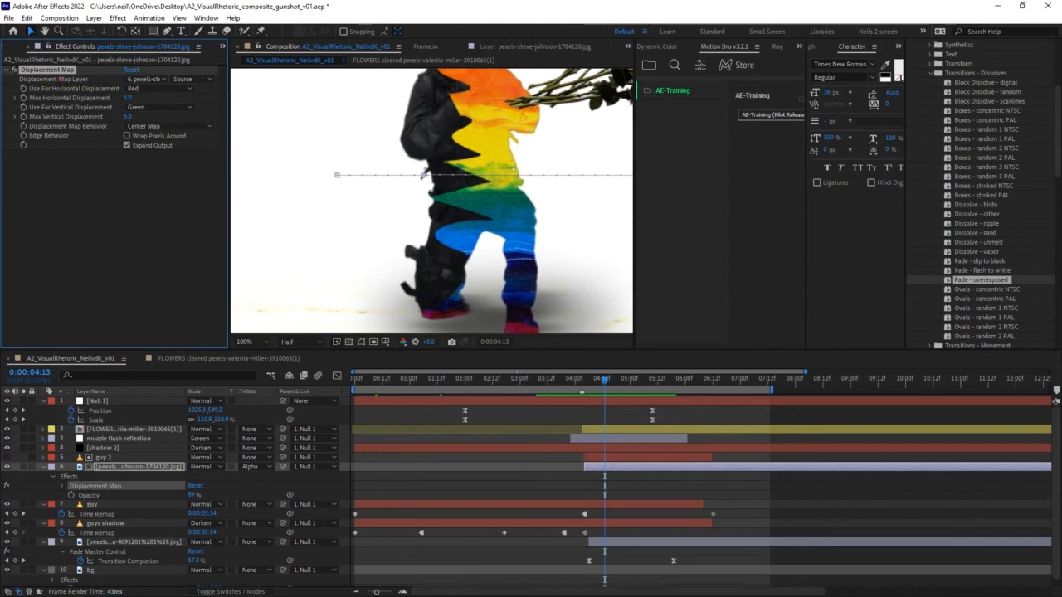
{"action": "left_click_drag", "start_coordinate": [101, 74], "coordinate": [109, 77]}
{"action": "key", "text": "Escape"}
{"action": "left_click", "coordinate": [141, 80]}
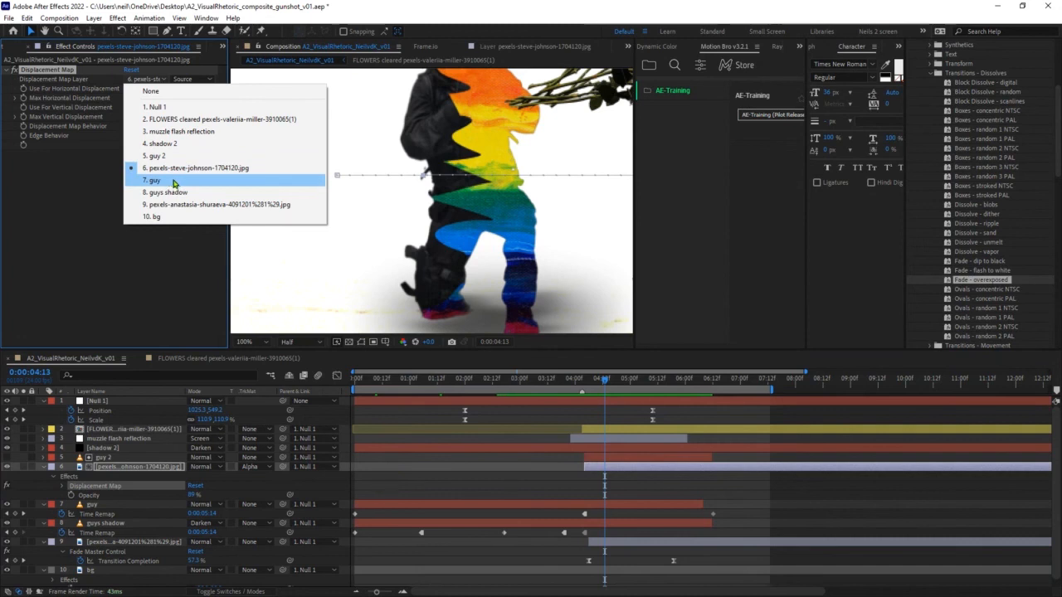
{"action": "left_click", "coordinate": [175, 182]}
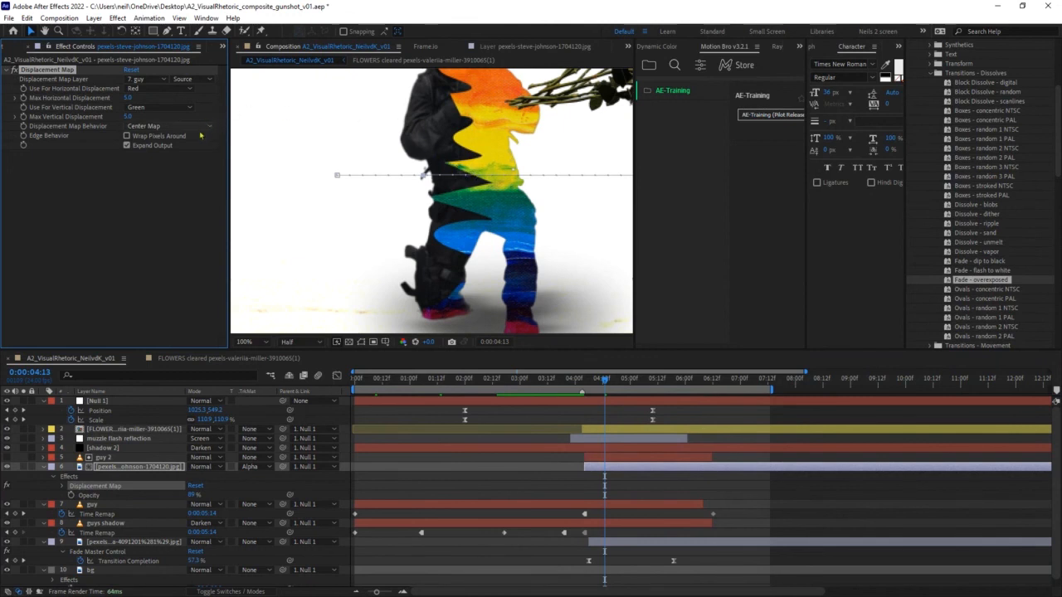
- Enlarge the composition view and examine the rainbow overlay on the soldier up close at 0:00:04:13
{"action": "scroll", "coordinate": [434, 154], "scroll_direction": "down", "scroll_amount": 1}
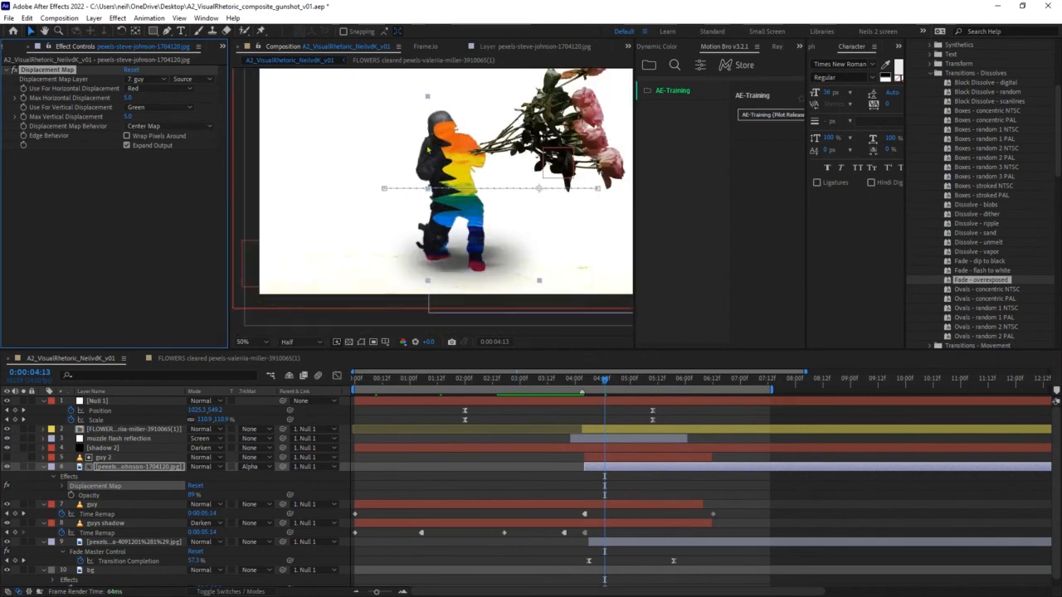
{"action": "scroll", "coordinate": [415, 149], "scroll_direction": "up", "scroll_amount": 1}
{"action": "scroll", "coordinate": [414, 149], "scroll_direction": "down", "scroll_amount": 1}
{"action": "key", "text": "space"}
{"action": "scroll", "coordinate": [356, 168], "scroll_direction": "up", "scroll_amount": 1}
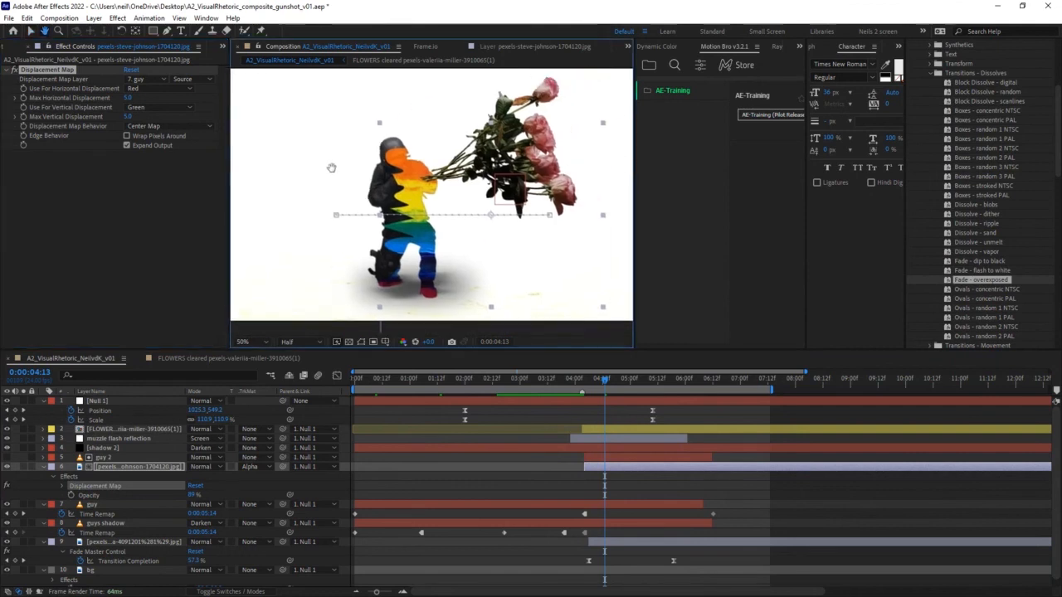
{"action": "scroll", "coordinate": [352, 162], "scroll_direction": "up", "scroll_amount": 1}
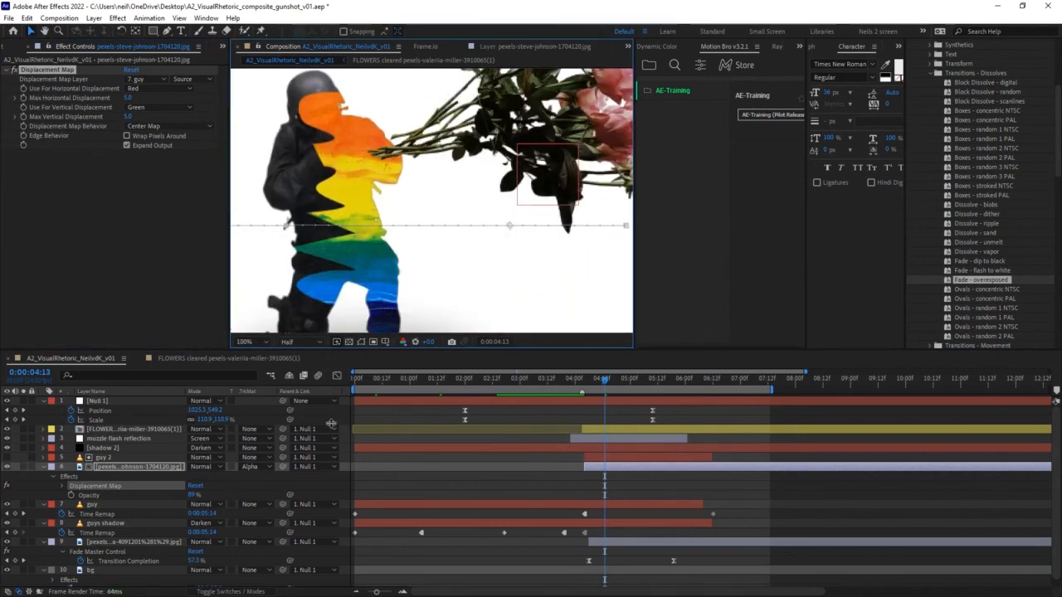
{"action": "left_click_drag", "start_coordinate": [326, 350], "coordinate": [326, 439]}
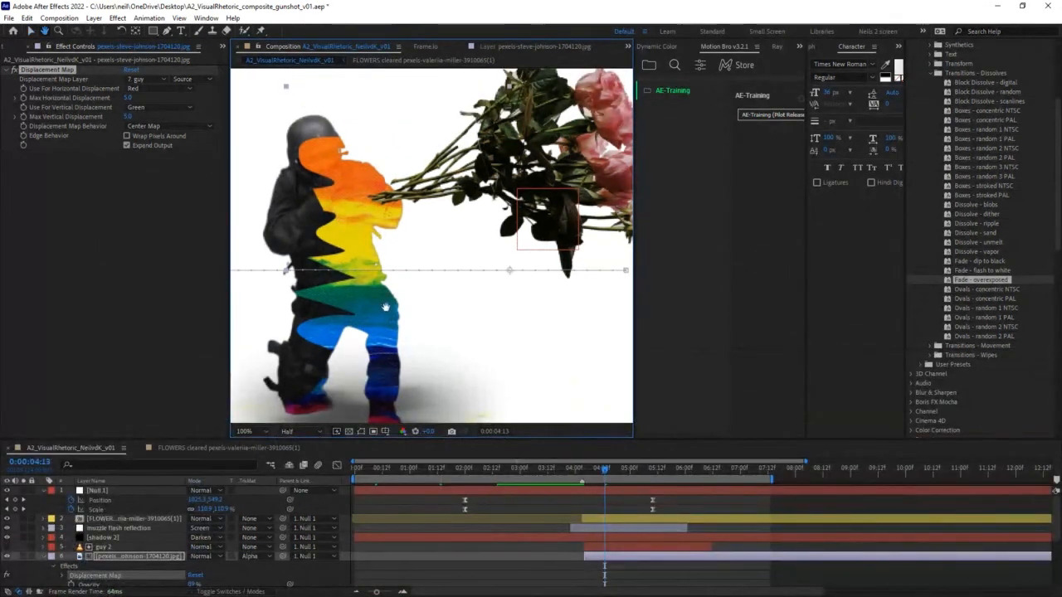
{"action": "left_click_drag", "start_coordinate": [379, 308], "coordinate": [462, 277]}
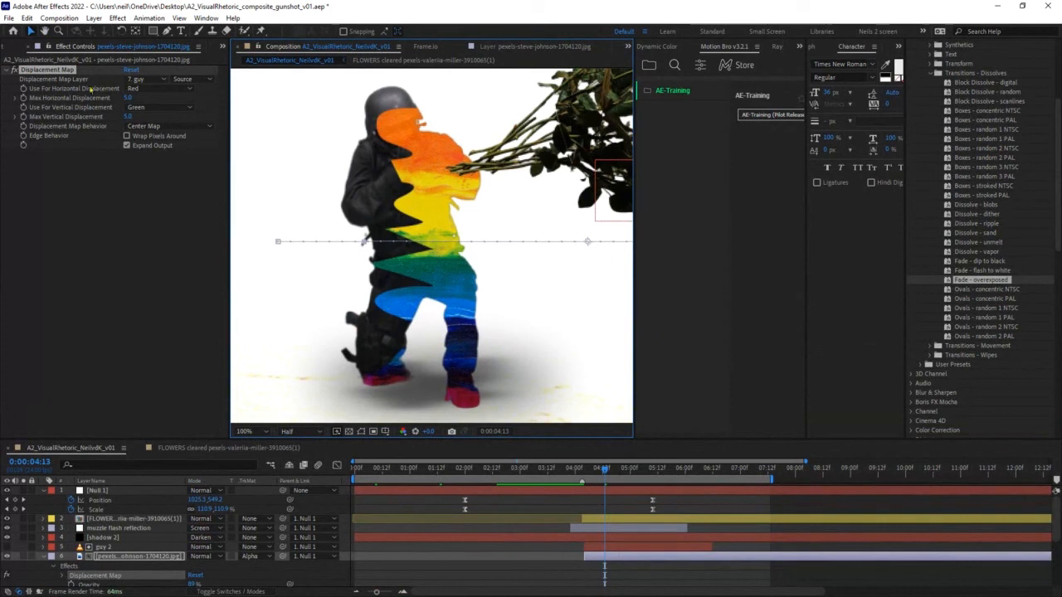
- Use Luminance for horizontal and vertical displacement, with maximum displacements of 40 horizontally and 38 vertically
{"action": "left_click", "coordinate": [155, 89]}
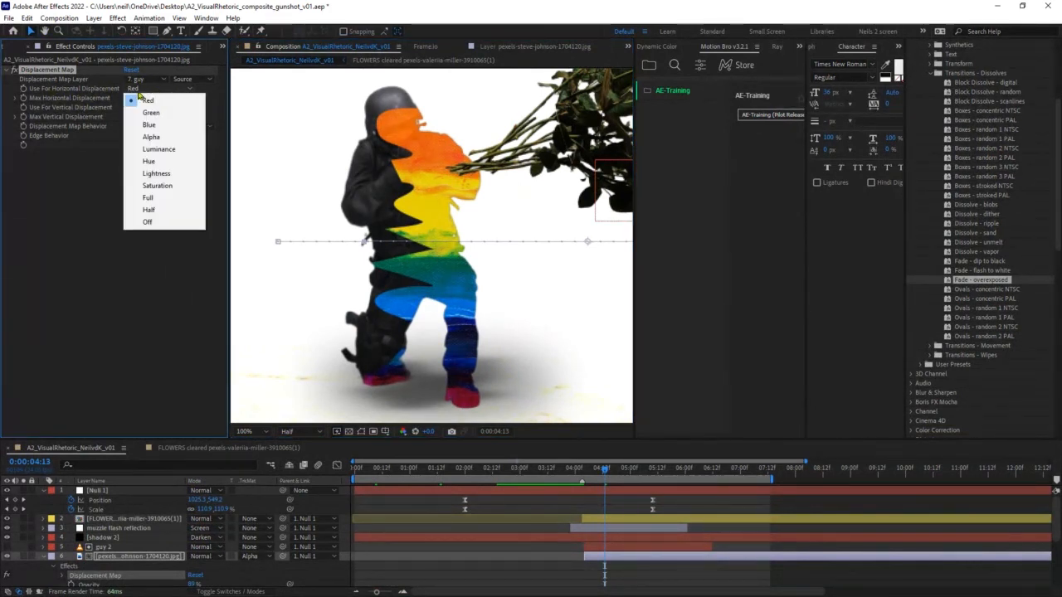
{"action": "left_click", "coordinate": [175, 152]}
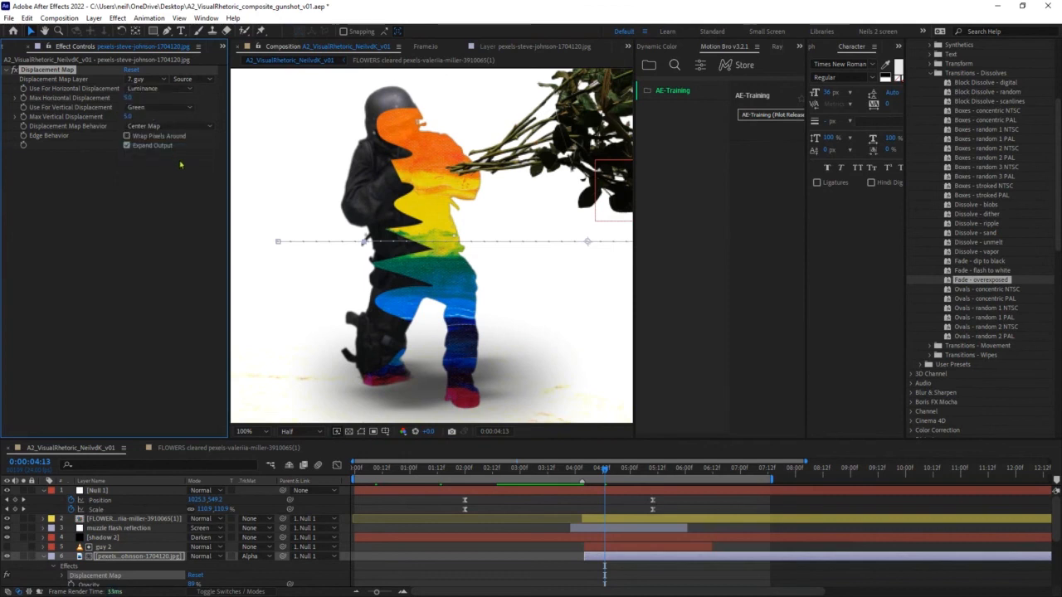
{"action": "left_click", "coordinate": [165, 109]}
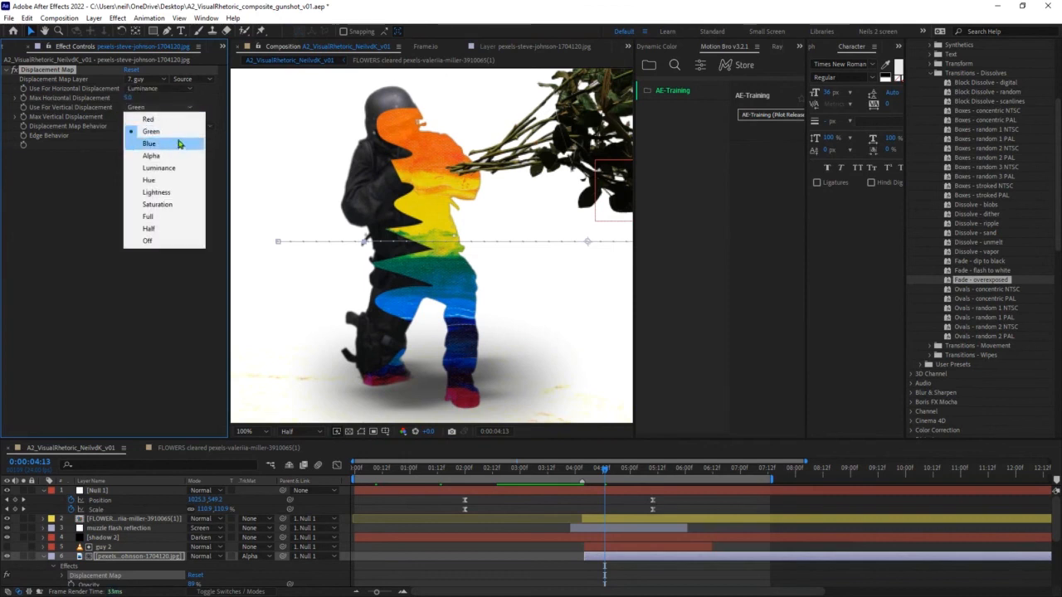
{"action": "left_click", "coordinate": [170, 169]}
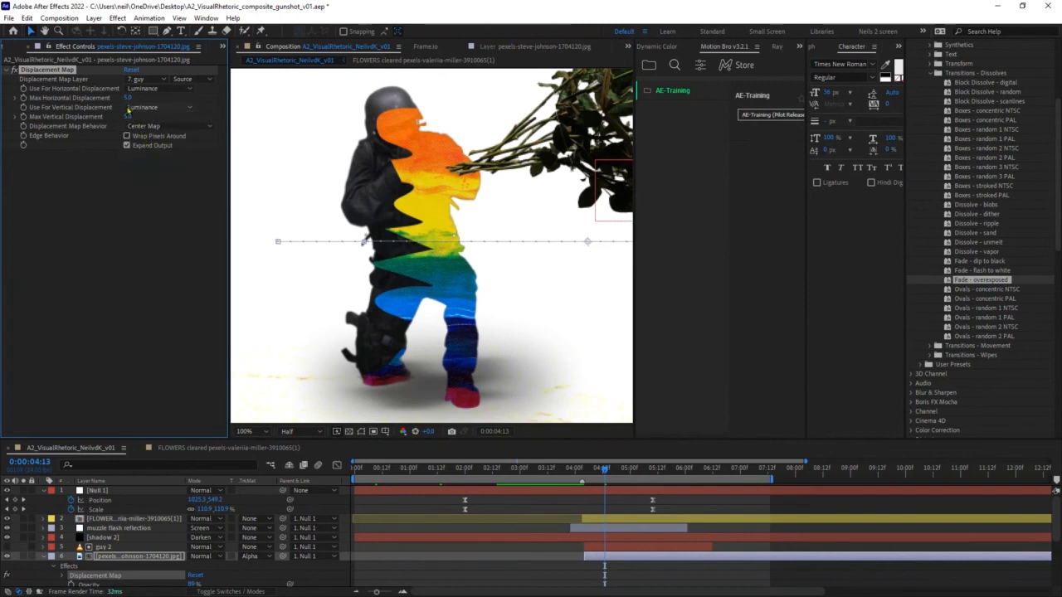
{"action": "left_click_drag", "start_coordinate": [128, 98], "coordinate": [142, 117]}
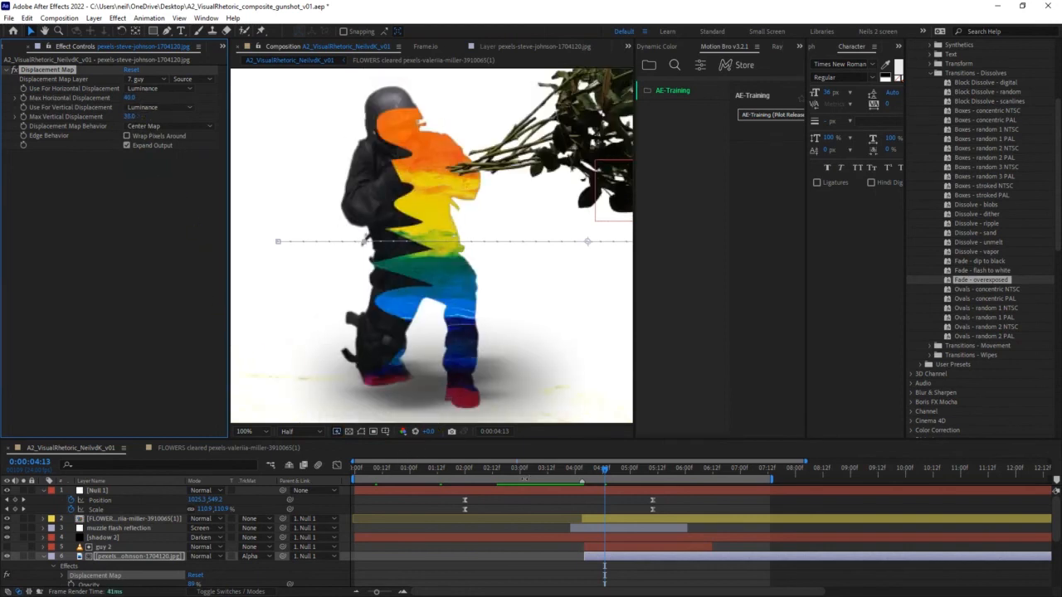
- Start the work area at 0:00:03:21 and preview the displaced rainbow overlay, finishing at 0:00:04:13
{"action": "left_click_drag", "start_coordinate": [525, 473], "coordinate": [568, 470]}
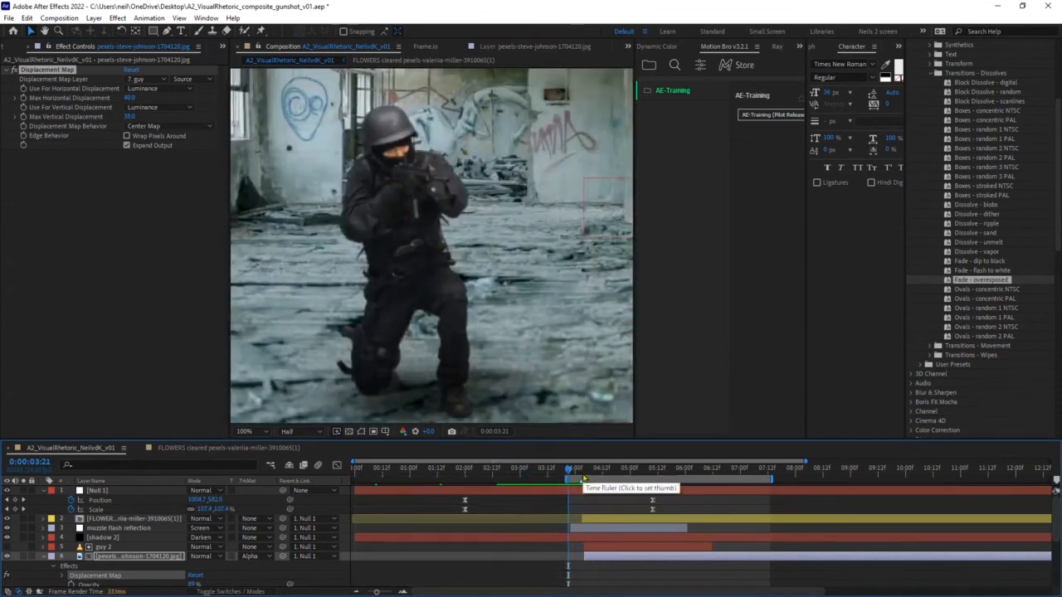
{"action": "key", "text": "space"}
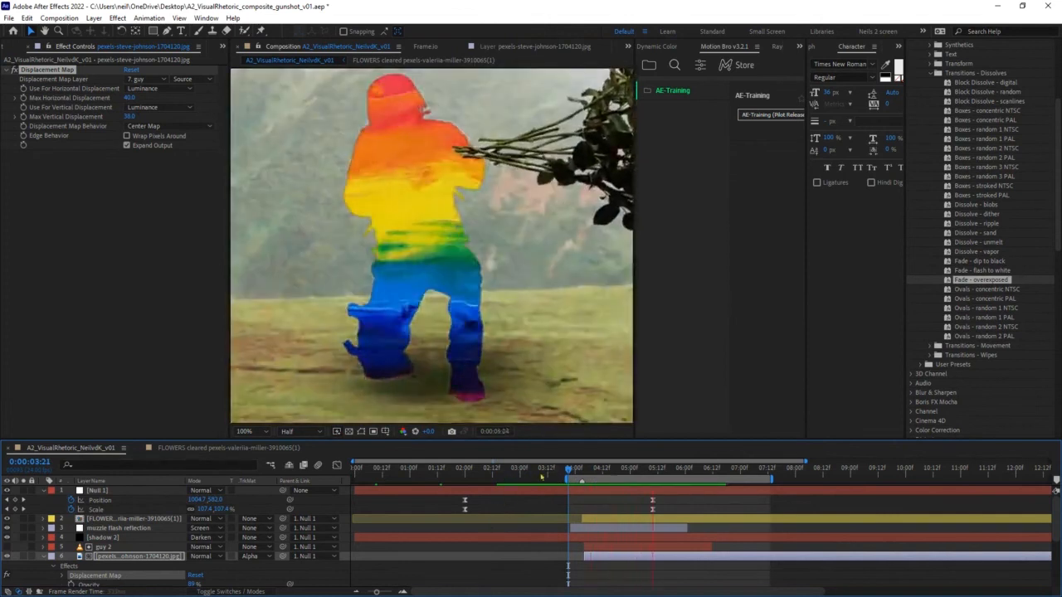
{"action": "left_click_drag", "start_coordinate": [588, 472], "coordinate": [606, 472]}
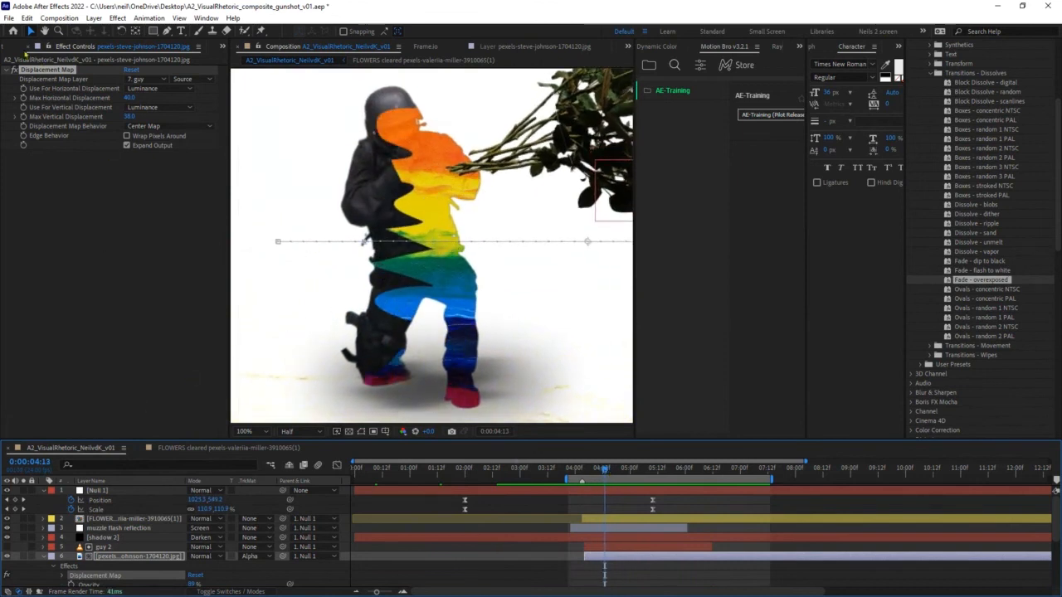
- Create a new 1920 x 1080, 24 fps composition named Comp 1 and add the rainbow painting image to it
{"action": "left_click", "coordinate": [19, 48]}
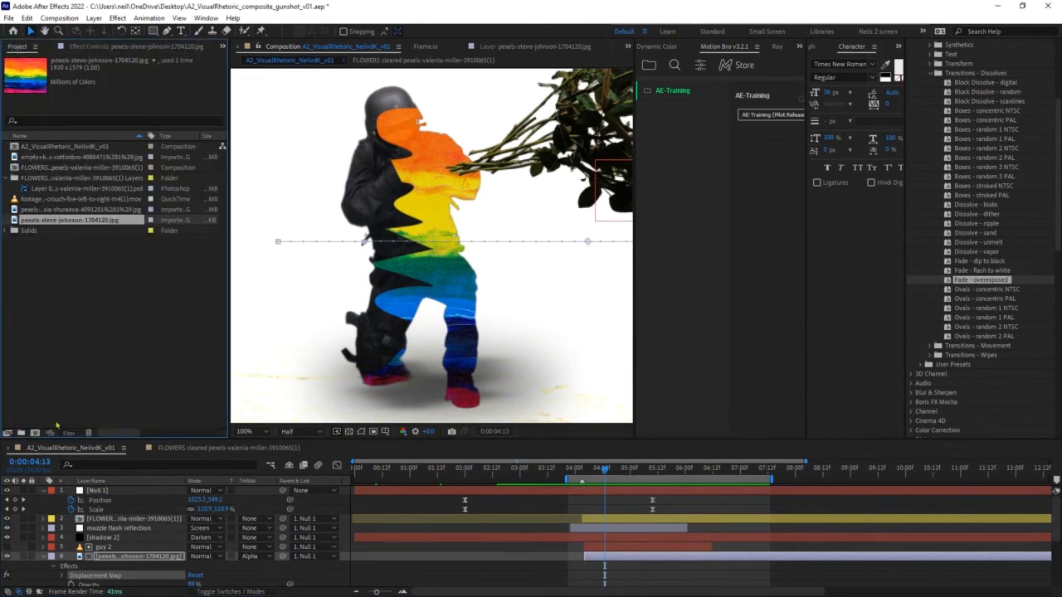
{"action": "left_click", "coordinate": [38, 433]}
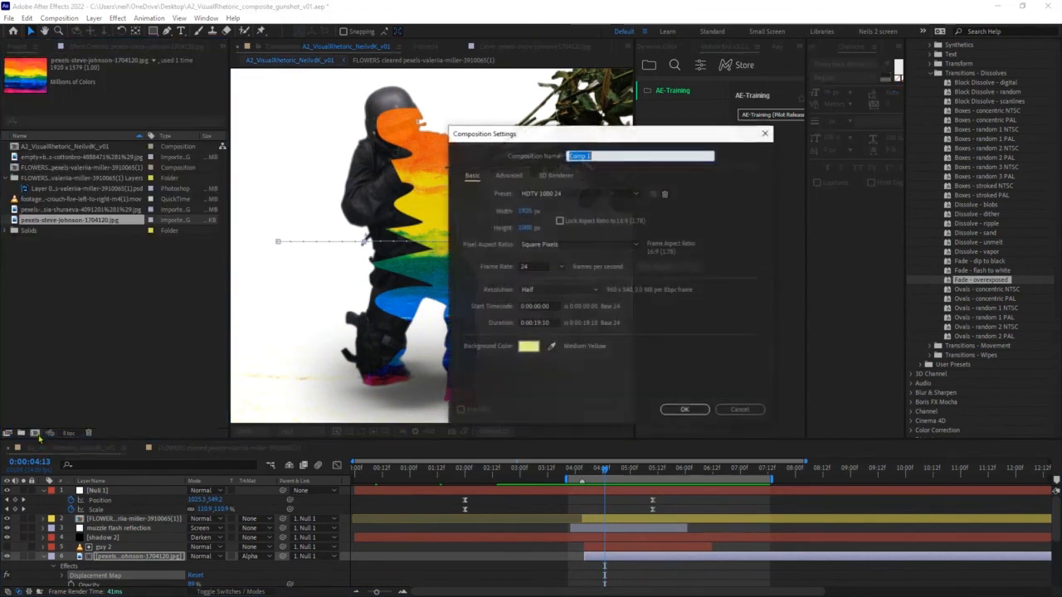
{"action": "left_click", "coordinate": [680, 412]}
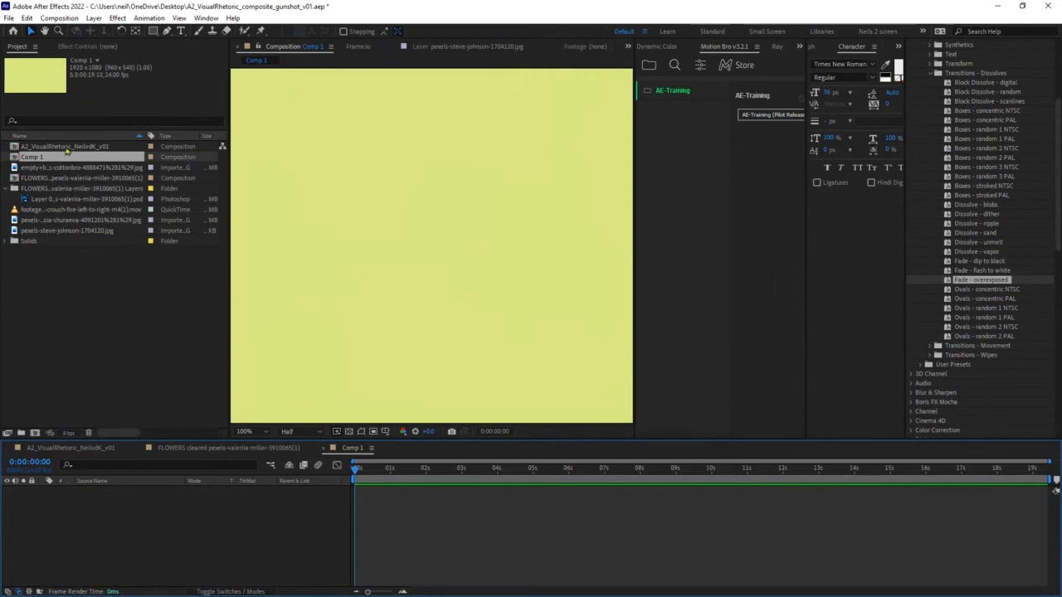
{"action": "left_click_drag", "start_coordinate": [50, 232], "coordinate": [99, 501]}
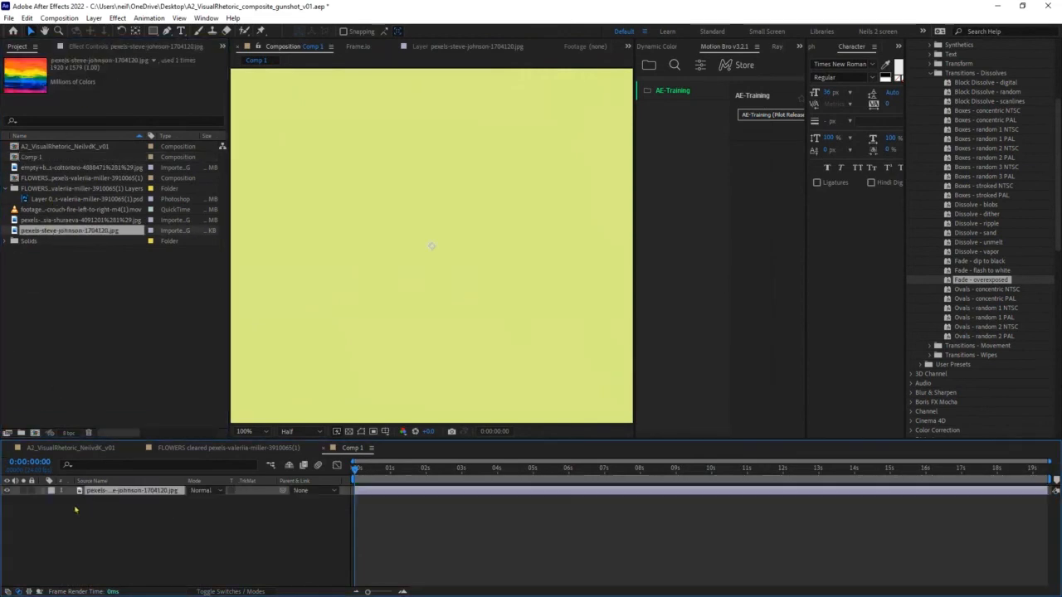
{"action": "scroll", "coordinate": [249, 161], "scroll_direction": "down", "scroll_amount": 2}
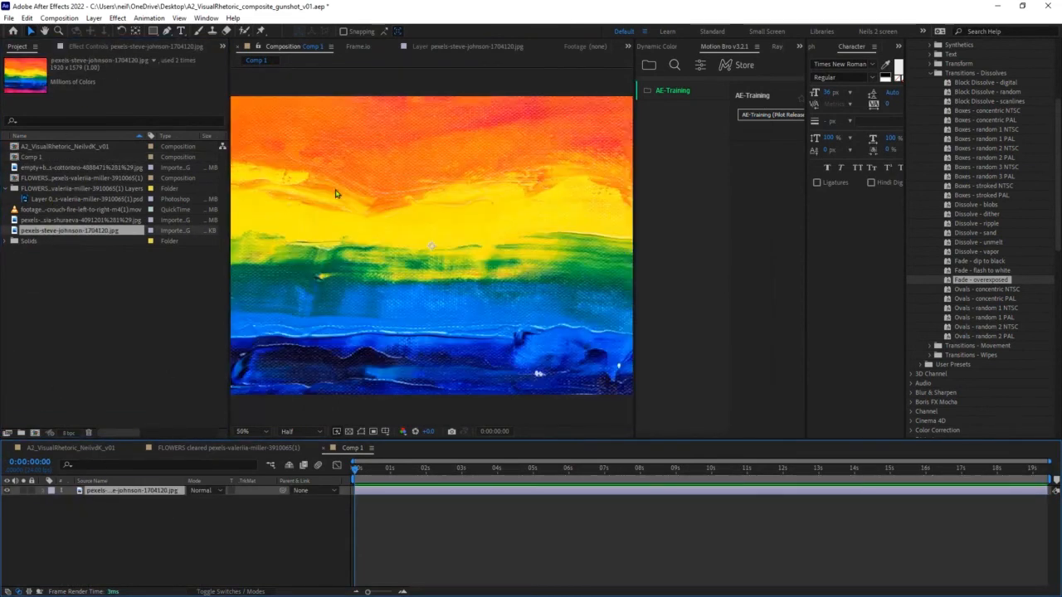
- Add a text layer reading "paint" over the lower part of the rainbow painting
{"action": "left_click", "coordinate": [181, 30]}
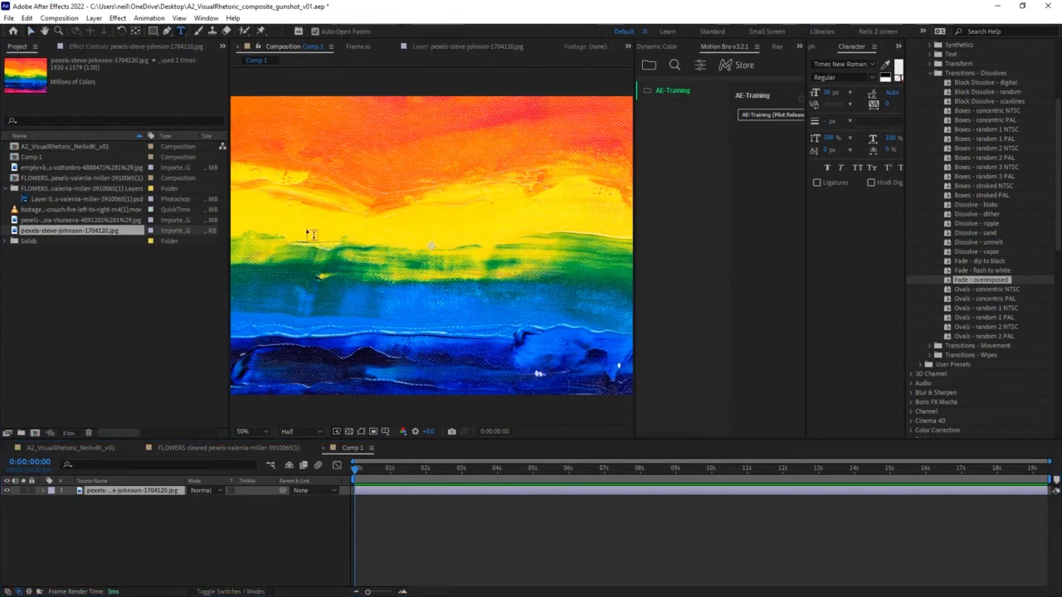
{"action": "left_click", "coordinate": [337, 345]}
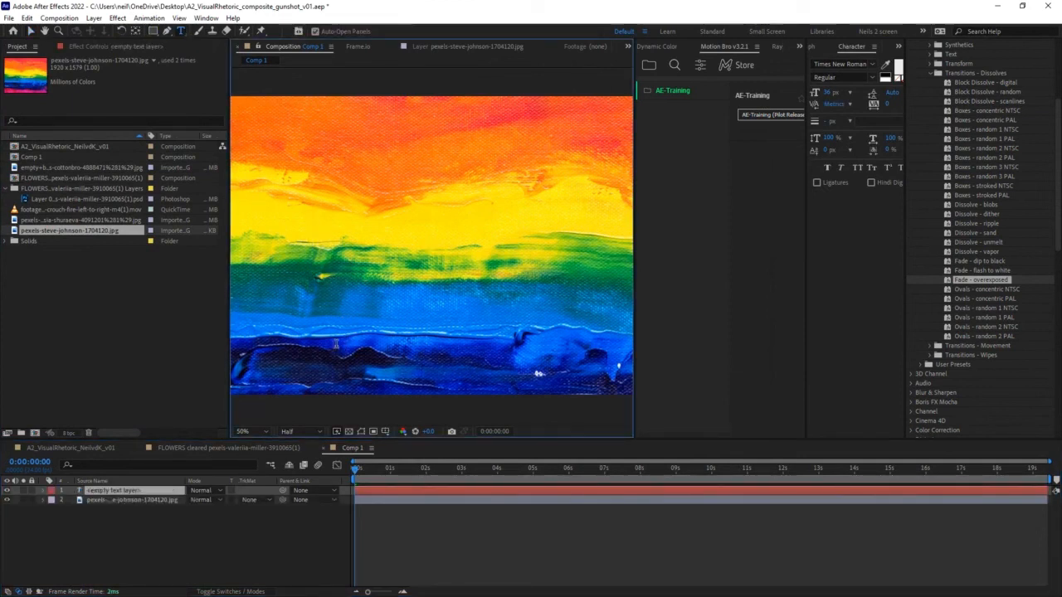
{"action": "type", "text": "paint"}
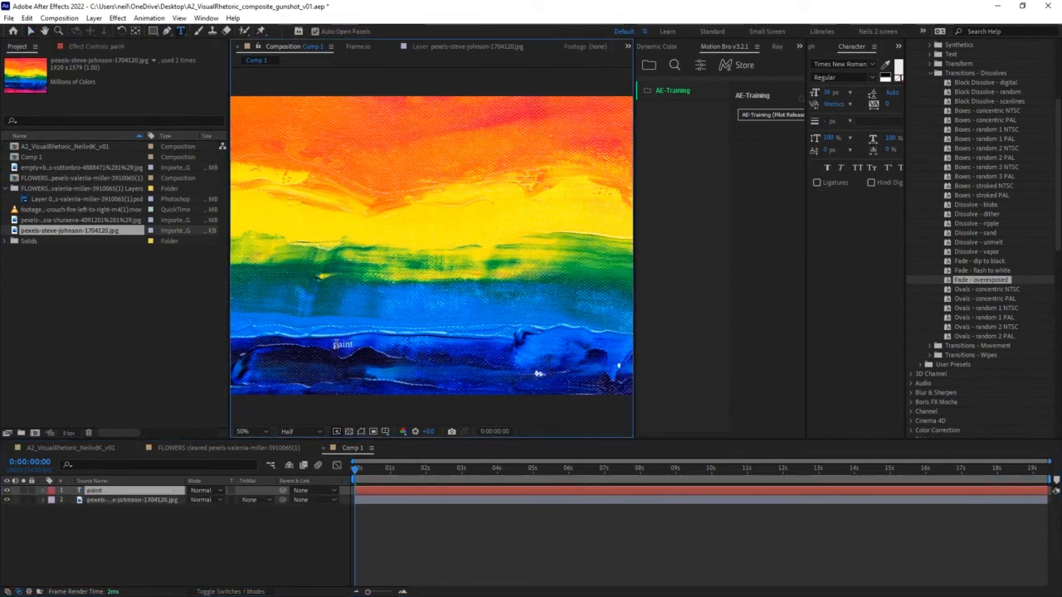
{"action": "key", "text": "KP_Enter"}
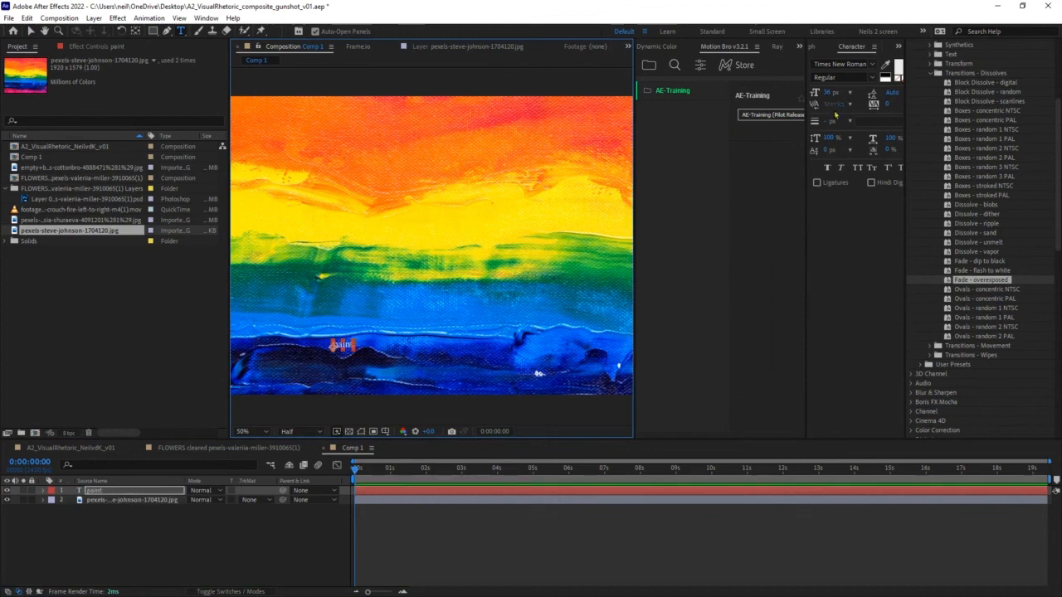
- Enlarge the "paint" text to 562 px and place it across the lower half of the painting
{"action": "left_click_drag", "start_coordinate": [829, 92], "coordinate": [987, 93]}
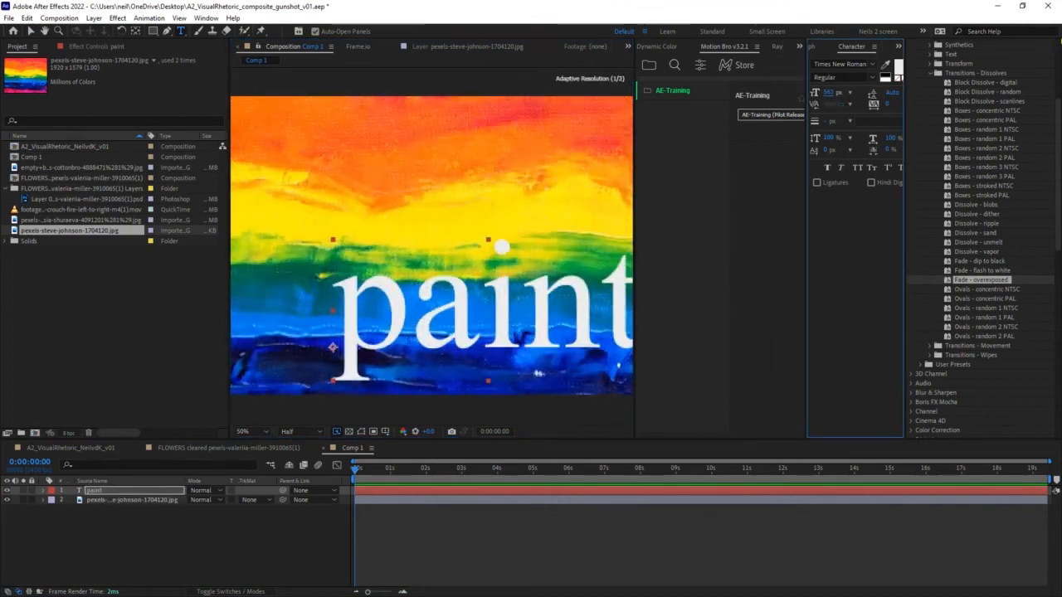
{"action": "key", "text": "v"}
{"action": "left_click_drag", "start_coordinate": [393, 318], "coordinate": [351, 262]}
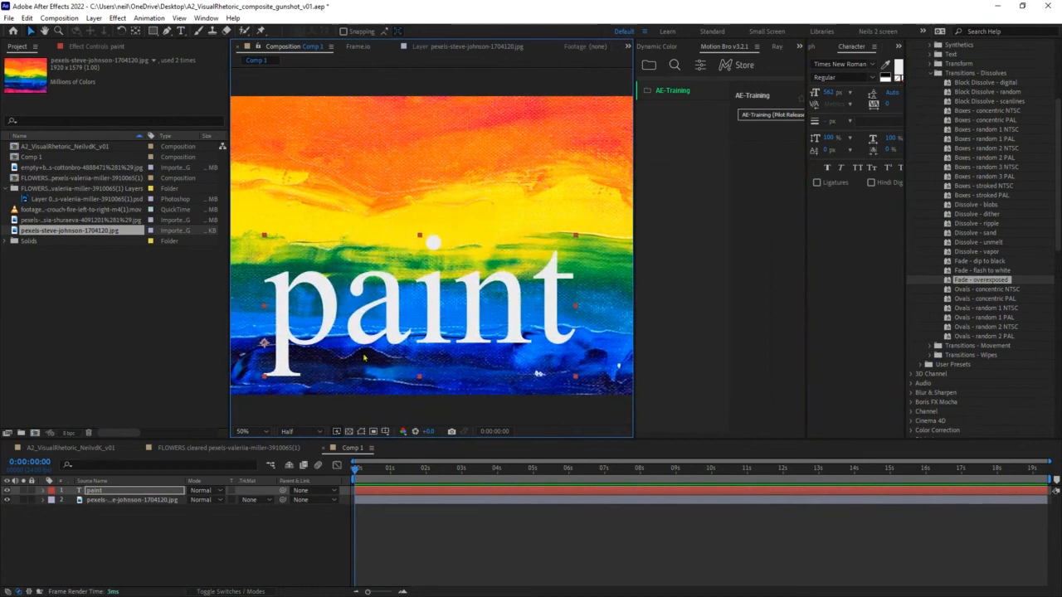
- Apply a Displacement Map to the "paint" text using the rainbow painting as map layer, with a maximum horizontal displacement of 12
{"action": "left_click", "coordinate": [117, 18]}
{"action": "left_click", "coordinate": [194, 45]}
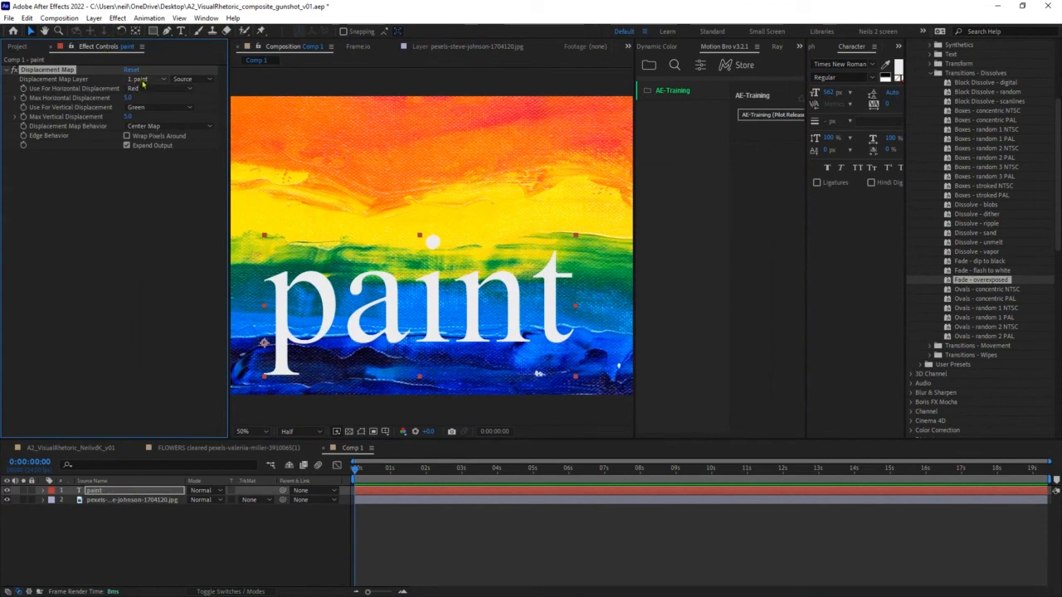
{"action": "left_click", "coordinate": [140, 79]}
{"action": "left_click", "coordinate": [166, 121]}
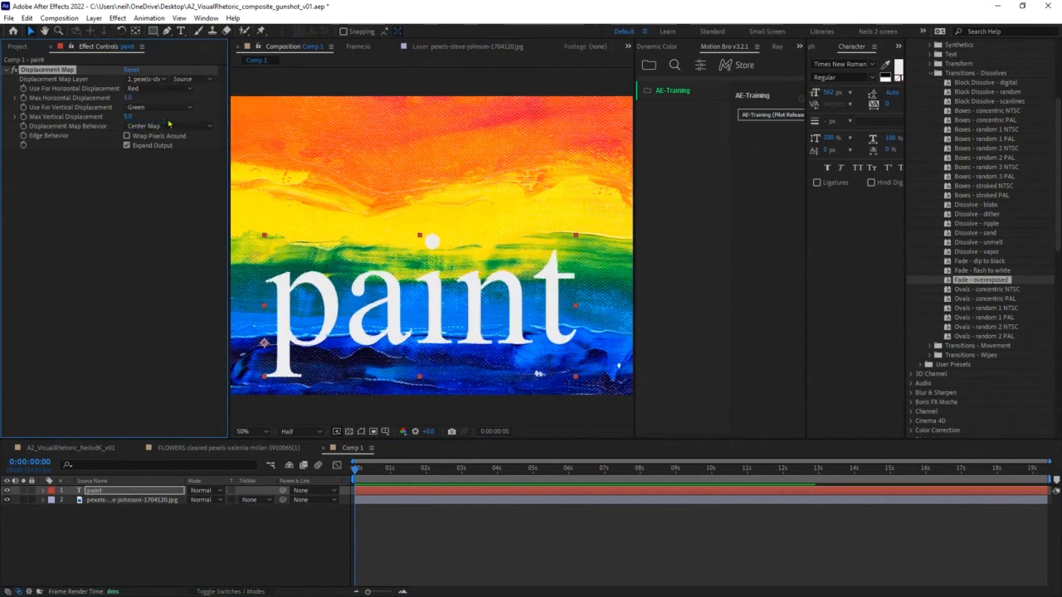
{"action": "left_click", "coordinate": [146, 88]}
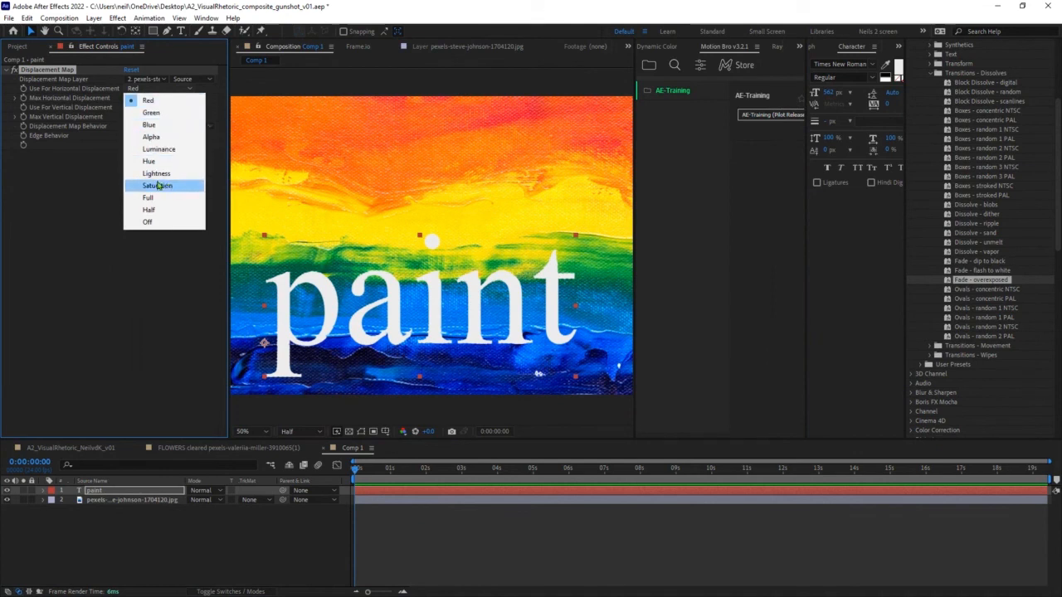
{"action": "left_click", "coordinate": [97, 176]}
{"action": "left_click_drag", "start_coordinate": [128, 98], "coordinate": [144, 141]}
- Shift the rainbow painting layer horizontally to an X position of 777
{"action": "left_click", "coordinate": [172, 500]}
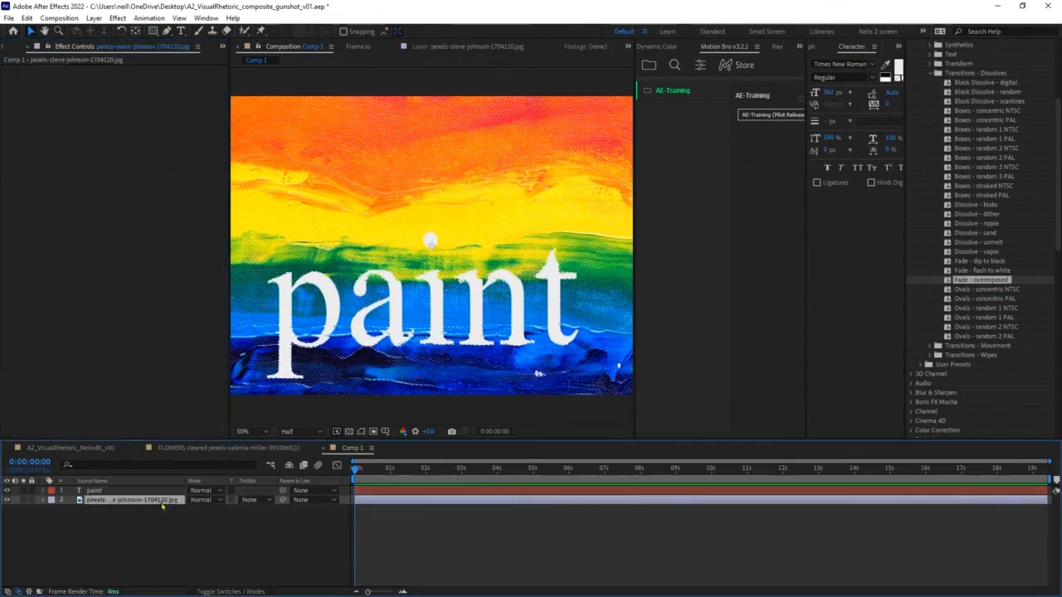
{"action": "key", "text": "p"}
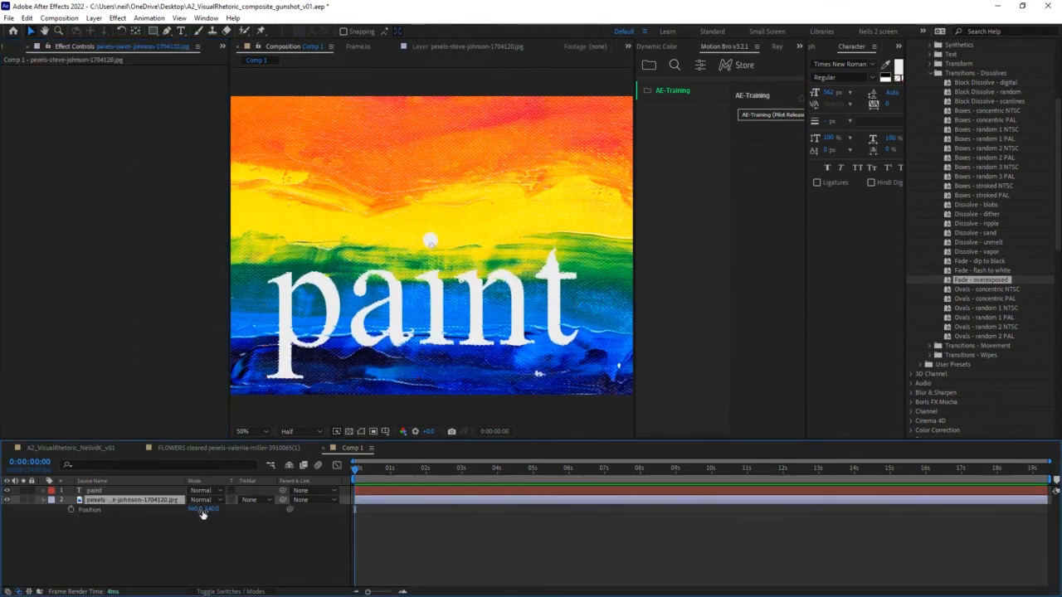
{"action": "left_click_drag", "start_coordinate": [192, 509], "coordinate": [120, 544]}
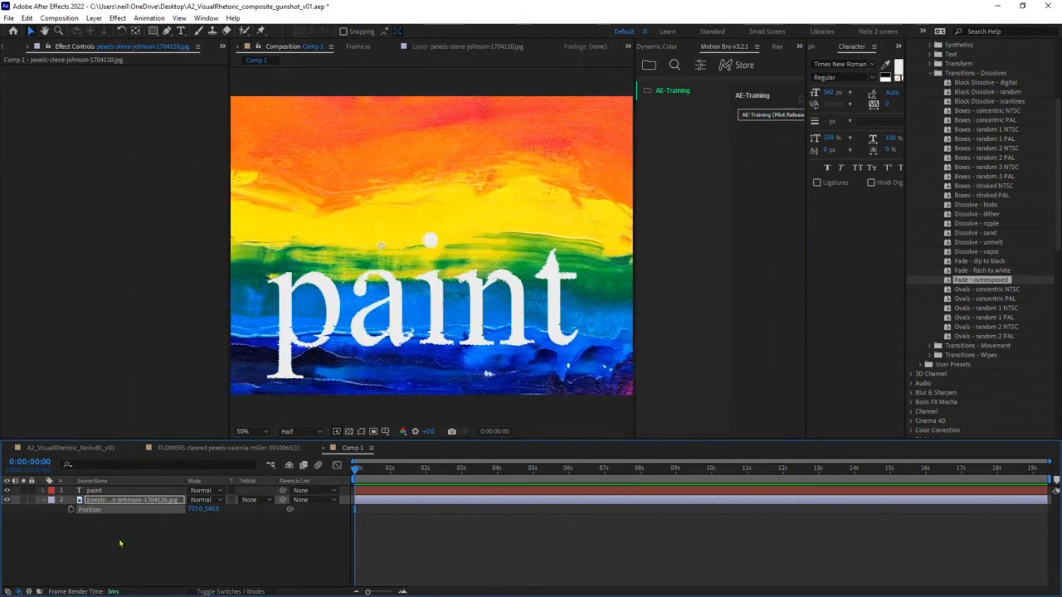
- Use Saturation for the text's horizontal and vertical displacement, with a maximum vertical displacement of 11
{"action": "left_click", "coordinate": [138, 492]}
{"action": "left_click", "coordinate": [153, 89]}
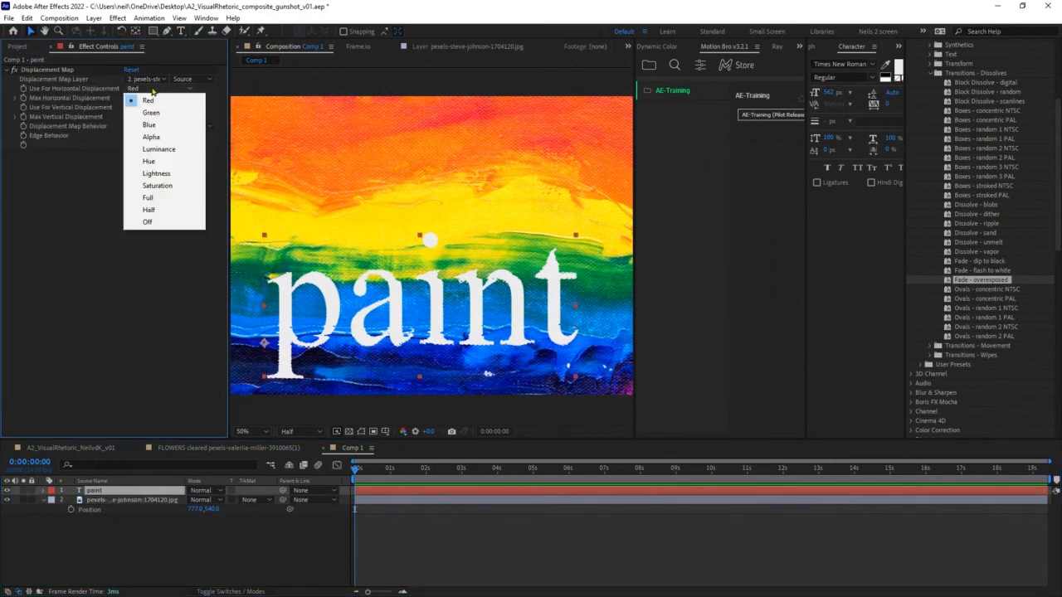
{"action": "left_click", "coordinate": [178, 185]}
{"action": "left_click", "coordinate": [166, 108]}
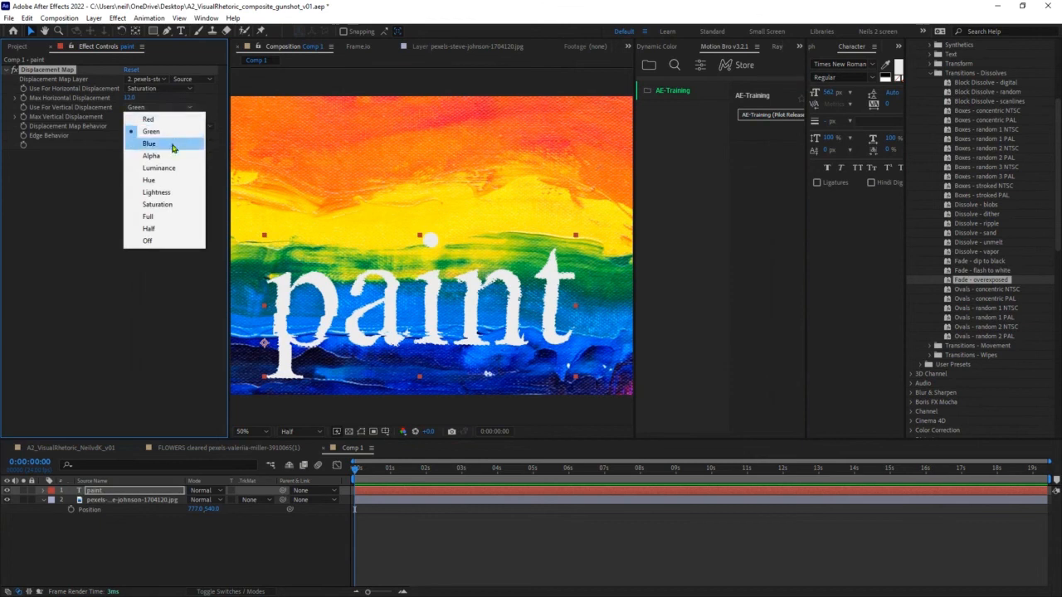
{"action": "left_click", "coordinate": [184, 214]}
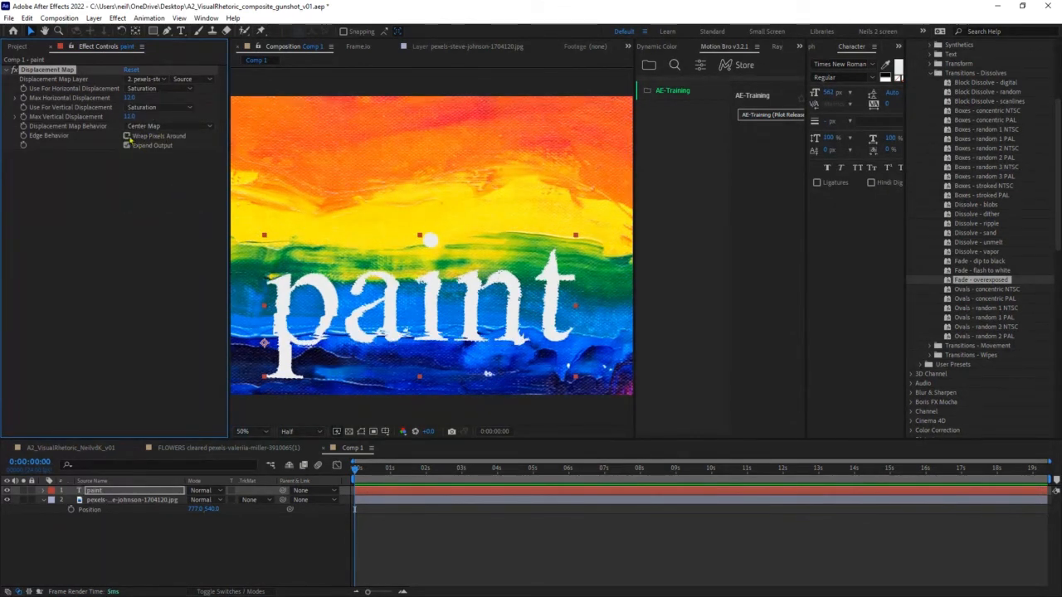
{"action": "left_click_drag", "start_coordinate": [131, 118], "coordinate": [130, 118]}
- Set the rainbow painting's Y position to 550 and move the "paint" text to 356, 942
{"action": "mouse_move", "coordinate": [214, 510]}
{"action": "left_mouse_down"}
{"action": "mouse_move", "coordinate": [254, 499]}
{"action": "mouse_move", "coordinate": [46, 507]}
{"action": "mouse_move", "coordinate": [66, 507]}
{"action": "mouse_move", "coordinate": [74, 553]}
{"action": "mouse_move", "coordinate": [174, 553]}
{"action": "left_mouse_up"}
{"action": "left_click", "coordinate": [154, 492]}
{"action": "key", "text": "p"}
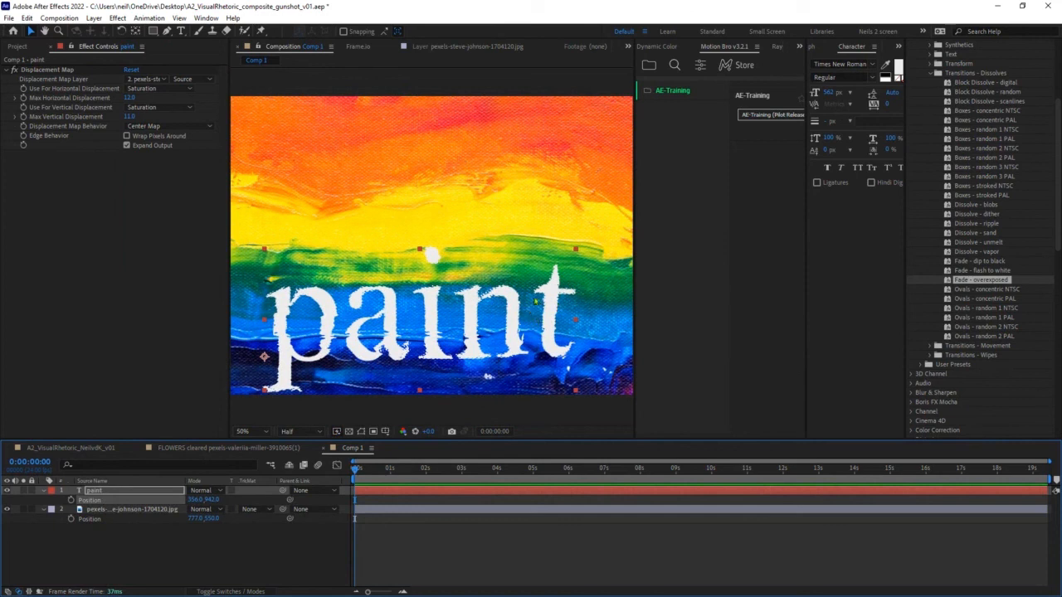
- Try toggling Wrap Pixels Around and Expand Output in the text's Displacement Map
{"action": "left_click", "coordinate": [126, 136]}
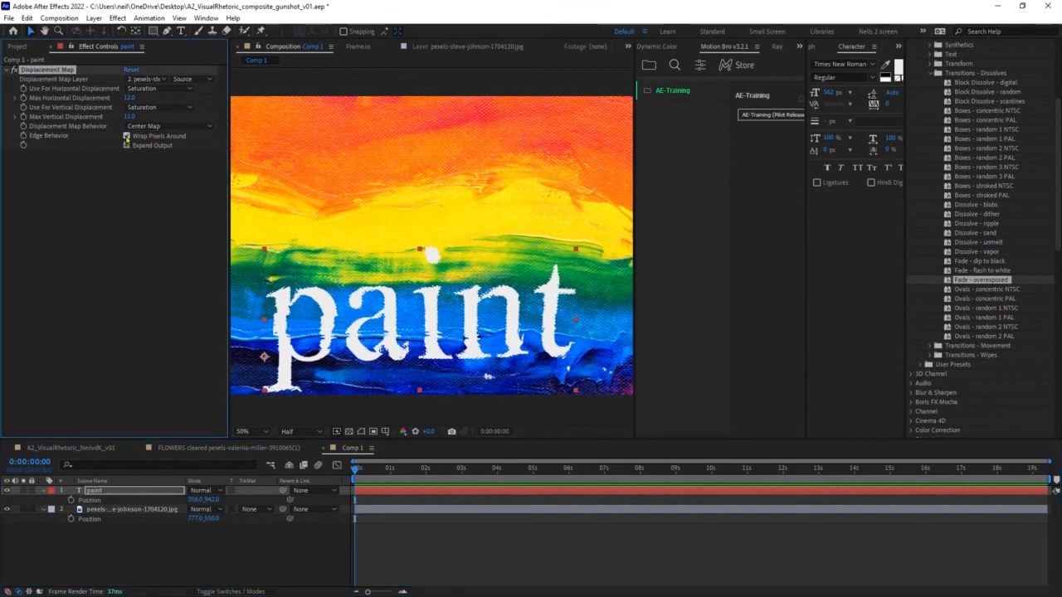
{"action": "left_click", "coordinate": [126, 136]}
{"action": "left_click", "coordinate": [126, 146]}
- Return to the main gunshot composition and move the current time to 0:00:04:06
{"action": "key", "text": "alt+Tab"}
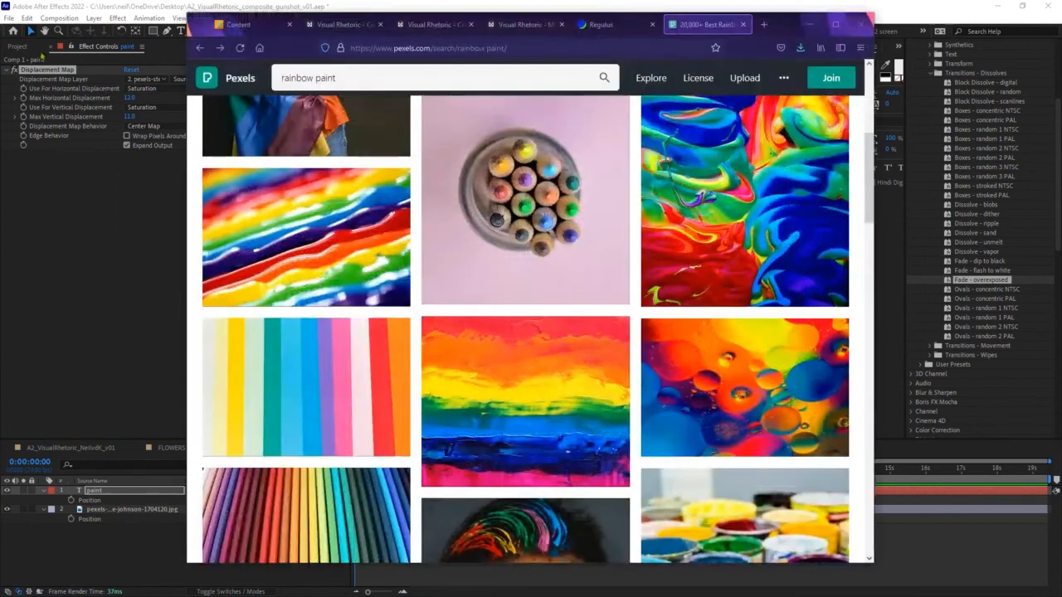
{"action": "left_click", "coordinate": [17, 48]}
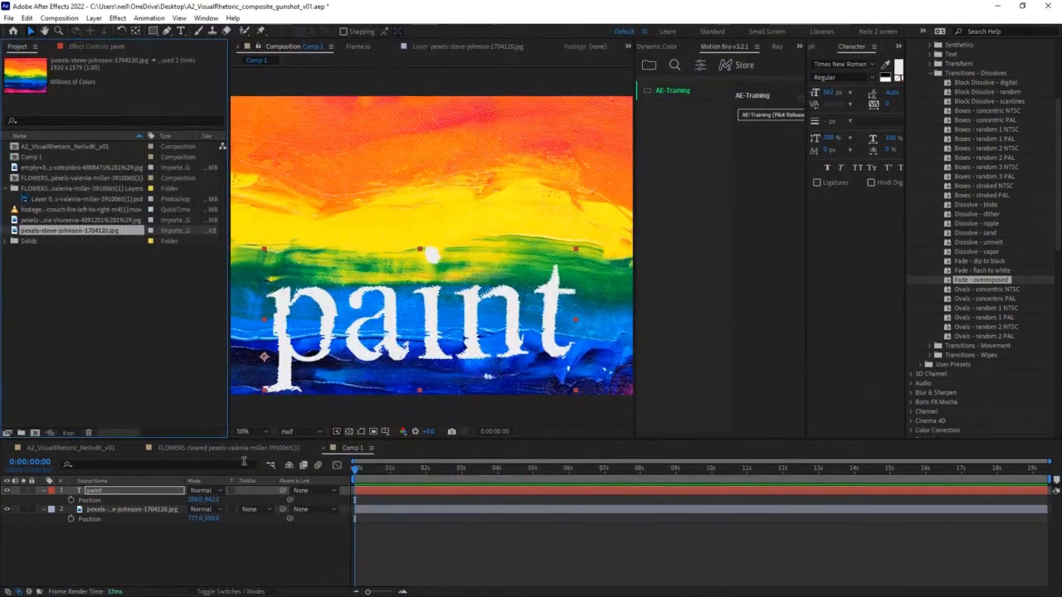
{"action": "left_click", "coordinate": [218, 448]}
{"action": "left_click", "coordinate": [71, 448]}
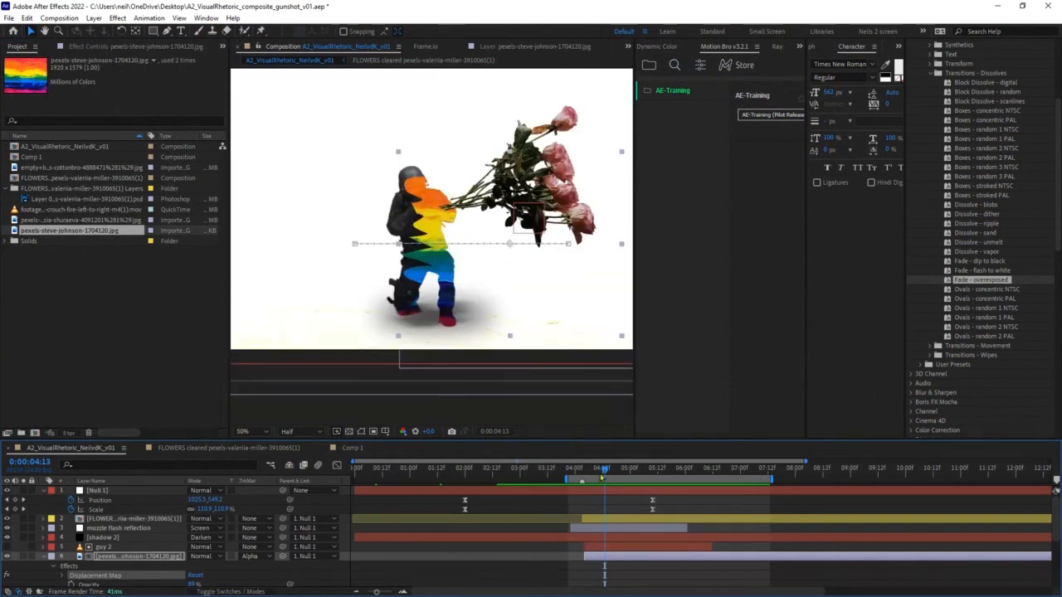
{"action": "left_click_drag", "start_coordinate": [603, 473], "coordinate": [588, 471]}
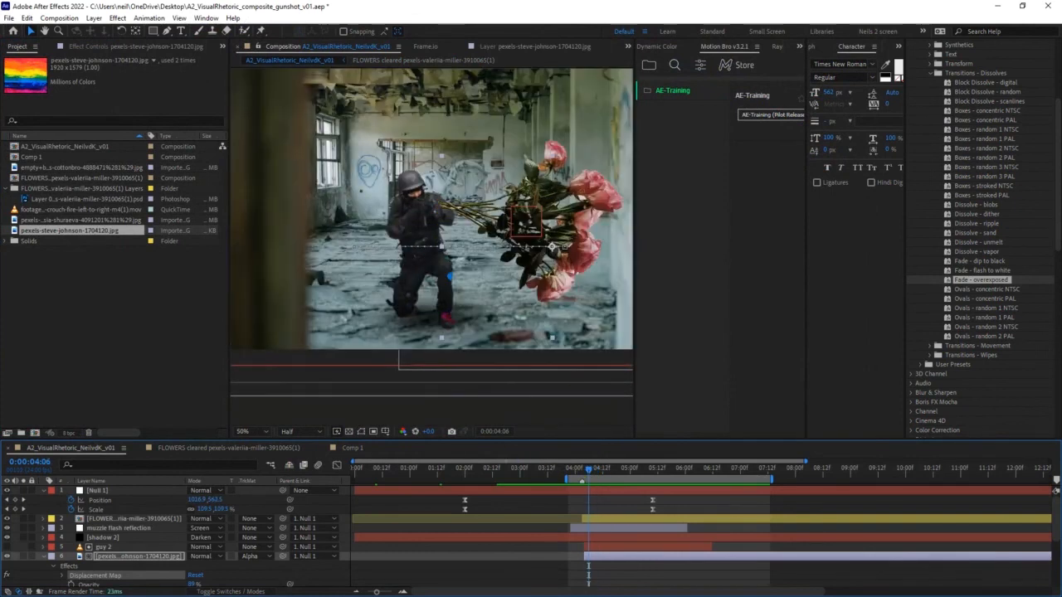